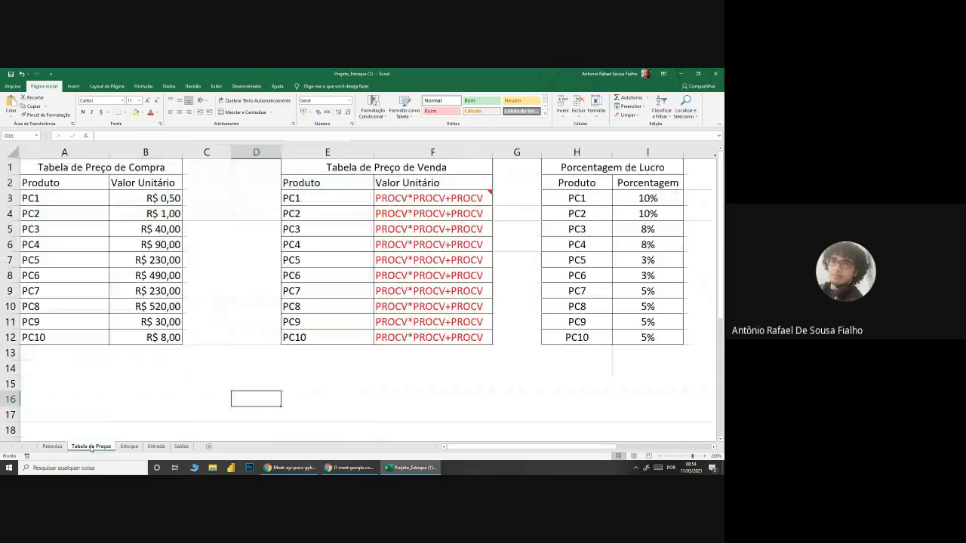
# Step: Look through the Estoque, Entrada, Saídas and Tabela de Preços sheets of the stock workbook
pyautogui.click(130, 447)
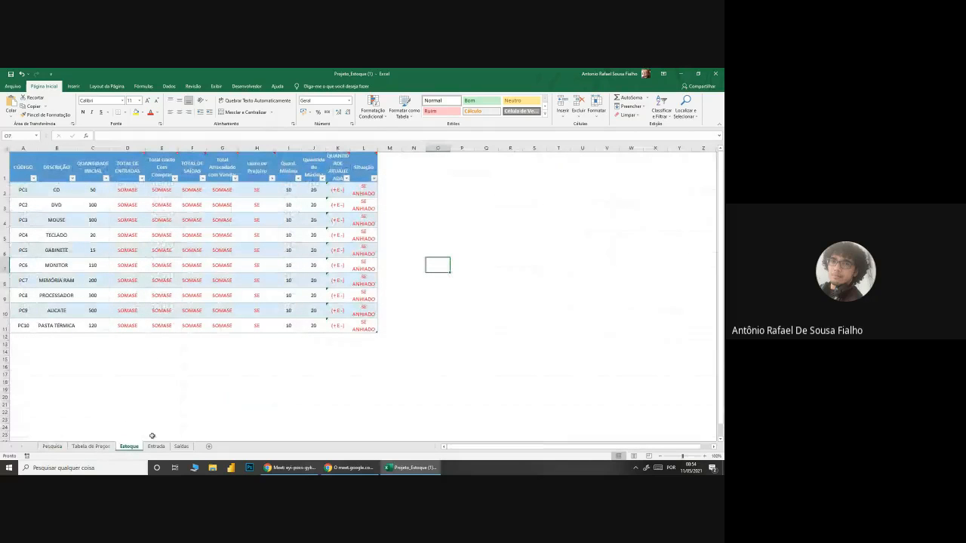
pyautogui.click(160, 448)
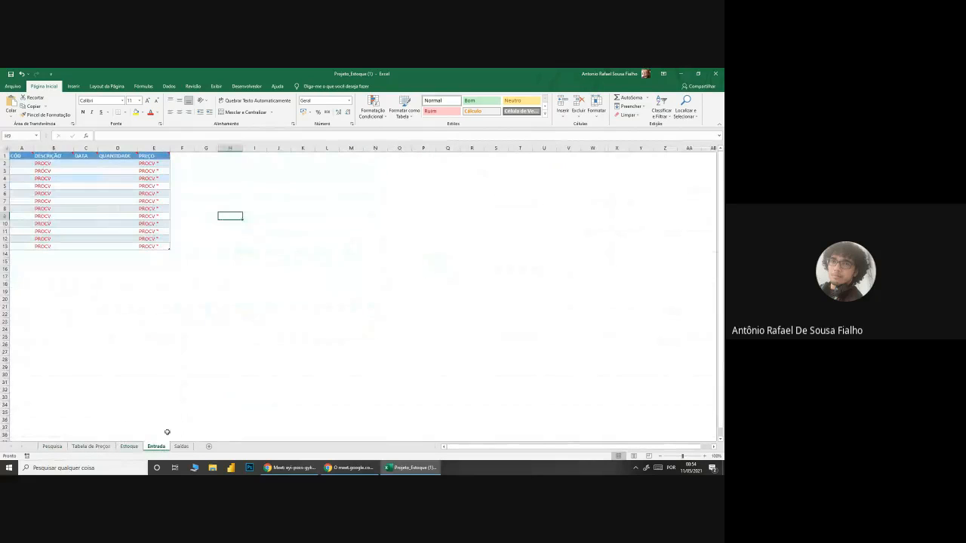
pyautogui.keyDown('ctrl'); pyautogui.scroll(5, 178, 402); pyautogui.keyUp('ctrl')
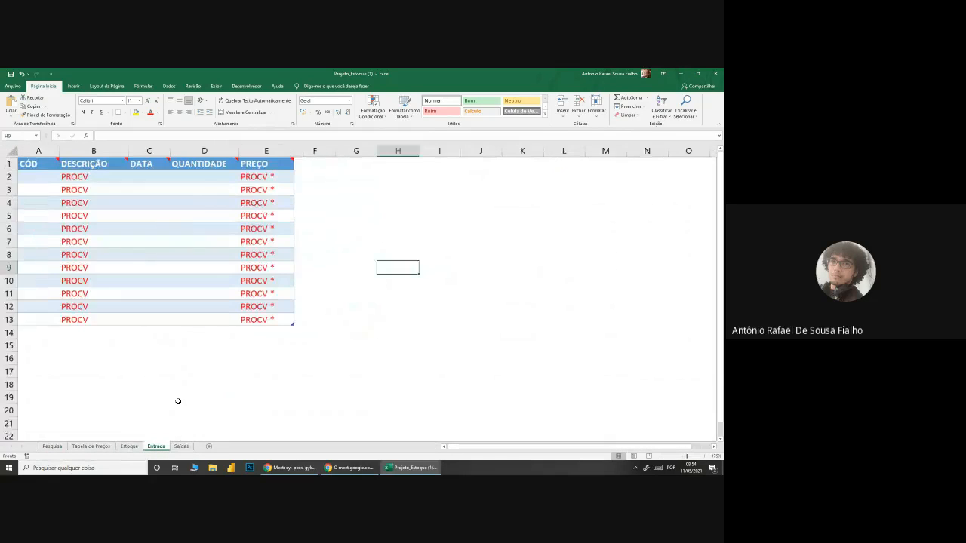
pyautogui.click(181, 446)
pyautogui.keyDown('ctrl'); pyautogui.scroll(4, 189, 388); pyautogui.keyUp('ctrl')
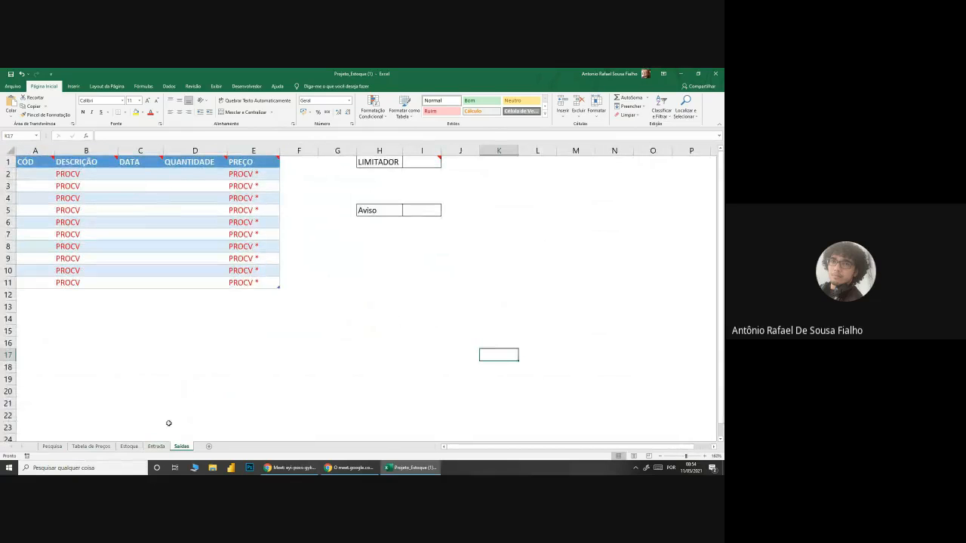
pyautogui.click(155, 447)
pyautogui.click(91, 446)
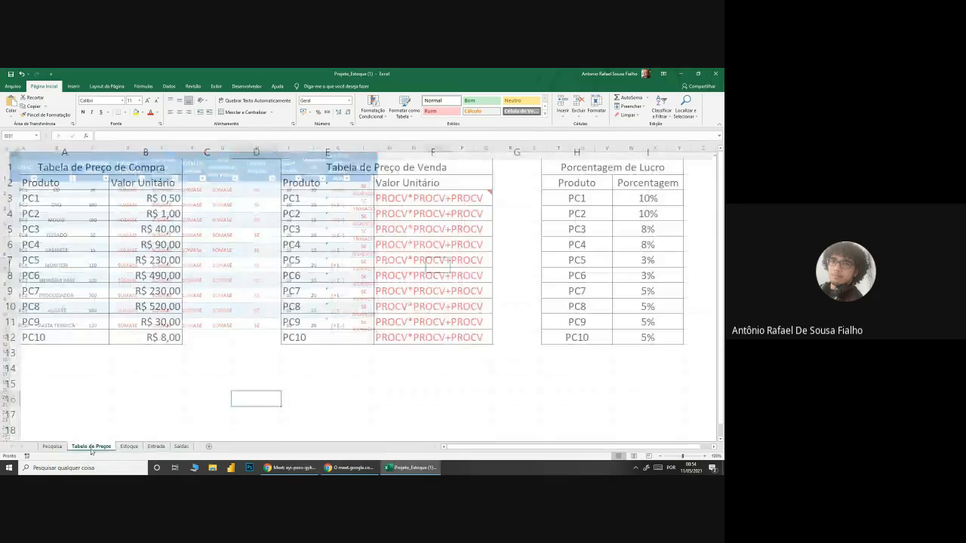
pyautogui.keyDown('ctrl'); pyautogui.scroll(4, 148, 449); pyautogui.keyUp('ctrl')
pyautogui.click(181, 446)
pyautogui.moveTo(427, 164)
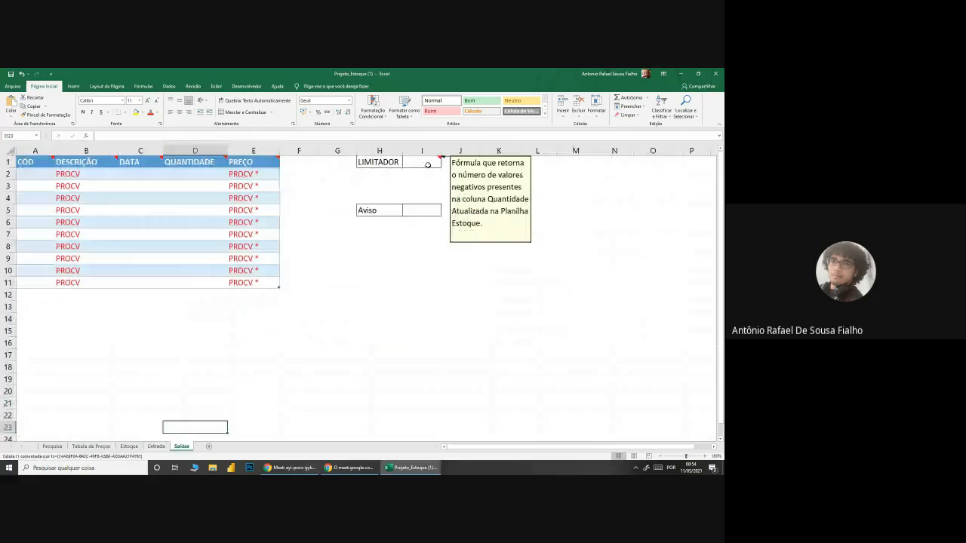
pyautogui.click(242, 351)
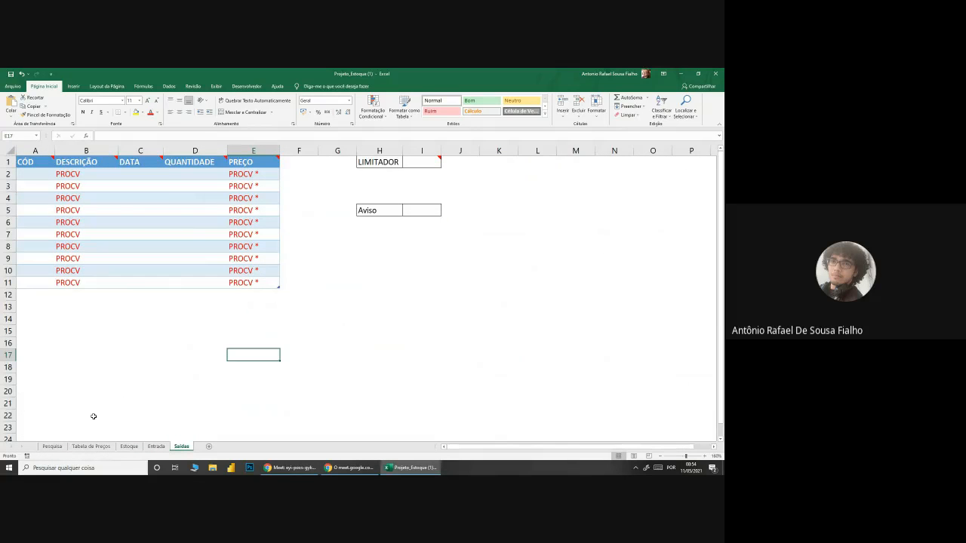
pyautogui.click(80, 446)
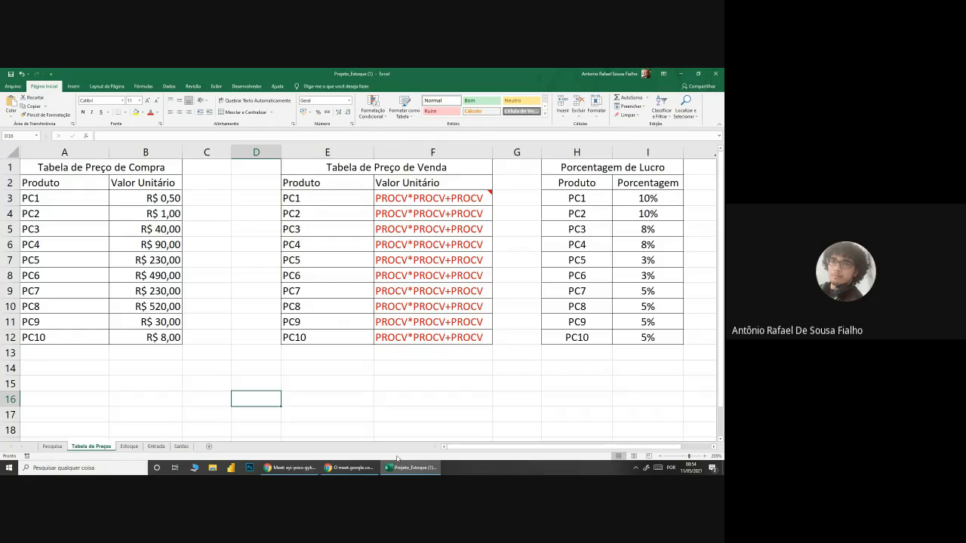
# Step: Check the meeting chat in Google Meet and return to the Projeto_Estoque workbook in Excel
pyautogui.click(290, 468)
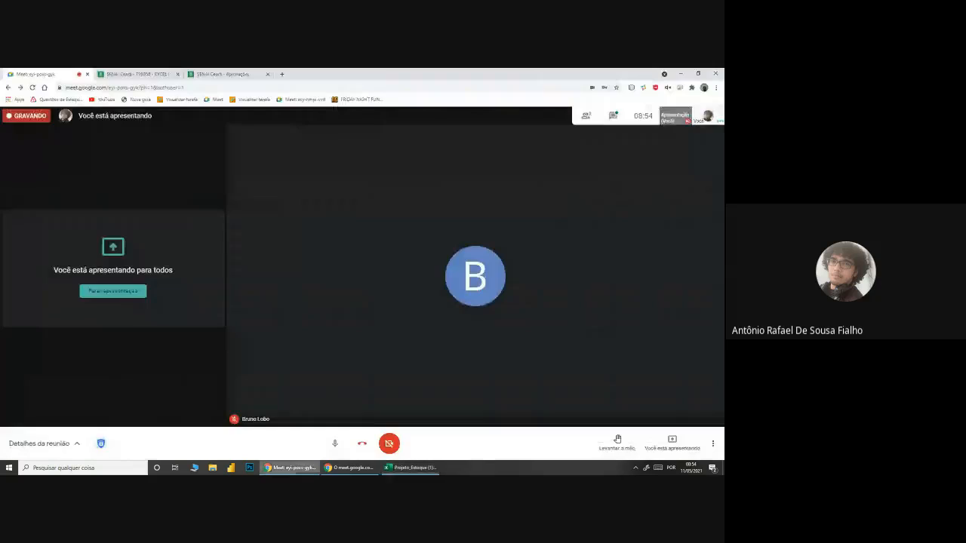
pyautogui.click(613, 116)
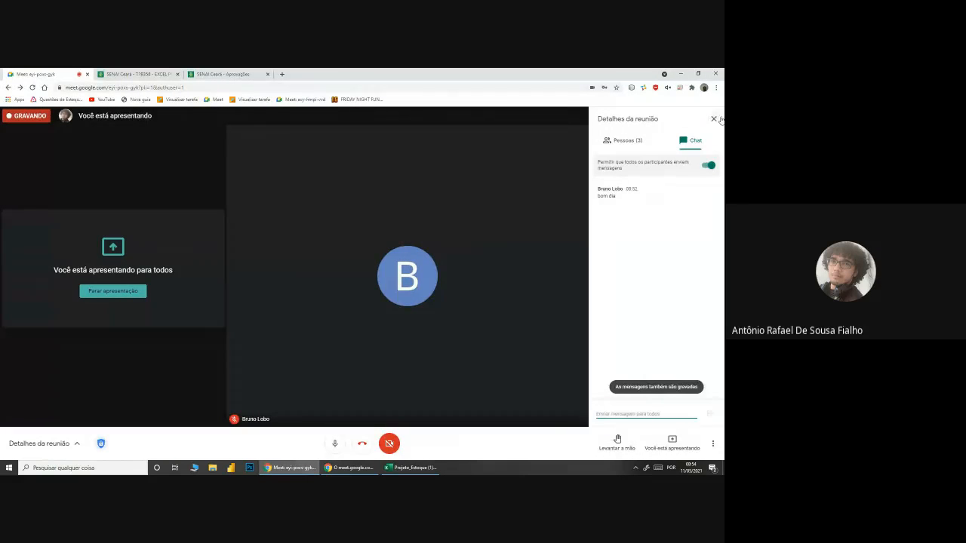
pyautogui.click(717, 119)
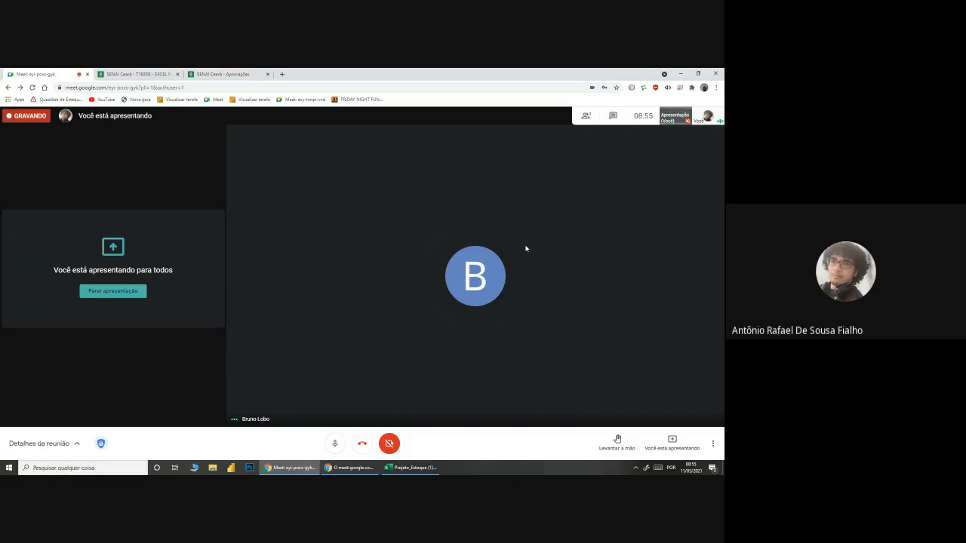
pyautogui.click(411, 467)
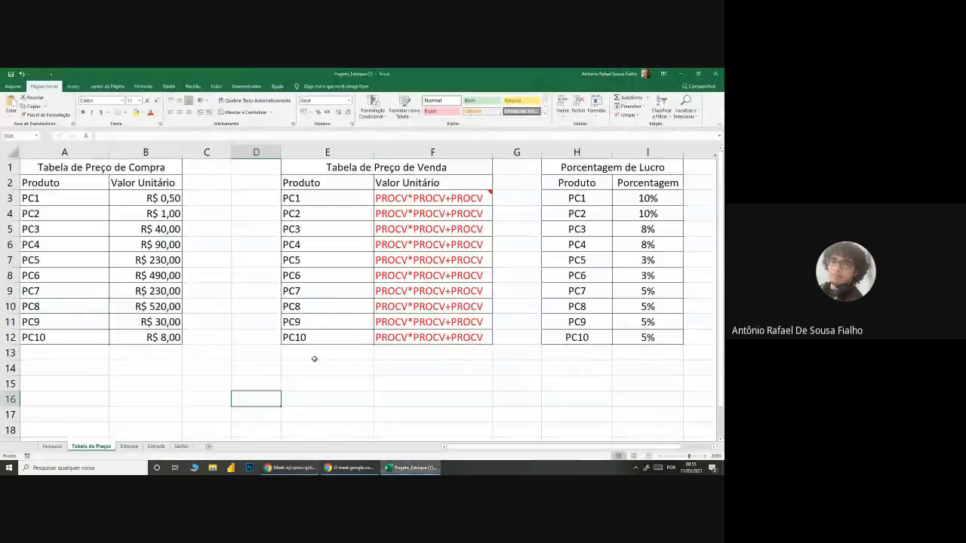
# Step: Review the Pesquisa sheet's product search table and the note on the CÓD validation cell, comparing it with the Estoque sheet
pyautogui.click(52, 446)
pyautogui.scroll(3, 125, 254)
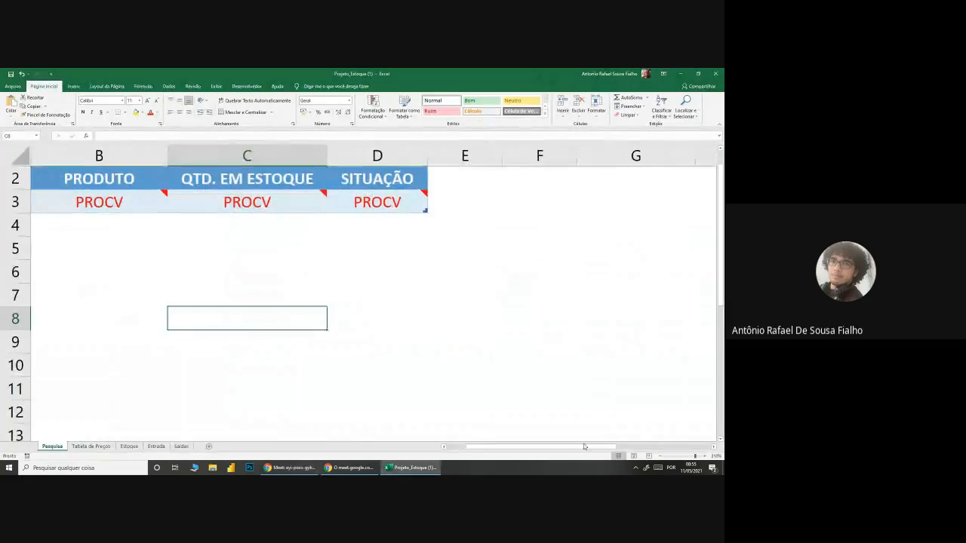
pyautogui.moveTo(585, 448); pyautogui.dragTo(564, 447)
pyautogui.scroll(1, 268, 371)
pyautogui.click(153, 263)
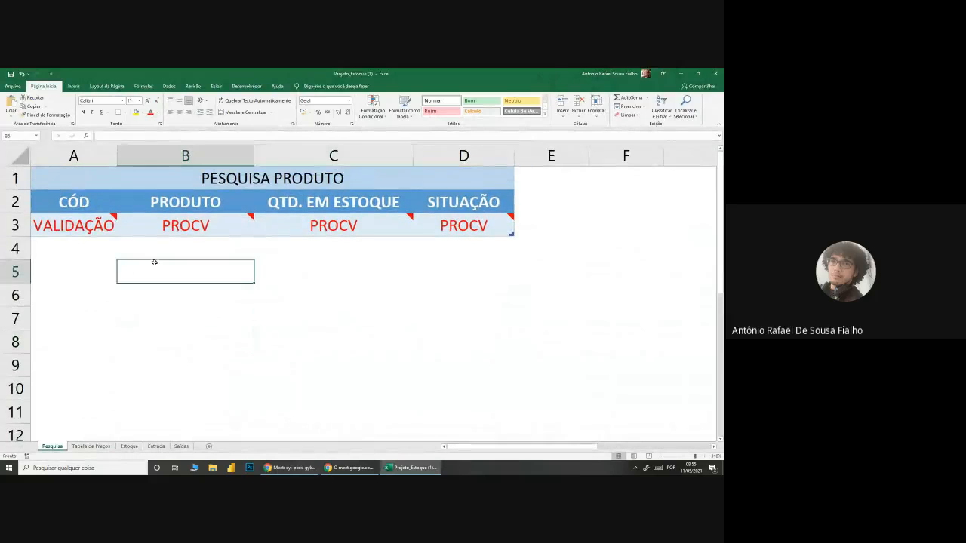
pyautogui.click(88, 225)
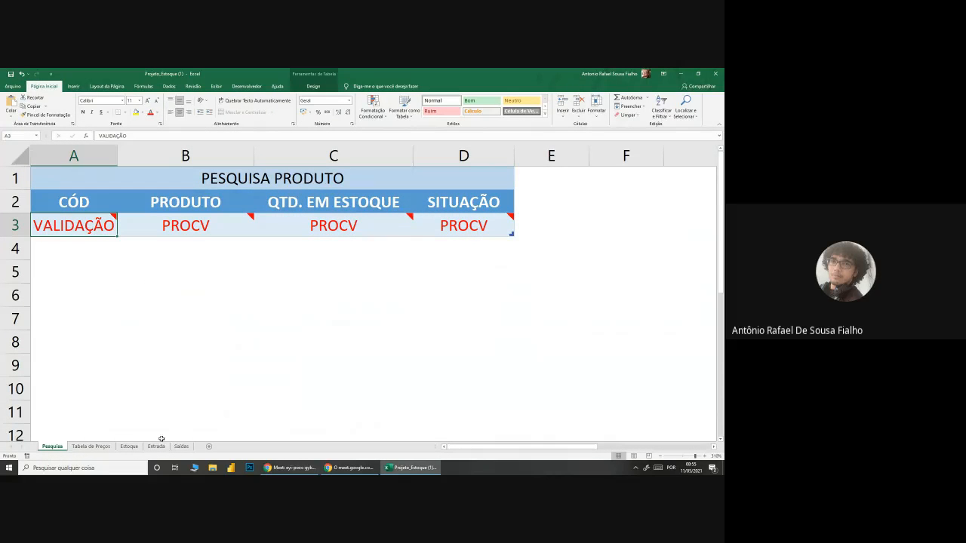
pyautogui.click(130, 446)
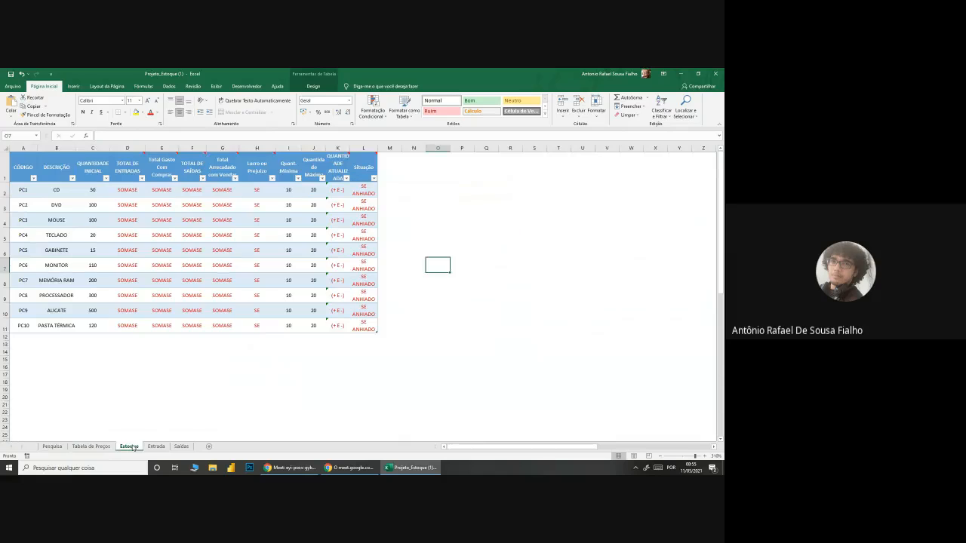
pyautogui.click(52, 446)
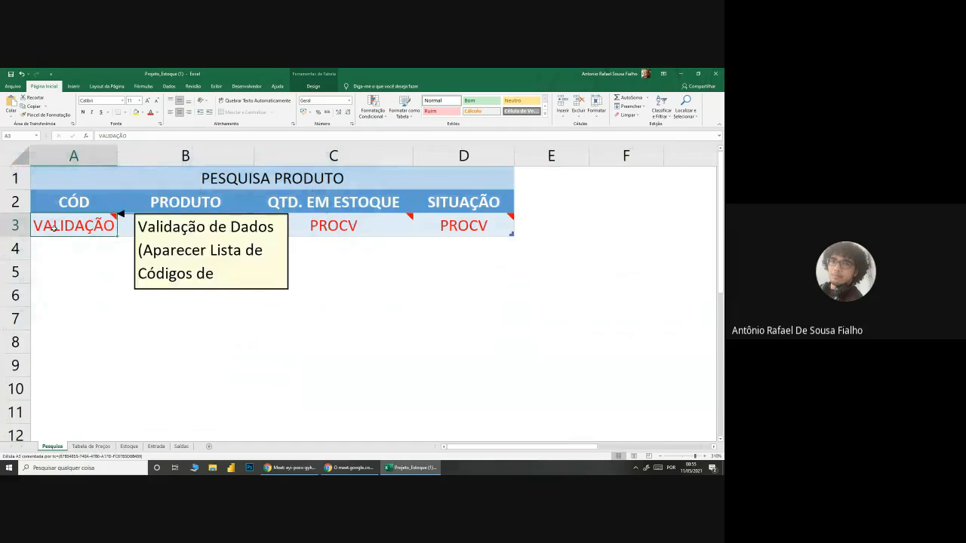
pyautogui.click(140, 361)
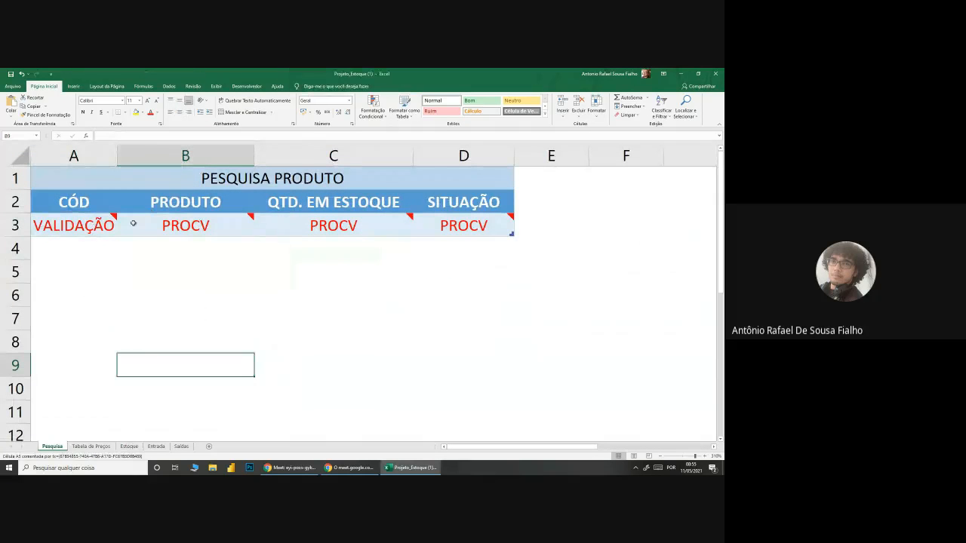
# Step: Examine the PROCV placeholder cells under PRODUTO, QTD. EM ESTOQUE and SITUAÇÃO in the product search table
pyautogui.moveTo(151, 224); pyautogui.dragTo(463, 245)
pyautogui.click(355, 319)
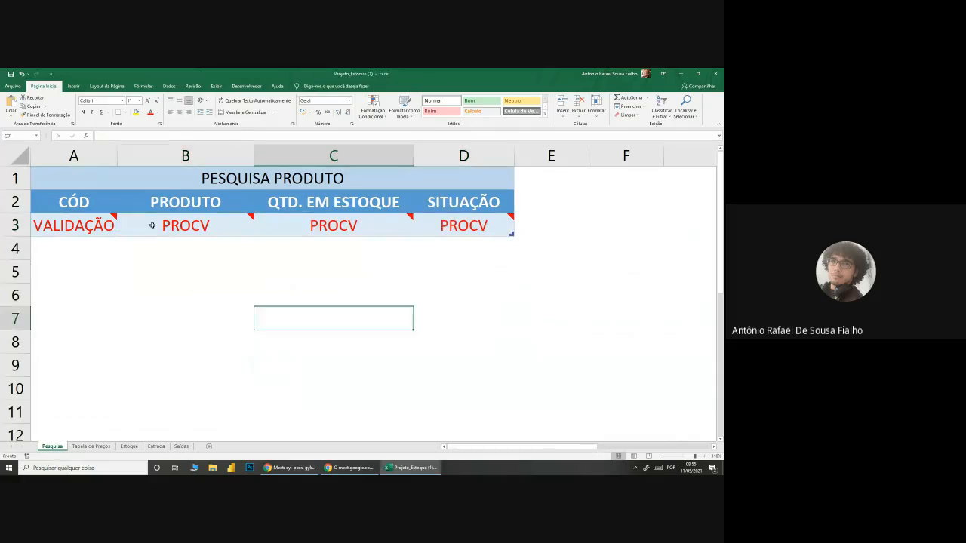
pyautogui.click(151, 225)
pyautogui.click(356, 333)
pyautogui.click(322, 234)
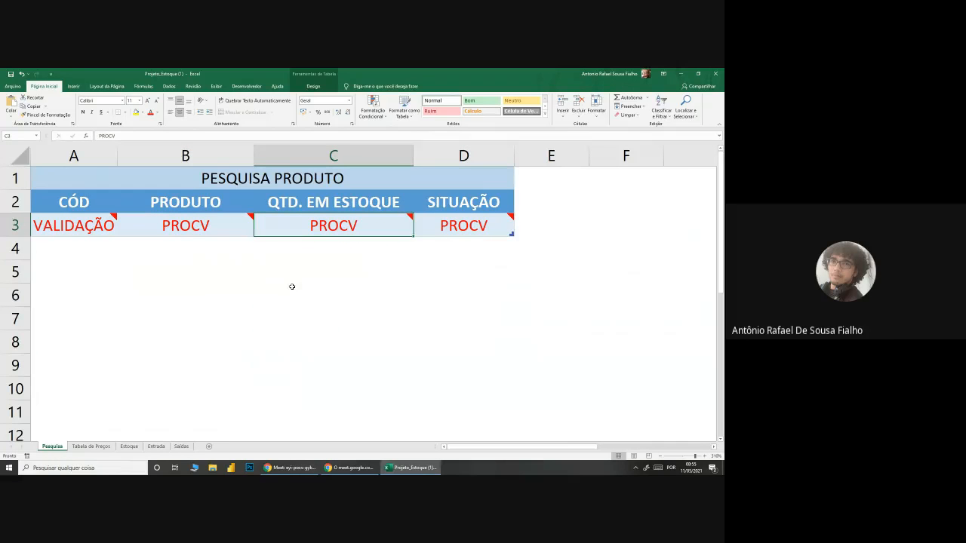
pyautogui.click(212, 339)
pyautogui.click(476, 224)
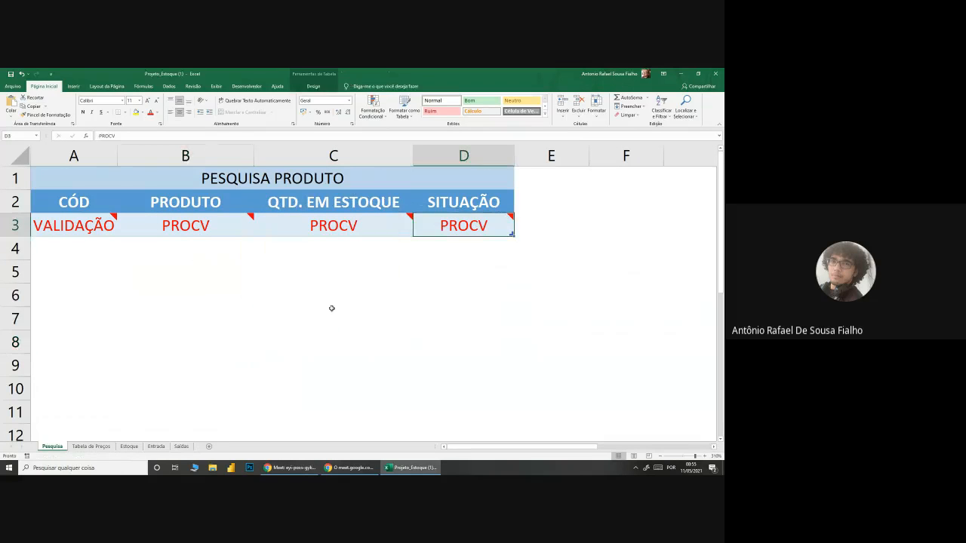
pyautogui.click(212, 339)
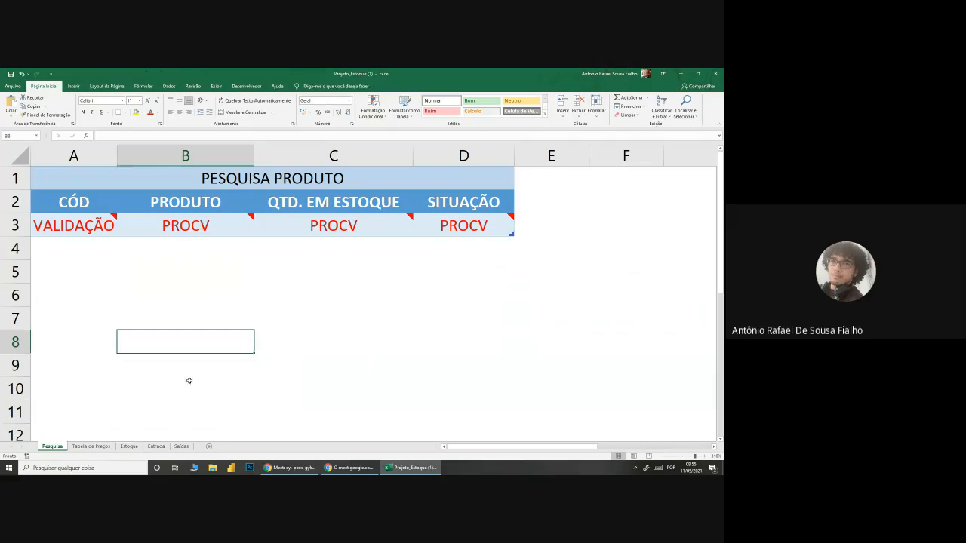
# Step: Read the note on PC1's sale price cell in the Tabela de Preços sheet and examine the sale price column
pyautogui.click(91, 447)
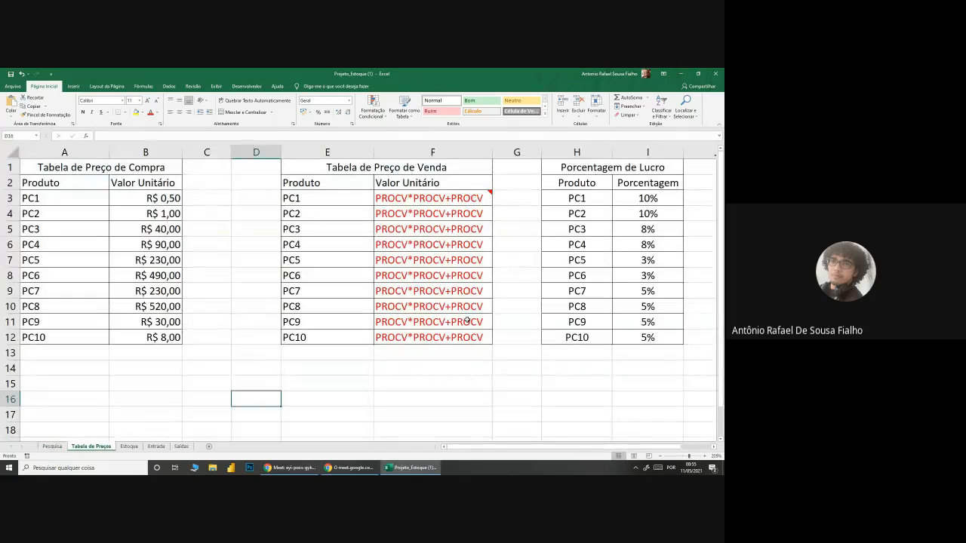
pyautogui.scroll(1, 287, 380)
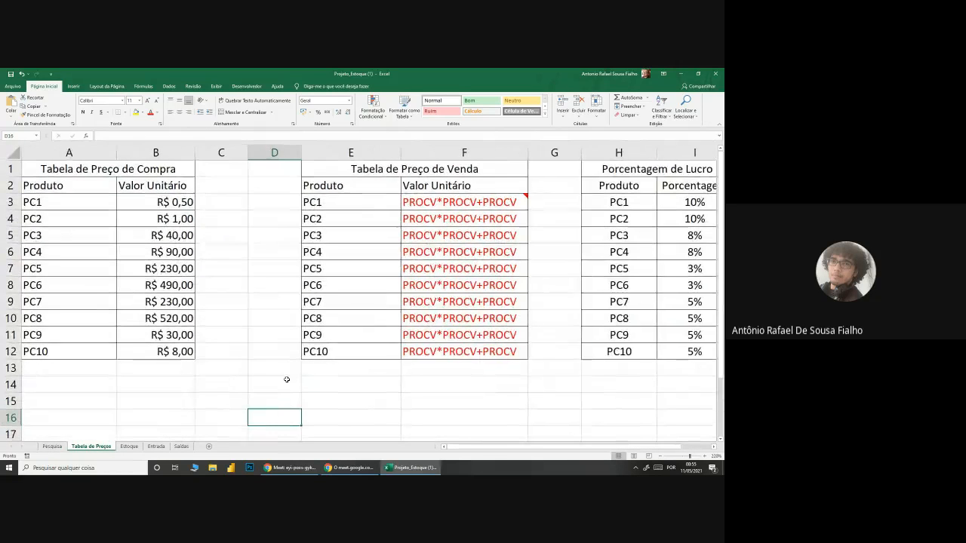
pyautogui.click(259, 401)
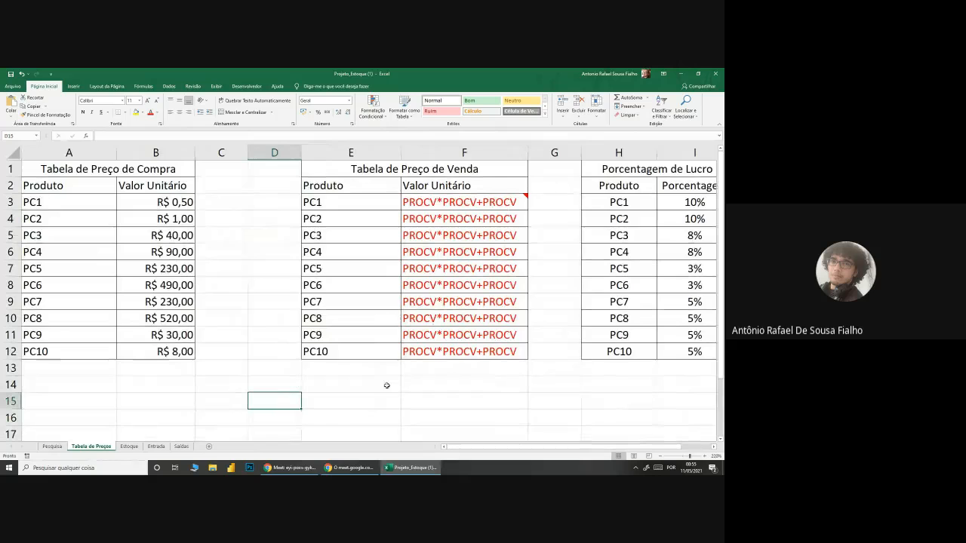
pyautogui.moveTo(484, 202)
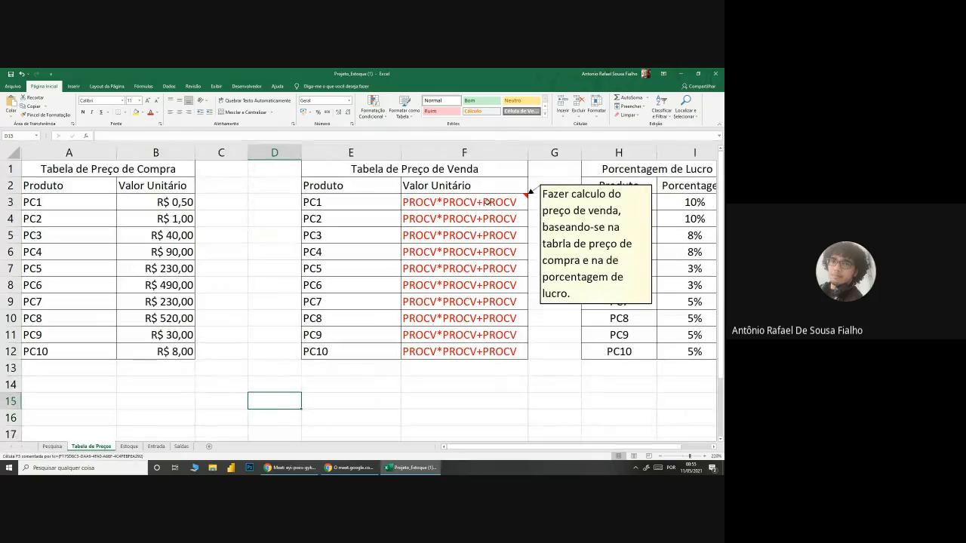
pyautogui.moveTo(487, 203); pyautogui.dragTo(473, 391)
pyautogui.click(471, 391)
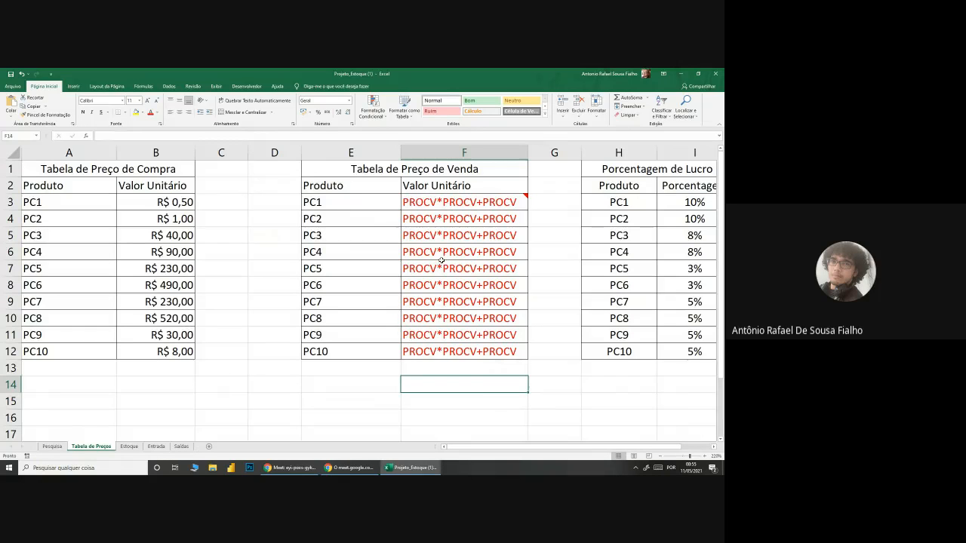
# Step: Compare PC1's purchase price in B3 with its profit percentage in I3
pyautogui.moveTo(434, 201)
pyautogui.click(187, 202)
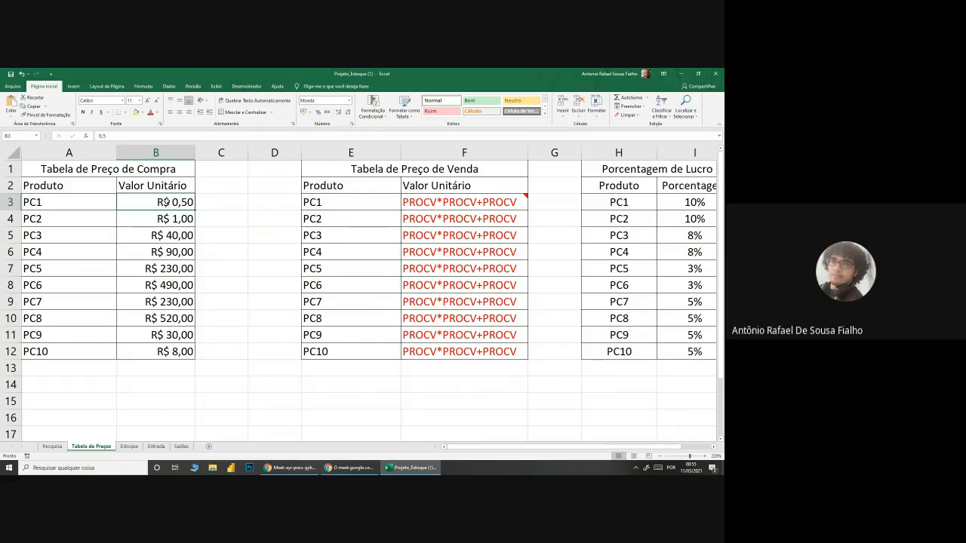
pyautogui.click(691, 202)
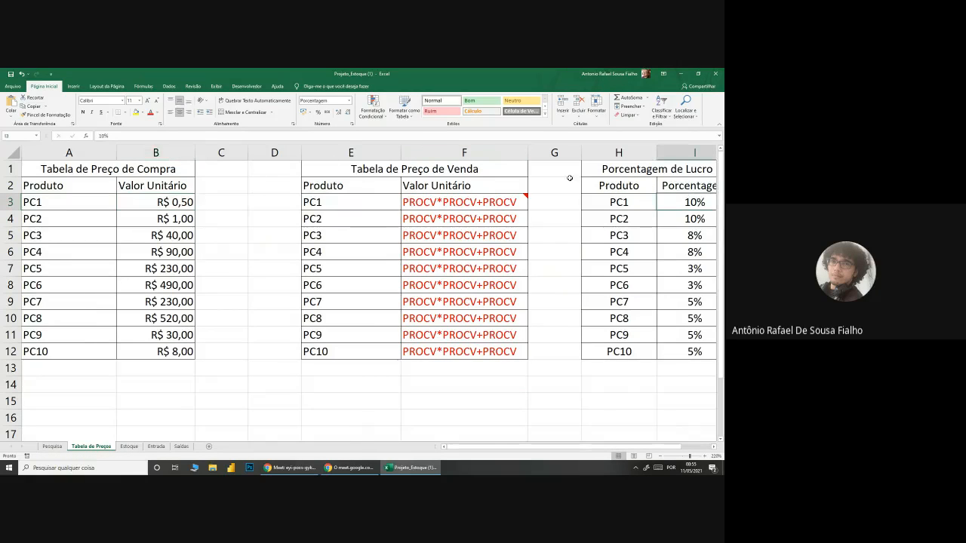
pyautogui.click(174, 201)
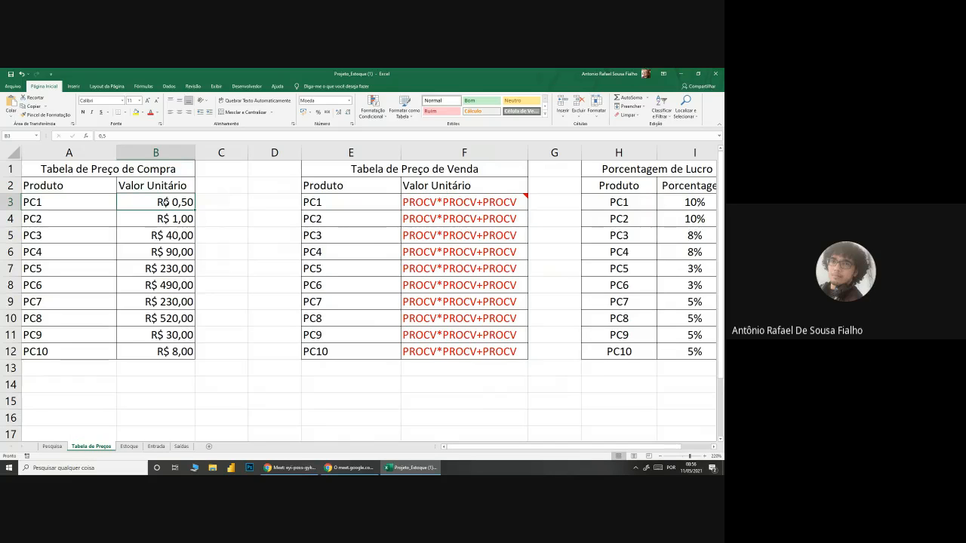
pyautogui.click(699, 199)
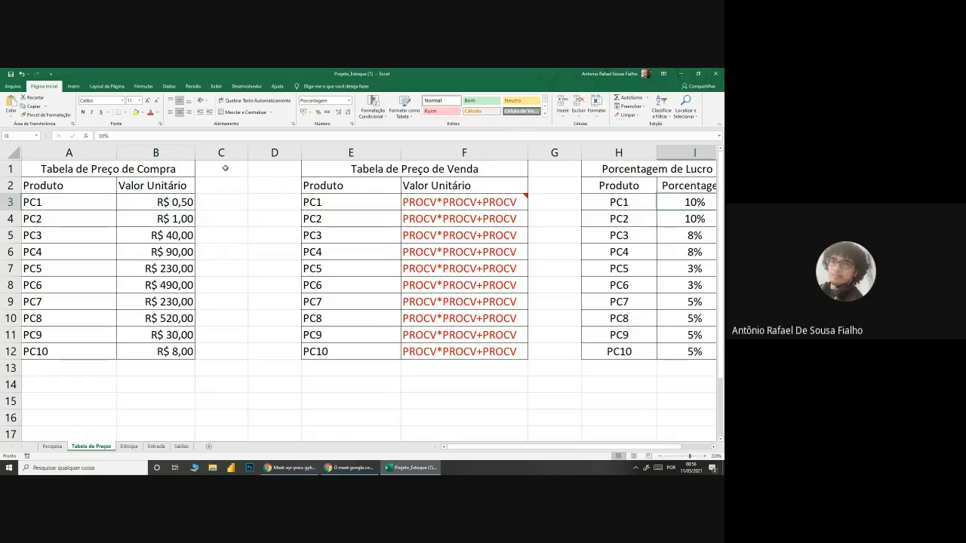
pyautogui.click(188, 201)
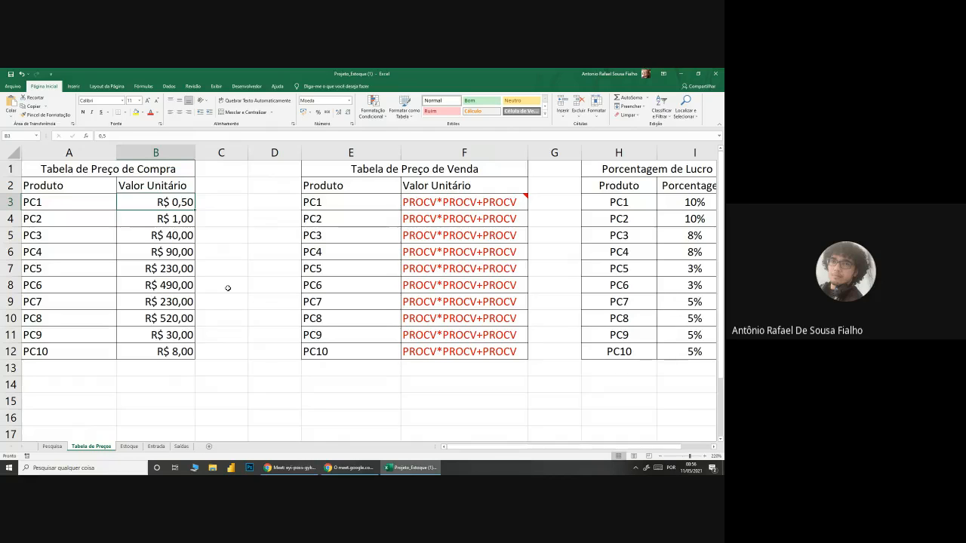
# Step: Enter the example sale price formula =10%*0,5+0,5 for PC1 in cell C3
pyautogui.click(236, 206)
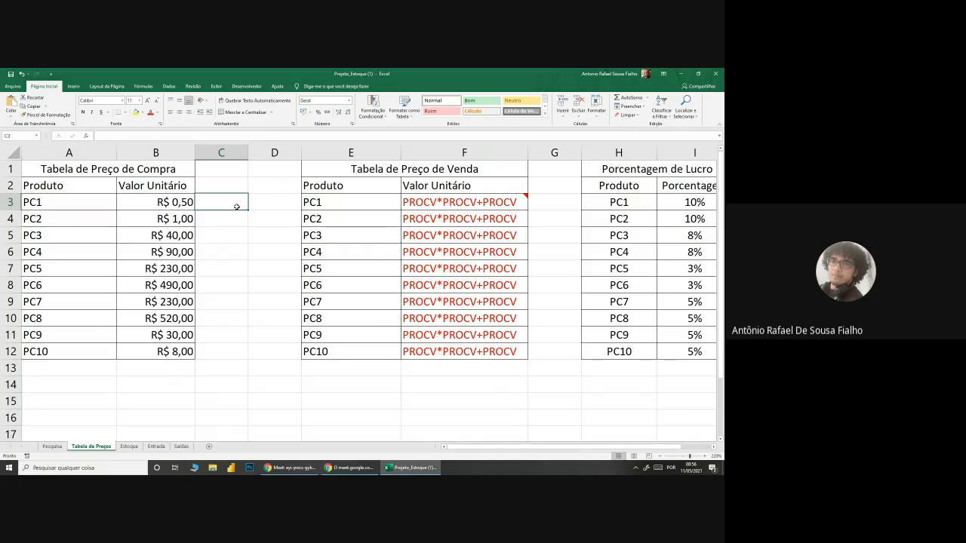
pyautogui.write('=10%')
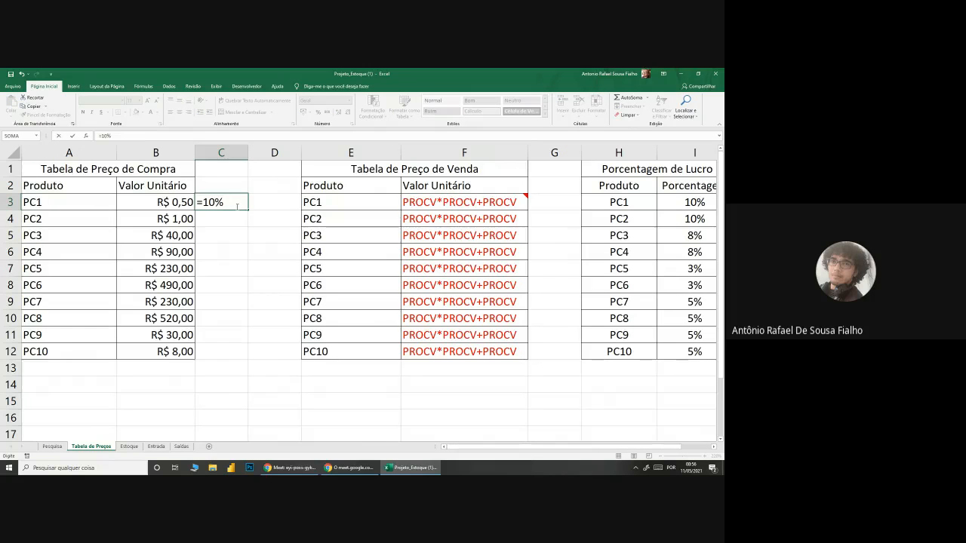
pyautogui.write('*0,5+0,5')
pyautogui.press('Return')
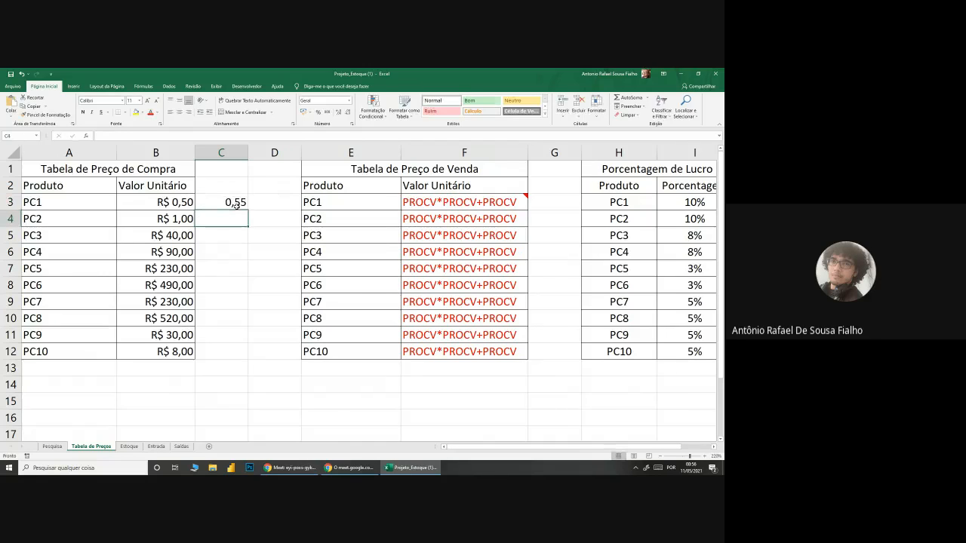
# Step: Delete the example sale price formula from cell C3
pyautogui.click(236, 206)
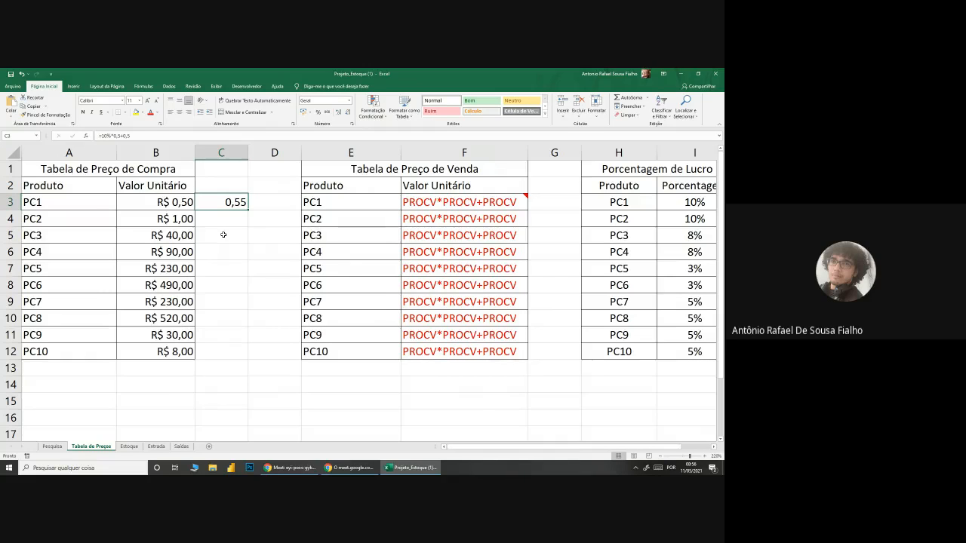
pyautogui.press('Delete')
pyautogui.click(286, 408)
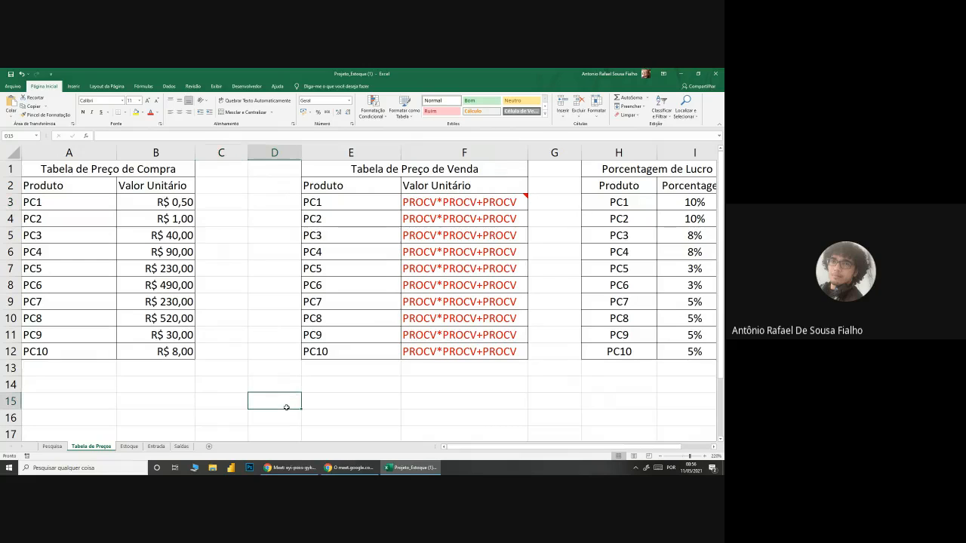
# Step: Trace PC1's sale price inputs from the product name in E3 to its purchase price and profit percentage
pyautogui.moveTo(464, 204)
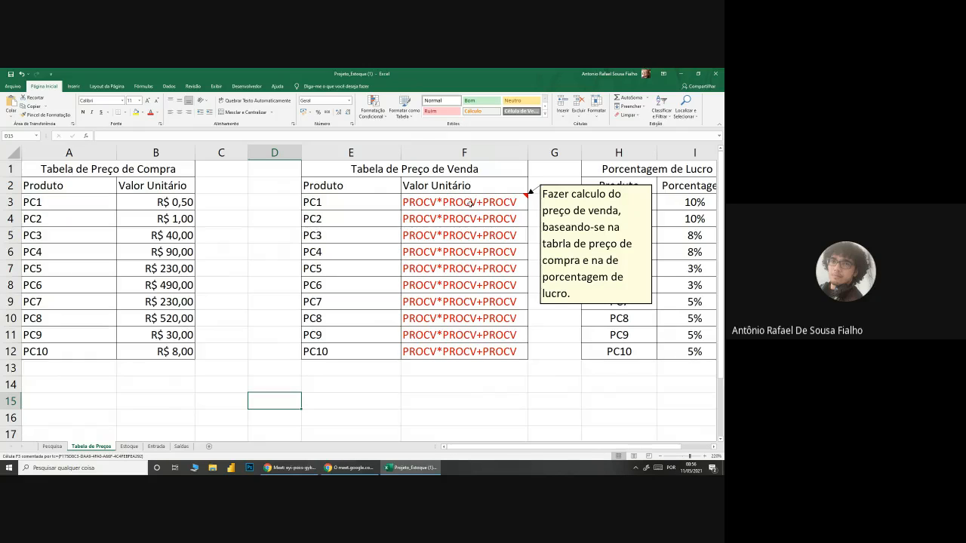
pyautogui.click(321, 202)
pyautogui.click(172, 202)
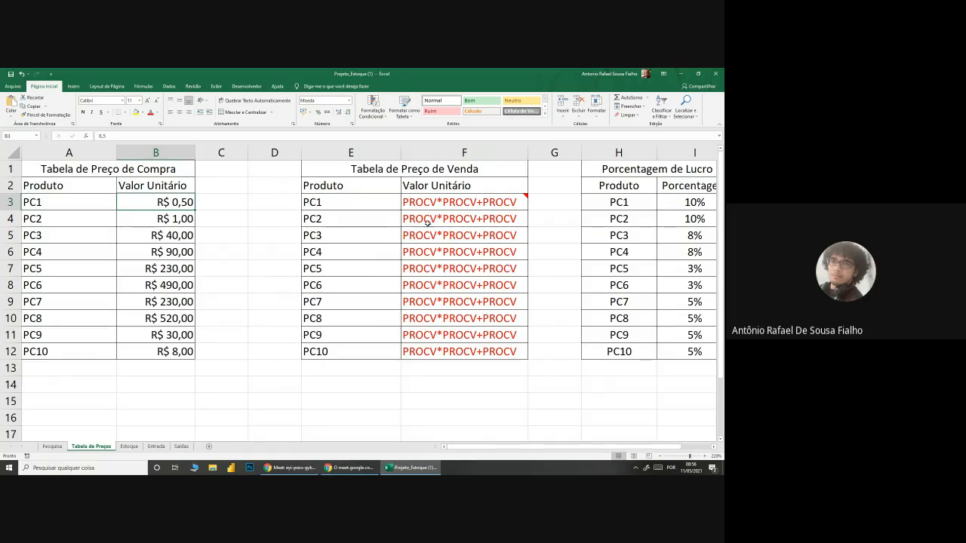
pyautogui.click(686, 202)
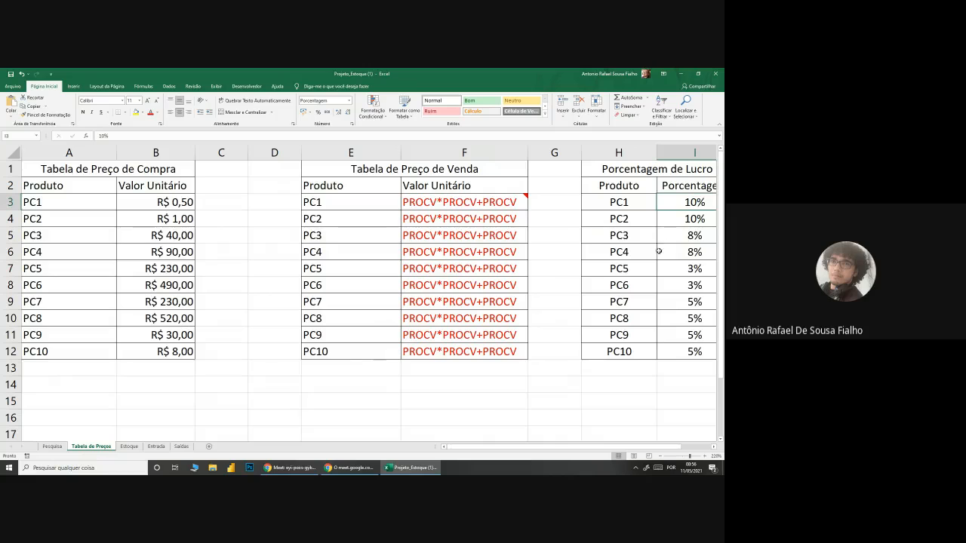
pyautogui.click(152, 204)
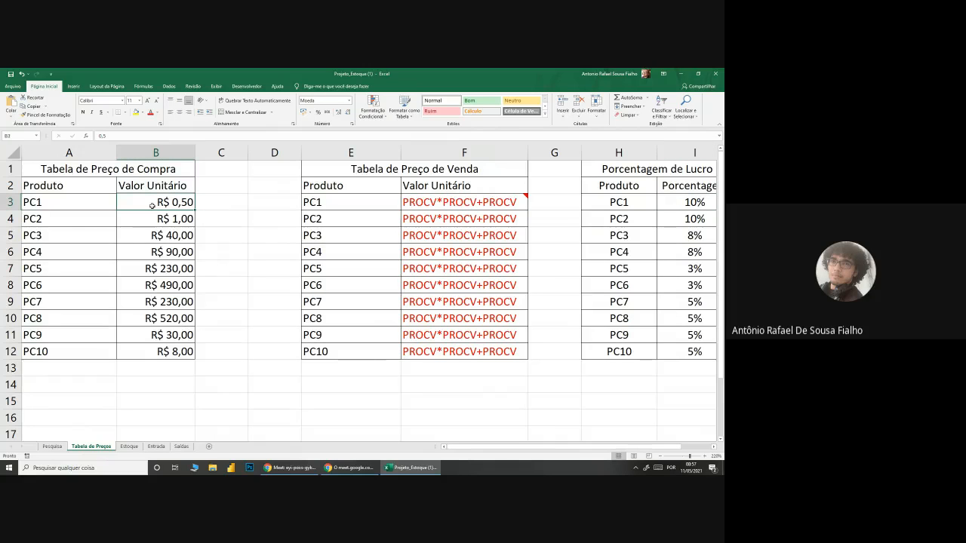
pyautogui.click(454, 202)
pyautogui.write('=procv')
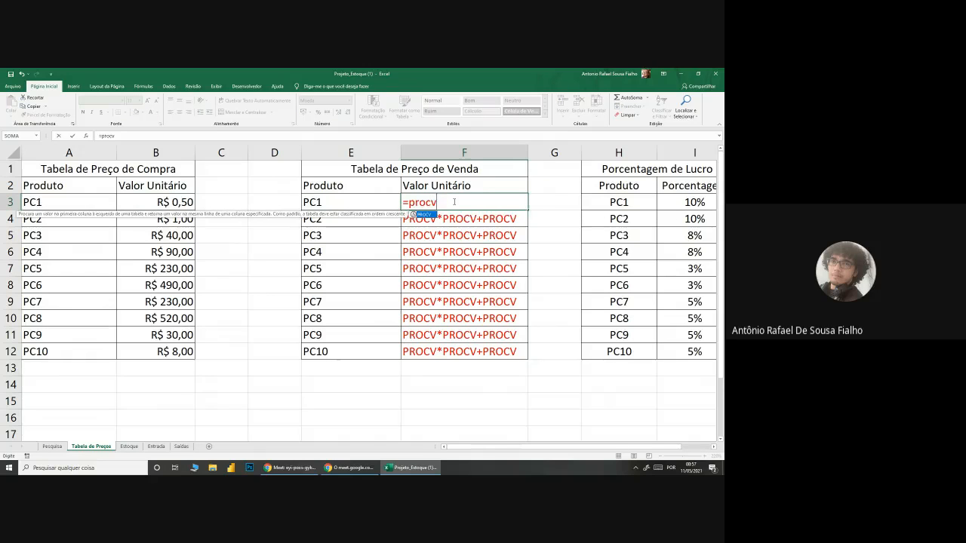
pyautogui.press('Tab')
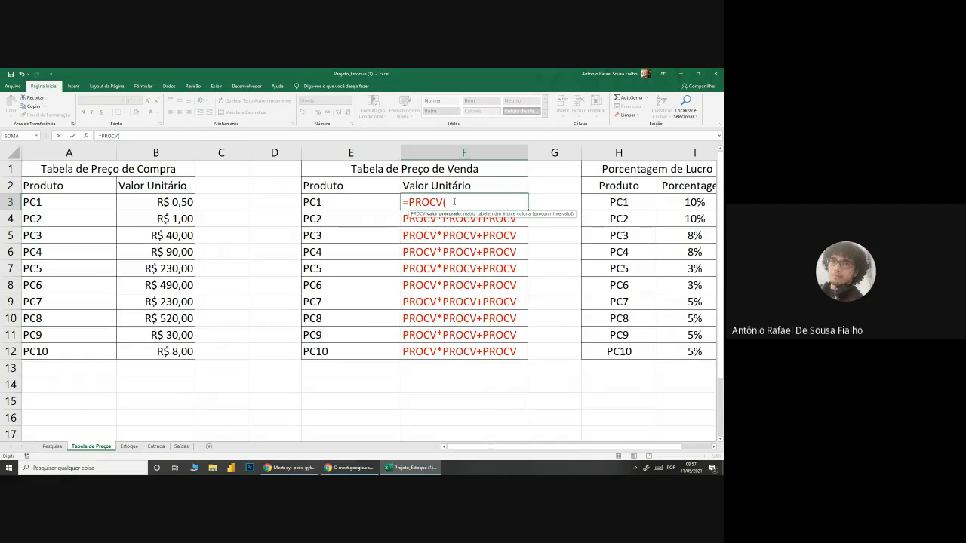
pyautogui.click(693, 202)
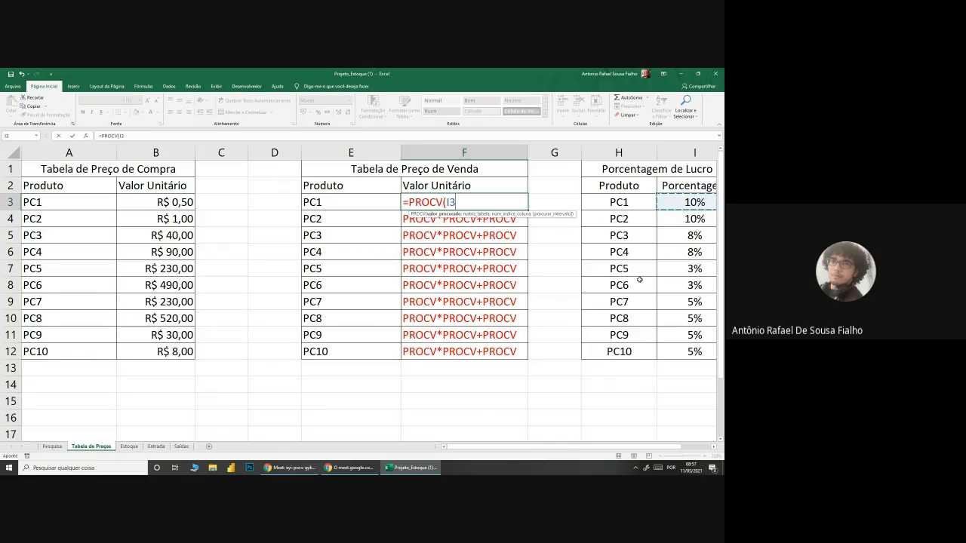
pyautogui.press('BackSpace')
pyautogui.press('BackSpace')
pyautogui.press('Escape')
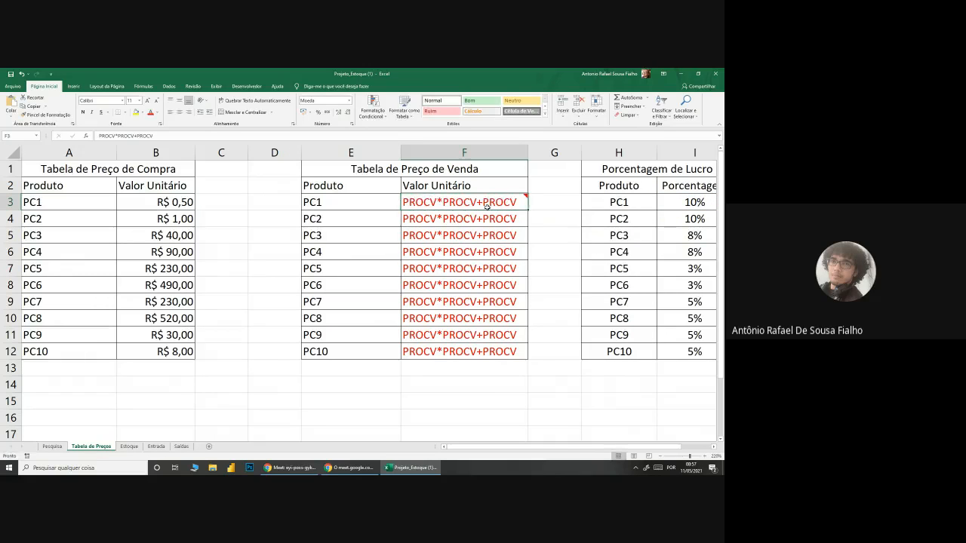
# Step: Enter =PROCV(E3;H3:I12;2;0) in F3 to look up PC1's profit percentage with an exact match
pyautogui.moveTo(483, 201)
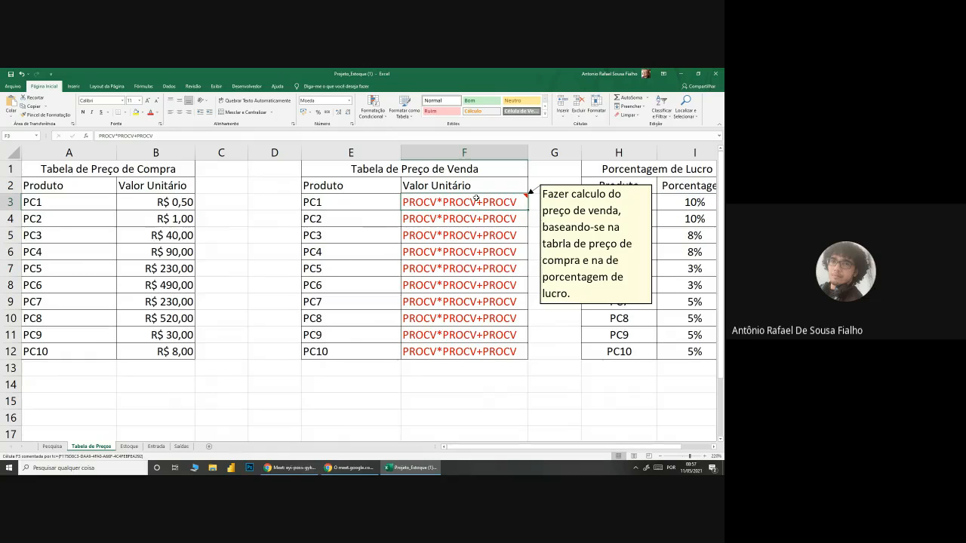
pyautogui.write('=procv')
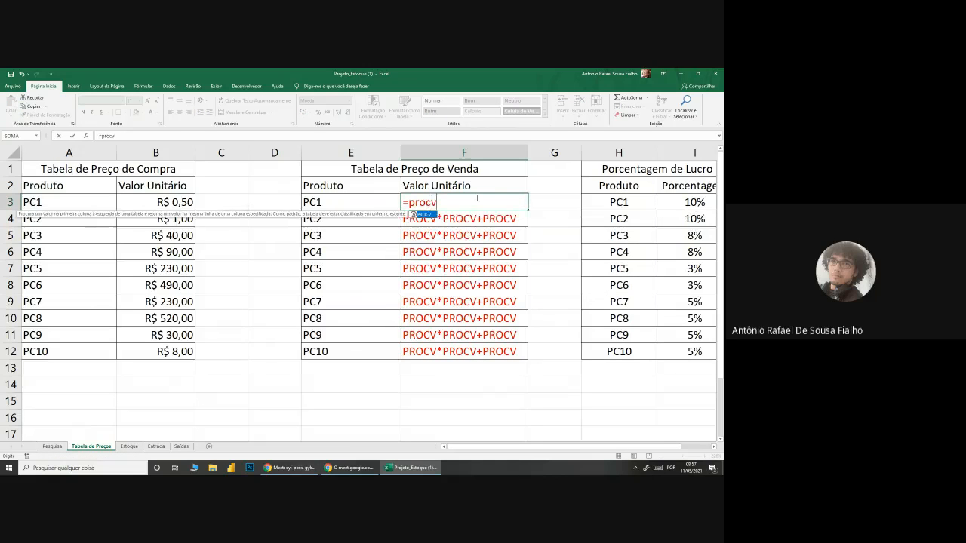
pyautogui.press('Tab')
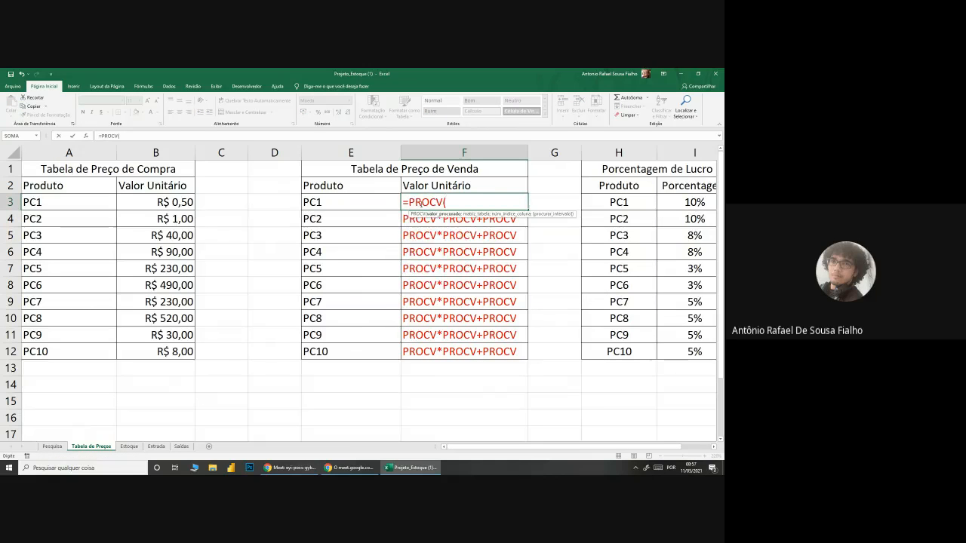
pyautogui.click(312, 201)
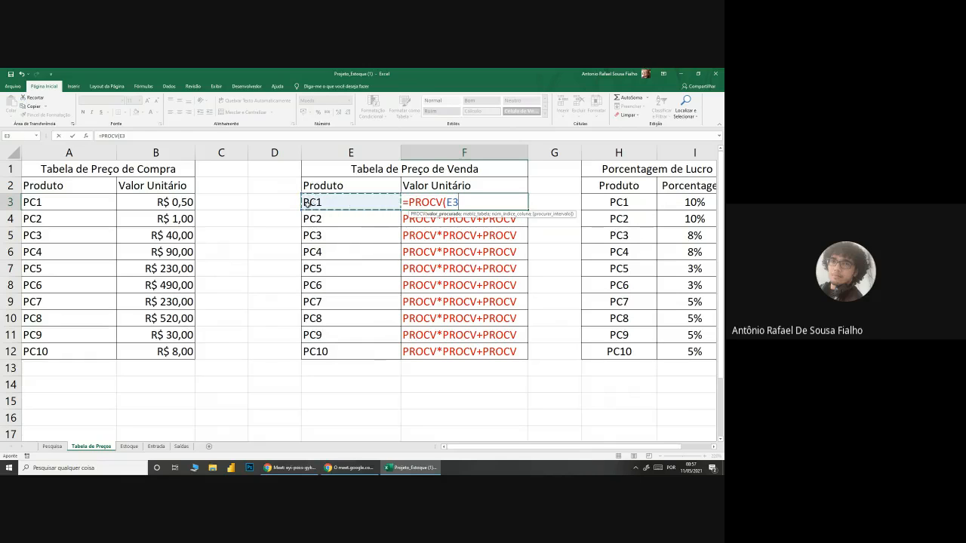
pyautogui.write(';')
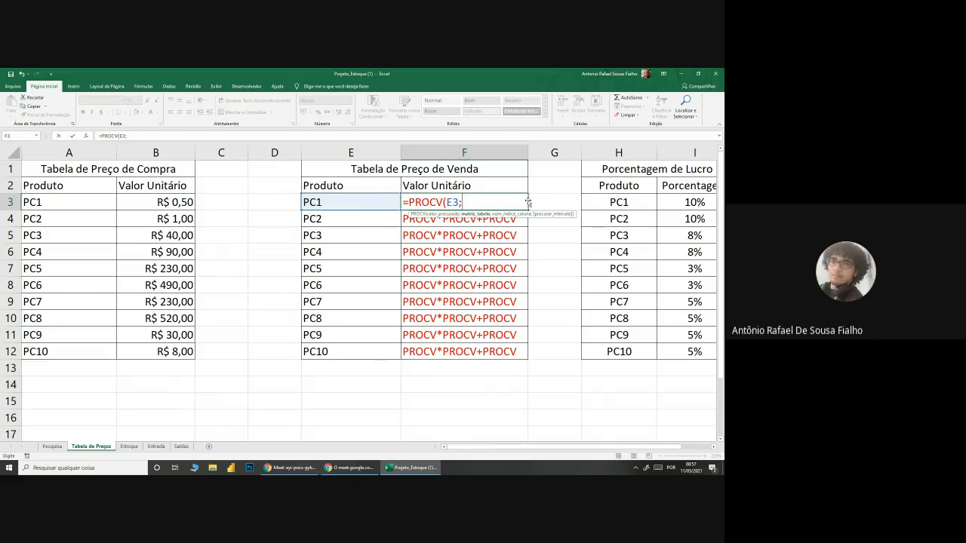
pyautogui.click(621, 202)
pyautogui.moveTo(623, 204); pyautogui.dragTo(699, 350)
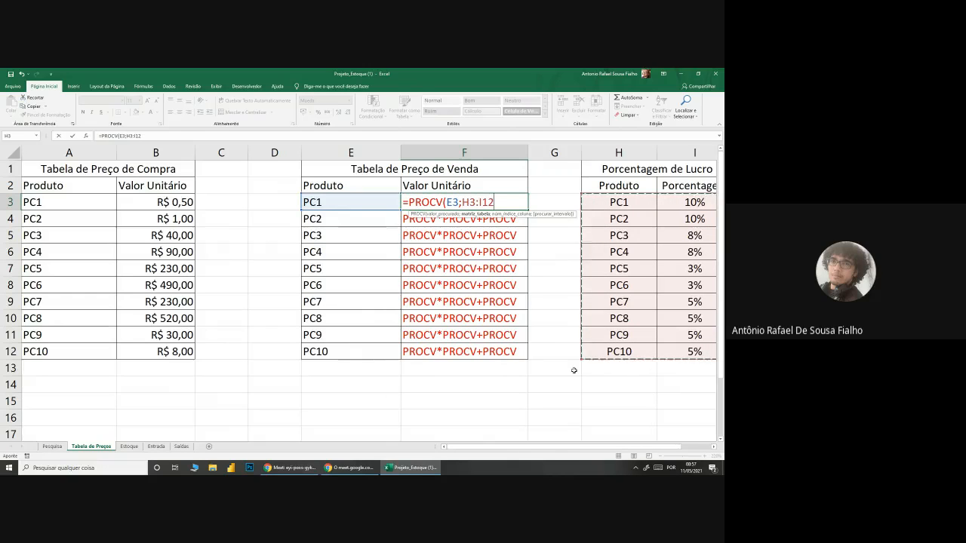
pyautogui.write(';')
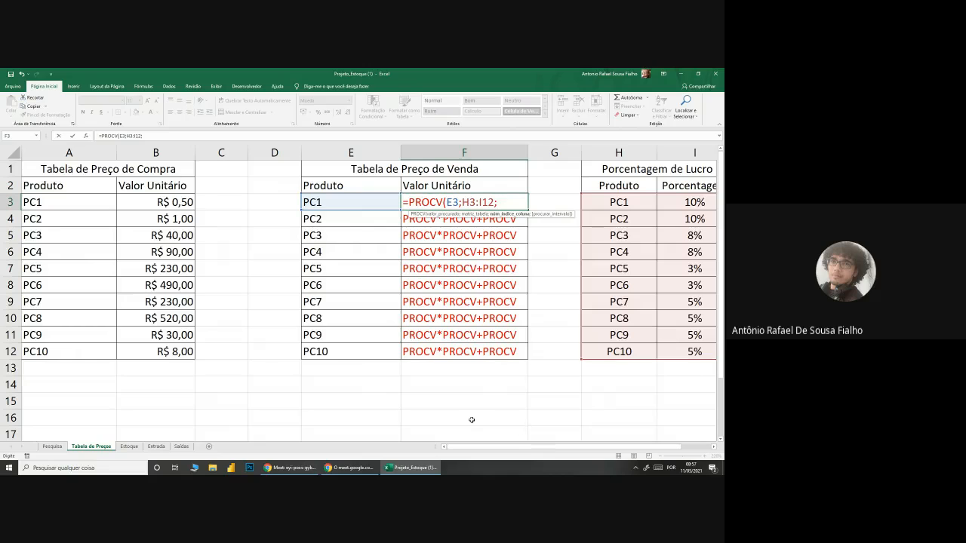
pyautogui.write('2;')
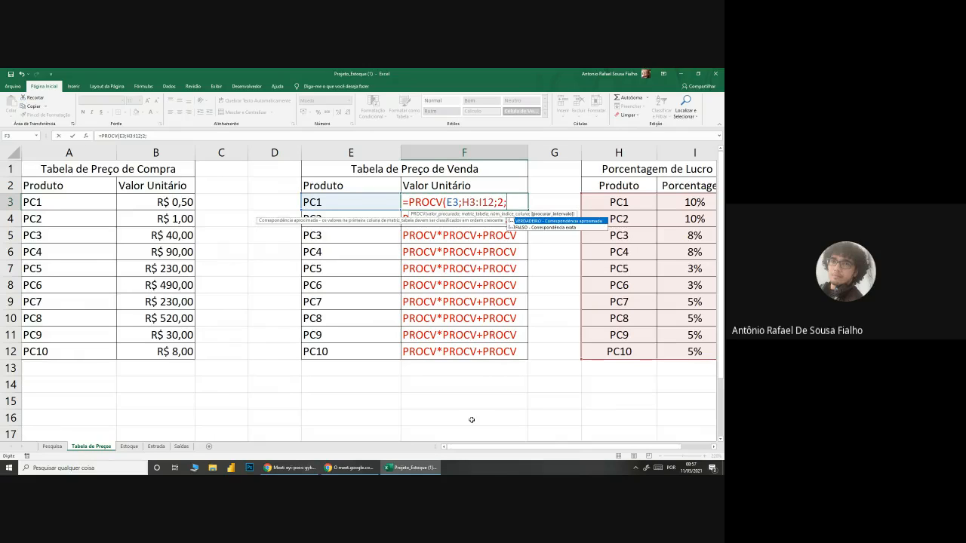
pyautogui.write('0)')
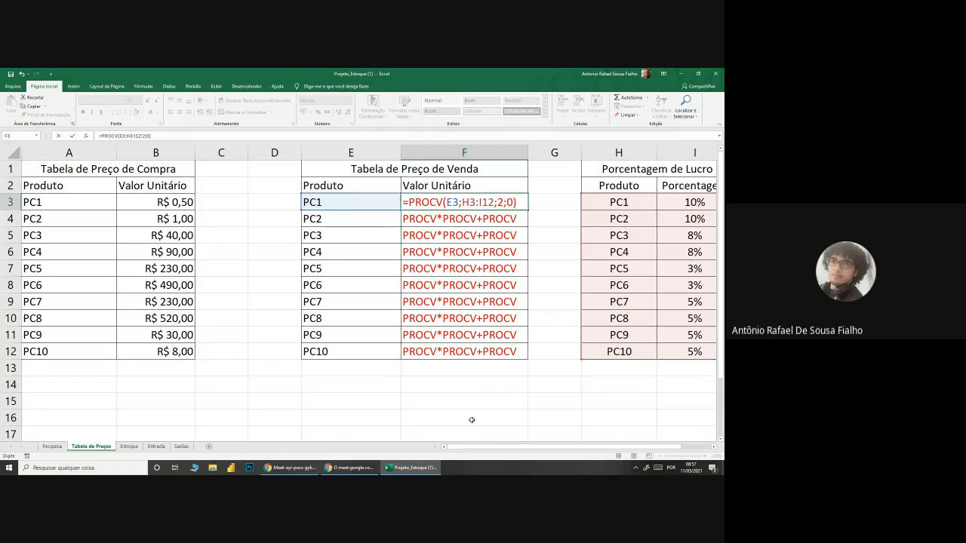
pyautogui.press('Return')
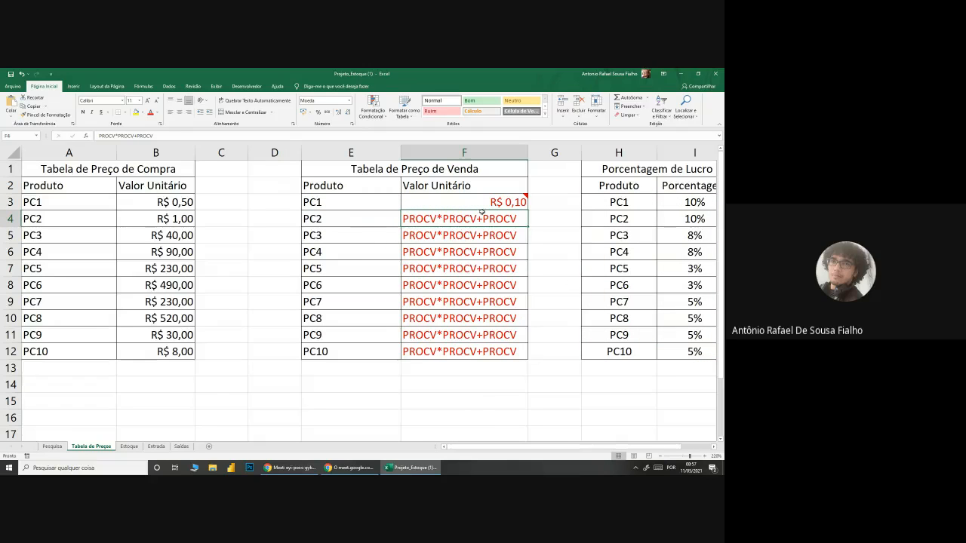
# Step: Format PC1's lookup result in F3 as a percentage
pyautogui.click(479, 200)
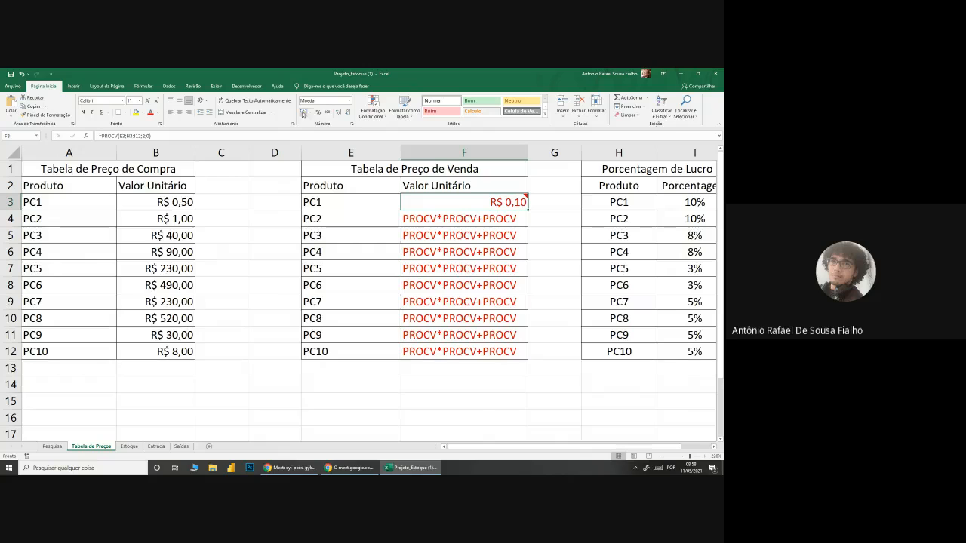
pyautogui.click(318, 113)
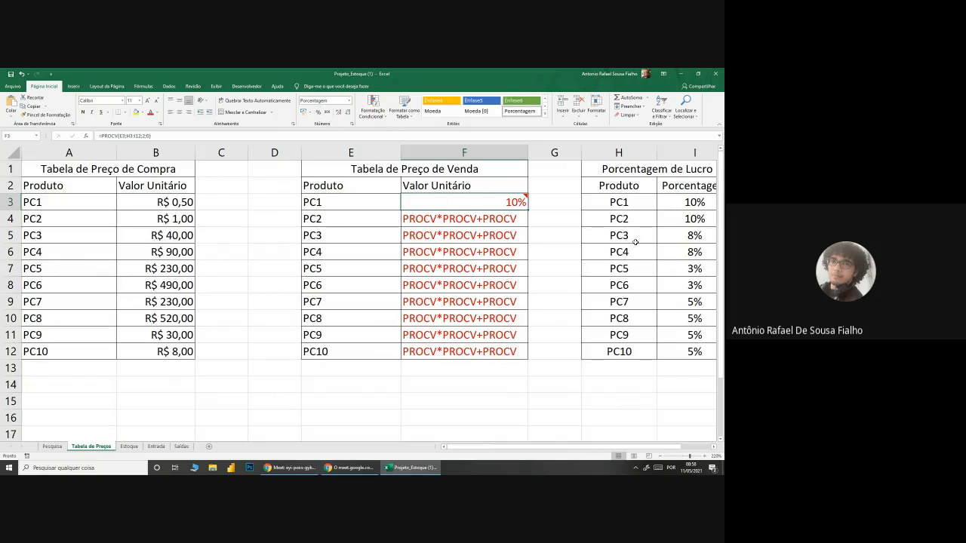
# Step: Apply the accounting number format to PC1's profit percentage in I3 and undo that change
pyautogui.click(681, 202)
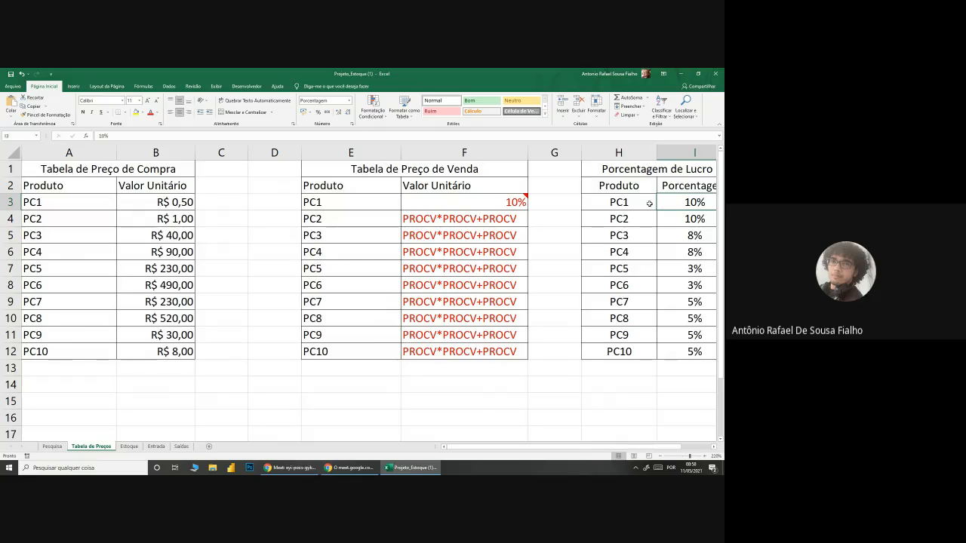
pyautogui.moveTo(458, 198)
pyautogui.click(303, 112)
pyautogui.hscroll(5, 429, 298)
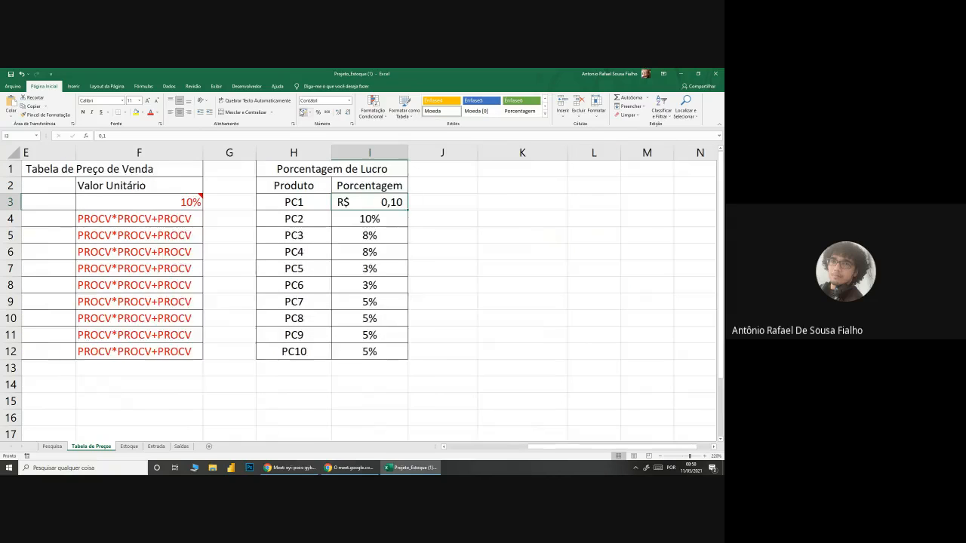
pyautogui.hotkey('ctrl', 'z')
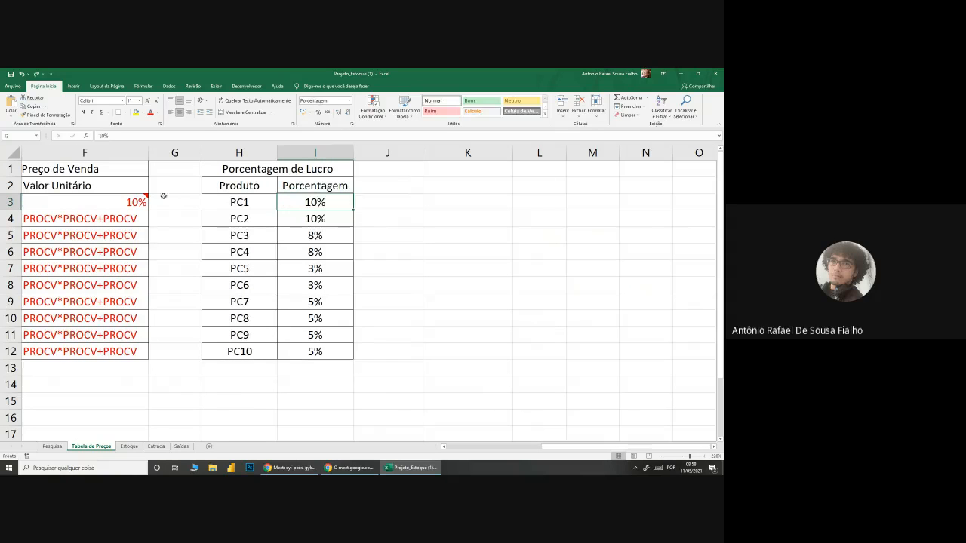
# Step: Apply the accounting number format in R$ to PC1's sale price cell F3
pyautogui.click(118, 198)
pyautogui.click(304, 112)
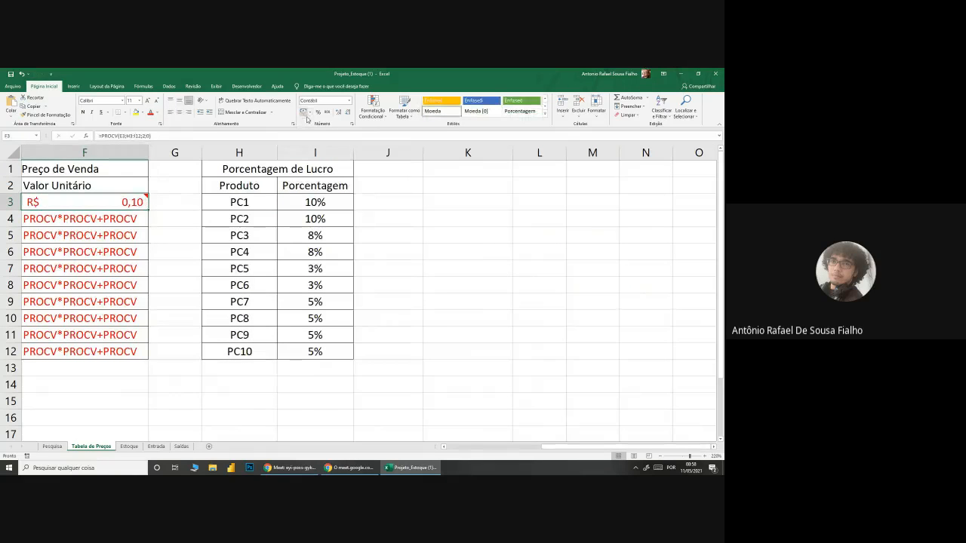
# Step: Extend F3's formula to =PROCV(E3;H3:I12;2;0)*PROCV(E3;A3:B12;2;0), multiplying the profit percentage by PC1's purchase price
pyautogui.moveTo(648, 448); pyautogui.dragTo(542, 452)
pyautogui.doubleClick(482, 203)
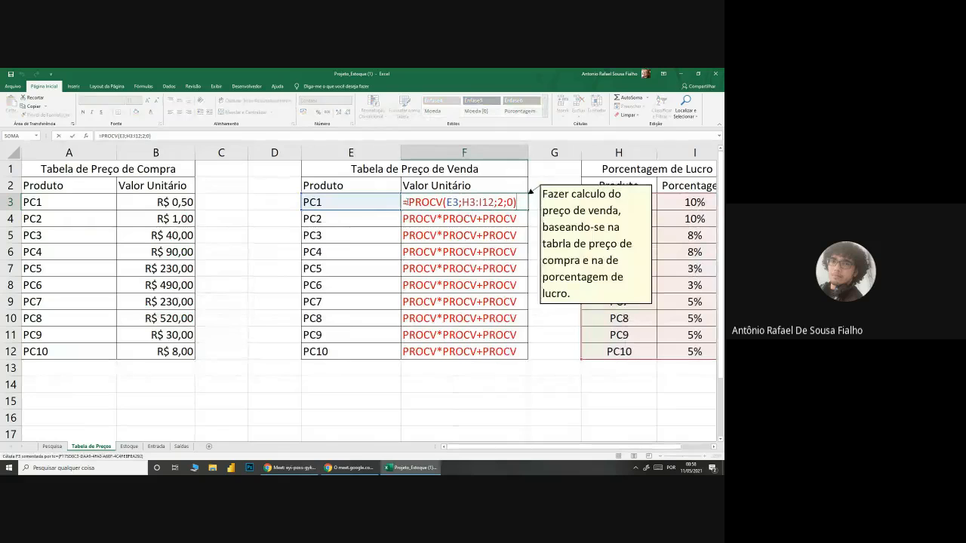
pyautogui.moveTo(403, 202); pyautogui.dragTo(519, 201)
pyautogui.click(519, 202)
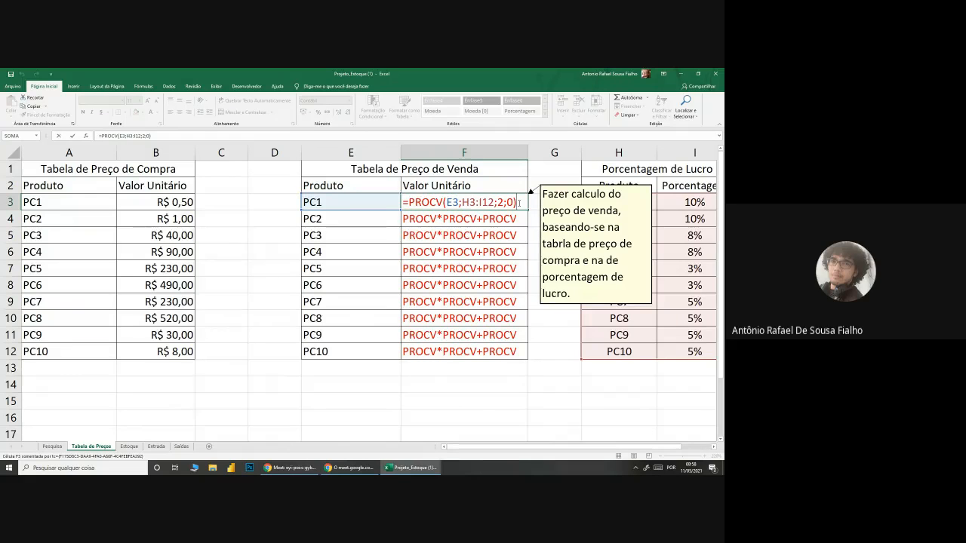
pyautogui.write('*')
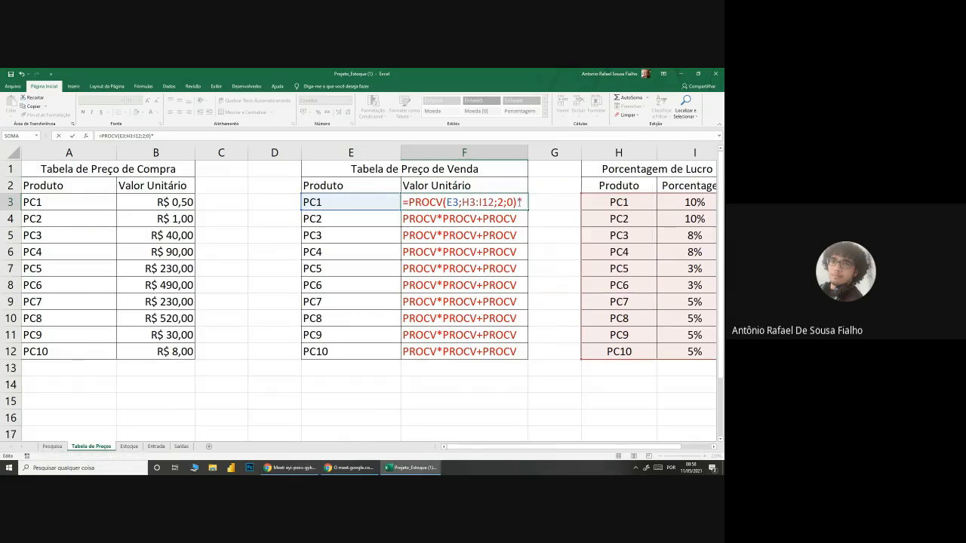
pyautogui.write('PROCV(')
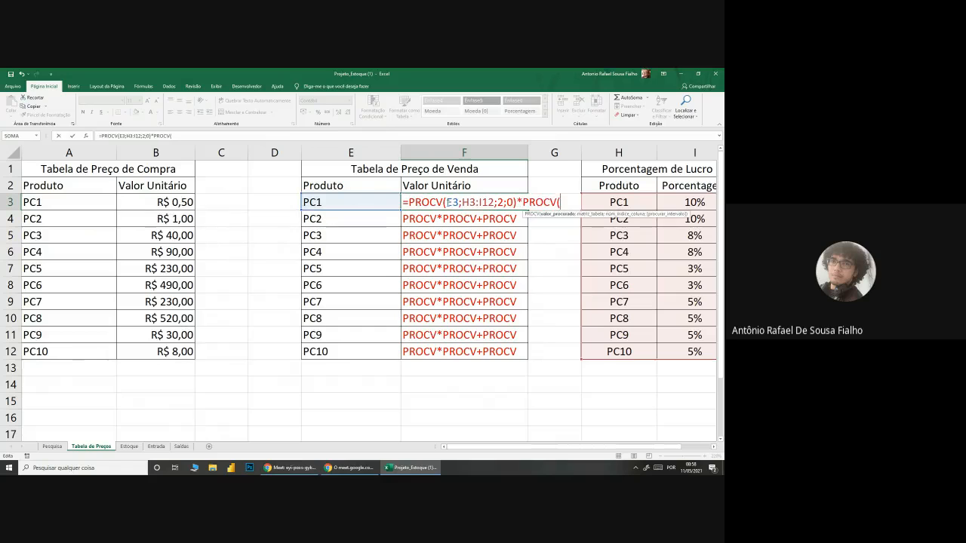
pyautogui.click(349, 202)
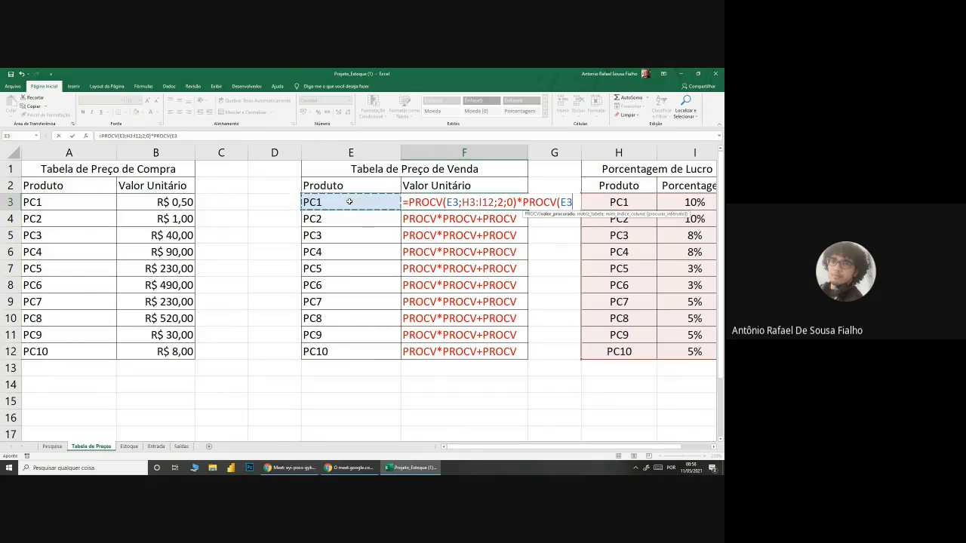
pyautogui.write(';')
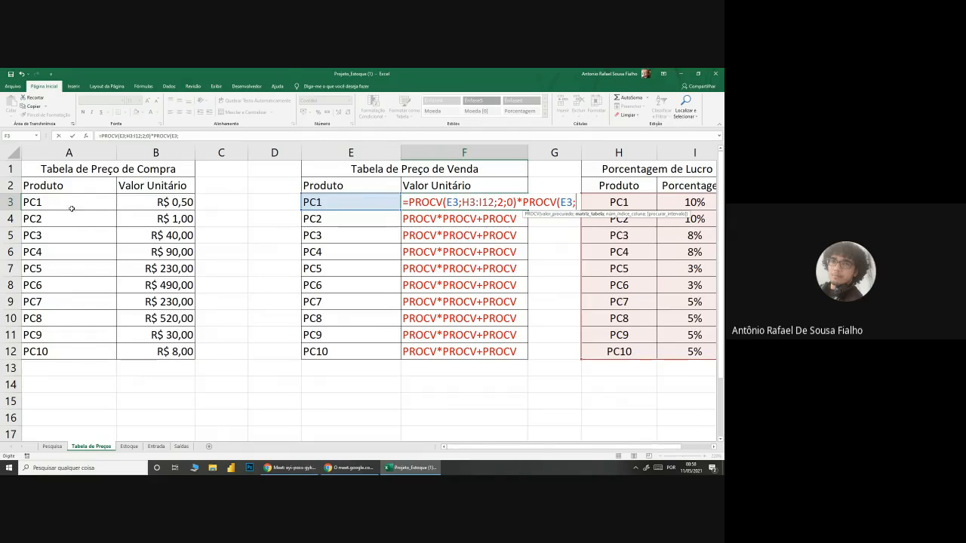
pyautogui.moveTo(54, 200); pyautogui.dragTo(155, 356)
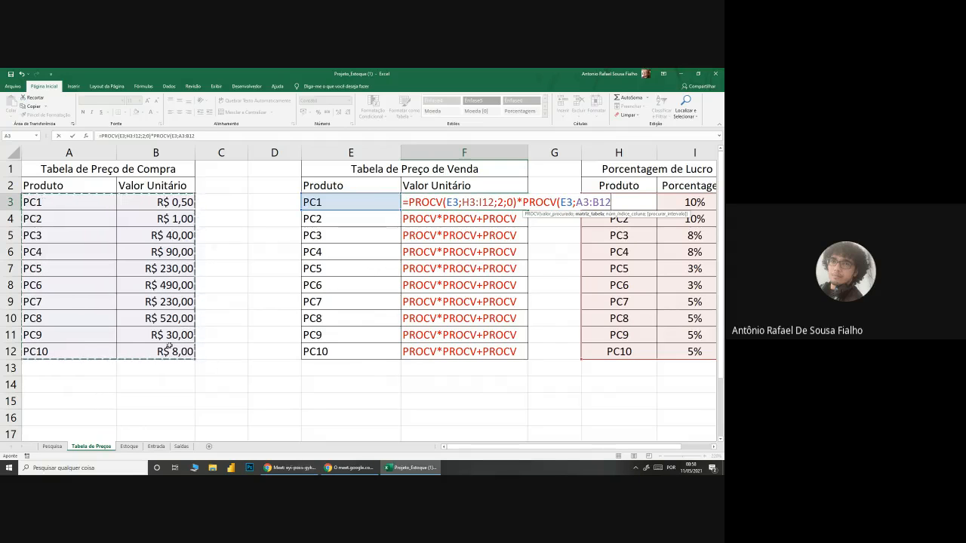
pyautogui.write(';')
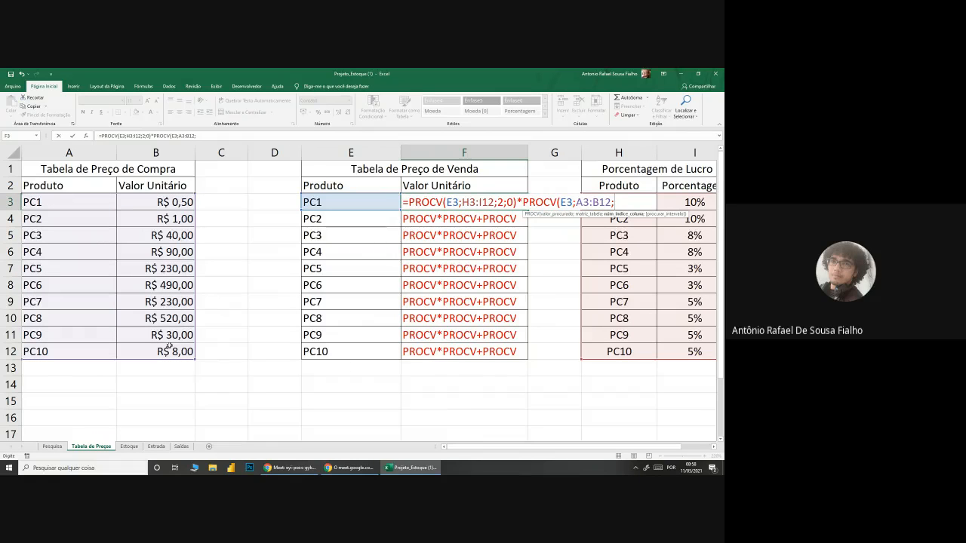
pyautogui.write('2;')
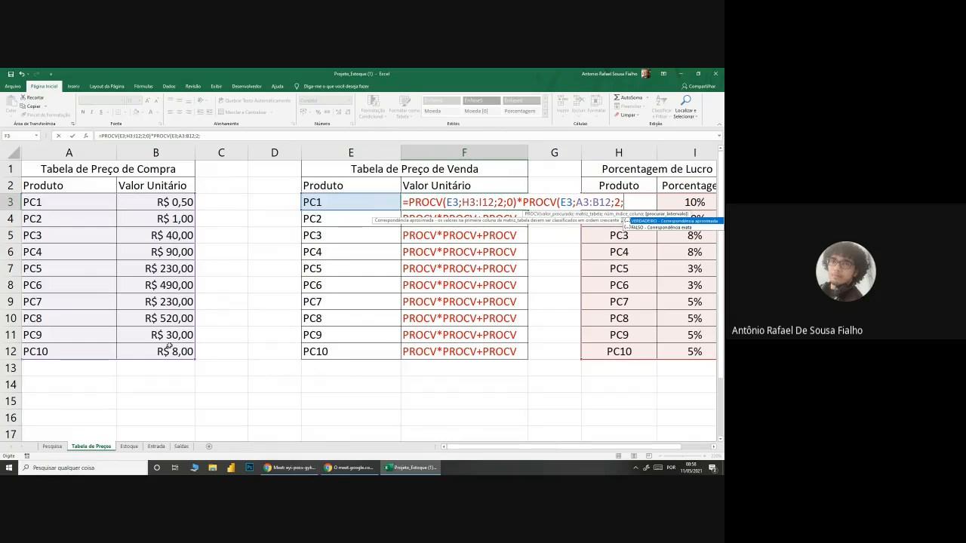
pyautogui.write('0)')
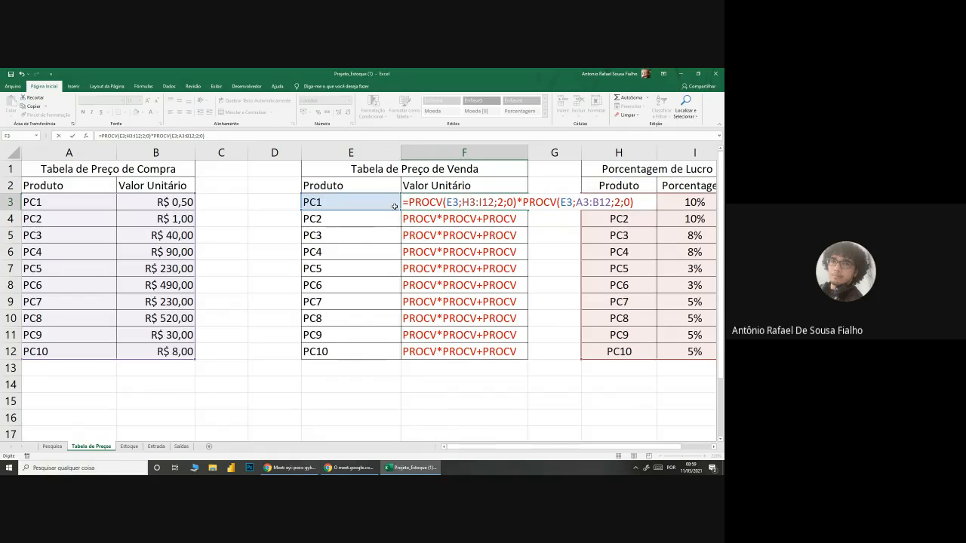
# Step: Enter F3's PROCV*PROCV formula and reopen it to review both lookups, from the profit percentage and purchase price tables
pyautogui.moveTo(405, 202)
pyautogui.moveTo(405, 202); pyautogui.dragTo(634, 202)
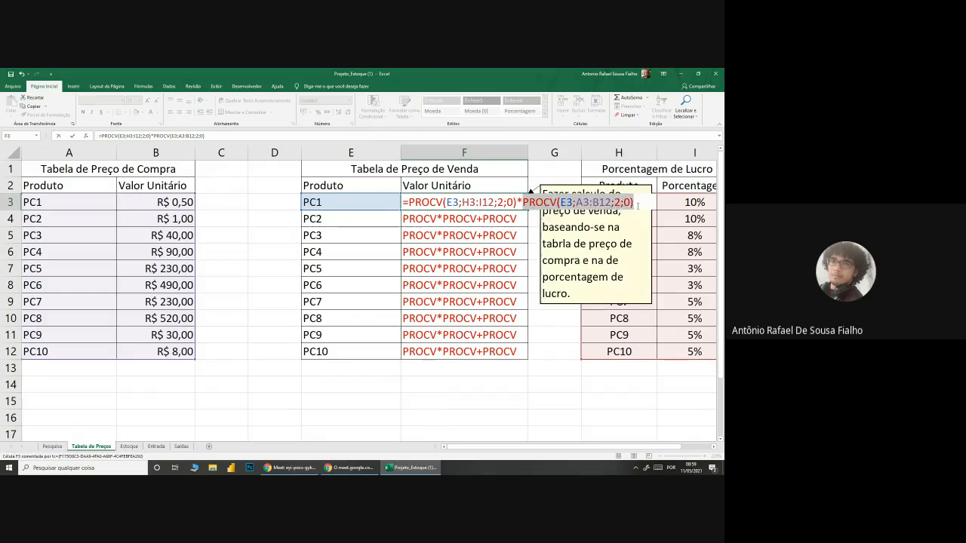
pyautogui.click(638, 202)
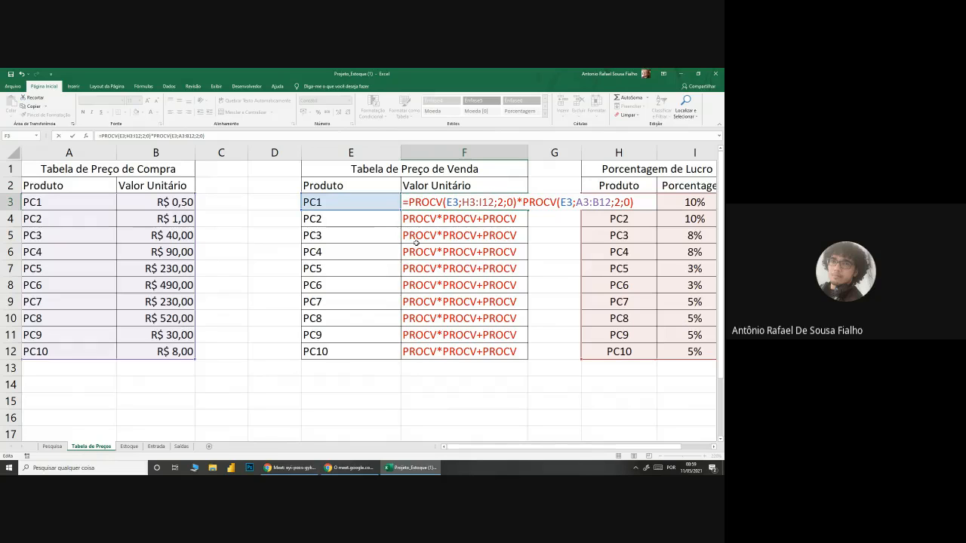
pyautogui.click(459, 219)
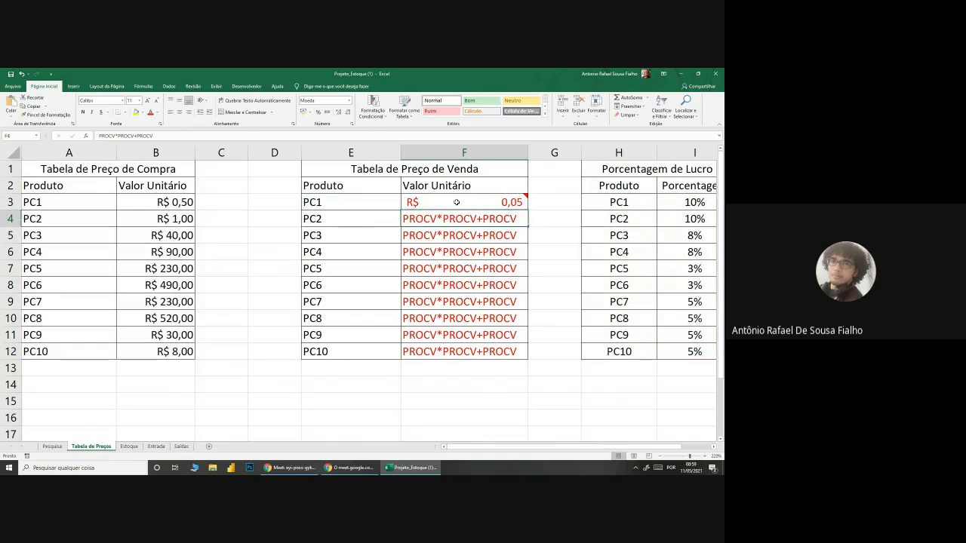
pyautogui.click(464, 201)
pyautogui.doubleClick(464, 201)
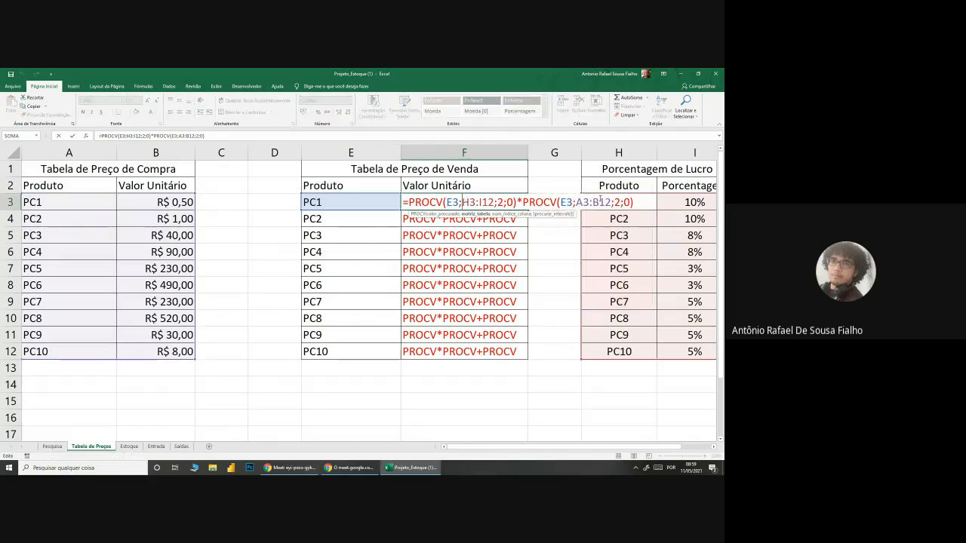
pyautogui.click(637, 202)
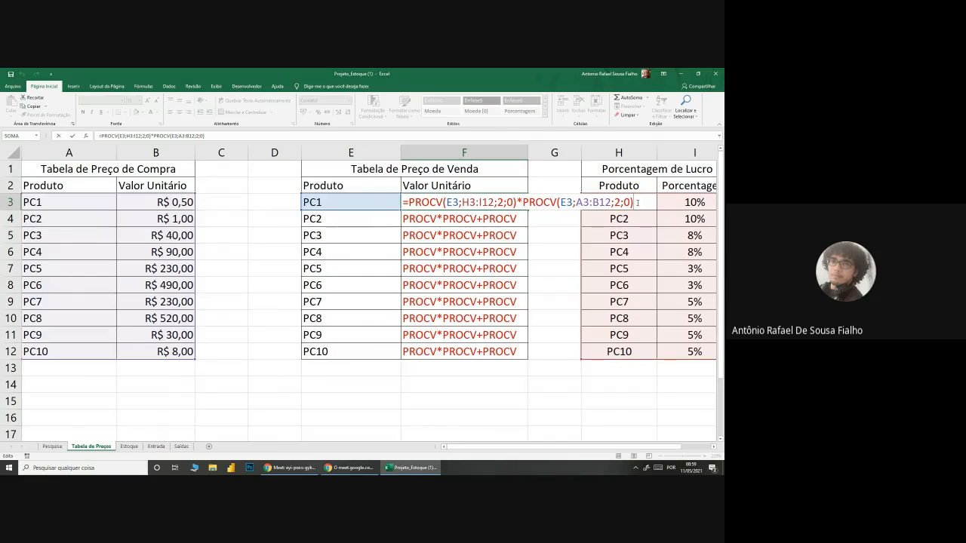
pyautogui.moveTo(638, 203); pyautogui.dragTo(403, 199)
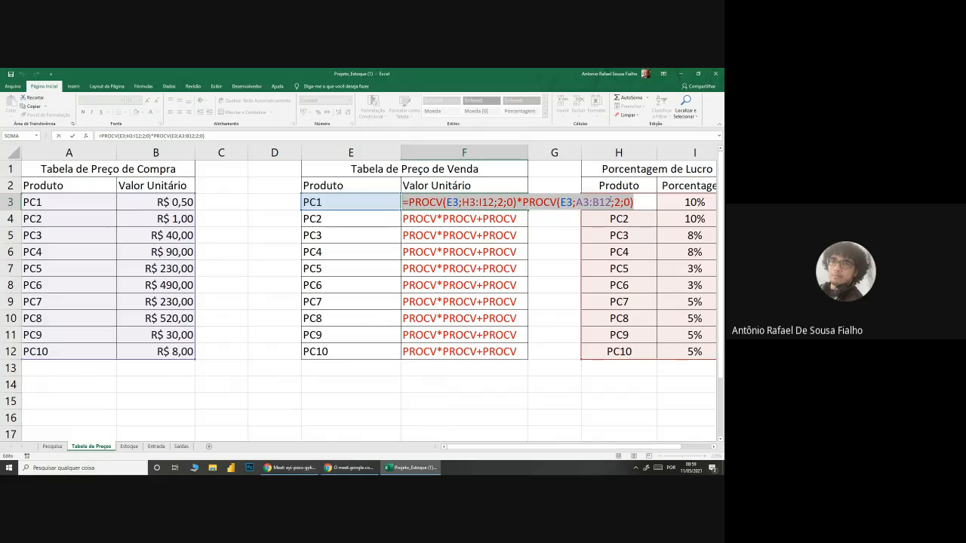
pyautogui.click(636, 200)
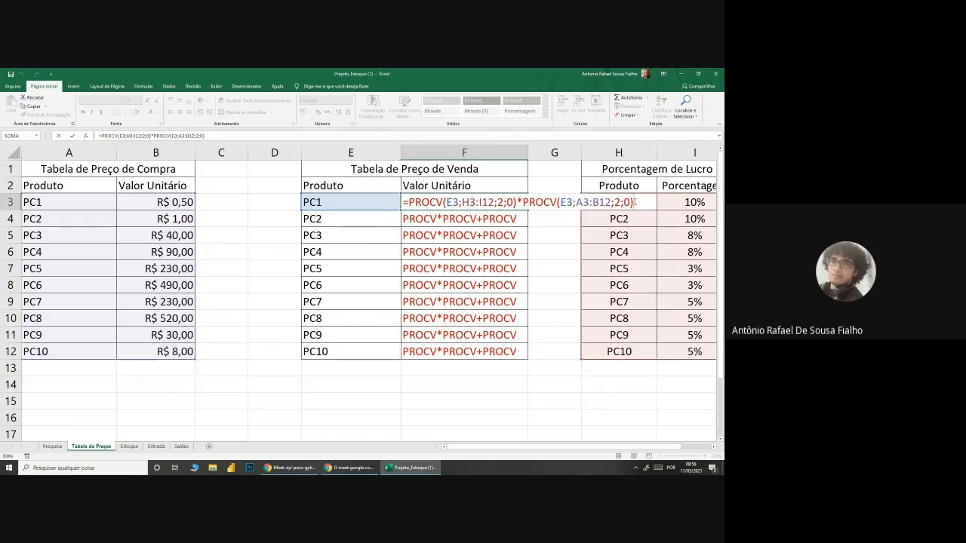
# Step: Append +PROCV(E3;A3:B12;2;0) to F3's formula so PC1's purchase price is added to the profit amount
pyautogui.write('+procv')
pyautogui.press('Tab')
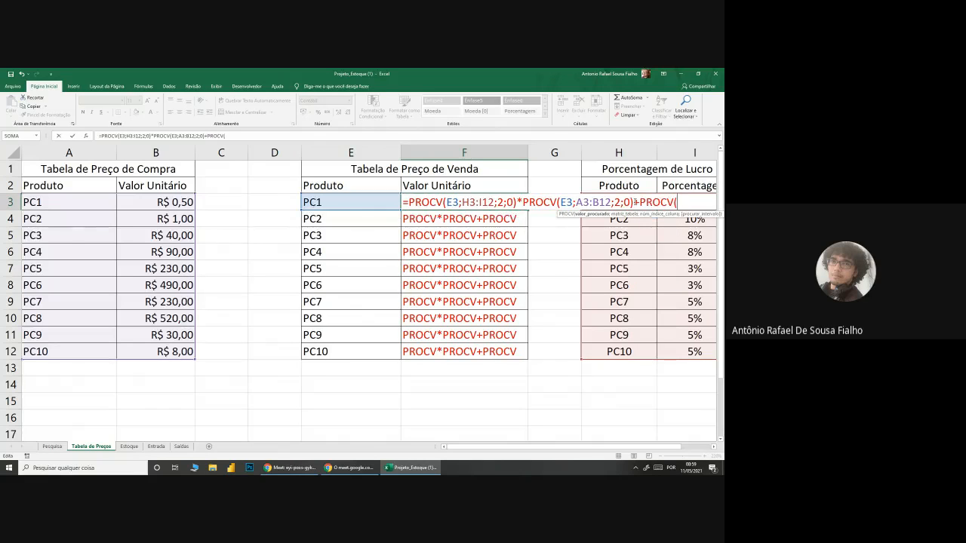
pyautogui.click(345, 201)
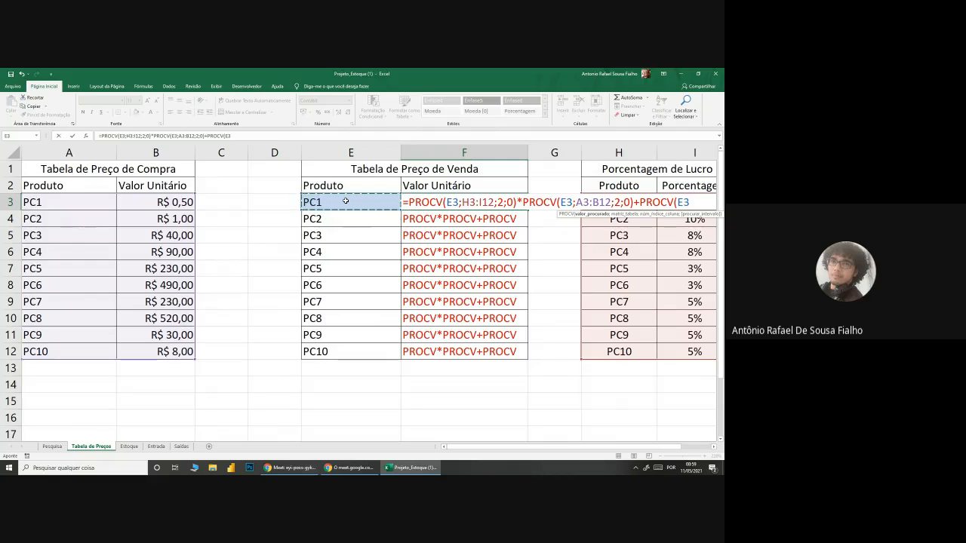
pyautogui.write(';')
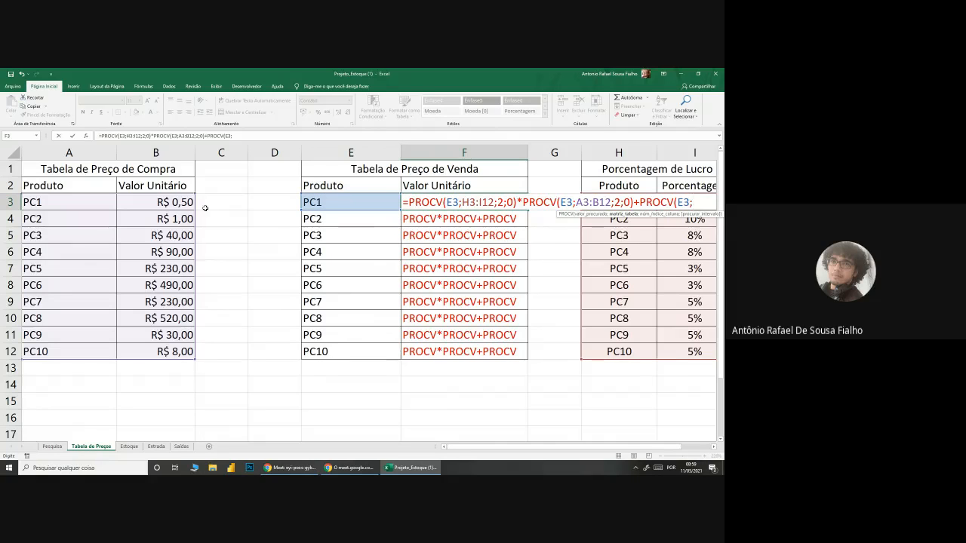
pyautogui.moveTo(63, 202); pyautogui.dragTo(169, 356)
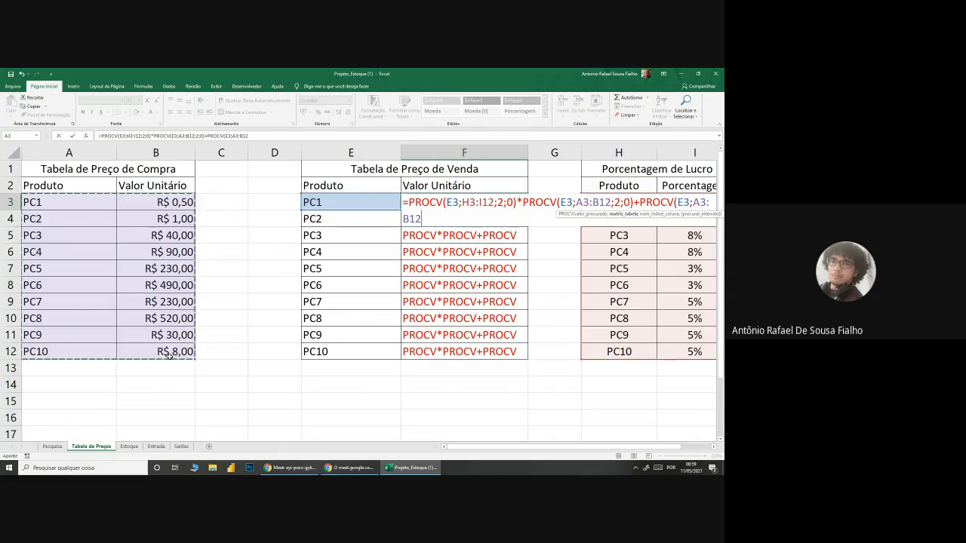
pyautogui.write(';2')
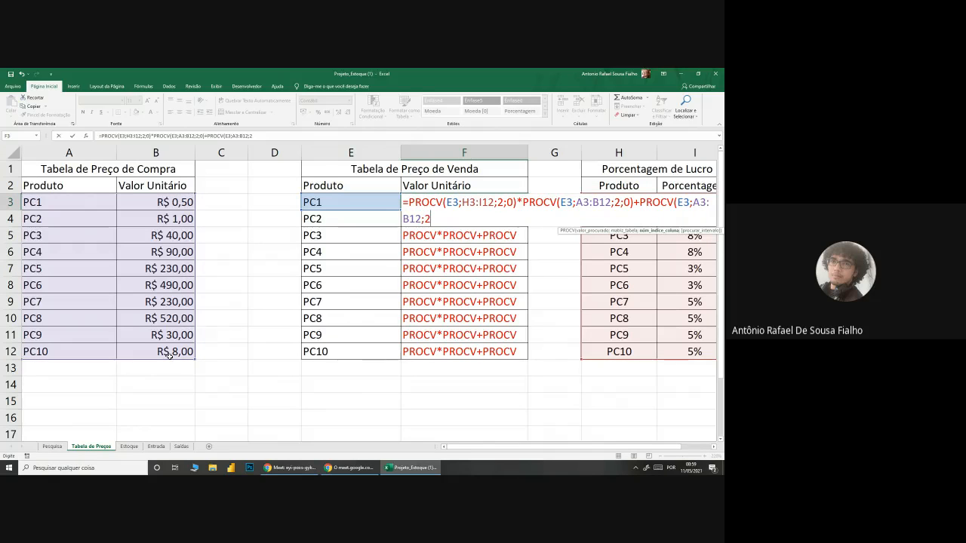
pyautogui.write(';')
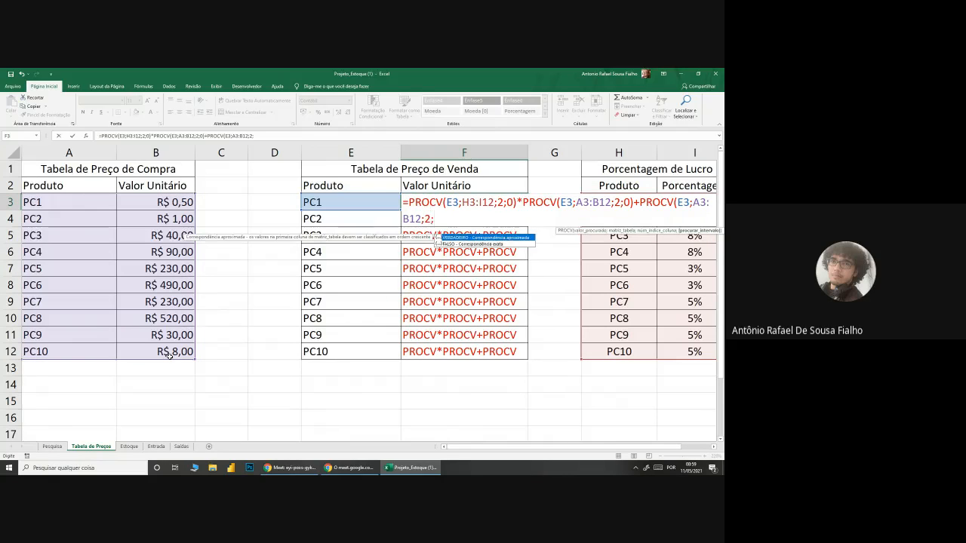
pyautogui.write('0)')
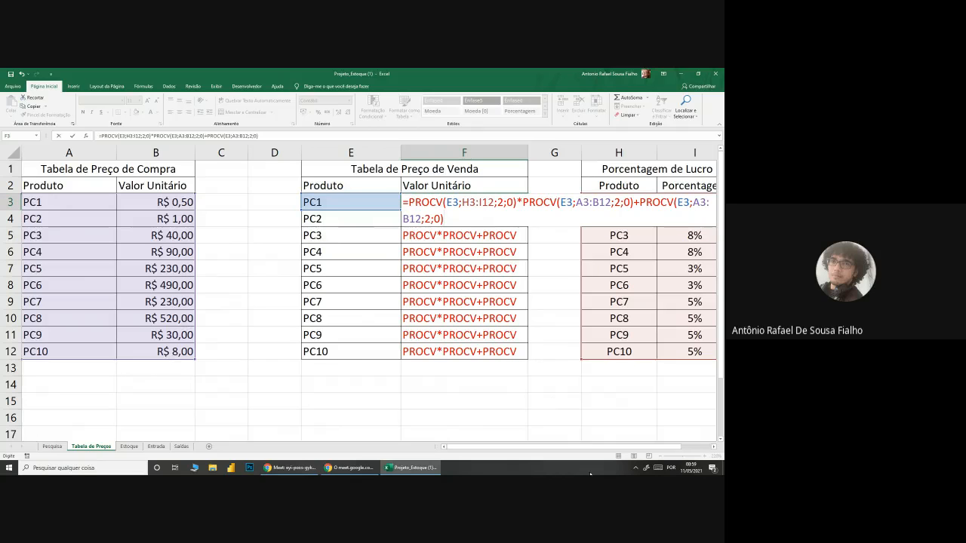
pyautogui.click(714, 447)
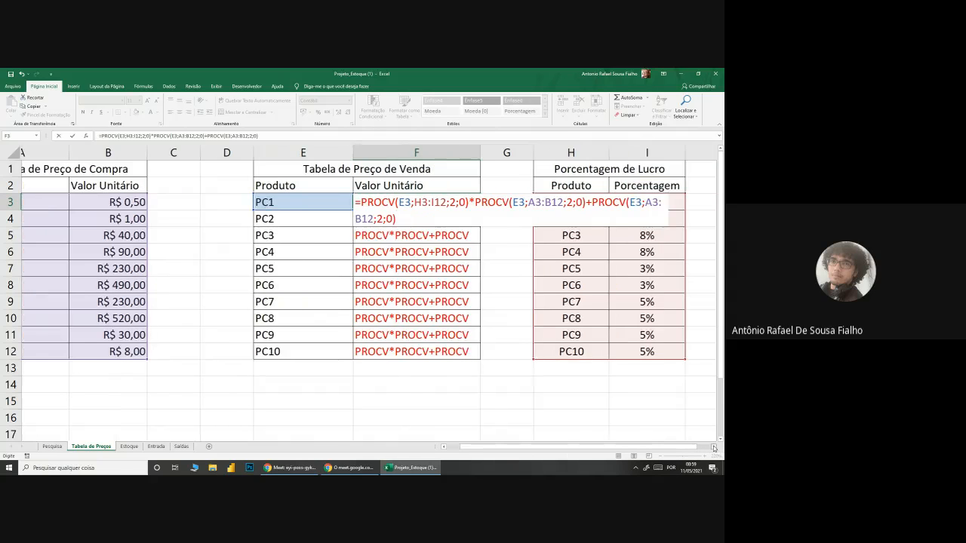
pyautogui.click(714, 448)
pyautogui.moveTo(410, 203)
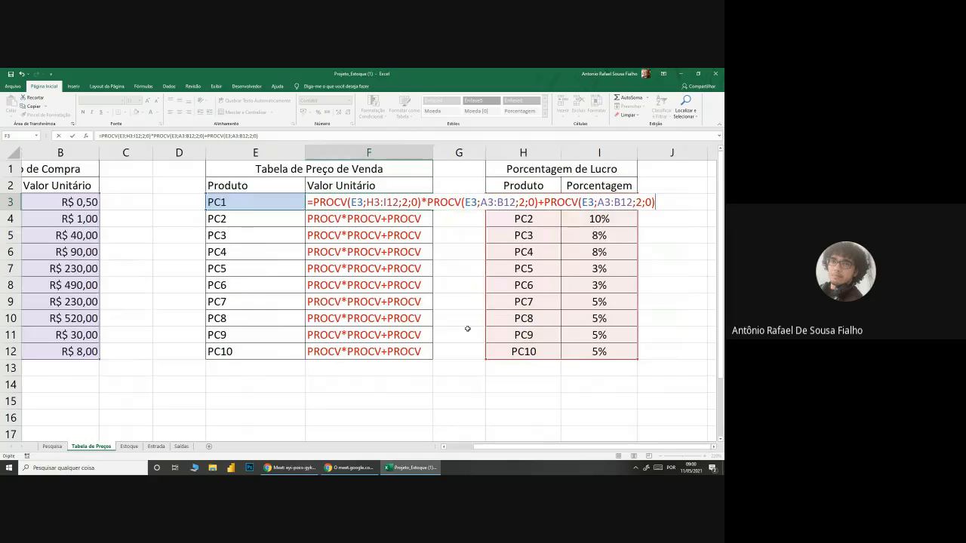
pyautogui.press('Return')
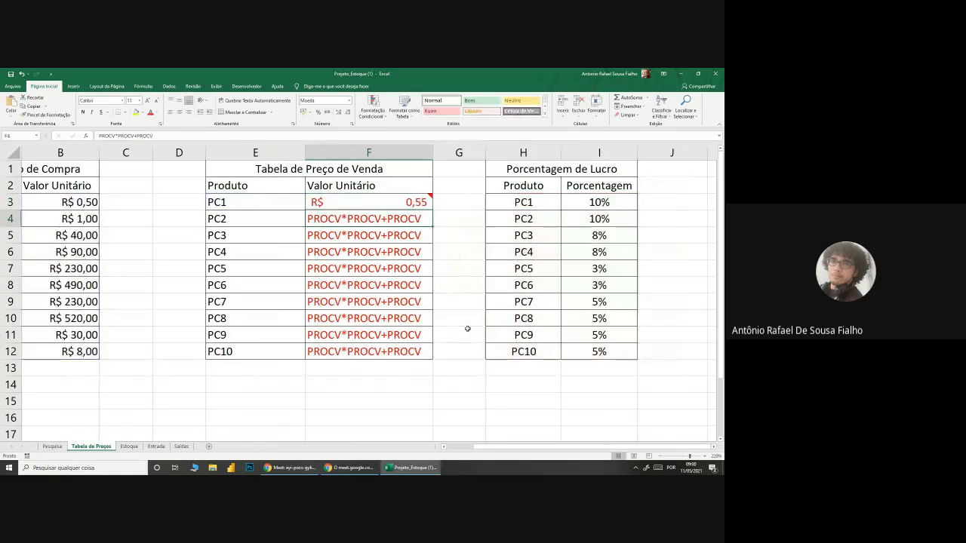
# Step: Open F3's formula for editing and check the Google Meet call before returning to the workbook
pyautogui.click(467, 279)
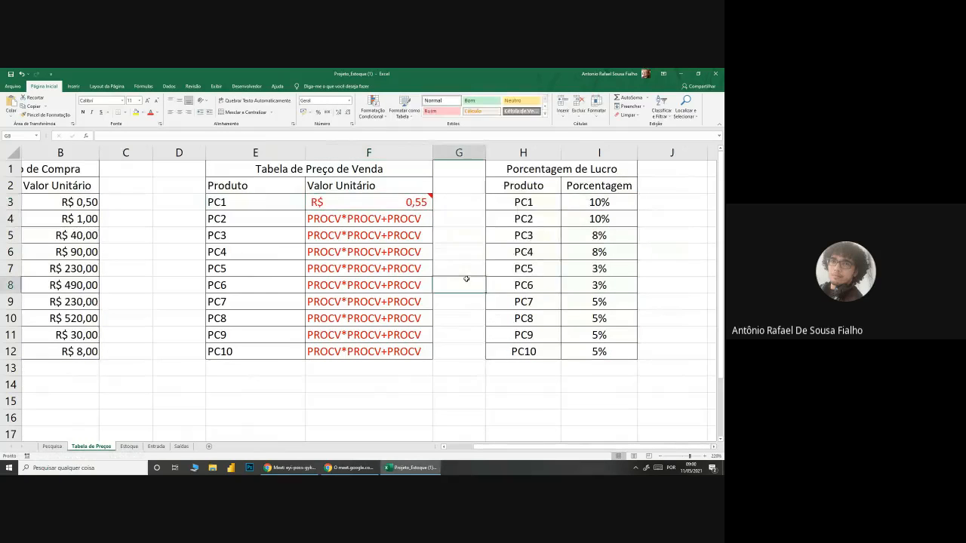
pyautogui.doubleClick(373, 203)
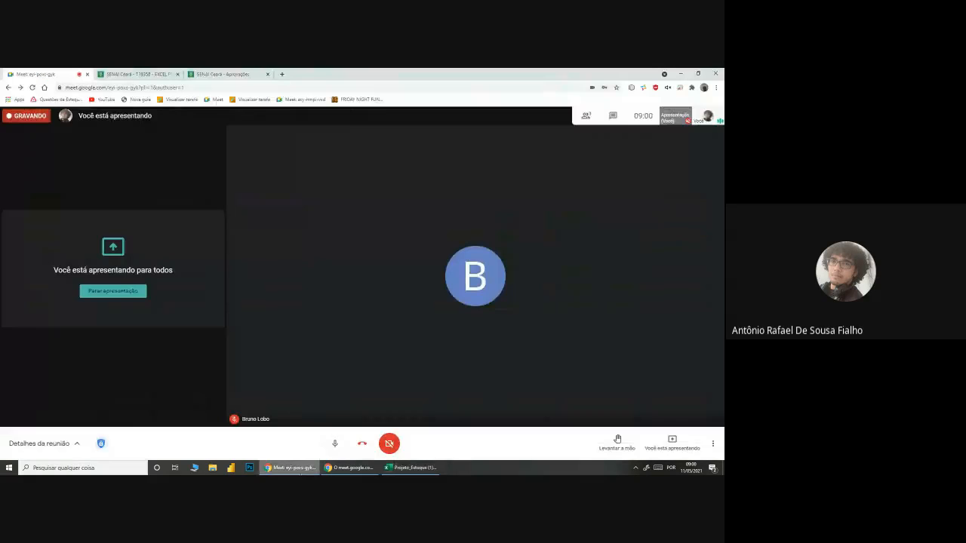
pyautogui.click(291, 468)
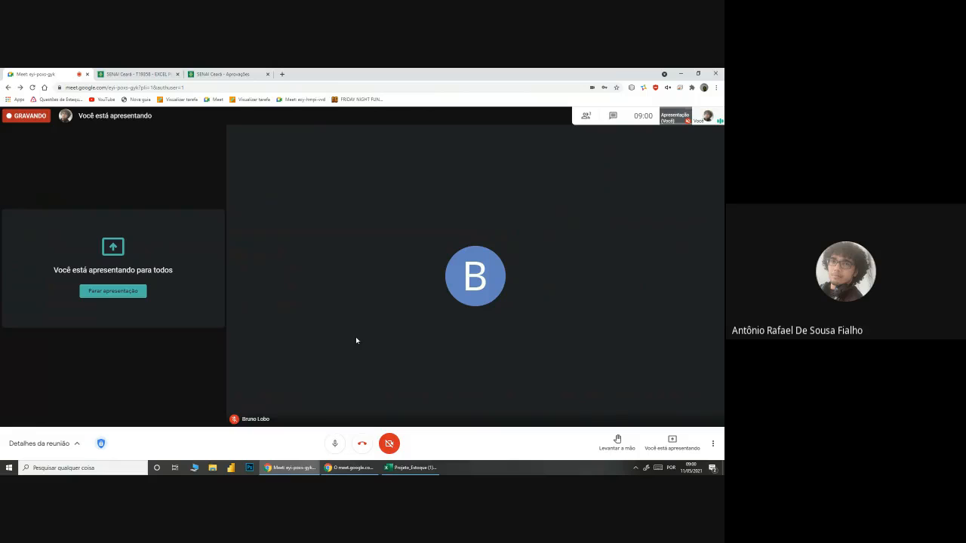
pyautogui.click(301, 472)
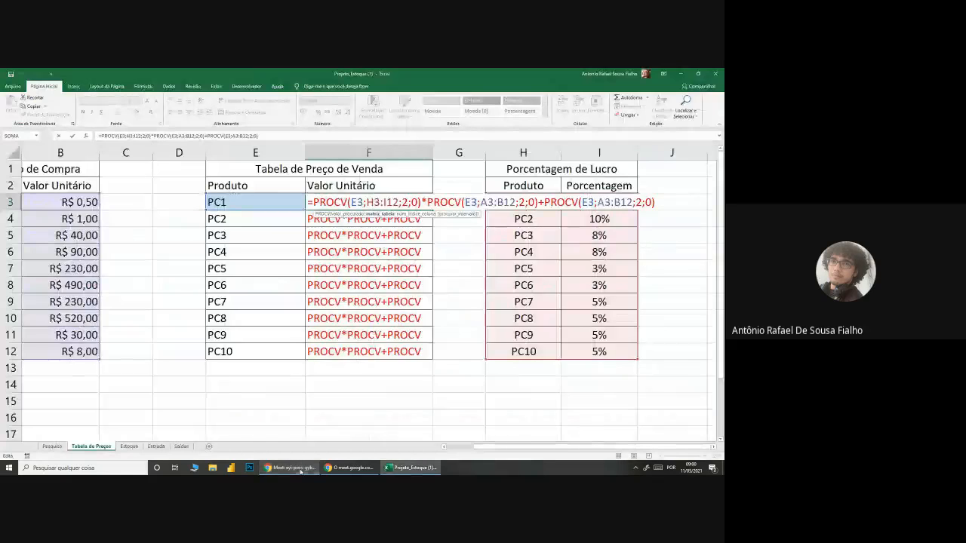
pyautogui.click(301, 472)
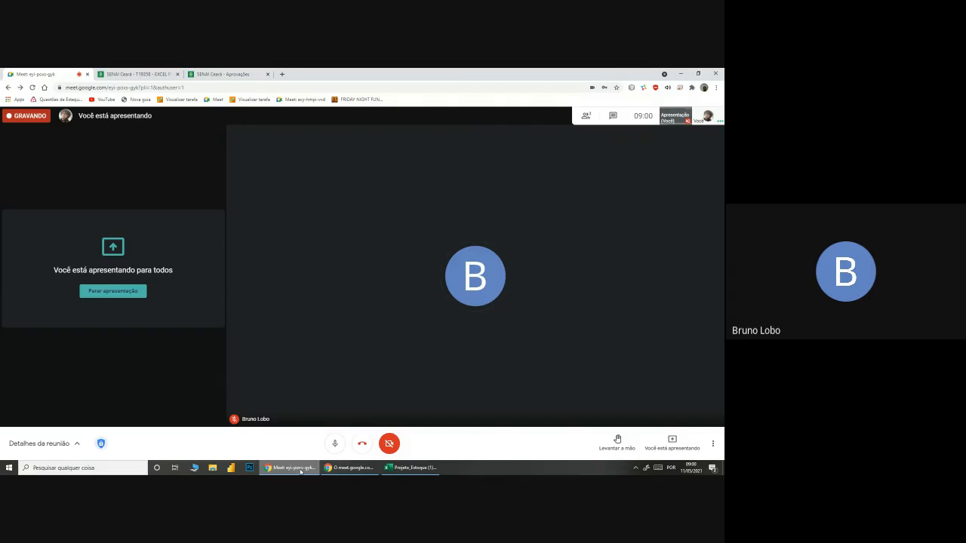
pyautogui.click(294, 468)
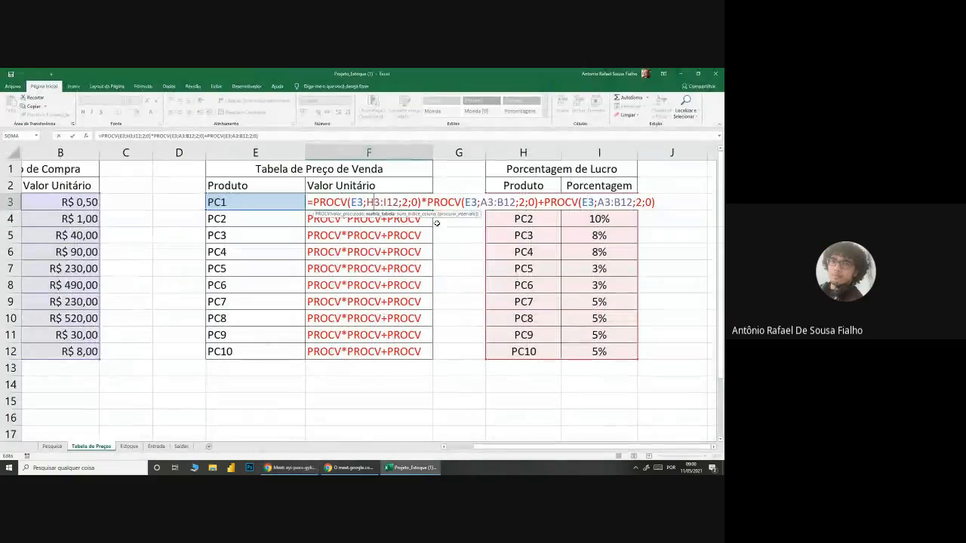
# Step: Make the lookup ranges in F3's formula absolute, using $H$3:$I$12 for the first PROCV and $A$3:$B$12 for the other two
pyautogui.moveTo(435, 192)
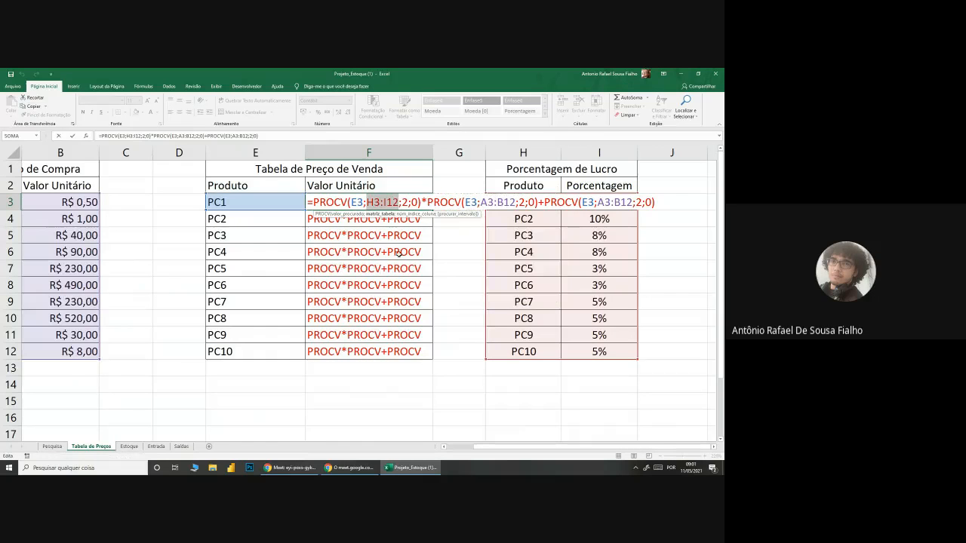
pyautogui.press('F4')
pyautogui.moveTo(504, 202); pyautogui.dragTo(539, 201)
pyautogui.press('F4')
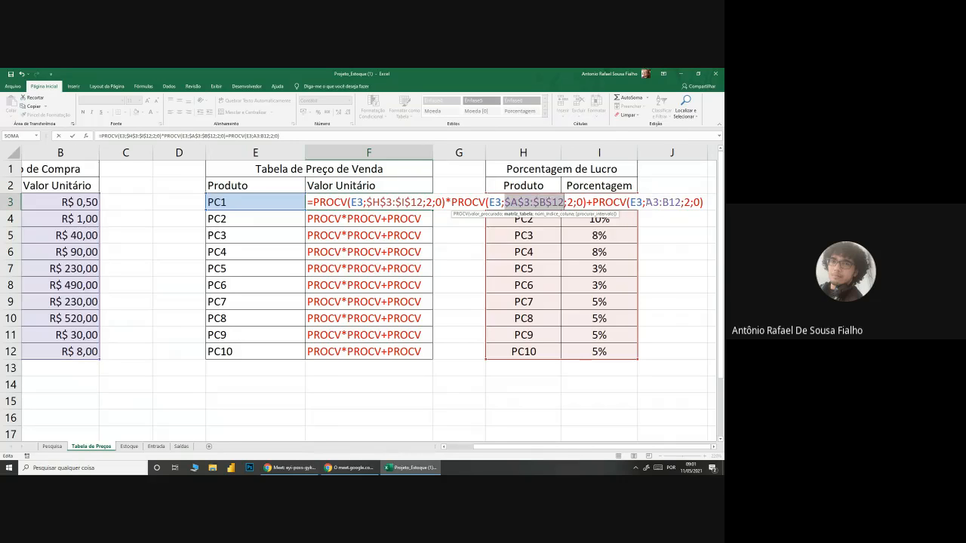
pyautogui.moveTo(647, 201); pyautogui.dragTo(681, 202)
pyautogui.press('F4')
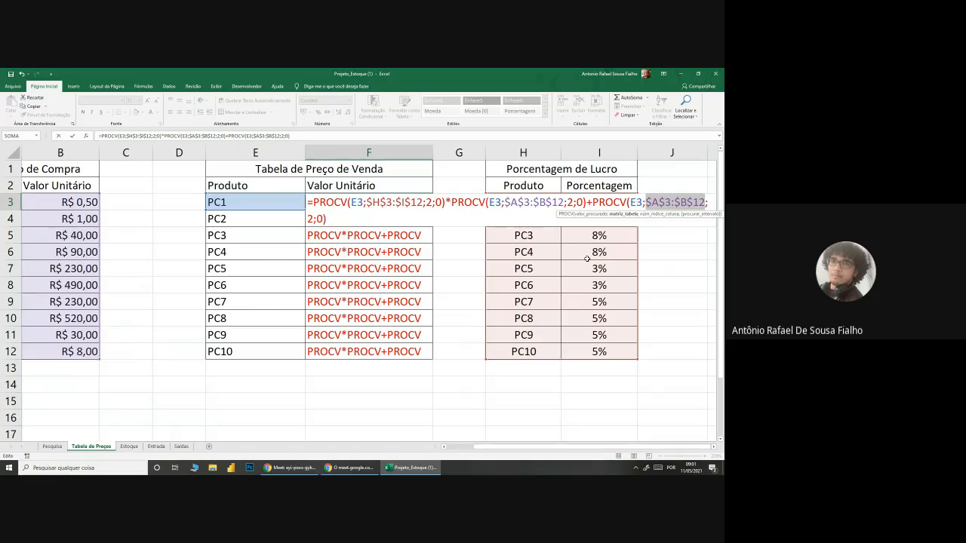
pyautogui.press('Return')
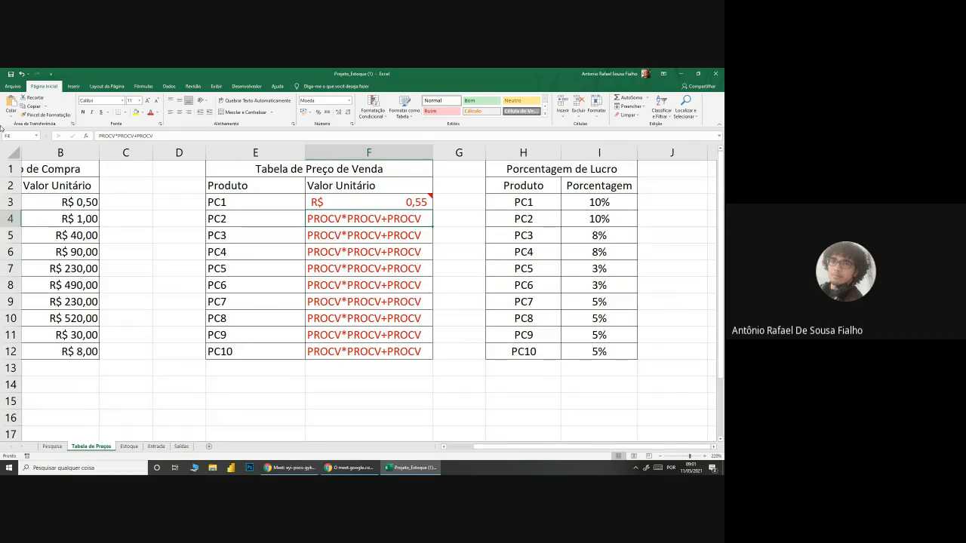
# Step: View the workbook's list of defined names and select cell A4 in the purchase price table
pyautogui.click(35, 136)
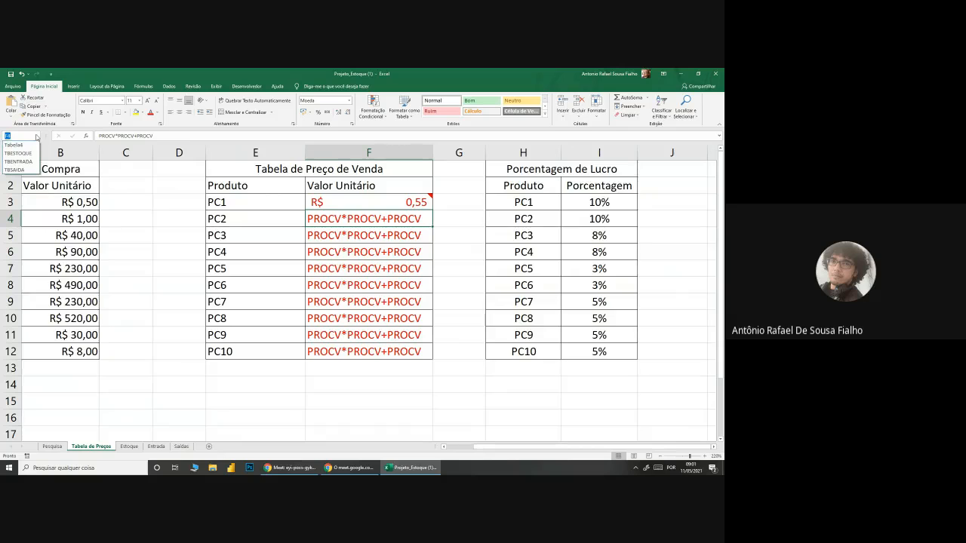
pyautogui.click(35, 136)
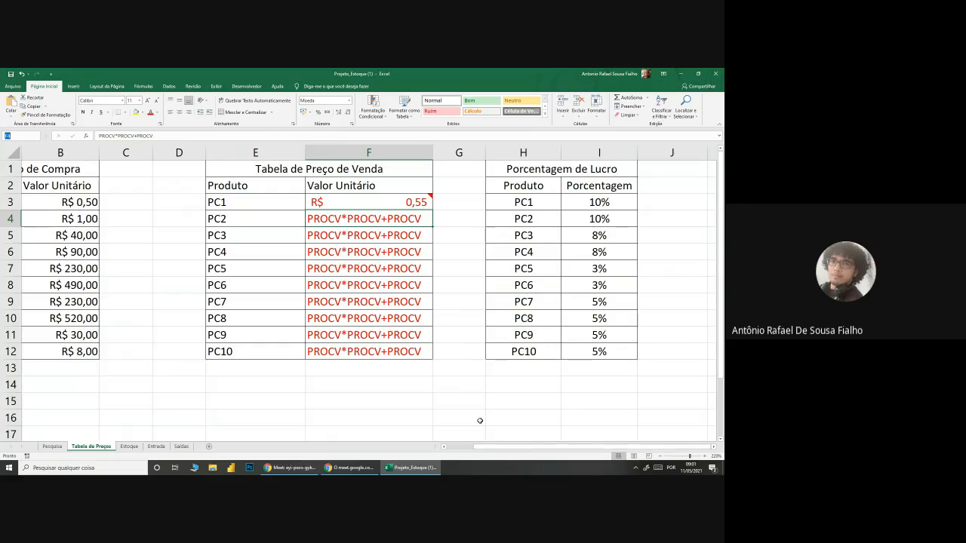
pyautogui.moveTo(661, 448); pyautogui.dragTo(635, 449)
pyautogui.click(66, 215)
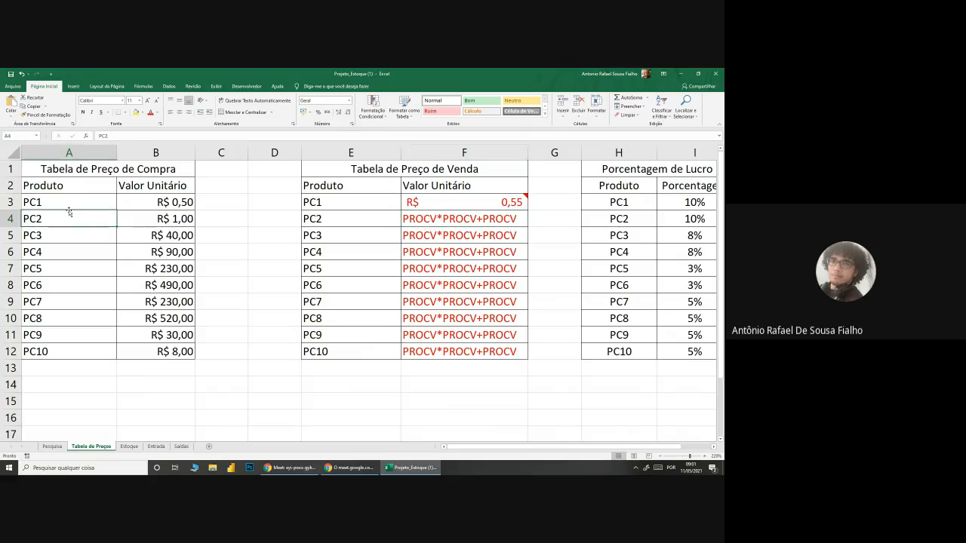
# Step: Launch the Lupa magnifier and enlarge the screen to inspect the list of defined names, returning to 100% magnification
pyautogui.press('super')
pyautogui.write('lupa')
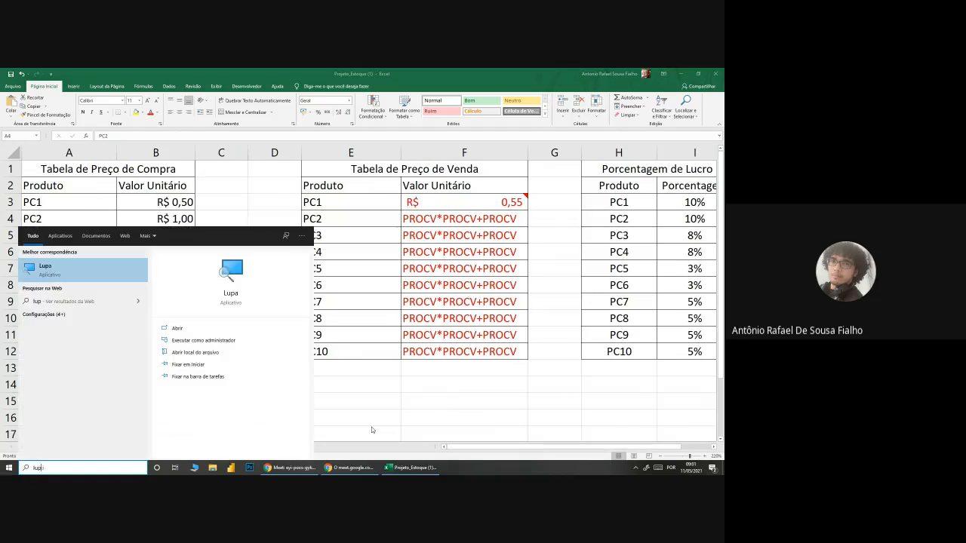
pyautogui.click(92, 275)
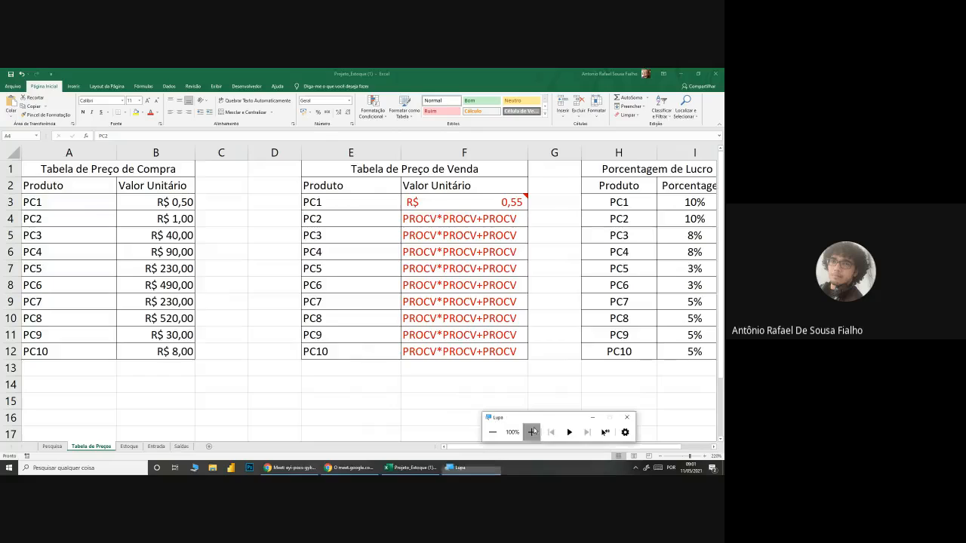
pyautogui.click(532, 432)
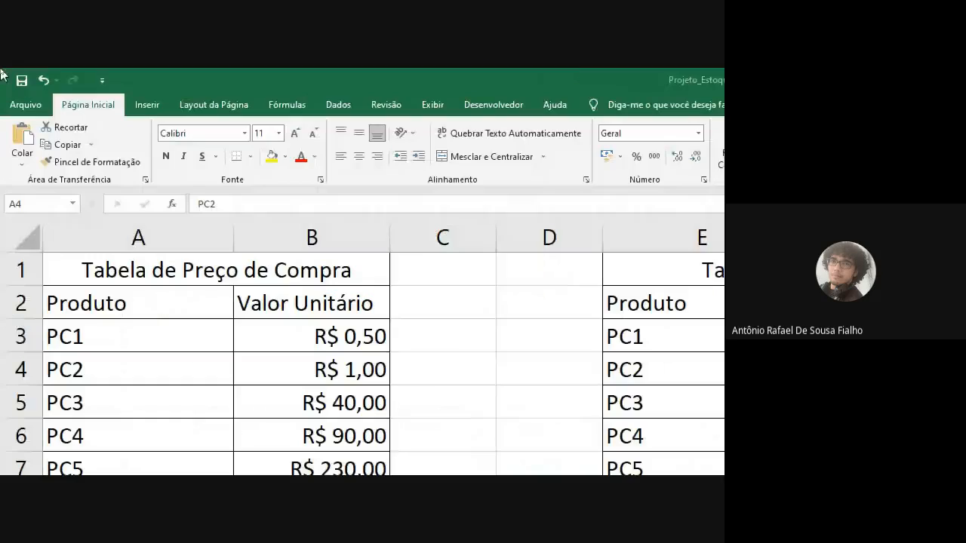
pyautogui.click(73, 204)
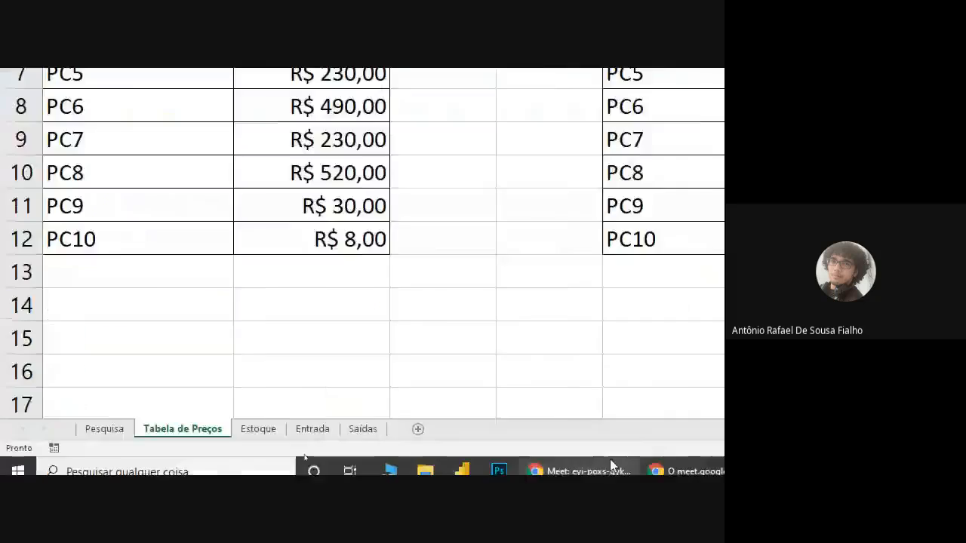
pyautogui.click(264, 400)
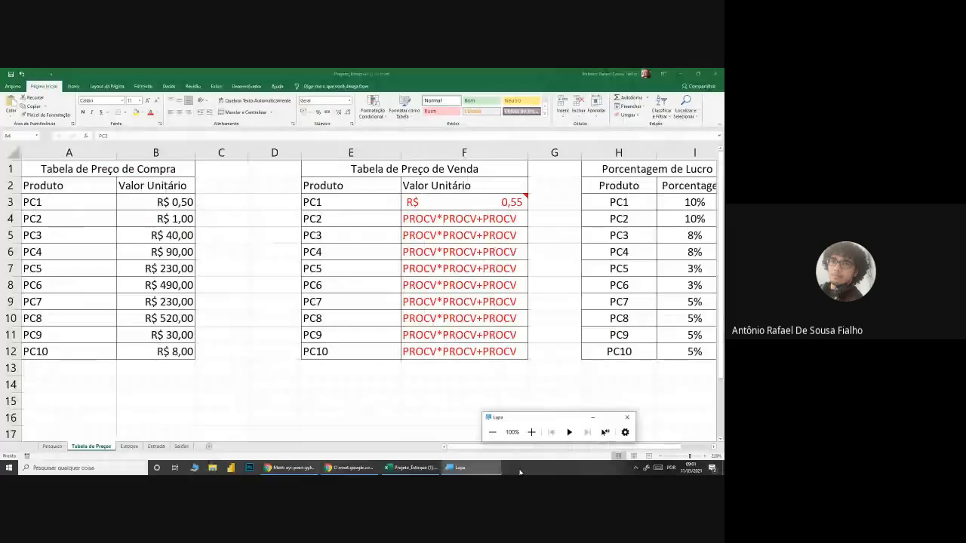
# Step: Switch to the Google Meet call, admit the waiting participant, and clear away the screen-sharing notice and the Lupa window
pyautogui.click(357, 469)
pyautogui.click(295, 469)
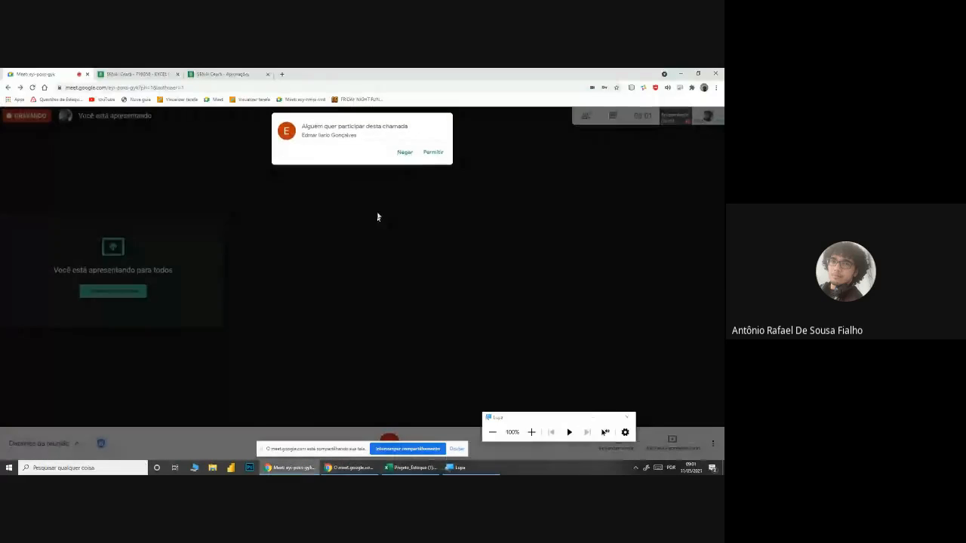
pyautogui.click(433, 153)
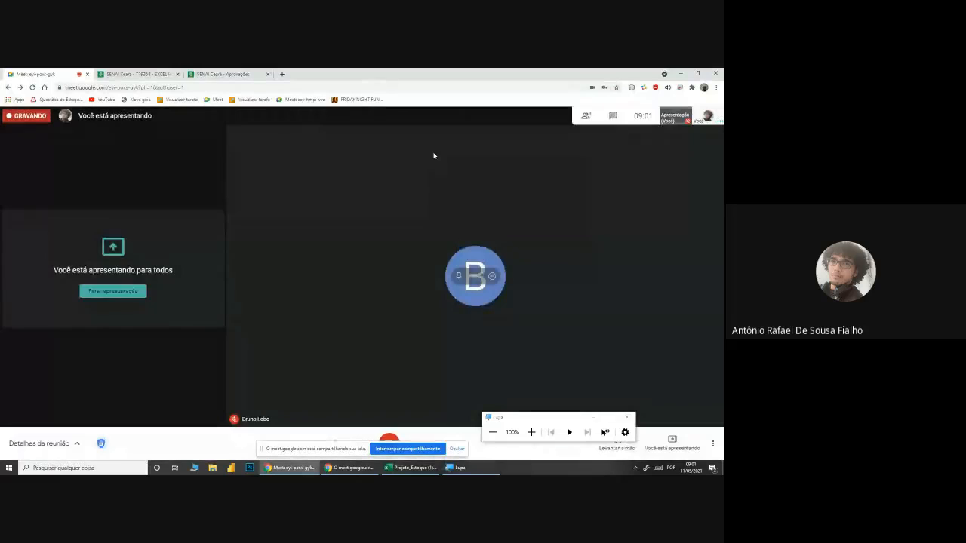
pyautogui.click(457, 449)
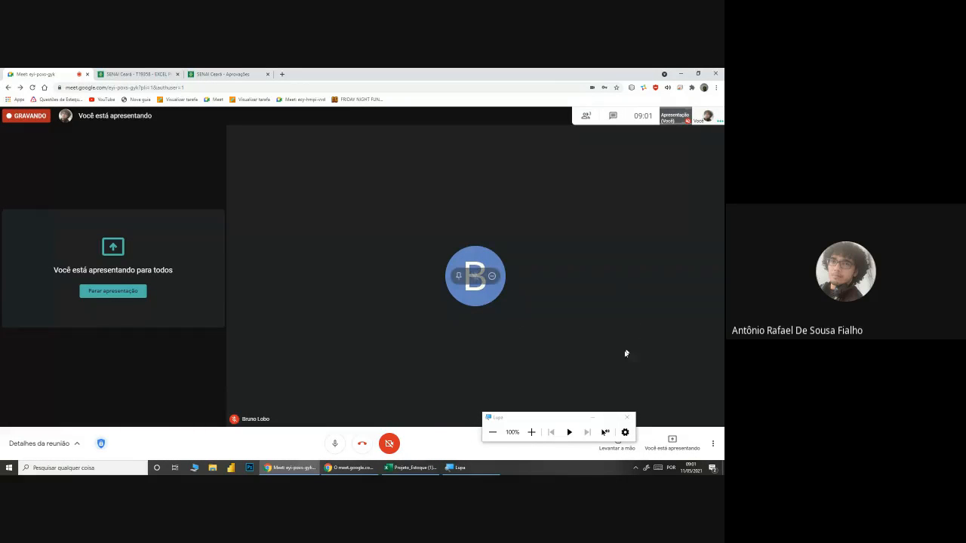
pyautogui.click(593, 416)
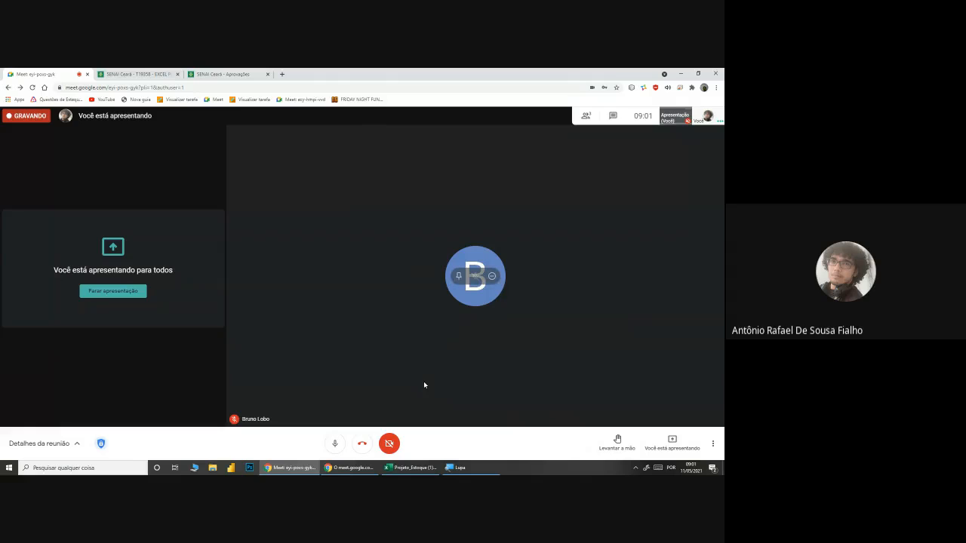
# Step: Check the list of people in the call, close it and return to the Projeto_Estoque workbook
pyautogui.click(586, 116)
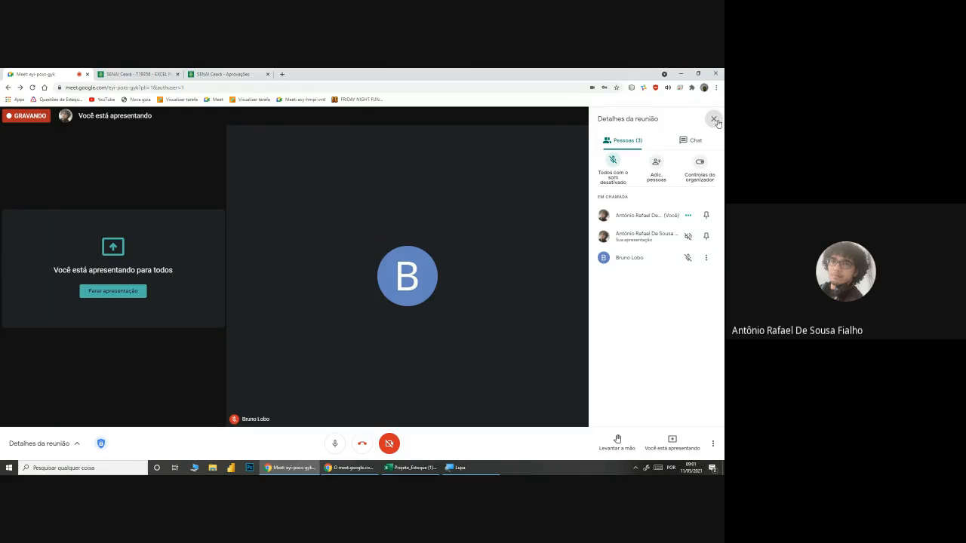
pyautogui.click(714, 119)
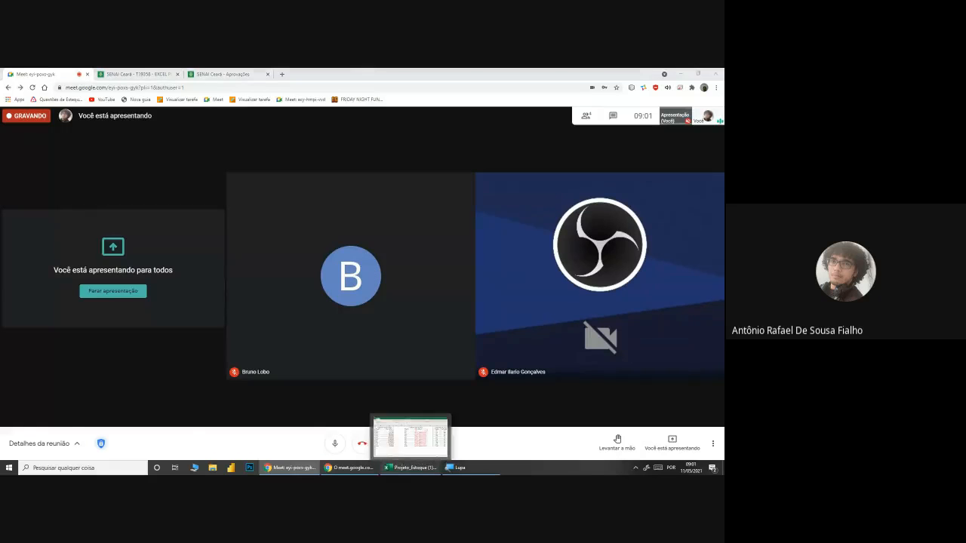
pyautogui.click(410, 468)
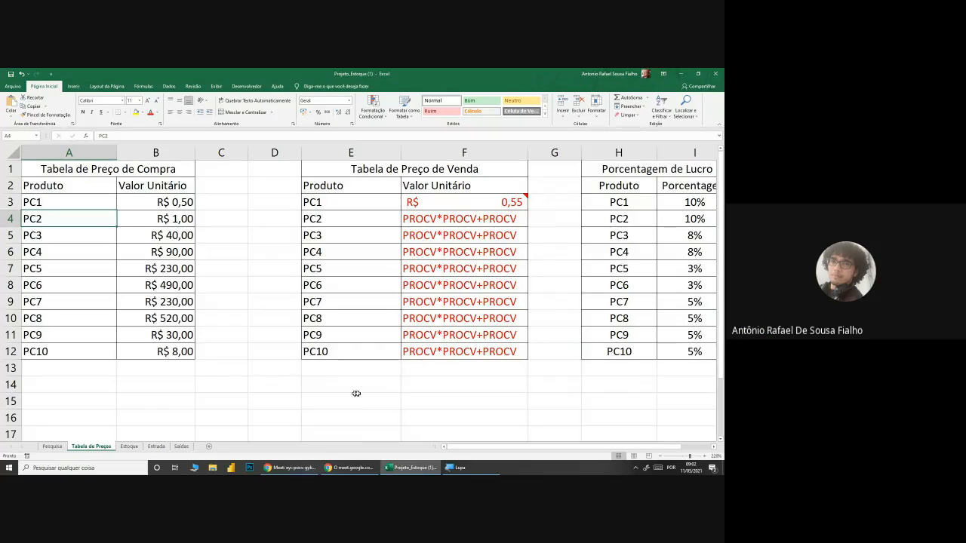
# Step: Go to the named tables TBESTOQUE, TBENTRADA and TBSAIDA in turn to see the range each one covers
pyautogui.click(36, 136)
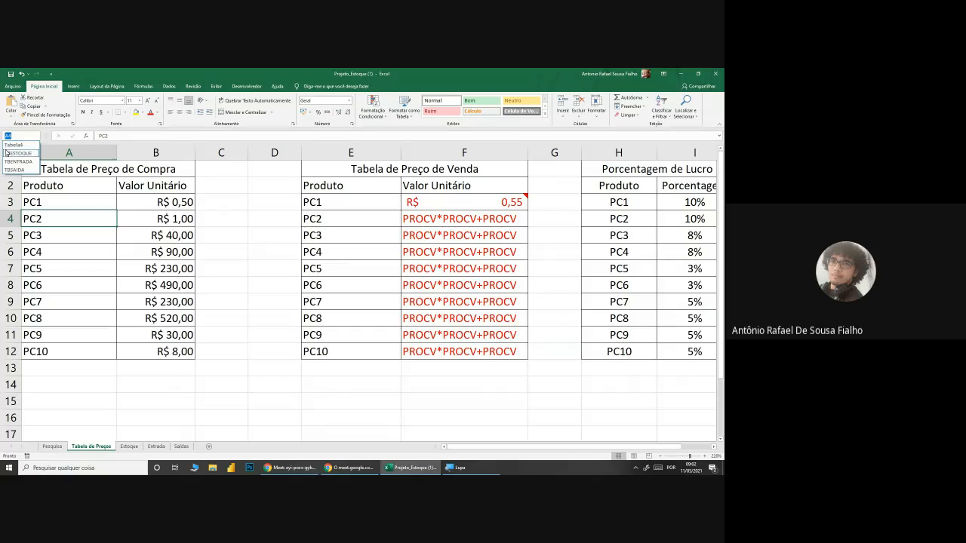
pyautogui.click(14, 154)
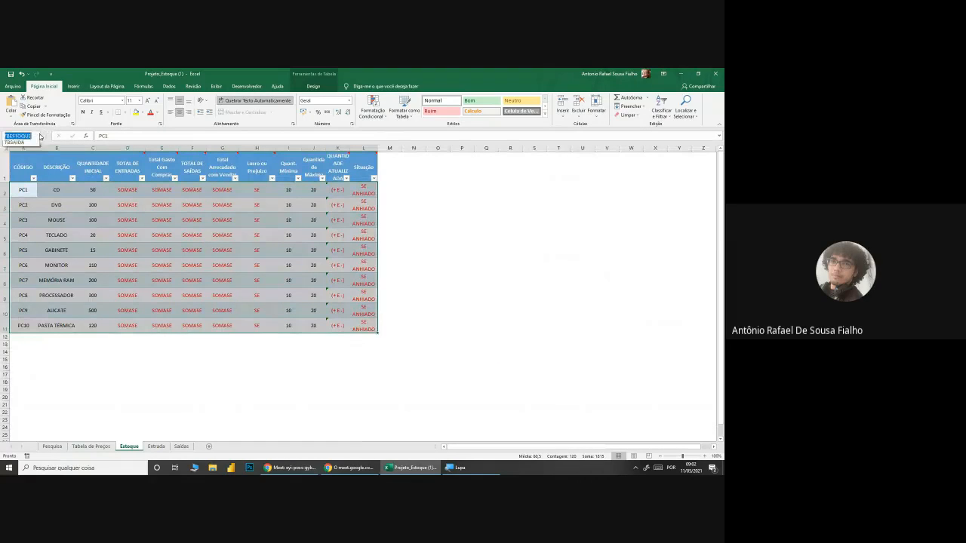
pyautogui.click(35, 135)
pyautogui.click(24, 159)
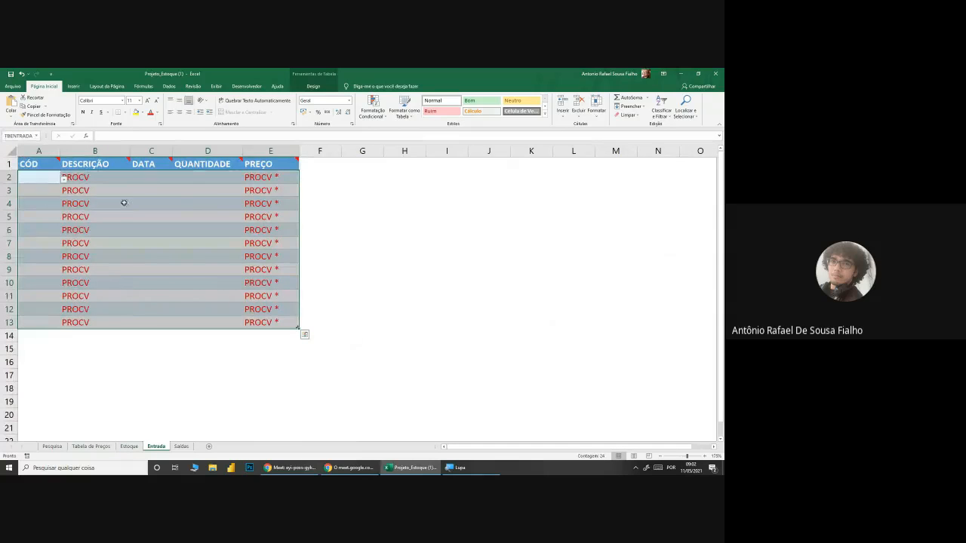
pyautogui.click(36, 136)
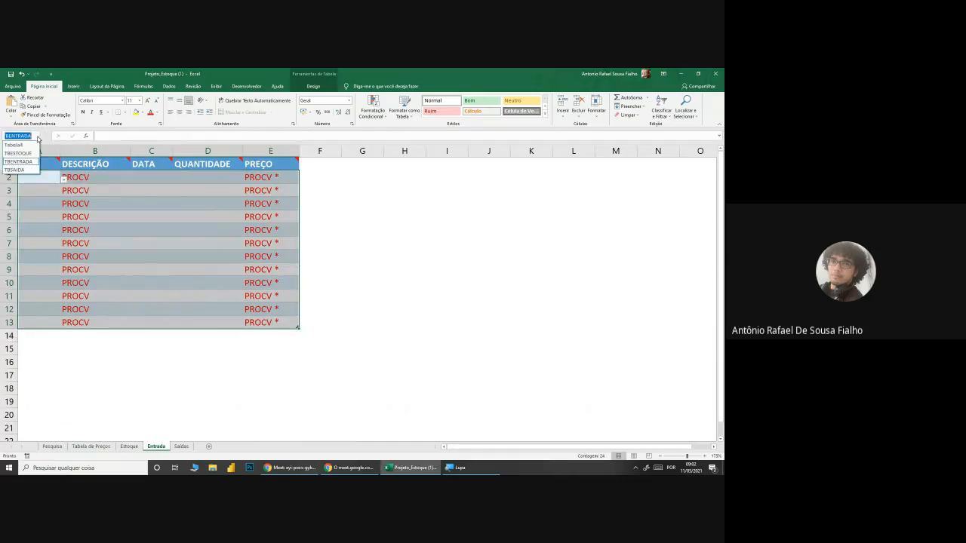
pyautogui.click(22, 171)
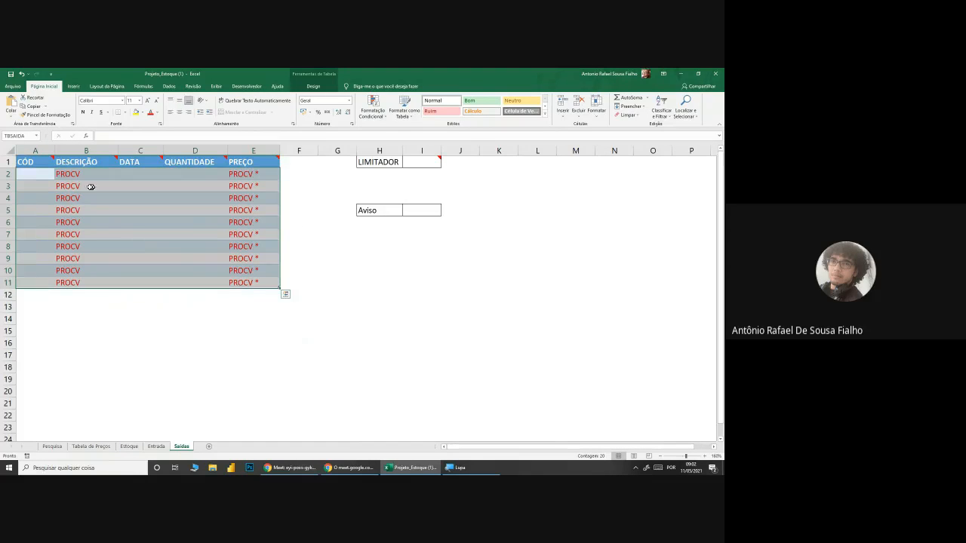
# Step: Return to the Tabela de Preços sheet and review the absolute ranges in F3's formula
pyautogui.click(151, 402)
pyautogui.click(103, 447)
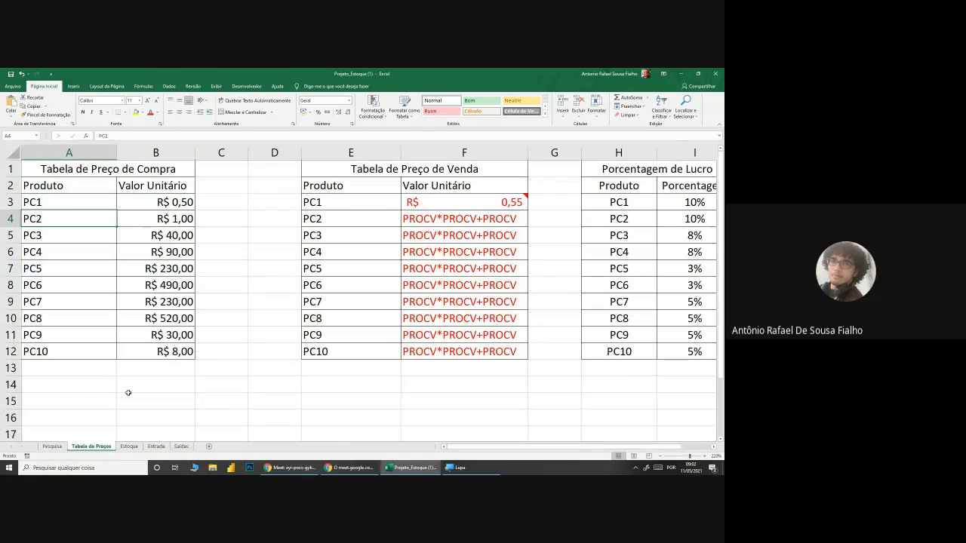
pyautogui.doubleClick(462, 201)
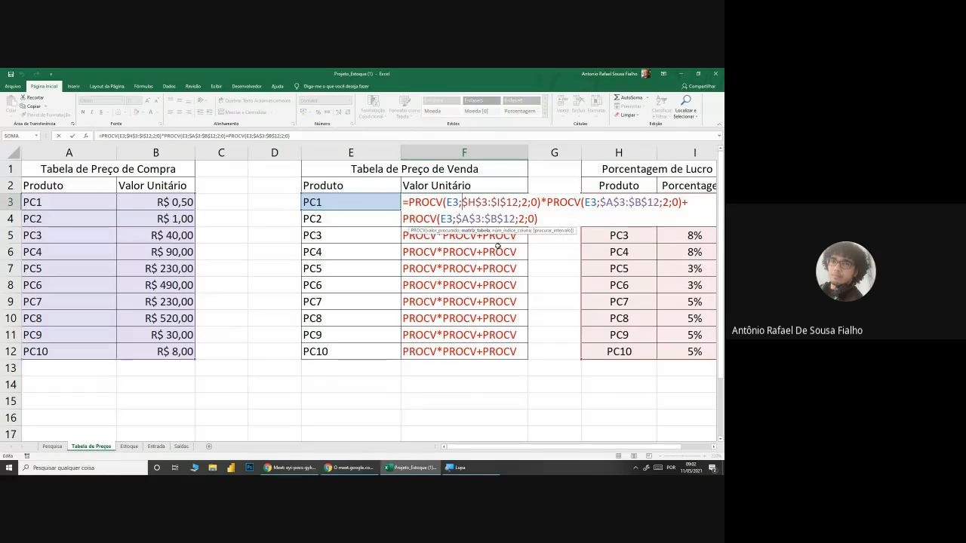
pyautogui.press('Return')
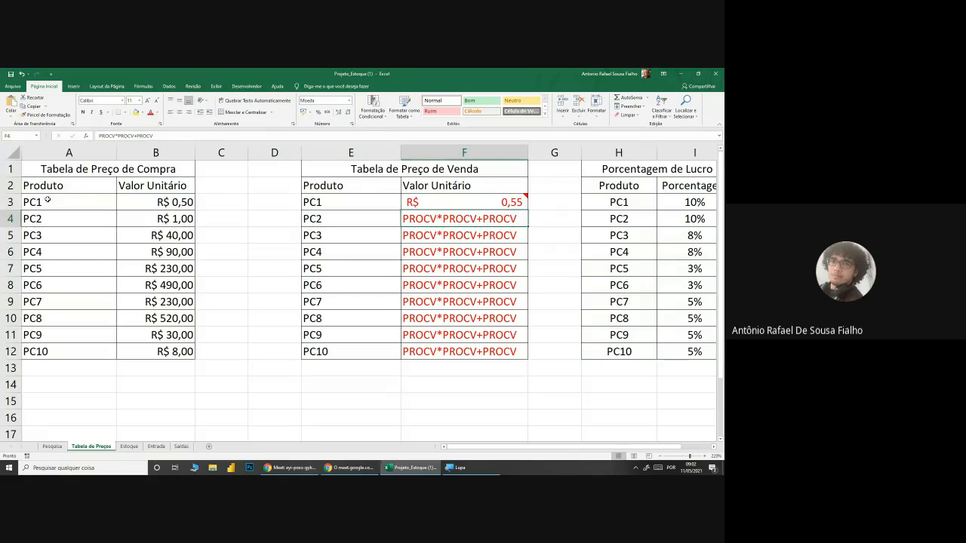
# Step: Name the purchase price range A3:B12 as TPC, with the screen enlarged by the magnifier
pyautogui.moveTo(40, 201); pyautogui.dragTo(168, 355)
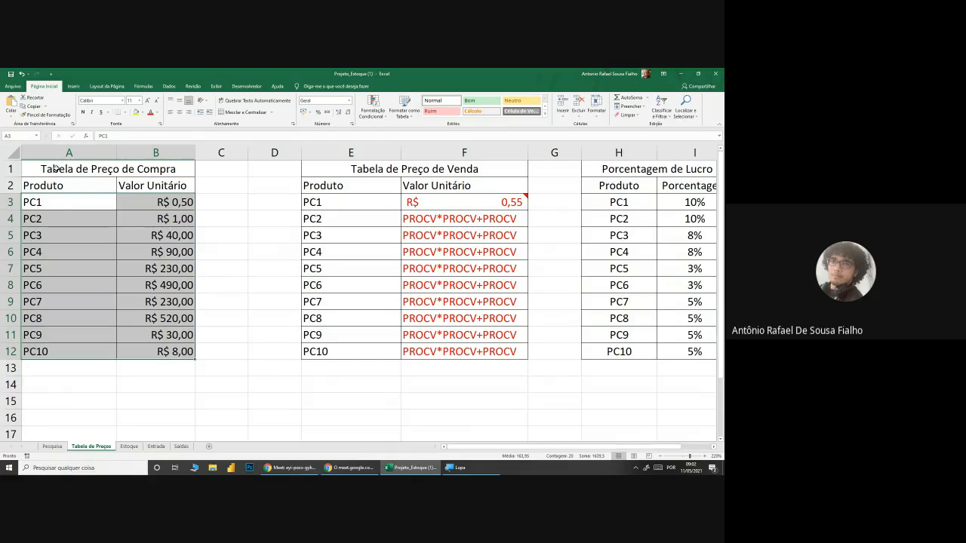
pyautogui.click(455, 468)
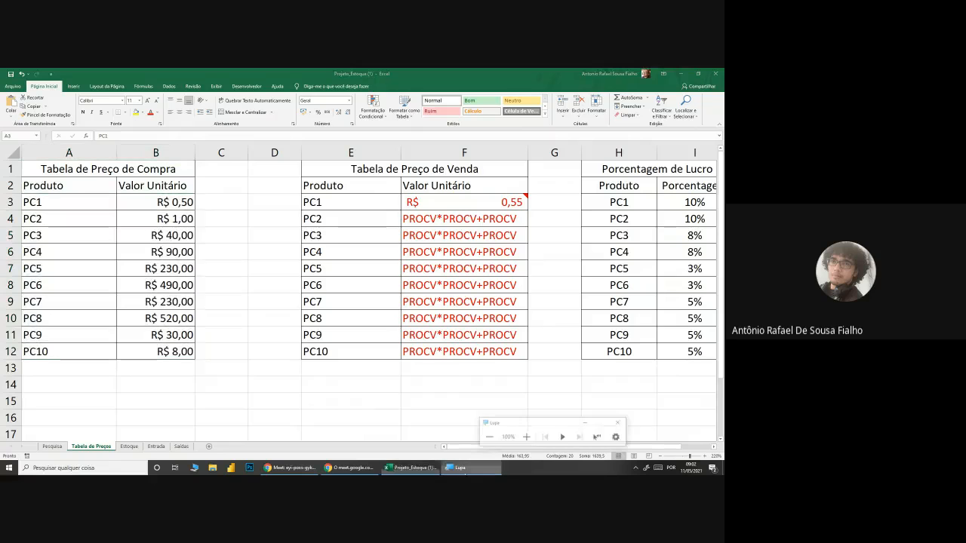
pyautogui.click(533, 431)
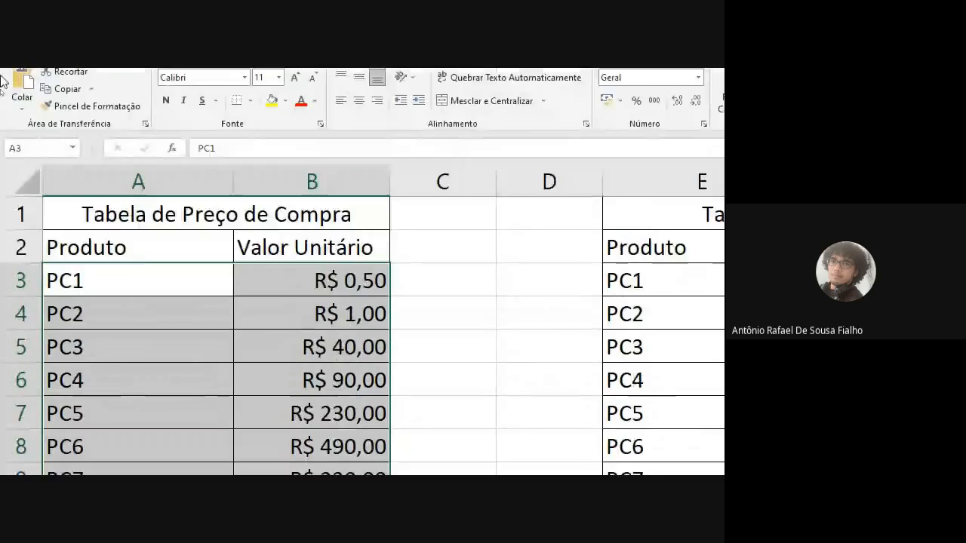
pyautogui.click(46, 179)
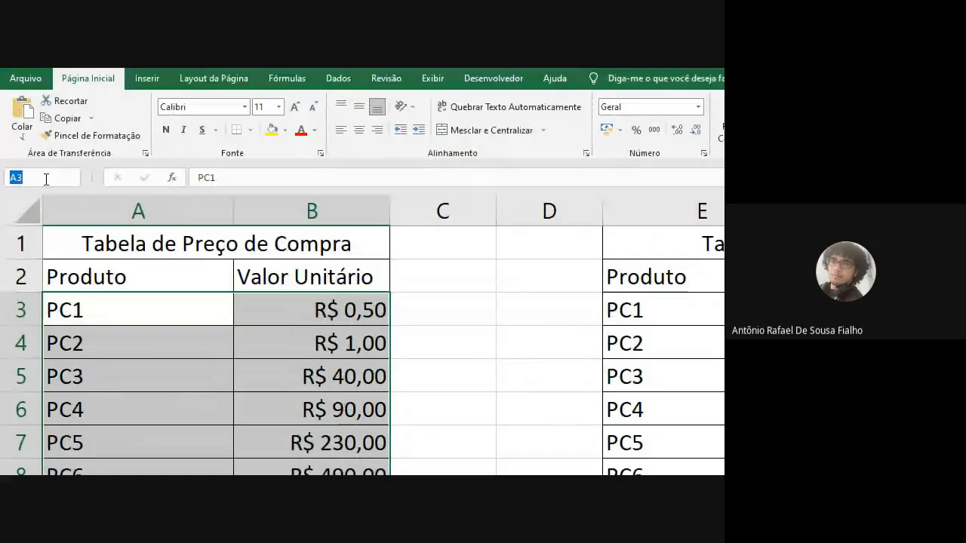
pyautogui.write('tab')
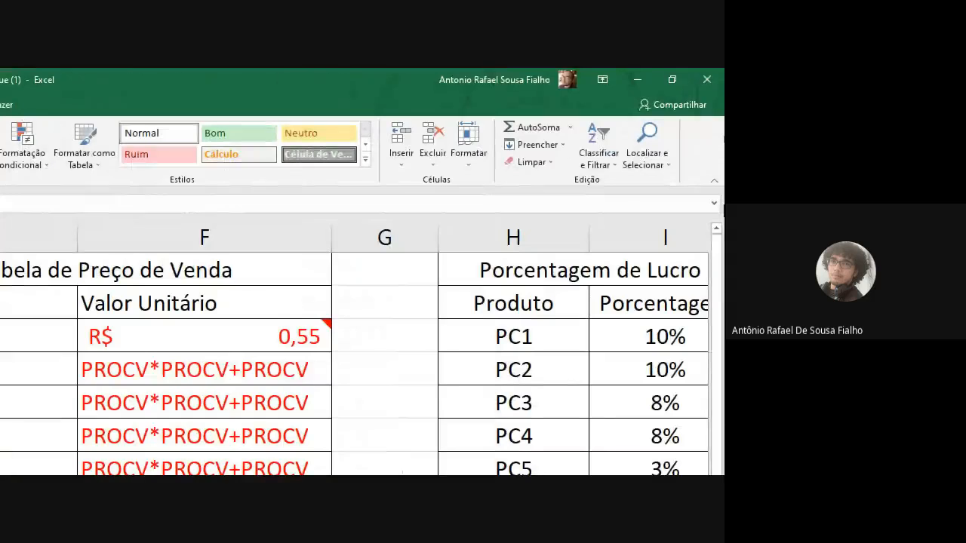
pyautogui.click(42, 200)
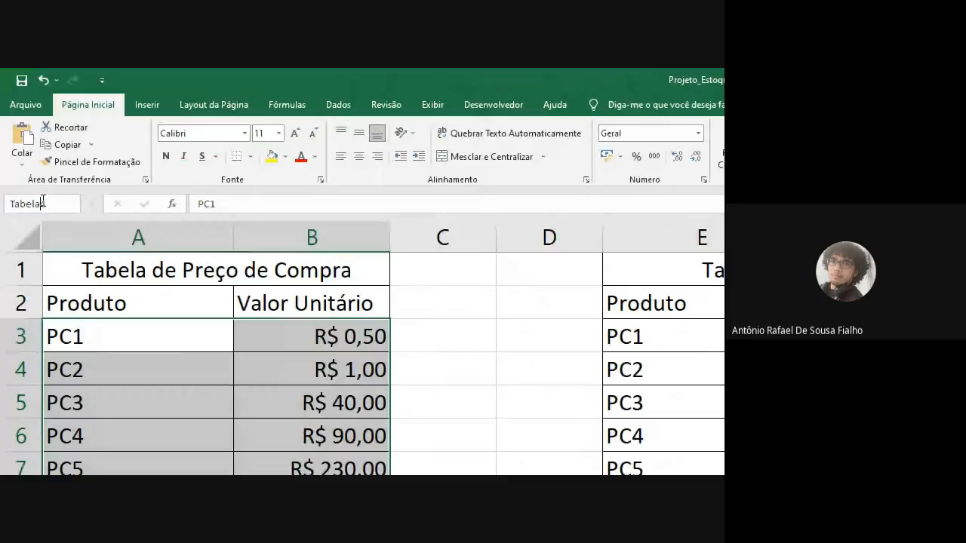
pyautogui.moveTo(58, 201); pyautogui.dragTo(3, 202)
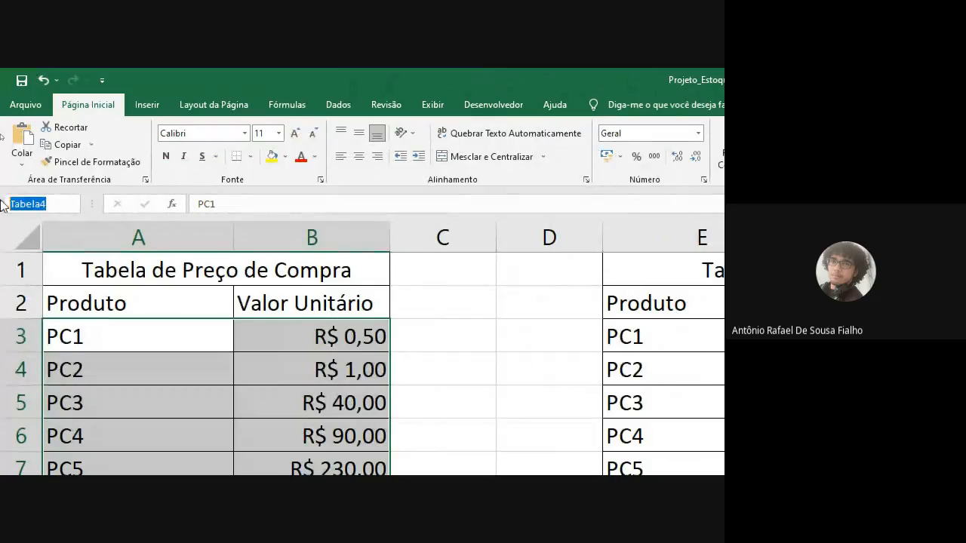
pyautogui.write('t')
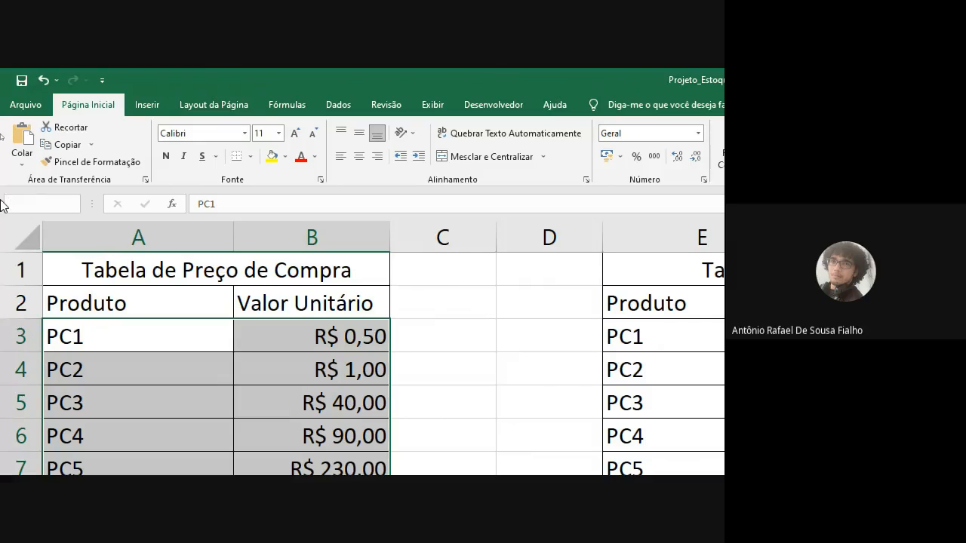
pyautogui.write('PC')
pyautogui.press('Return')
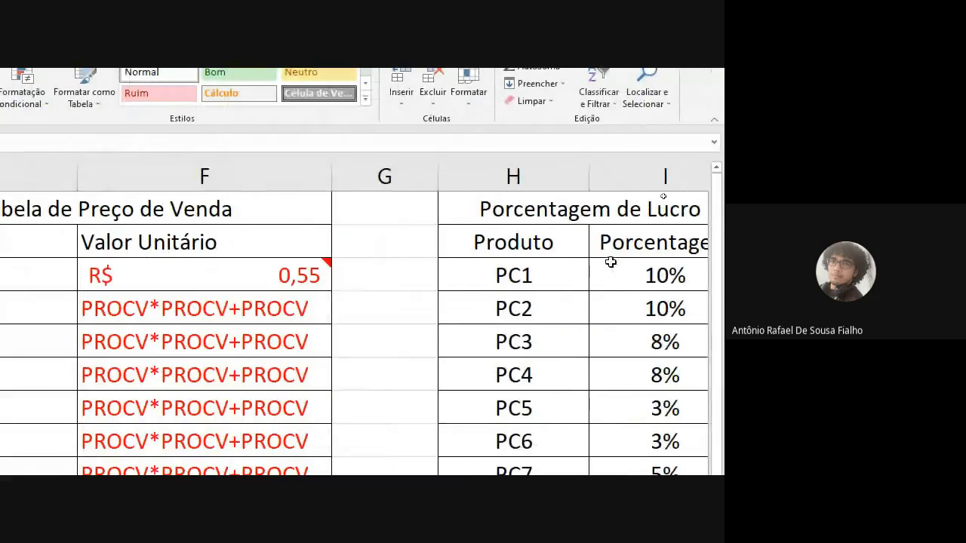
# Step: Name the profit percentage range H3:I12 as TPL and return the magnifier to 100%
pyautogui.moveTo(498, 274); pyautogui.dragTo(651, 415)
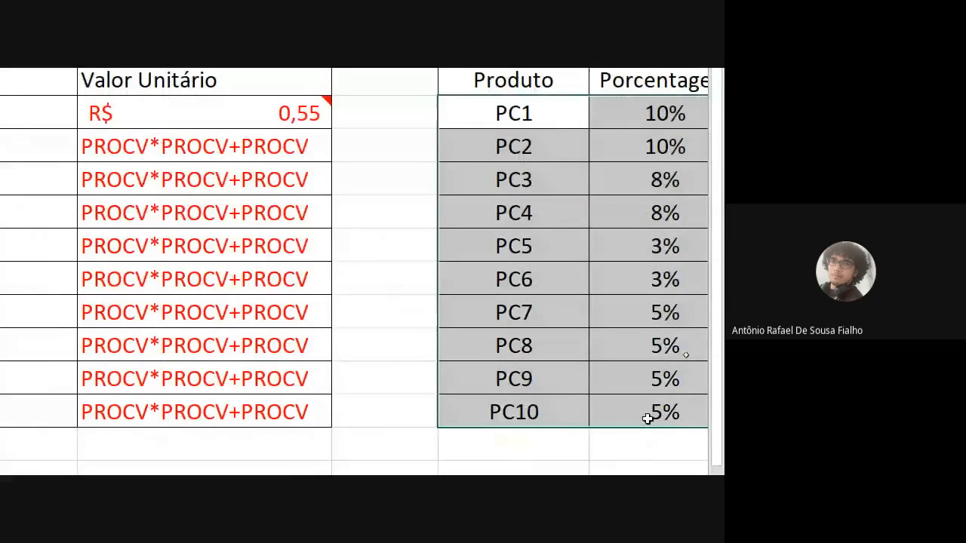
pyautogui.click(45, 203)
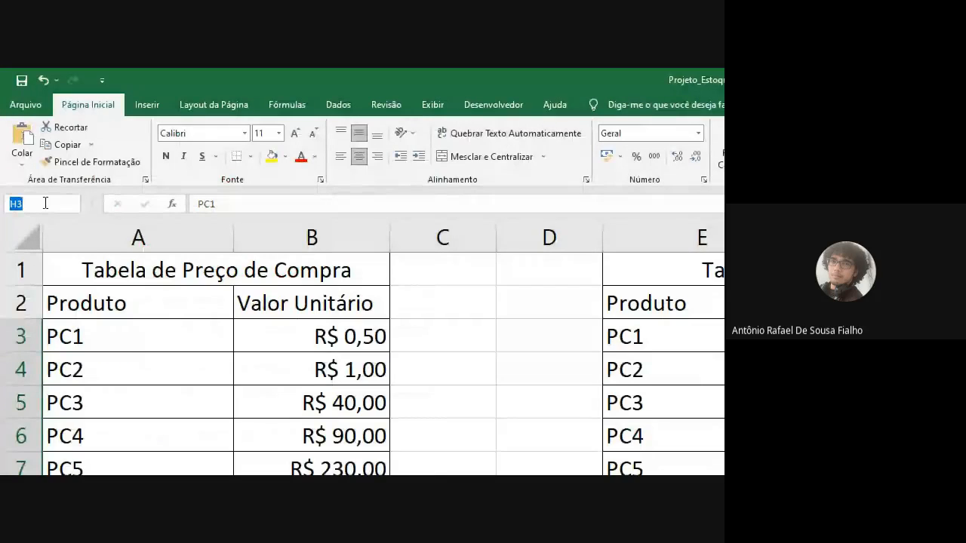
pyautogui.write('TPL')
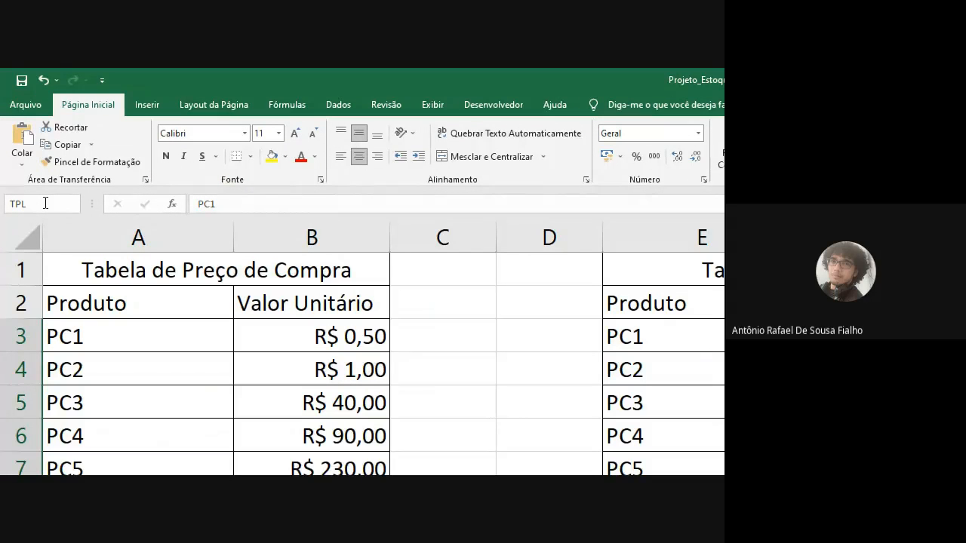
pyautogui.press('Return')
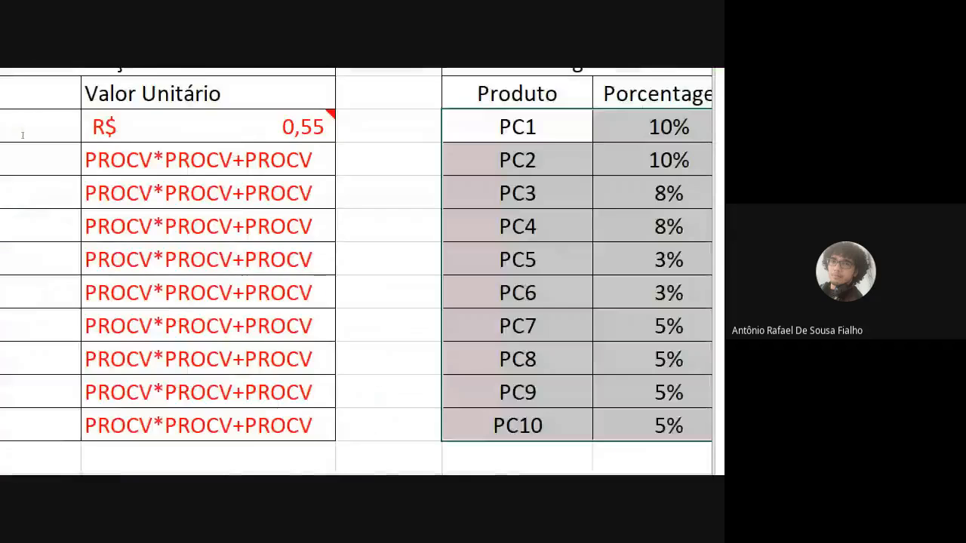
pyautogui.click(261, 389)
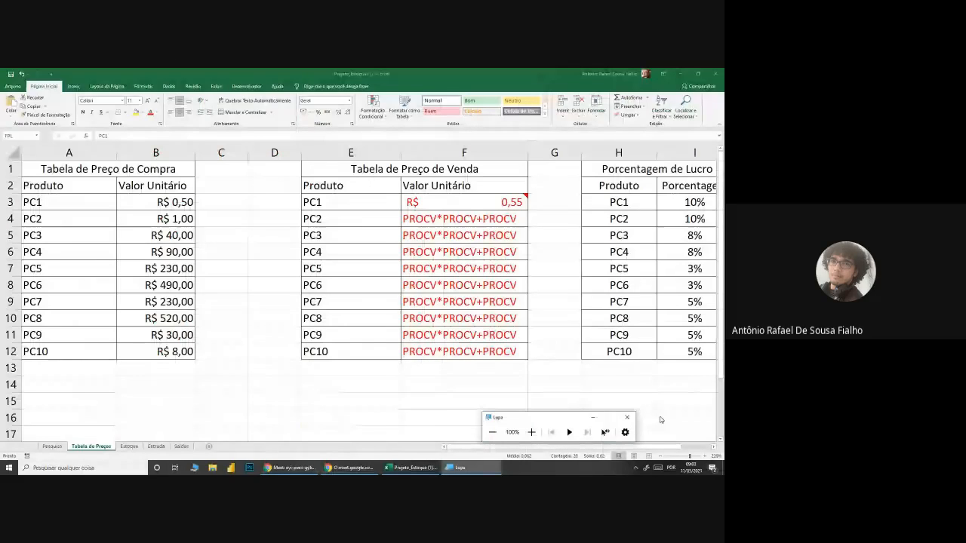
# Step: Replace F3's formula with a lookup of E3's profit percentage in the named range: =PROCV(E3;TPL;2;0)
pyautogui.doubleClick(450, 202)
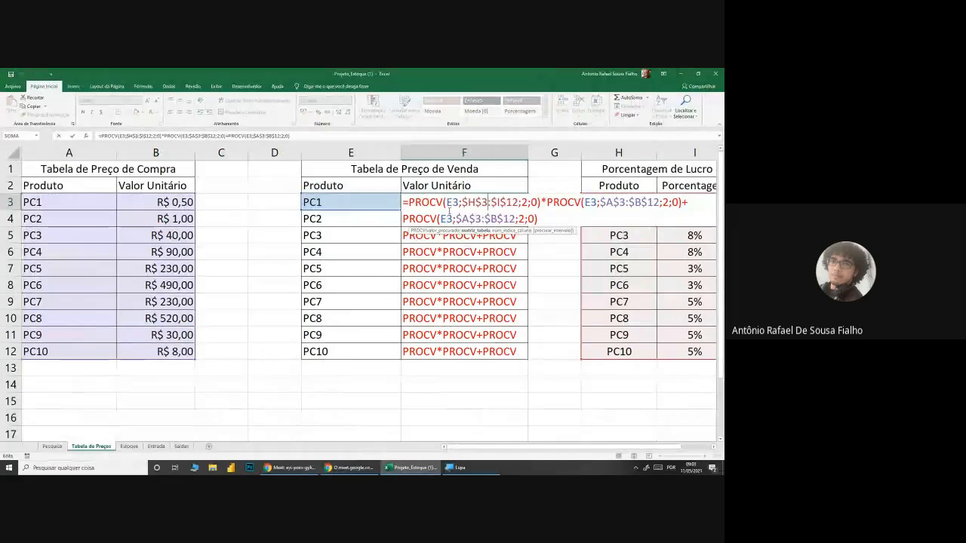
pyautogui.moveTo(554, 217); pyautogui.dragTo(408, 198)
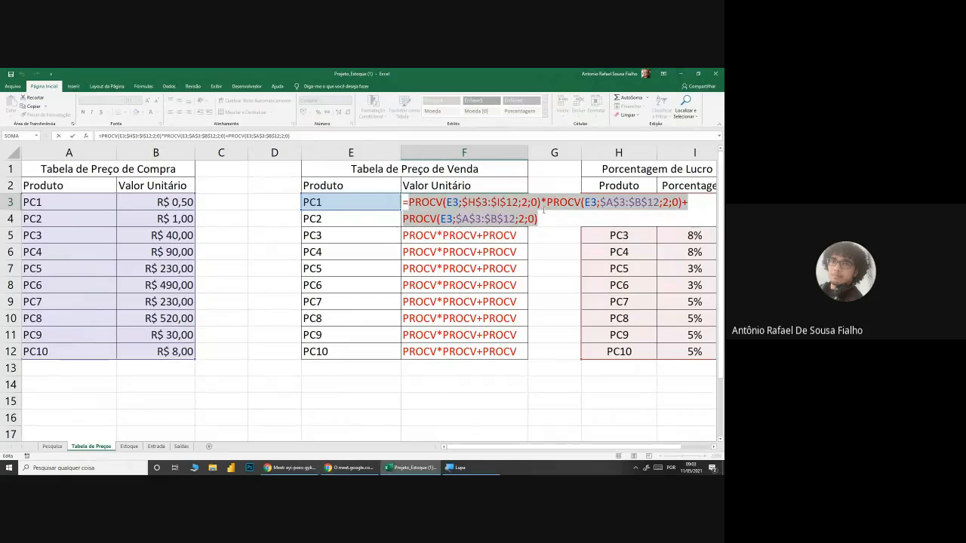
pyautogui.write('=PRO')
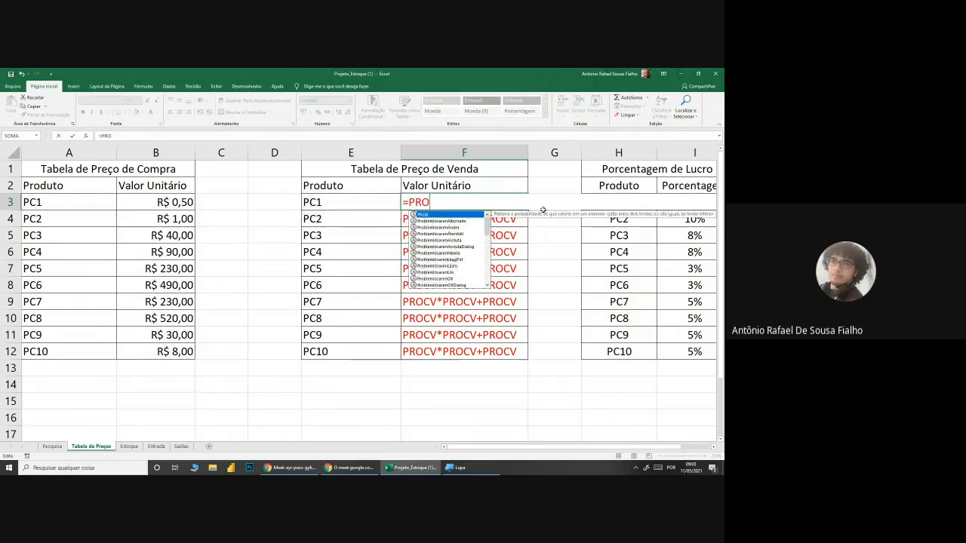
pyautogui.write('CV(')
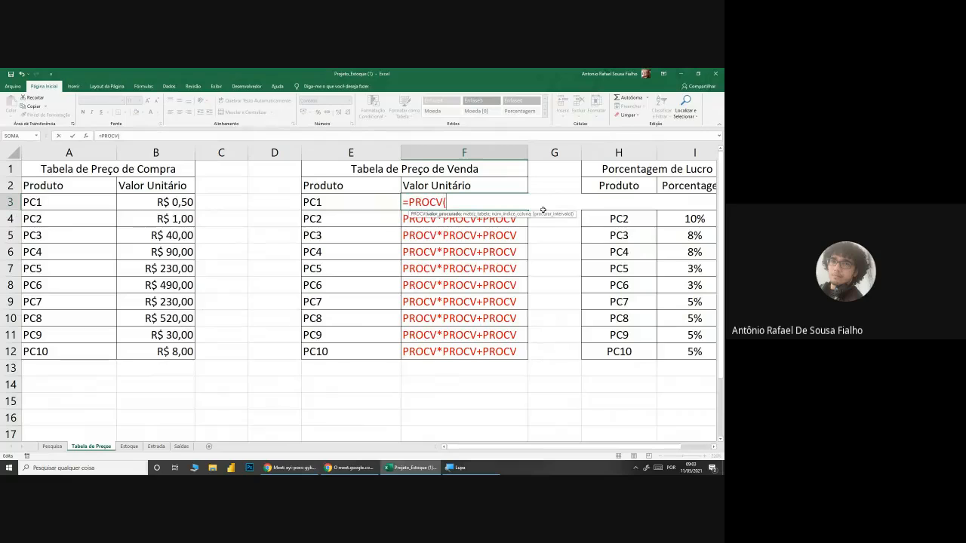
pyautogui.click(311, 199)
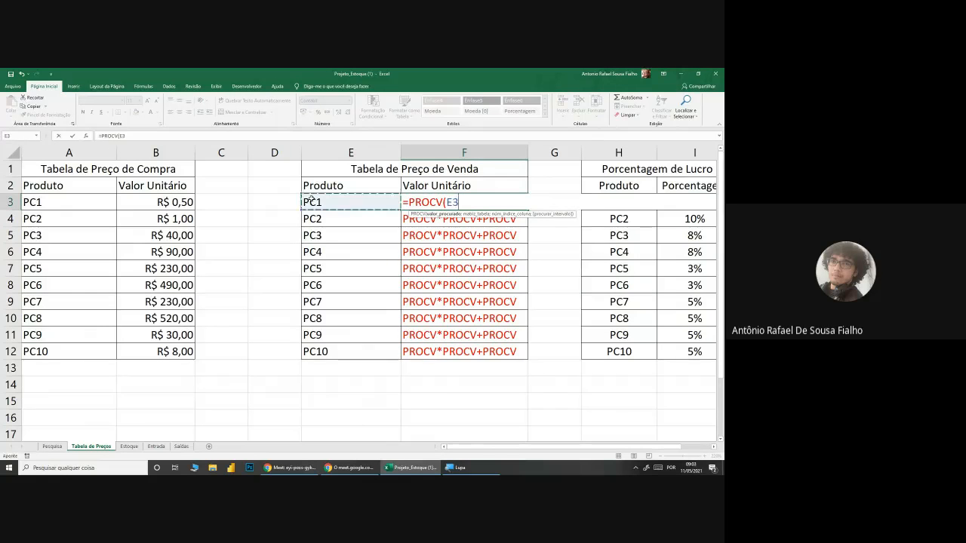
pyautogui.write(';')
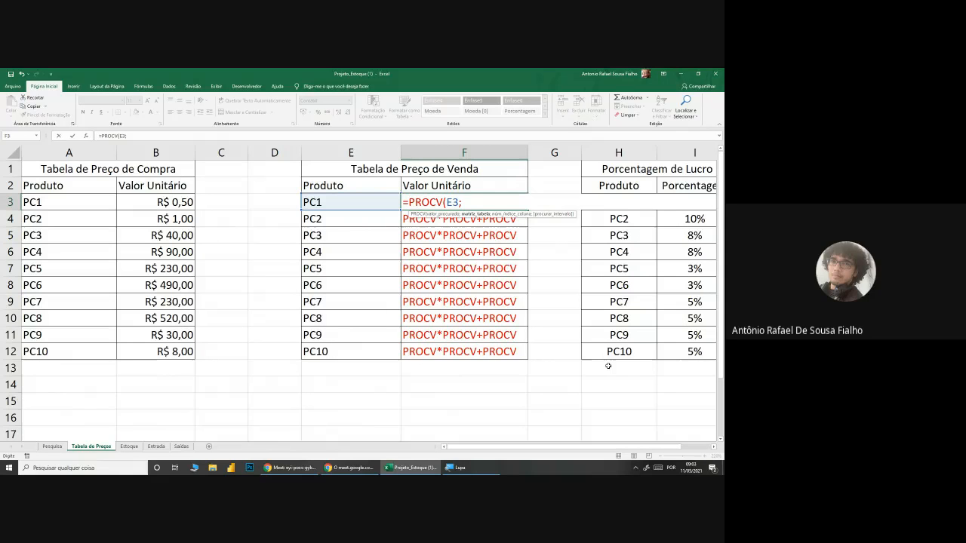
pyautogui.write('TPL')
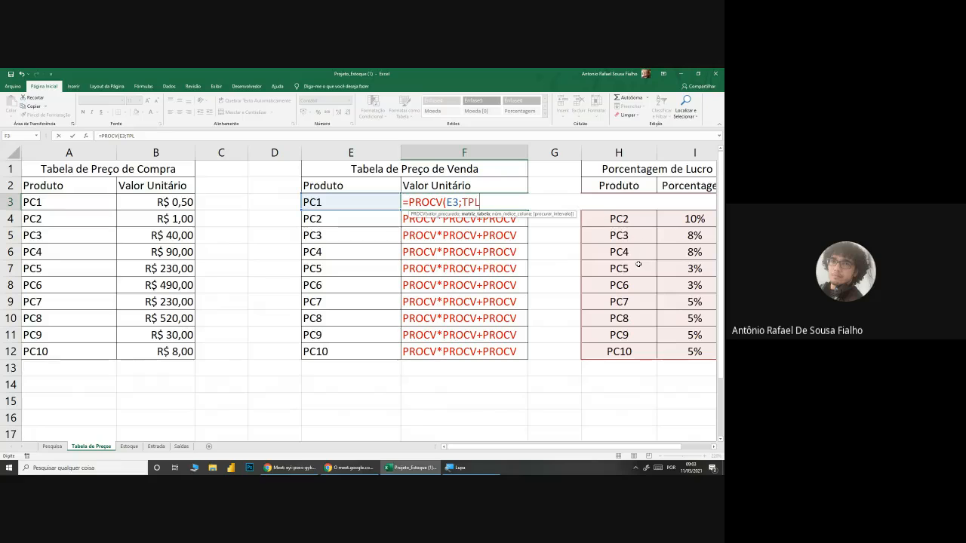
pyautogui.write(';2;0')
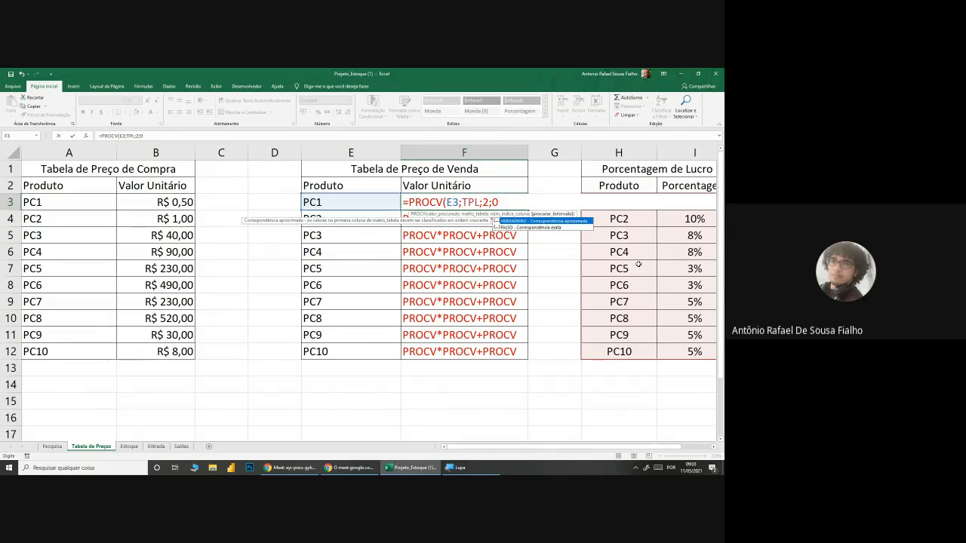
pyautogui.write(')')
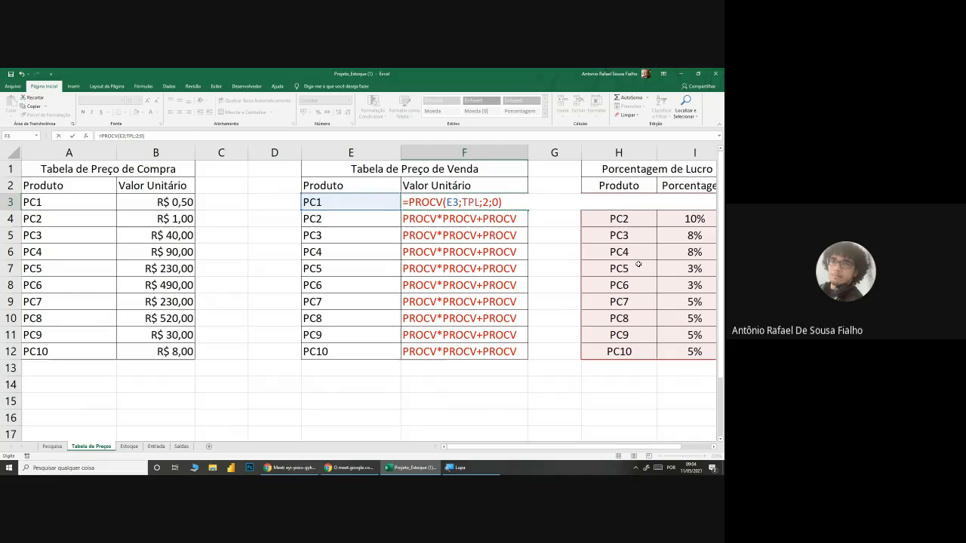
pyautogui.write('*PROCV(')
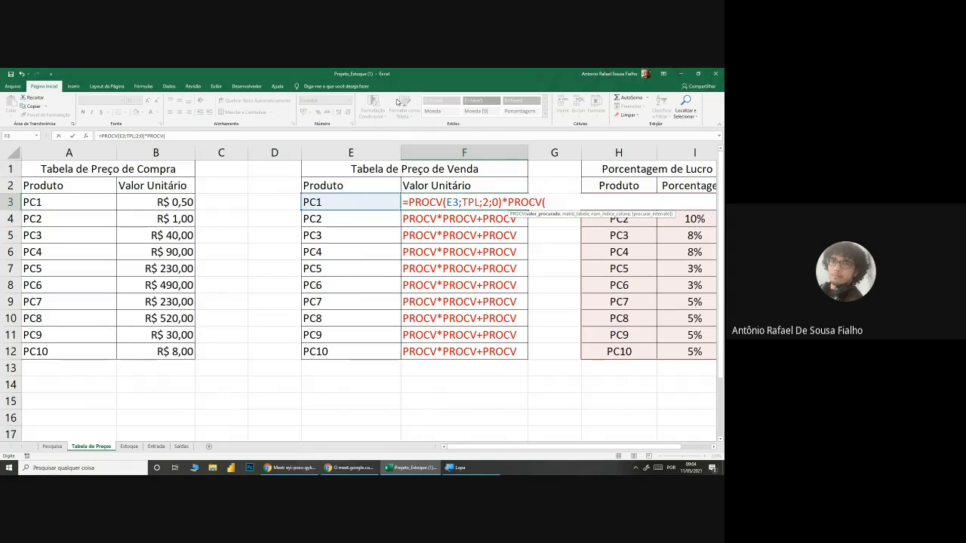
# Step: Multiply F3's profit lookup by the product's purchase price using PROCV(E3;TPC;2;0)
pyautogui.click(351, 200)
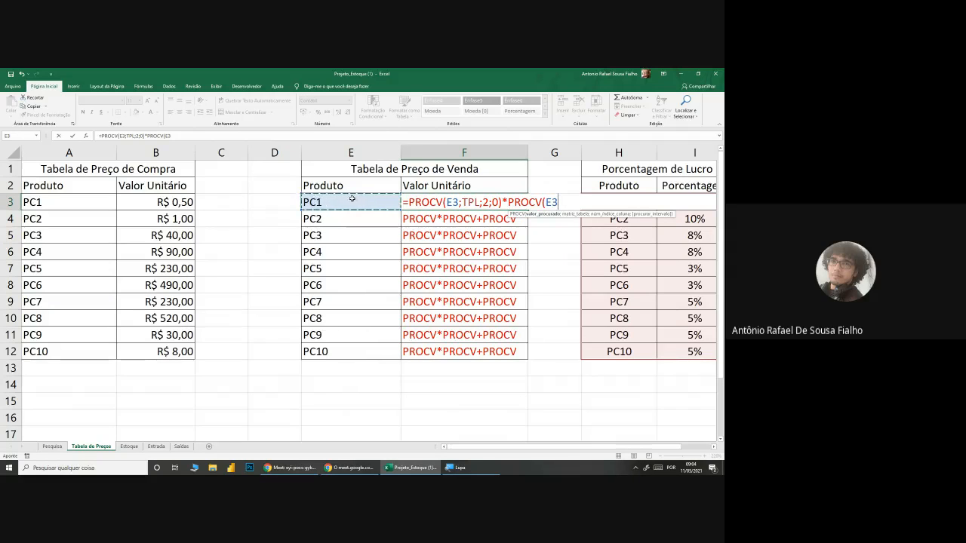
pyautogui.write(';')
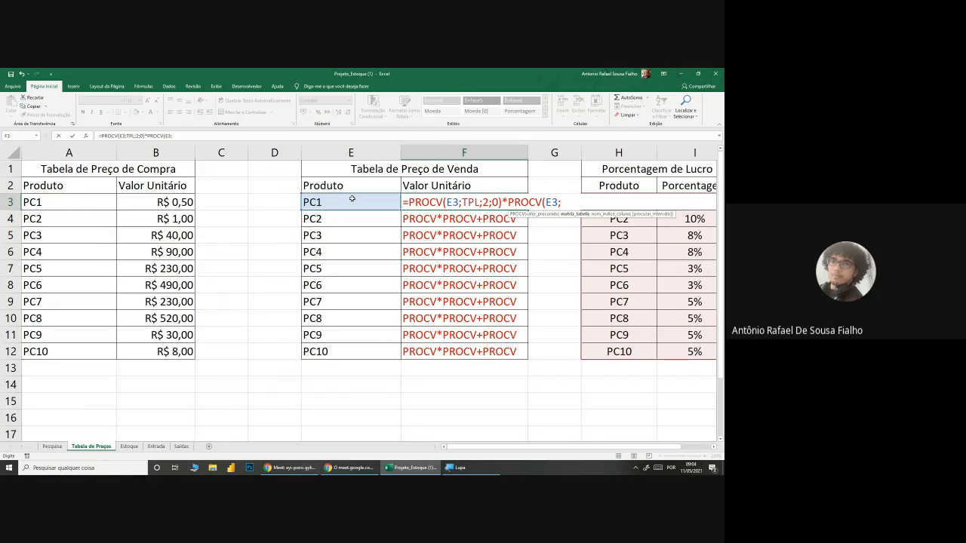
pyautogui.write('TPC')
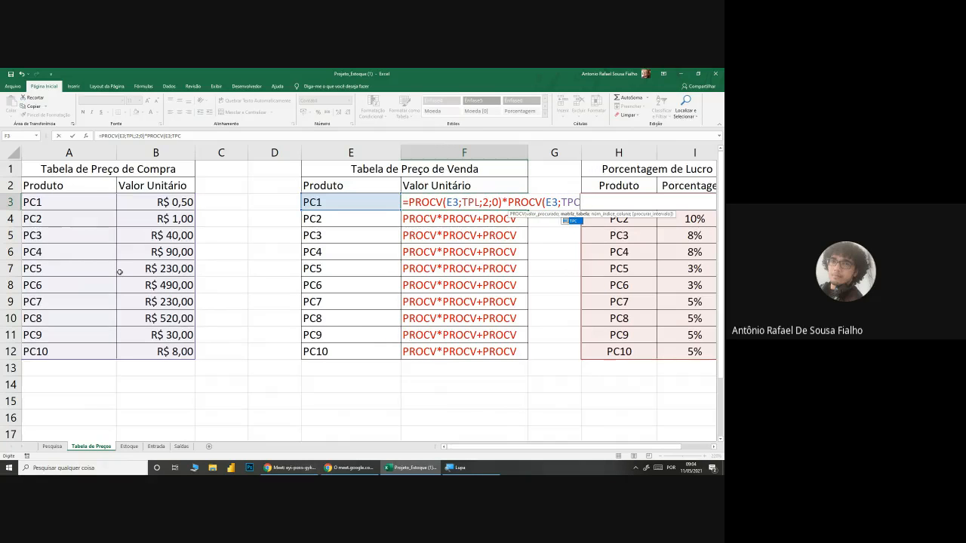
pyautogui.write(';2')
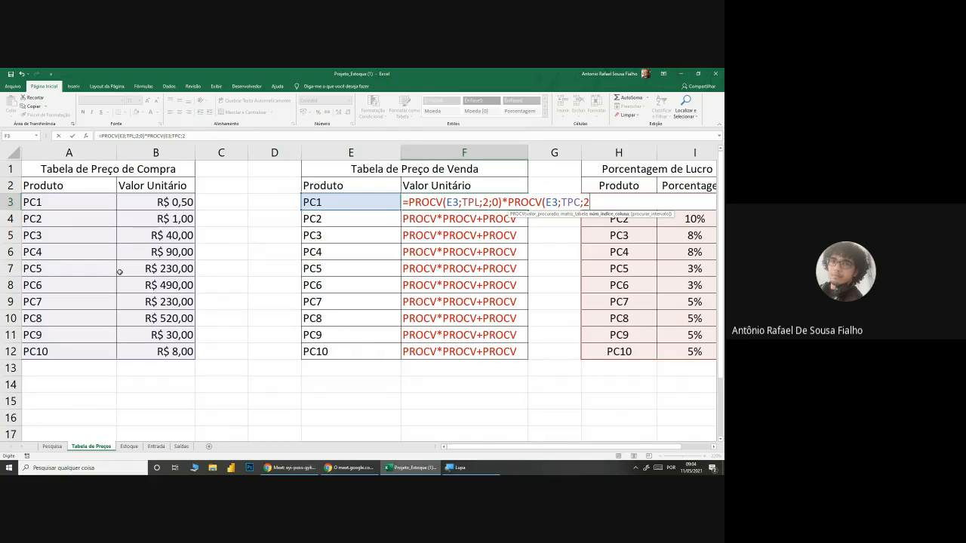
pyautogui.write(';')
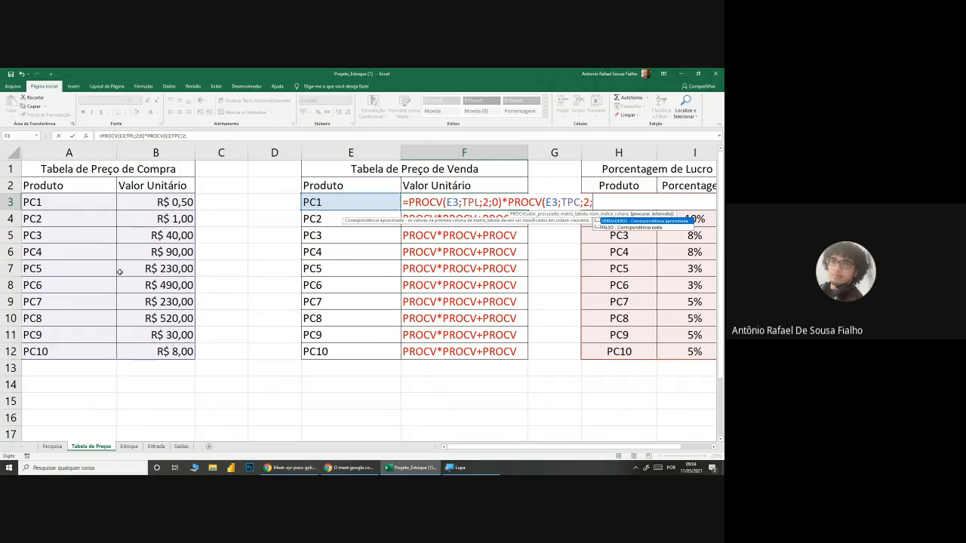
pyautogui.write('0)')
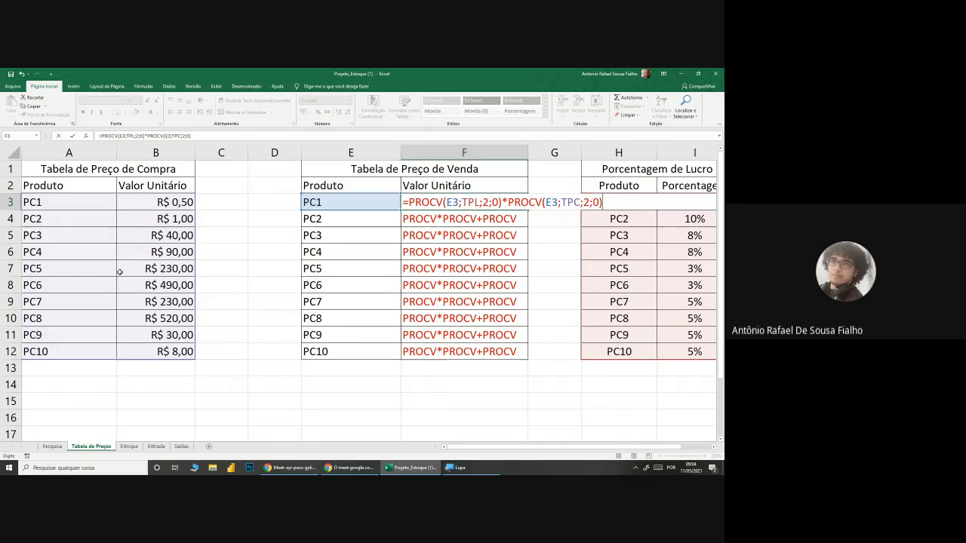
pyautogui.write('+')
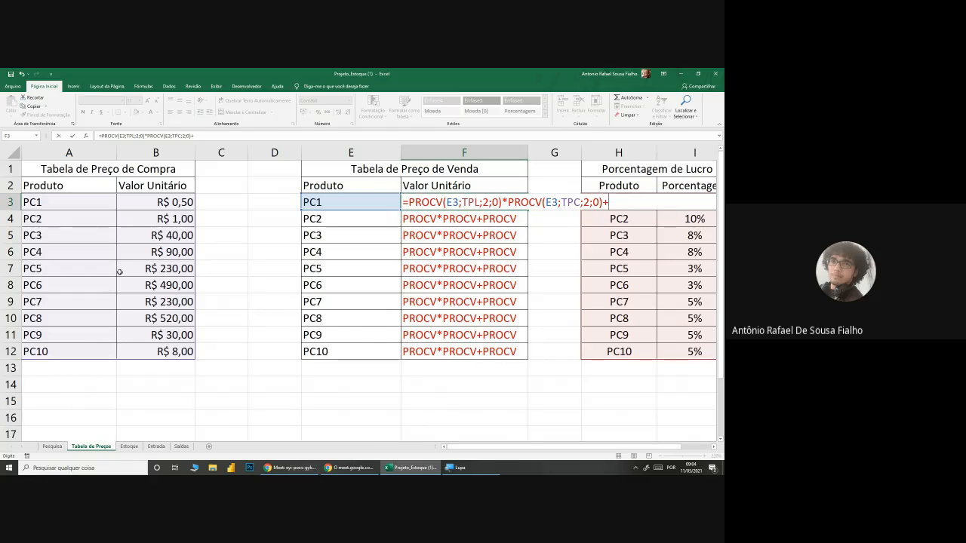
pyautogui.write('PROCV')
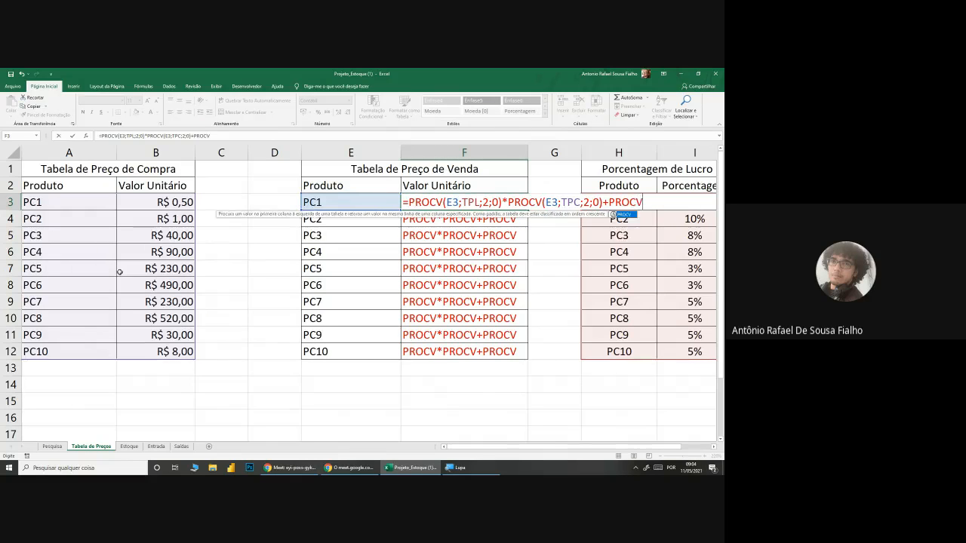
pyautogui.write('(')
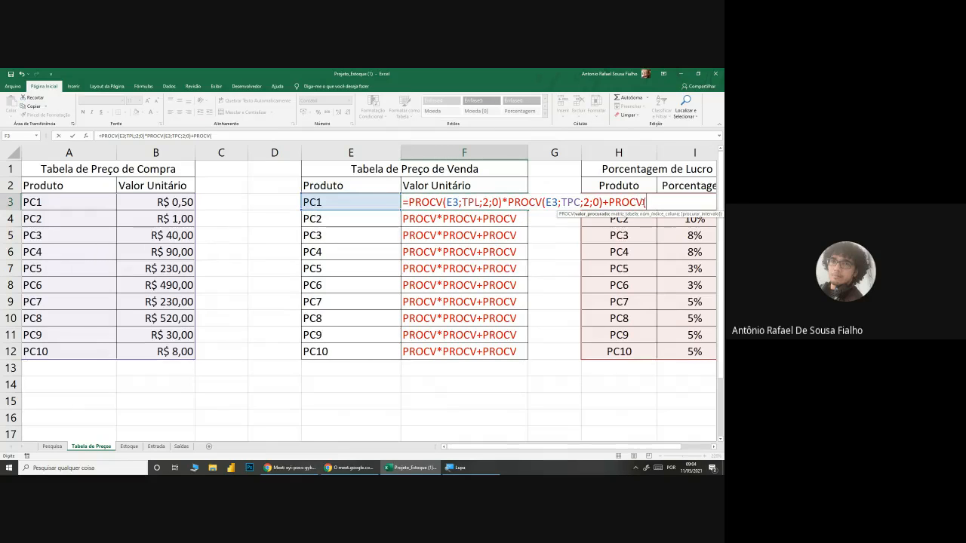
# Step: Add the purchase price to the product with +PROCV(E3;TPC;2;0) and commit F3's formula
pyautogui.click(365, 199)
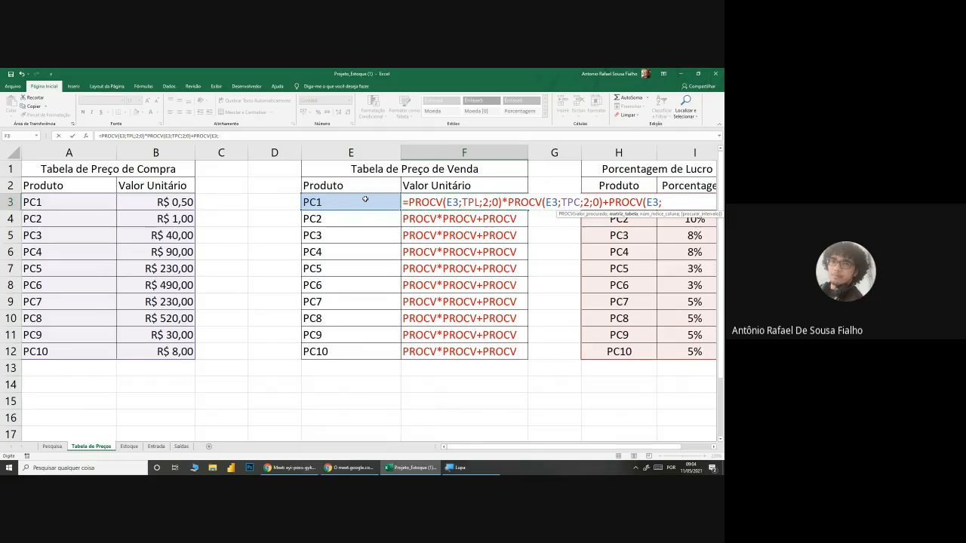
pyautogui.write('TPC;2;')
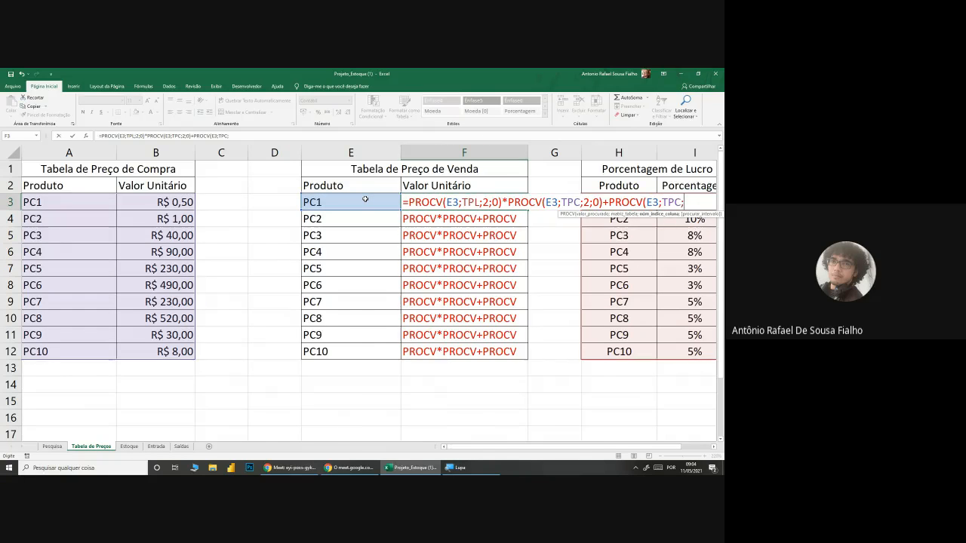
pyautogui.write('0')
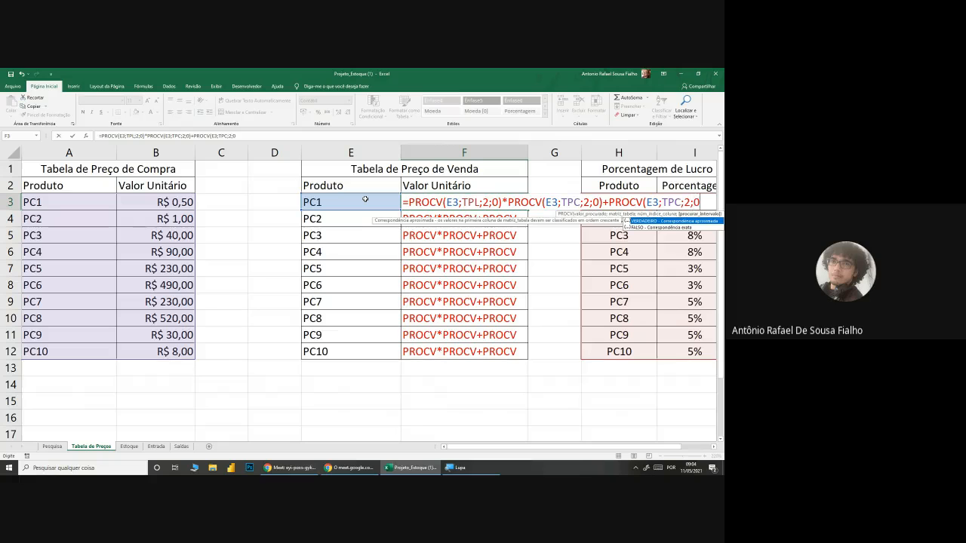
pyautogui.write(')')
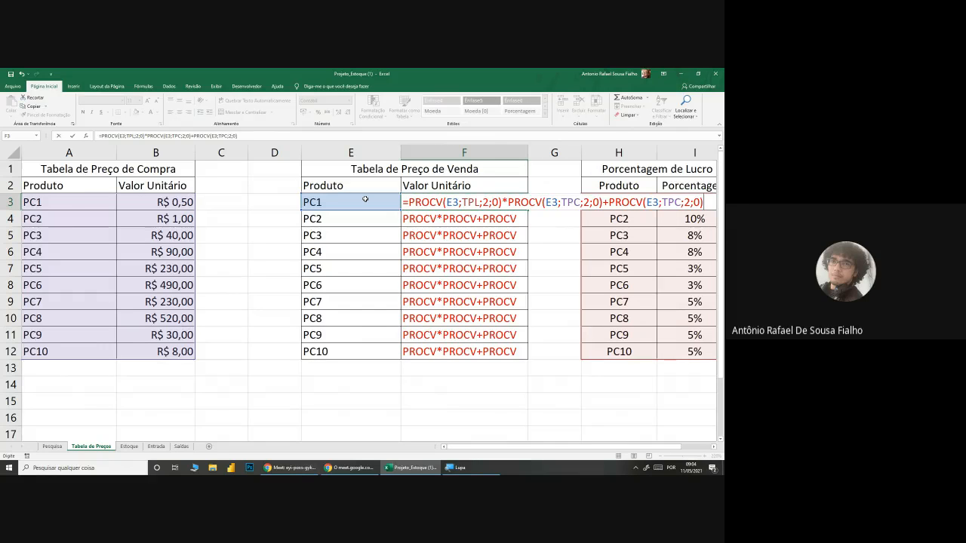
pyautogui.press('Return')
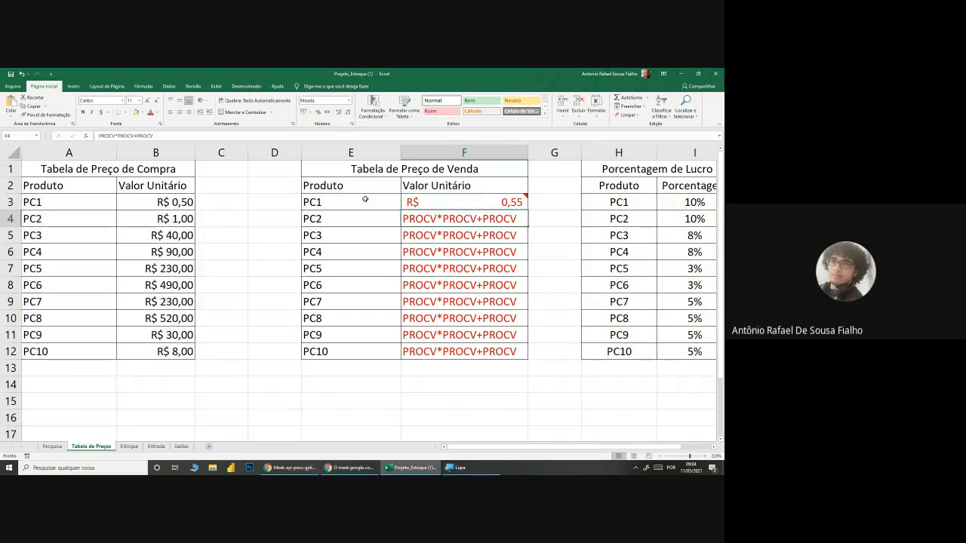
# Step: Fill F3's formula down the sale price column through F12
pyautogui.click(498, 209)
pyautogui.doubleClick(529, 209)
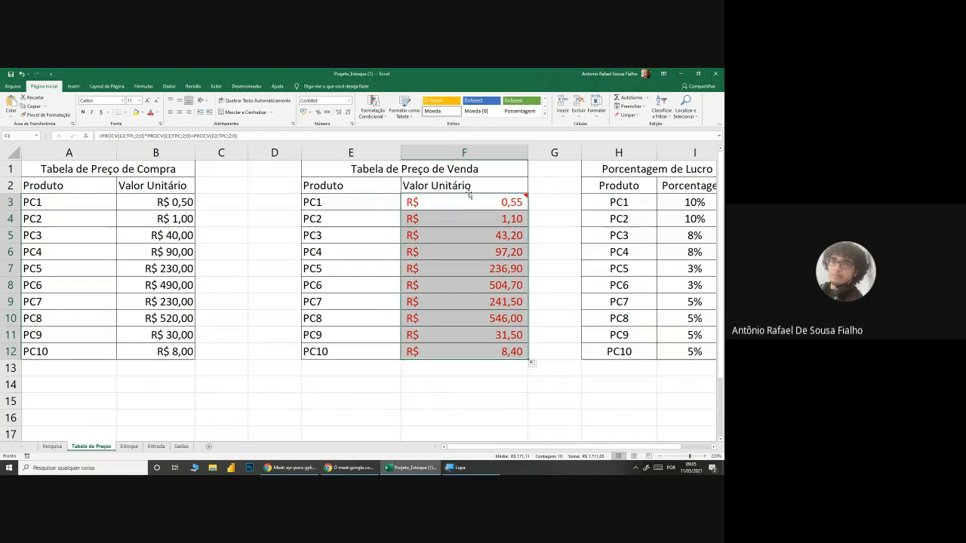
pyautogui.moveTo(468, 219); pyautogui.dragTo(467, 286)
pyautogui.click(468, 220)
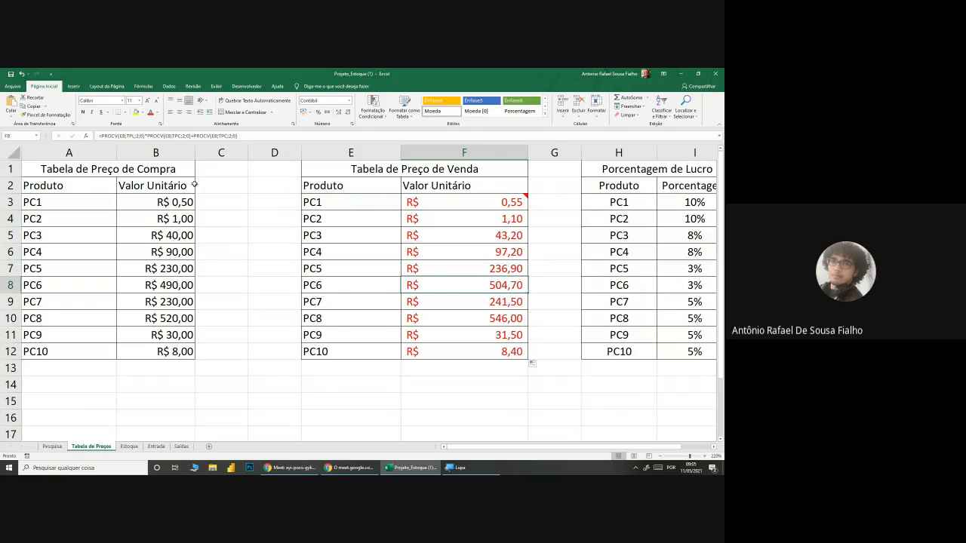
# Step: Compare the purchase and sale prices of PC2 and PC8
pyautogui.click(155, 221)
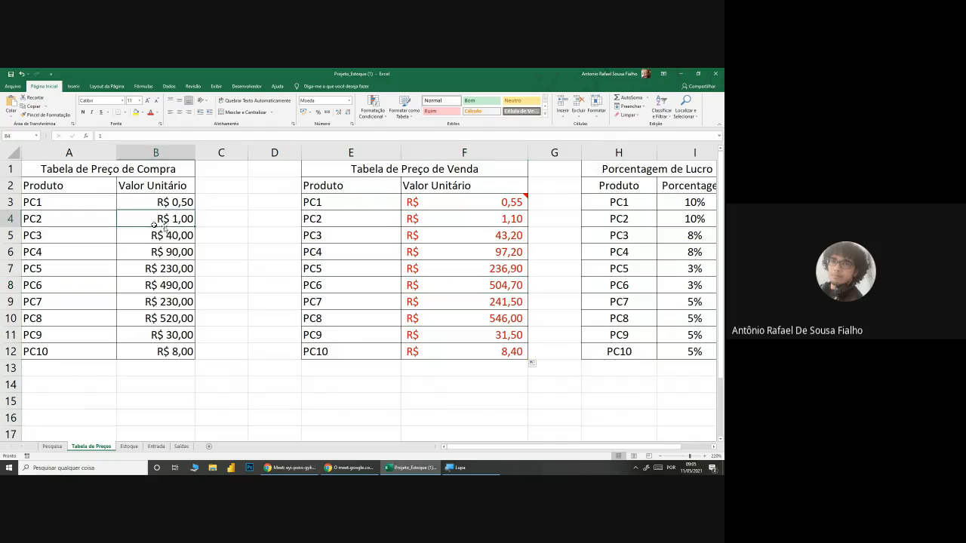
pyautogui.click(507, 219)
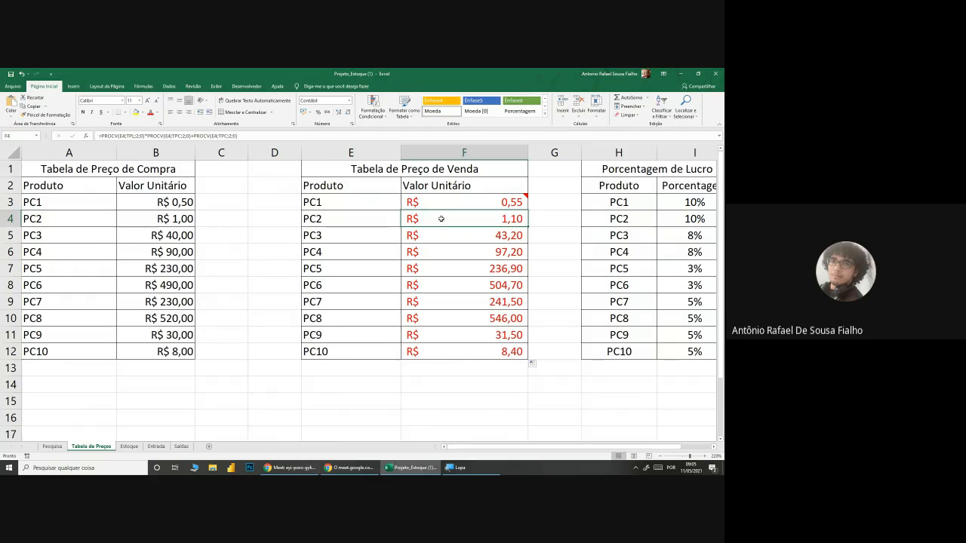
pyautogui.click(188, 317)
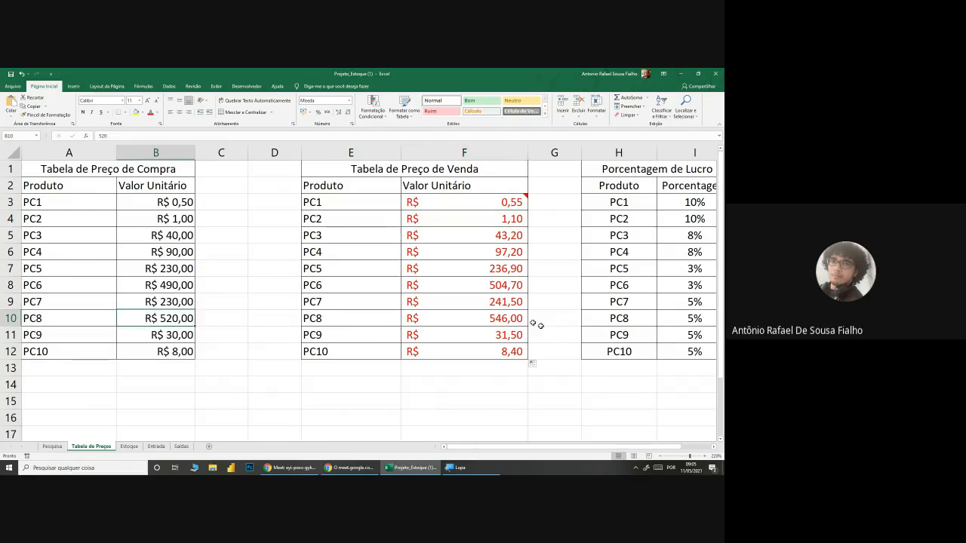
pyautogui.click(509, 318)
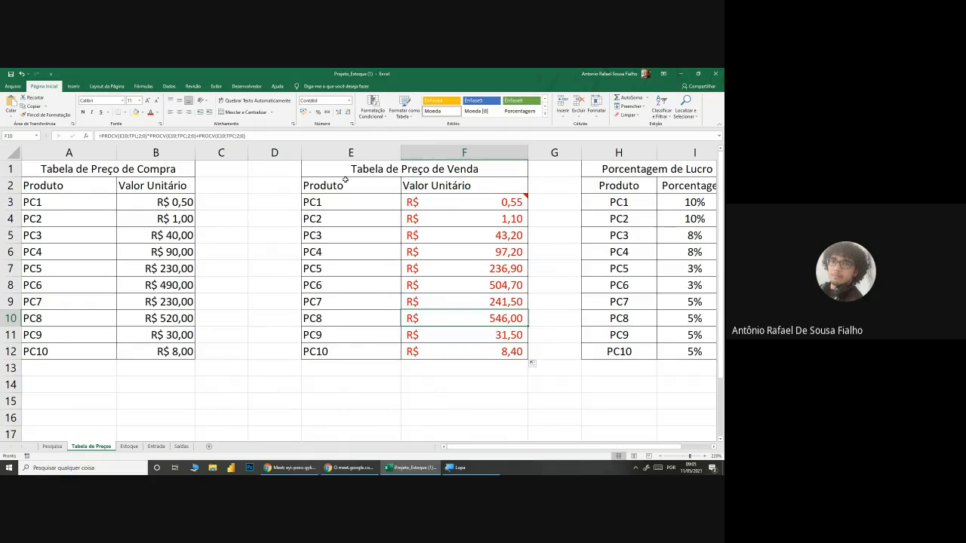
# Step: Review the sale price range E3:F12 against the Tabela de Preço de Compra and Porcentagem de Lucro tables
pyautogui.moveTo(345, 181); pyautogui.dragTo(473, 350)
pyautogui.click(466, 388)
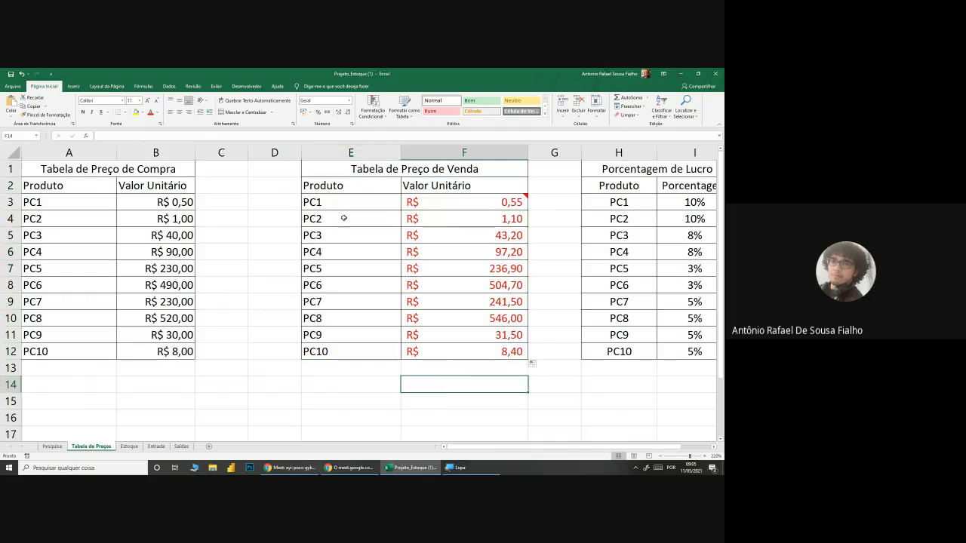
pyautogui.moveTo(340, 202); pyautogui.dragTo(463, 351)
pyautogui.click(441, 407)
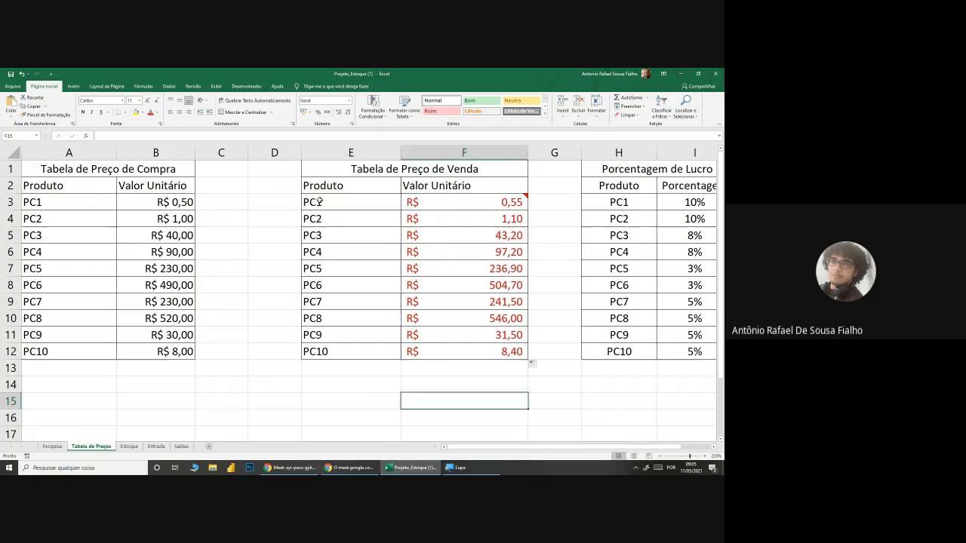
pyautogui.moveTo(319, 200); pyautogui.dragTo(503, 348)
pyautogui.moveTo(355, 202); pyautogui.dragTo(483, 346)
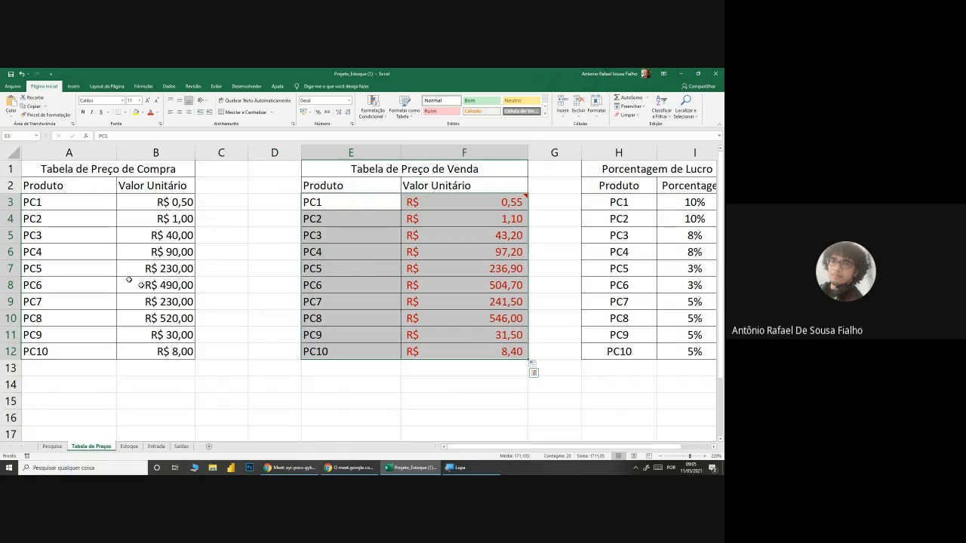
pyautogui.click(78, 170)
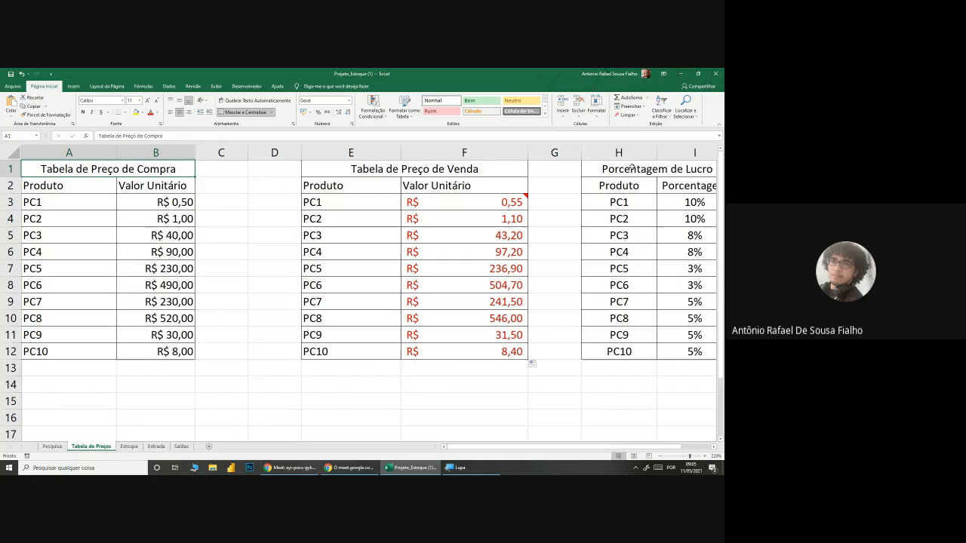
pyautogui.click(633, 167)
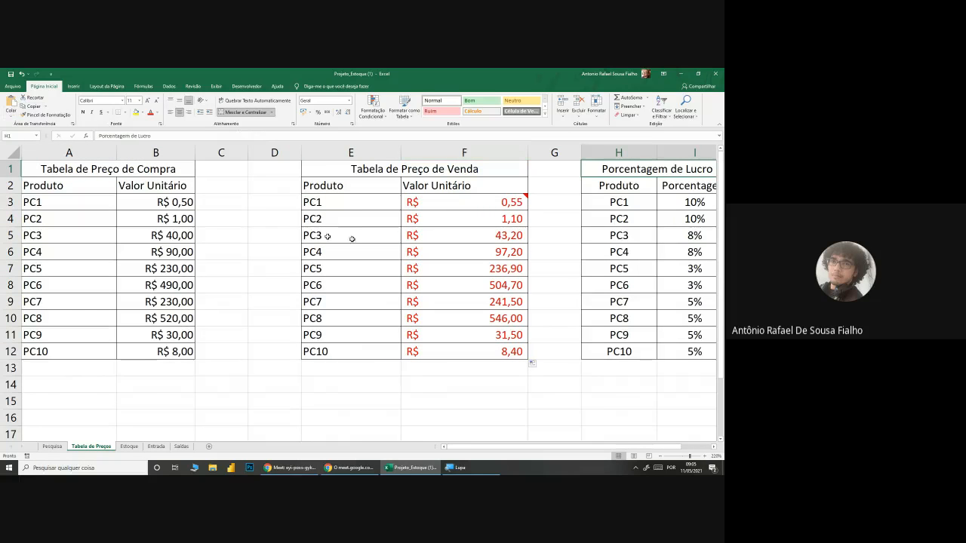
# Step: Name the sale price range E3:F12 in Tabela de Preços as TPV
pyautogui.moveTo(340, 201); pyautogui.dragTo(502, 353)
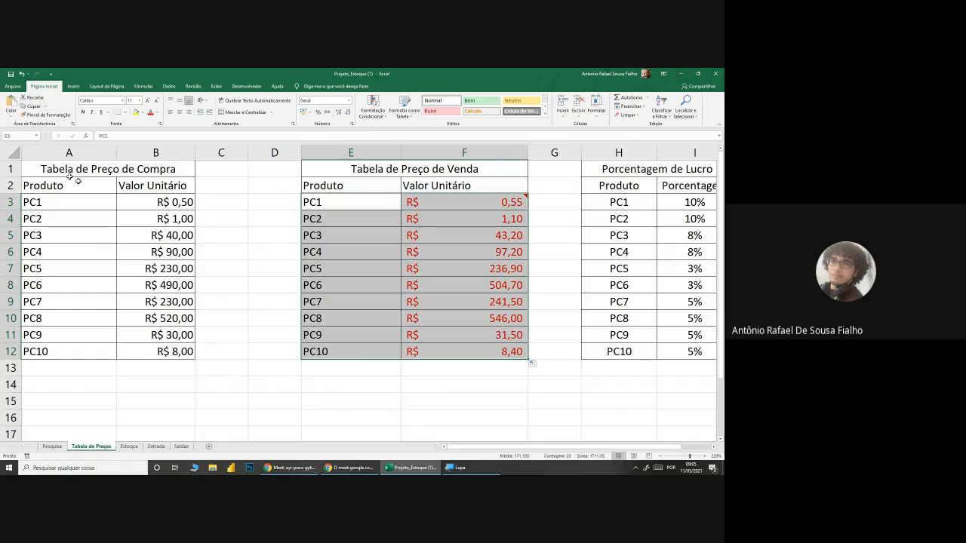
pyautogui.click(27, 133)
pyautogui.write('tp')
pyautogui.press('BackSpace')
pyautogui.write('TPV')
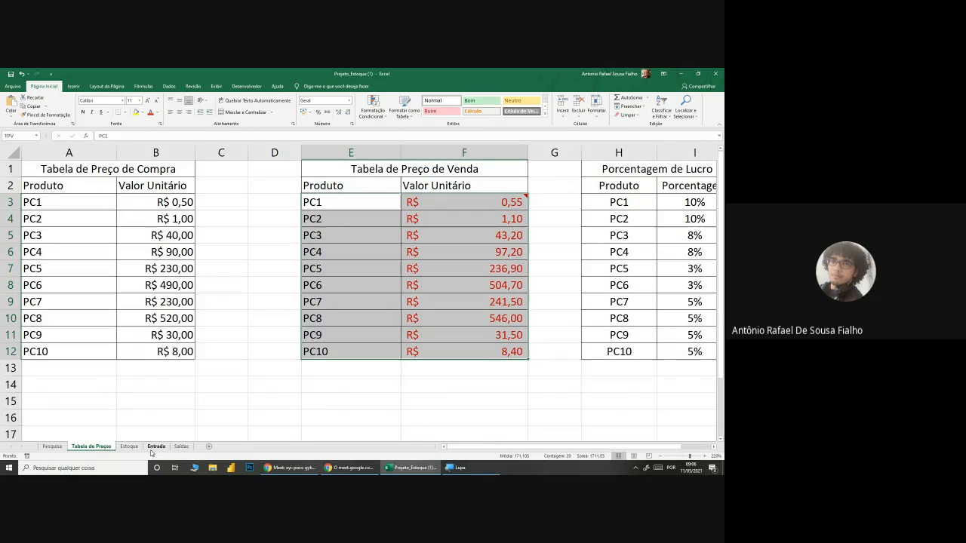
pyautogui.click(126, 406)
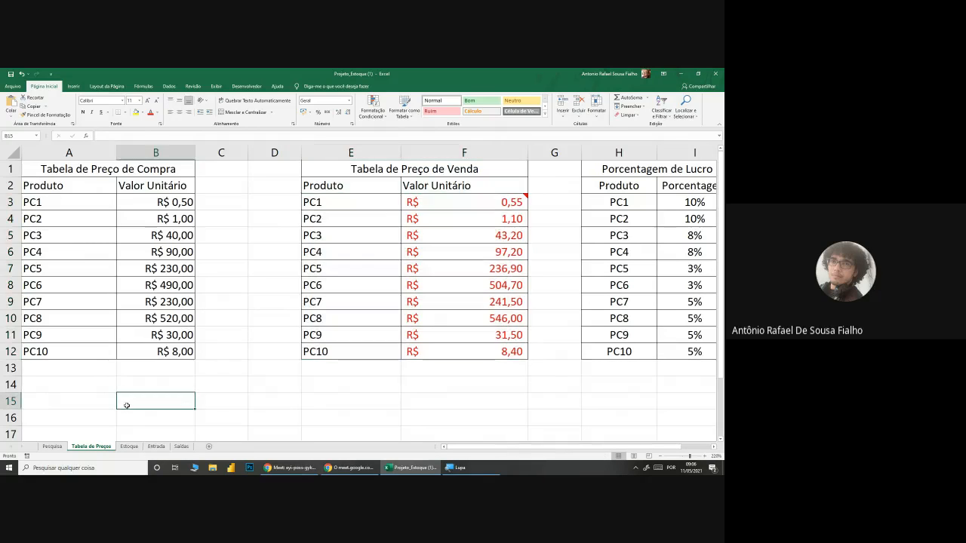
# Step: Examine the stock table on the Estoque sheet, from the CÓDIGO column through Situação for PC1 to PC10
pyautogui.click(128, 446)
pyautogui.keyDown('ctrl'); pyautogui.scroll(3, 440, 367); pyautogui.keyUp('ctrl')
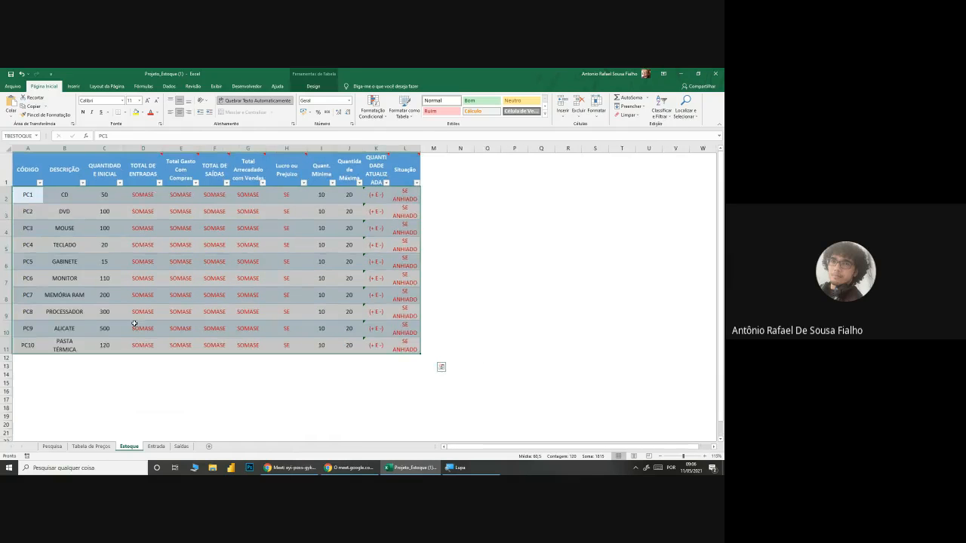
pyautogui.click(570, 261)
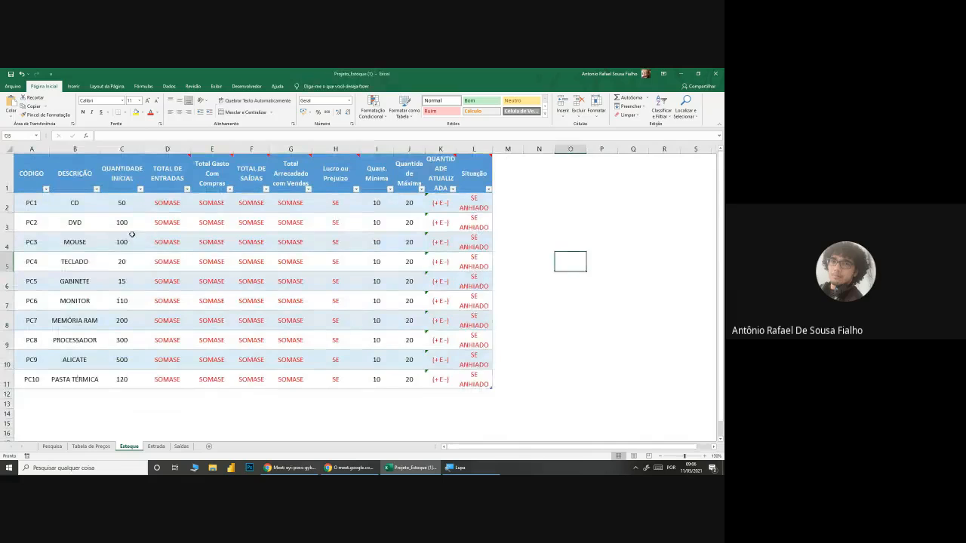
pyautogui.scroll(1, 132, 234)
pyautogui.moveTo(33, 211); pyautogui.dragTo(528, 407)
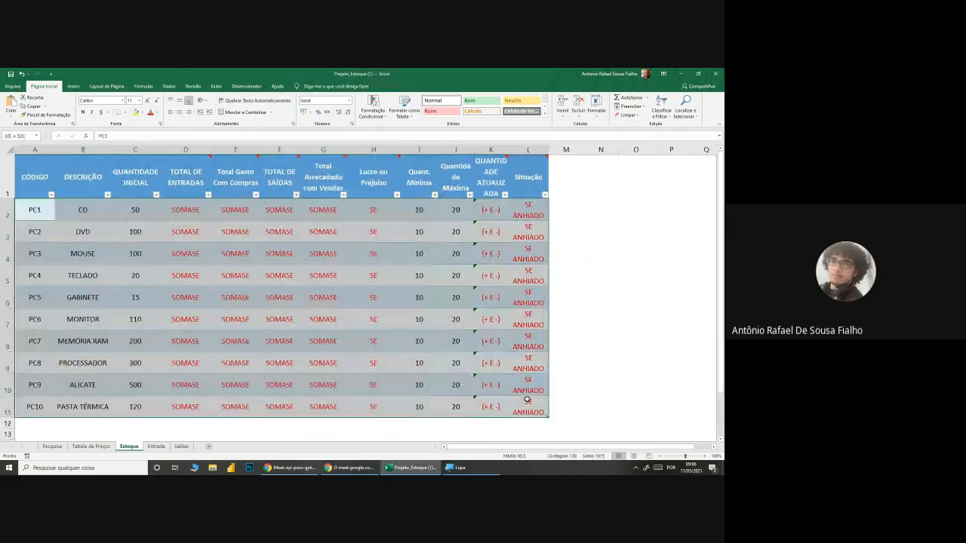
pyautogui.click(601, 384)
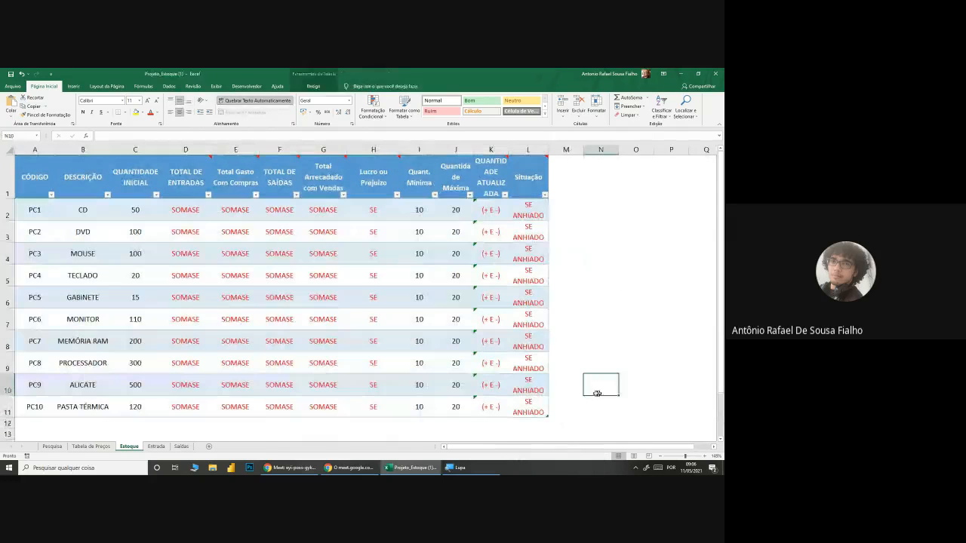
# Step: Examine the tables on the Entrada and Saídas sheets and compare them with the Estoque table
pyautogui.click(156, 446)
pyautogui.click(141, 388)
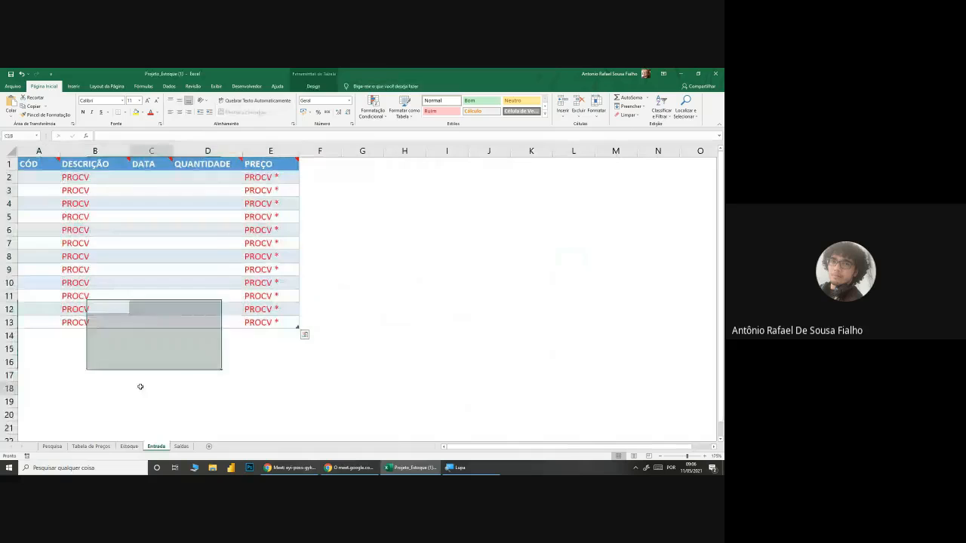
pyautogui.click(181, 446)
pyautogui.click(168, 370)
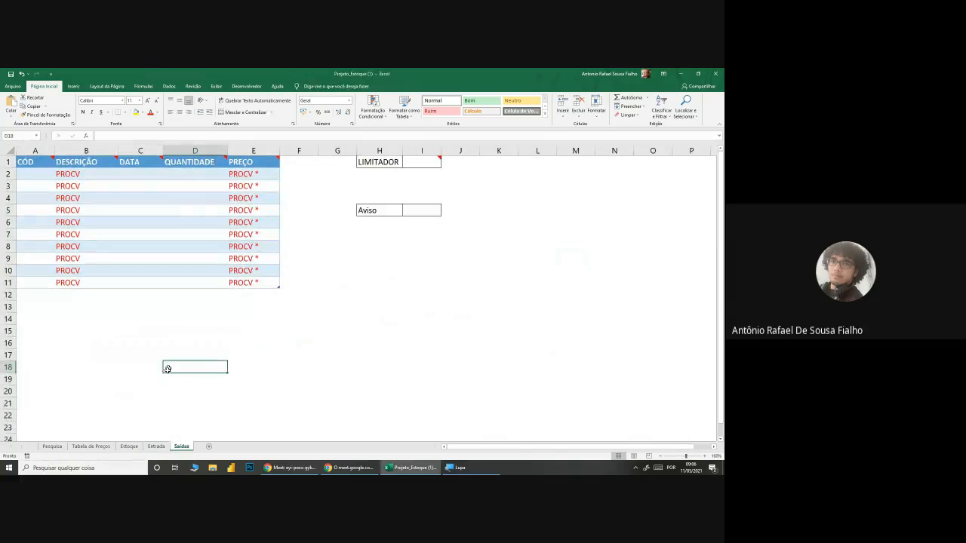
pyautogui.scroll(4, 151, 405)
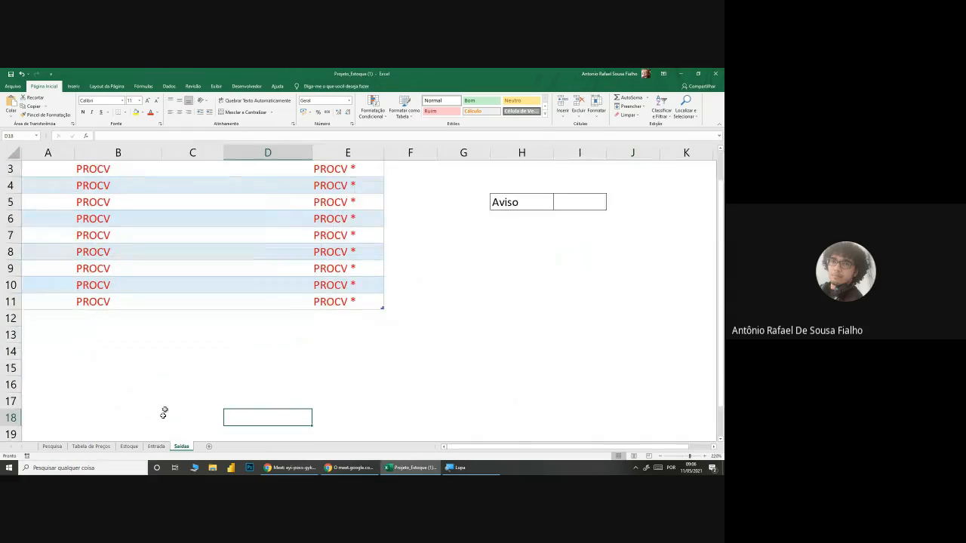
pyautogui.scroll(-1, 162, 412)
pyautogui.scroll(1, 166, 423)
pyautogui.click(156, 446)
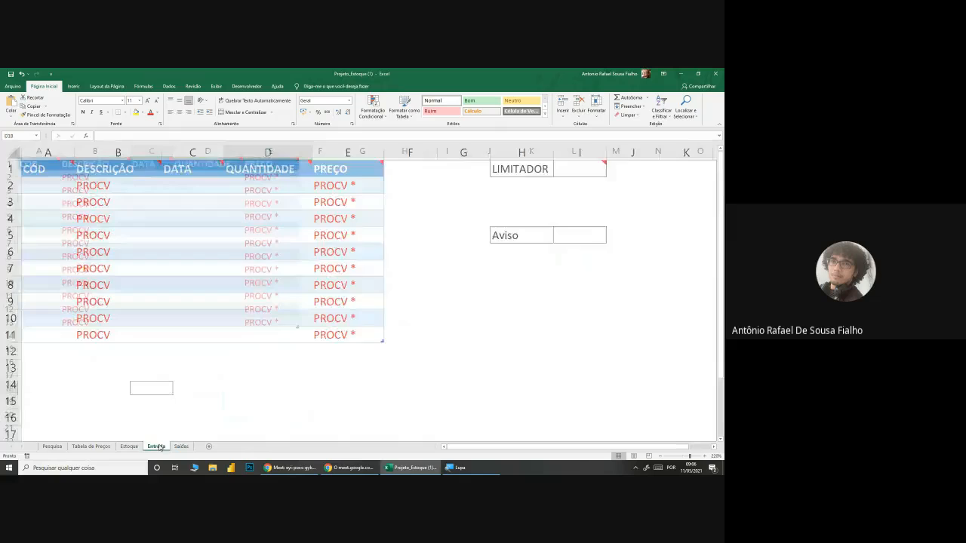
pyautogui.scroll(3, 178, 406)
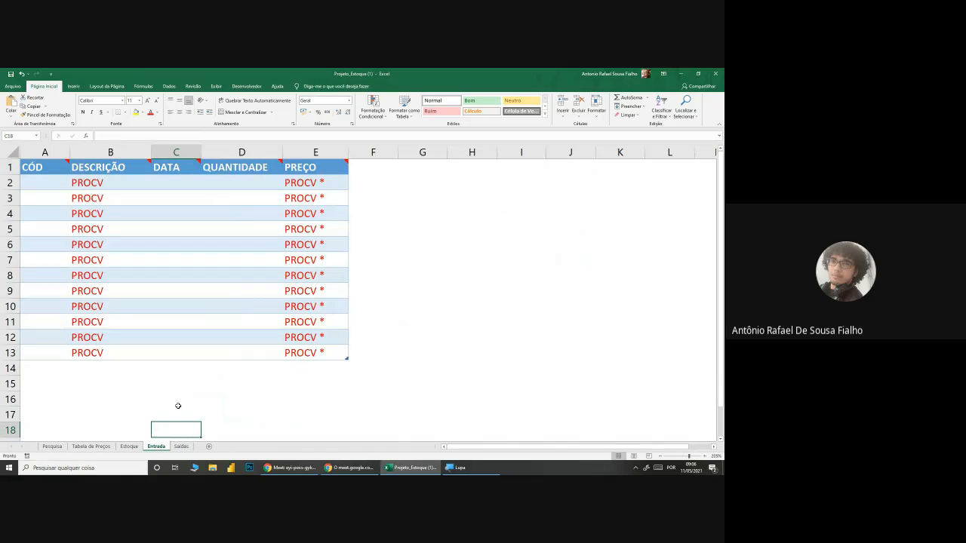
pyautogui.click(129, 446)
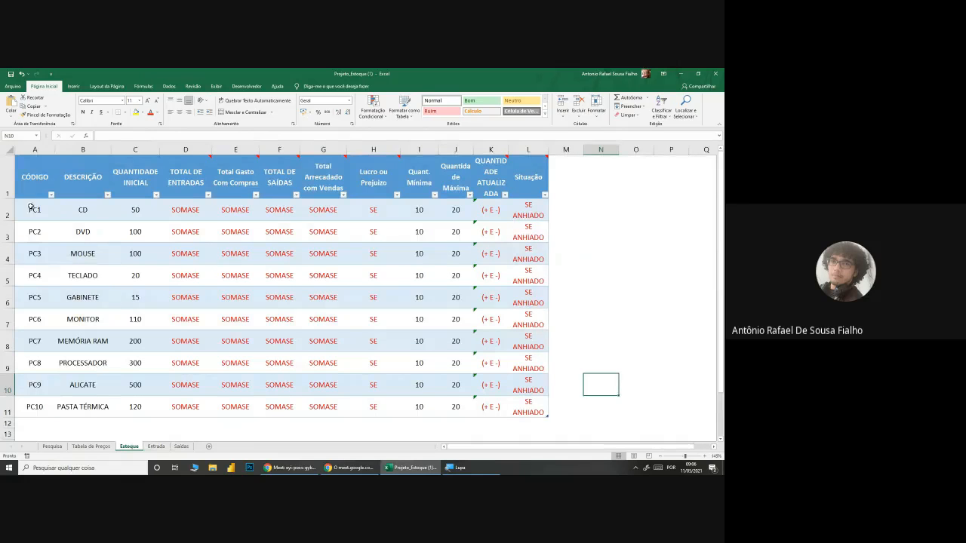
pyautogui.moveTo(31, 207); pyautogui.dragTo(534, 413)
pyautogui.click(600, 407)
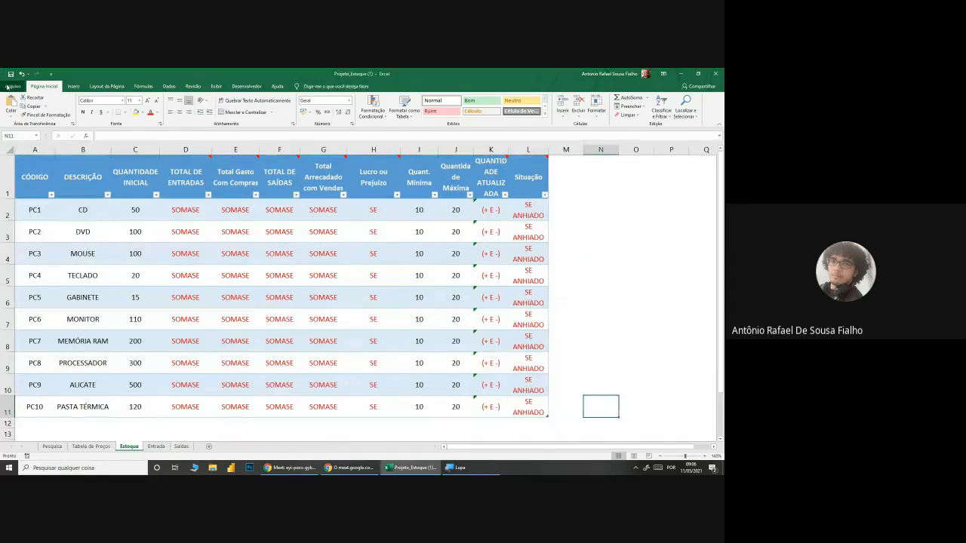
# Step: Create a new blank workbook and dismiss the Office licence notice
pyautogui.click(13, 86)
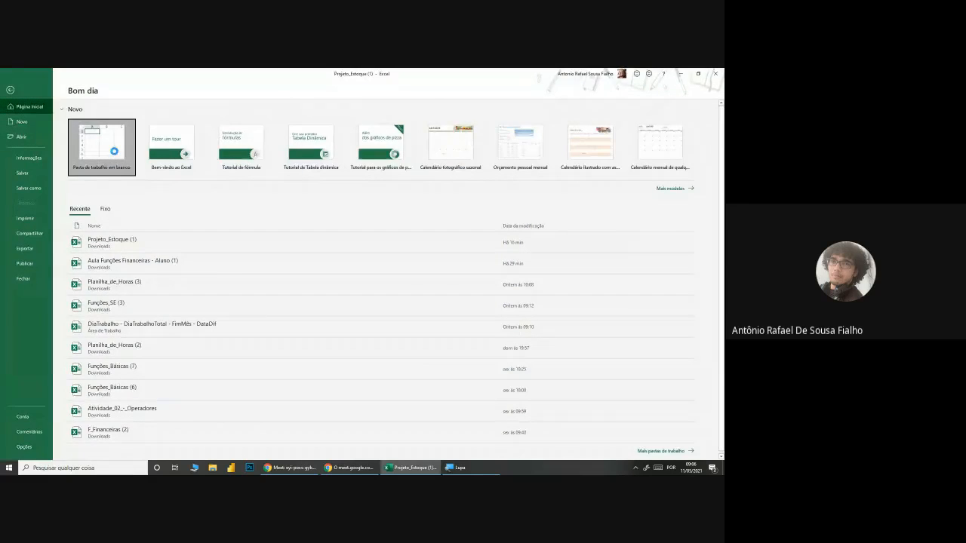
pyautogui.press('Escape')
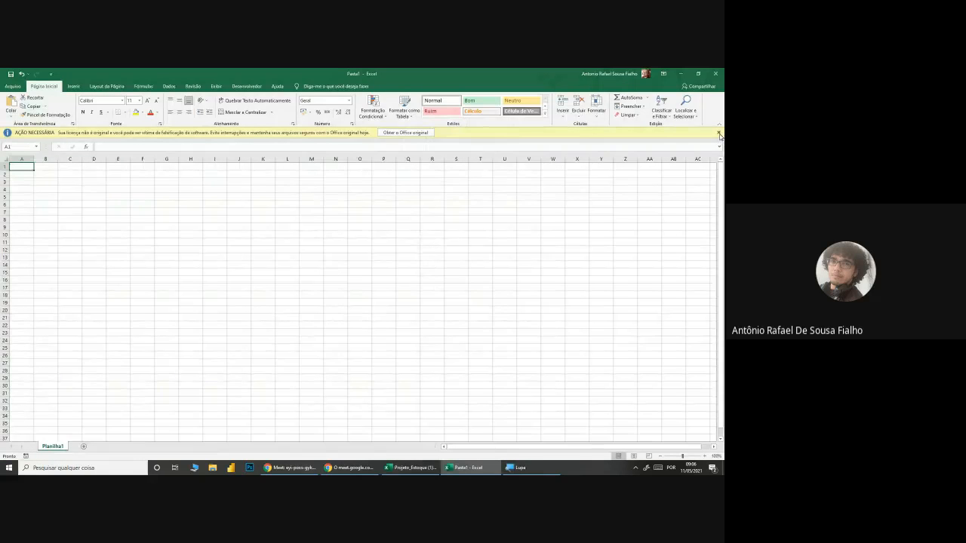
pyautogui.click(719, 133)
pyautogui.scroll(10, 211, 189)
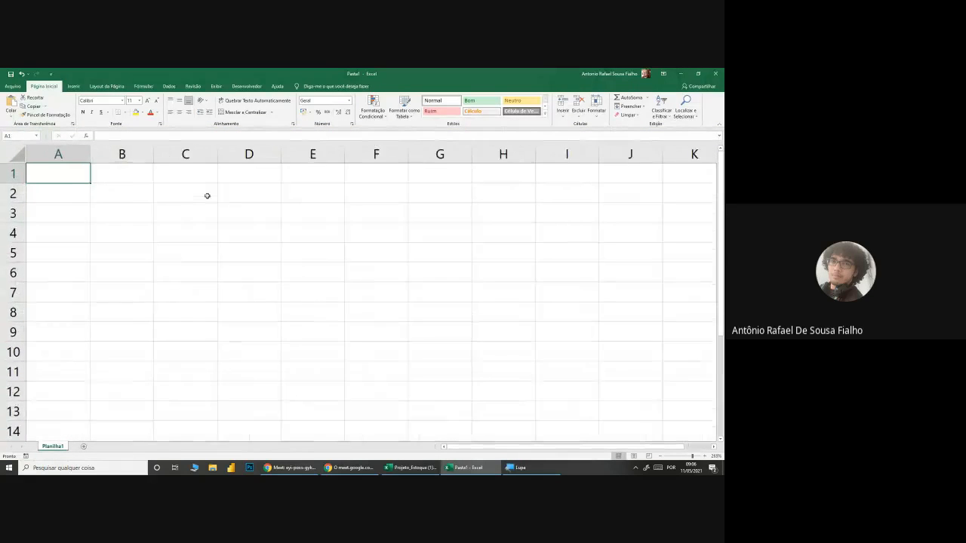
pyautogui.scroll(3, 190, 213)
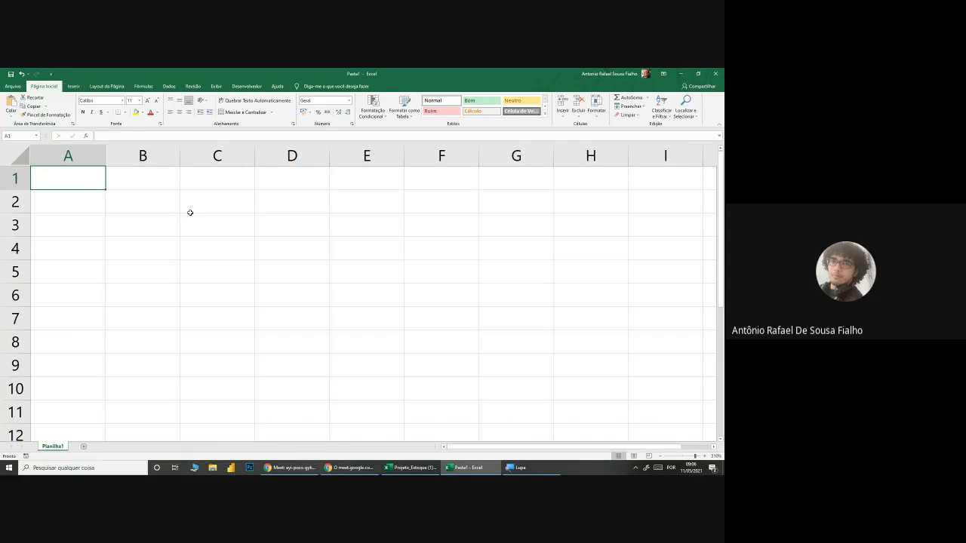
# Step: Enter the header Mês in A1 and the first month, Janeiro, in A2 of the new workbook
pyautogui.write('M')
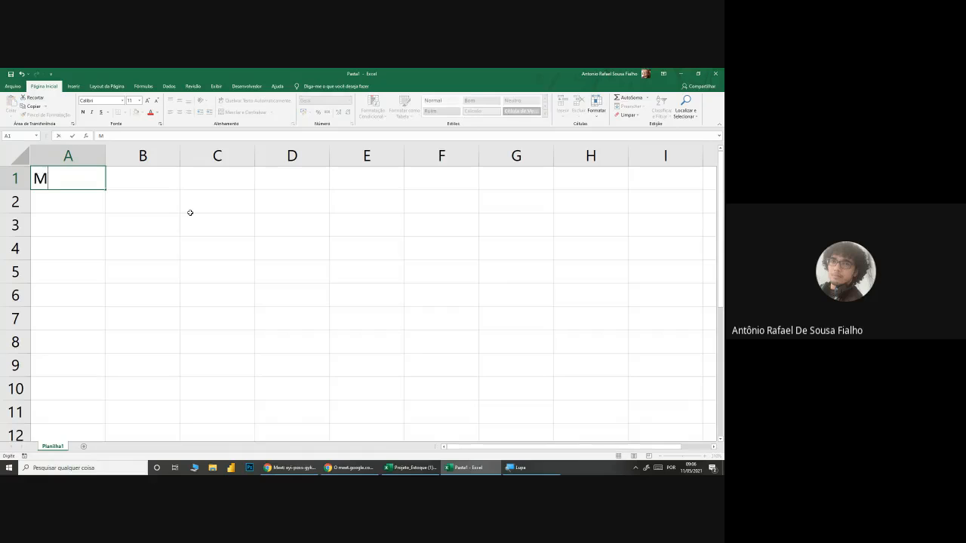
pyautogui.write('ês')
pyautogui.press('Return')
pyautogui.write('Janeiro')
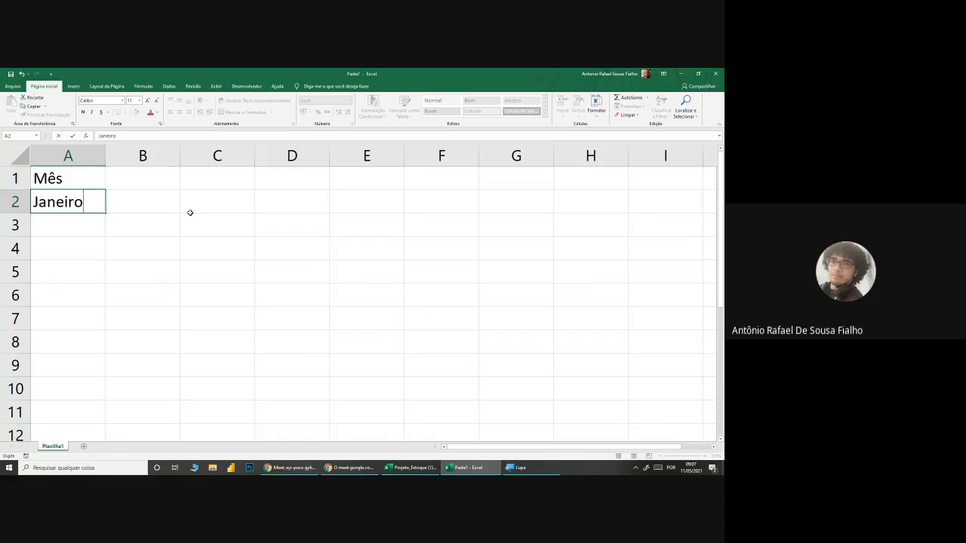
pyautogui.click(86, 237)
pyautogui.click(88, 209)
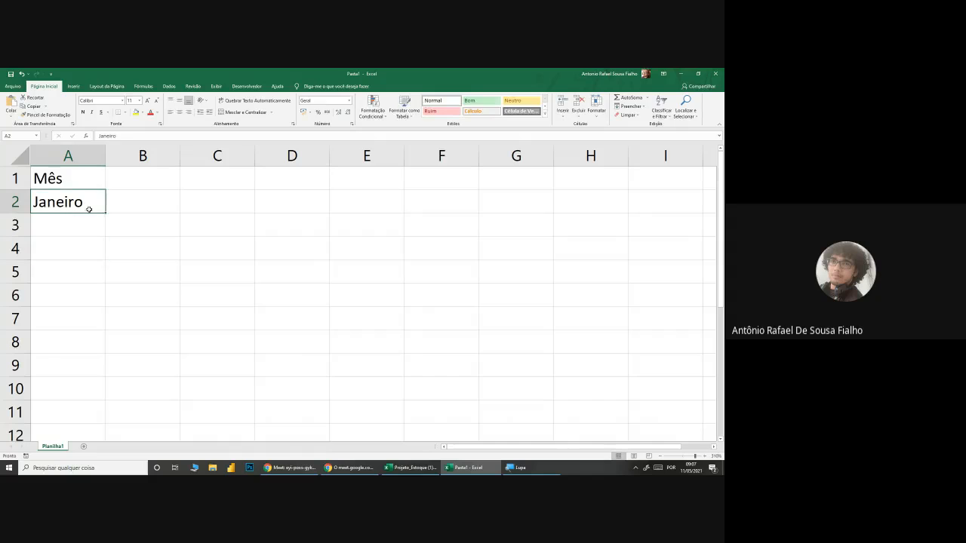
# Step: Fill the months from Janeiro down column A through Dezembro in A13 and widen the column to fit the names
pyautogui.moveTo(106, 213); pyautogui.dragTo(102, 377)
pyautogui.keyDown('ctrl'); pyautogui.scroll(-3, 164, 317); pyautogui.keyUp('ctrl')
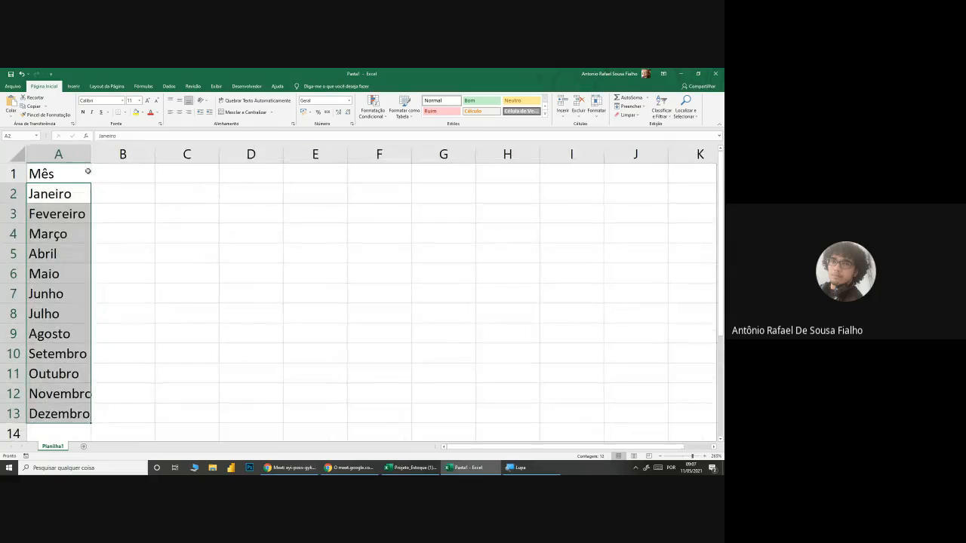
pyautogui.moveTo(89, 157); pyautogui.dragTo(107, 157)
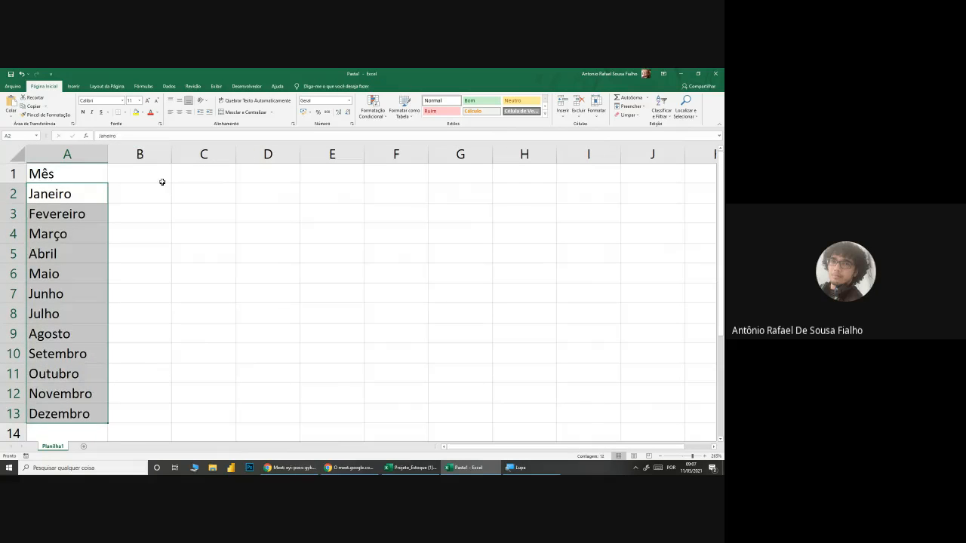
pyautogui.click(165, 181)
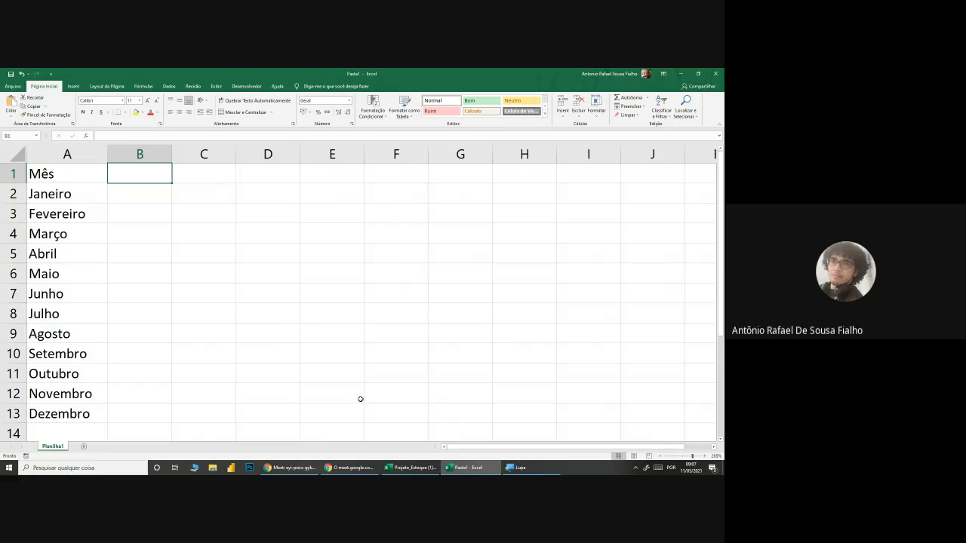
# Step: Switch to the Google Meet call and stop presenting the screen
pyautogui.click(289, 467)
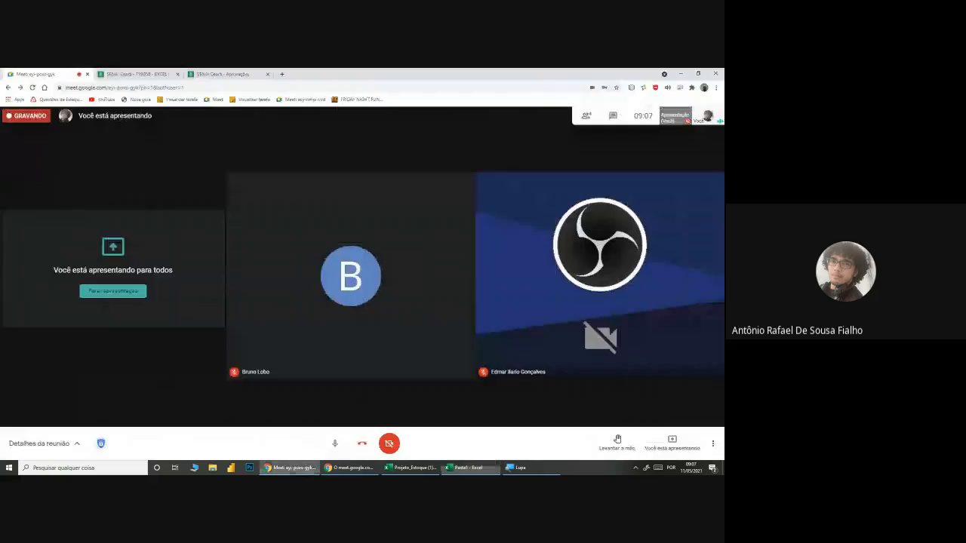
pyautogui.click(117, 294)
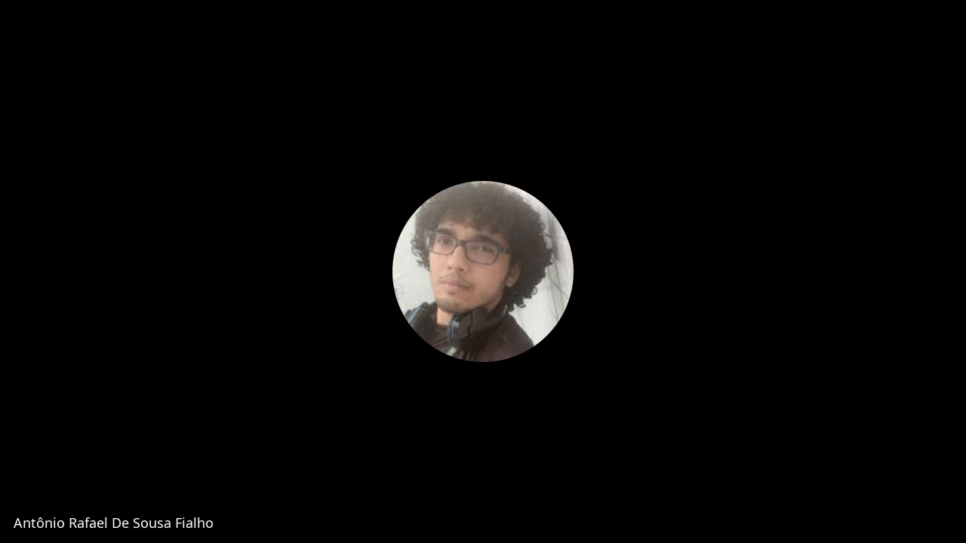
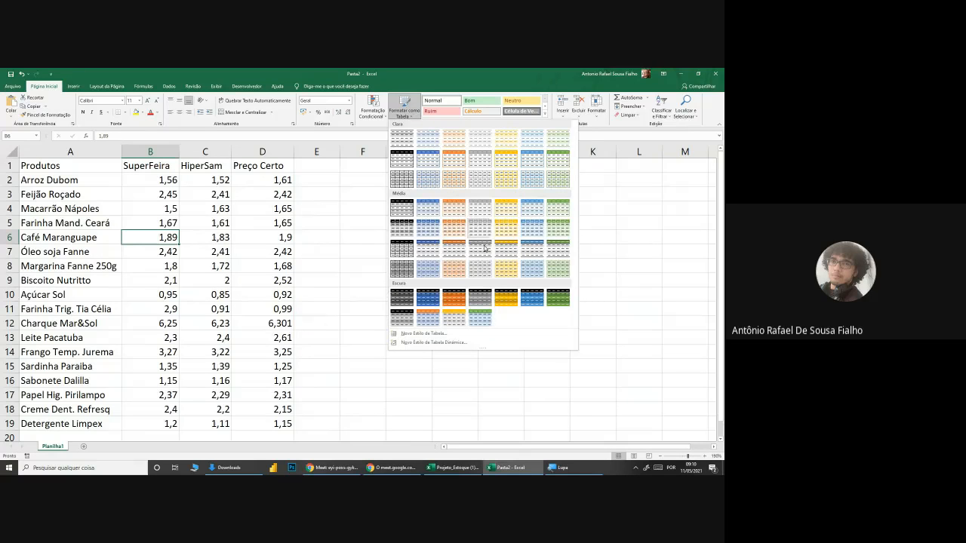
# Step: Format A1:D19 as a table with headers, using the green Medium style with grey banded rows
pyautogui.click(562, 251)
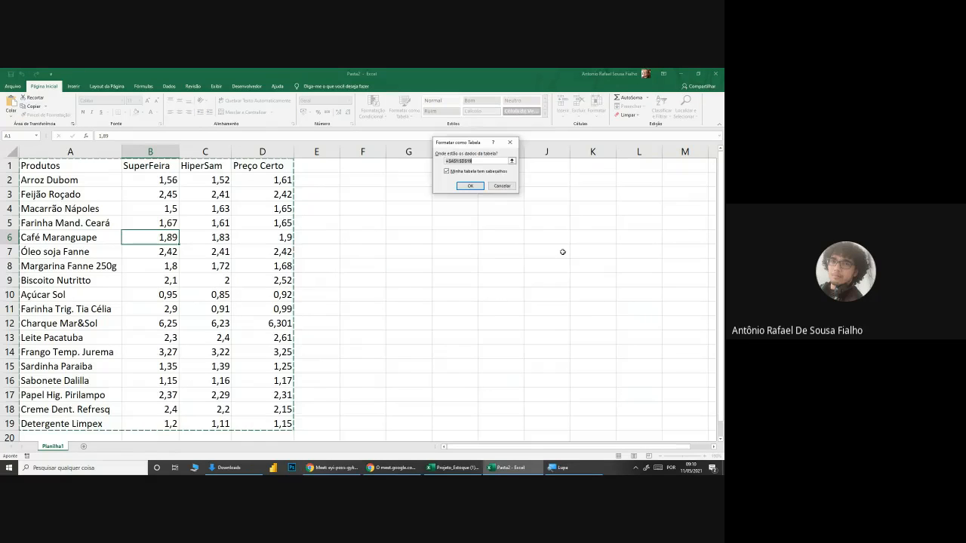
pyautogui.click(470, 187)
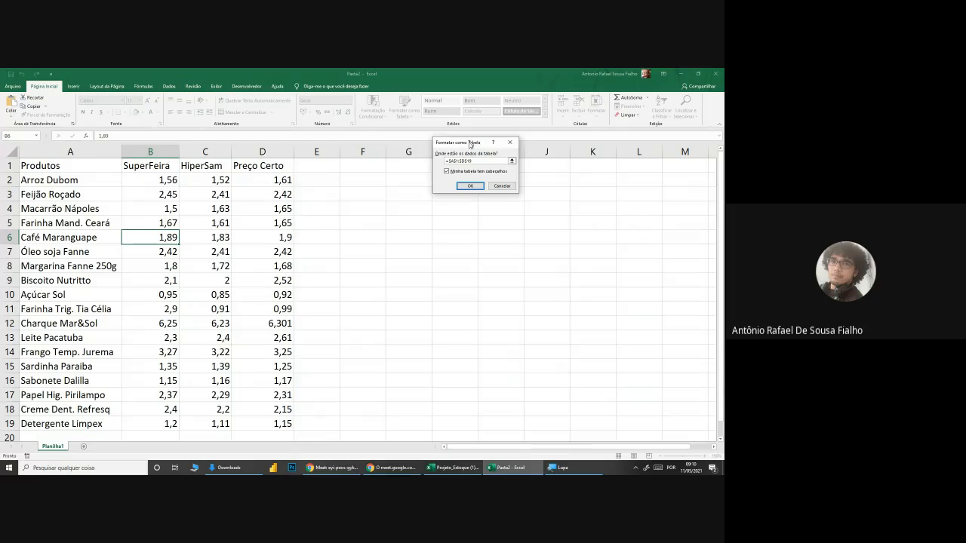
pyautogui.click(475, 161)
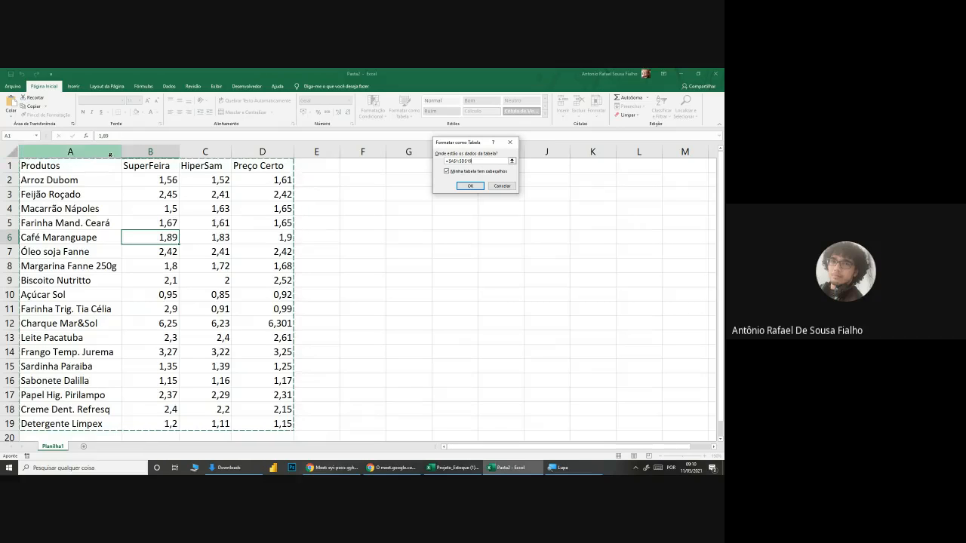
pyautogui.click(471, 187)
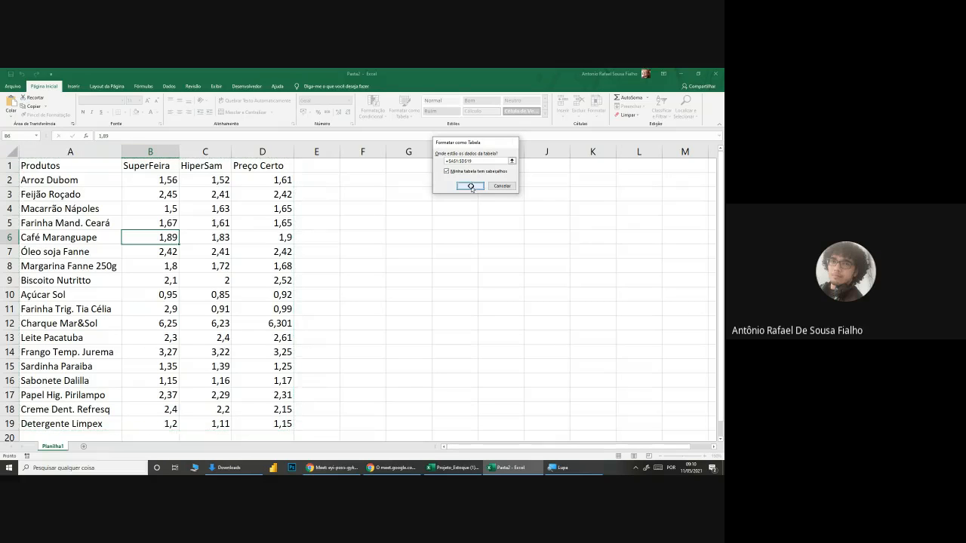
pyautogui.click(363, 246)
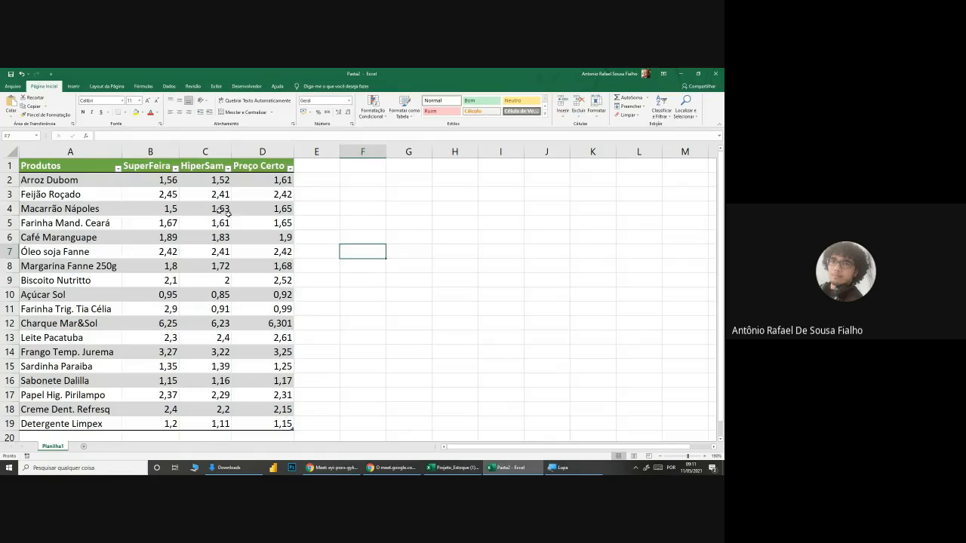
# Step: Apply the R$ accounting format to the supermarket prices in B2:D19
pyautogui.moveTo(157, 181); pyautogui.dragTo(269, 425)
pyautogui.click(305, 113)
pyautogui.click(306, 231)
pyautogui.click(432, 254)
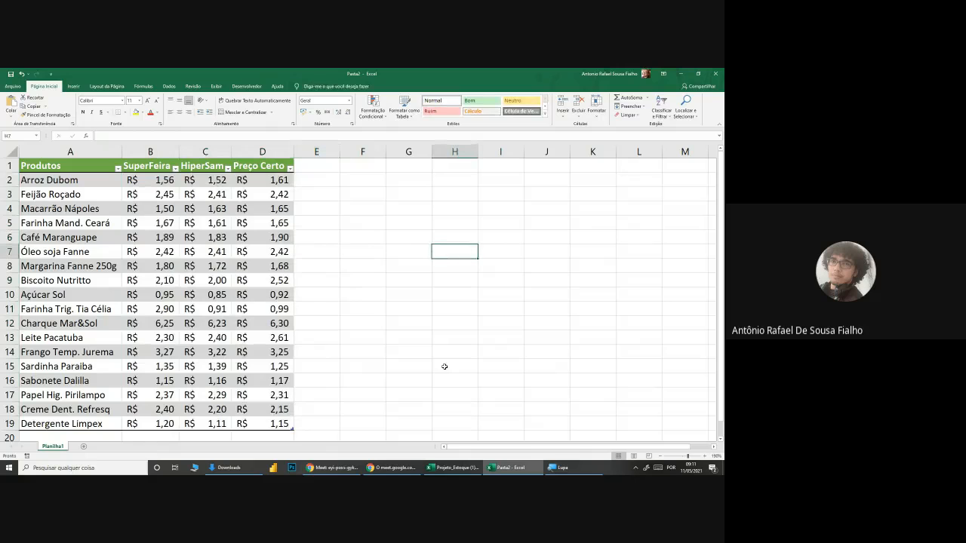
# Step: Switch to the Google Meet call to check the meeting chat, and return to the Pasta2 workbook in Excel
pyautogui.click(353, 468)
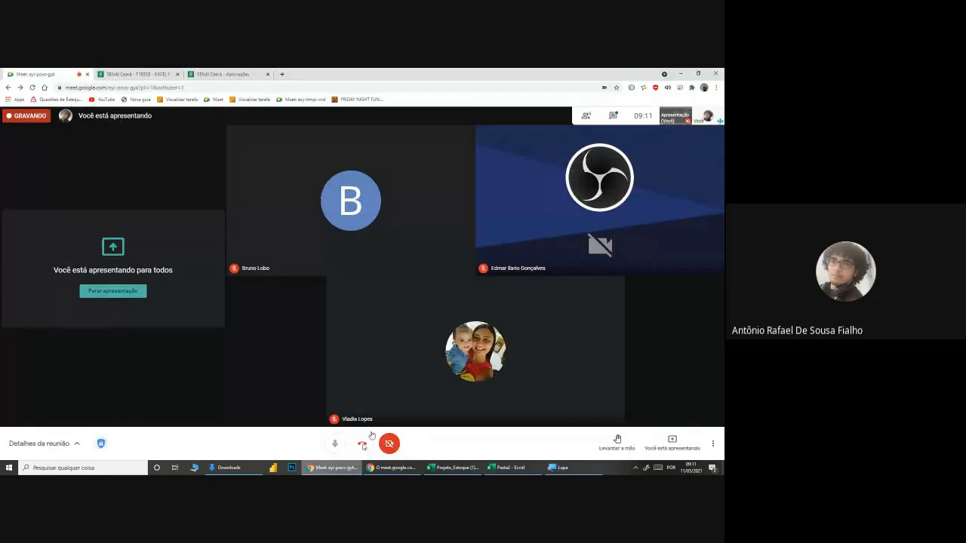
pyautogui.click(613, 116)
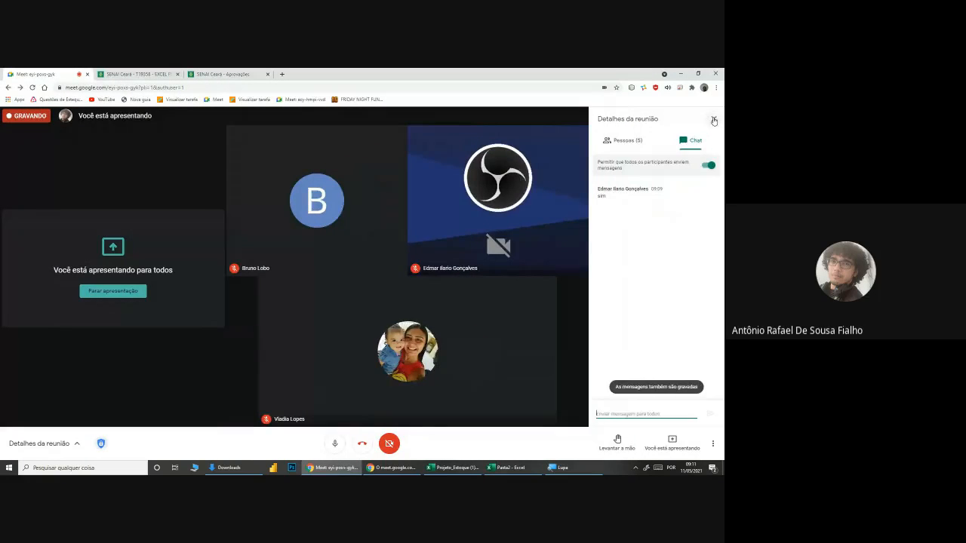
pyautogui.click(714, 119)
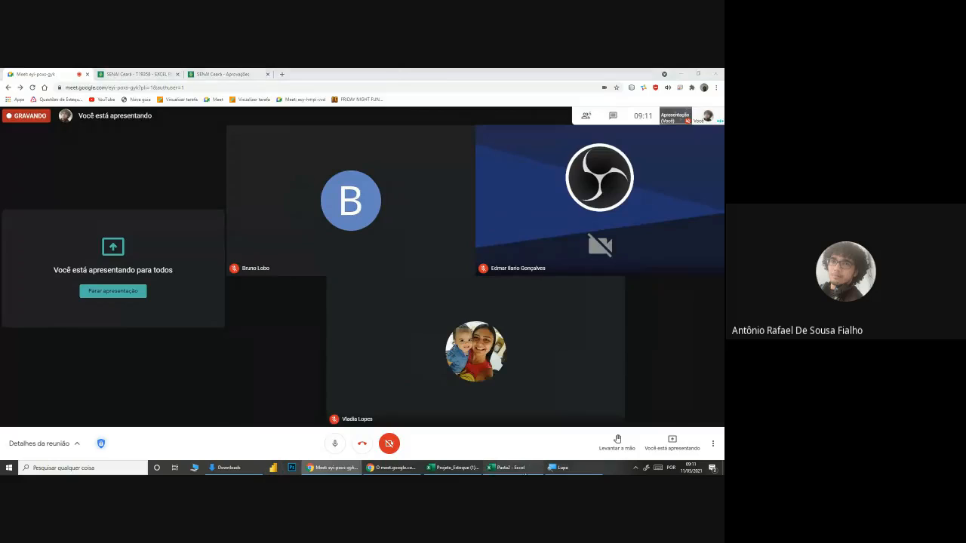
pyautogui.click(509, 467)
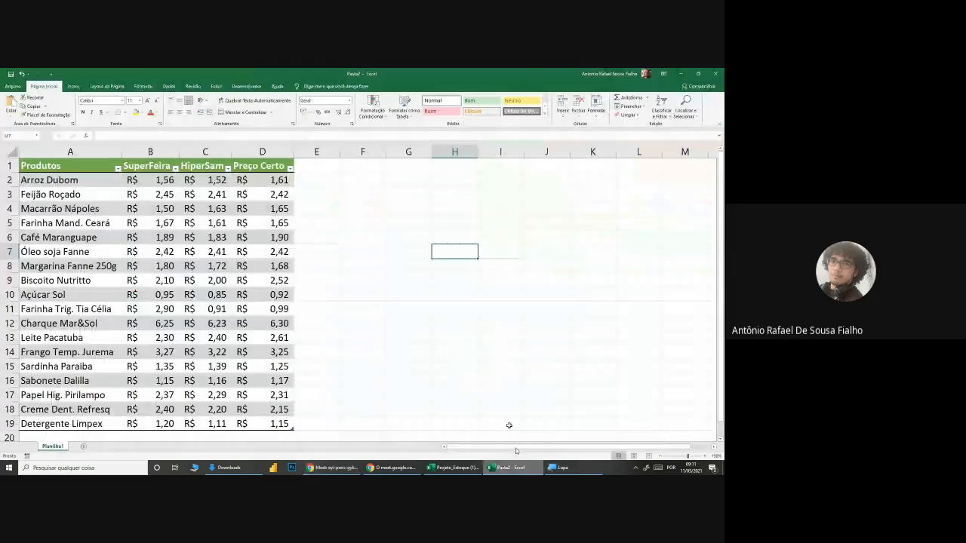
pyautogui.click(446, 190)
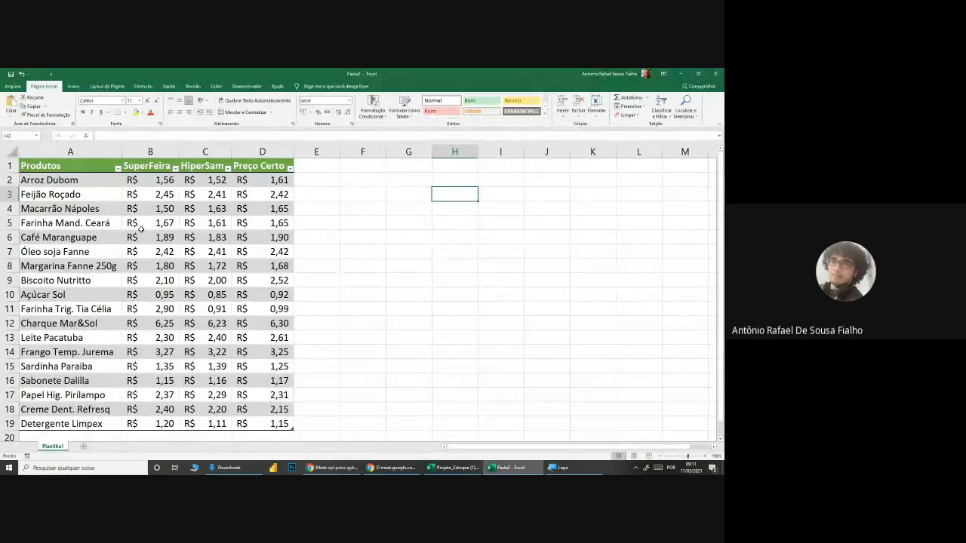
# Step: Magnify the screen to 200% and rename the product price table as TabProdutos
pyautogui.click(140, 228)
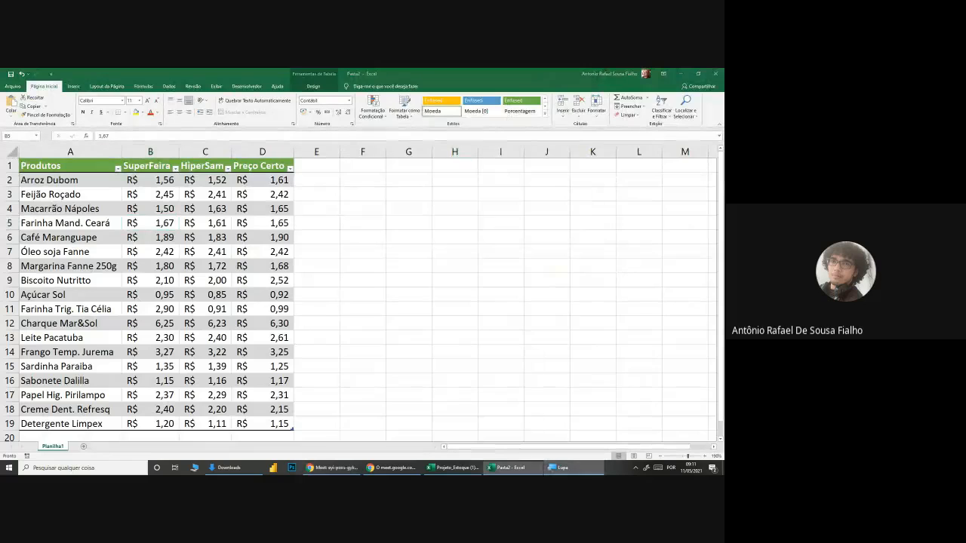
pyautogui.click(558, 468)
pyautogui.click(531, 431)
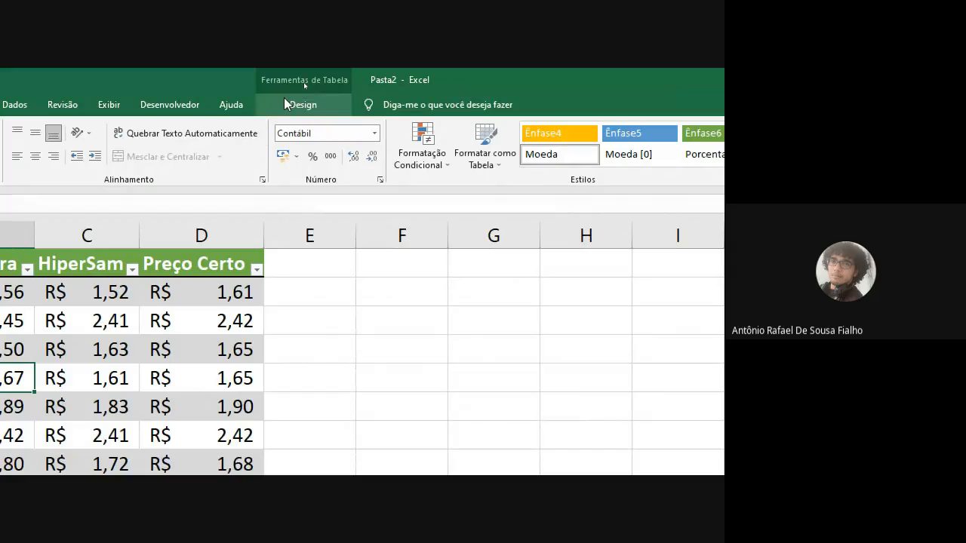
pyautogui.click(334, 100)
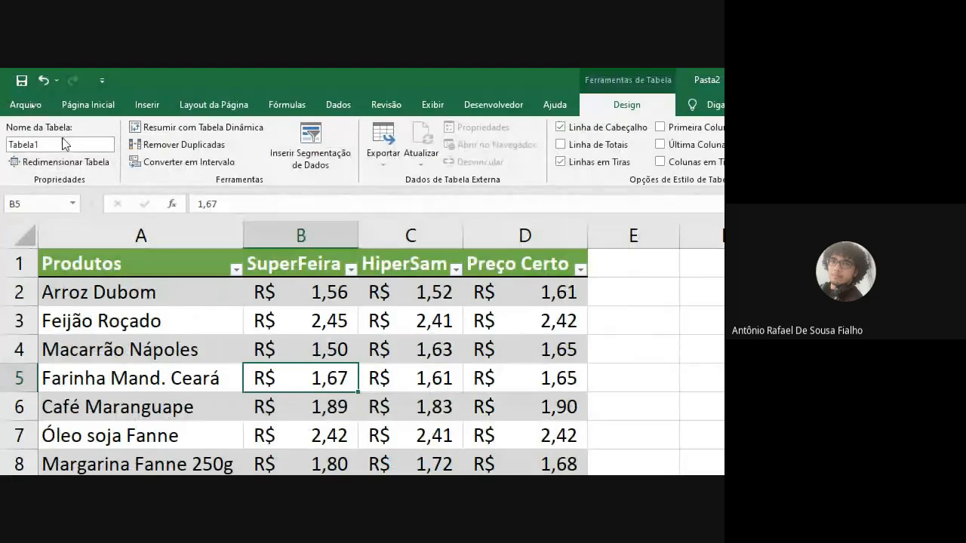
pyautogui.click(63, 144)
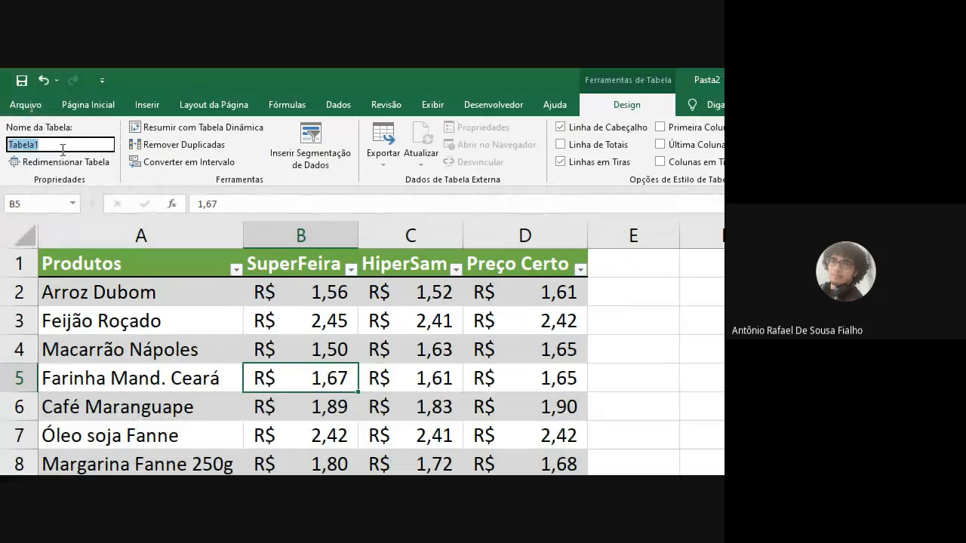
pyautogui.write('Tab')
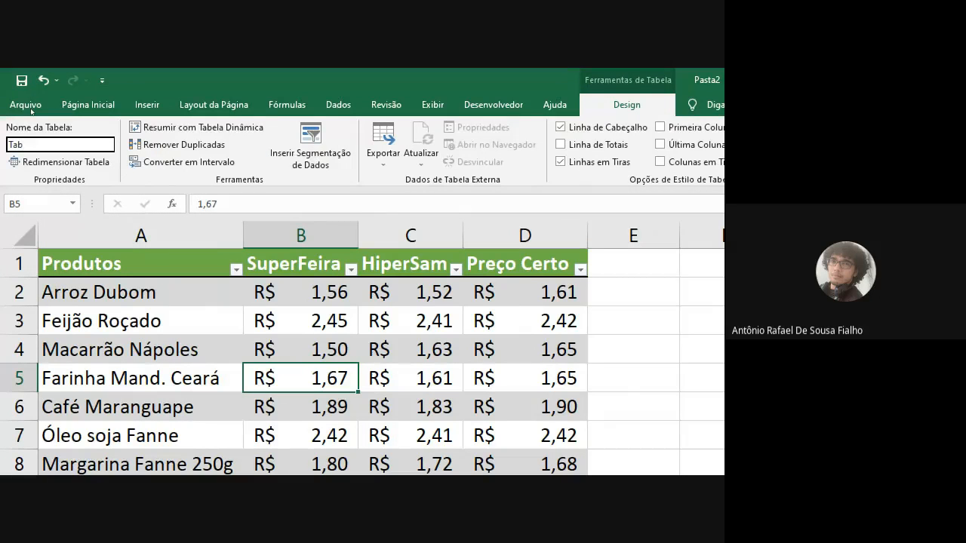
pyautogui.write('Produtos')
pyautogui.press('Return')
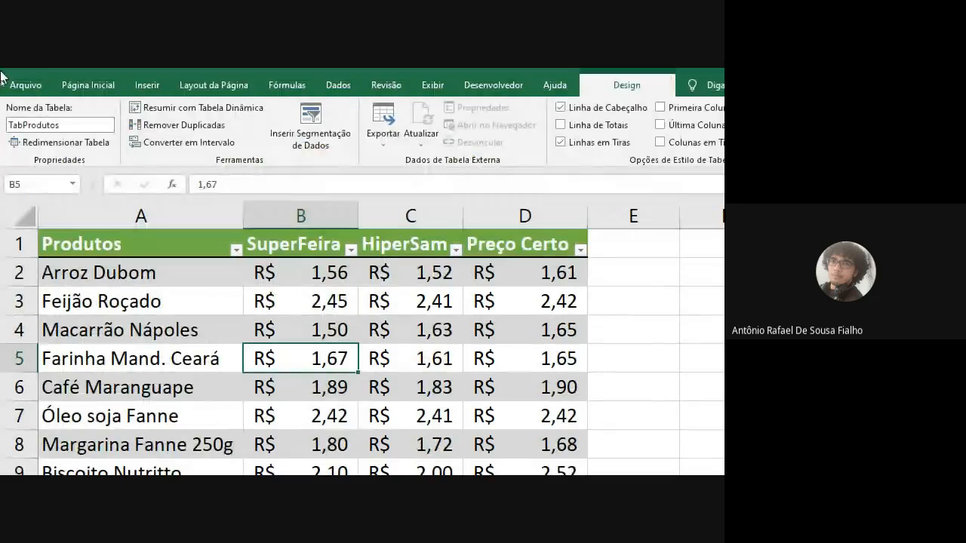
pyautogui.click(68, 123)
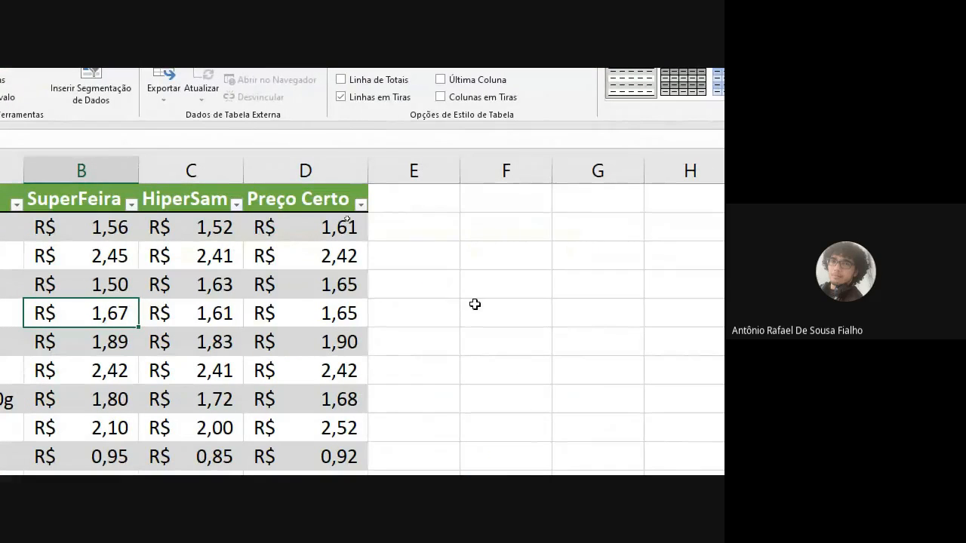
# Step: Return the screen magnification to 100% and minimise the Lupa window
pyautogui.click(474, 304)
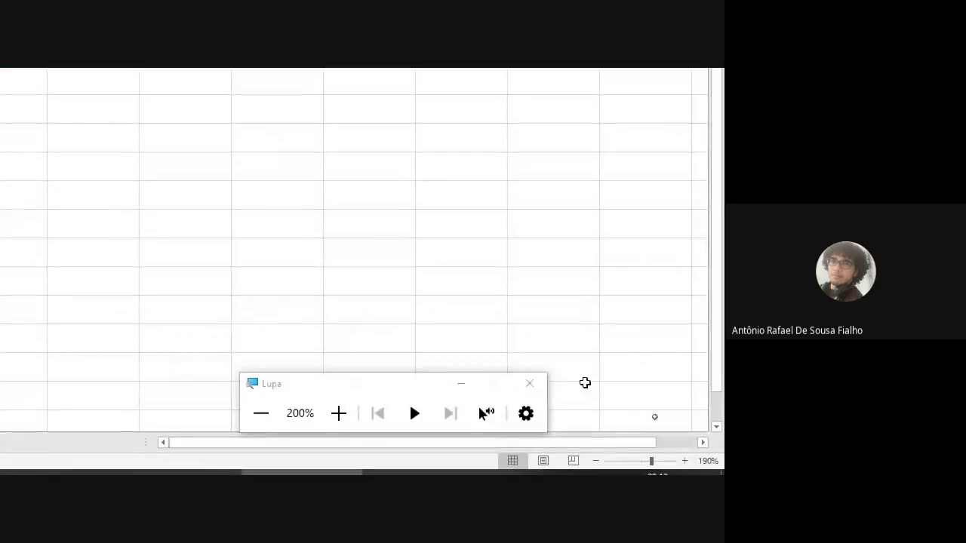
pyautogui.click(261, 412)
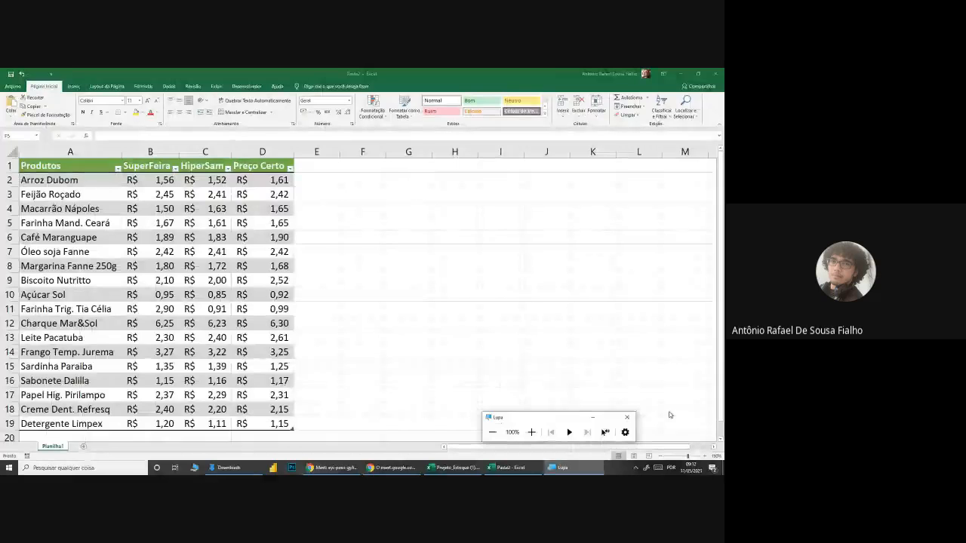
pyautogui.click(592, 417)
pyautogui.click(362, 309)
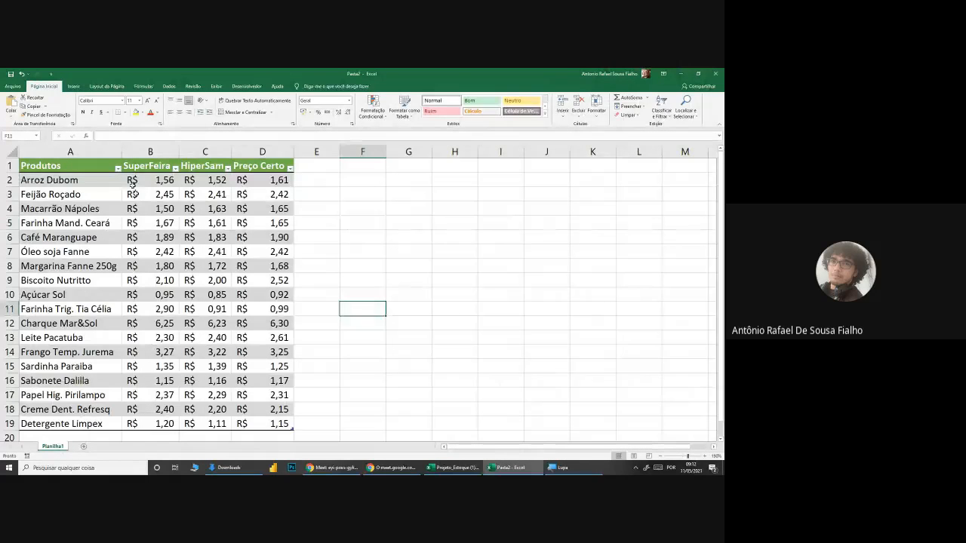
pyautogui.click(132, 179)
pyautogui.click(225, 194)
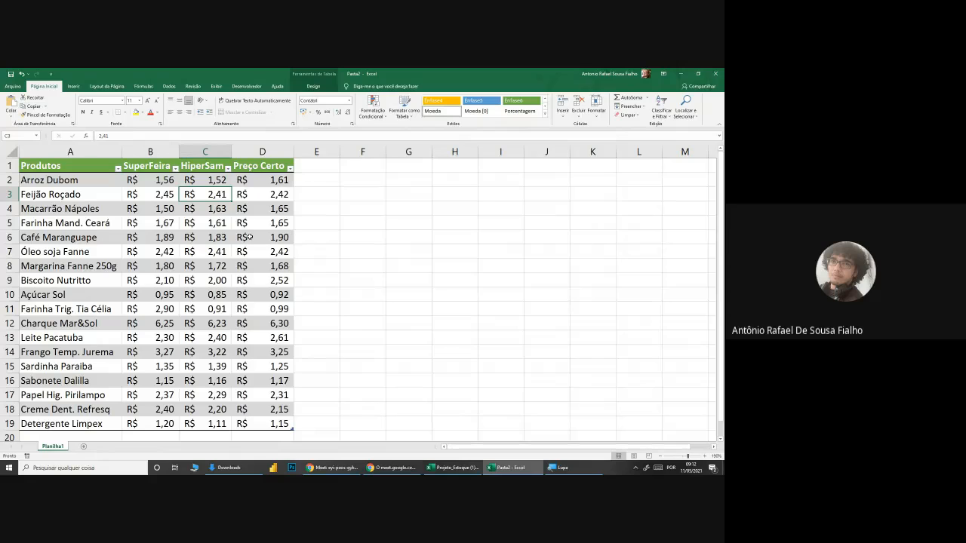
pyautogui.click(154, 180)
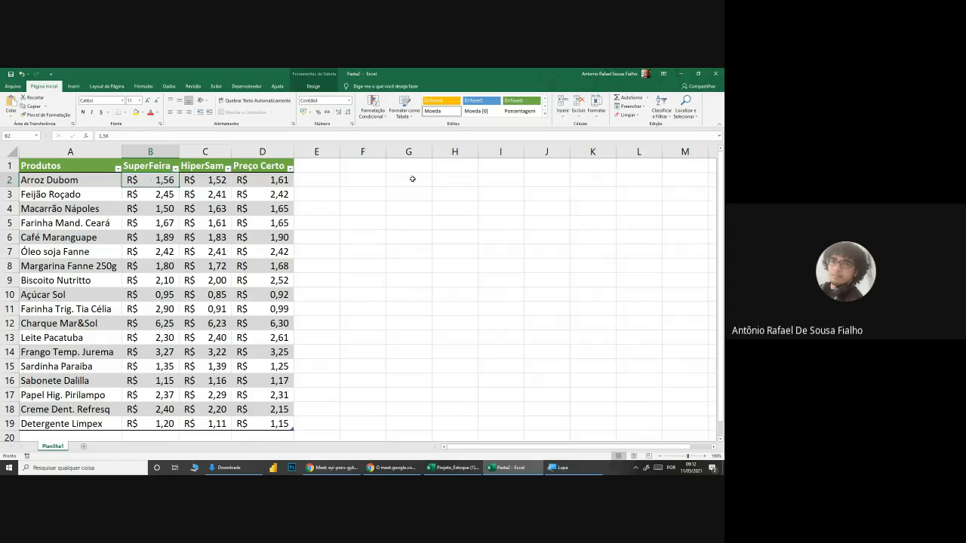
# Step: Enter the label Total SuperFeira in I2 and widen column I to fit it
pyautogui.click(492, 181)
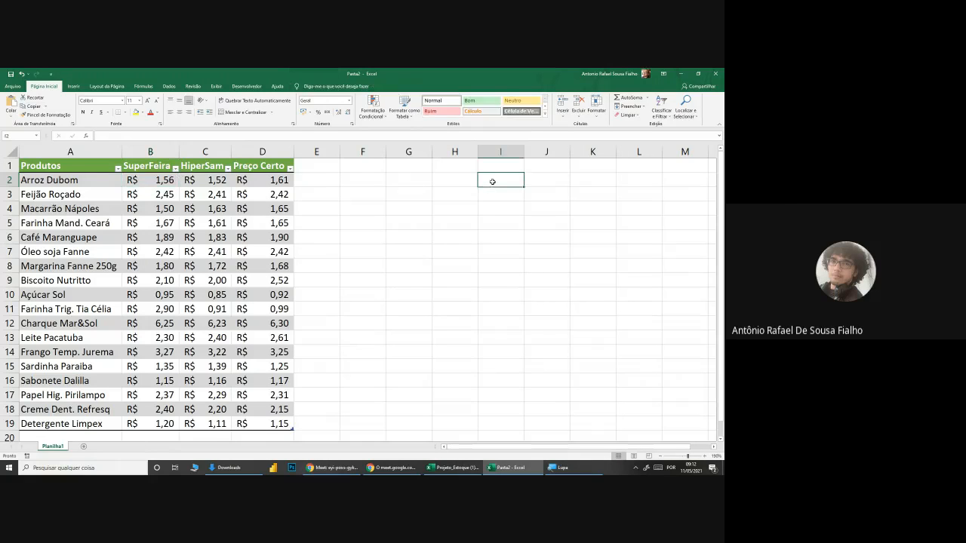
pyautogui.write('Total Sup')
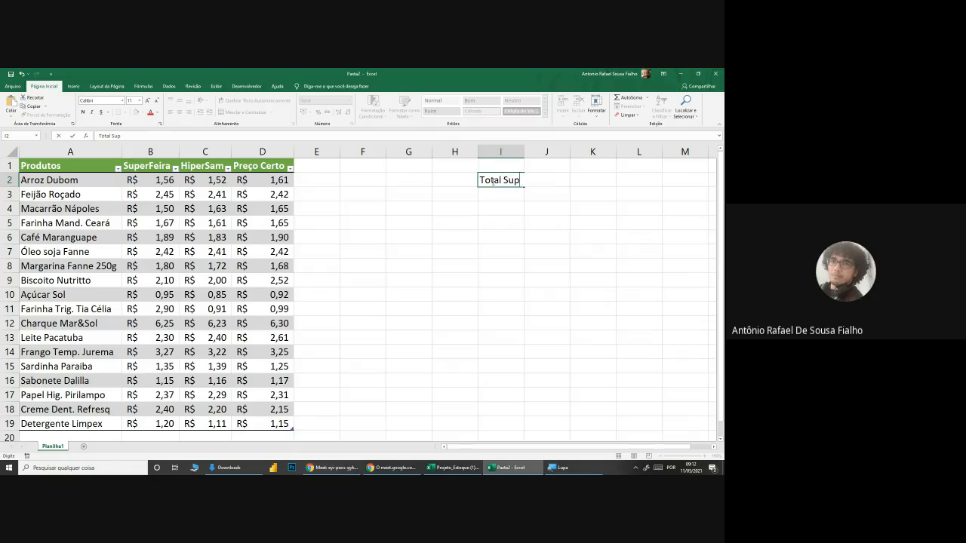
pyautogui.write('erFeira')
pyautogui.click(545, 222)
pyautogui.doubleClick(524, 152)
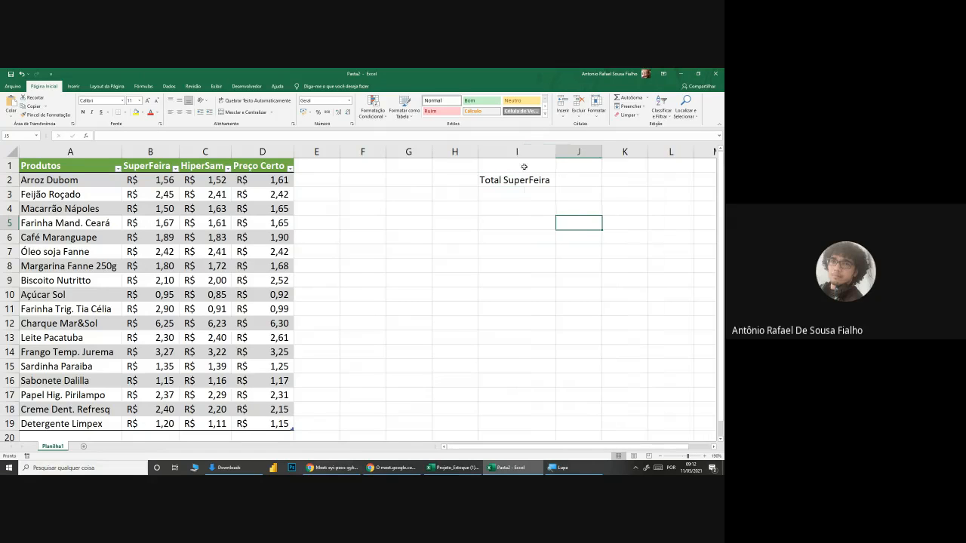
pyautogui.click(529, 198)
pyautogui.write('=SOMA(')
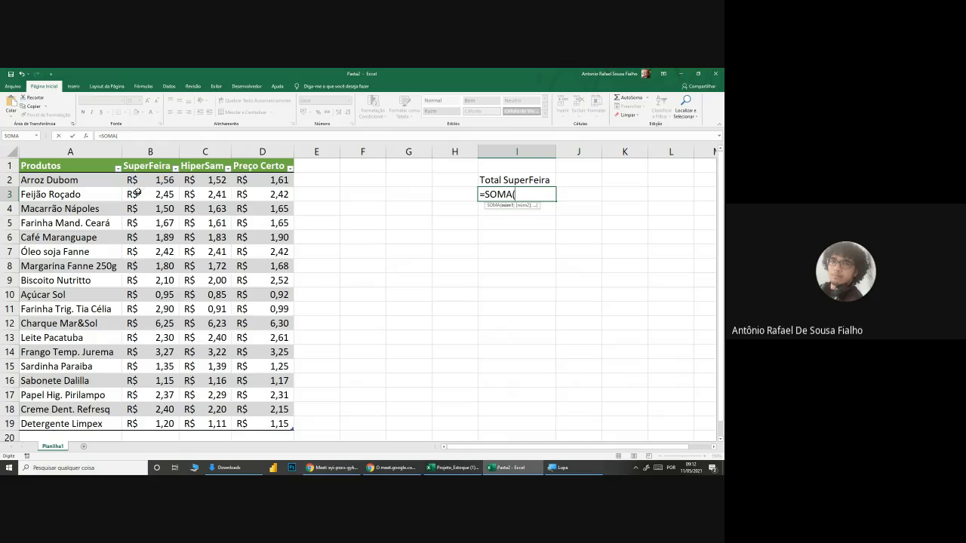
pyautogui.press('Escape')
# Step: Move the Total SuperFeira label from I2 up to I1
pyautogui.click(514, 178)
pyautogui.hotkey('ctrl', 'x')
pyautogui.click(515, 165)
pyautogui.hotkey('ctrl', 'v')
pyautogui.click(516, 183)
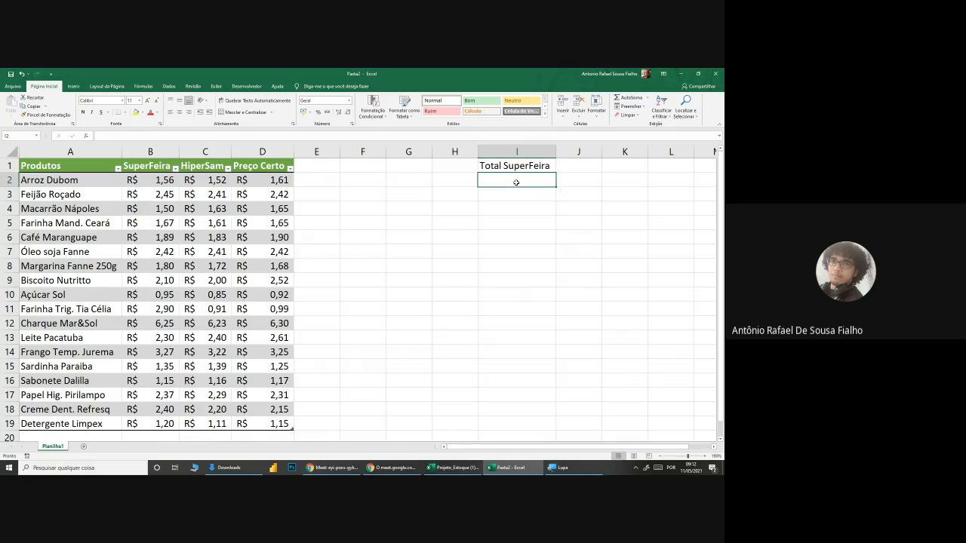
pyautogui.write('=soma')
pyautogui.press('Tab')
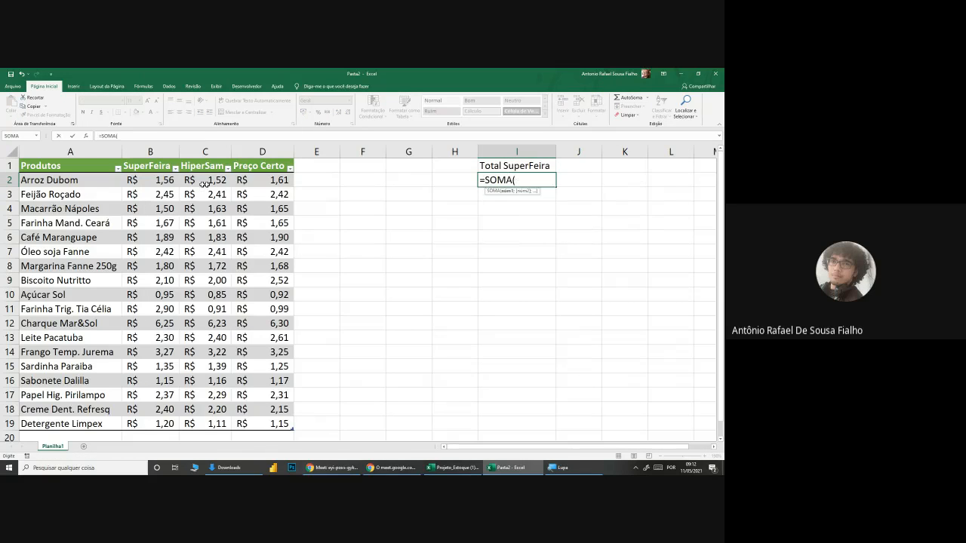
pyautogui.click(155, 180)
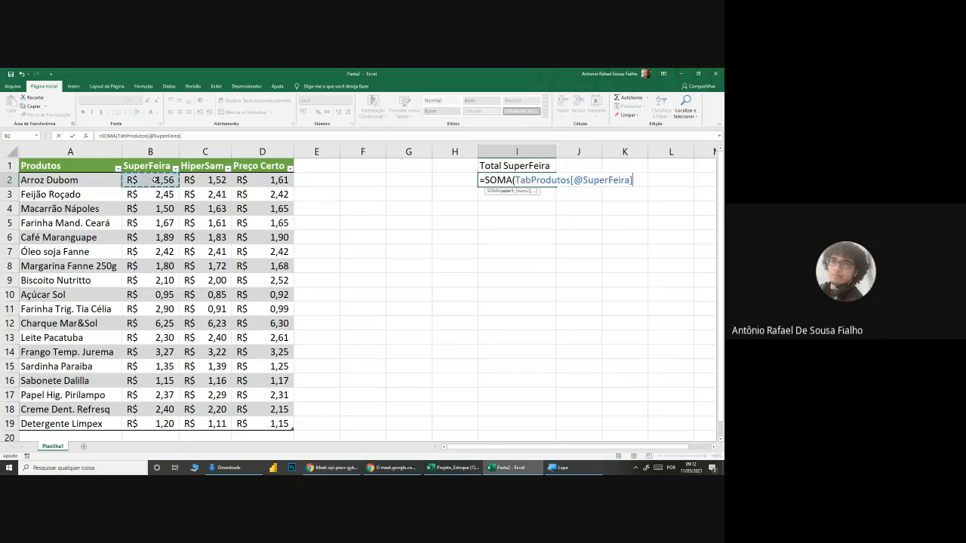
pyautogui.write(')')
pyautogui.moveTo(515, 180); pyautogui.dragTo(571, 180)
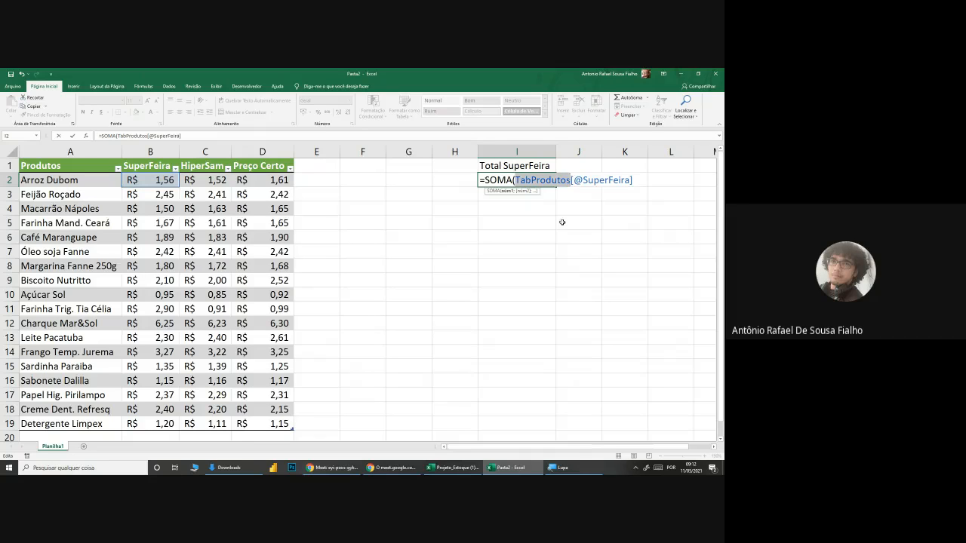
pyautogui.moveTo(574, 180); pyautogui.dragTo(631, 181)
pyautogui.click(637, 179)
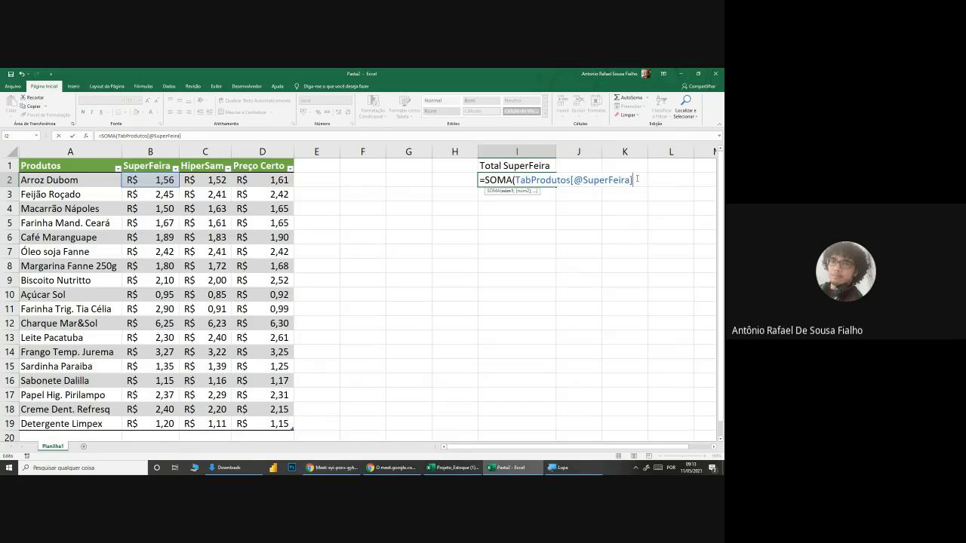
pyautogui.moveTo(637, 179); pyautogui.dragTo(521, 181)
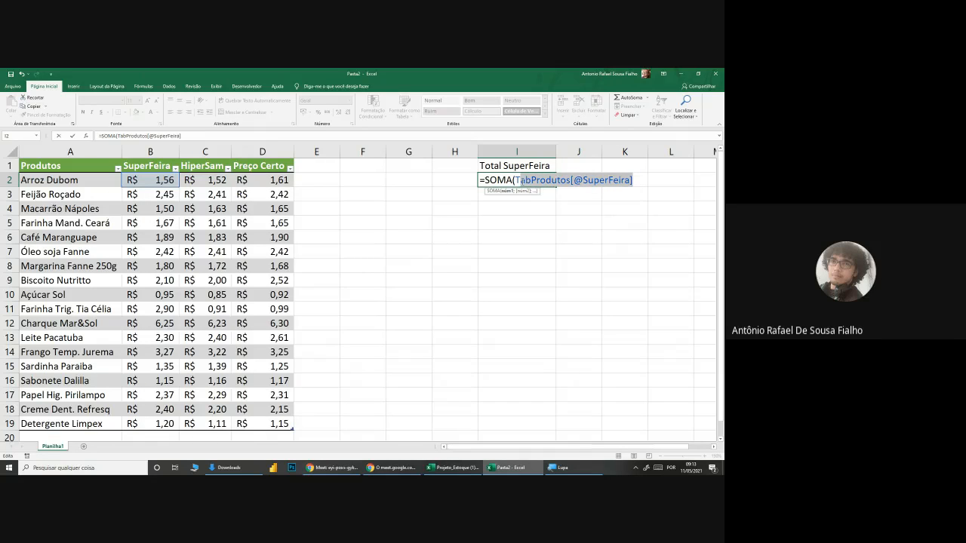
pyautogui.click(586, 179)
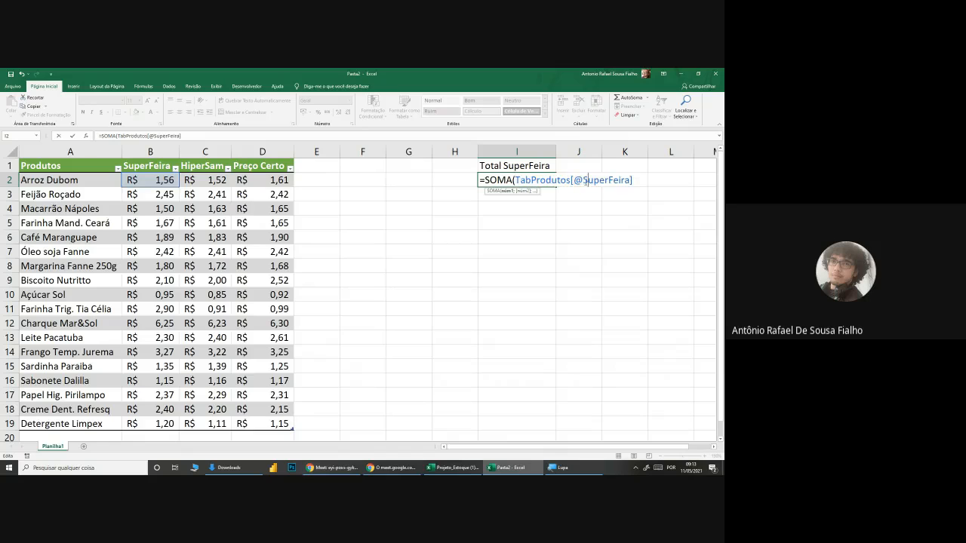
pyautogui.moveTo(586, 180); pyautogui.dragTo(629, 180)
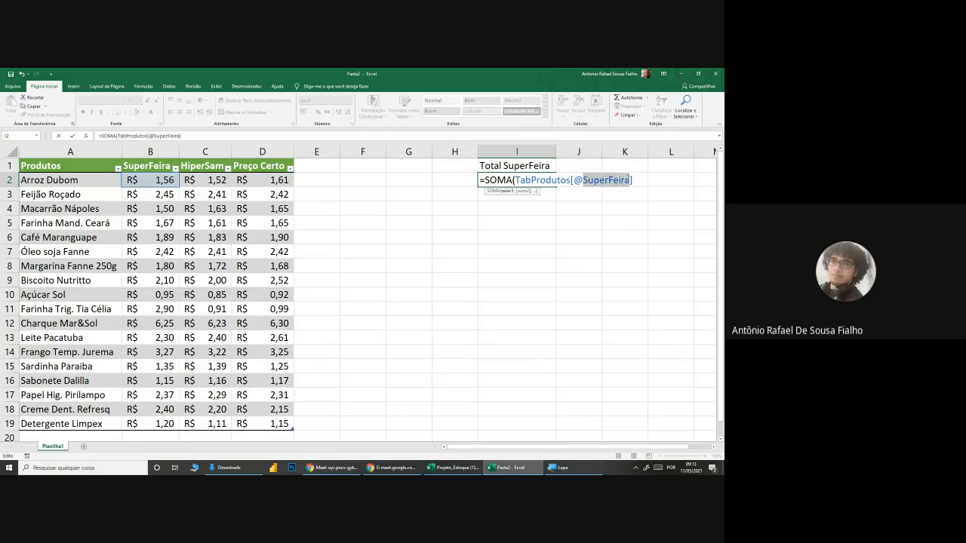
pyautogui.click(618, 180)
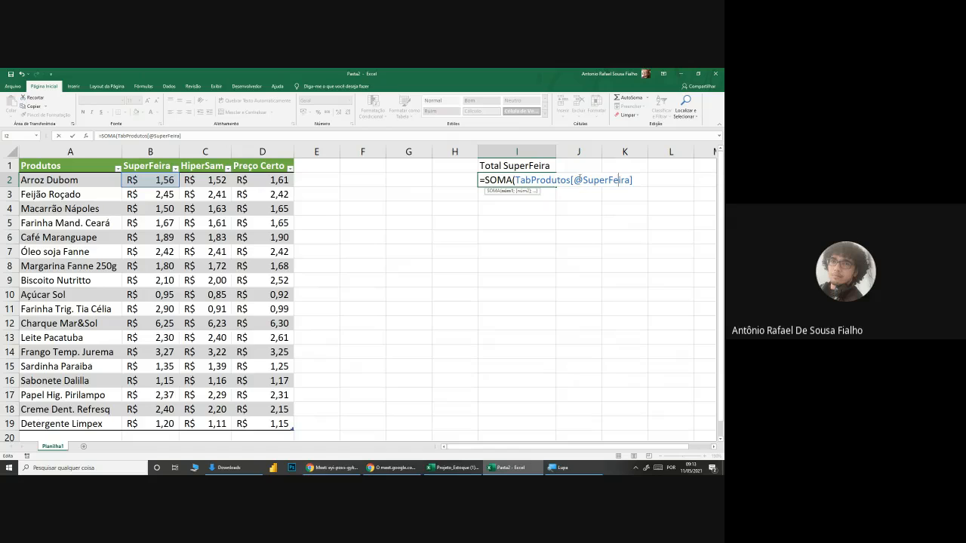
pyautogui.moveTo(582, 180); pyautogui.dragTo(575, 180)
pyautogui.moveTo(480, 182); pyautogui.dragTo(635, 180)
pyautogui.click(573, 180)
pyautogui.moveTo(586, 180); pyautogui.dragTo(631, 181)
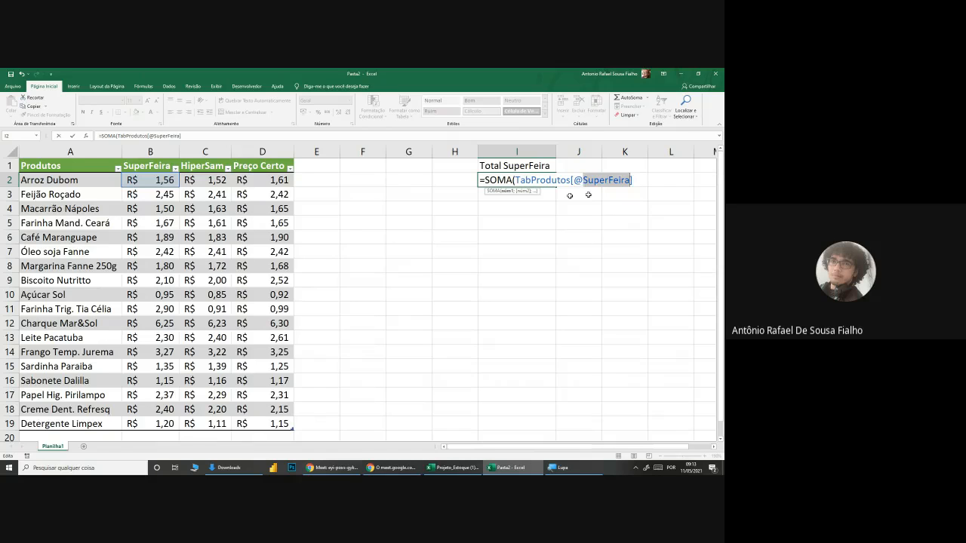
pyautogui.moveTo(574, 181); pyautogui.dragTo(630, 180)
pyautogui.moveTo(516, 180); pyautogui.dragTo(631, 180)
pyautogui.click(637, 180)
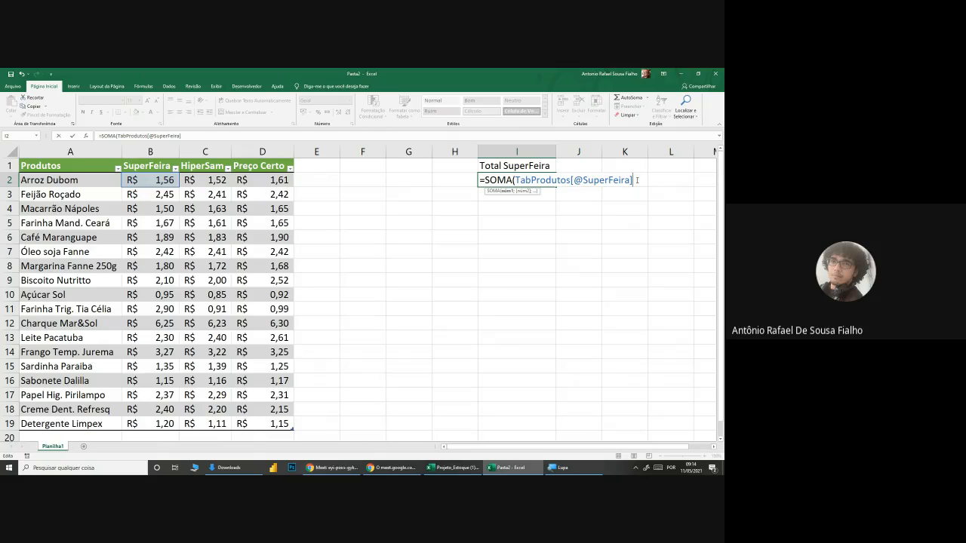
pyautogui.moveTo(636, 180); pyautogui.dragTo(575, 185)
pyautogui.press('BackSpace')
pyautogui.press('BackSpace')
pyautogui.press('BackSpace')
pyautogui.press('BackSpace')
pyautogui.press('BackSpace')
pyautogui.press('BackSpace')
pyautogui.press('BackSpace')
pyautogui.press('BackSpace')
pyautogui.press('BackSpace')
pyautogui.press('BackSpace')
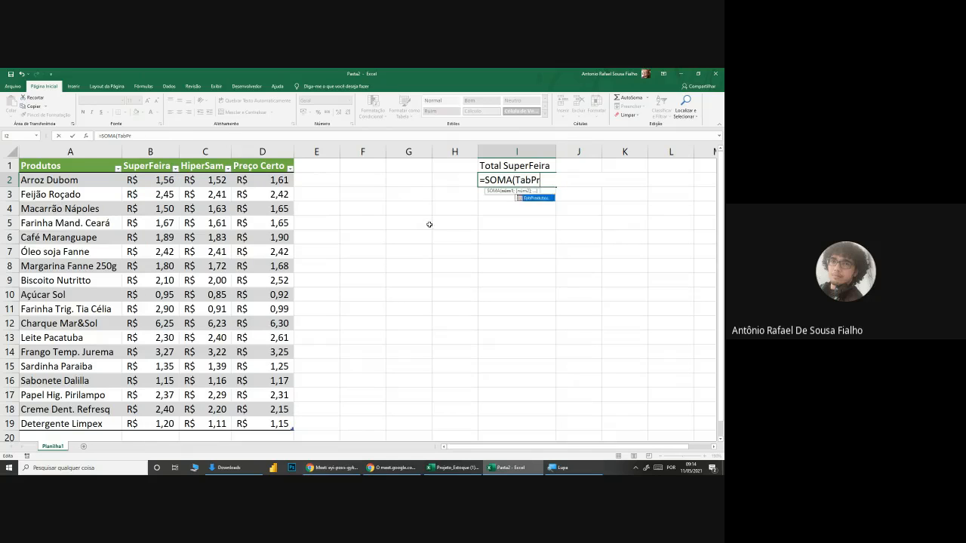
pyautogui.press('BackSpace')
pyautogui.press('BackSpace')
pyautogui.press('BackSpace')
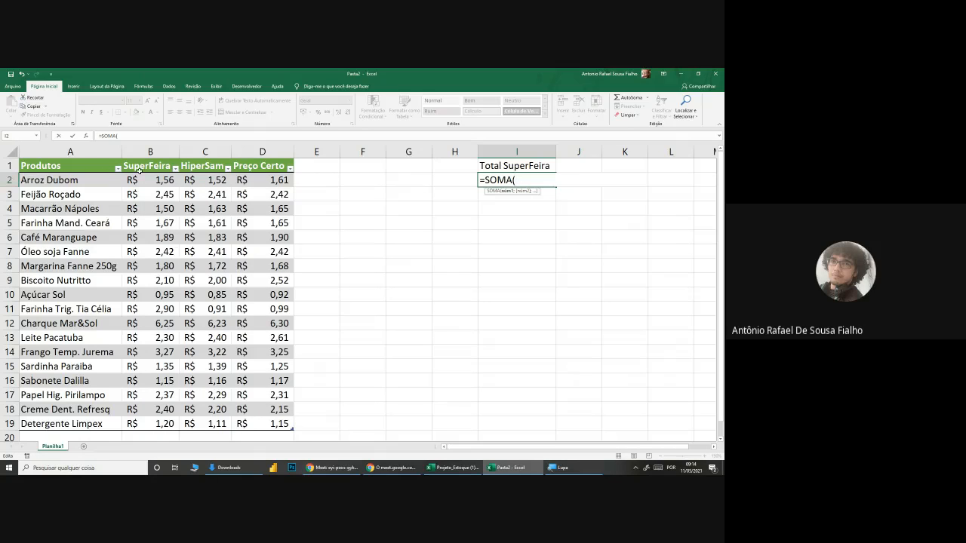
# Step: Try B7 and B2 as the SOMA argument, settle on the SuperFeira prices B2:B19 as TabProdutos[SuperFeira], and close the parenthesis
pyautogui.click(142, 252)
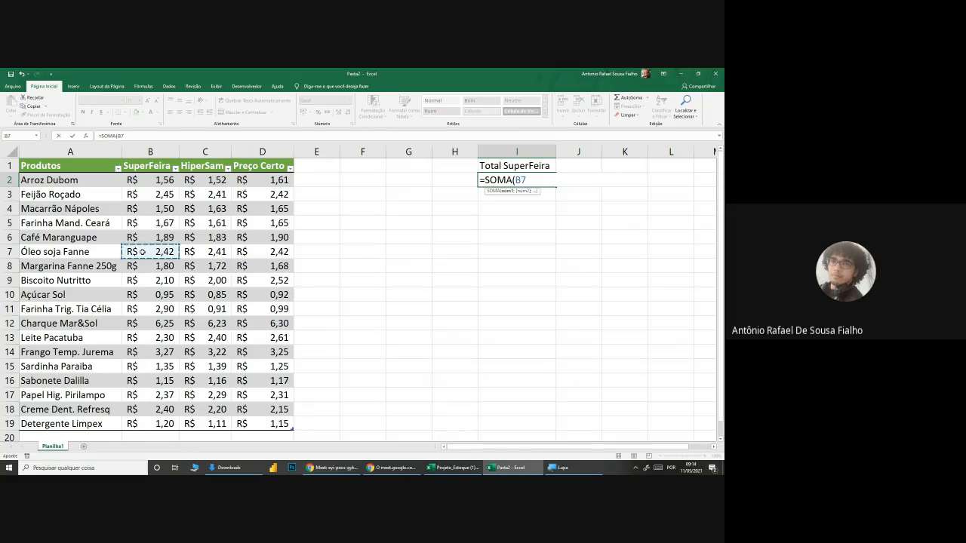
pyautogui.moveTo(513, 180); pyautogui.dragTo(530, 179)
pyautogui.click(161, 178)
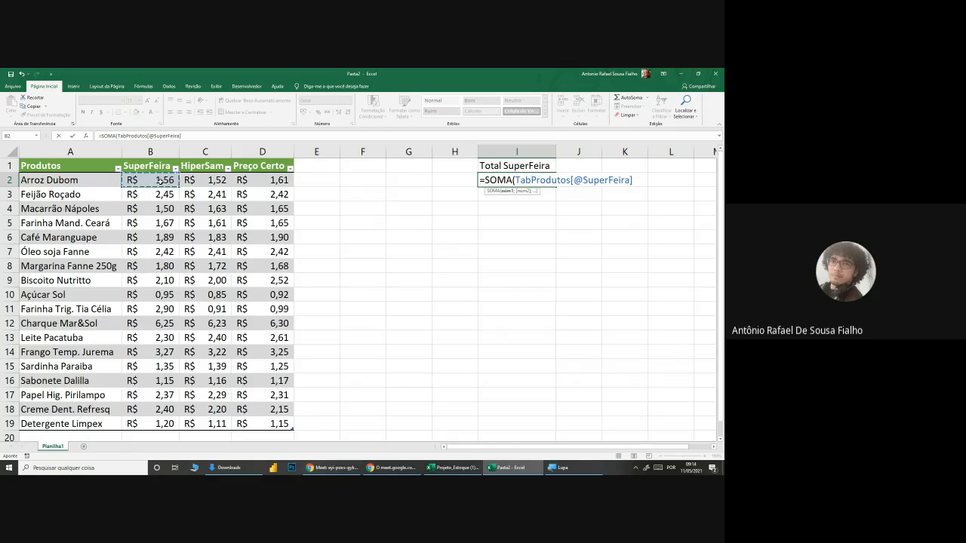
pyautogui.moveTo(156, 180); pyautogui.dragTo(172, 424)
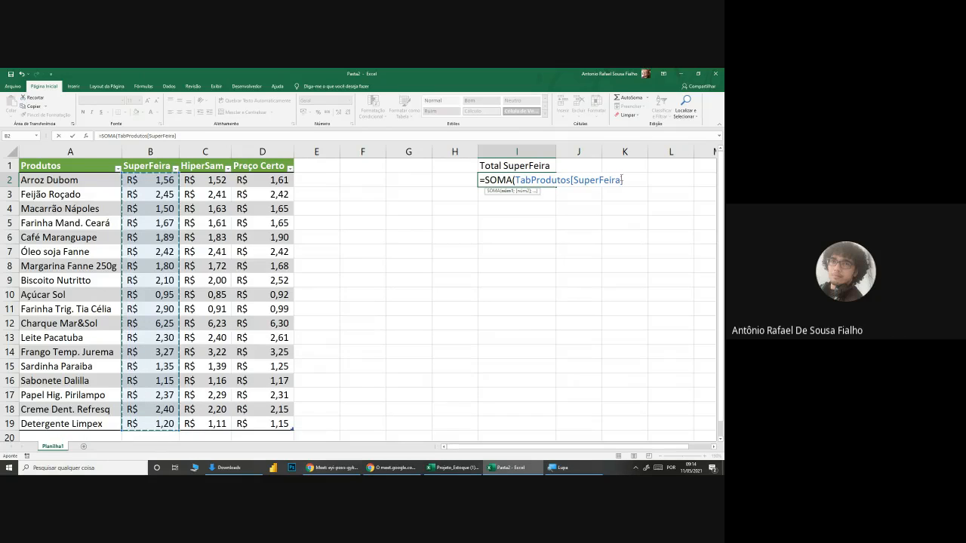
pyautogui.write(')')
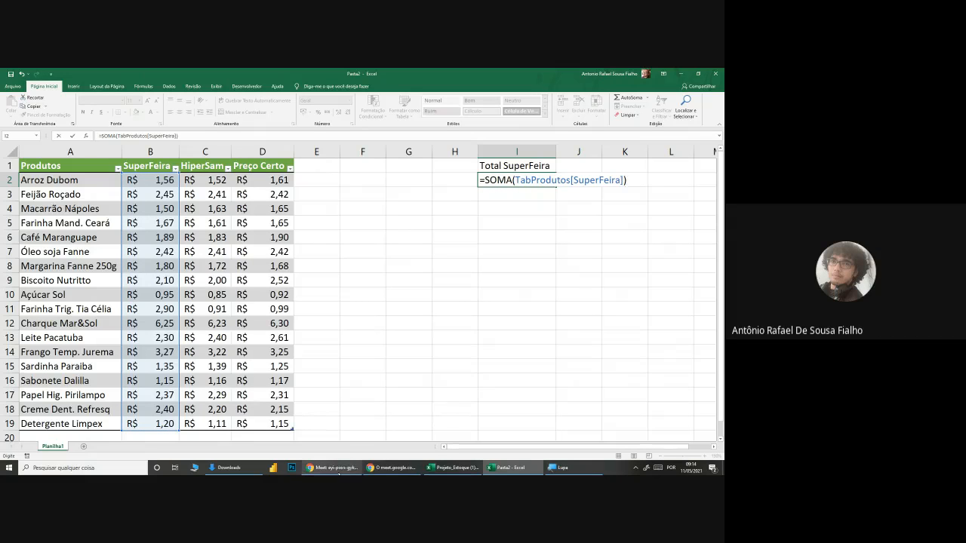
# Step: Switch to the Google Meet call, check its chat messages, and return to the Pasta2 workbook in Excel
pyautogui.click(337, 469)
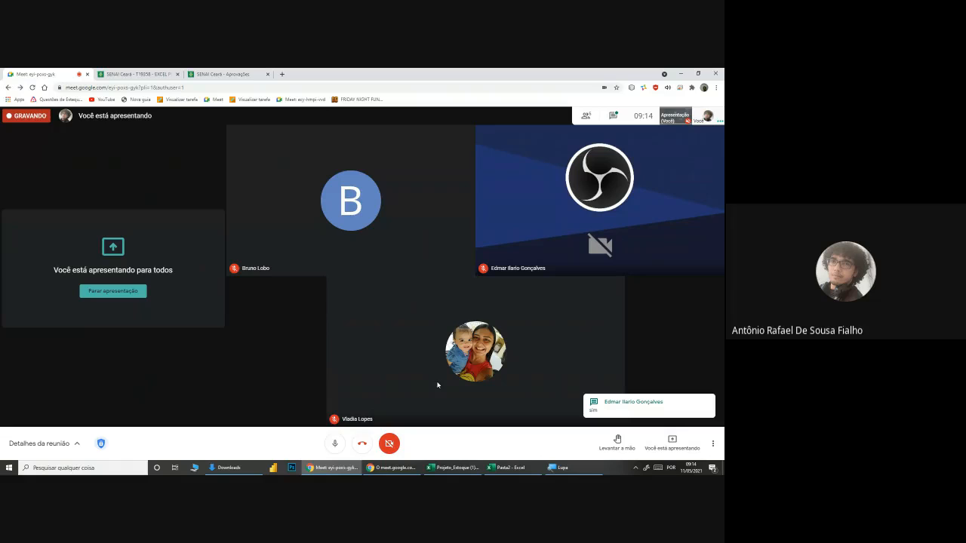
pyautogui.click(614, 114)
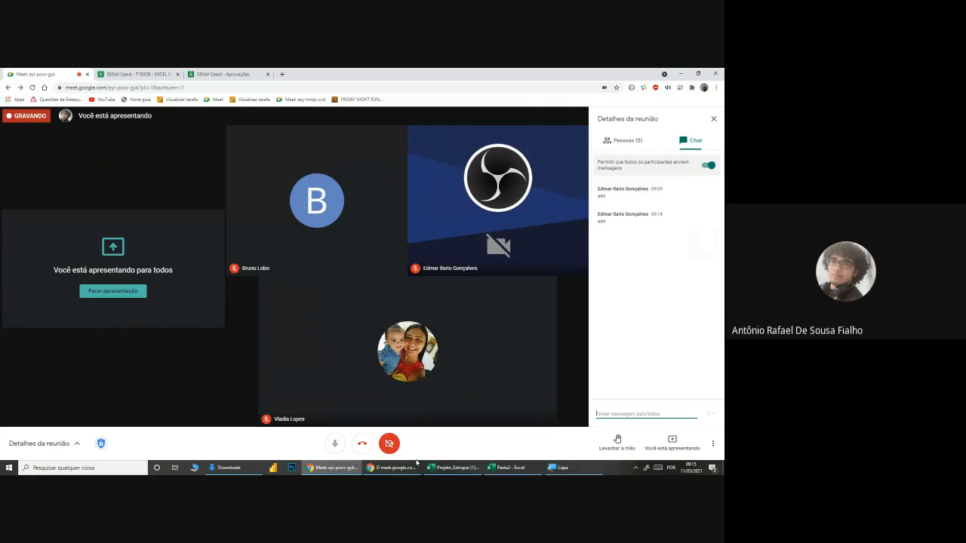
pyautogui.click(507, 468)
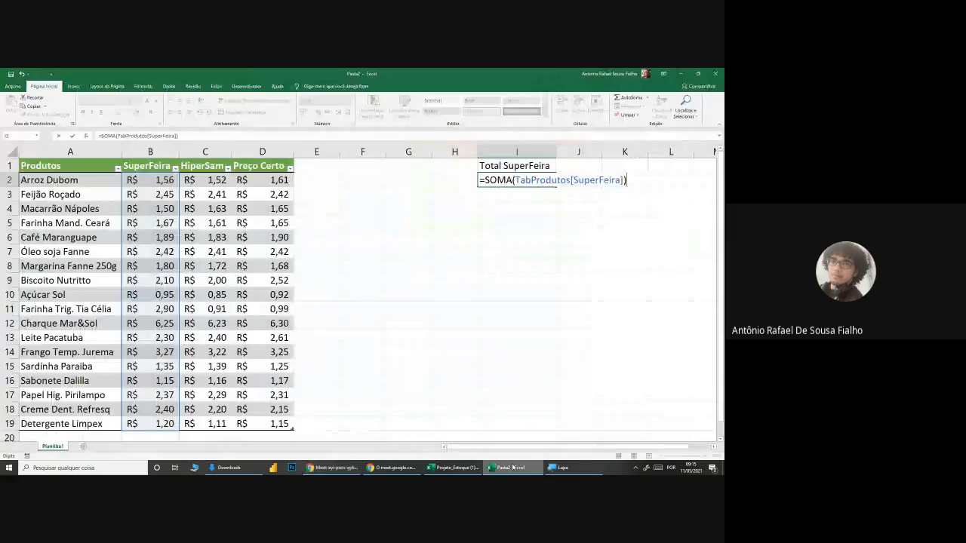
# Step: Replace the SOMA argument in I2 with the suggested table name TabProdutos, magnifying the screen to 200%
pyautogui.moveTo(624, 180); pyautogui.dragTo(516, 182)
pyautogui.press('BackSpace')
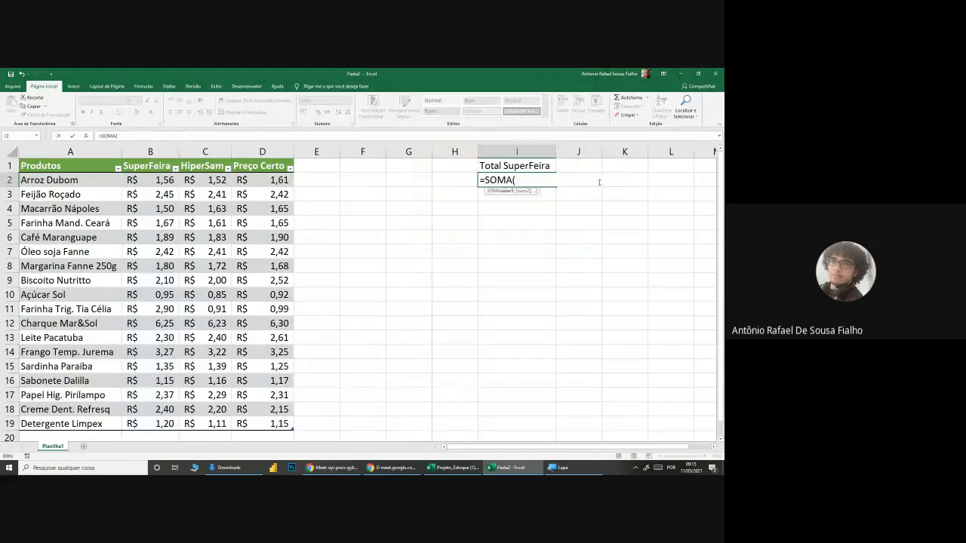
pyautogui.write('tab')
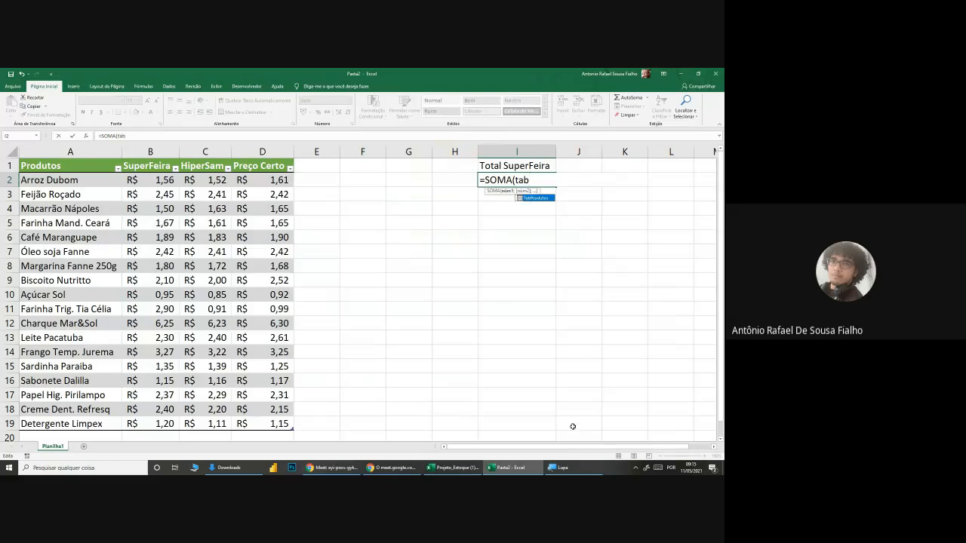
pyautogui.click(562, 467)
pyautogui.click(531, 431)
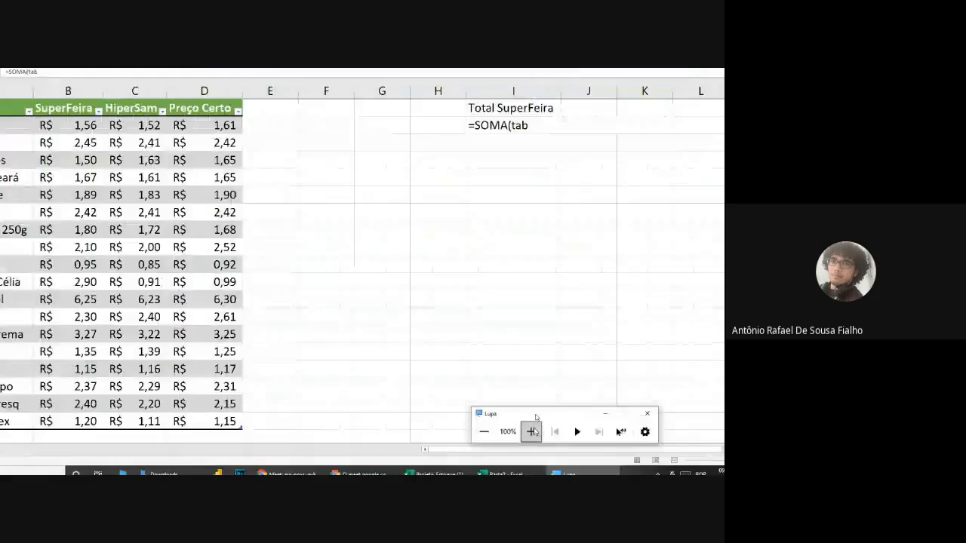
pyautogui.click(527, 126)
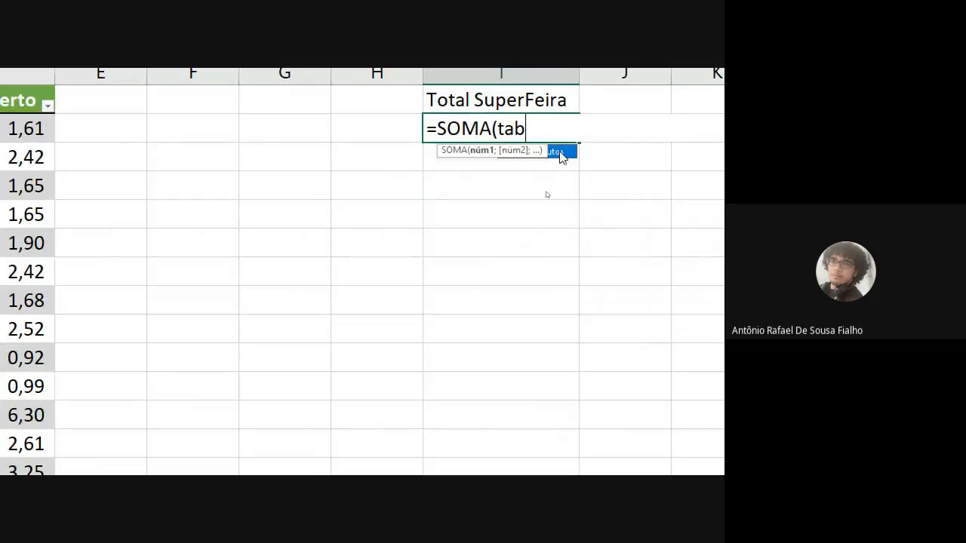
pyautogui.doubleClick(562, 153)
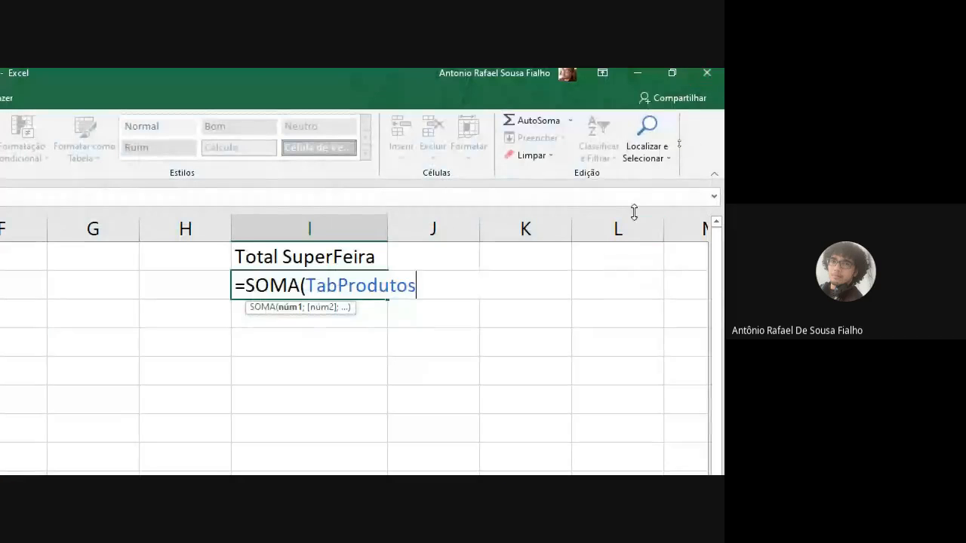
# Step: Open a bracket after TabProdutos, look through the suggested table items, and insert the SuperFeira column
pyautogui.write('[')
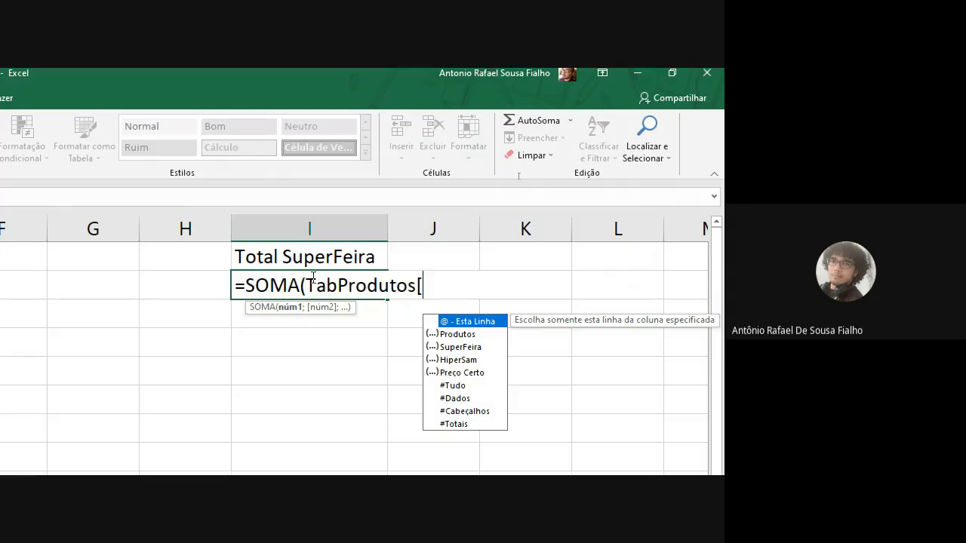
pyautogui.click(468, 337)
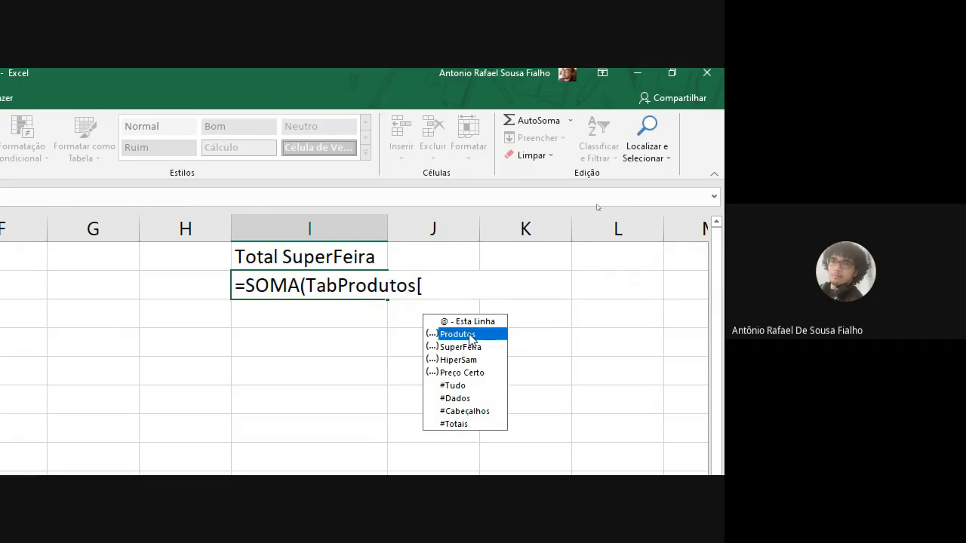
pyautogui.click(470, 348)
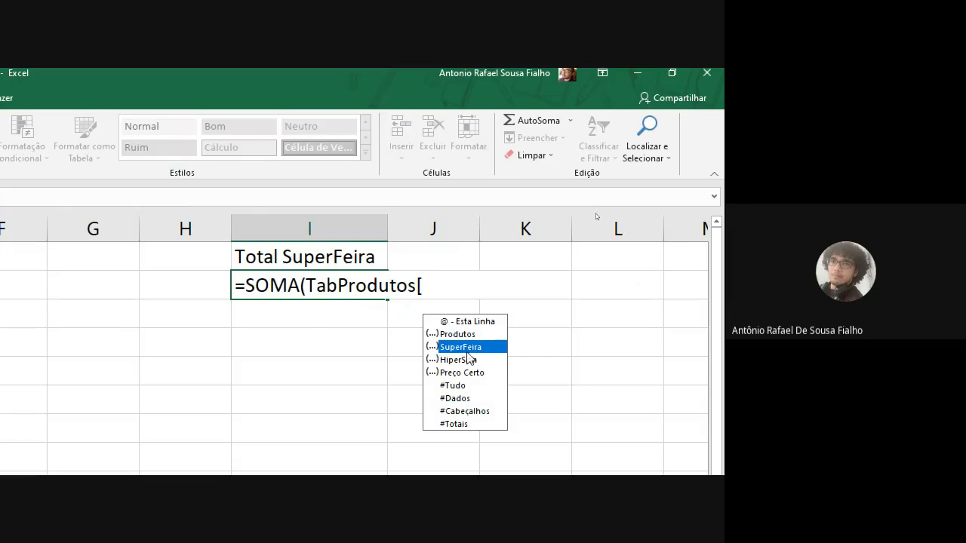
pyautogui.click(461, 361)
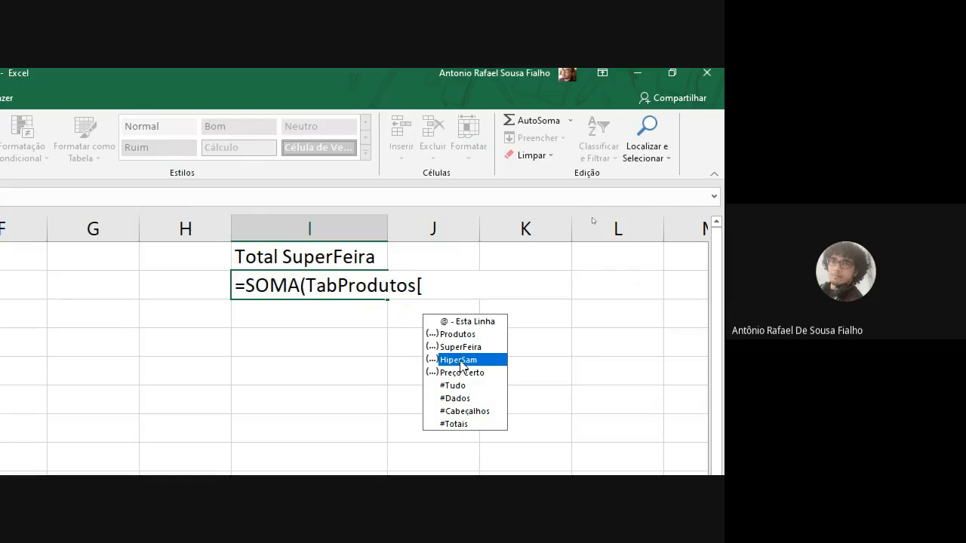
pyautogui.click(462, 374)
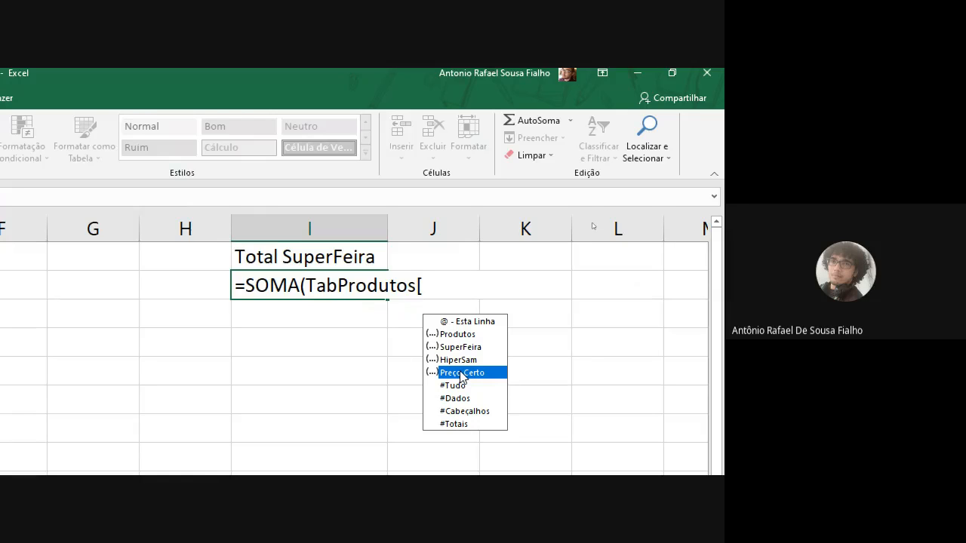
pyautogui.click(462, 322)
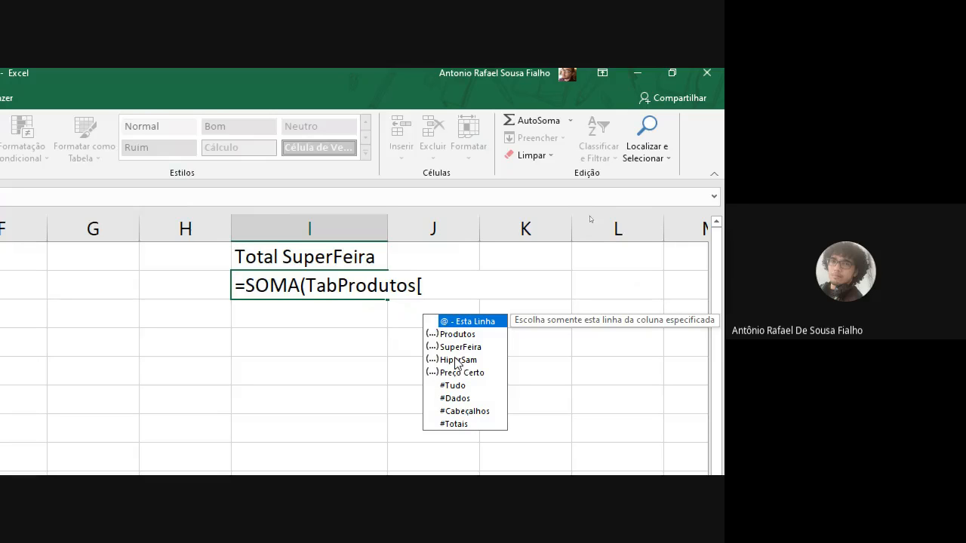
pyautogui.click(458, 386)
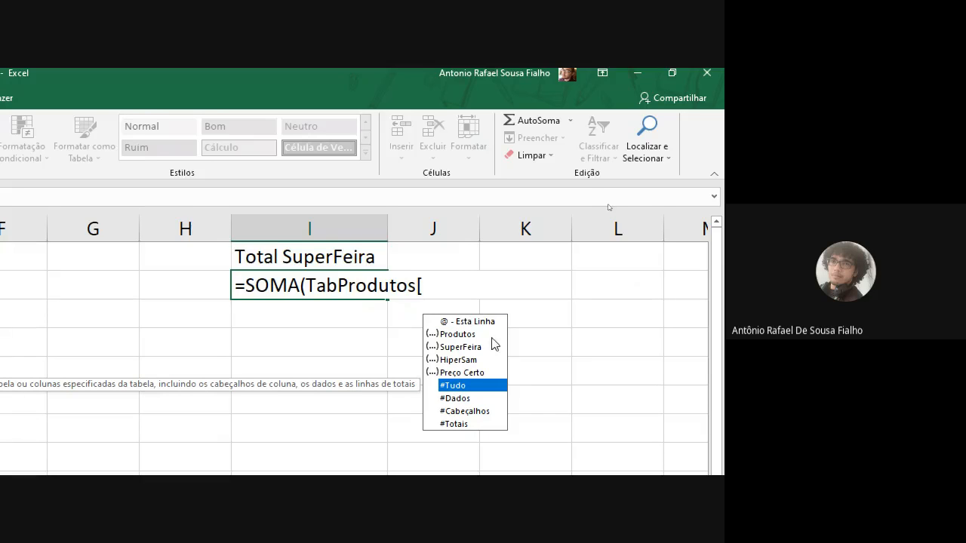
pyautogui.doubleClick(462, 347)
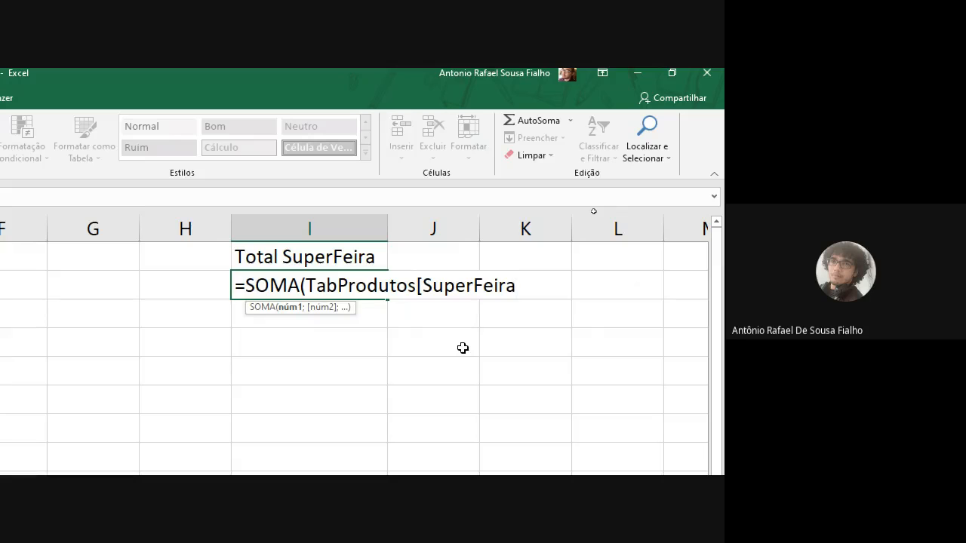
# Step: Complete and enter =SOMA(TabProdutos[SuperFeira]) in I2, returning the screen magnification to 100%
pyautogui.write('])')
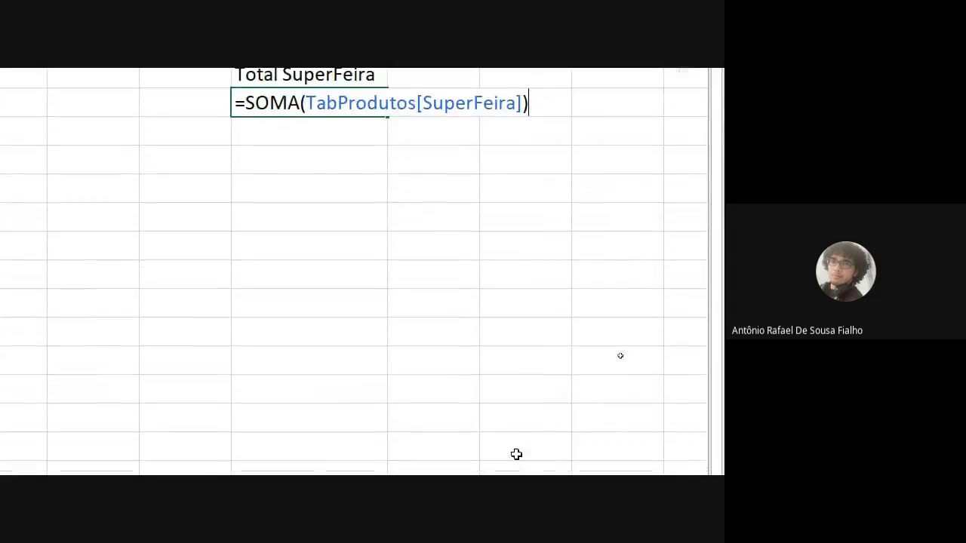
pyautogui.click(261, 454)
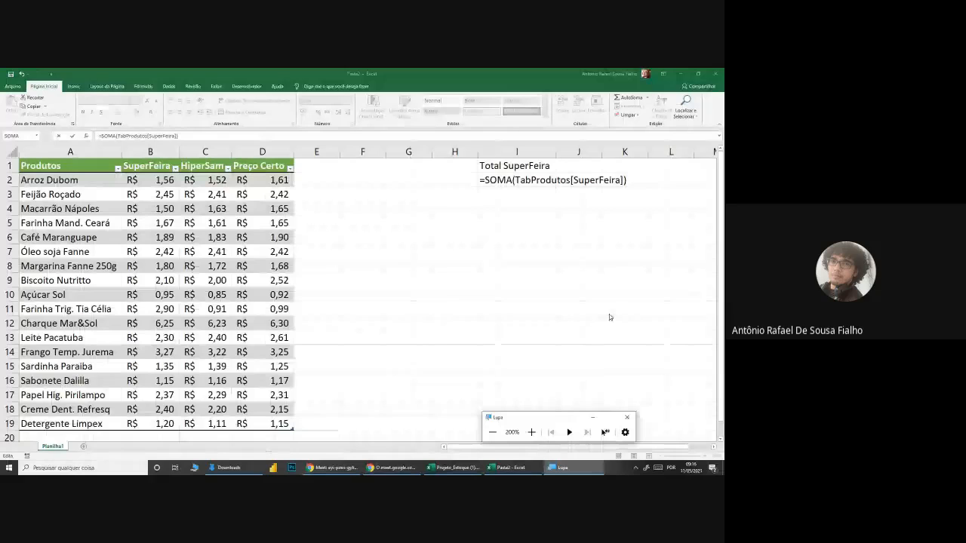
pyautogui.click(628, 180)
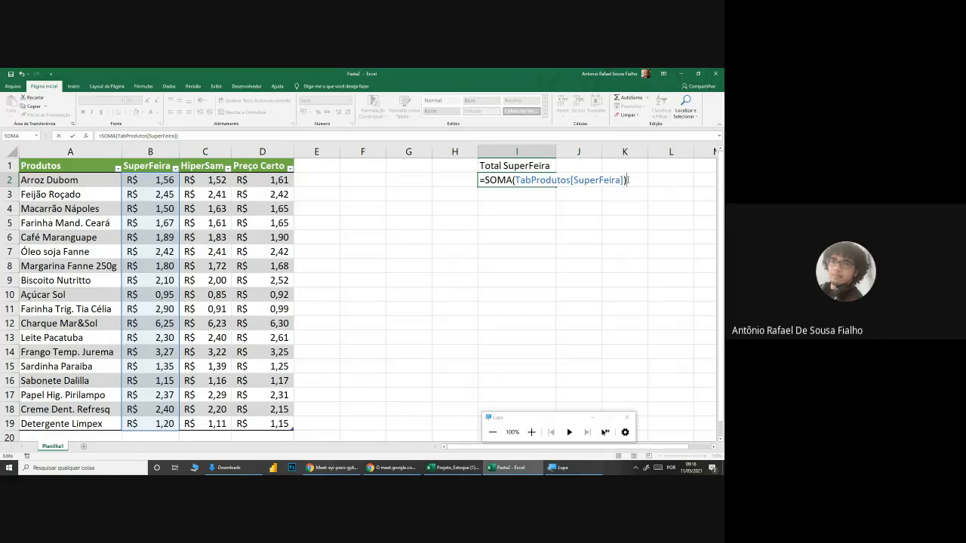
pyautogui.press('Return')
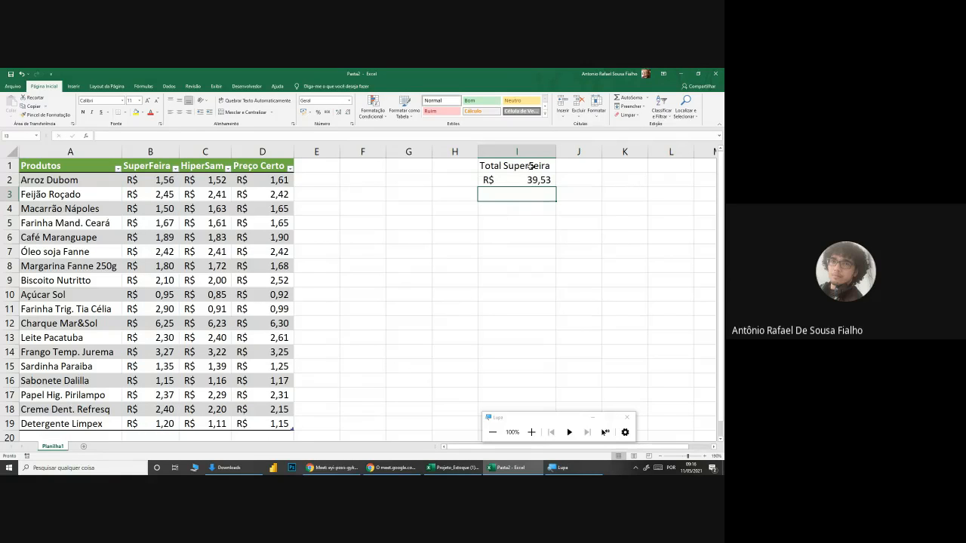
# Step: Examine the structured reference inside the SOMA formula in I2
pyautogui.doubleClick(513, 179)
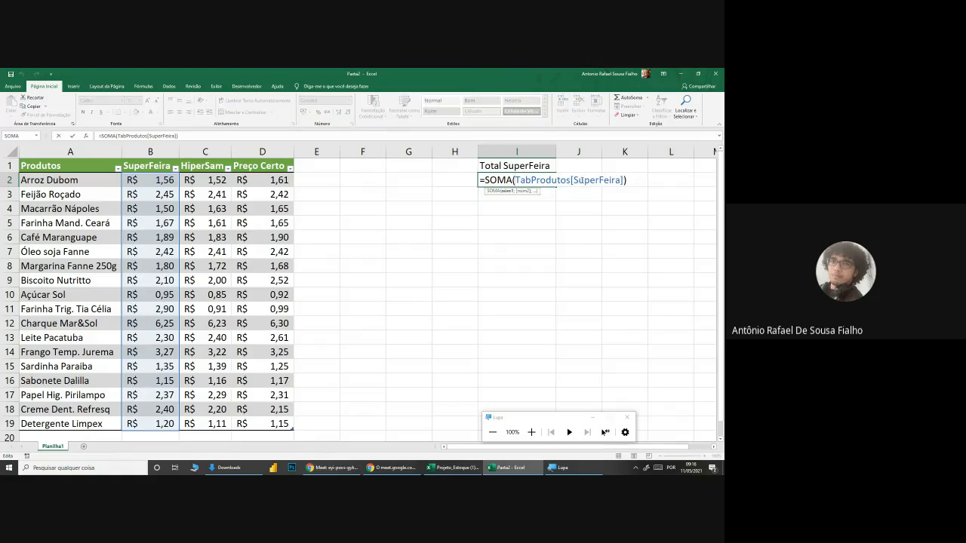
pyautogui.press('Return')
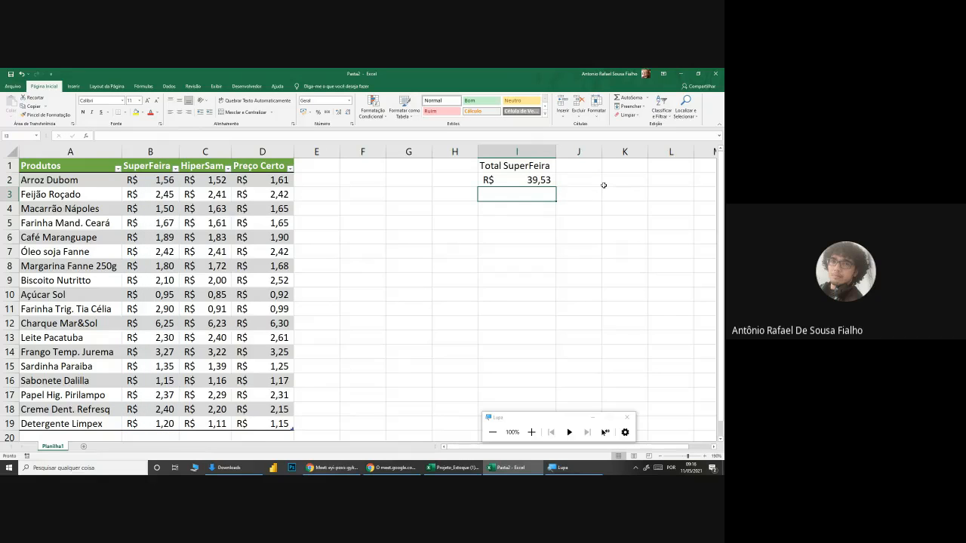
pyautogui.click(598, 183)
pyautogui.write('=')
pyautogui.press('BackSpace')
pyautogui.press('Return')
# Step: Enter =SOMA(TabProdutos[HiperSam]) in I3 using the suggested function, table and column names
pyautogui.press('Left')
pyautogui.write('=soma')
pyautogui.press('Tab')
pyautogui.write('ta')
pyautogui.press('Tab')
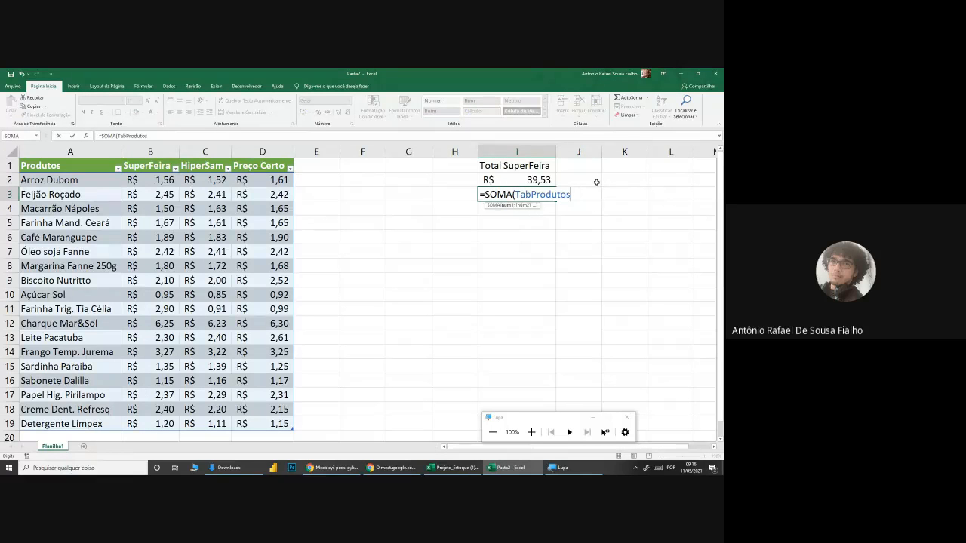
pyautogui.write('[')
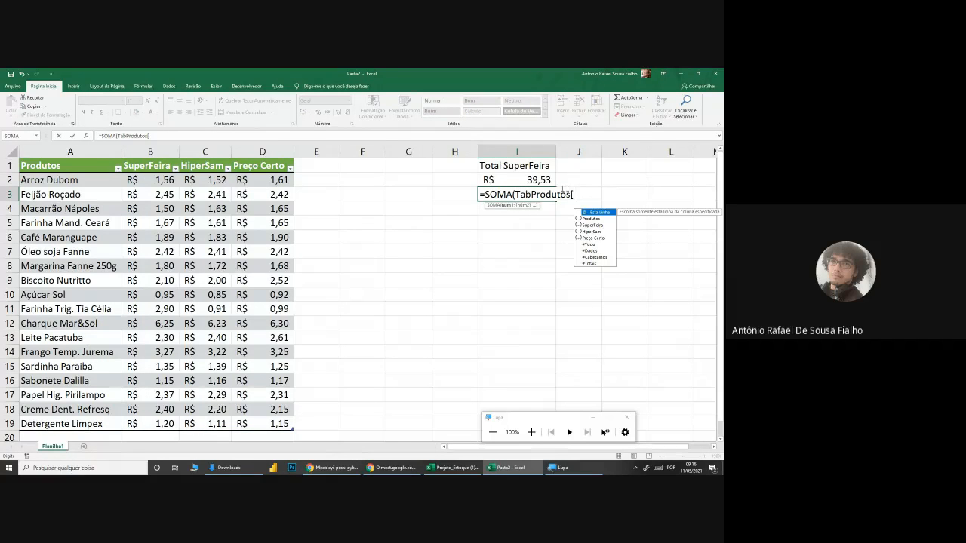
pyautogui.doubleClick(604, 232)
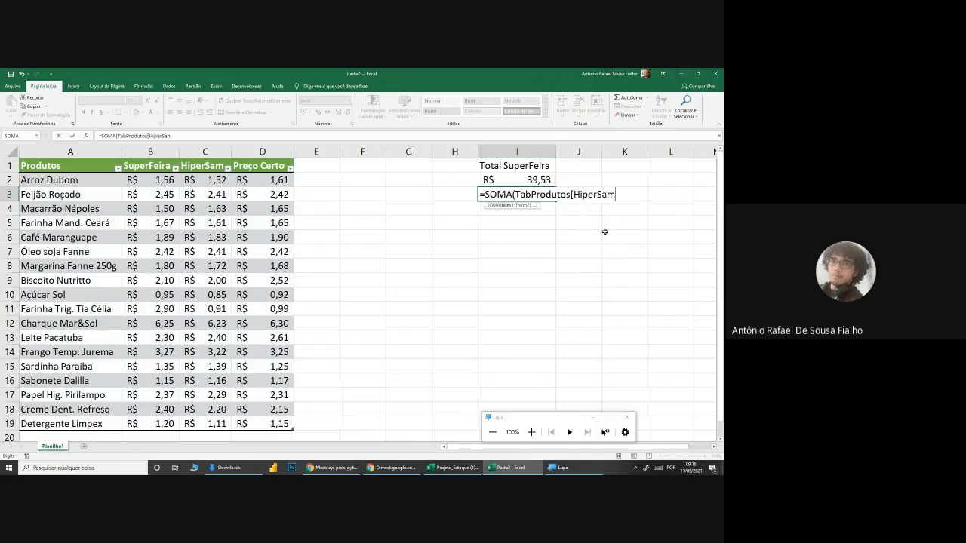
pyautogui.write('])')
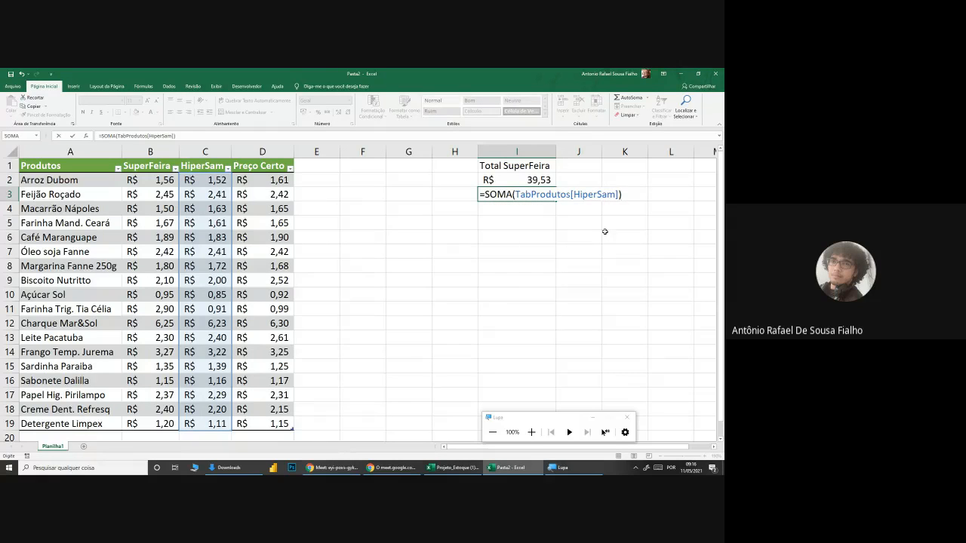
pyautogui.press('Return')
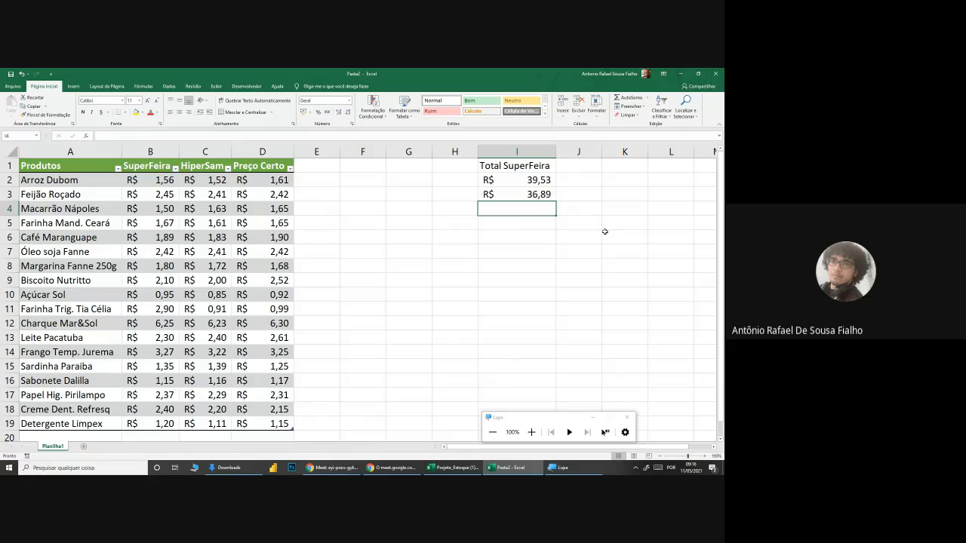
# Step: Enter =SOMA(TabProdutos[Preço Certo]) in I4 using the suggested function, table and column names
pyautogui.write('=soma')
pyautogui.press('Tab')
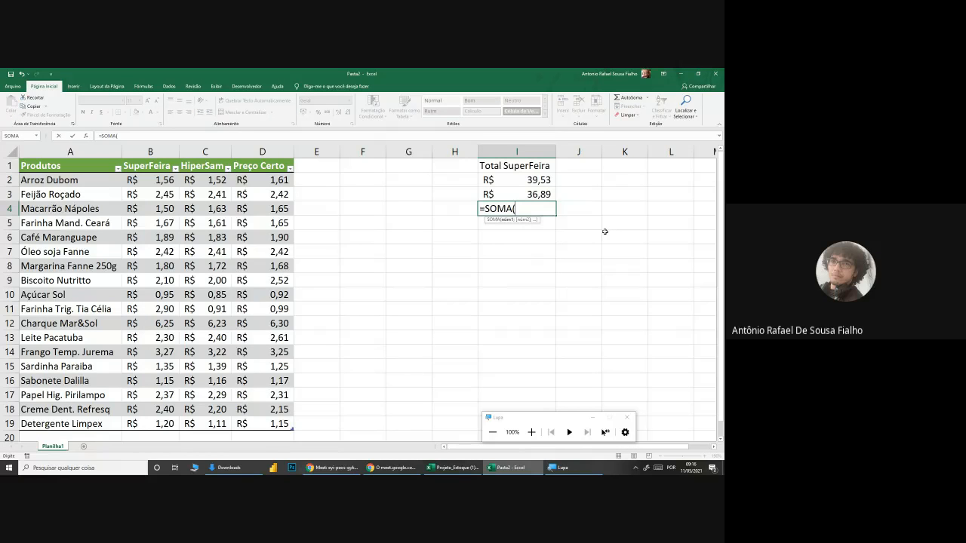
pyautogui.write('tab')
pyautogui.press('Tab')
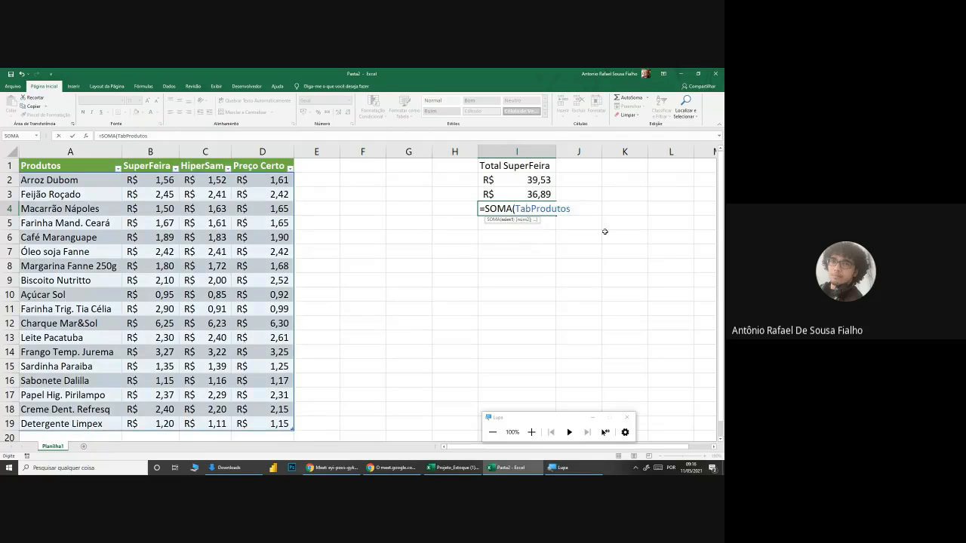
pyautogui.write('[p')
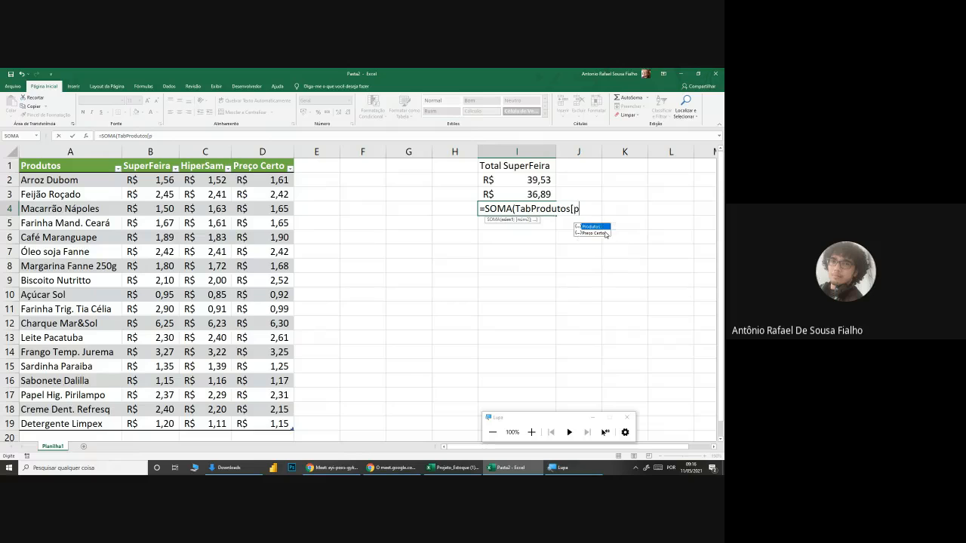
pyautogui.press('Tab')
pyautogui.write(']')
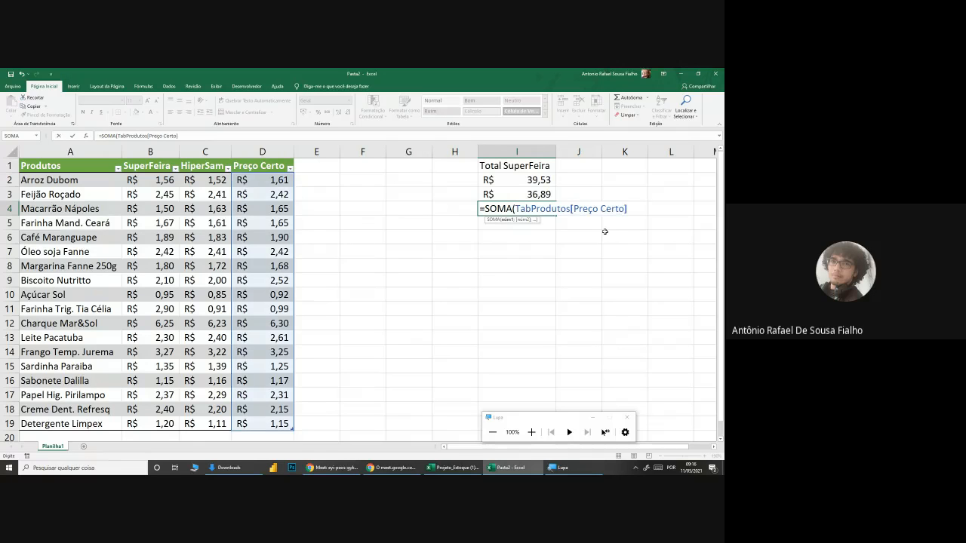
pyautogui.write(')')
pyautogui.press('Return')
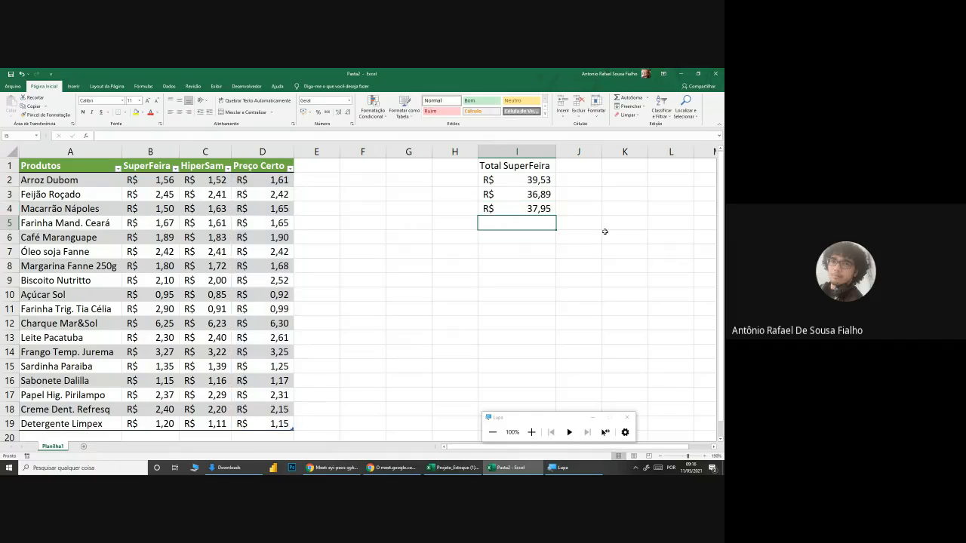
# Step: Apply all borders to the totals in I1:I4 and make the Total SuperFeira heading in I1 bold
pyautogui.moveTo(528, 165); pyautogui.dragTo(528, 209)
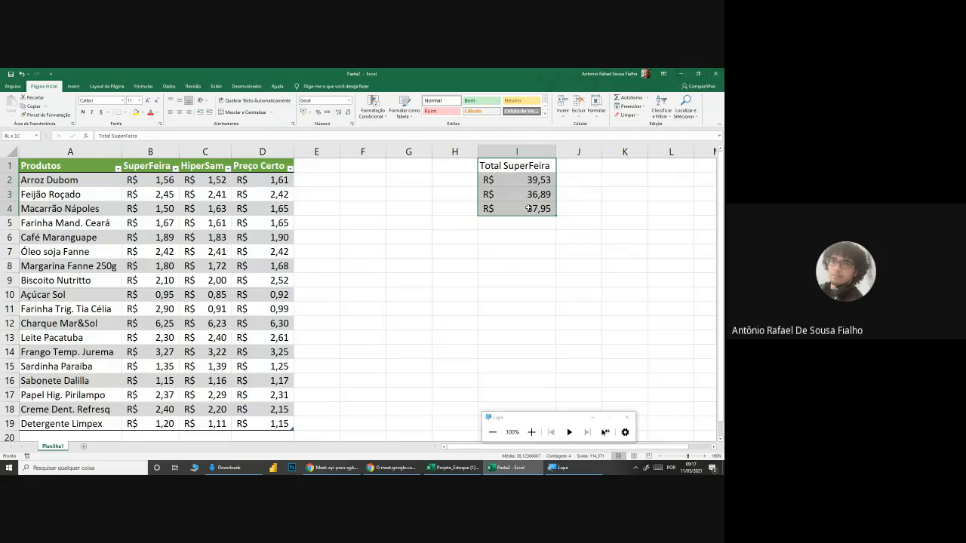
pyautogui.click(121, 113)
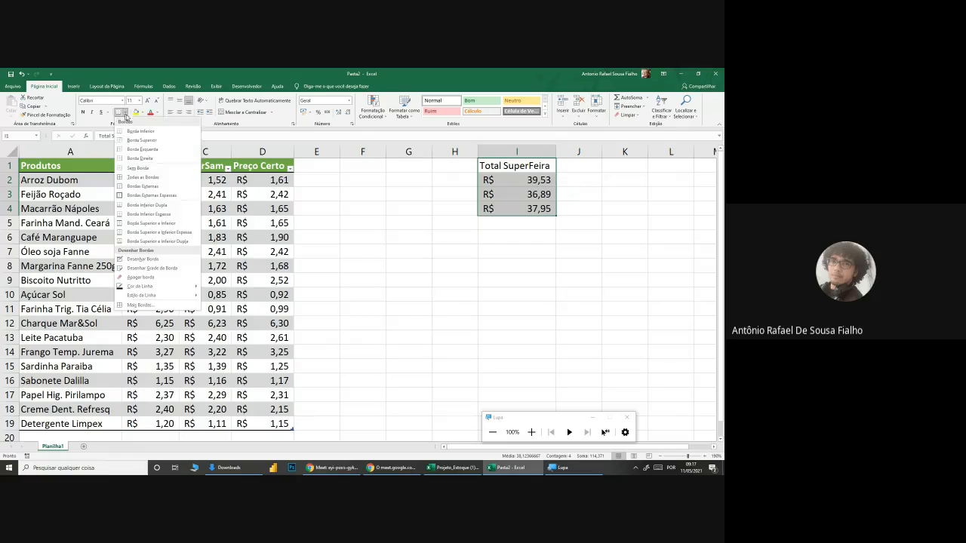
pyautogui.click(145, 178)
pyautogui.click(454, 294)
pyautogui.click(517, 165)
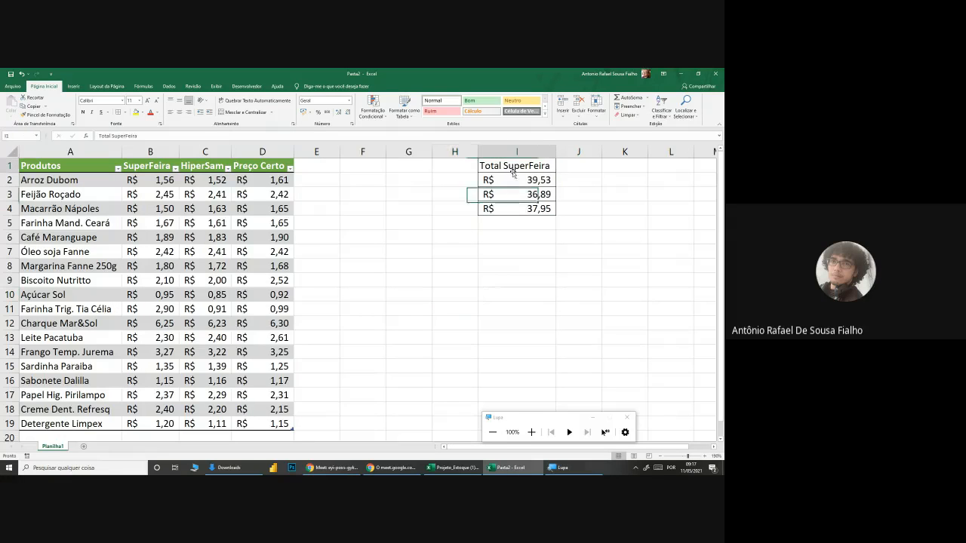
pyautogui.click(83, 111)
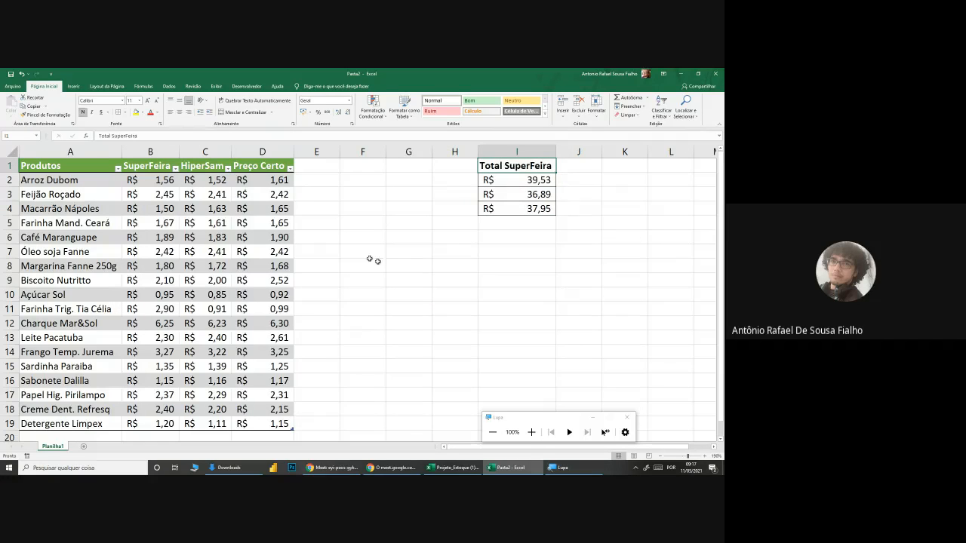
pyautogui.click(408, 266)
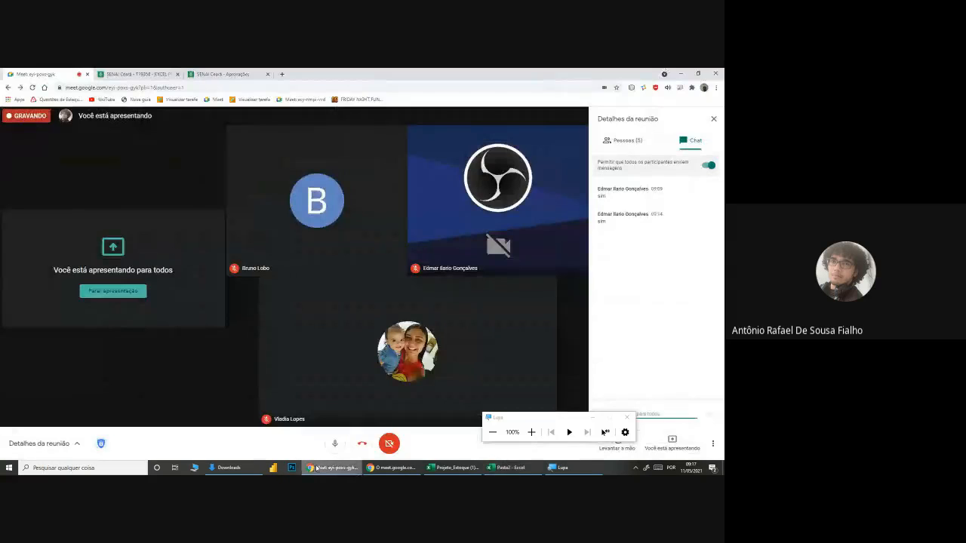
# Step: Close the screen magnifier, return to the Pasta2 workbook, and select the whole price table A1:D19
pyautogui.click(627, 417)
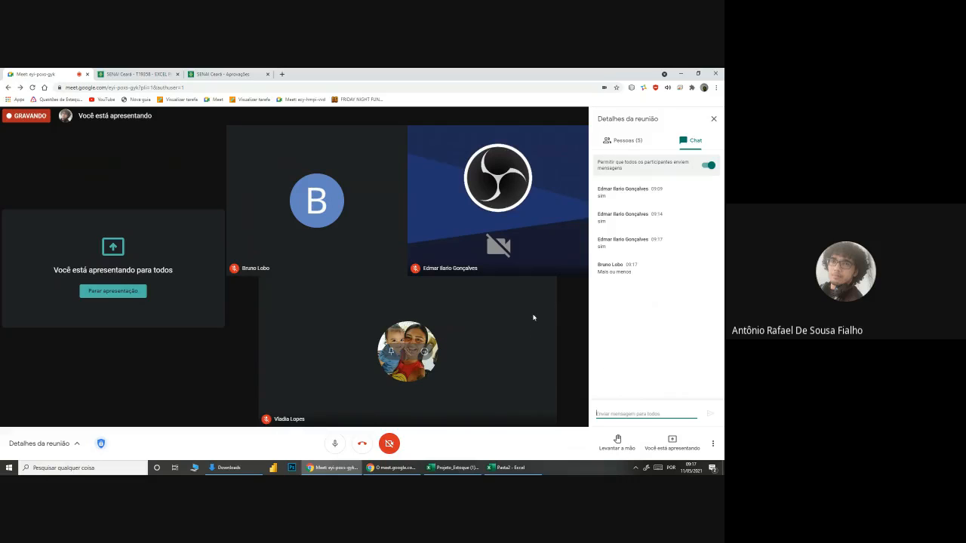
pyautogui.click(510, 468)
pyautogui.moveTo(38, 166)
pyautogui.mouseDown()
pyautogui.moveTo(143, 165)
pyautogui.moveTo(218, 381)
pyautogui.moveTo(264, 419)
pyautogui.moveTo(45, 242)
pyautogui.moveTo(29, 165)
pyautogui.mouseUp()
pyautogui.click(264, 419)
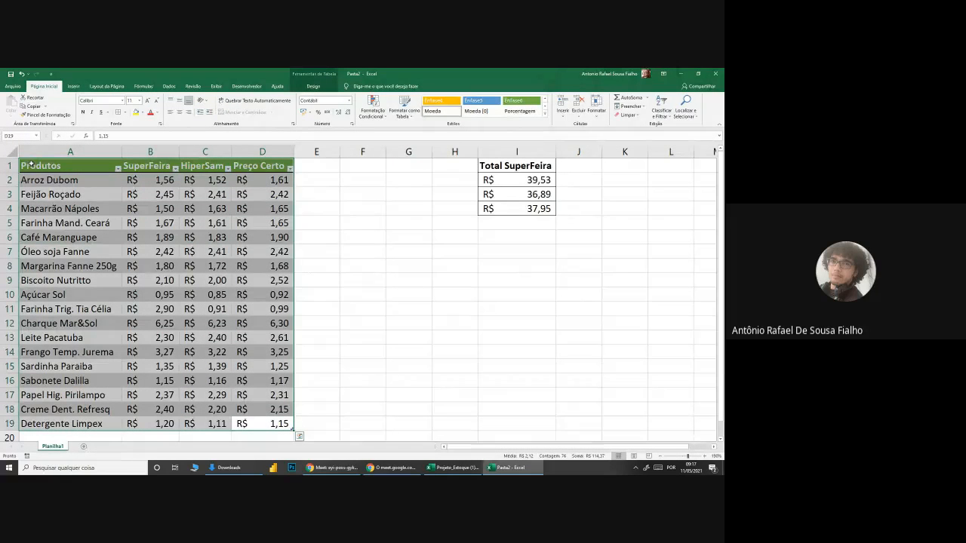
pyautogui.click(34, 164)
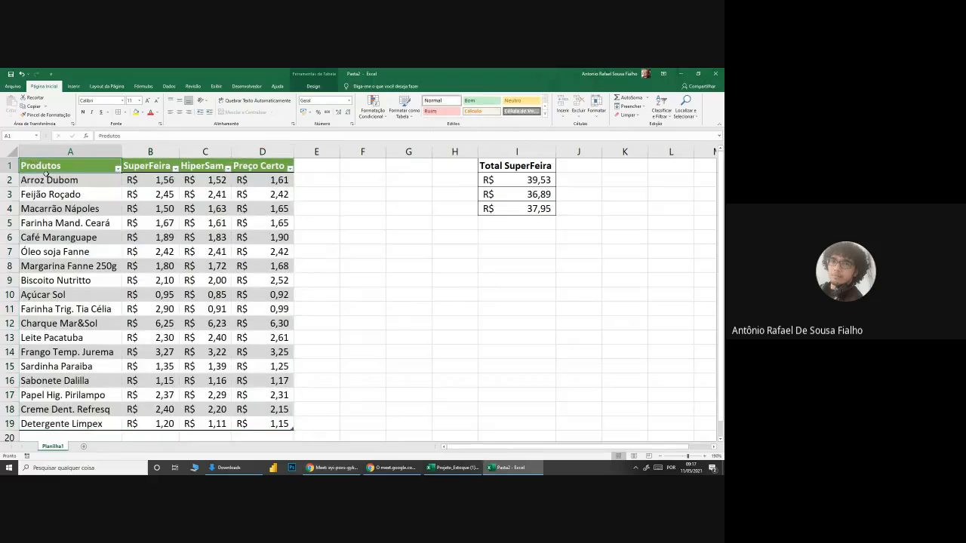
pyautogui.click(51, 194)
pyautogui.moveTo(59, 171); pyautogui.dragTo(263, 418)
# Step: Switch to the T19358 - EXCEL PLENO course page in Chrome, review the Atividade 14 instructions, and go back to the activity list
pyautogui.click(332, 468)
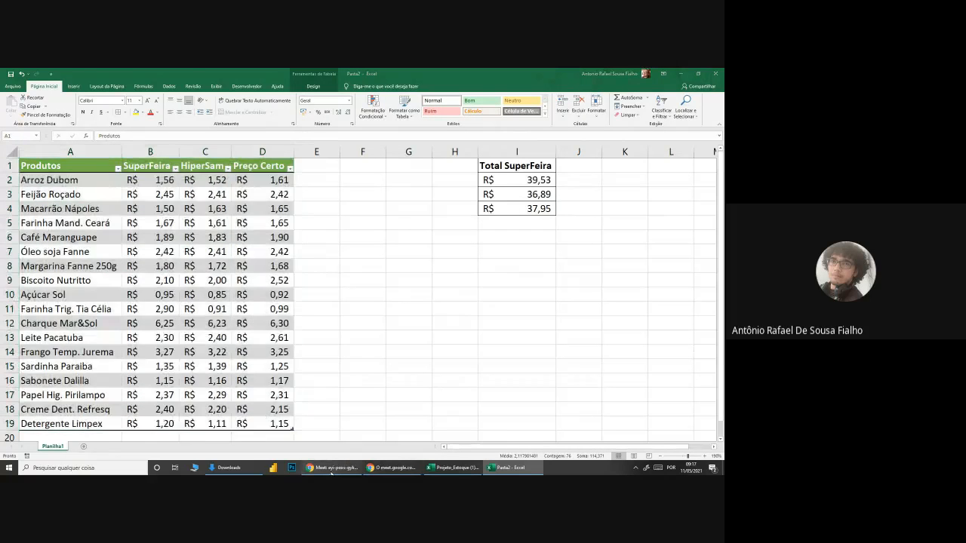
pyautogui.click(162, 74)
pyautogui.scroll(-10, 295, 276)
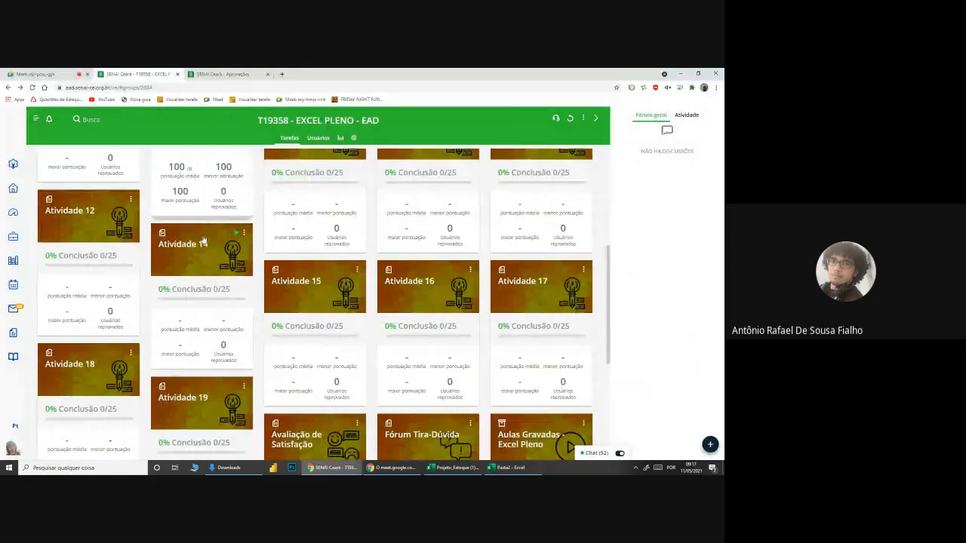
pyautogui.click(237, 234)
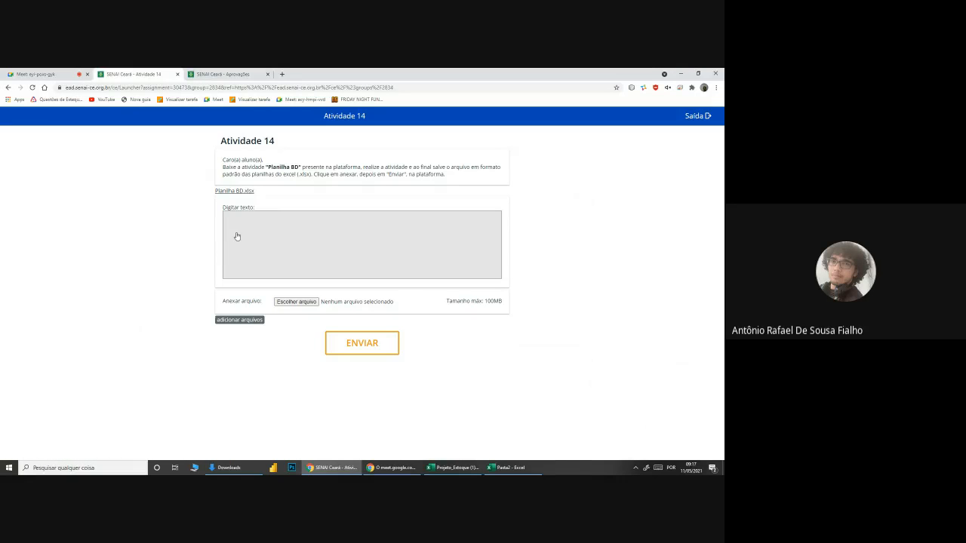
pyautogui.click(8, 87)
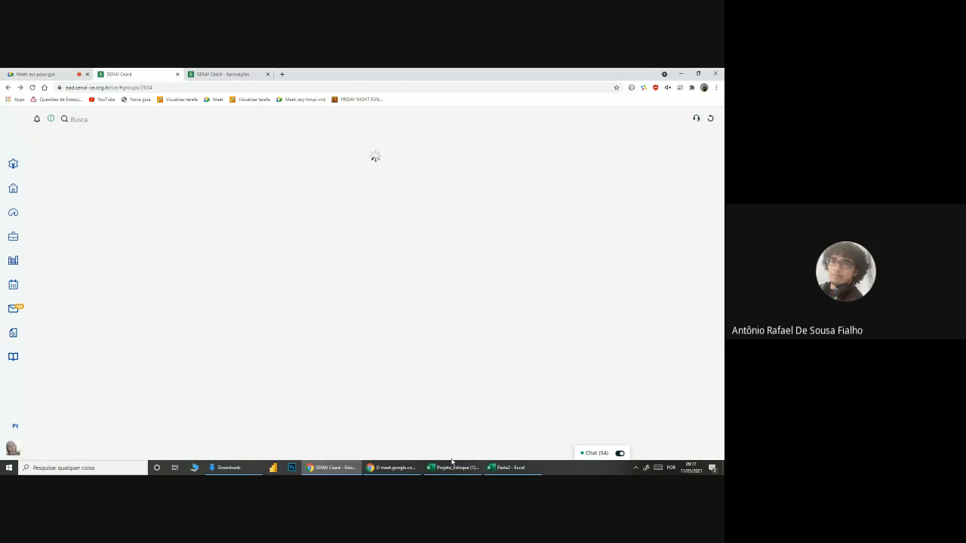
# Step: Look over the open Projeto_Estoque (1) and Pasta2 workbooks, and return to the Google Meet call in Chrome
pyautogui.click(456, 467)
pyautogui.click(456, 468)
pyautogui.click(508, 468)
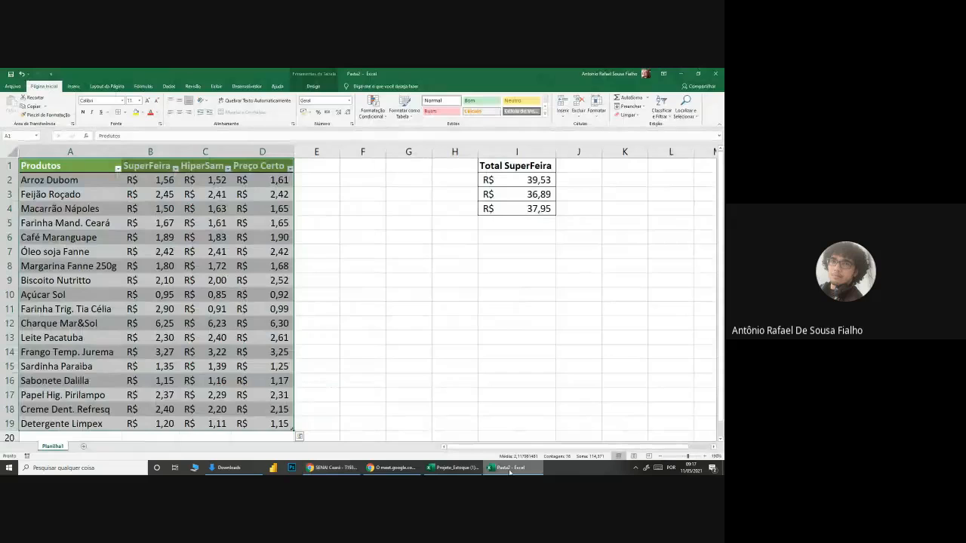
pyautogui.click(509, 468)
pyautogui.click(456, 468)
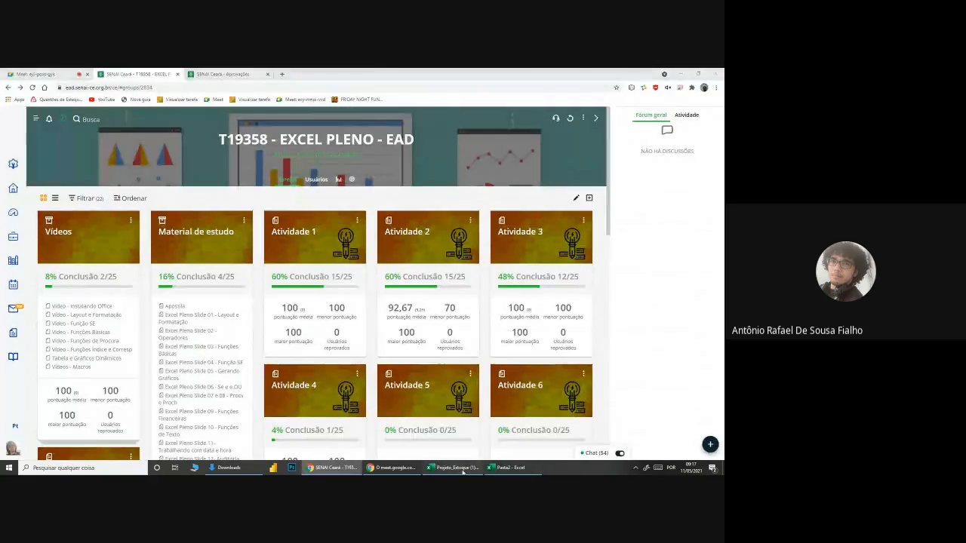
pyautogui.click(320, 468)
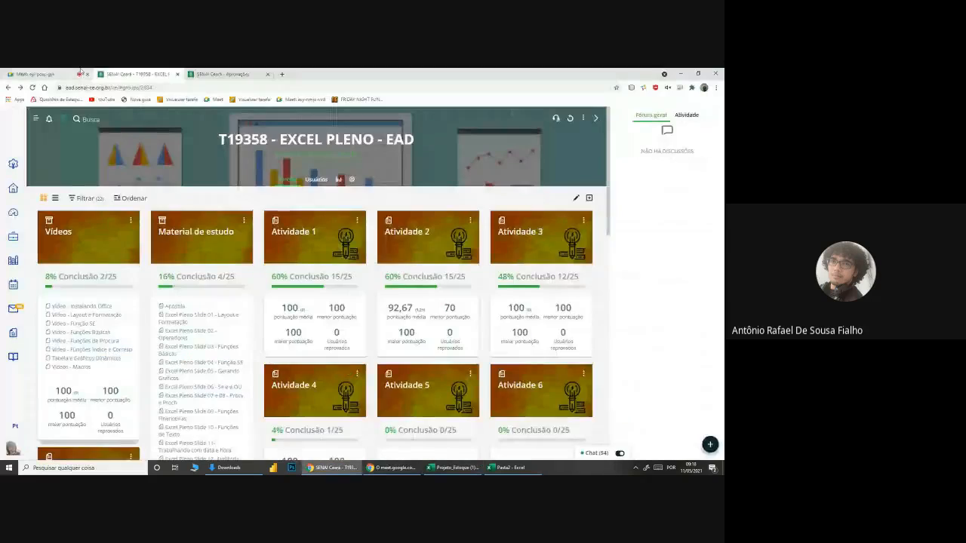
pyautogui.click(45, 74)
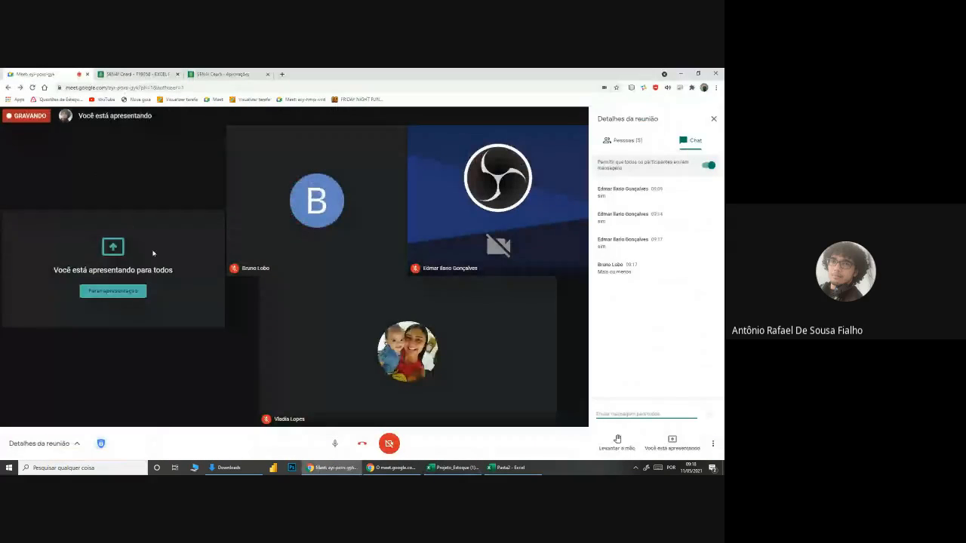
# Step: View the Estoque sheet of Projeto_Estoque (1) in Excel, check the Google Meet chat, and return to the workbook
pyautogui.moveTo(453, 468)
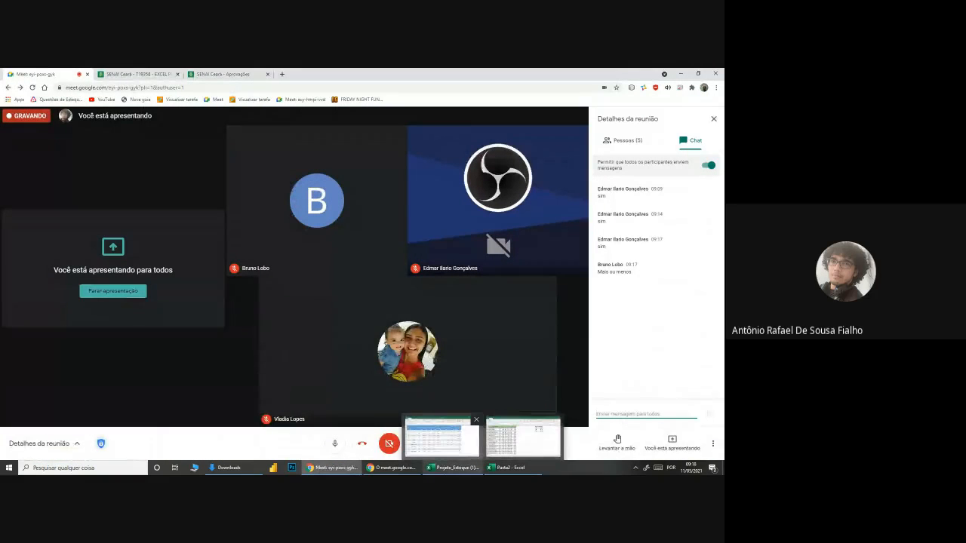
pyautogui.click(442, 438)
pyautogui.click(355, 240)
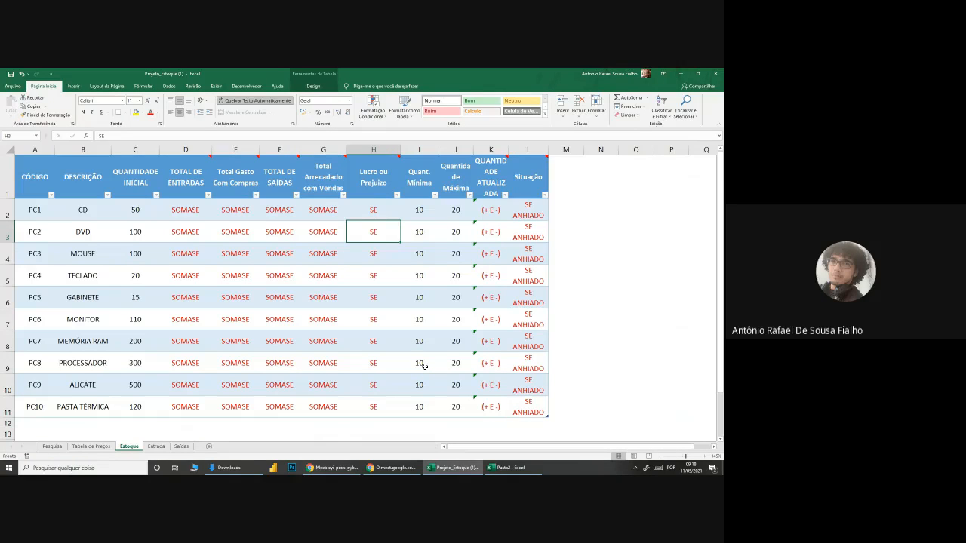
pyautogui.click(332, 468)
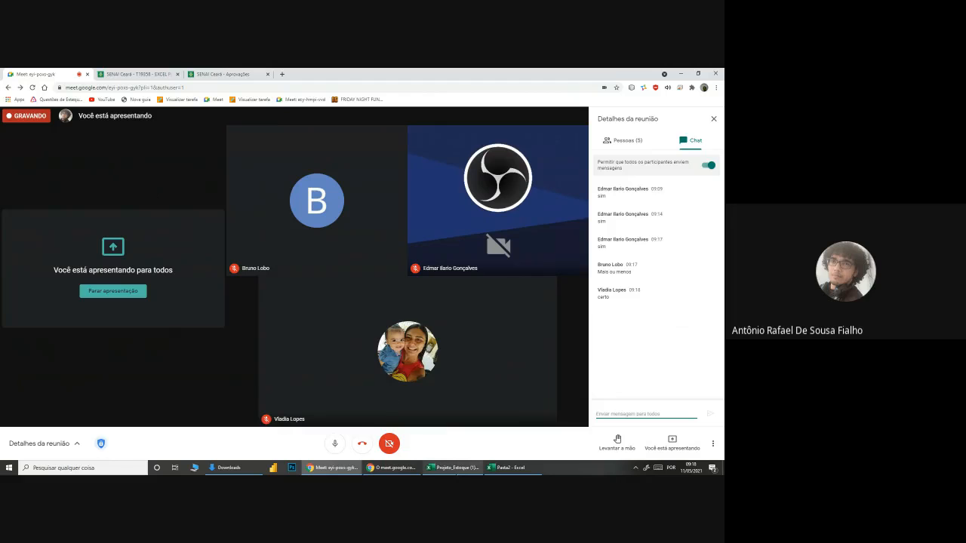
pyautogui.click(453, 467)
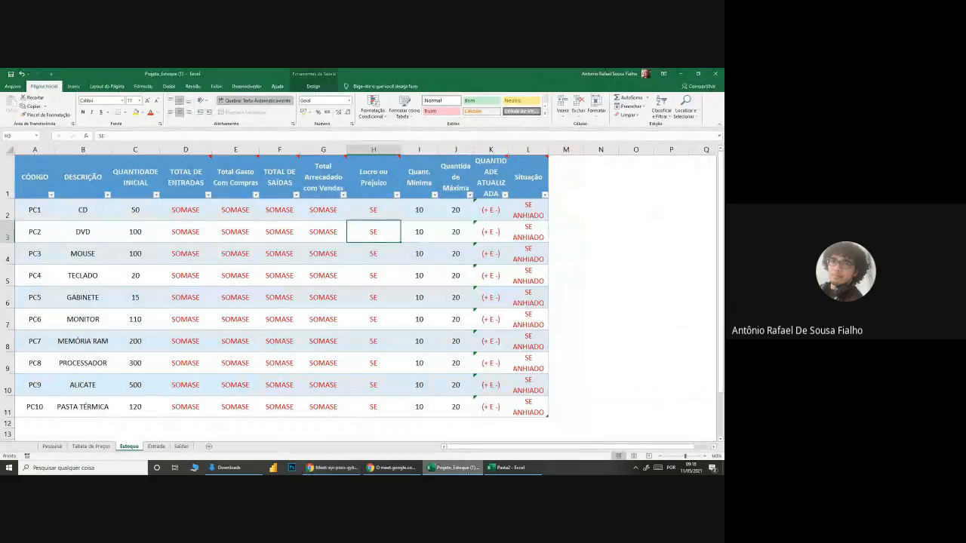
# Step: Review the unit sale prices in F3:F12 on the Tabela de Preços sheet
pyautogui.click(90, 446)
pyautogui.moveTo(438, 203); pyautogui.dragTo(436, 351)
pyautogui.click(421, 394)
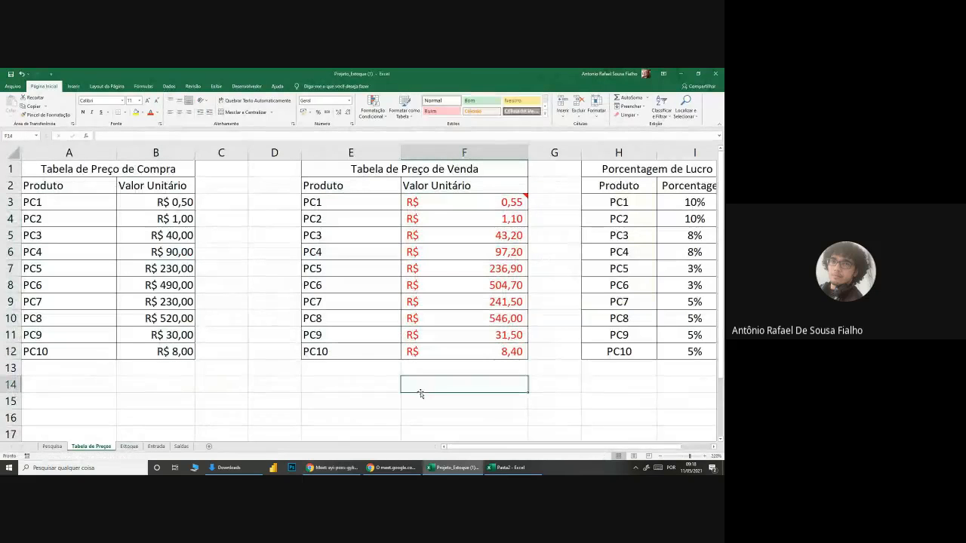
# Step: Return to the Estoque sheet and examine its SOMASE columns, including TOTAL DE ENTRADAS and TOTAL DE SAÍDAS
pyautogui.click(130, 446)
pyautogui.scroll(1, 240, 258)
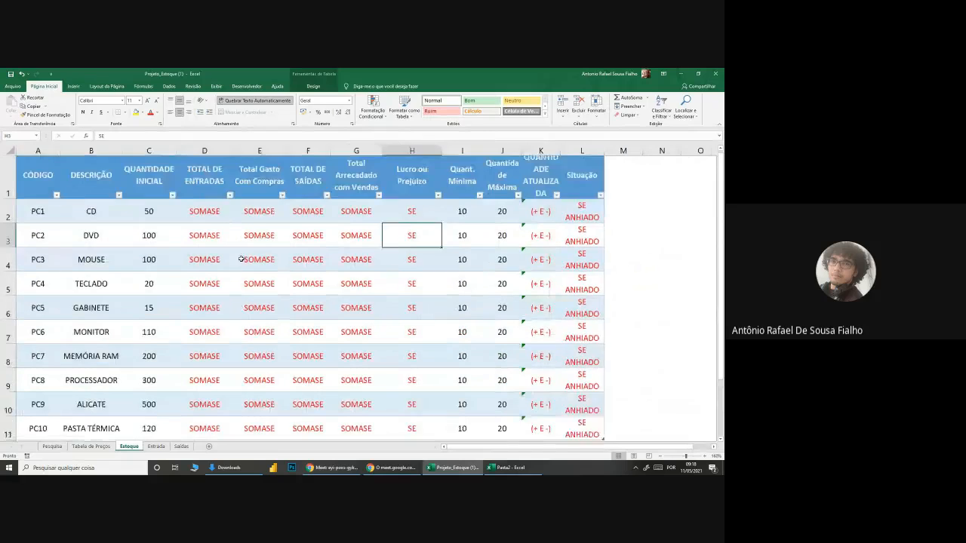
pyautogui.moveTo(206, 175)
pyautogui.click(207, 328)
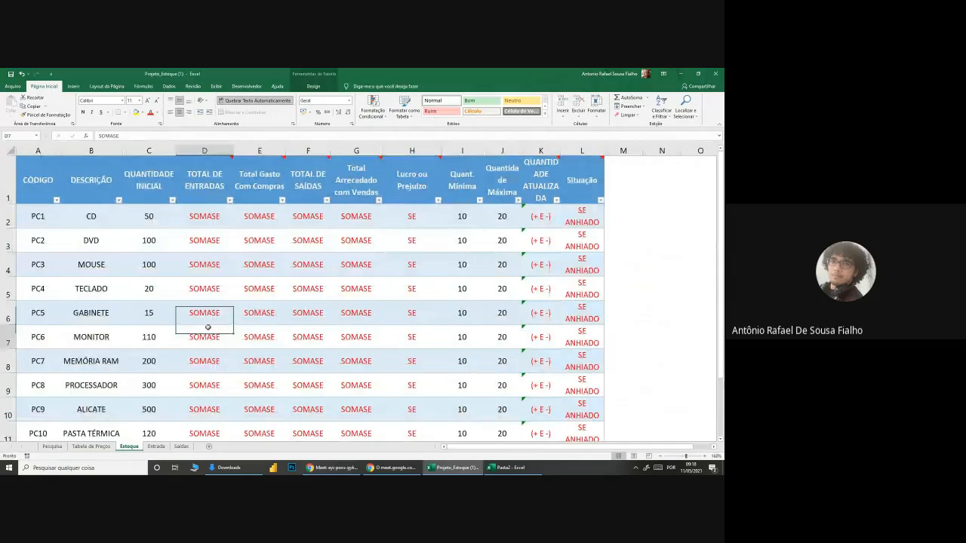
# Step: View the Entrada and Saídas sheets and return to the CÓD column of Entrada
pyautogui.click(281, 339)
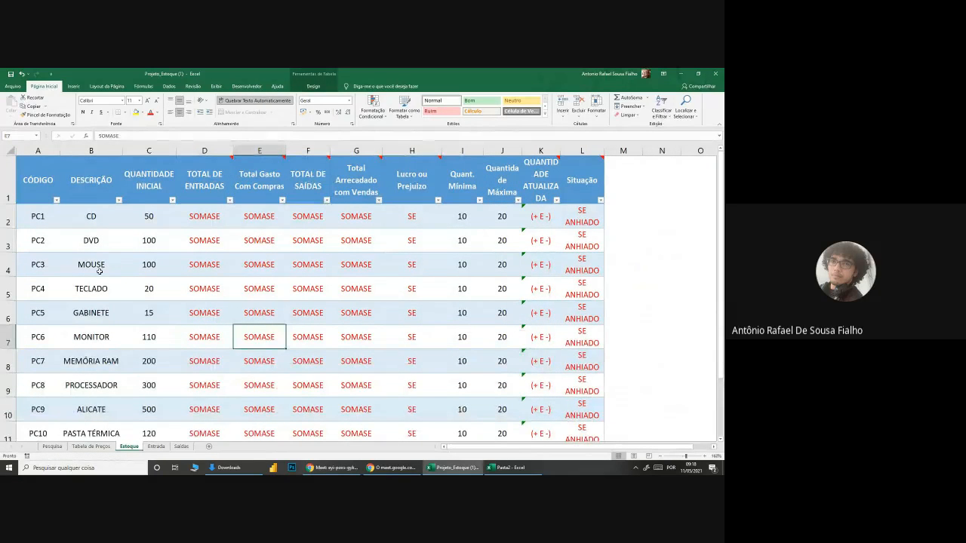
pyautogui.click(157, 446)
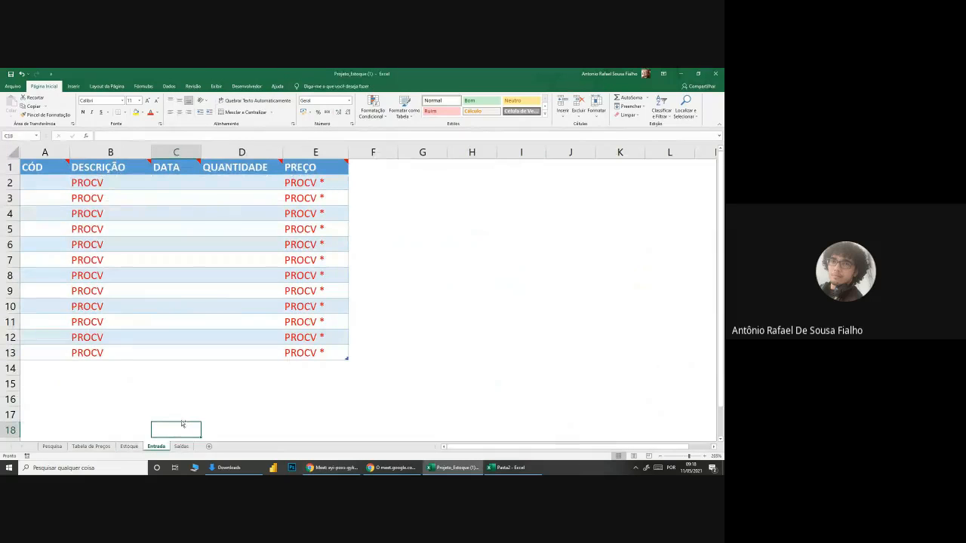
pyautogui.scroll(1, 194, 382)
pyautogui.scroll(1, 190, 319)
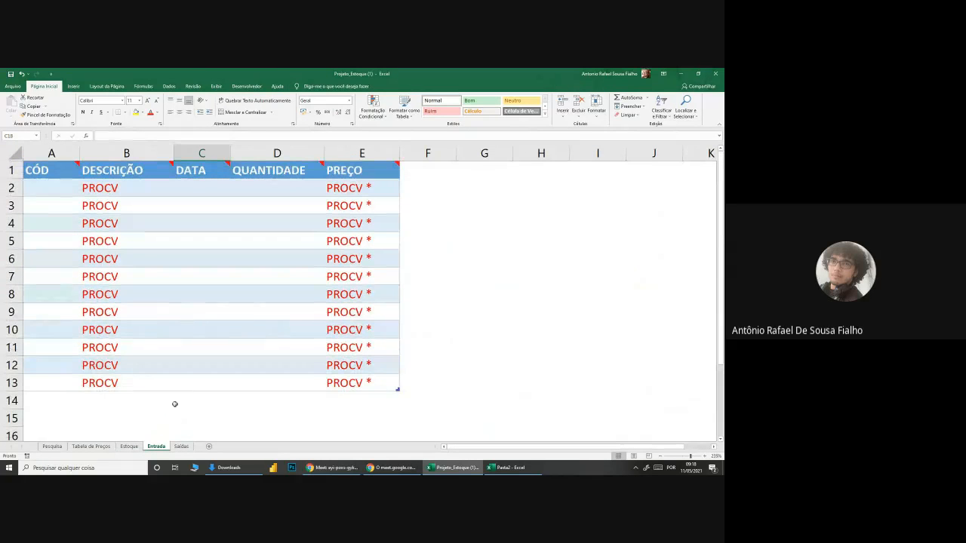
pyautogui.click(181, 446)
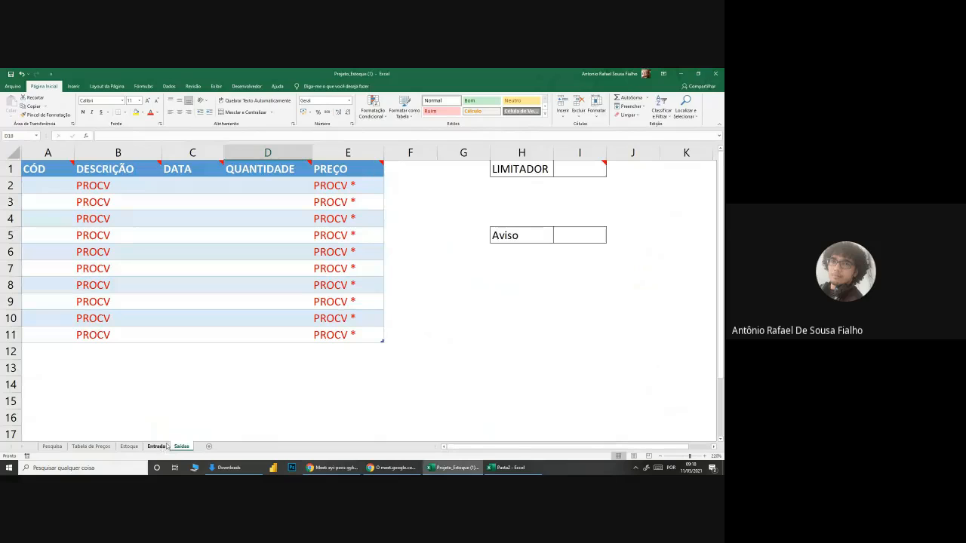
pyautogui.click(159, 446)
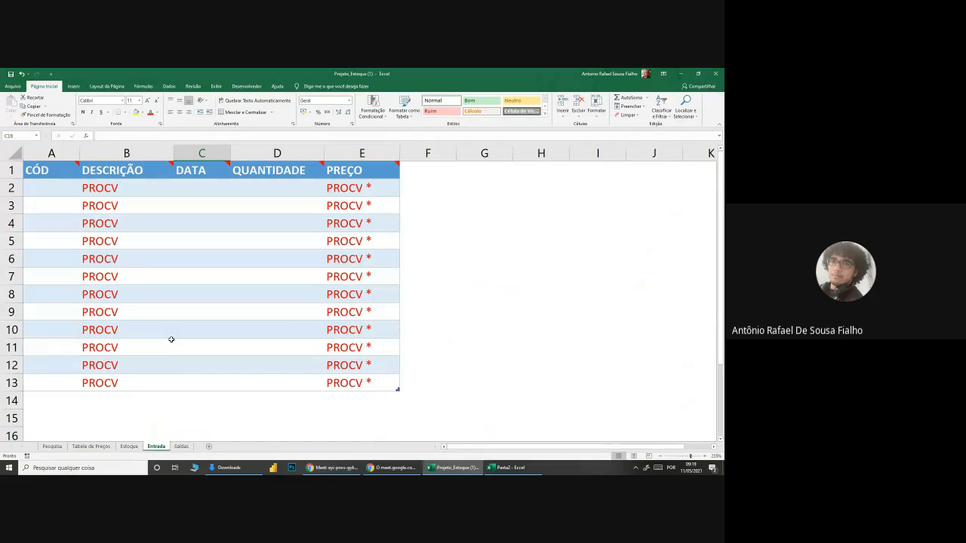
pyautogui.click(65, 186)
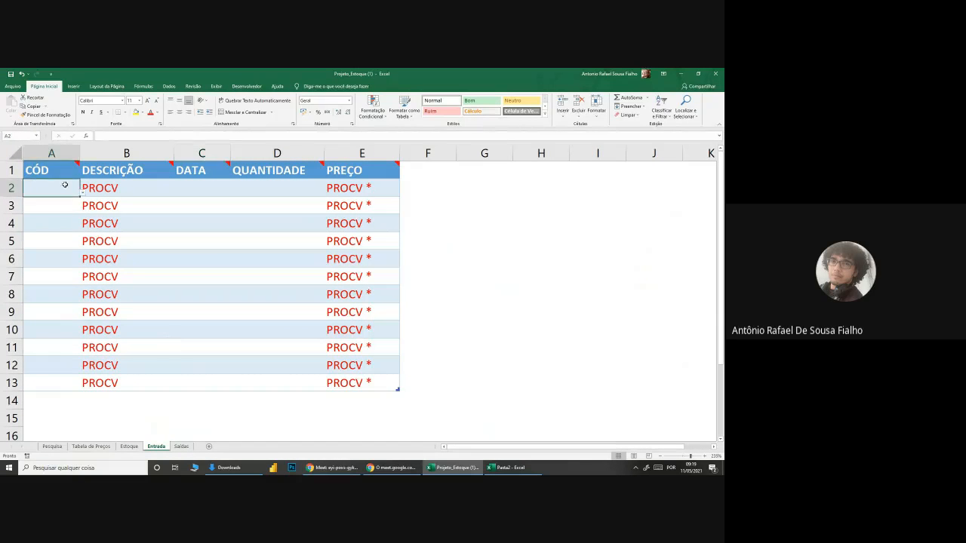
# Step: Look over the full stock table on the Estoque sheet, from CÓDIGO to Situação
pyautogui.click(129, 447)
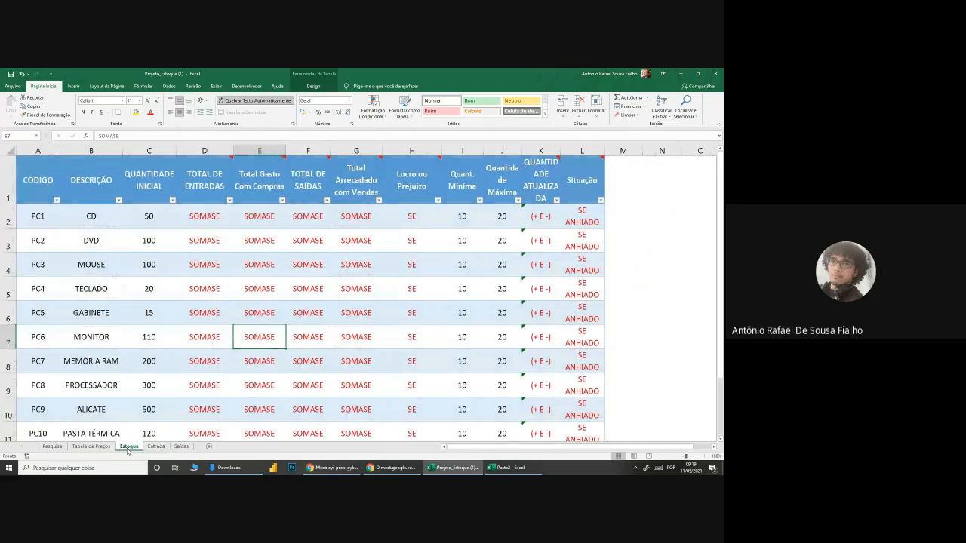
pyautogui.scroll(-2, 135, 274)
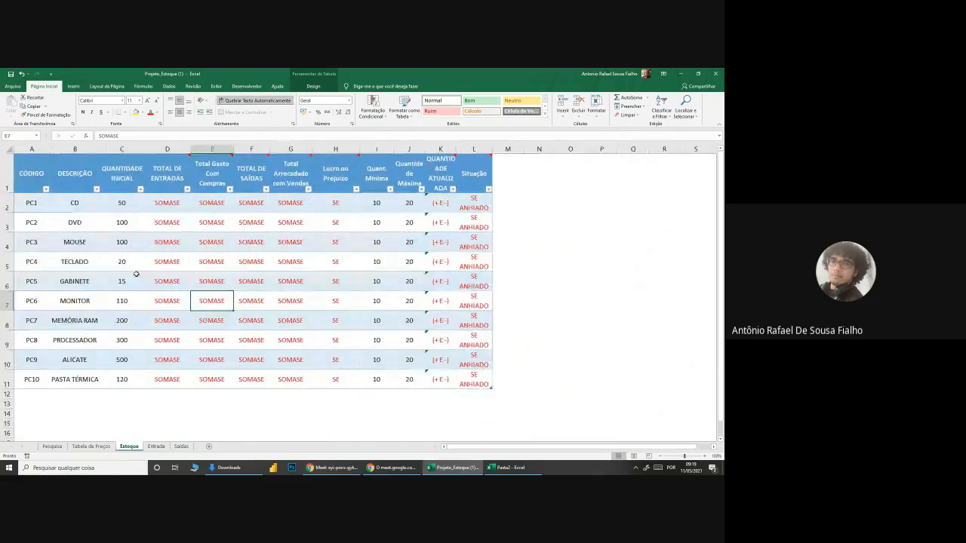
pyautogui.scroll(1, 136, 274)
pyautogui.moveTo(34, 177); pyautogui.dragTo(521, 405)
pyautogui.click(136, 277)
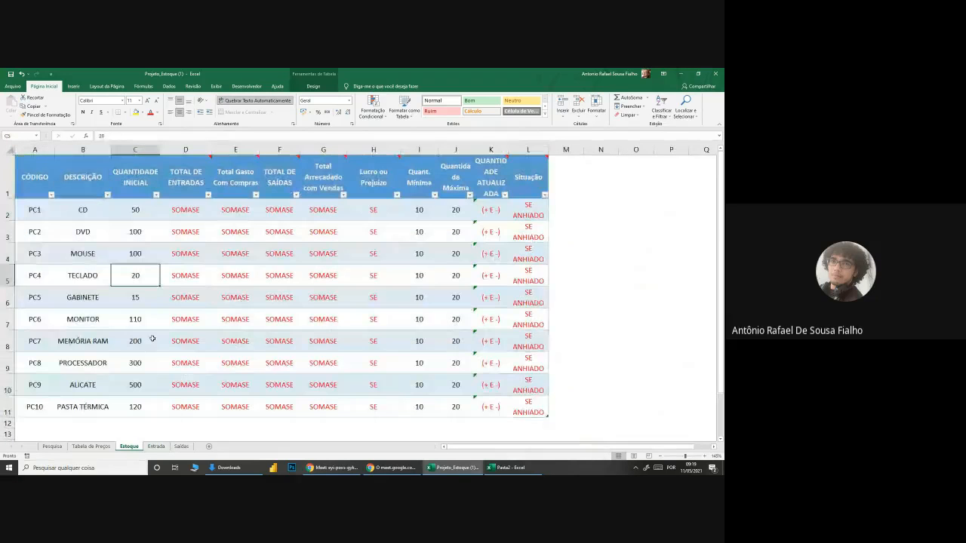
# Step: Return to the Entrada sheet and examine its DESCRIÇÃO and CÓD columns
pyautogui.click(156, 447)
pyautogui.moveTo(107, 191); pyautogui.dragTo(114, 384)
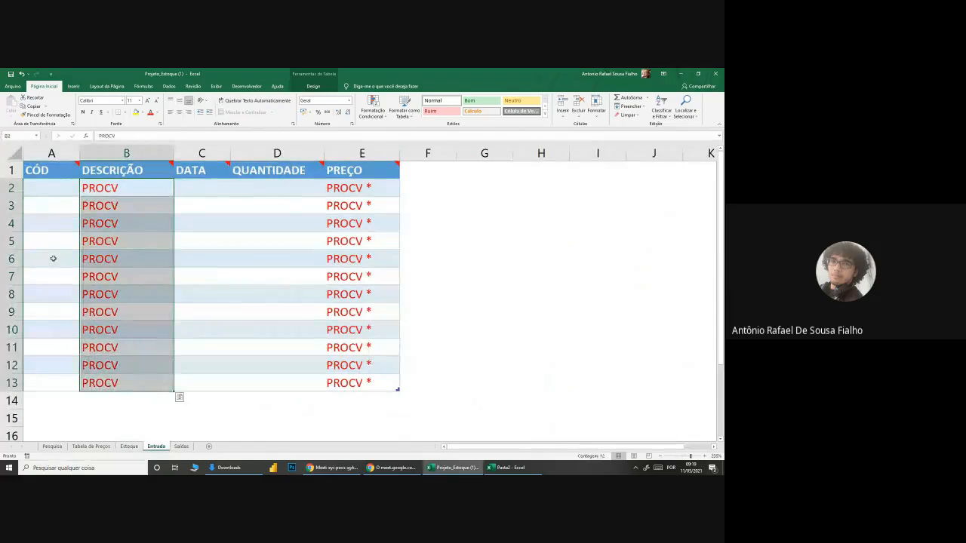
pyautogui.click(52, 259)
pyautogui.moveTo(65, 188); pyautogui.dragTo(67, 377)
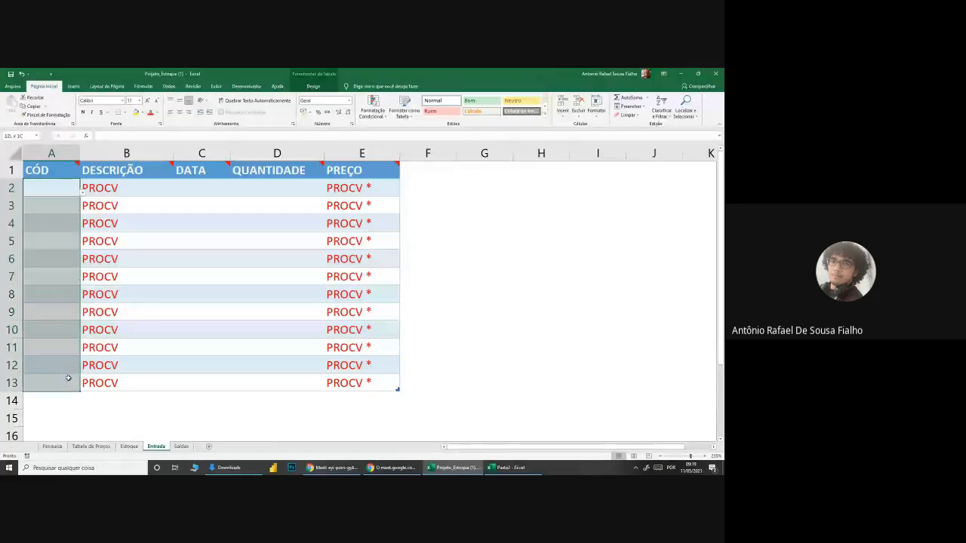
pyautogui.click(55, 229)
pyautogui.click(58, 199)
pyautogui.click(70, 188)
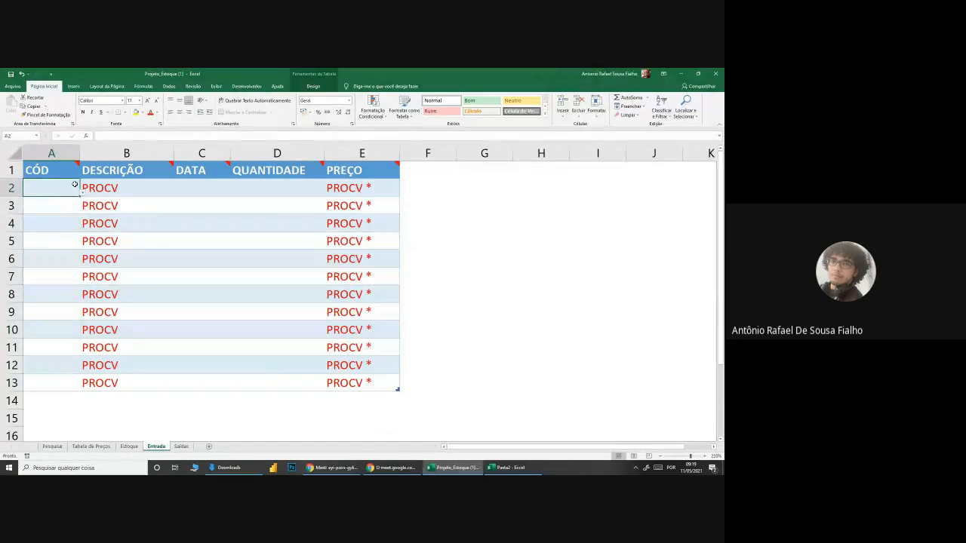
pyautogui.moveTo(69, 186); pyautogui.dragTo(67, 401)
# Step: Inspect the list of product codes offered in A2 without choosing one, and select the DESCRIÇÃO cell B2
pyautogui.click(65, 189)
pyautogui.click(84, 194)
pyautogui.moveTo(88, 232); pyautogui.dragTo(89, 260)
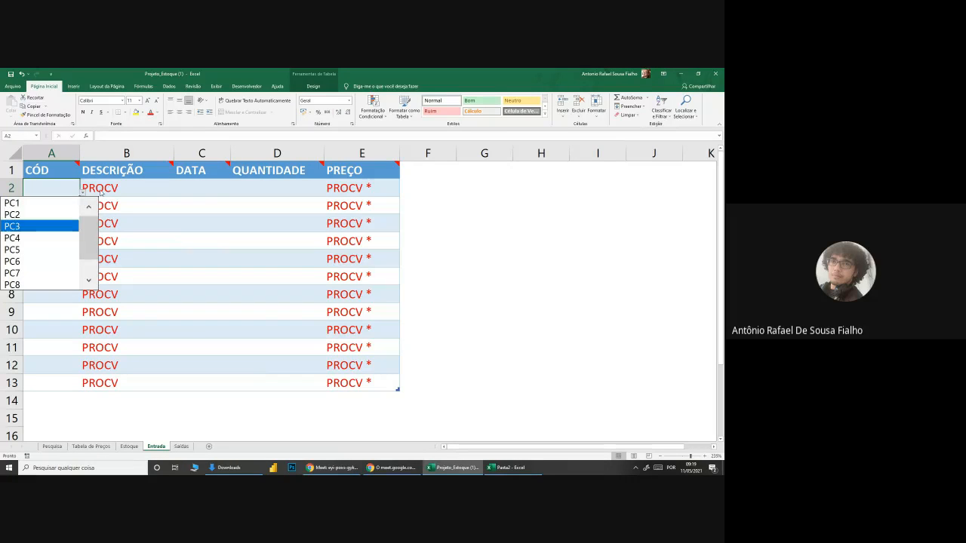
pyautogui.click(76, 189)
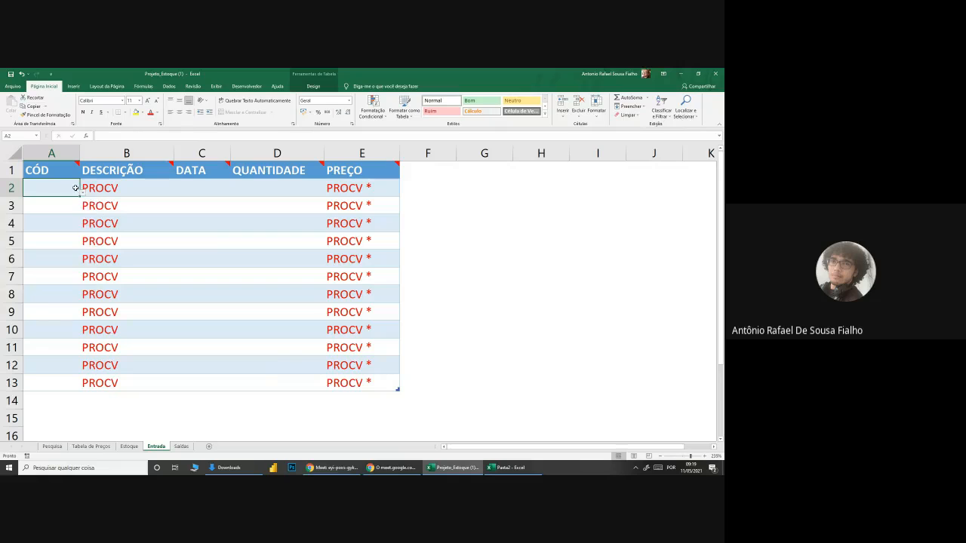
pyautogui.click(97, 186)
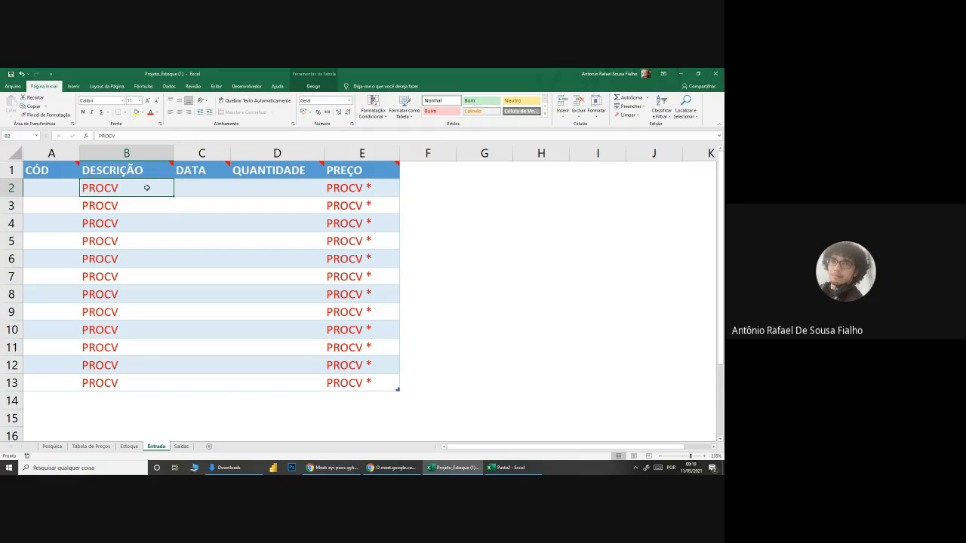
# Step: Check the product codes and descriptions in A2:B11 on the Estoque sheet
pyautogui.click(105, 449)
pyautogui.click(129, 447)
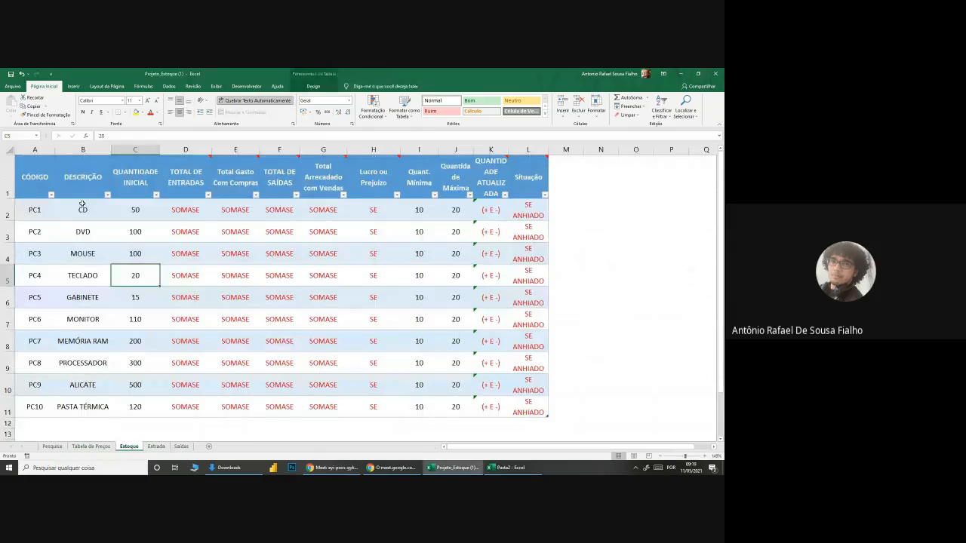
pyautogui.moveTo(35, 210); pyautogui.dragTo(86, 409)
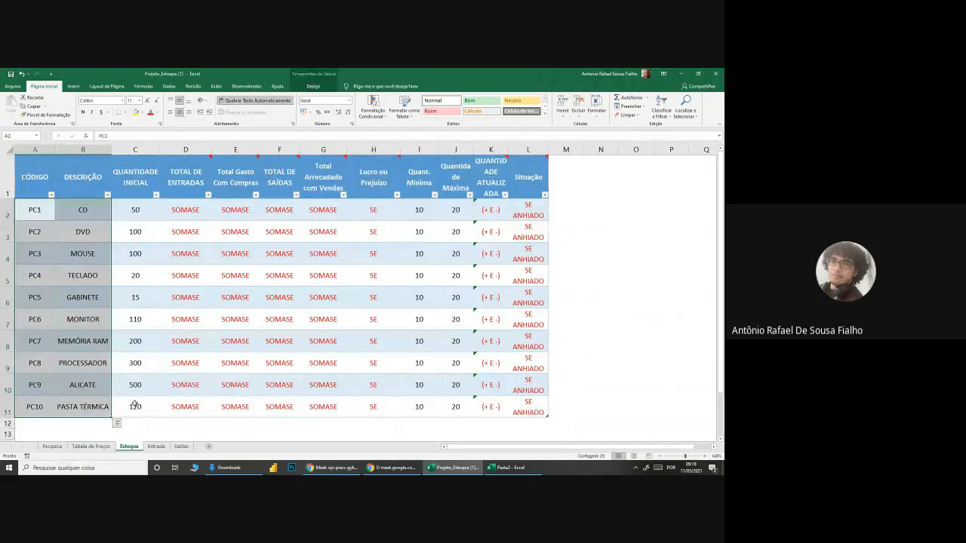
pyautogui.click(126, 407)
pyautogui.click(157, 446)
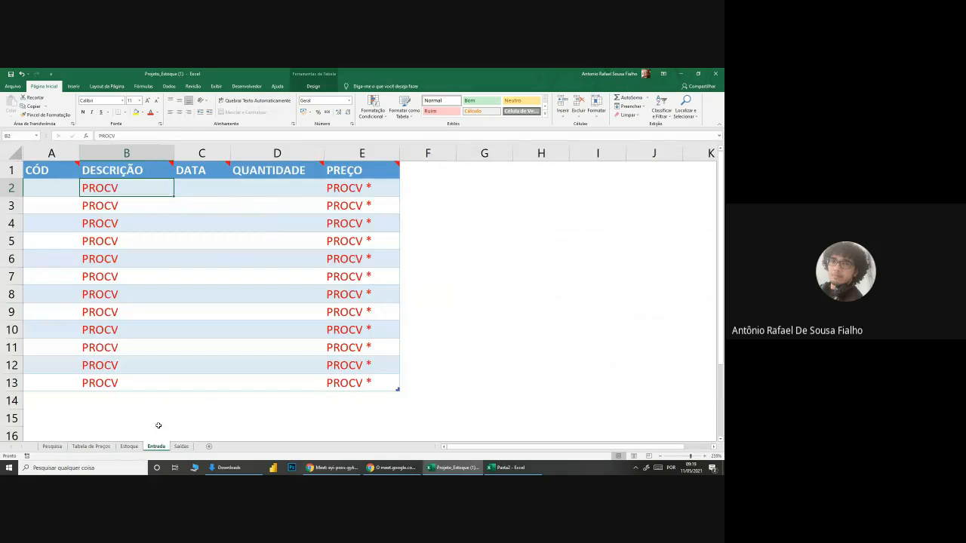
pyautogui.write('=procv')
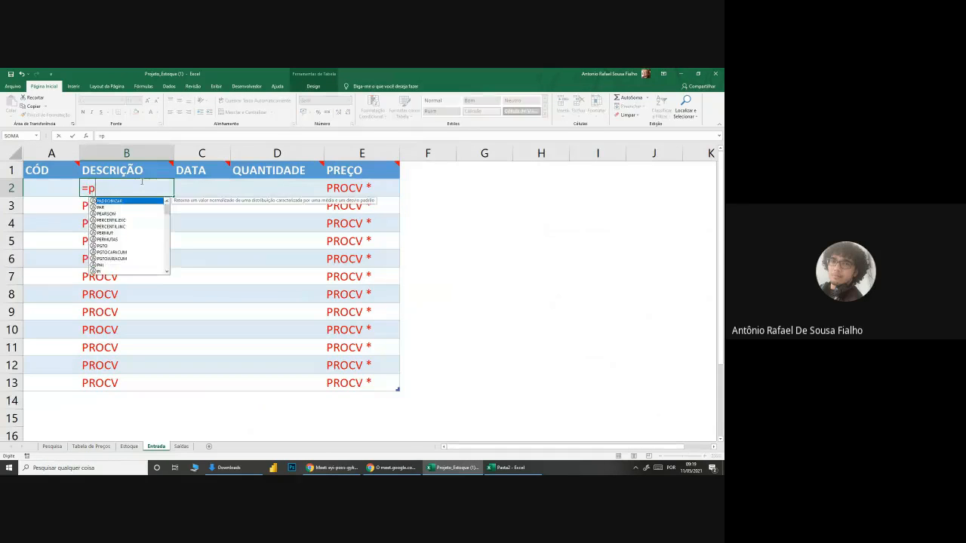
pyautogui.press('Tab')
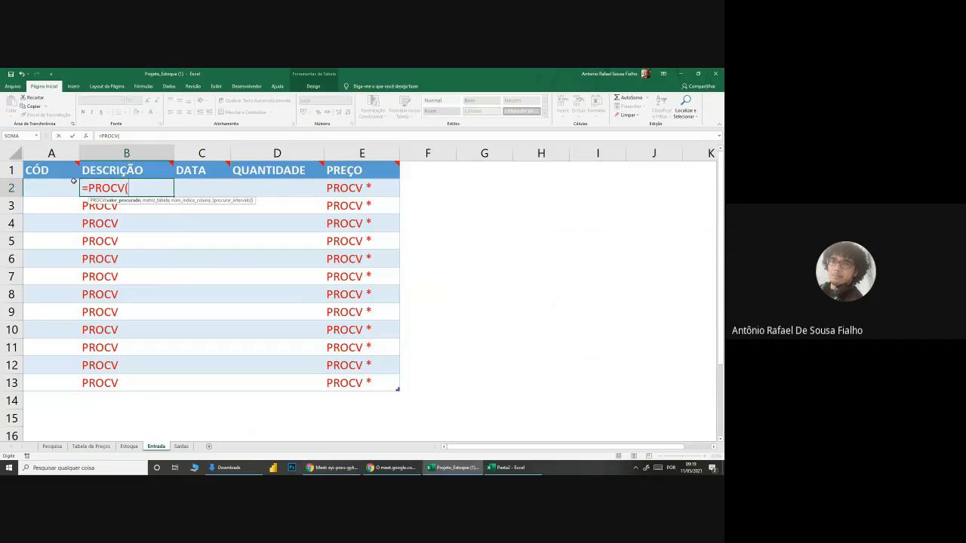
pyautogui.click(44, 187)
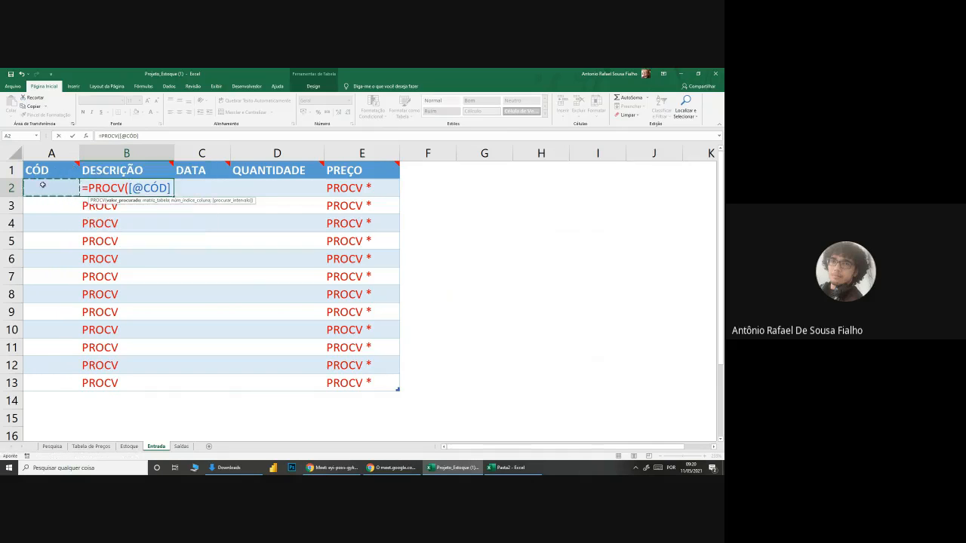
pyautogui.write(';')
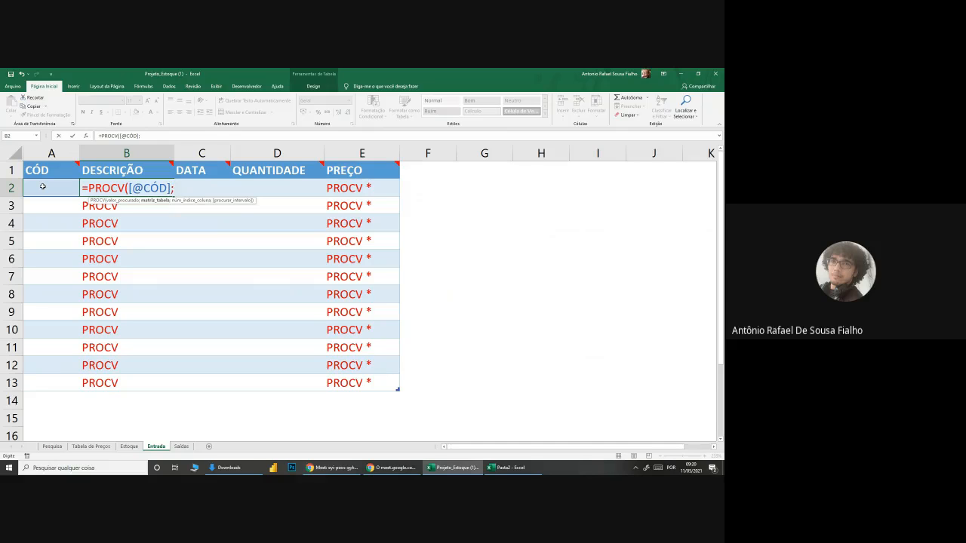
pyautogui.click(130, 447)
pyautogui.click(28, 215)
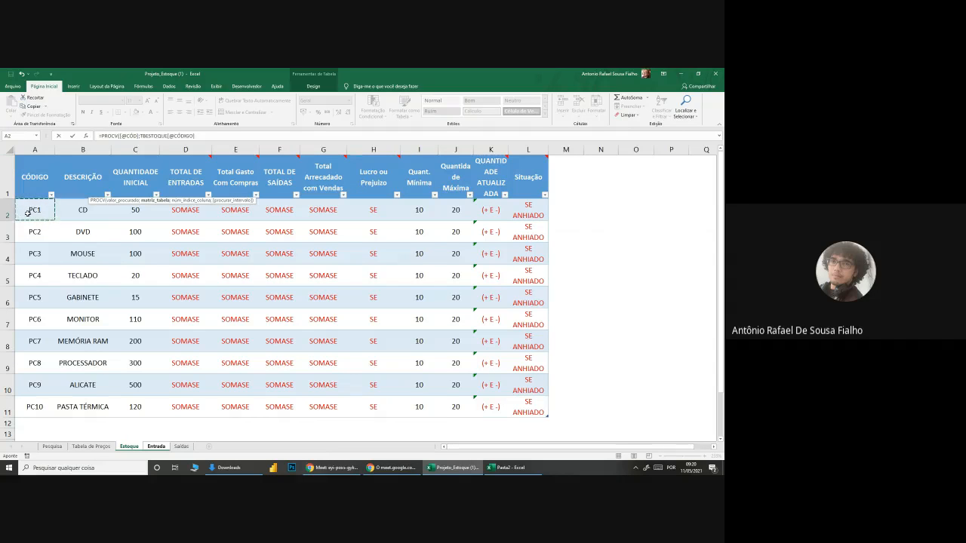
pyautogui.moveTo(27, 213); pyautogui.dragTo(80, 406)
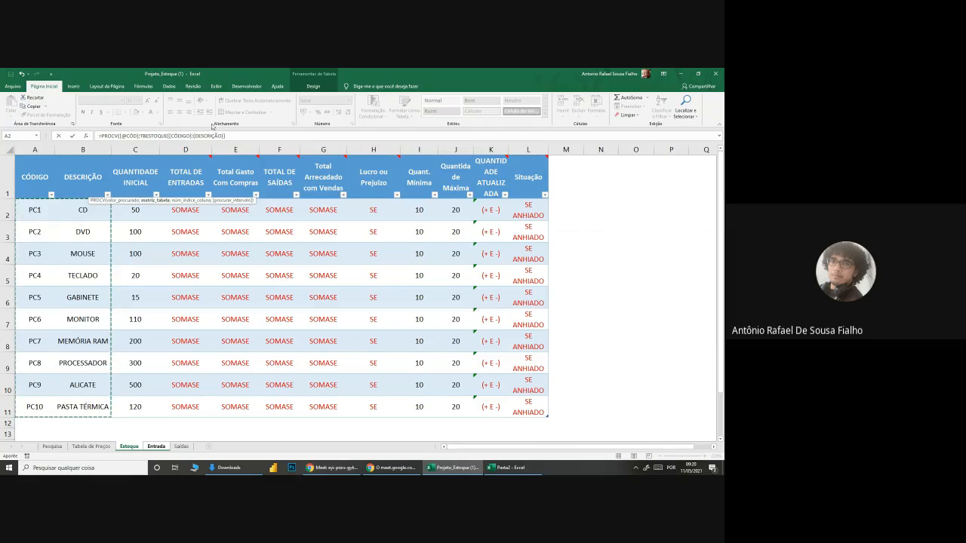
# Step: Open the Windows Lupa magnifier and enlarge the screen around the unfinished PROCV formula
pyautogui.press('super')
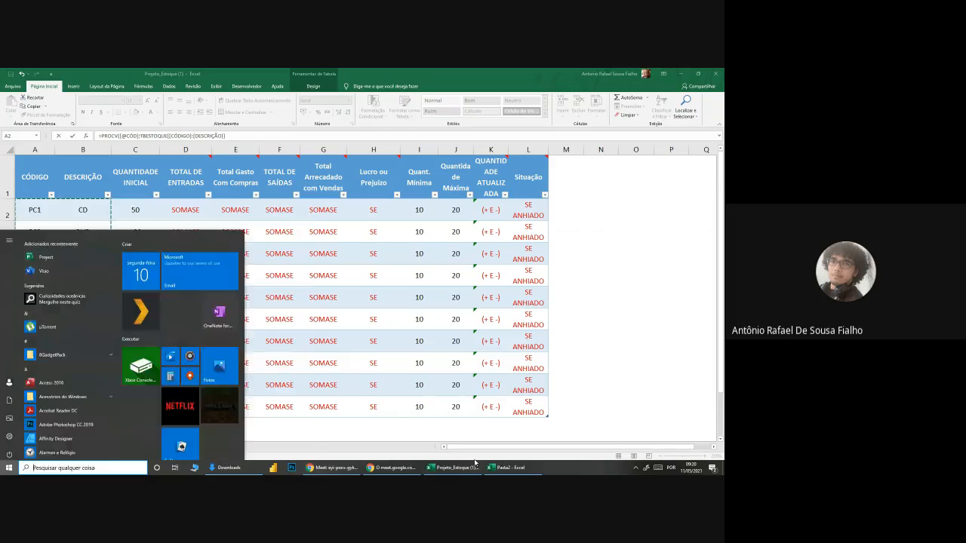
pyautogui.write('lup')
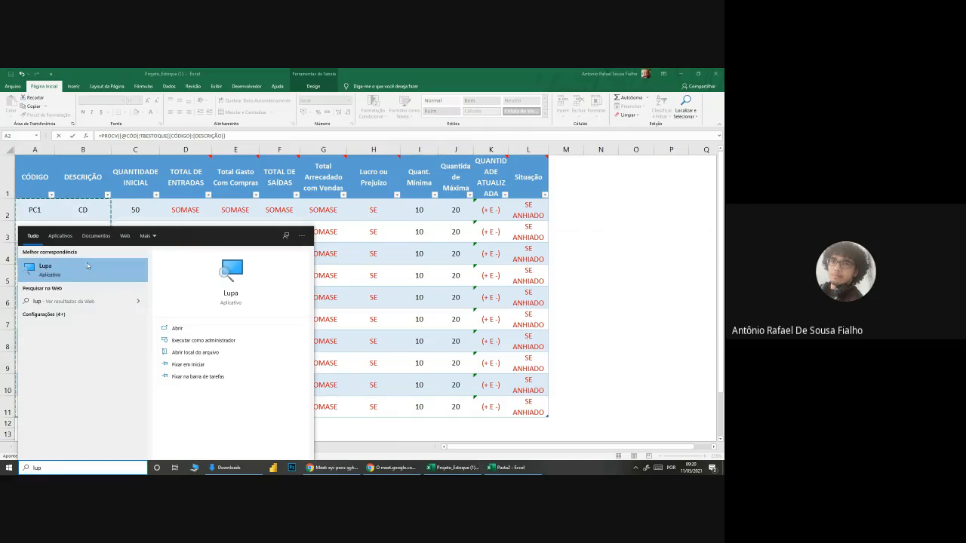
pyautogui.click(86, 266)
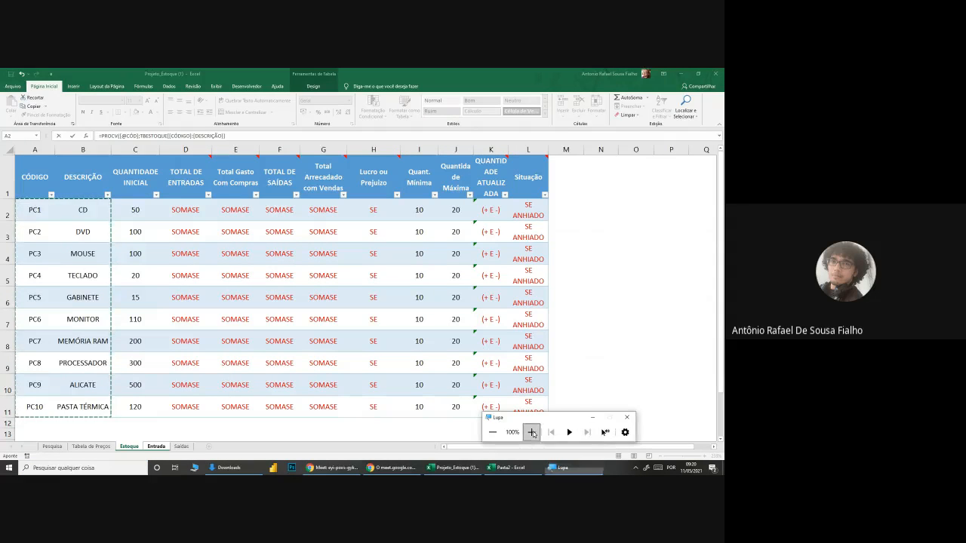
pyautogui.click(531, 431)
pyautogui.click(245, 138)
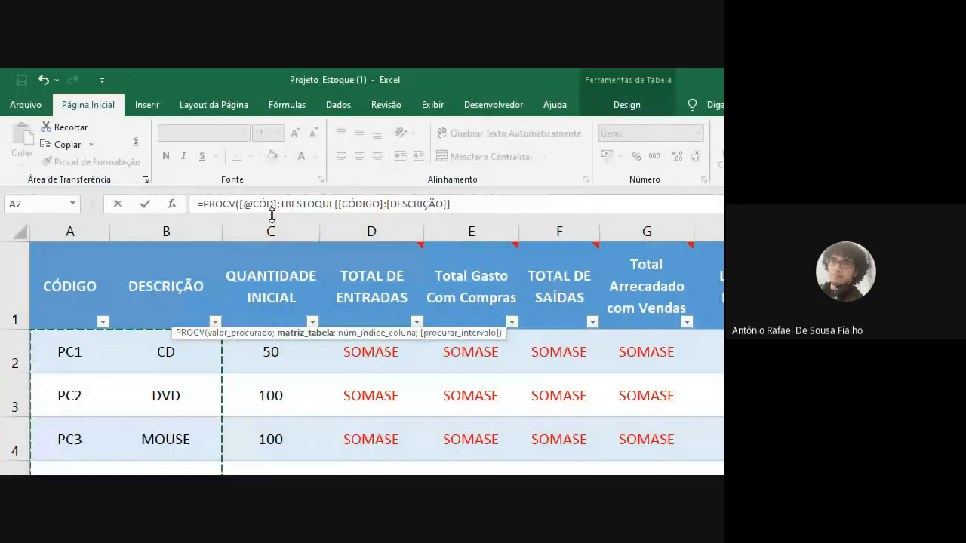
# Step: Examine the table name and the [CÓDIGO]:[DESCRIÇÃO] column references within the formula's matriz_tabela argument
pyautogui.moveTo(280, 204); pyautogui.dragTo(334, 204)
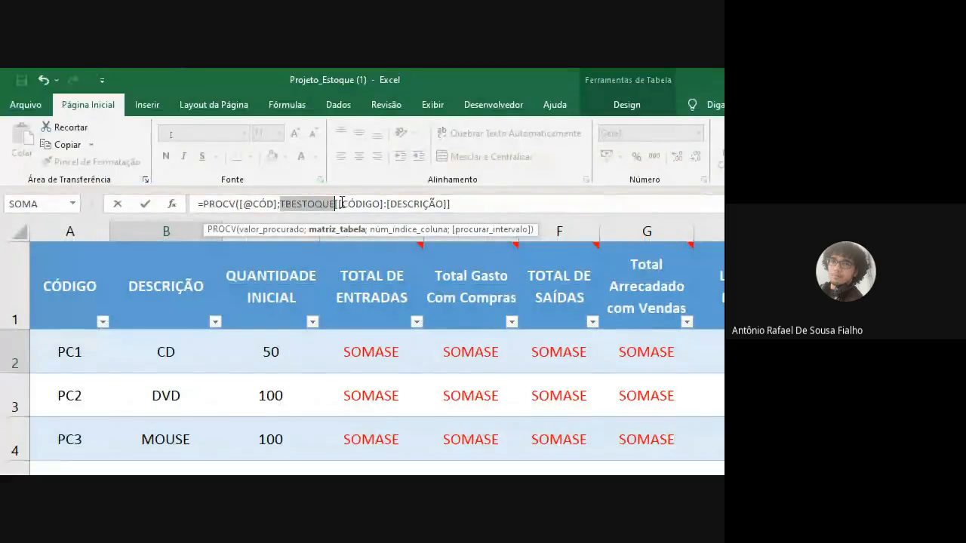
pyautogui.click(340, 204)
pyautogui.moveTo(338, 204); pyautogui.dragTo(384, 204)
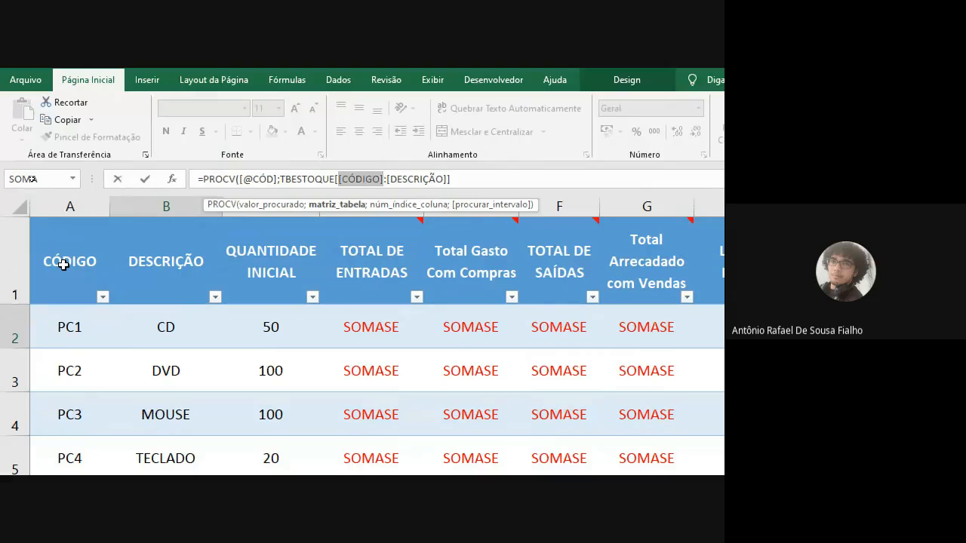
pyautogui.click(391, 179)
pyautogui.moveTo(391, 179); pyautogui.dragTo(445, 179)
pyautogui.click(408, 201)
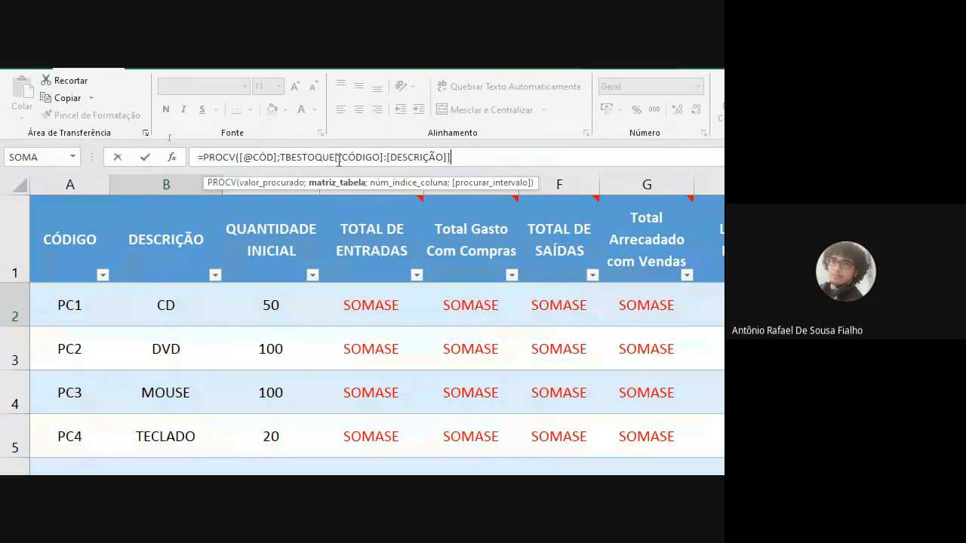
pyautogui.moveTo(339, 161); pyautogui.dragTo(451, 154)
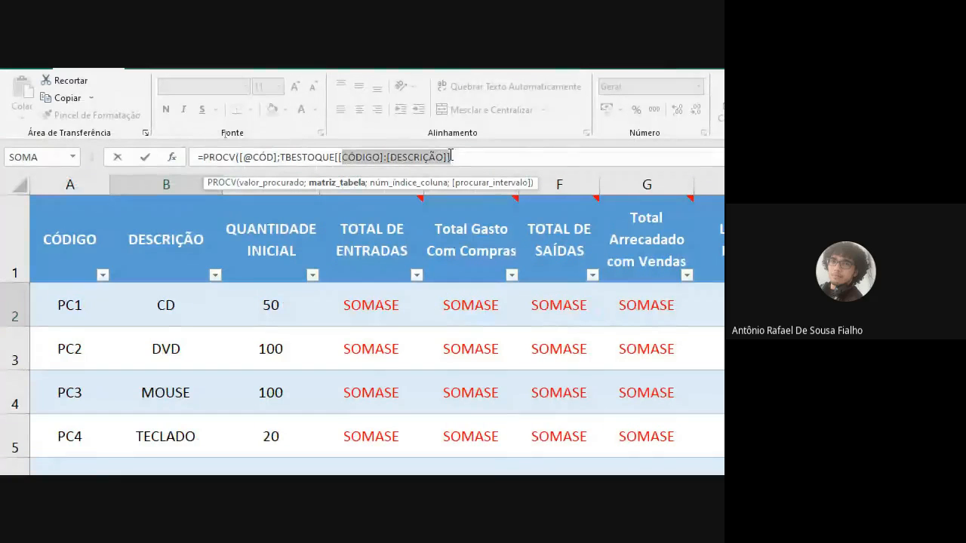
# Step: Complete the PROCV formula in B2 with column index 2 and exact match 0, and return the magnifier to 100%
pyautogui.click(470, 156)
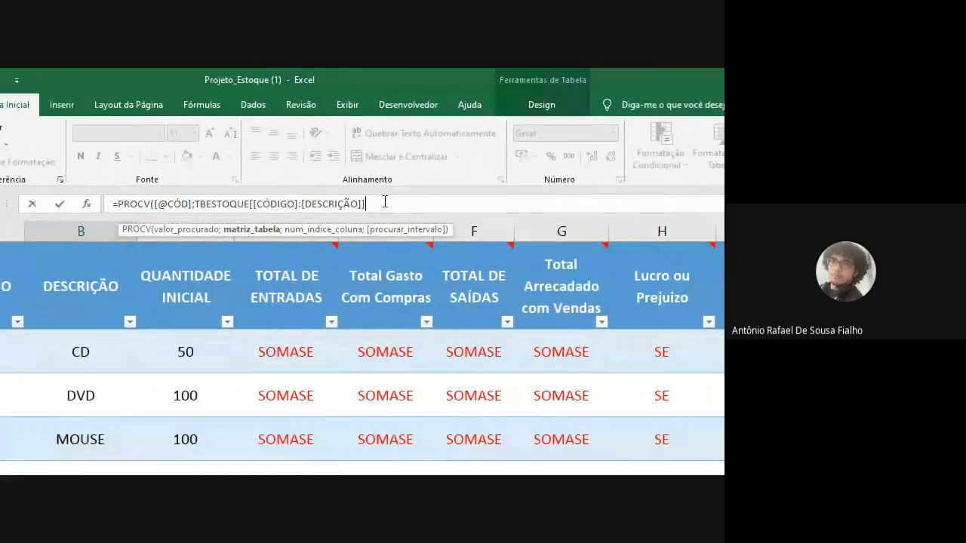
pyautogui.write(';')
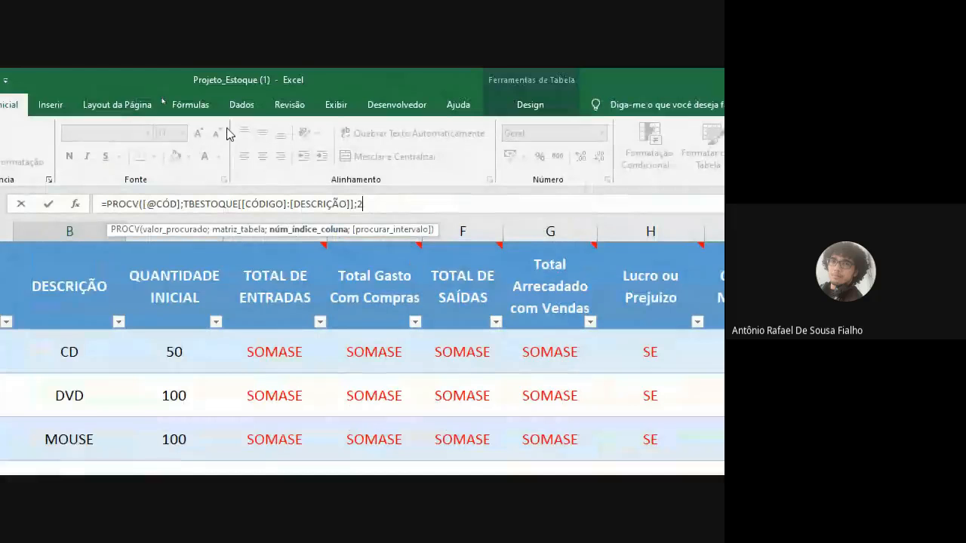
pyautogui.write('2;')
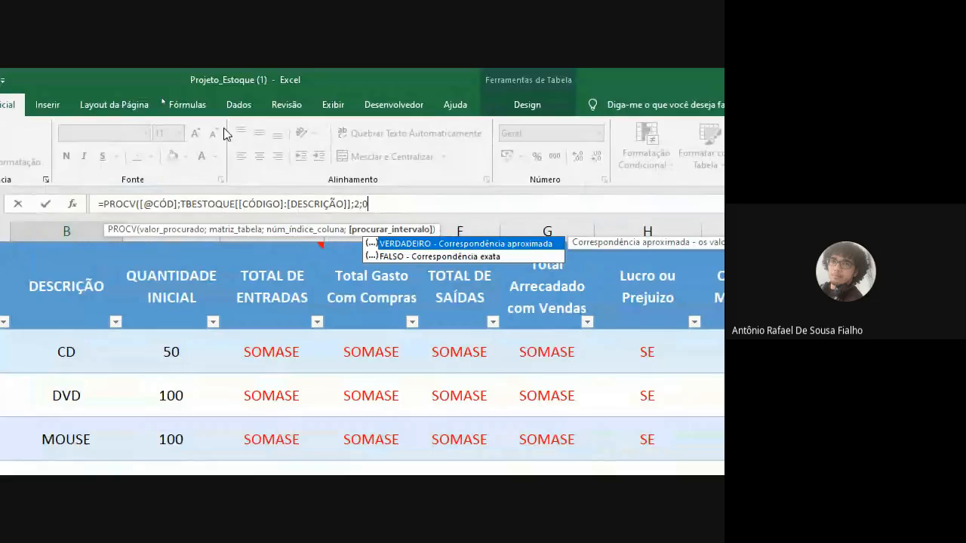
pyautogui.write('0)')
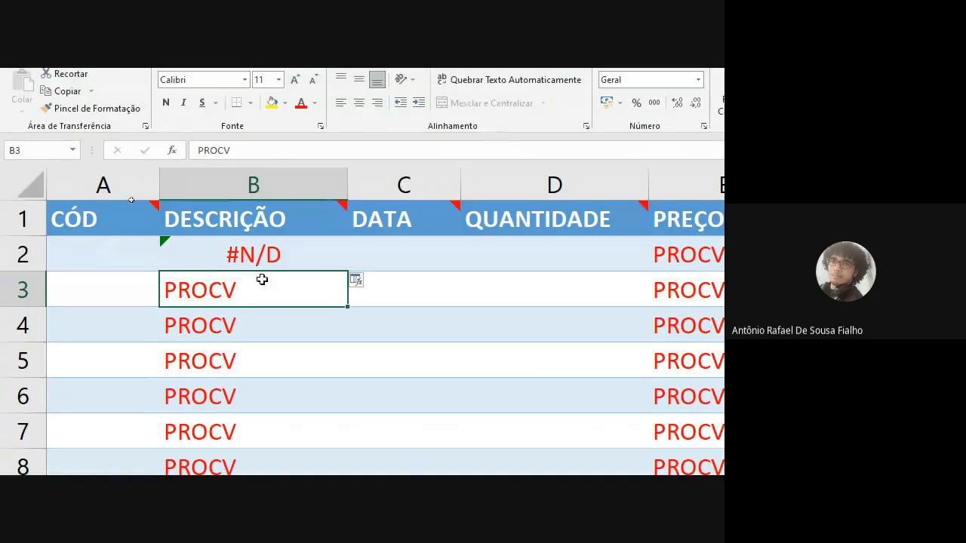
pyautogui.click(273, 235)
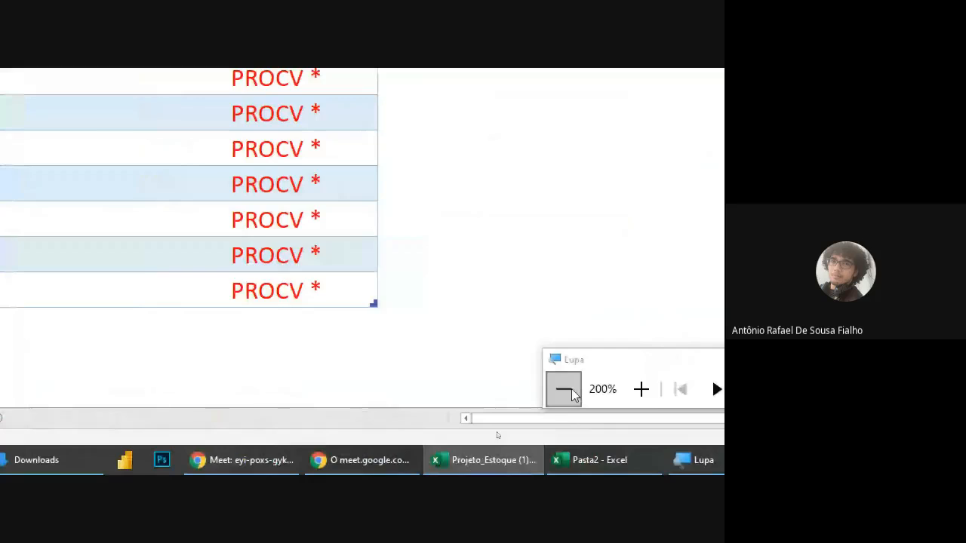
pyautogui.click(563, 389)
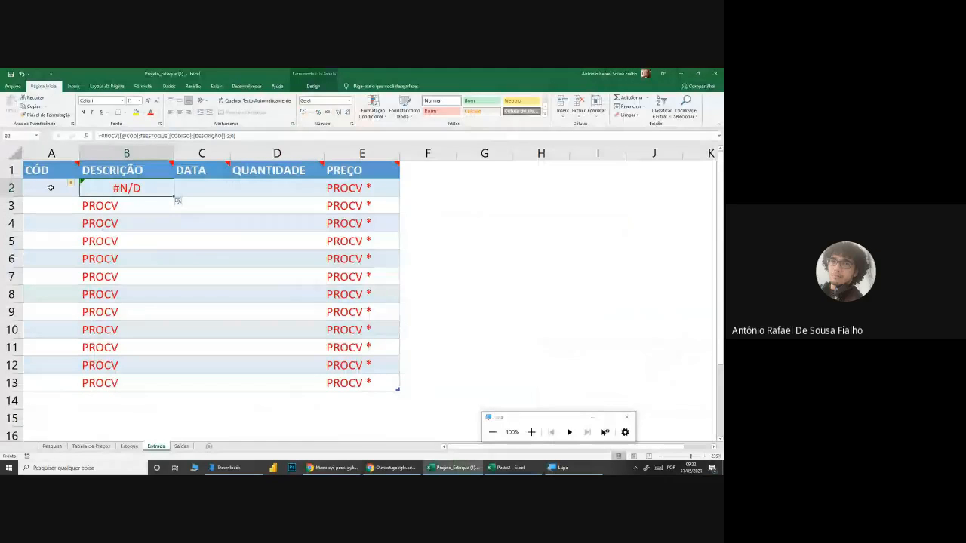
# Step: Choose the code PC1 for A2 and check the description that the formula gives in B2
pyautogui.click(50, 188)
pyautogui.click(83, 194)
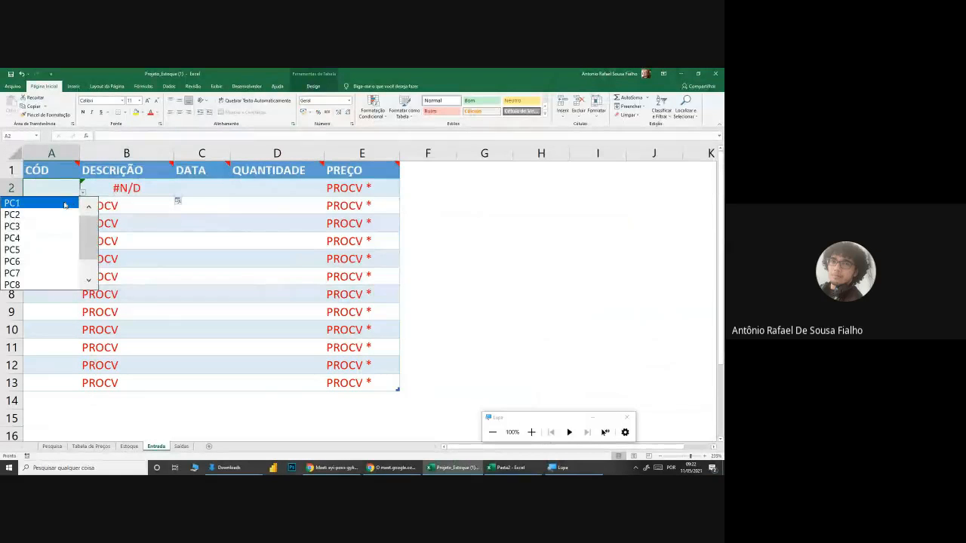
pyautogui.click(65, 204)
pyautogui.click(120, 191)
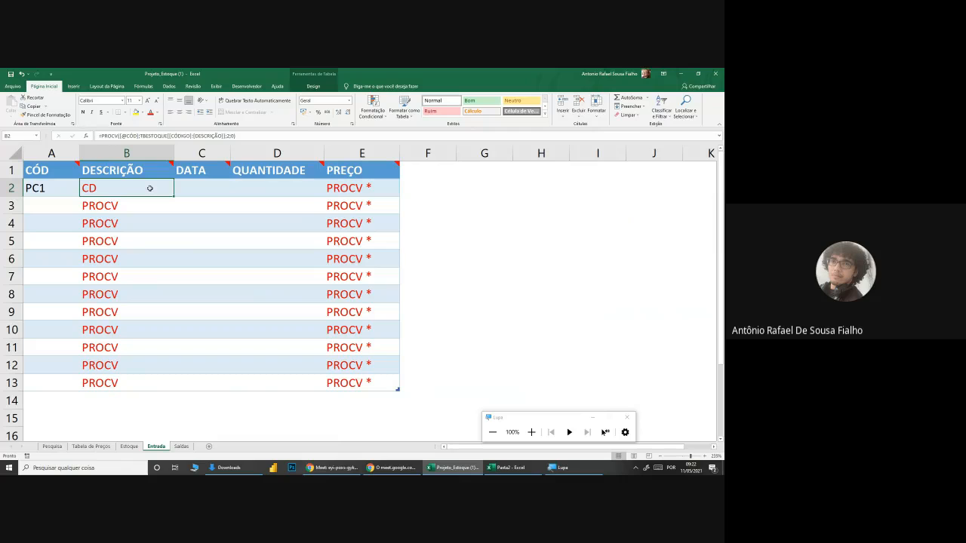
# Step: Choose the codes PC2, PC3, PC4 and PC5 for cells A3 to A6 in the CÓD column
pyautogui.click(67, 205)
pyautogui.click(83, 211)
pyautogui.click(59, 229)
pyautogui.click(60, 228)
pyautogui.click(83, 228)
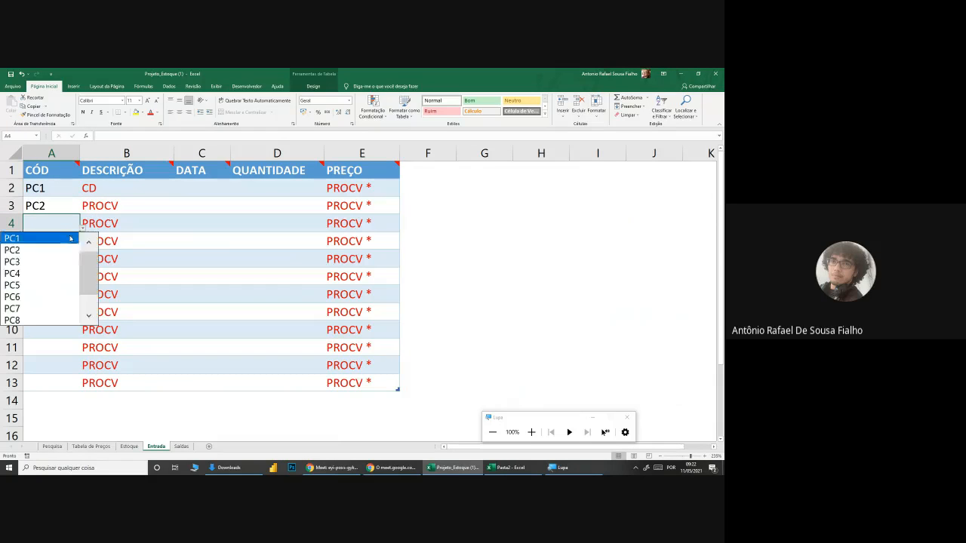
pyautogui.click(58, 261)
pyautogui.click(55, 243)
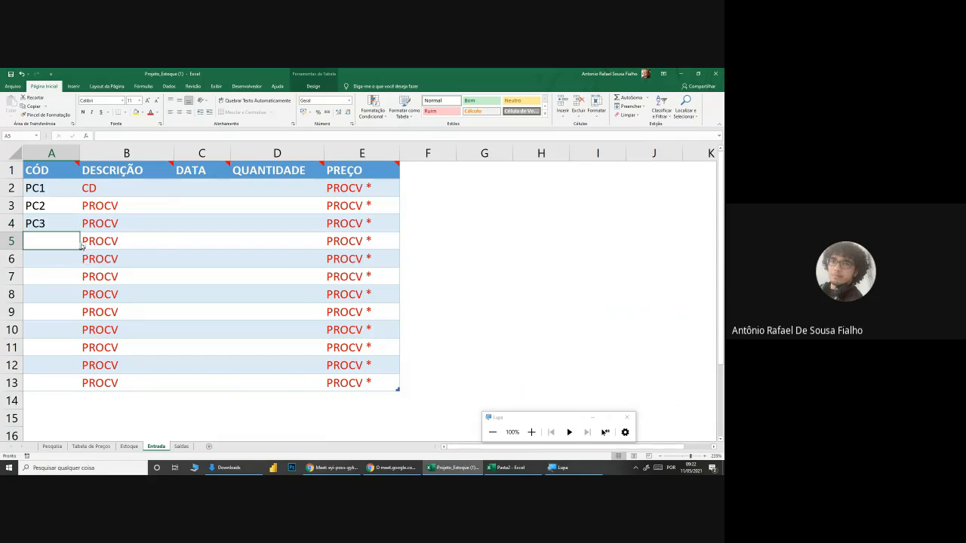
pyautogui.click(83, 249)
pyautogui.click(44, 285)
pyautogui.click(52, 258)
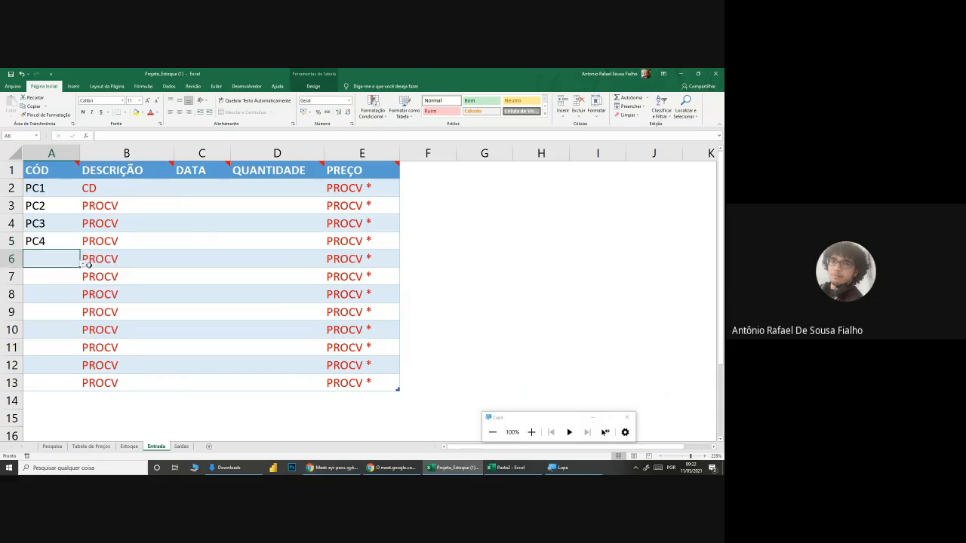
pyautogui.click(83, 263)
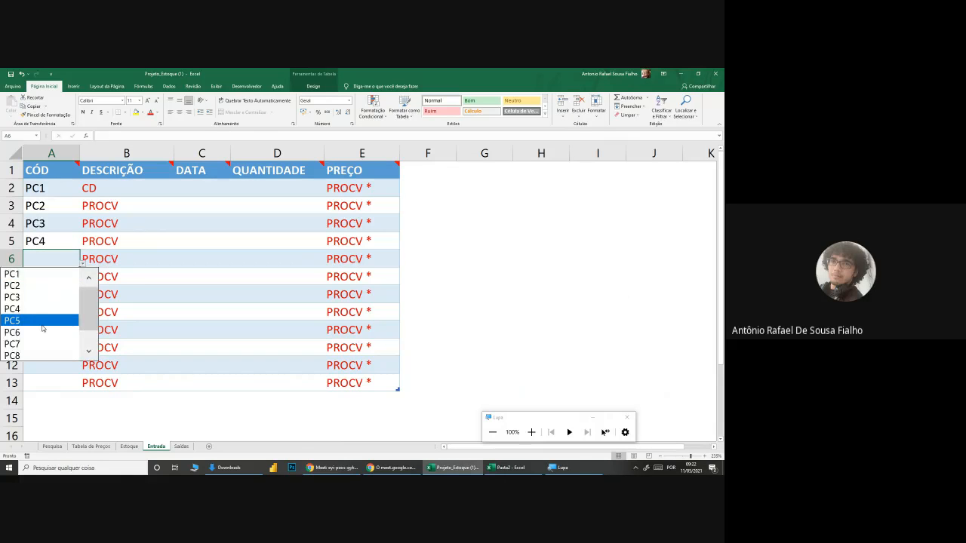
pyautogui.click(43, 321)
# Step: Choose the codes PC6, PC7 and PC8 for cells A7 to A9 in the CÓD column
pyautogui.click(56, 277)
pyautogui.click(83, 281)
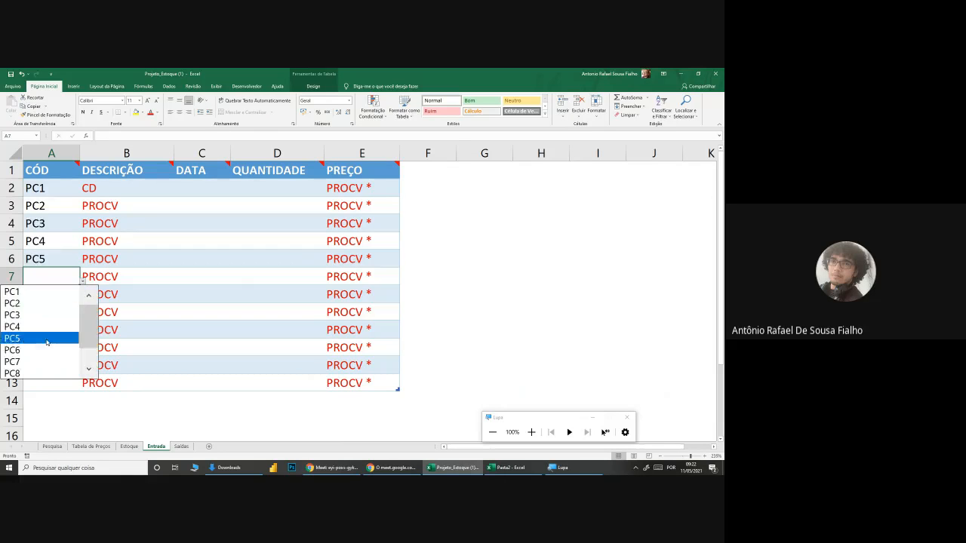
pyautogui.click(43, 352)
pyautogui.click(61, 297)
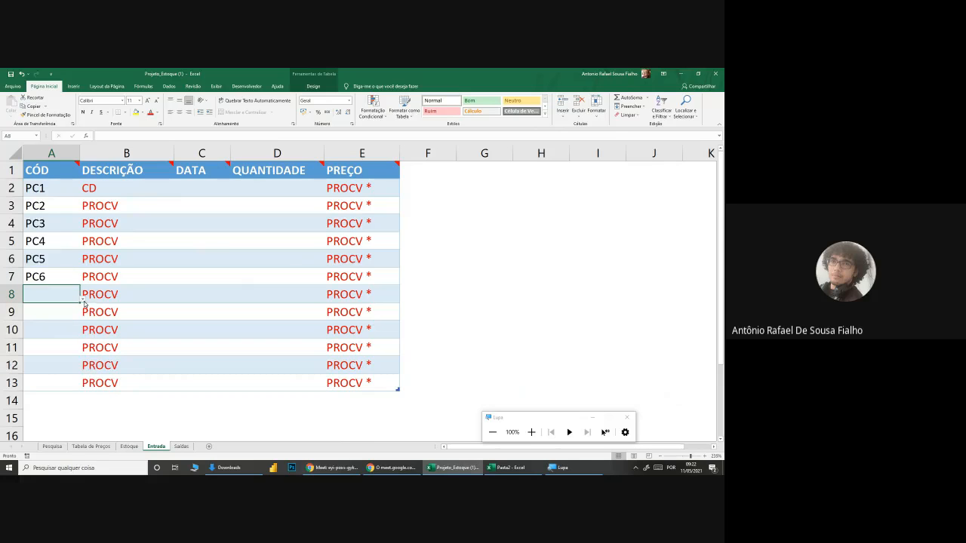
pyautogui.click(83, 299)
pyautogui.click(30, 377)
pyautogui.click(55, 310)
pyautogui.click(83, 317)
pyautogui.click(25, 408)
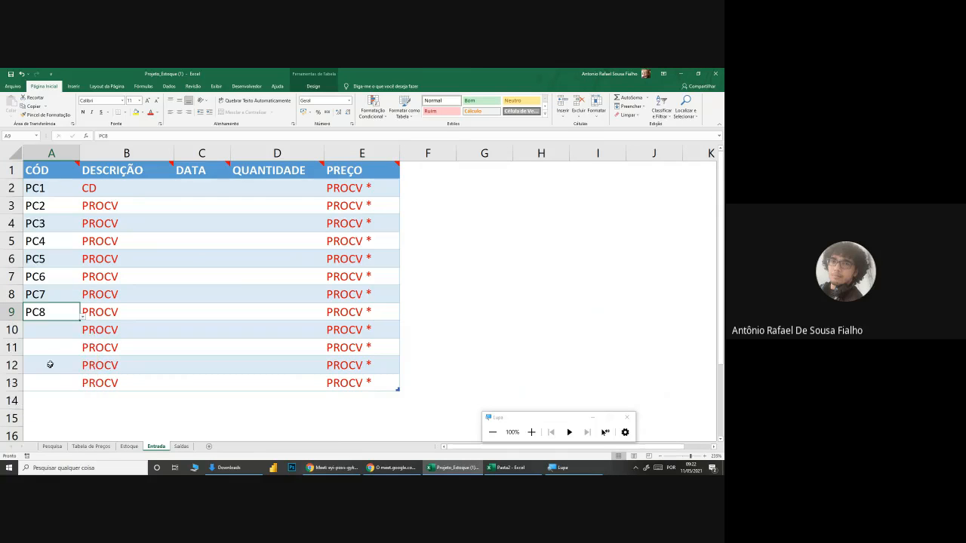
# Step: Choose the codes PC9 and PC10 for cells A10 and A11 in the CÓD column
pyautogui.click(63, 333)
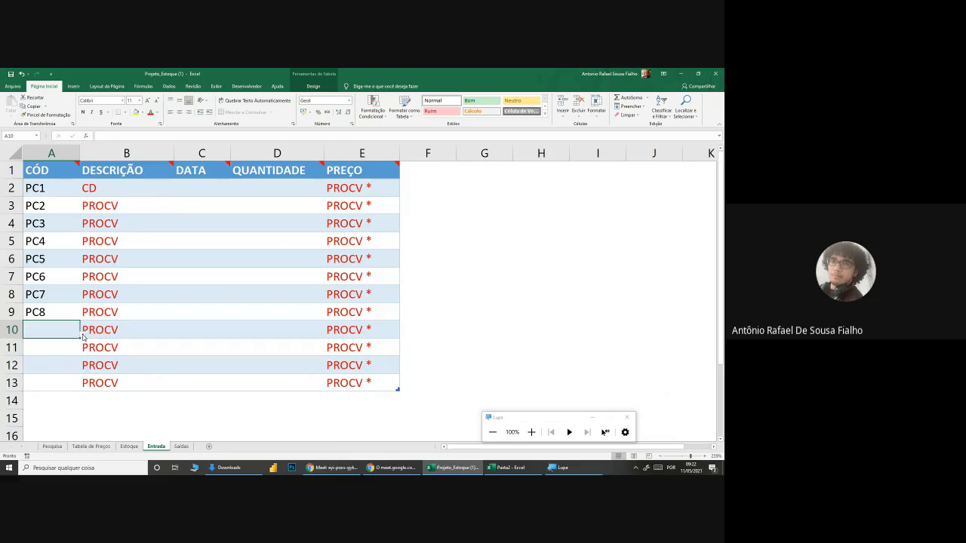
pyautogui.click(83, 337)
pyautogui.scroll(-2, 80, 423)
pyautogui.click(28, 415)
pyautogui.click(47, 351)
pyautogui.click(83, 354)
pyautogui.scroll(-2, 83, 397)
pyautogui.click(46, 440)
# Step: Fill the last two CÓD cells by choosing PC1 for A12 and PC2 for A13
pyautogui.click(60, 375)
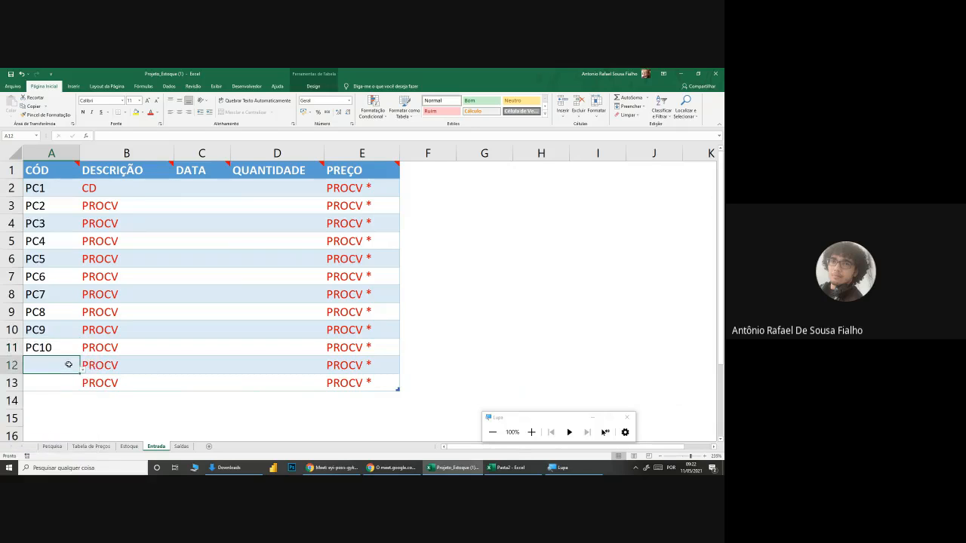
pyautogui.click(83, 370)
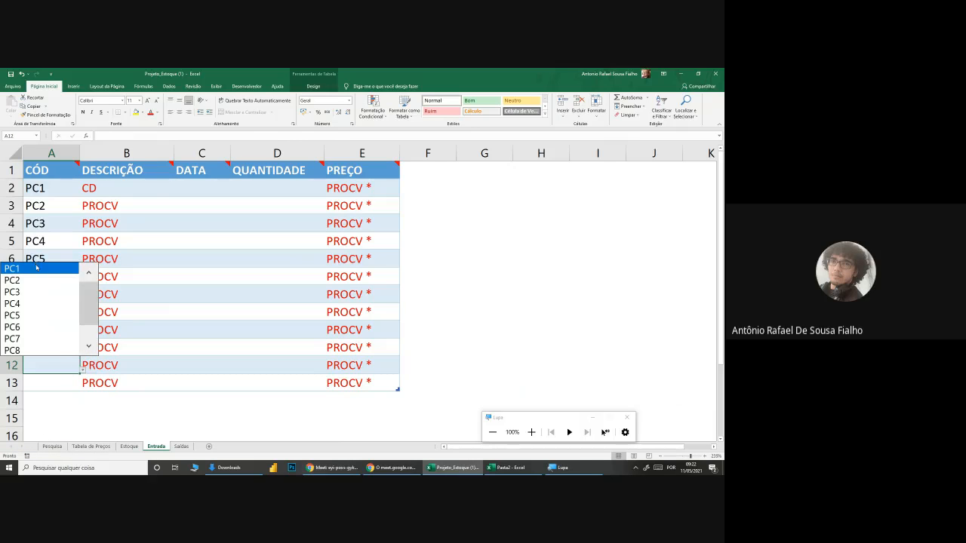
pyautogui.click(37, 268)
pyautogui.click(78, 384)
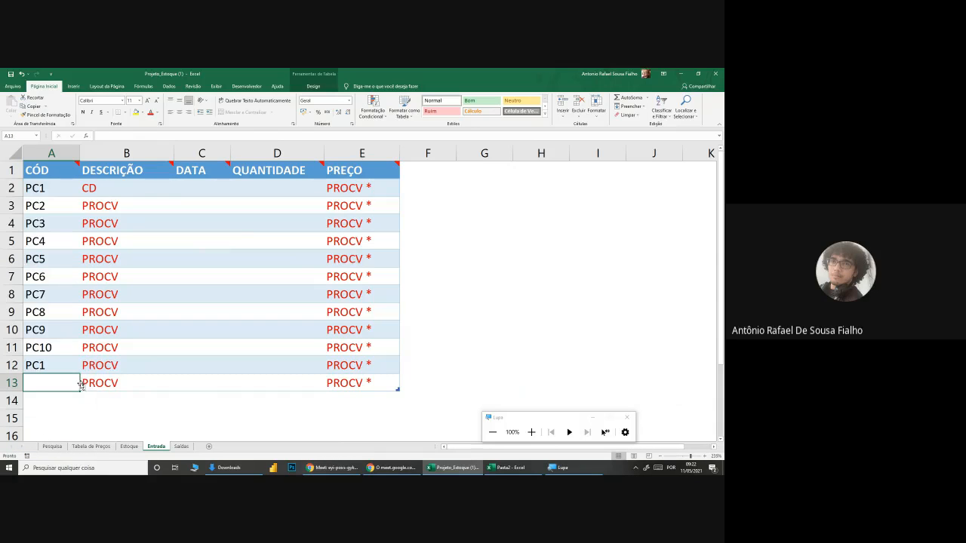
pyautogui.click(83, 388)
pyautogui.click(45, 296)
pyautogui.click(132, 293)
# Step: Examine the PROCV formula in B2, especially its TBESTOQUE[[CÓDIGO]:[DESCRIÇÃO]] table argument, without changing it
pyautogui.click(114, 191)
pyautogui.doubleClick(113, 191)
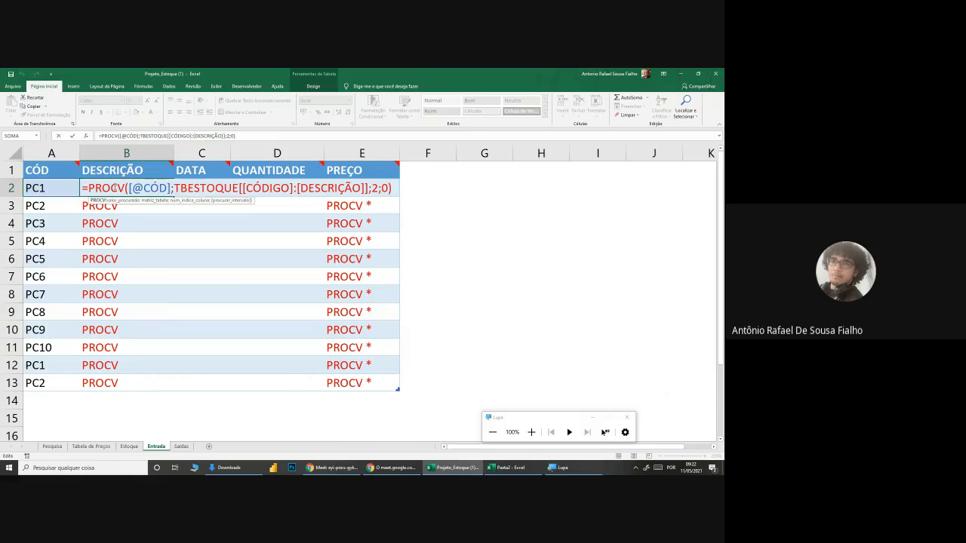
pyautogui.press('Return')
pyautogui.click(114, 186)
pyautogui.doubleClick(114, 186)
pyautogui.moveTo(175, 187); pyautogui.dragTo(367, 188)
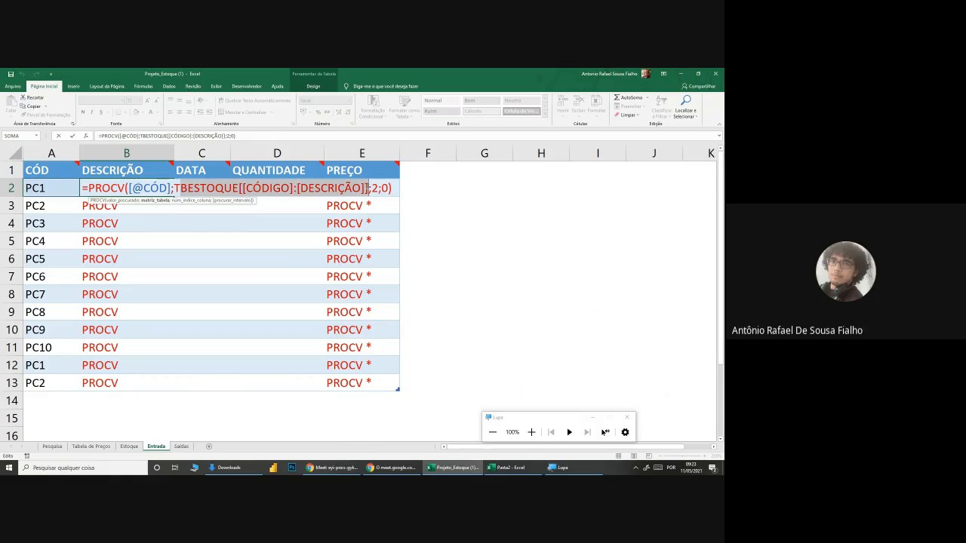
pyautogui.press('Return')
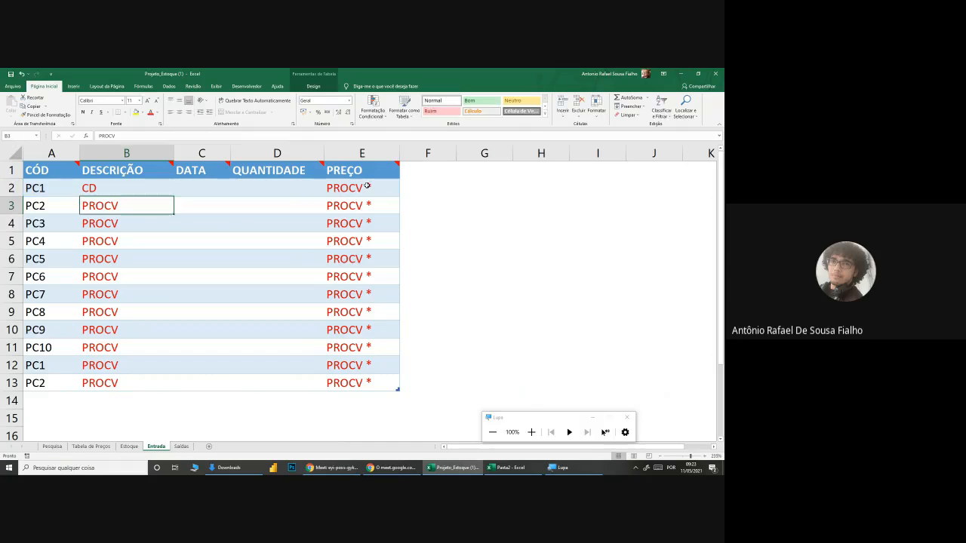
# Step: Copy the PROCV formula from B2 down to B13 and compare the descriptions with the codes in A2:A13
pyautogui.click(166, 183)
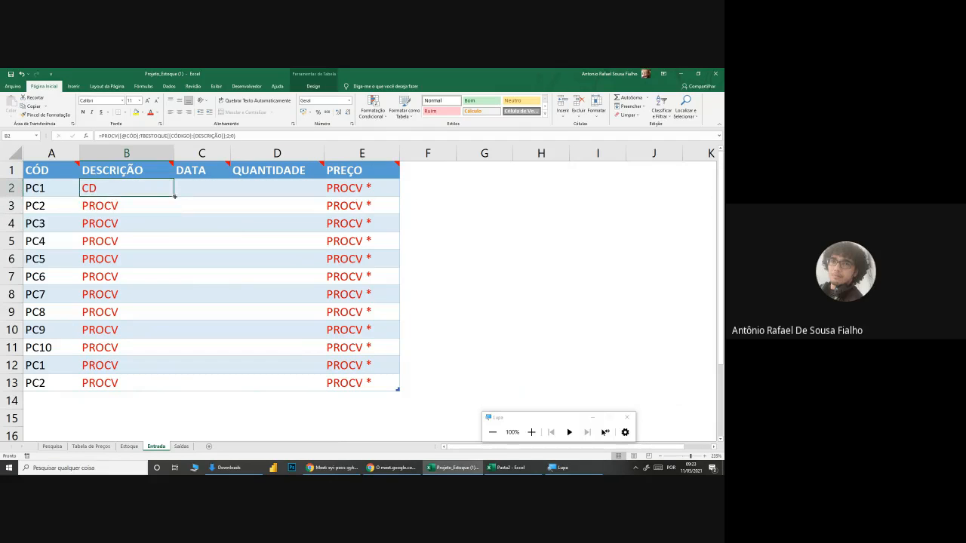
pyautogui.moveTo(174, 197); pyautogui.dragTo(174, 393)
pyautogui.moveTo(37, 188); pyautogui.dragTo(53, 377)
pyautogui.click(150, 294)
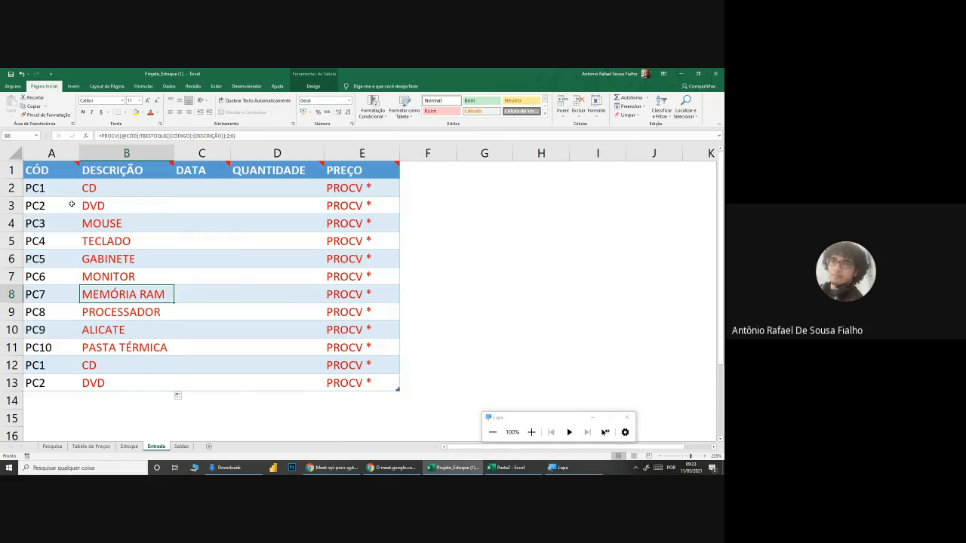
# Step: Test the description lookup by changing the code in A3 to PC9, and set it back to PC2
pyautogui.click(70, 206)
pyautogui.click(82, 212)
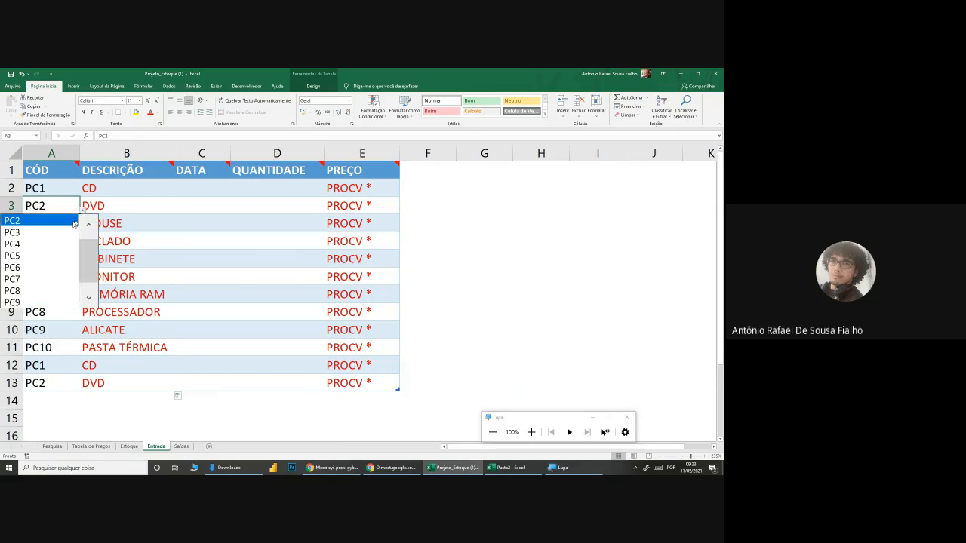
pyautogui.click(36, 302)
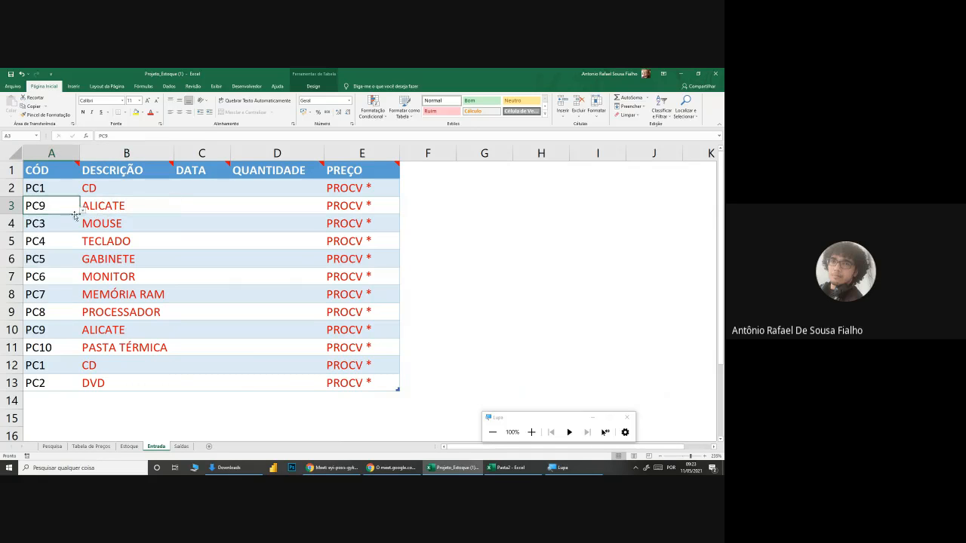
pyautogui.click(83, 213)
pyautogui.scroll(2, 68, 222)
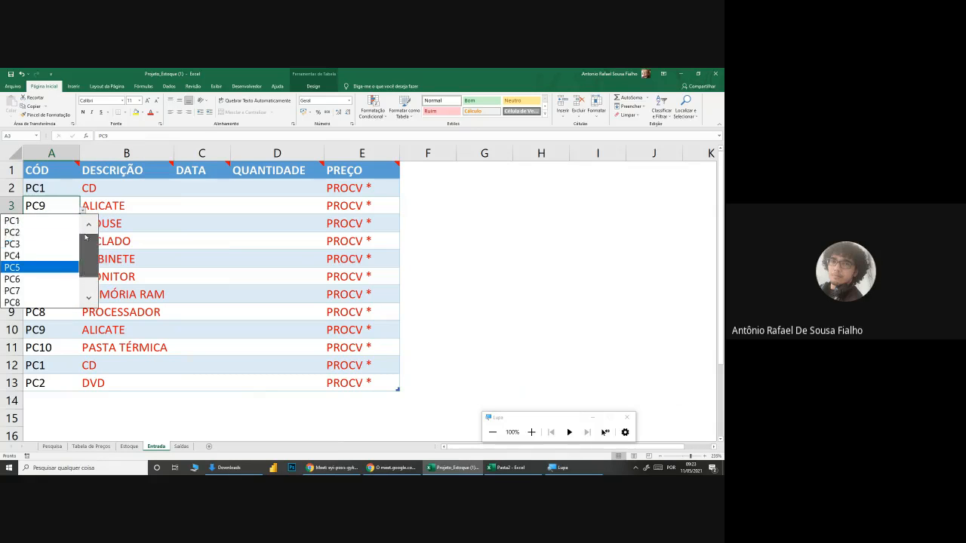
pyautogui.click(62, 232)
pyautogui.click(251, 323)
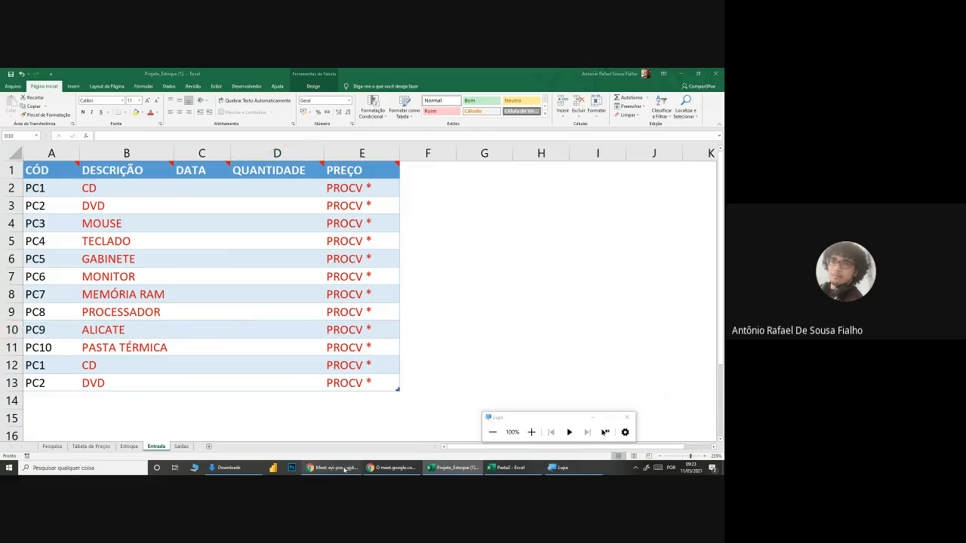
# Step: Switch to the Google Meet call to check its chat, and return to the Projeto_Estoque workbook in Excel
pyautogui.click(332, 468)
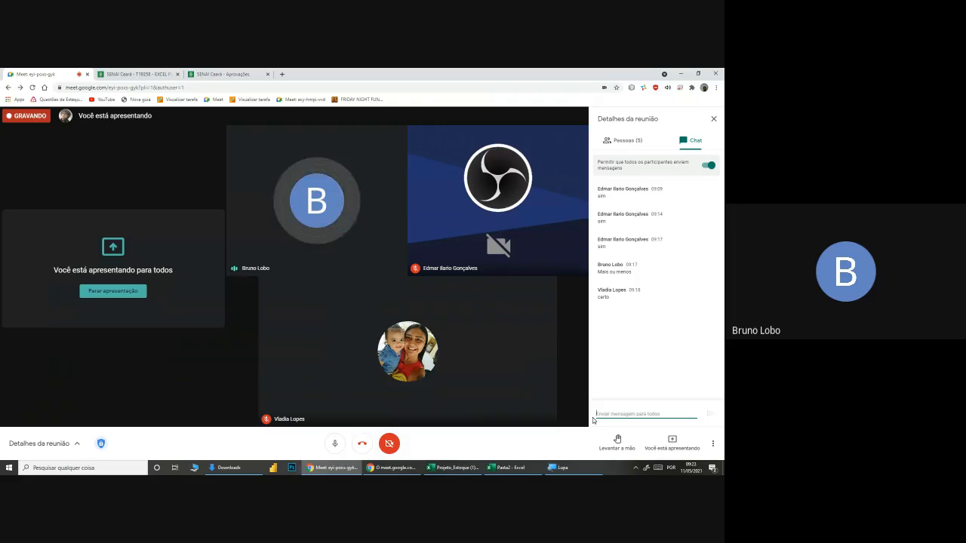
pyautogui.click(502, 457)
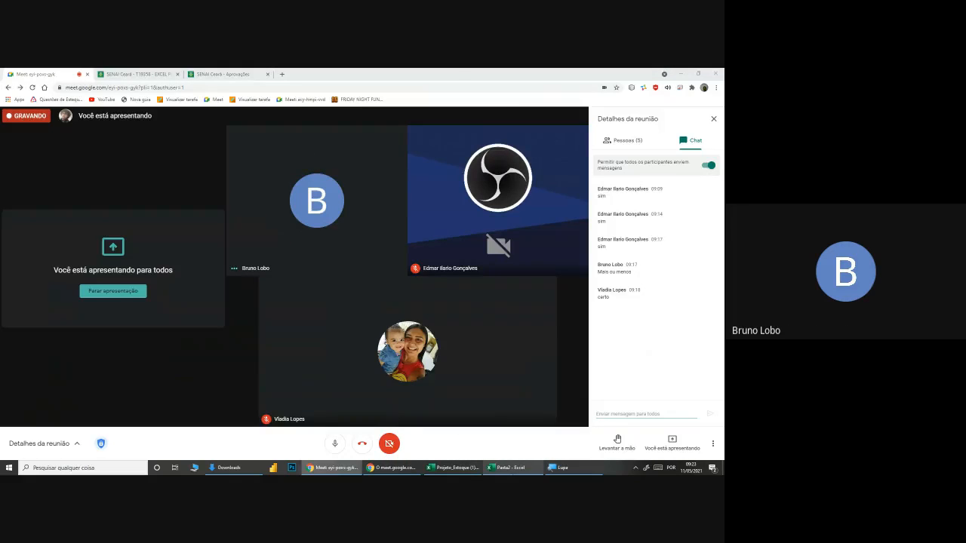
pyautogui.click(514, 381)
pyautogui.click(462, 470)
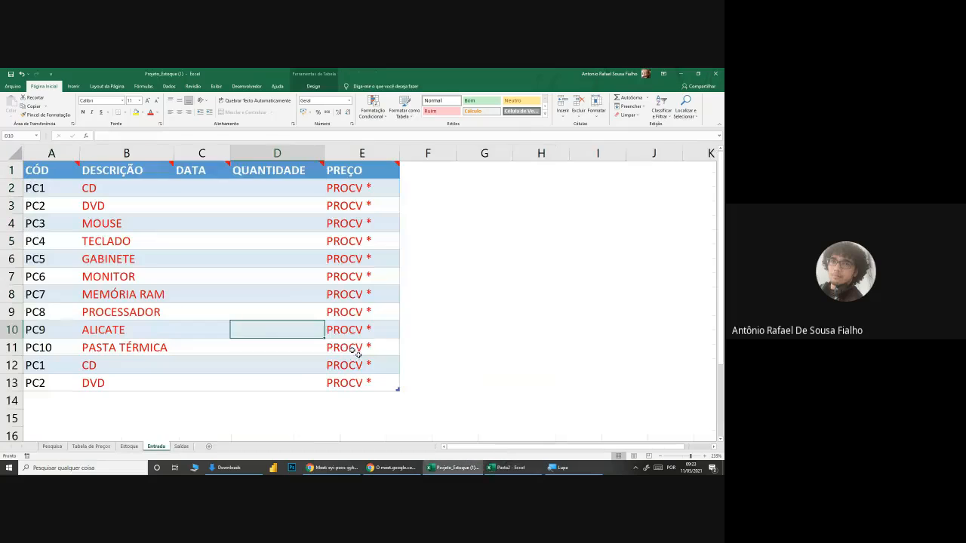
pyautogui.click(146, 239)
pyautogui.scroll(1, 150, 237)
pyautogui.scroll(1, 149, 238)
pyautogui.click(143, 196)
pyautogui.doubleClick(150, 193)
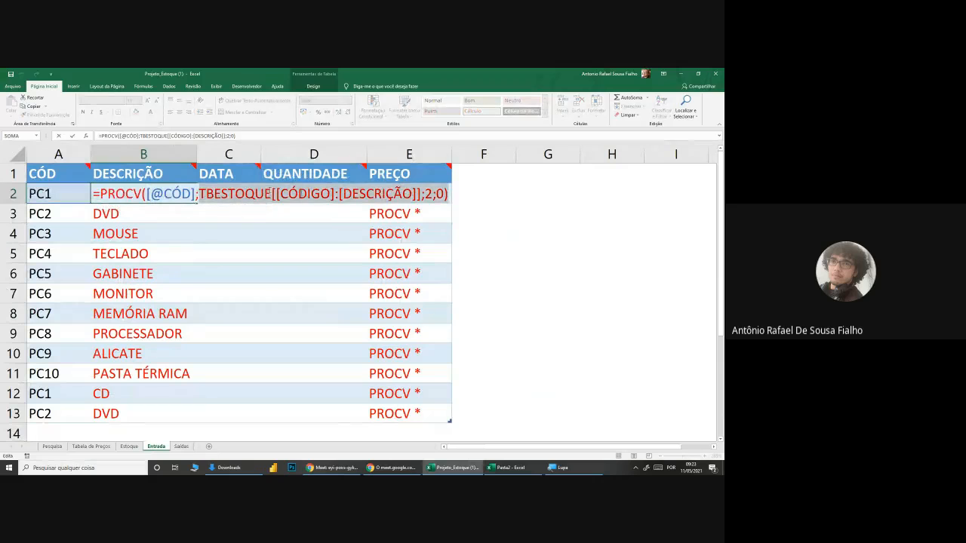
pyautogui.click(149, 193)
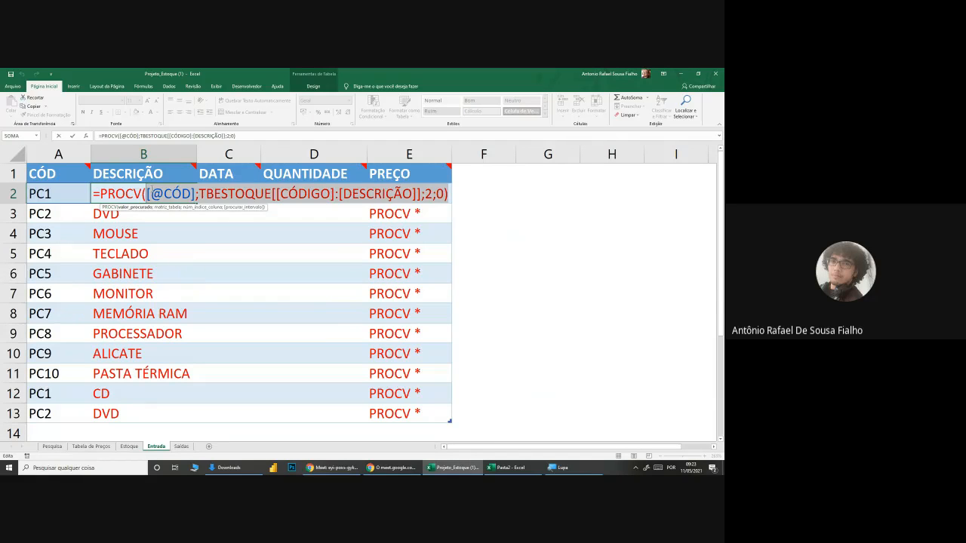
pyautogui.hotkey('ctrl', 'Delete')
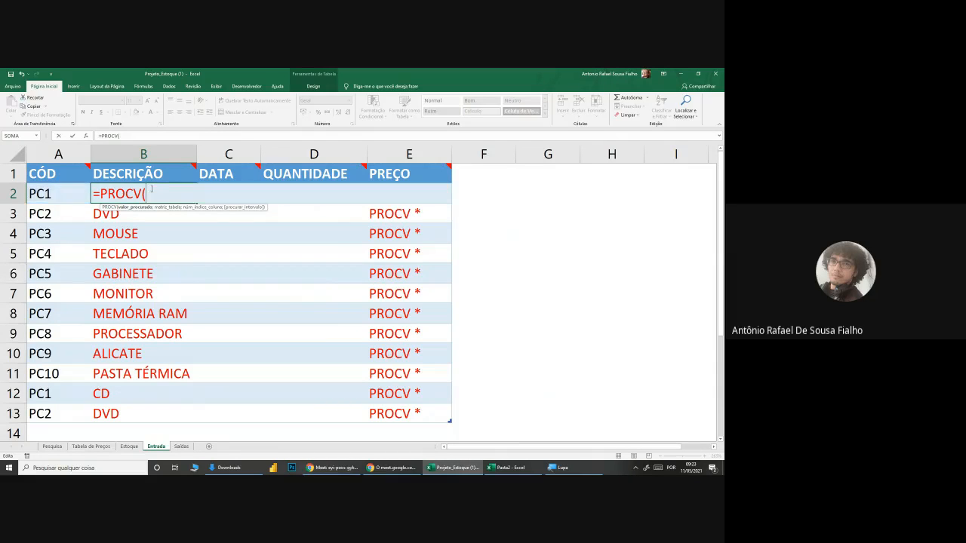
pyautogui.click(59, 198)
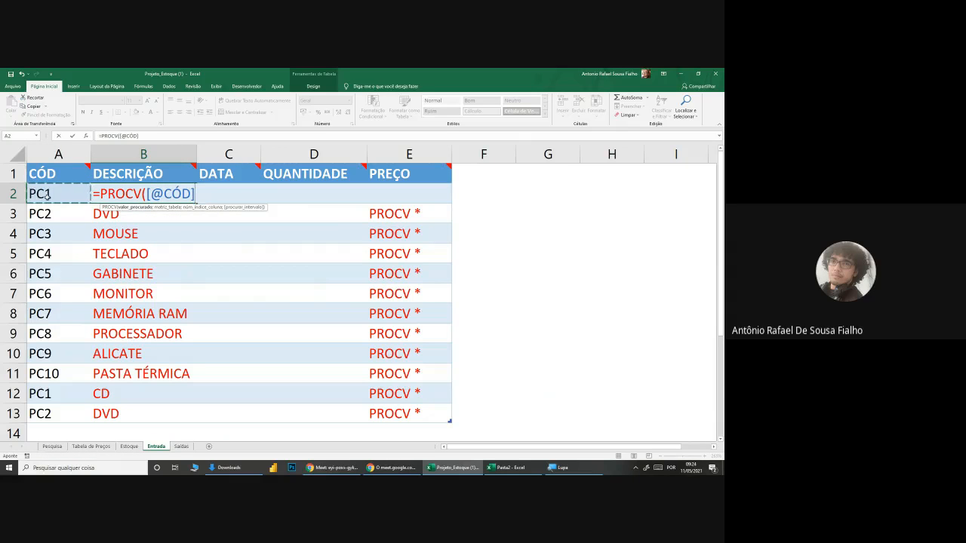
pyautogui.moveTo(163, 194); pyautogui.dragTo(191, 194)
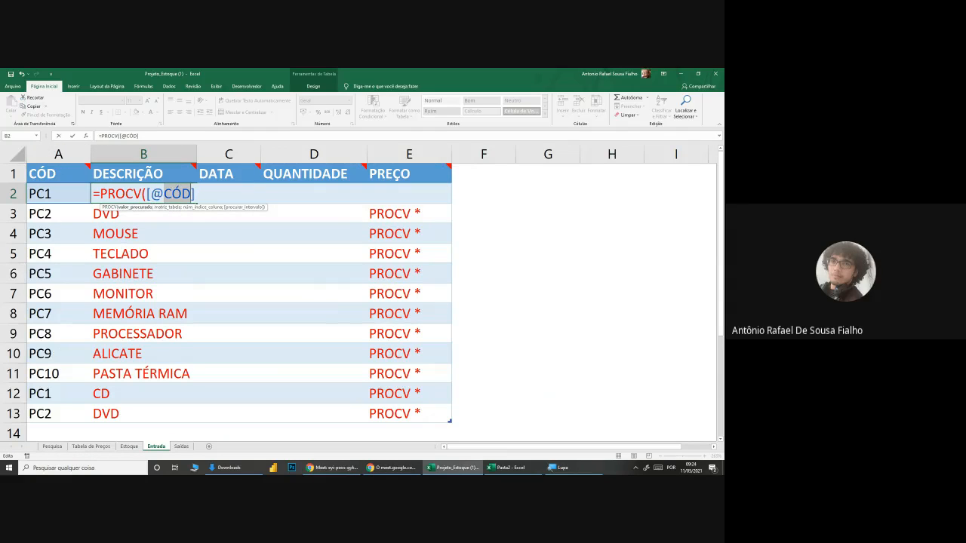
pyautogui.moveTo(151, 194); pyautogui.dragTo(164, 194)
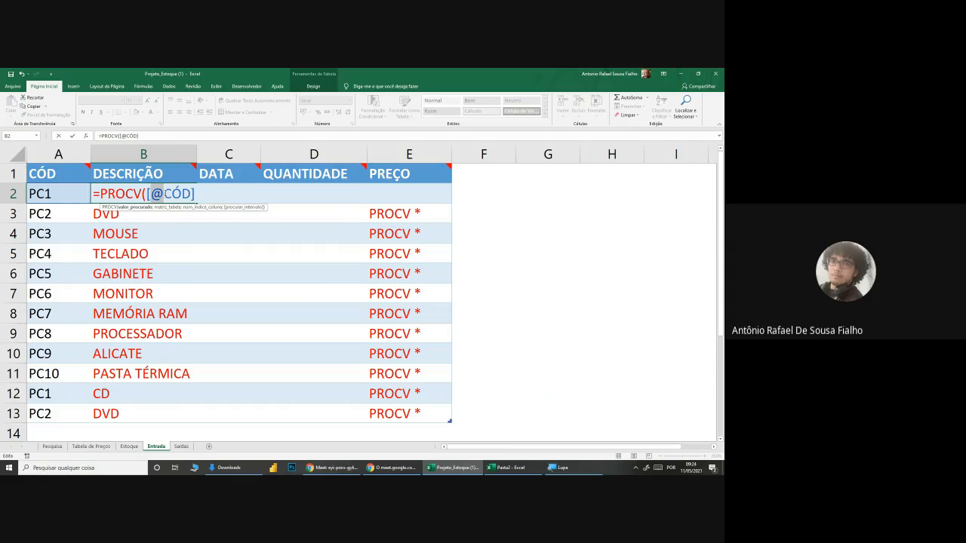
pyautogui.click(165, 193)
pyautogui.moveTo(93, 194); pyautogui.dragTo(195, 193)
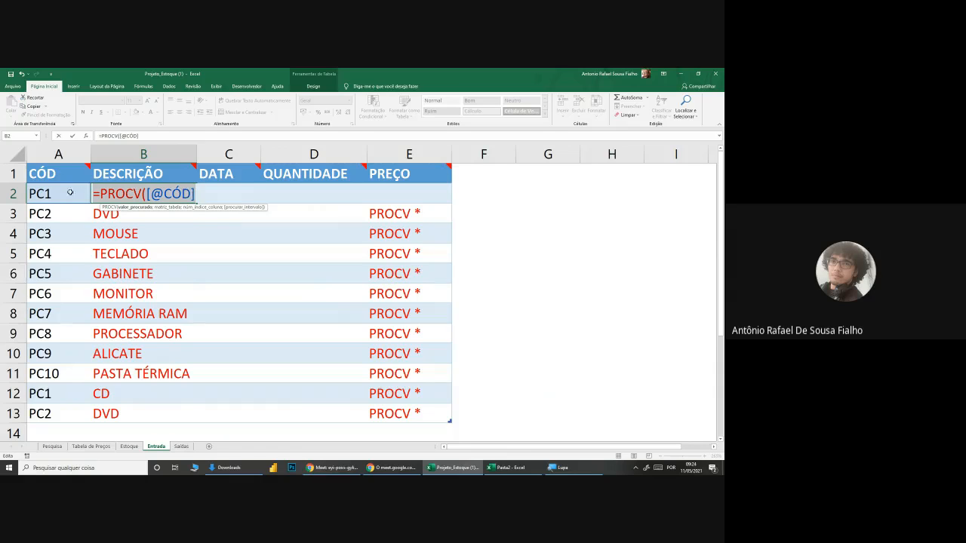
pyautogui.click(99, 194)
pyautogui.moveTo(100, 194); pyautogui.dragTo(159, 194)
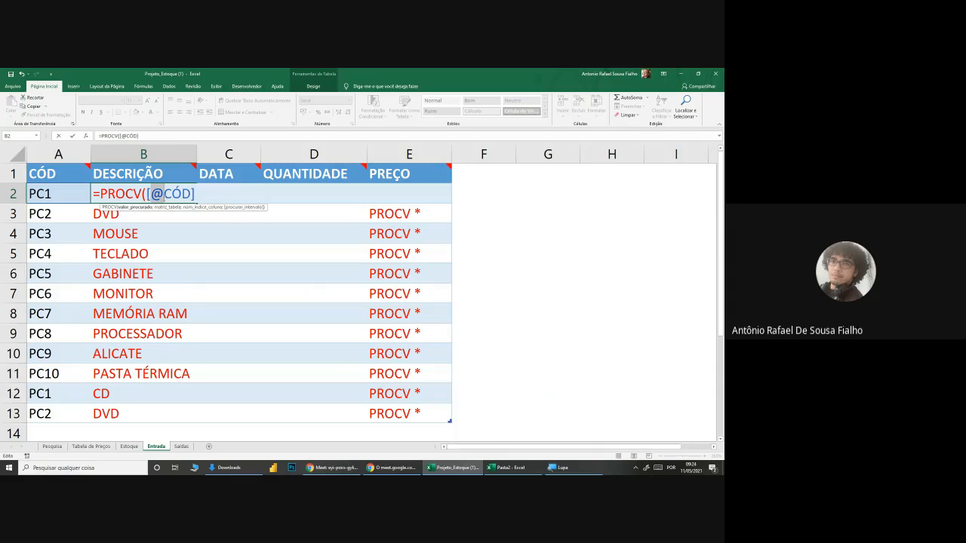
pyautogui.doubleClick(173, 194)
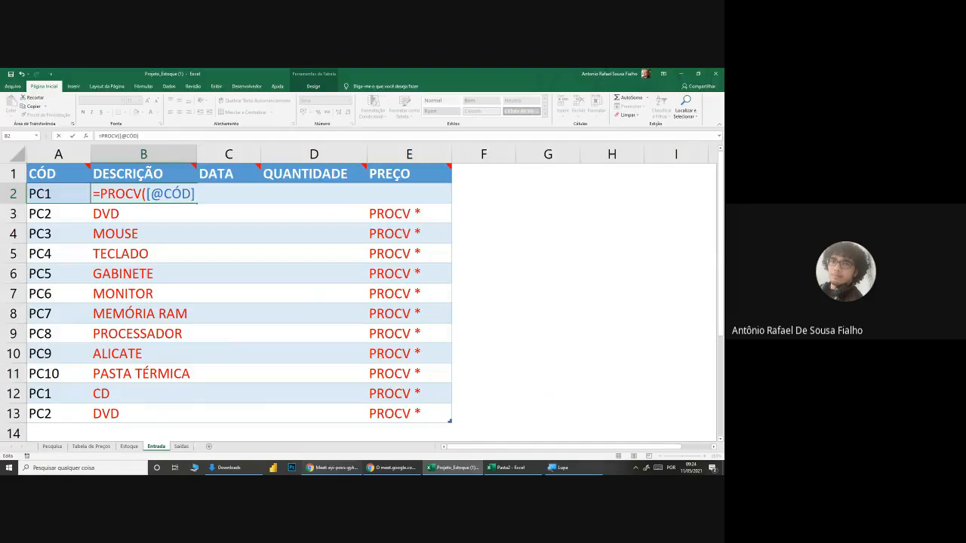
# Step: Switch to the Google Meet call to check on the participants, and return to the Projeto_Estoque workbook in Excel
pyautogui.click(332, 468)
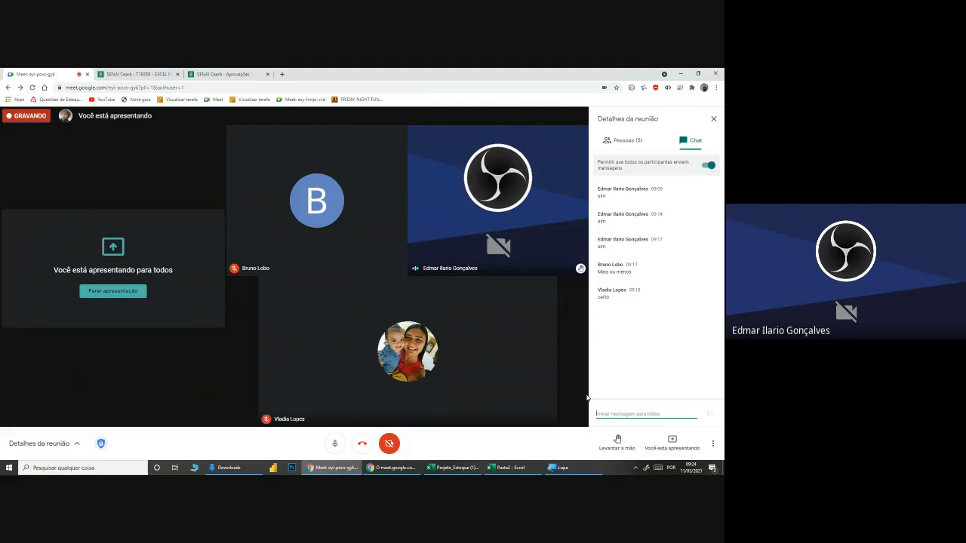
pyautogui.click(342, 472)
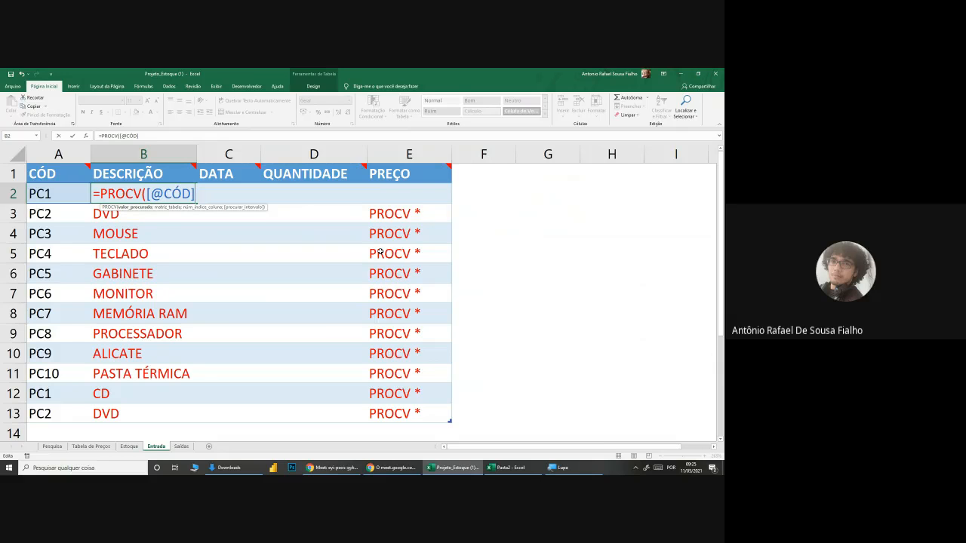
# Step: Complete B2's PROCV formula with the Estoque sheet's CÓDIGO and DESCRIÇÃO columns as the table, column index 2 and exact match 0
pyautogui.write(';')
pyautogui.click(128, 447)
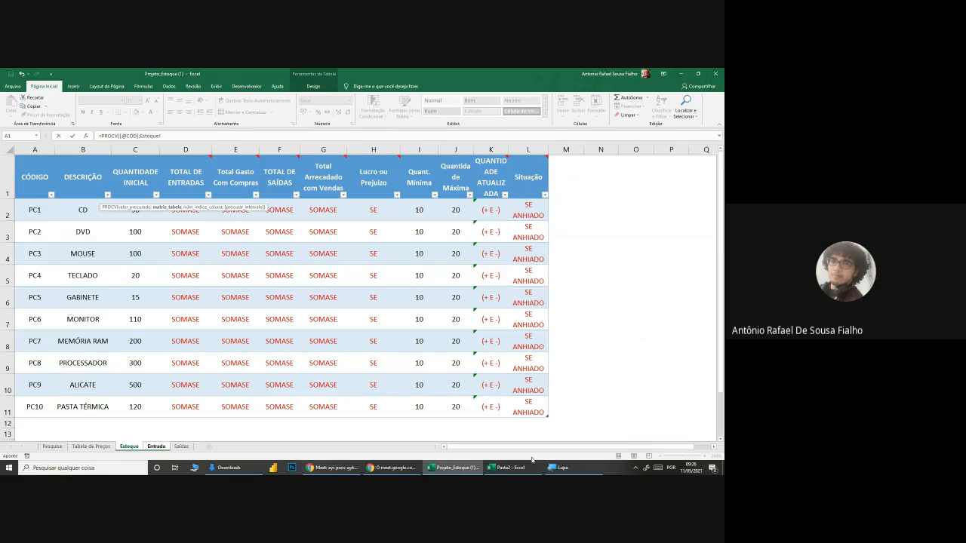
pyautogui.click(562, 468)
pyautogui.click(531, 432)
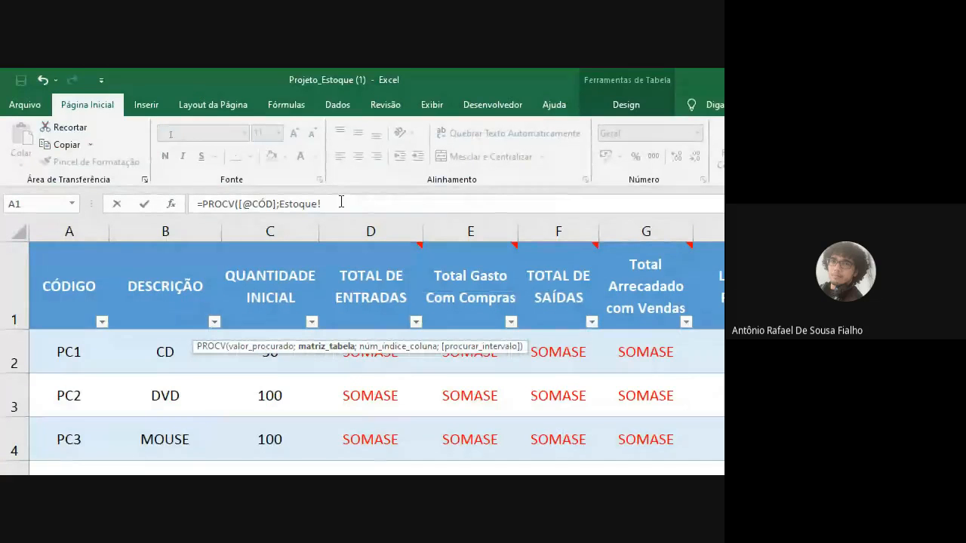
pyautogui.moveTo(62, 346); pyautogui.dragTo(156, 405)
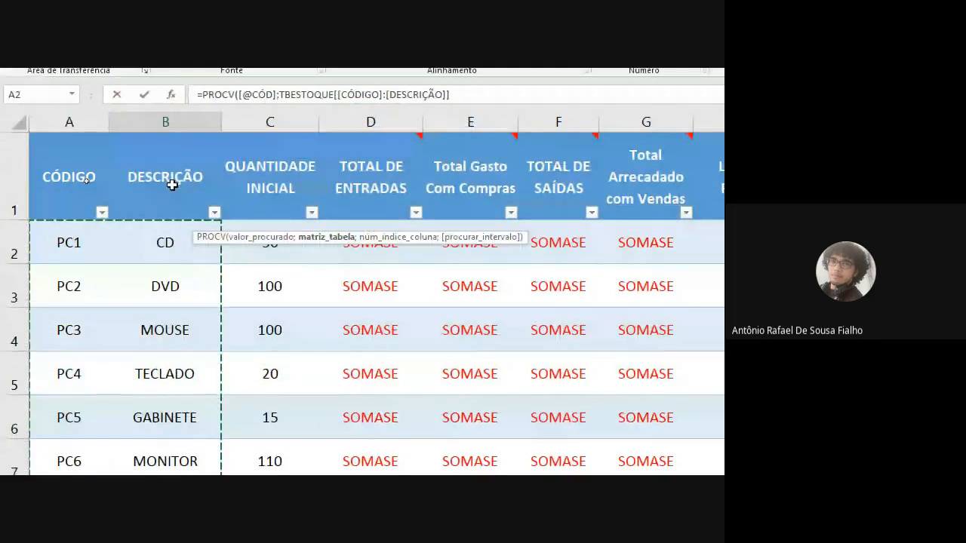
pyautogui.click(494, 93)
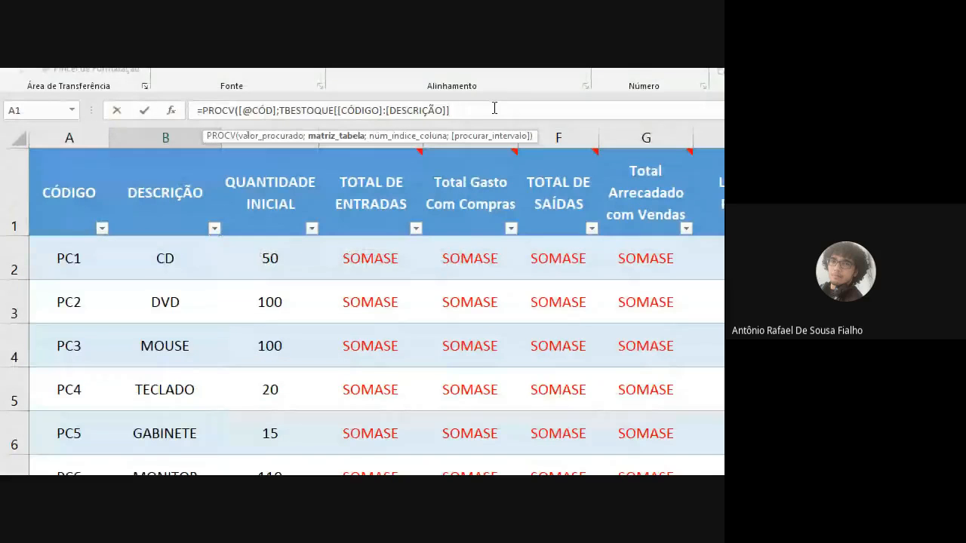
pyautogui.write(';2')
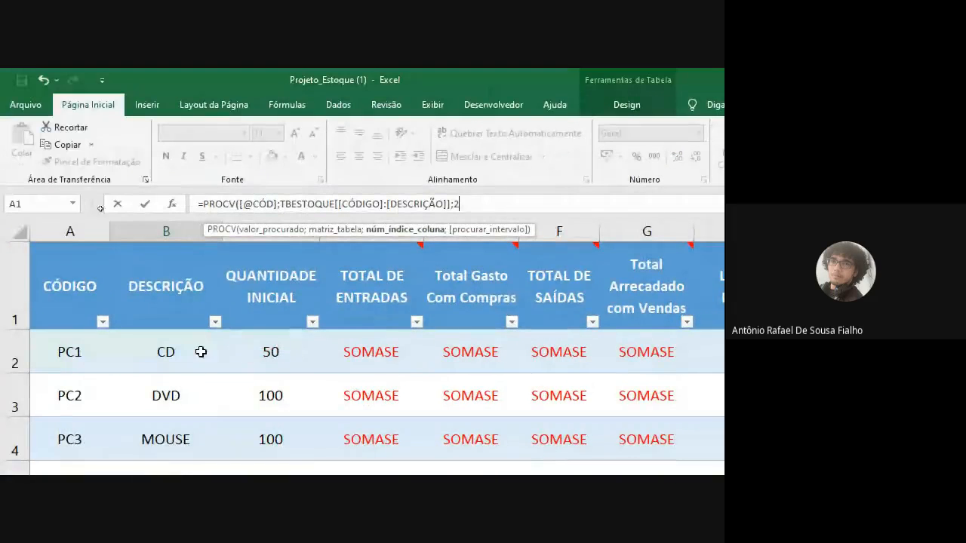
pyautogui.write(';0')
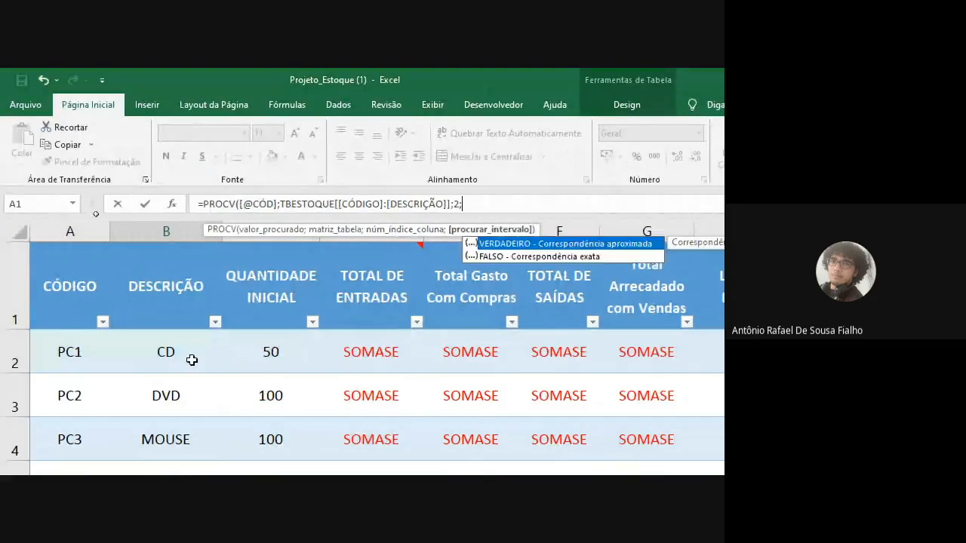
pyautogui.write(')')
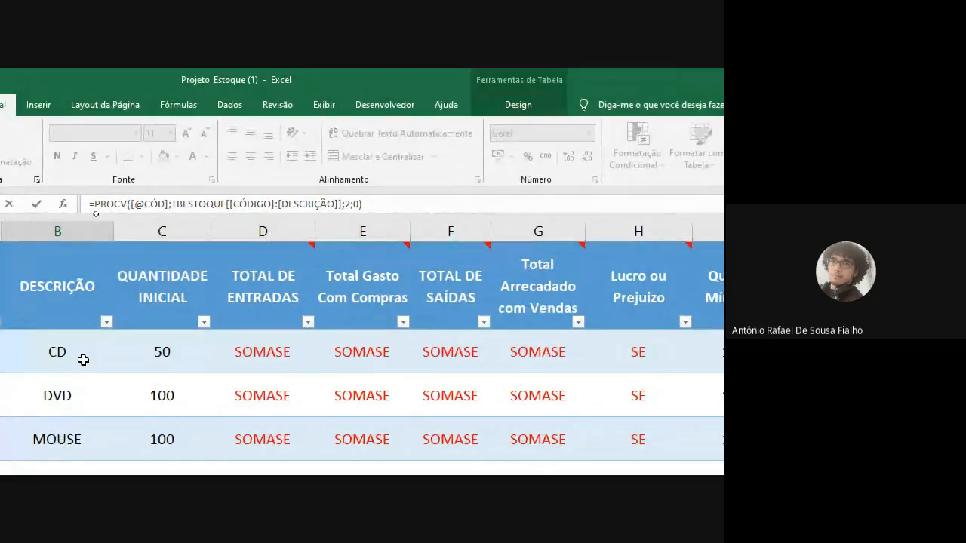
pyautogui.press('Return')
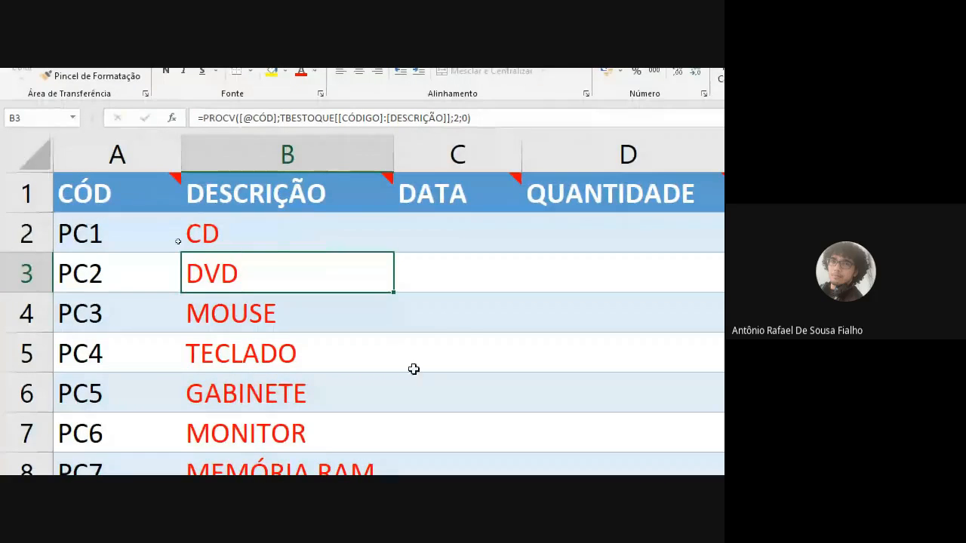
# Step: Compare B2's formula in Entrada with the CÓDIGO and DESCRIÇÃO columns of the Estoque sheet, and return to Entrada
pyautogui.click(269, 222)
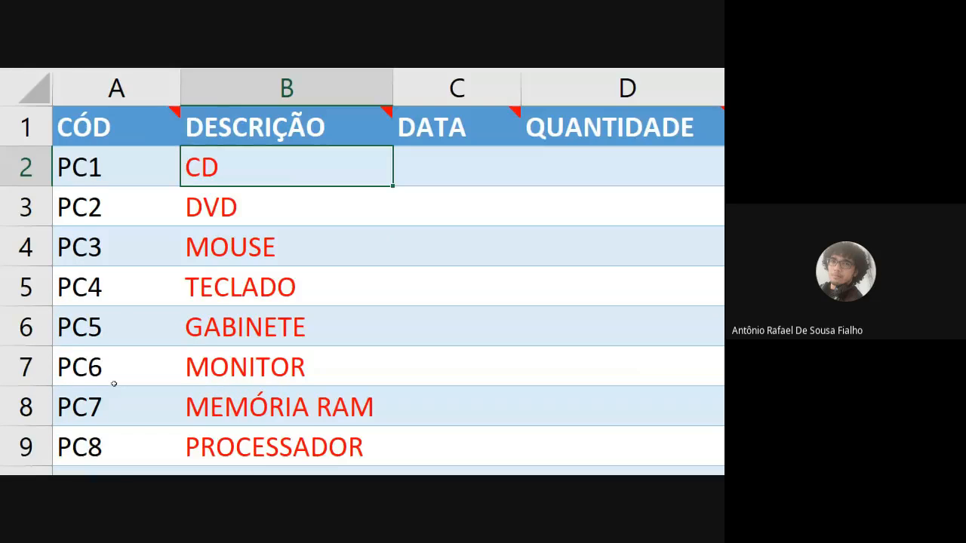
pyautogui.click(249, 438)
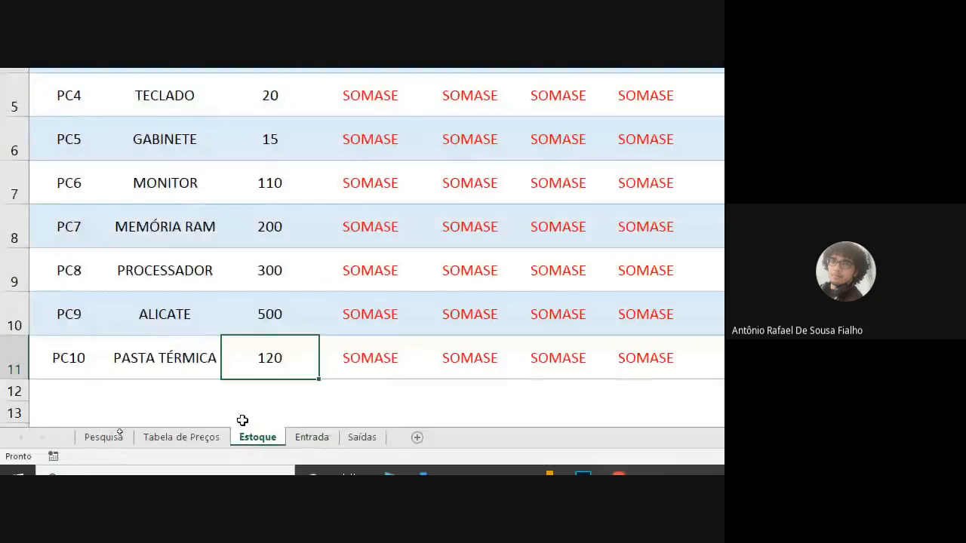
pyautogui.scroll(1, 163, 95)
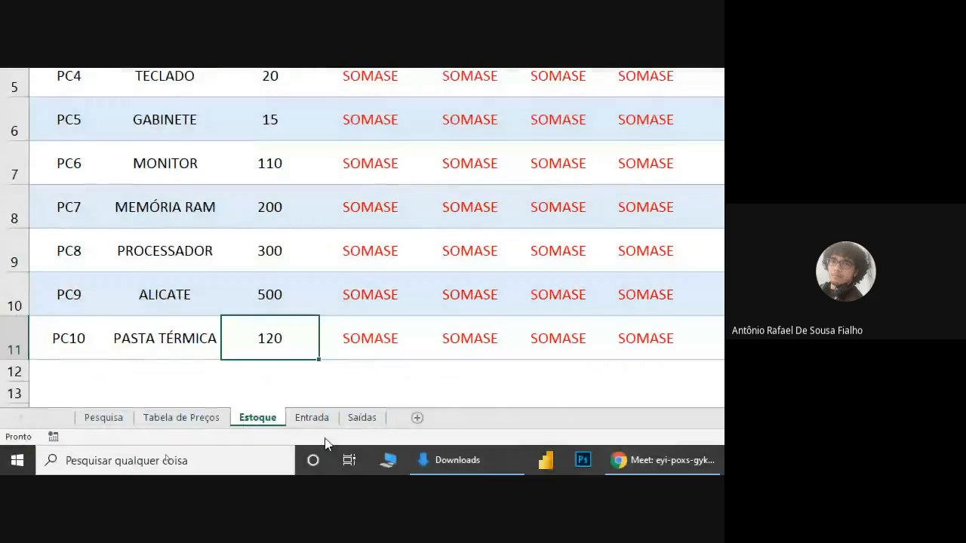
pyautogui.click(320, 421)
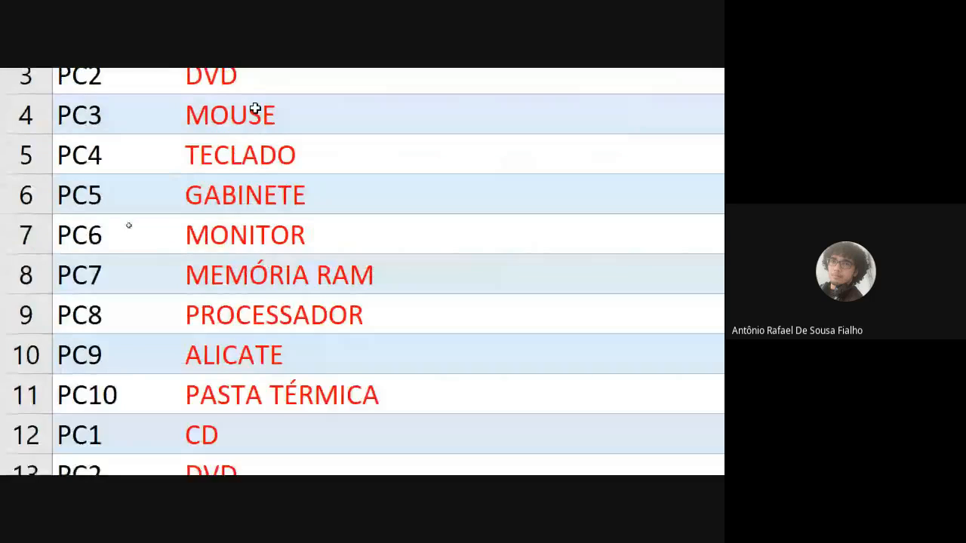
pyautogui.write('=procv')
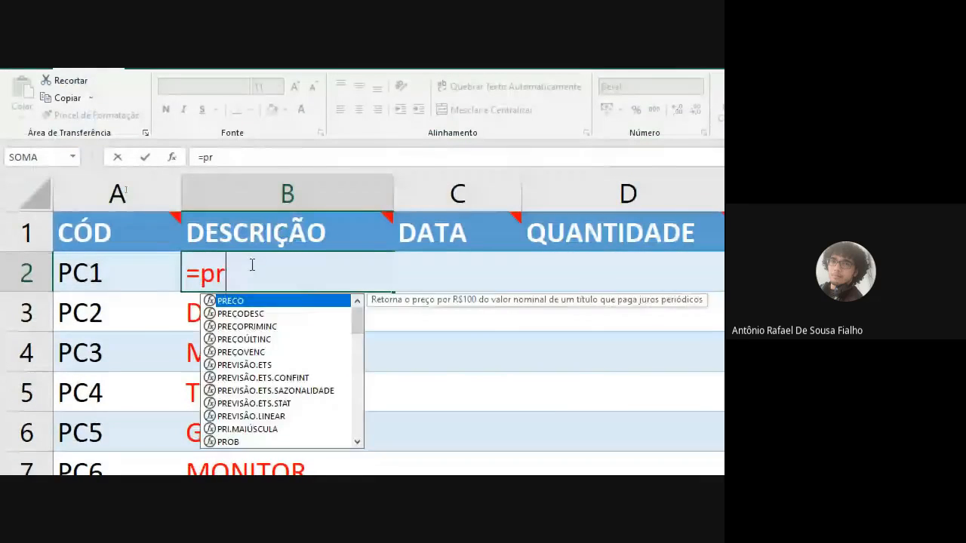
pyautogui.press('Tab')
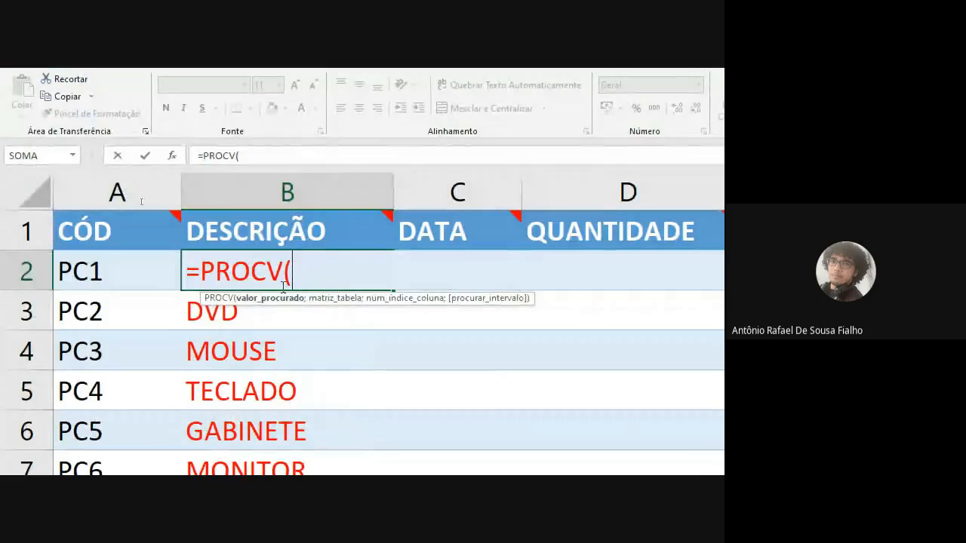
pyautogui.click(100, 268)
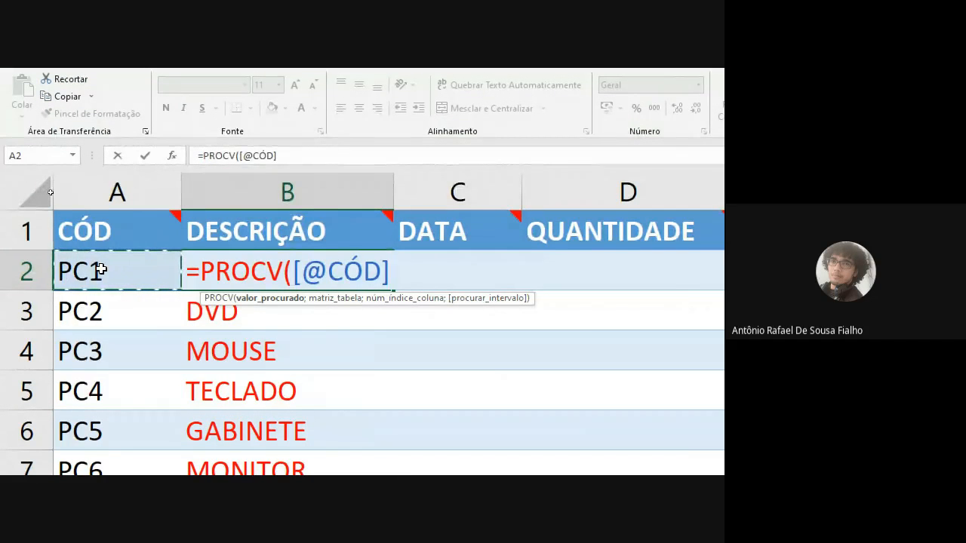
pyautogui.write(';')
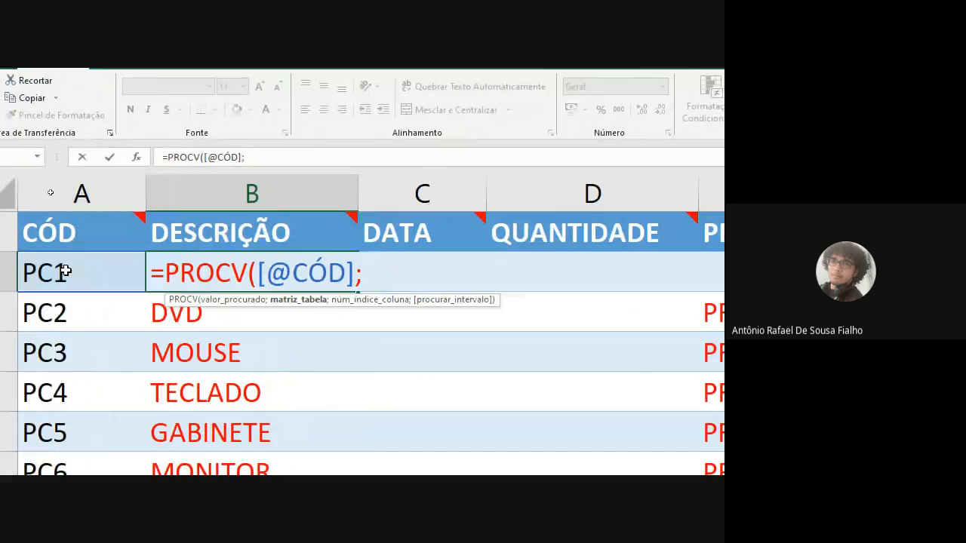
pyautogui.write('tb')
pyautogui.press('Down')
pyautogui.press('Tab')
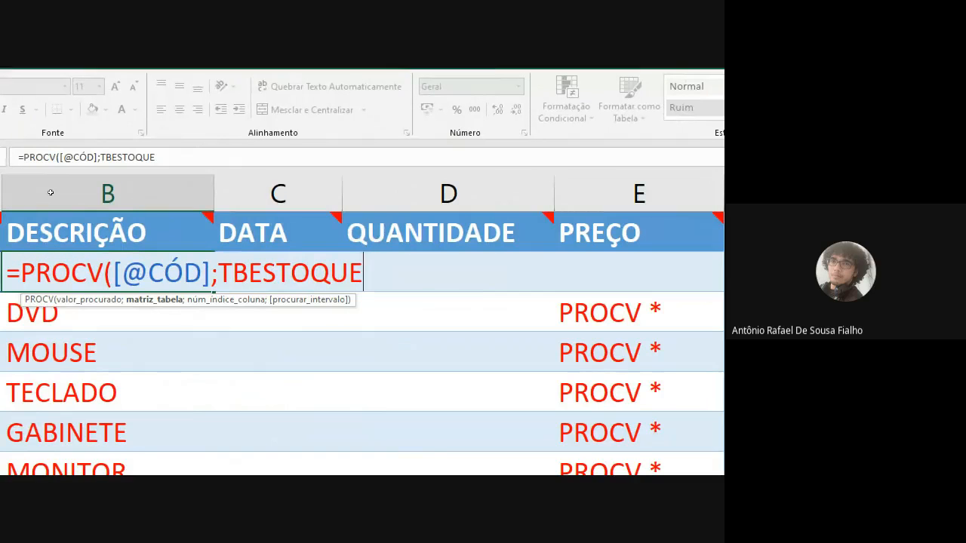
# Step: Extend the table argument of B2's PROCV formula to TBESTOQUE[CÓDIGO]:[DESCRIÇÃO]
pyautogui.write('[')
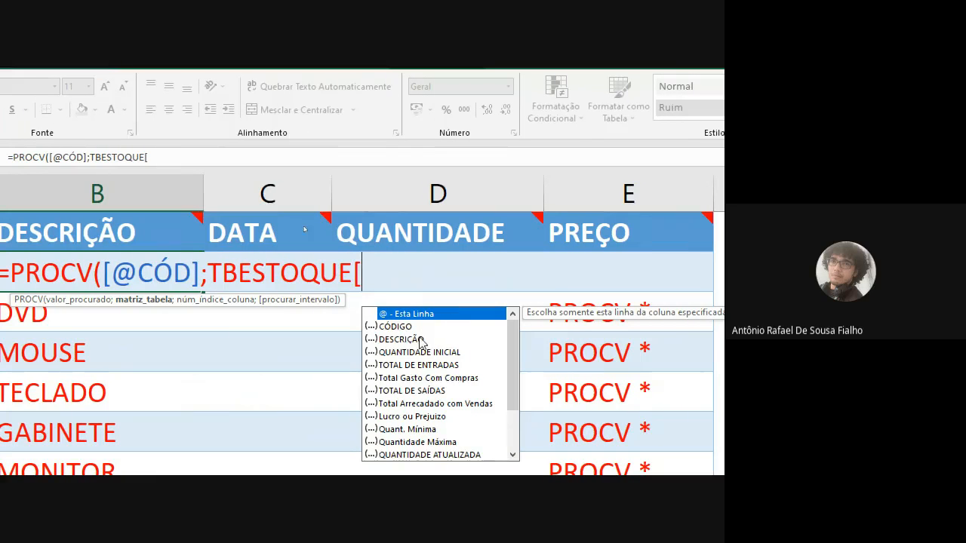
pyautogui.doubleClick(397, 327)
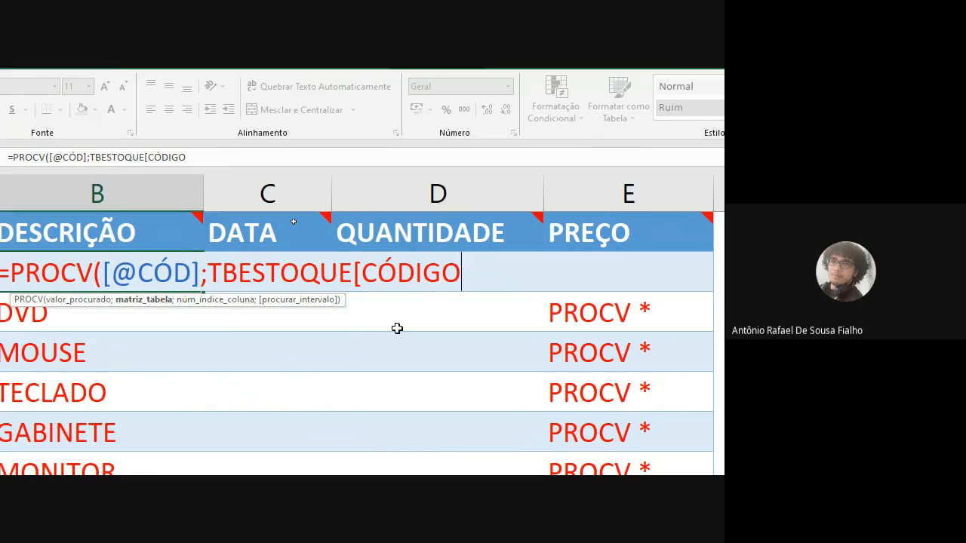
pyautogui.write(']:')
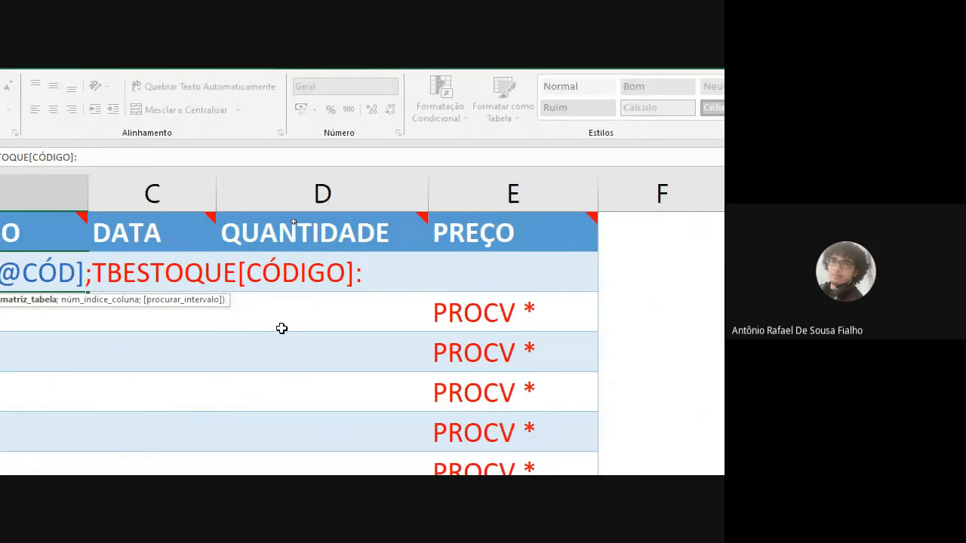
pyautogui.write('[')
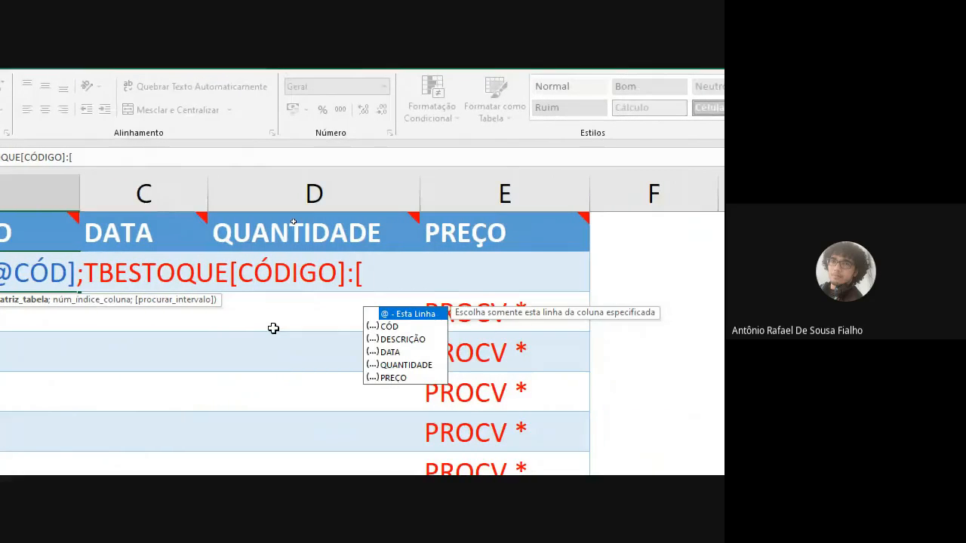
pyautogui.press('Down')
pyautogui.press('Down')
pyautogui.press('Tab')
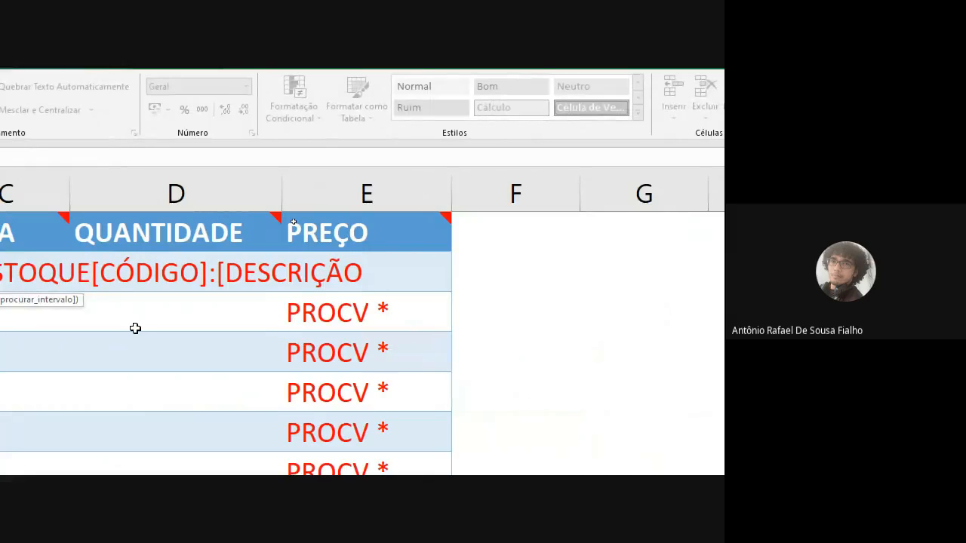
pyautogui.write(']')
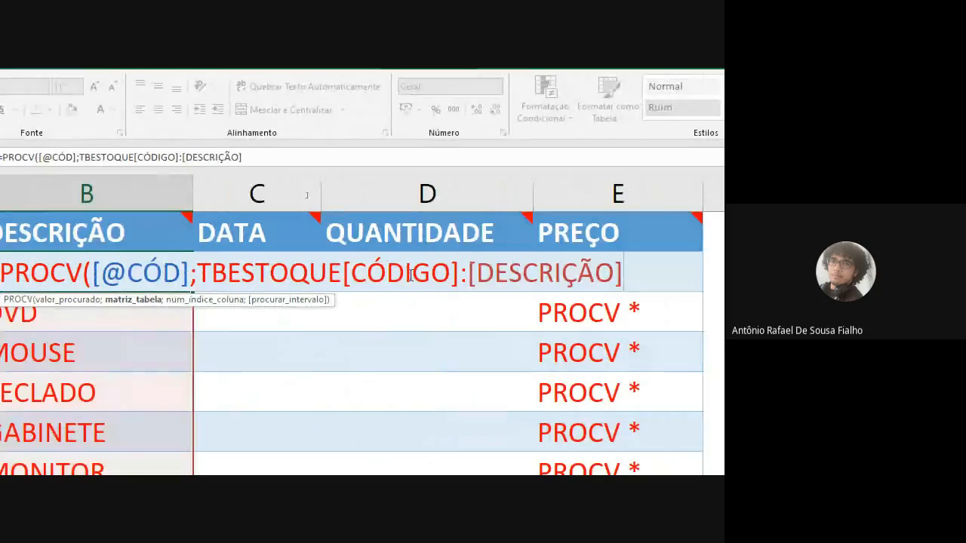
# Step: Complete B2's PROCV formula with column index 2 and exact match 0, and enter it
pyautogui.click(451, 274)
pyautogui.click(498, 274)
pyautogui.write(';')
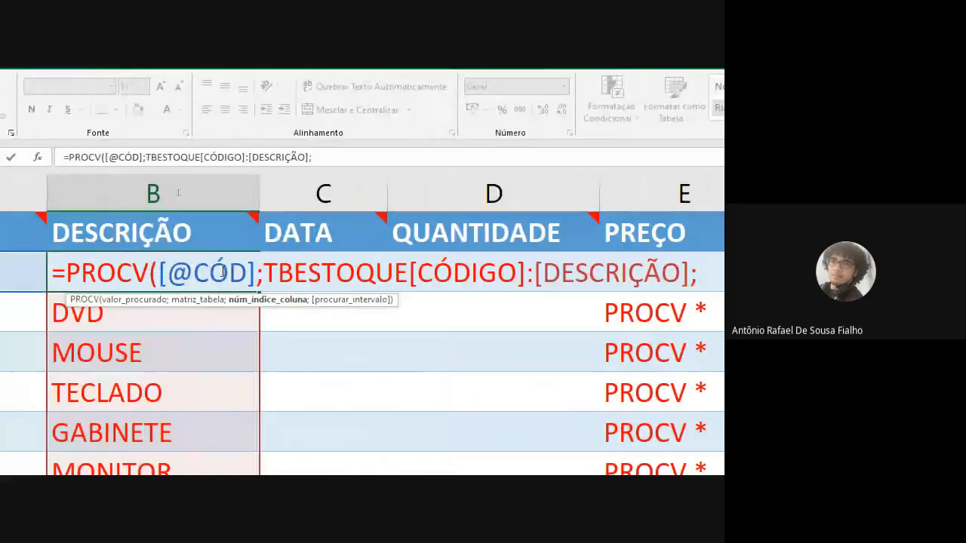
pyautogui.write('2')
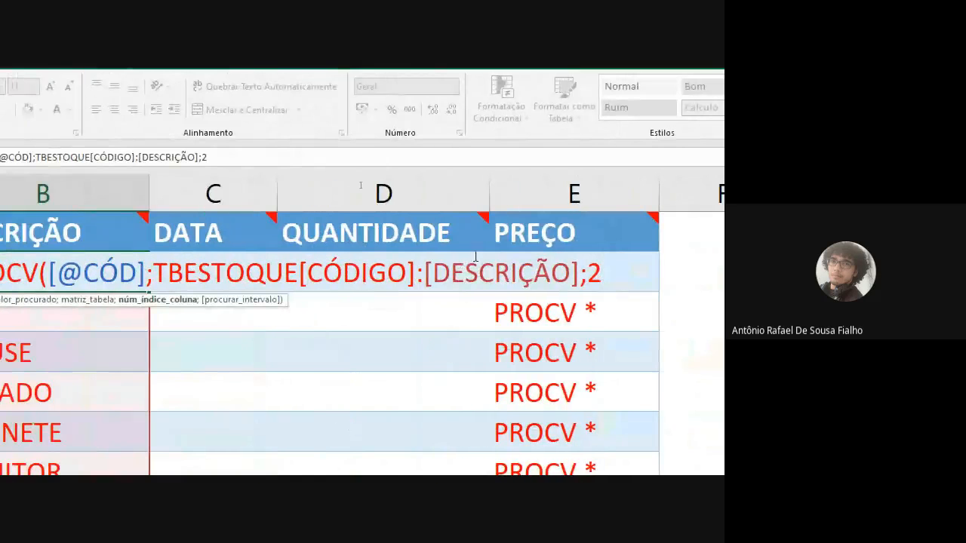
pyautogui.write(';0)')
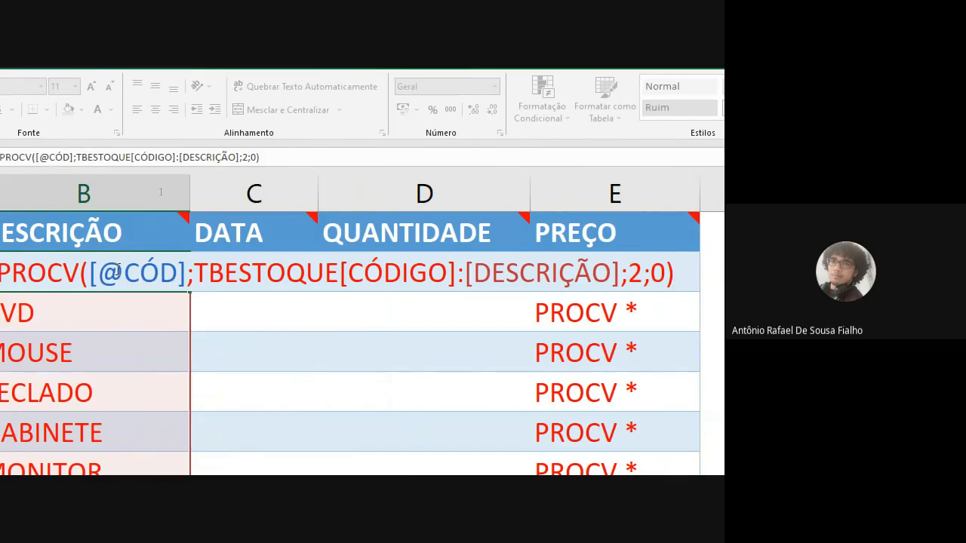
pyautogui.press('Return')
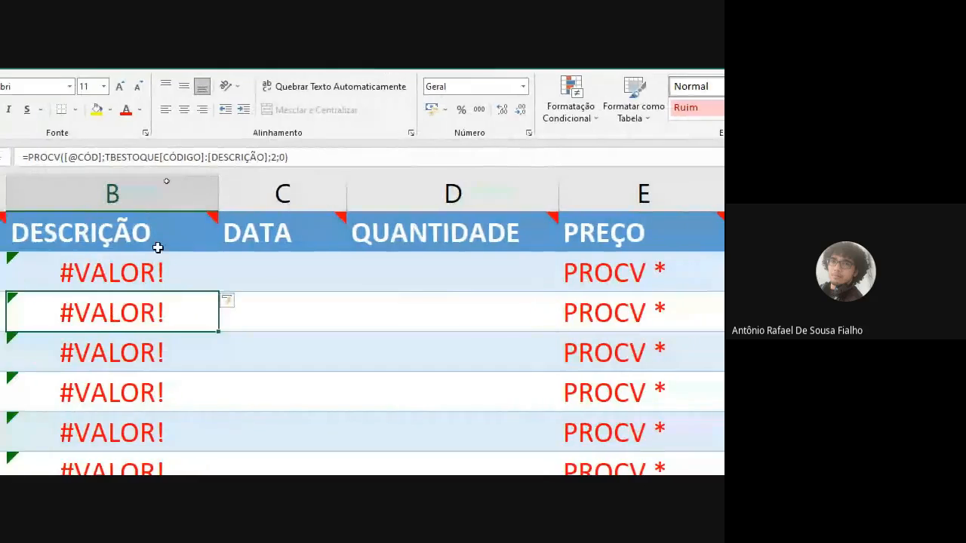
# Step: Correct the table reference in B2's formula to TBESTOQUE[[CÓDIGO]:[DESCRIÇÃO]], enclosing the column range in an outer pair of brackets
pyautogui.doubleClick(144, 269)
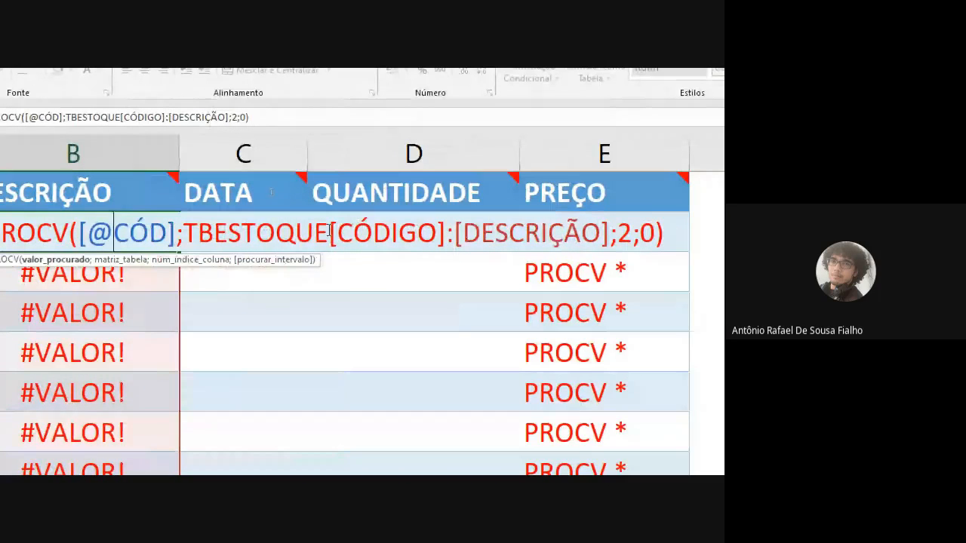
pyautogui.click(330, 232)
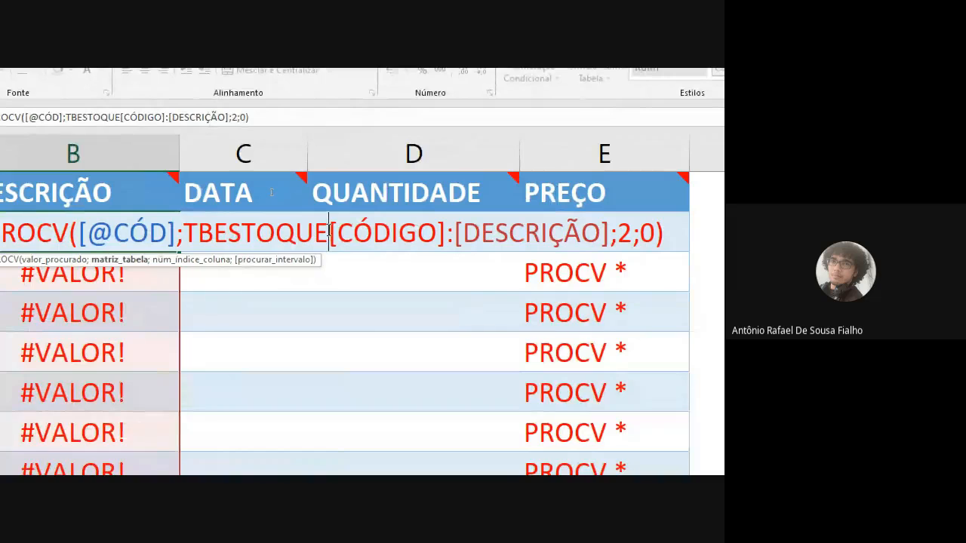
pyautogui.write('[')
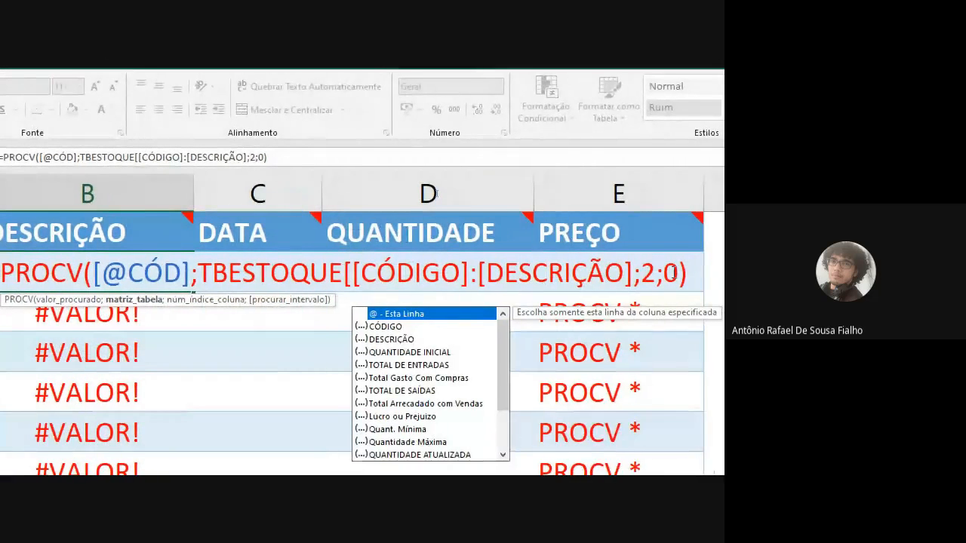
pyautogui.click(633, 273)
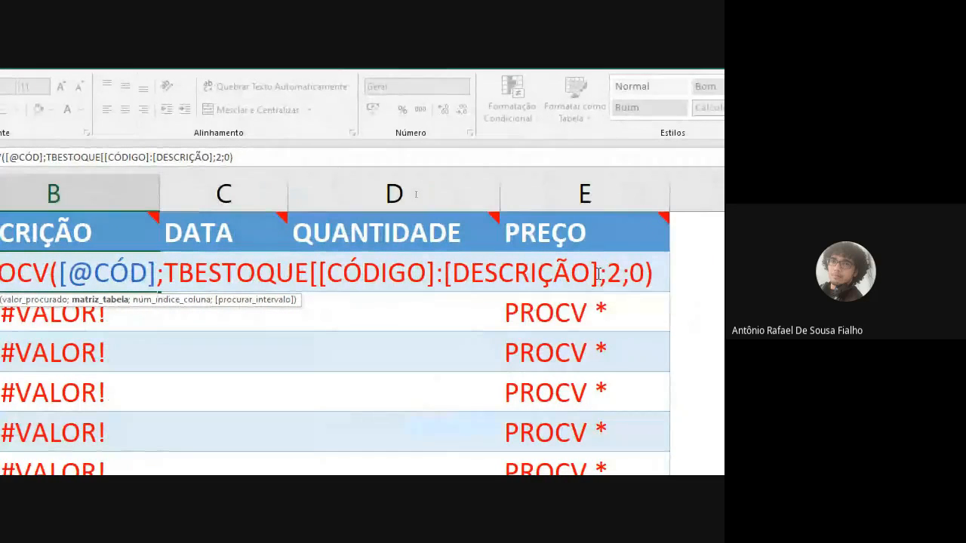
pyautogui.write(']')
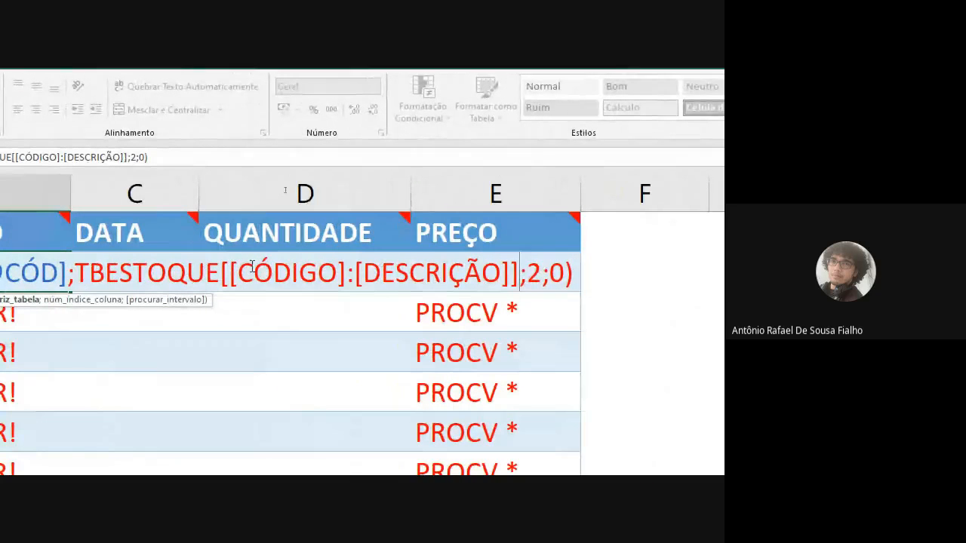
pyautogui.press('Delete')
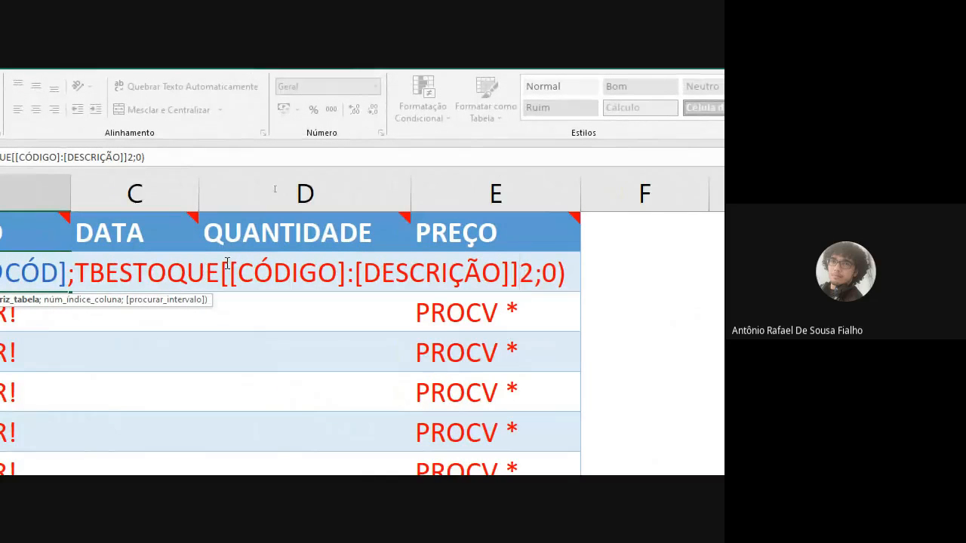
pyautogui.press('BackSpace')
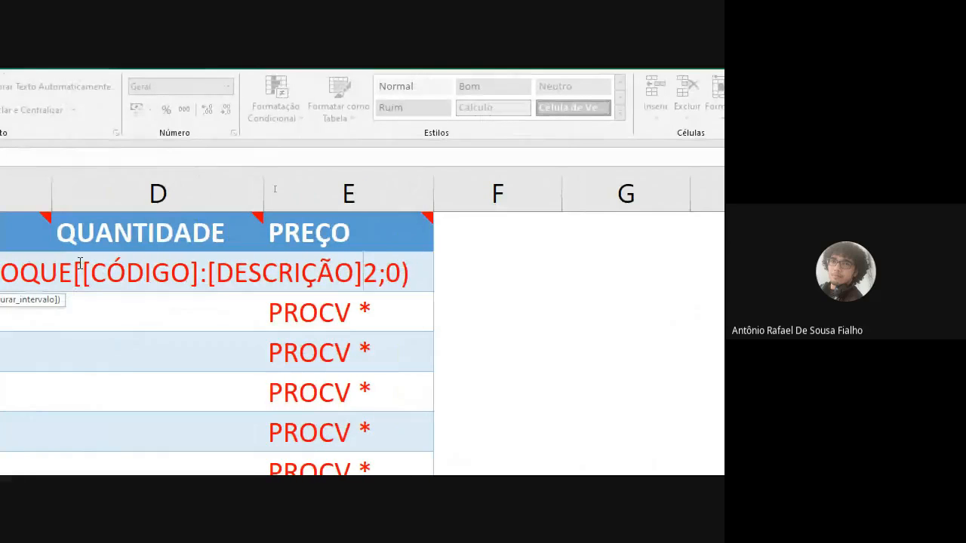
pyautogui.write('];')
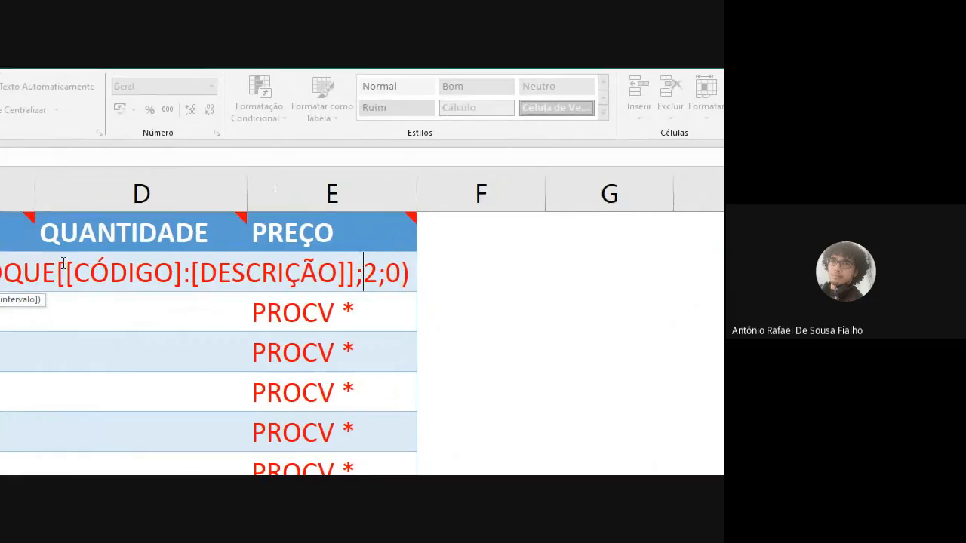
pyautogui.press('Return')
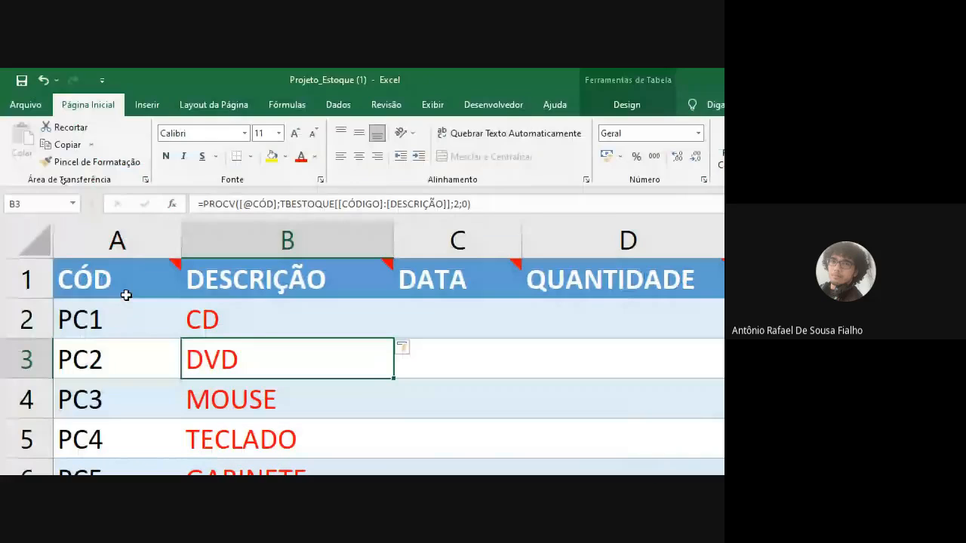
# Step: Clear the DESCRIÇÃO cells below B2 and re-enter B2's formula to refill the whole column
pyautogui.click(258, 324)
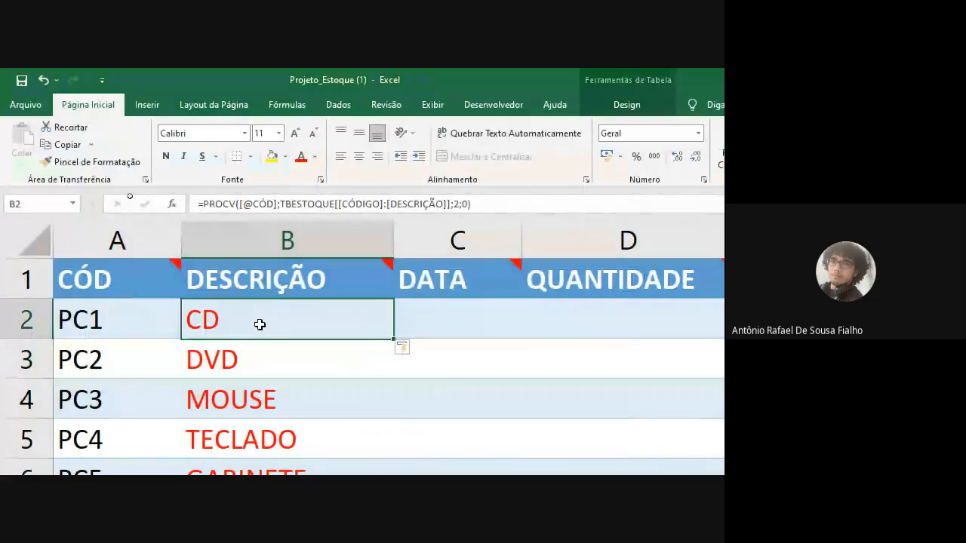
pyautogui.moveTo(259, 348); pyautogui.dragTo(267, 289)
pyautogui.press('Delete')
pyautogui.scroll(1, 267, 170)
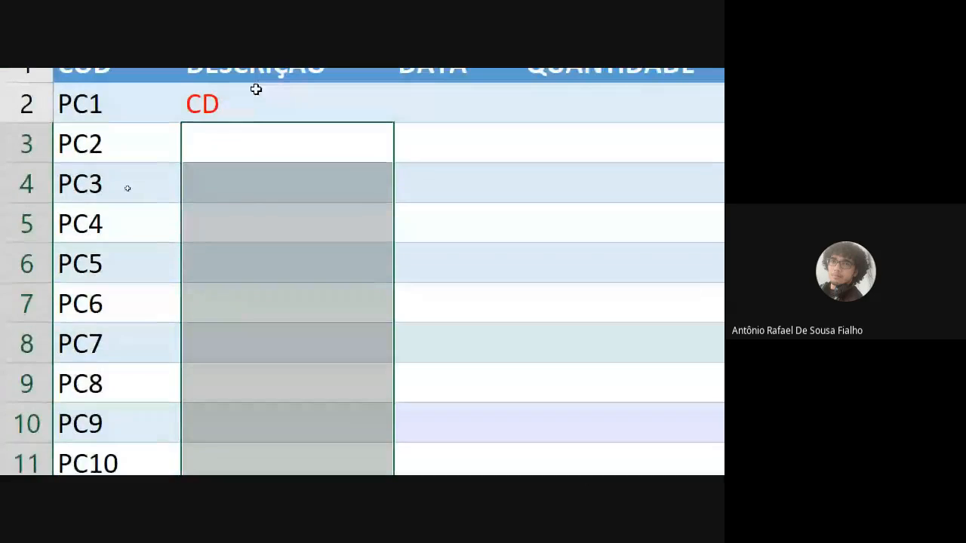
pyautogui.doubleClick(254, 103)
pyautogui.press('Return')
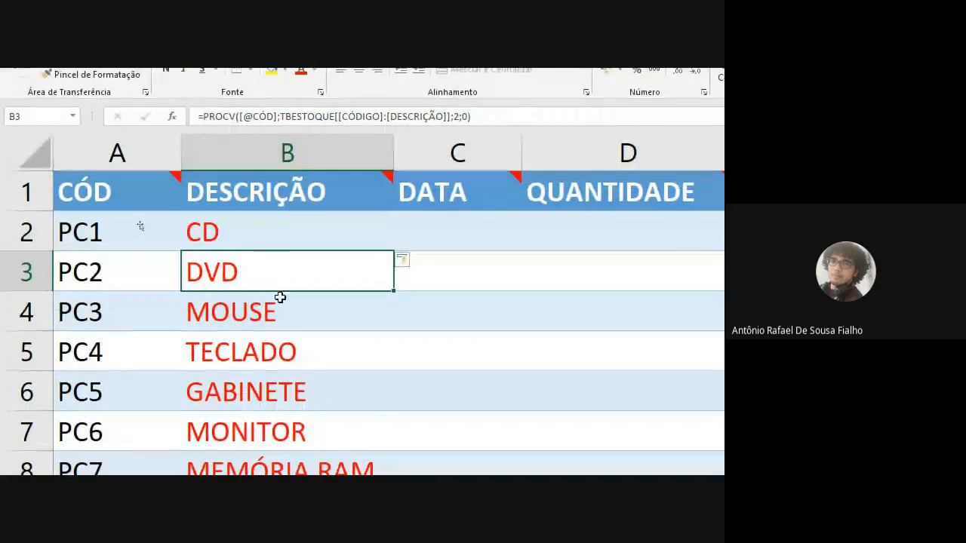
# Step: View B2's formula without changing it, and clear the DESCRIÇÃO cells below B2 once more
pyautogui.click(280, 163)
pyautogui.doubleClick(280, 164)
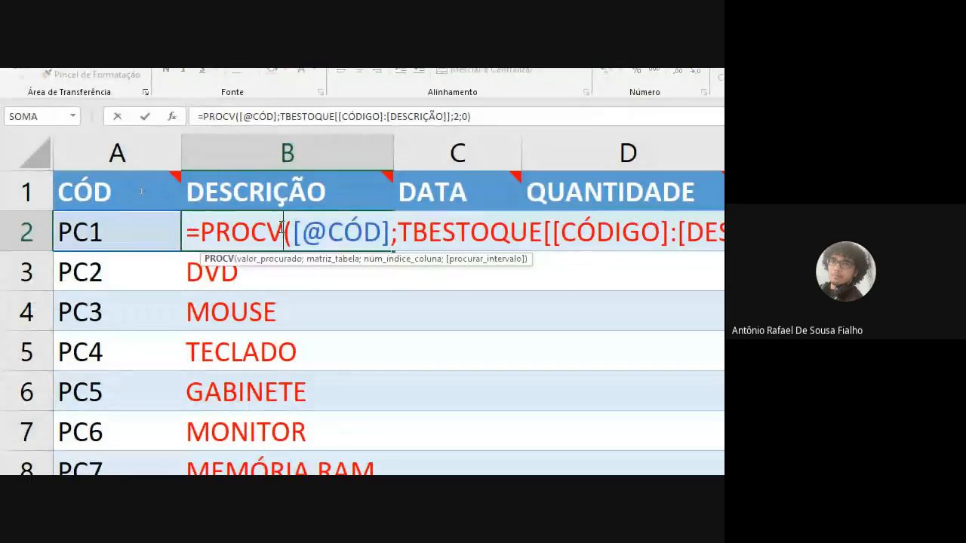
pyautogui.press('Escape')
pyautogui.moveTo(282, 272); pyautogui.dragTo(305, 134)
pyautogui.press('Delete')
pyautogui.click(280, 355)
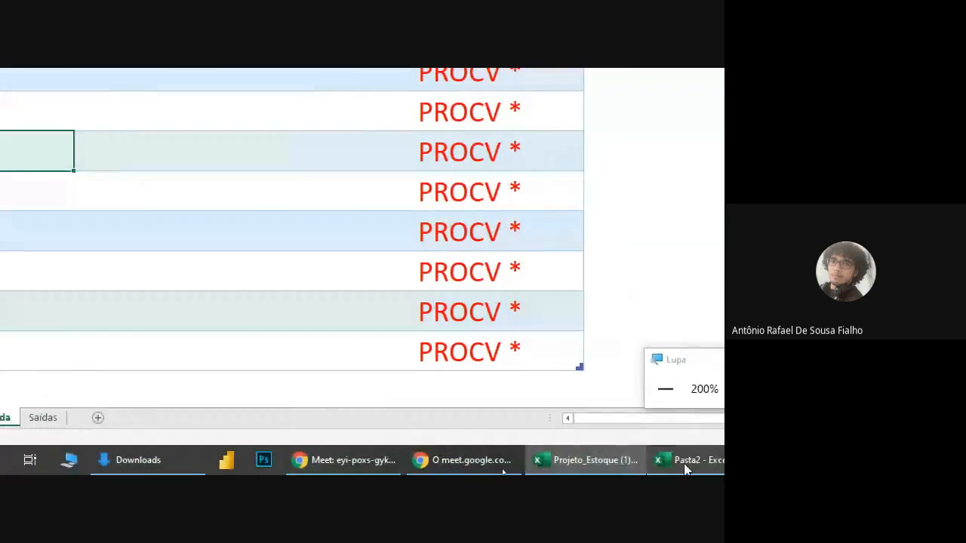
# Step: Reset the screen magnifier to 100% and re-enter B2's PROCV formula to fill the DESCRIÇÃO column down to row 13
pyautogui.click(599, 388)
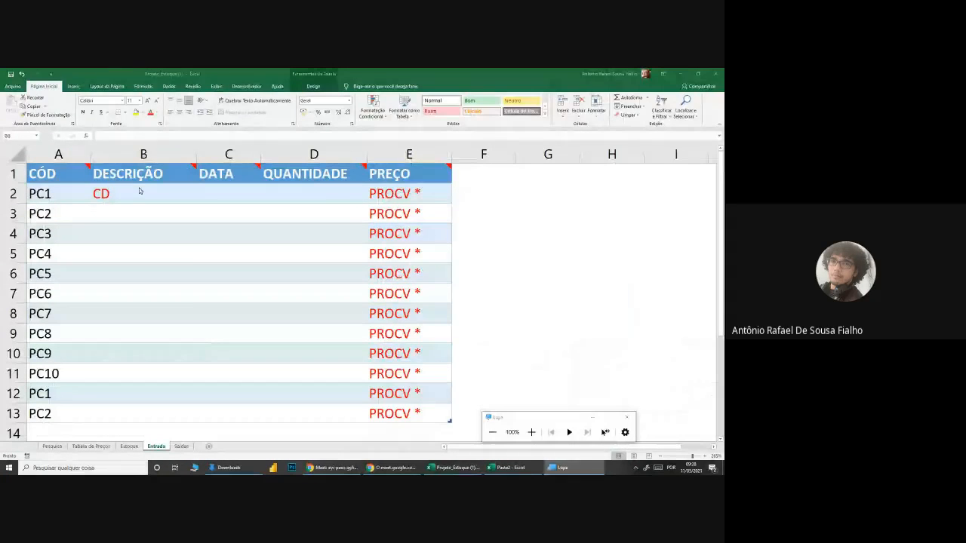
pyautogui.doubleClick(139, 191)
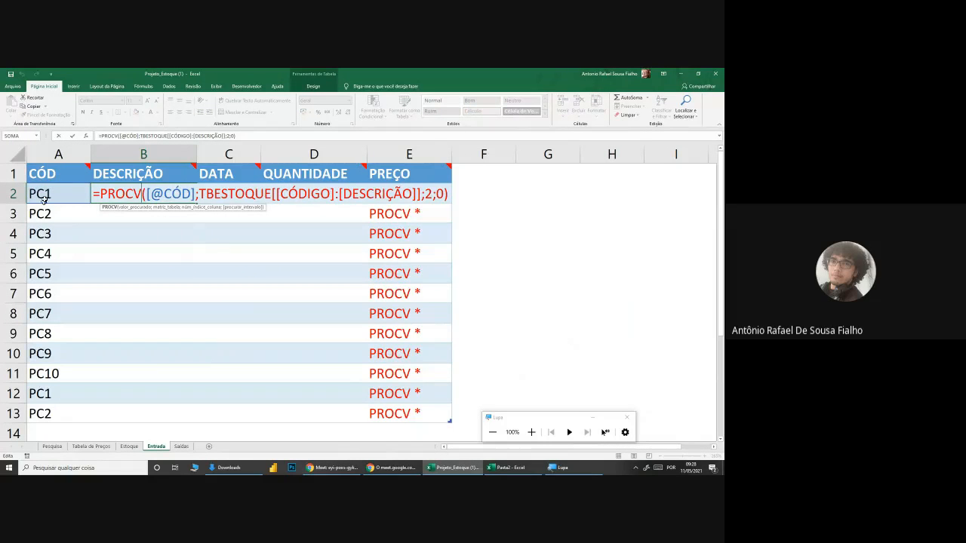
pyautogui.hotkey('ctrl', 'Return')
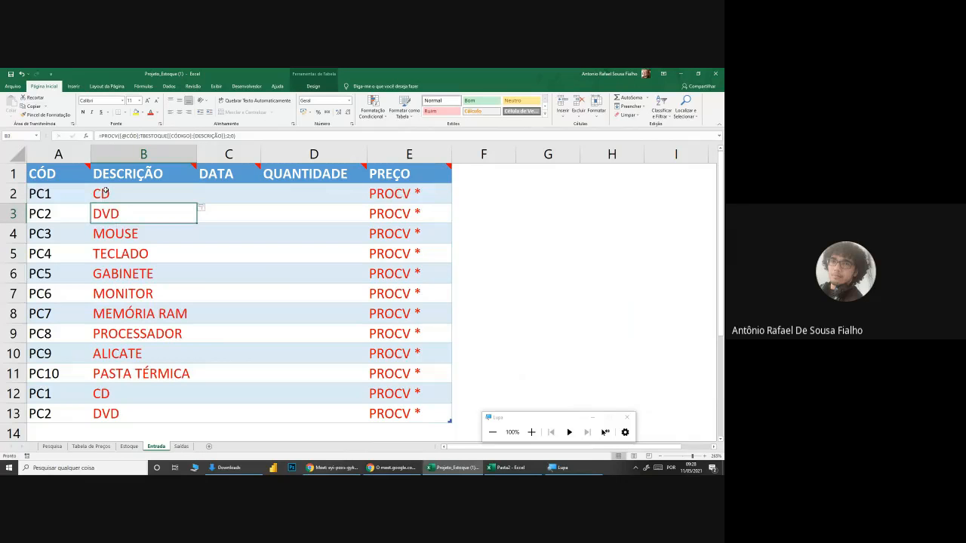
# Step: Compare the filled DESCRIÇÃO cells with the product codes in the CÓD column
pyautogui.moveTo(126, 217); pyautogui.dragTo(142, 410)
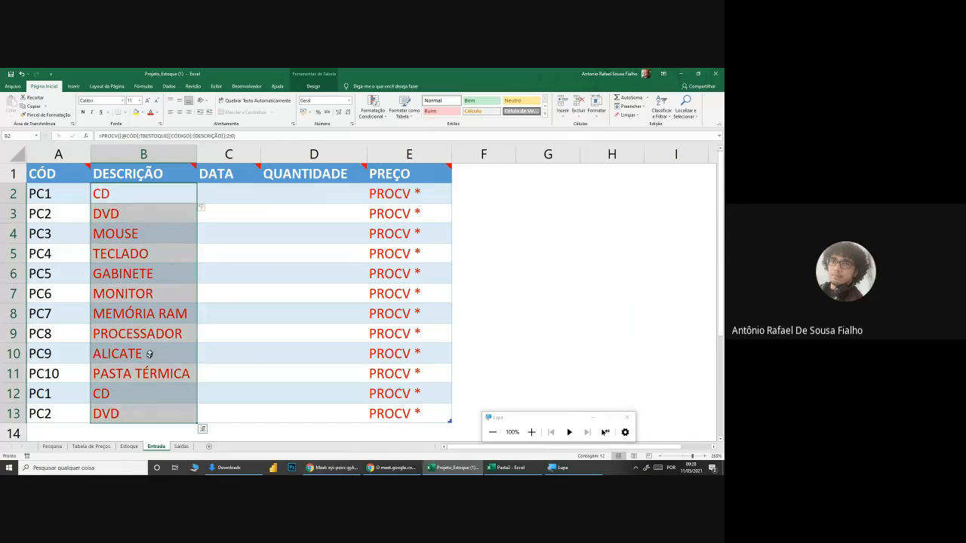
pyautogui.moveTo(155, 208); pyautogui.dragTo(157, 413)
pyautogui.moveTo(65, 213); pyautogui.dragTo(63, 410)
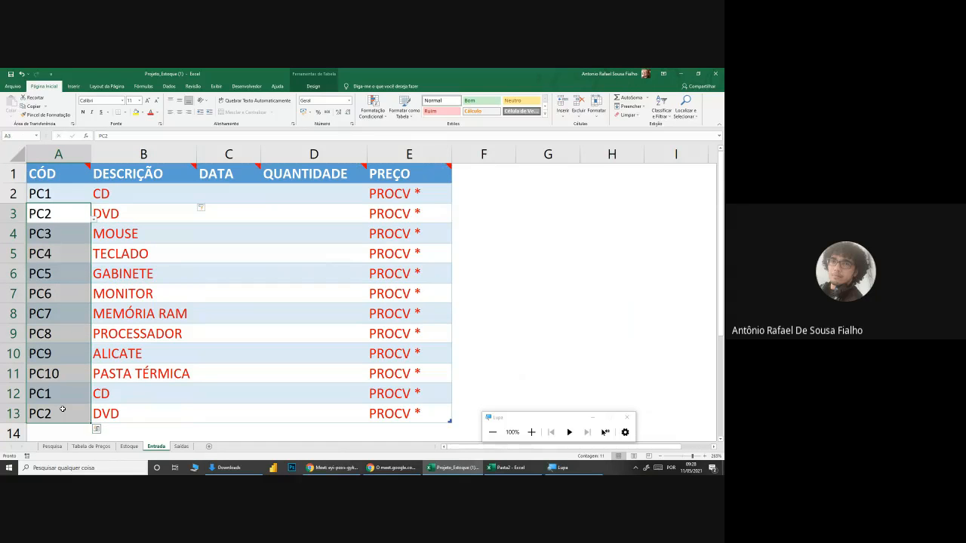
pyautogui.moveTo(69, 211); pyautogui.dragTo(68, 398)
pyautogui.click(155, 355)
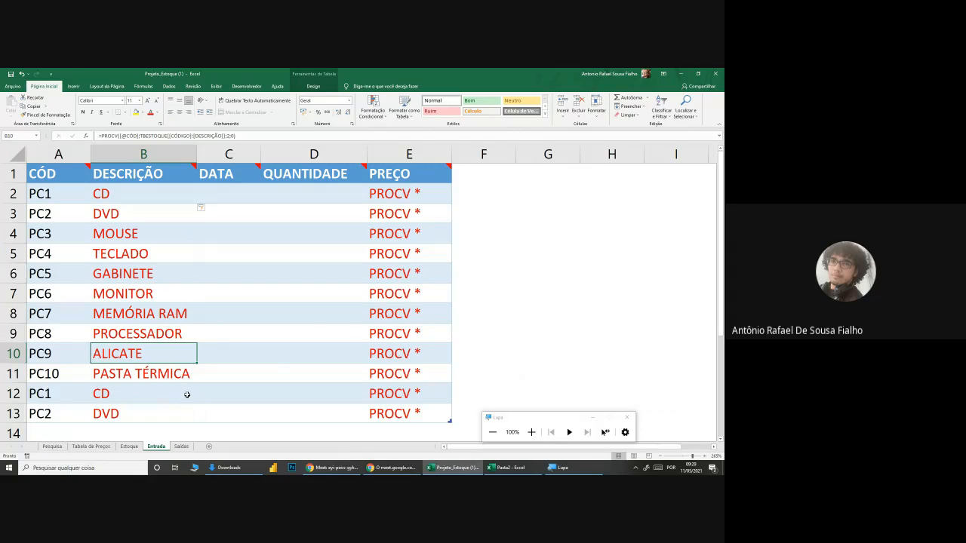
# Step: Switch to the Google Meet call to check the chat and participants, and return to the Projeto_Estoque workbook in Excel
pyautogui.click(341, 468)
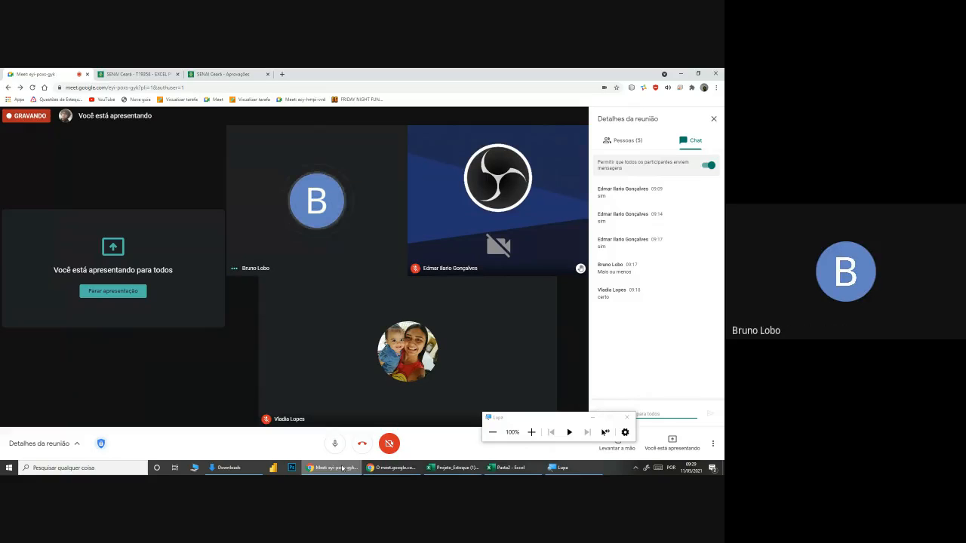
pyautogui.click(370, 468)
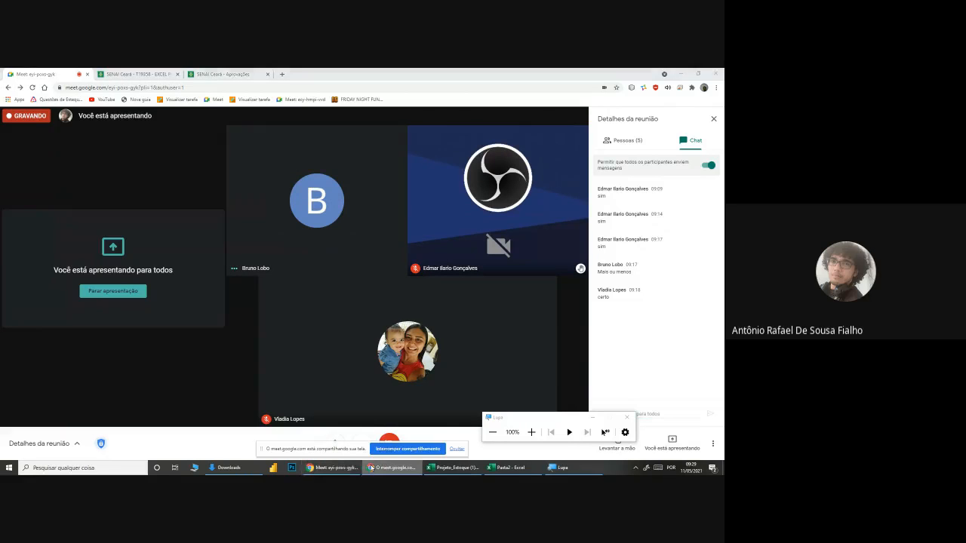
pyautogui.click(453, 468)
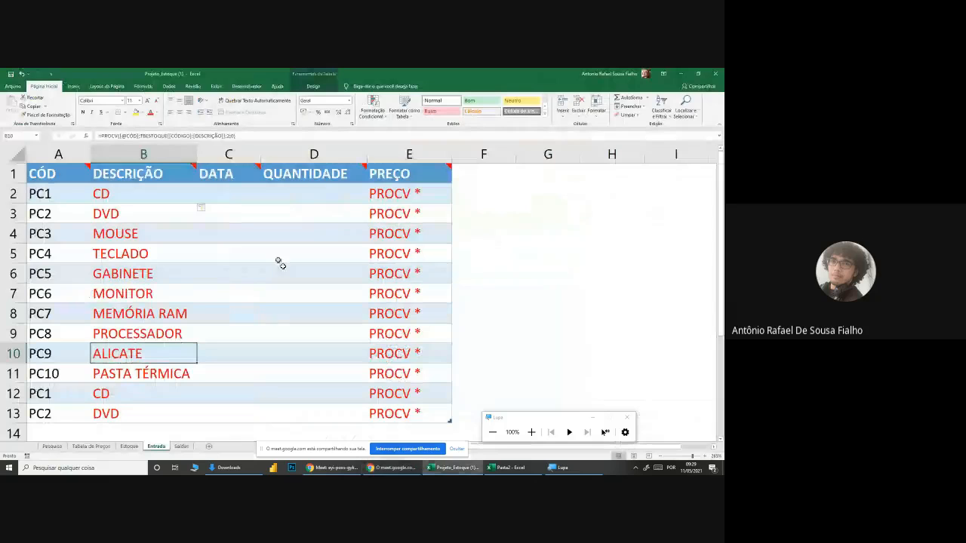
# Step: Examine the DATA and QUANTIDADE columns and the QUANTIDADE header's note, and select the first QUANTIDADE cell, D2
pyautogui.click(215, 201)
pyautogui.moveTo(235, 179)
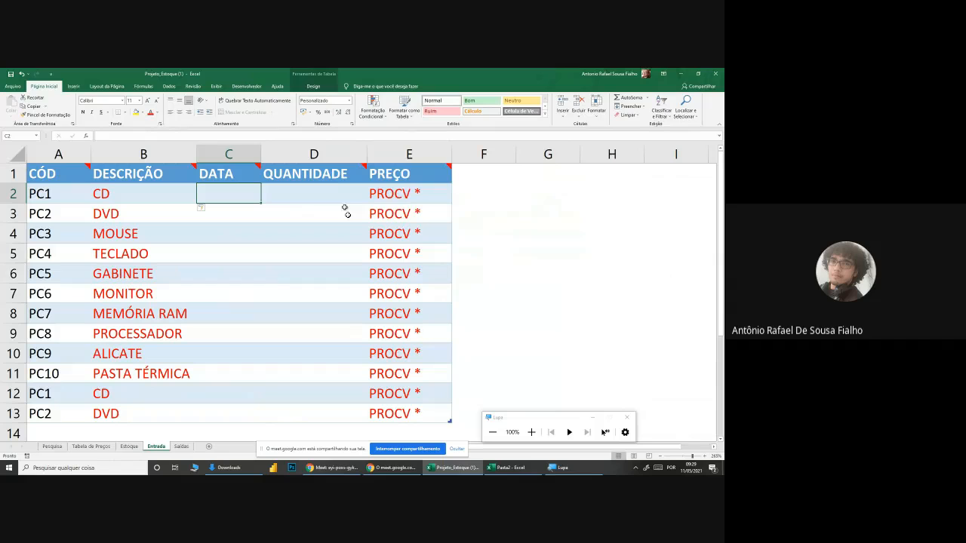
pyautogui.moveTo(335, 174)
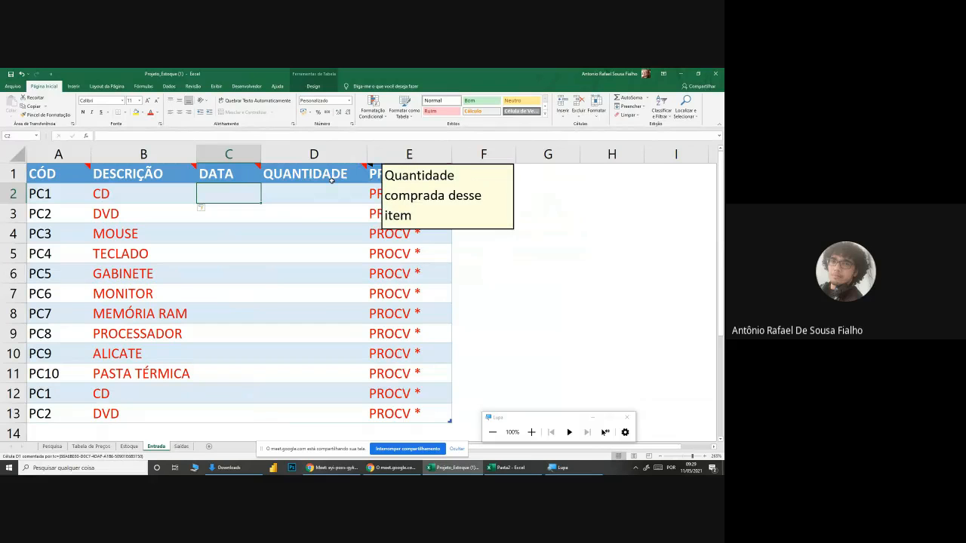
pyautogui.click(325, 196)
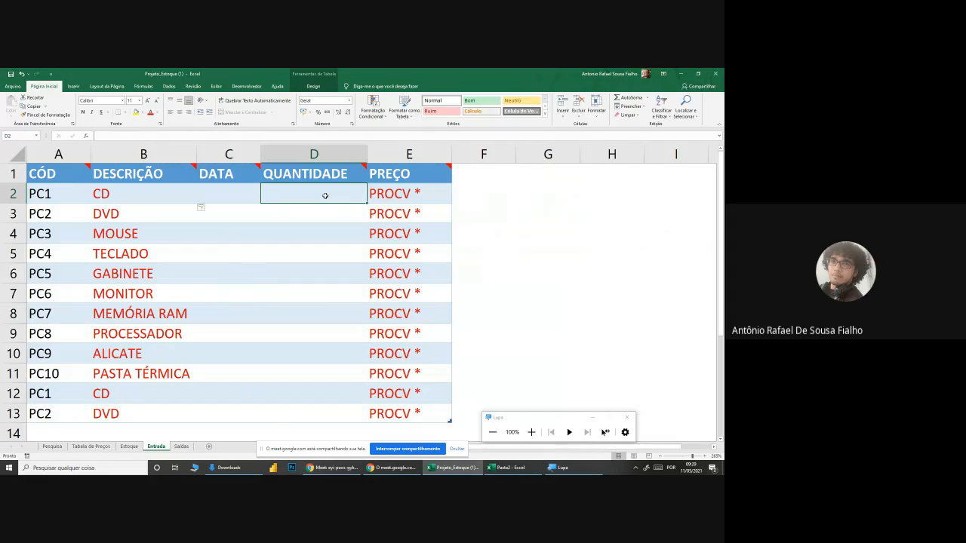
# Step: Enter the QUANTIDADE values 300, 200, 150, 120, 60 and 40 in cells D2 to D7
pyautogui.write('300')
pyautogui.press('Return')
pyautogui.write('200')
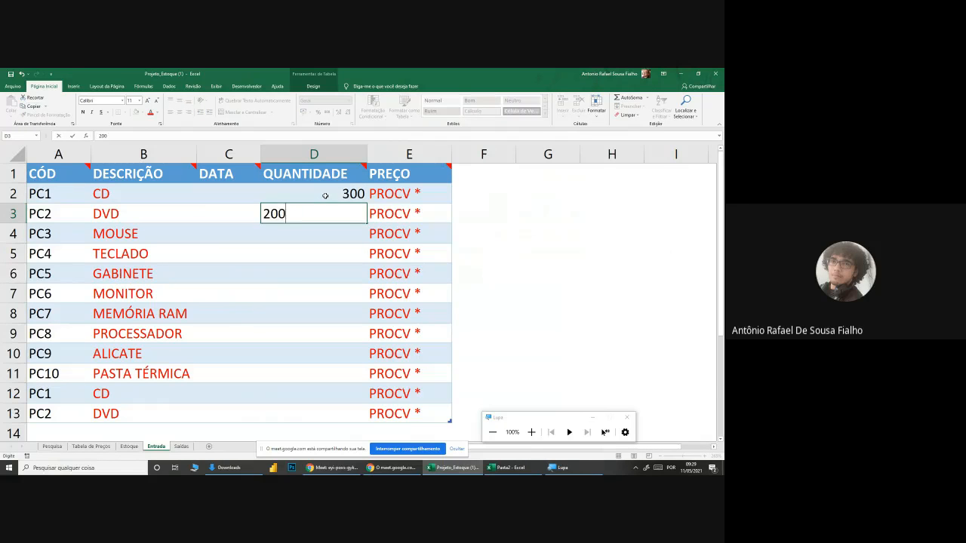
pyautogui.press('Return')
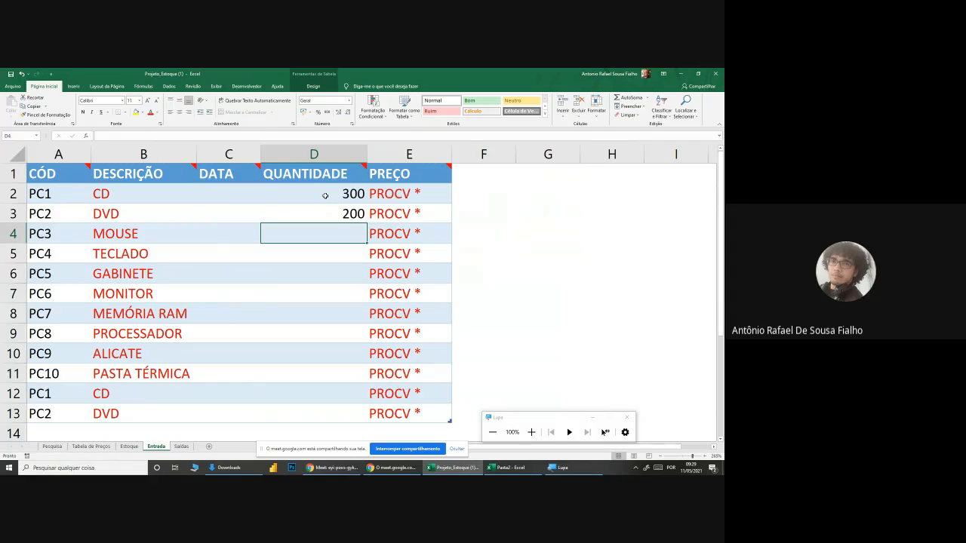
pyautogui.write('150')
pyautogui.press('Return')
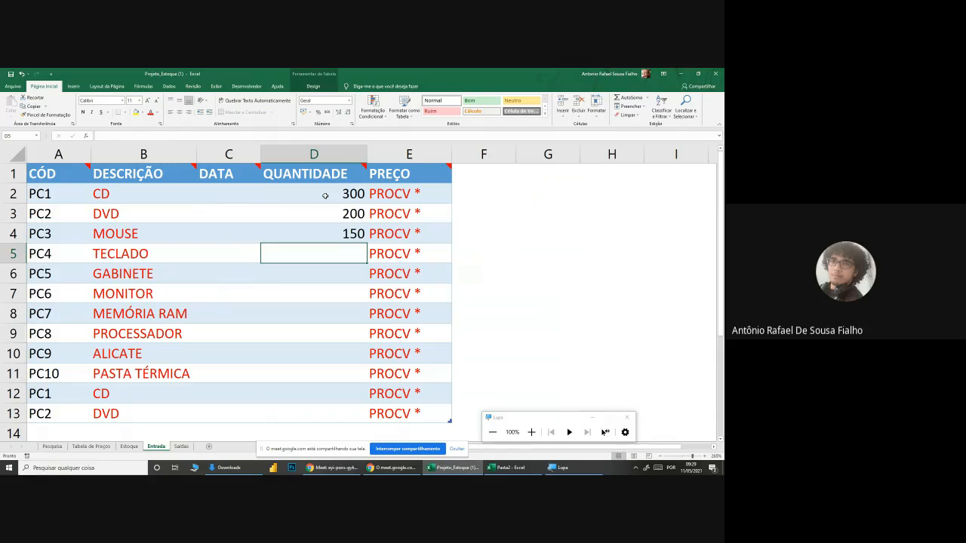
pyautogui.write('120')
pyautogui.press('Return')
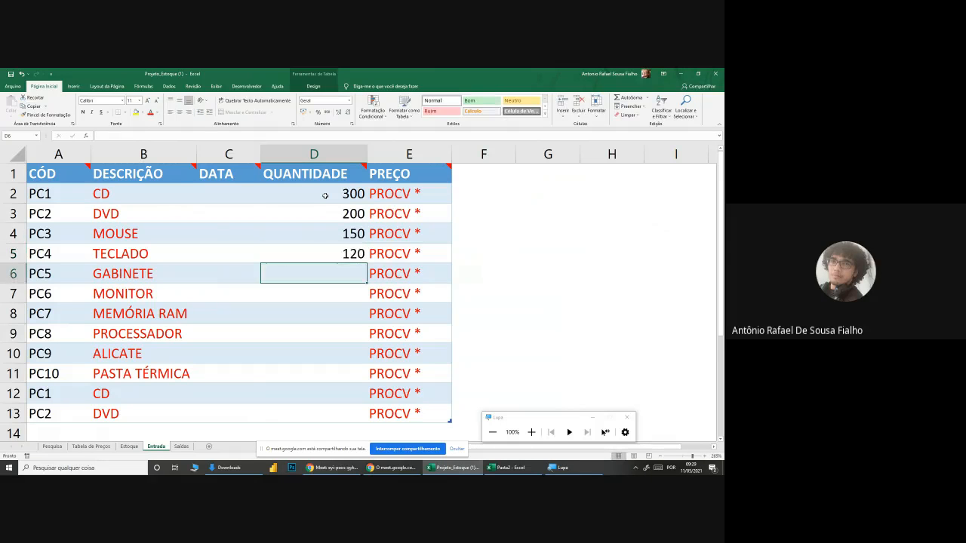
pyautogui.write('60')
pyautogui.press('Return')
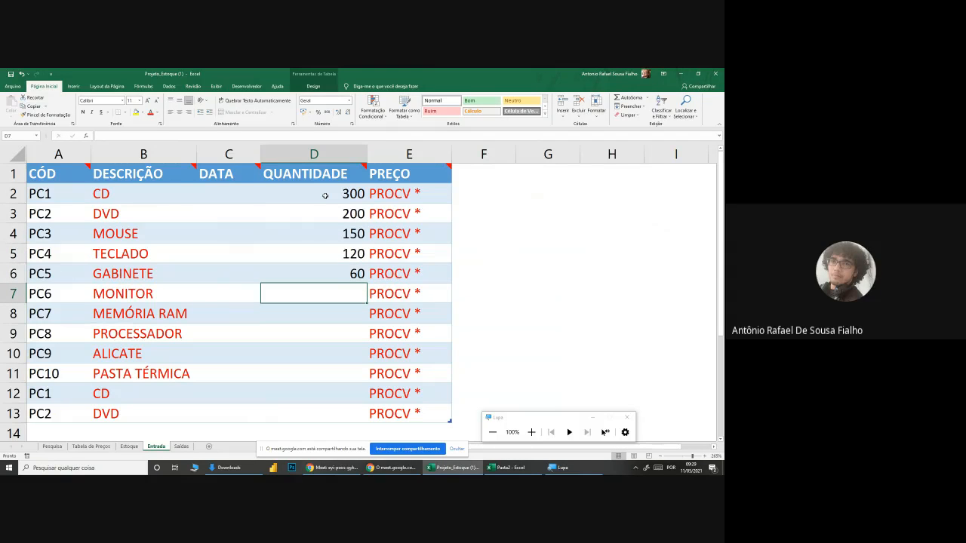
pyautogui.write('40')
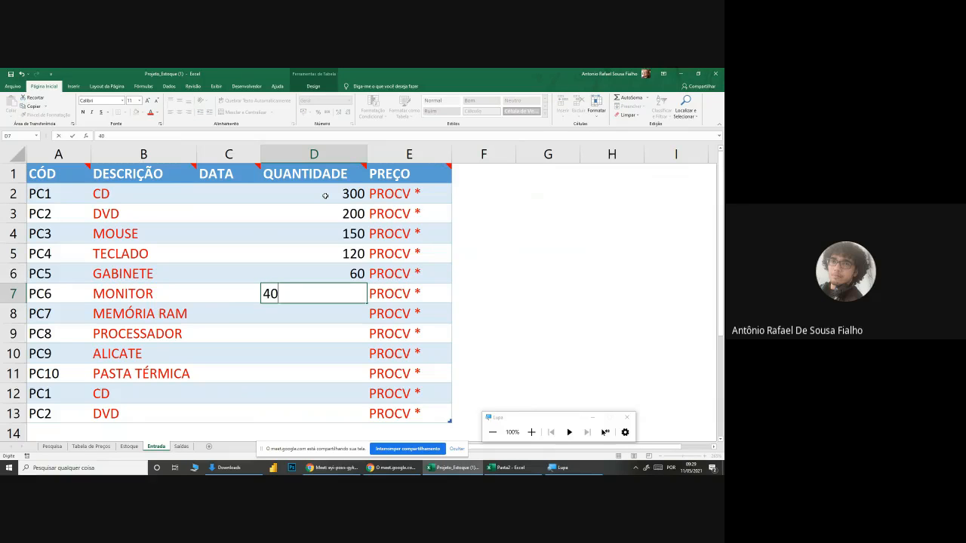
pyautogui.press('BackSpace')
pyautogui.press('BackSpace')
pyautogui.write('40')
pyautogui.press('Return')
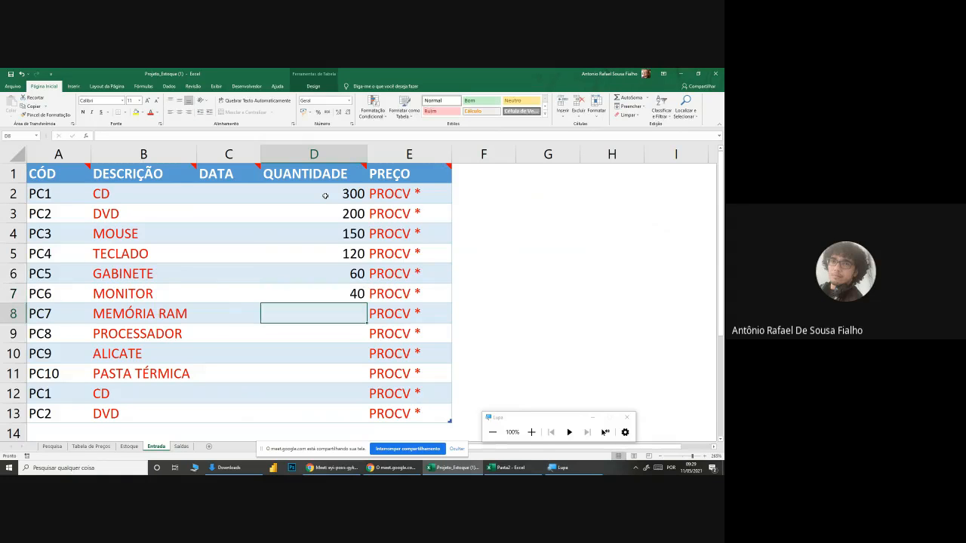
# Step: Fill in the remaining QUANTIDADE cells, D8 to D13, with 90, 20, 200, 600, 150 and 100
pyautogui.write('90')
pyautogui.press('Return')
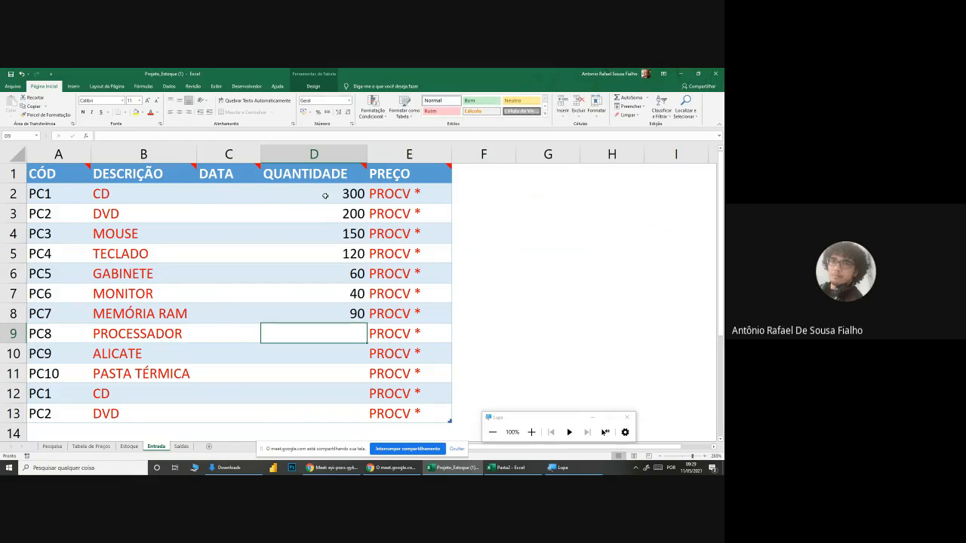
pyautogui.write('20')
pyautogui.press('Return')
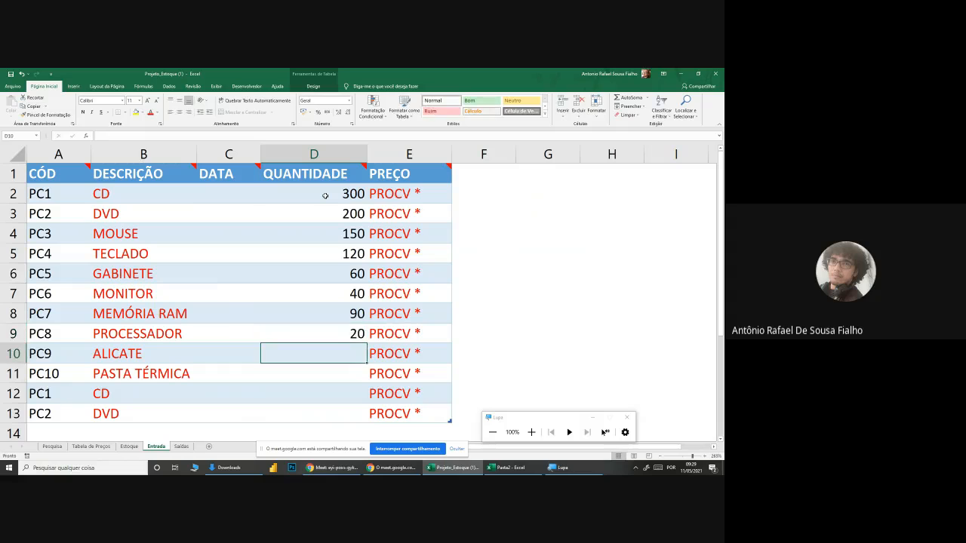
pyautogui.write('200')
pyautogui.press('Return')
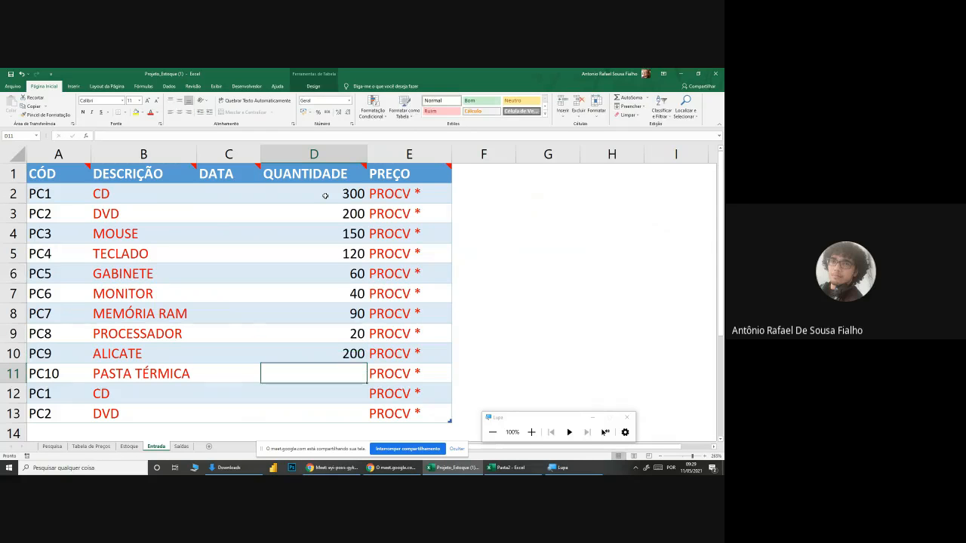
pyautogui.write('600')
pyautogui.press('Return')
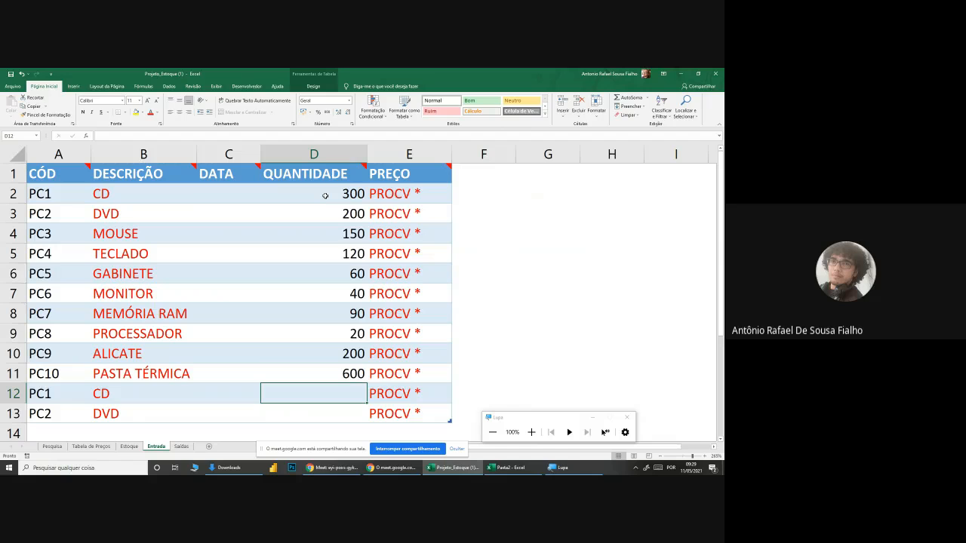
pyautogui.write('150')
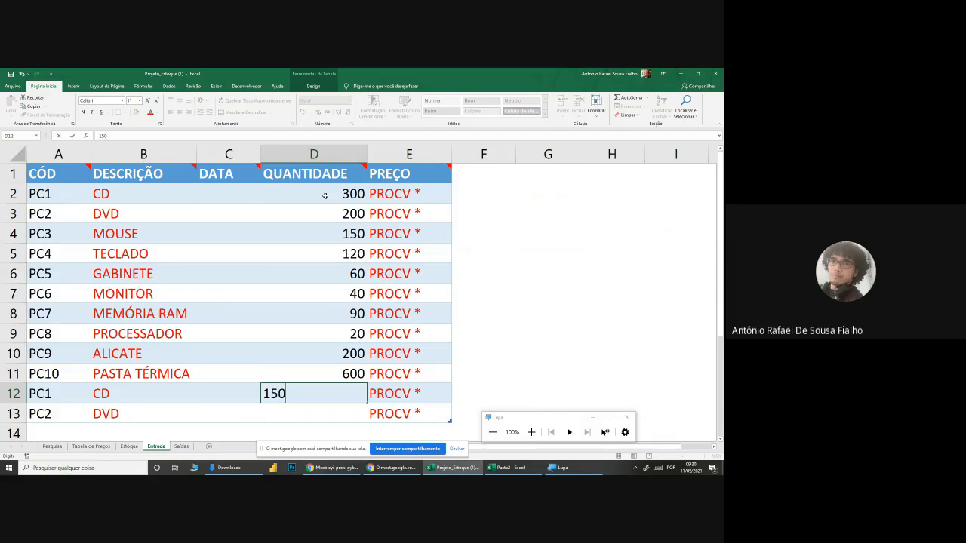
pyautogui.press('Return')
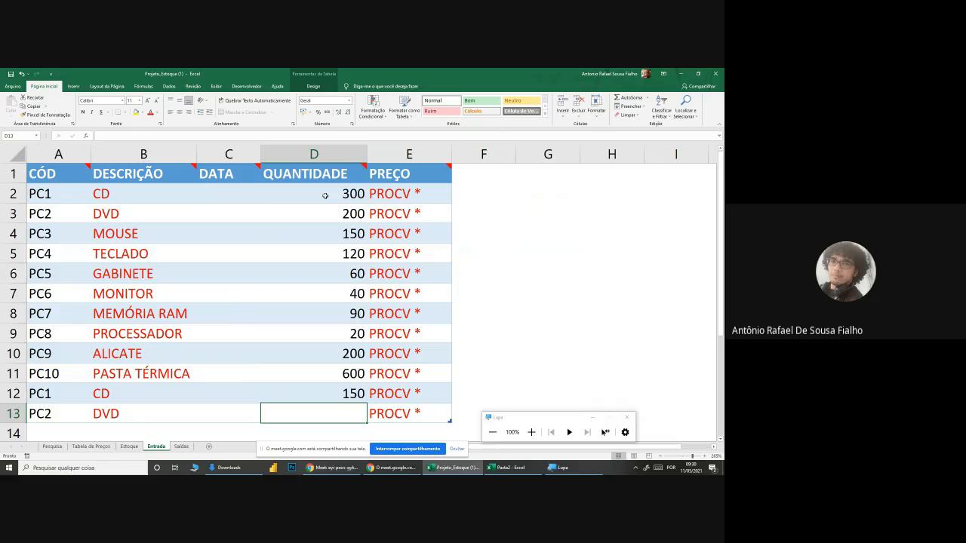
pyautogui.write('100')
pyautogui.press('Return')
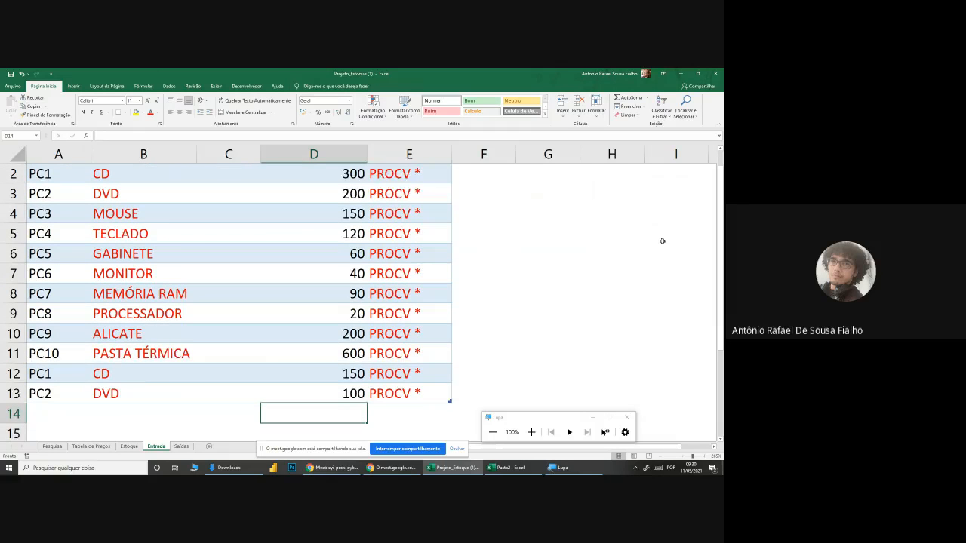
pyautogui.scroll(1, 621, 270)
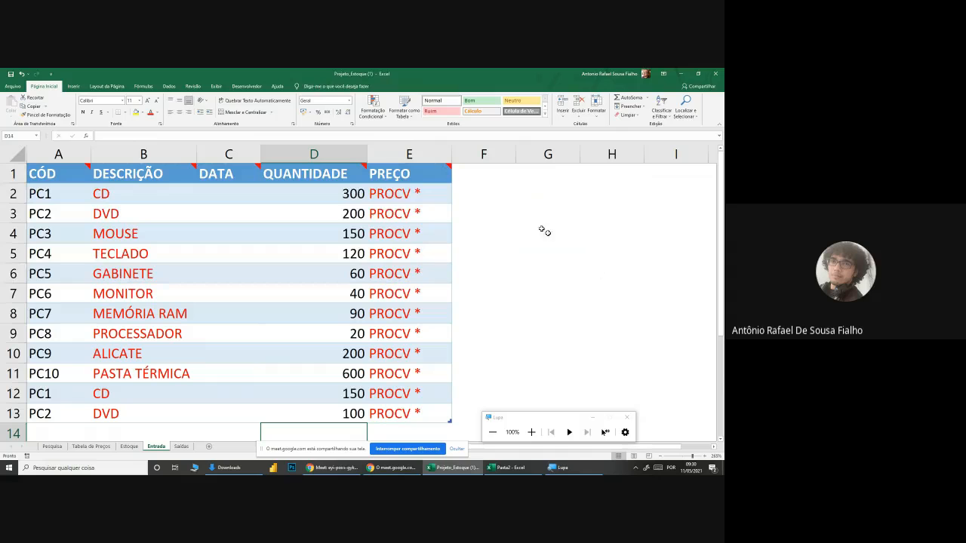
# Step: Review the QUANTIDADE values in D2:D13 and select the first PREÇO cell, E2
pyautogui.moveTo(354, 194); pyautogui.dragTo(354, 413)
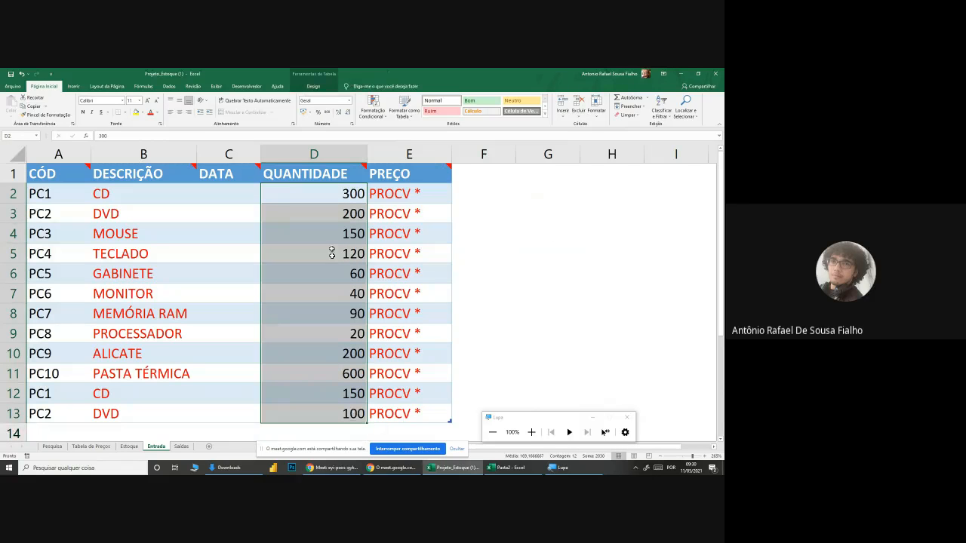
pyautogui.click(330, 193)
pyautogui.moveTo(329, 194); pyautogui.dragTo(341, 413)
pyautogui.click(389, 194)
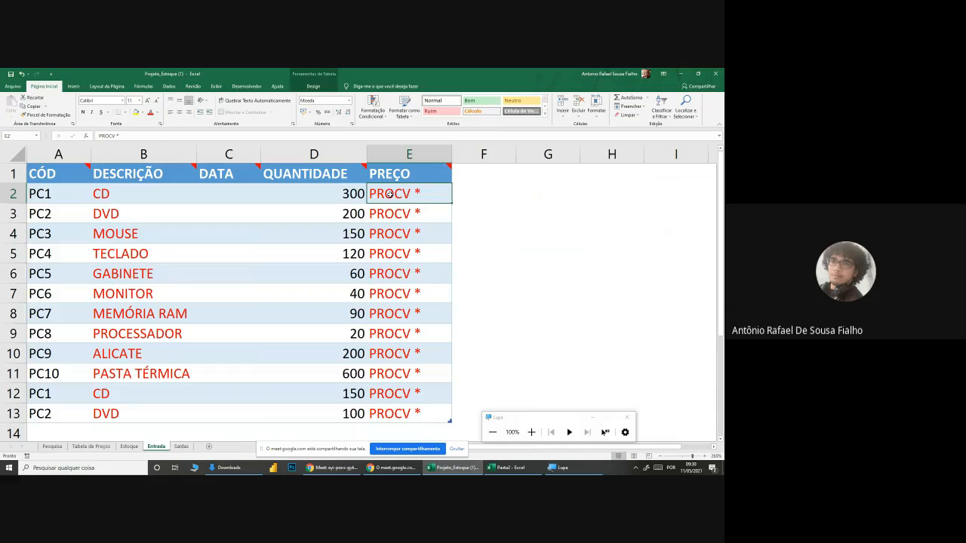
pyautogui.moveTo(424, 184)
# Step: Examine the product codes and unit values of Tabela de Preço de Venda on the Tabela de Preços sheet
pyautogui.click(100, 448)
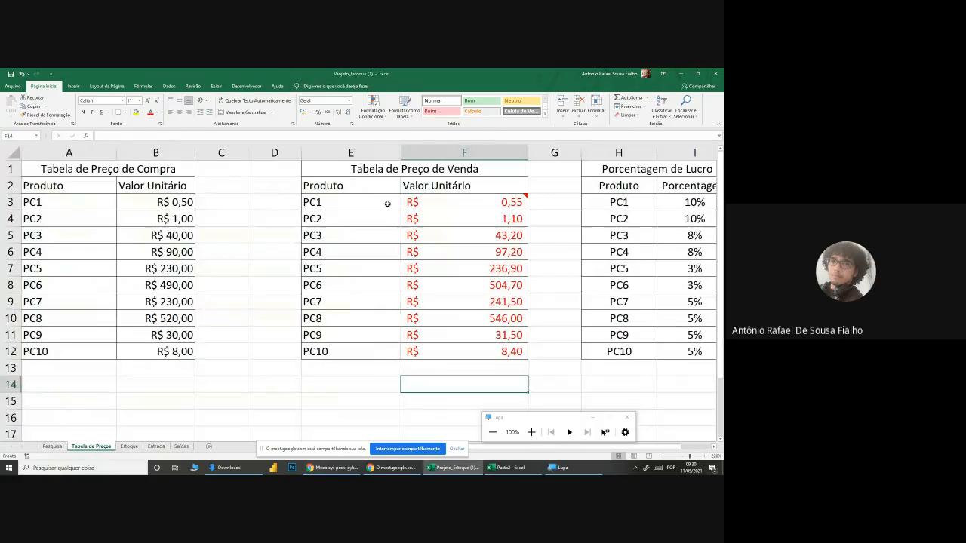
pyautogui.click(438, 188)
pyautogui.moveTo(434, 253); pyautogui.dragTo(423, 347)
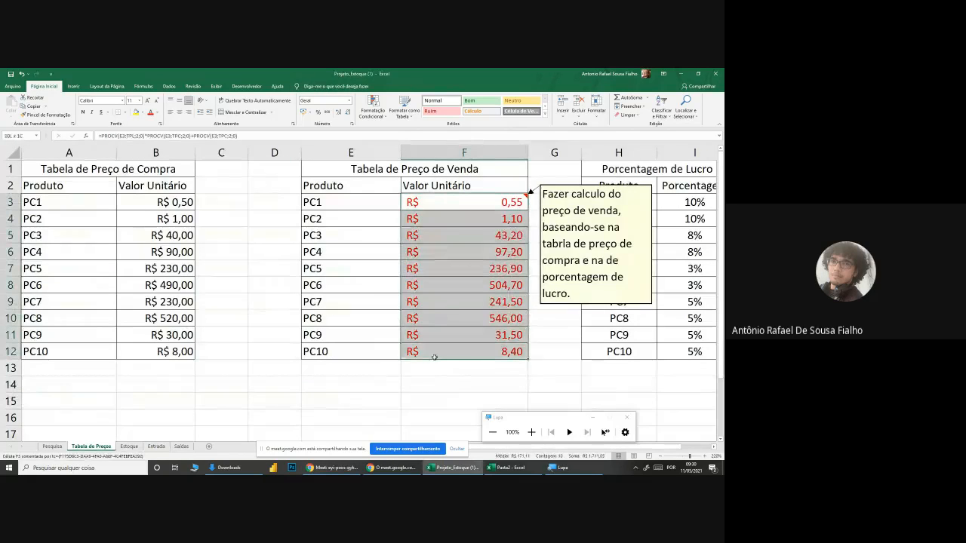
pyautogui.click(355, 201)
pyautogui.moveTo(356, 201); pyautogui.dragTo(453, 352)
pyautogui.click(452, 400)
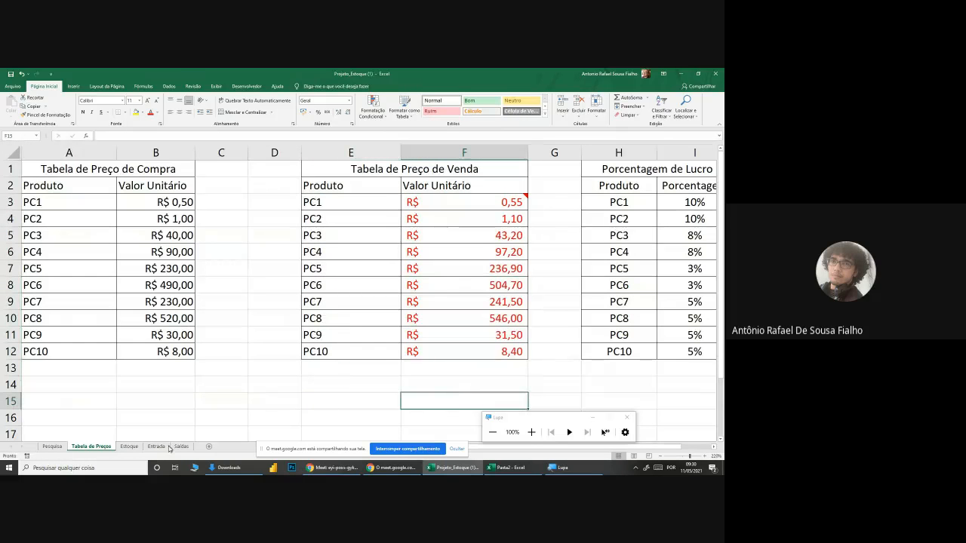
# Step: Return to the Entrada sheet and start a PROCV formula in E2 with the row's CÓD as the lookup value
pyautogui.click(156, 446)
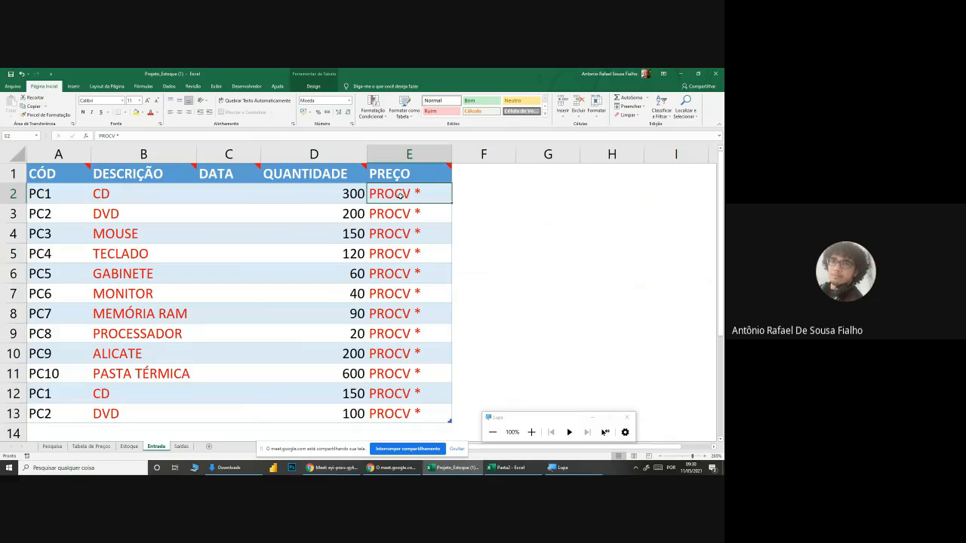
pyautogui.press('Left')
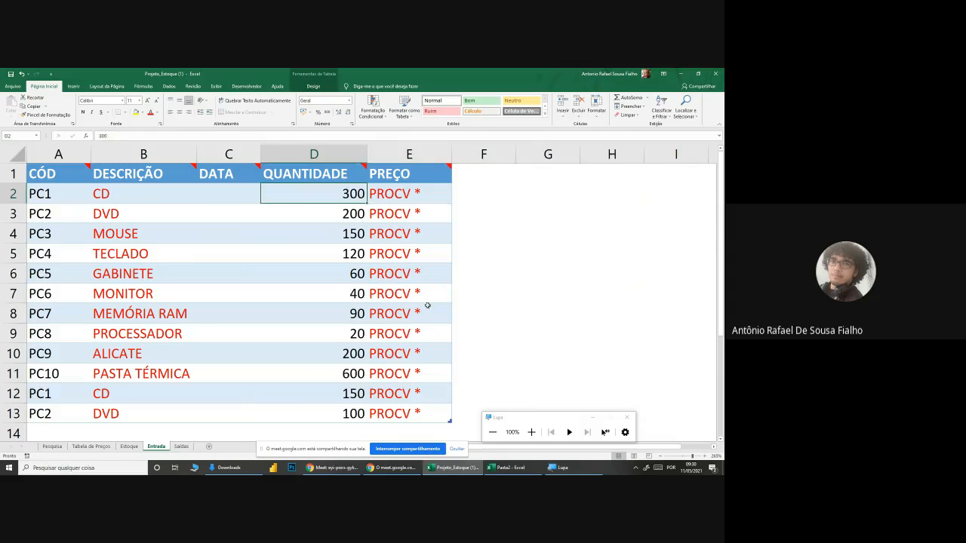
pyautogui.click(406, 195)
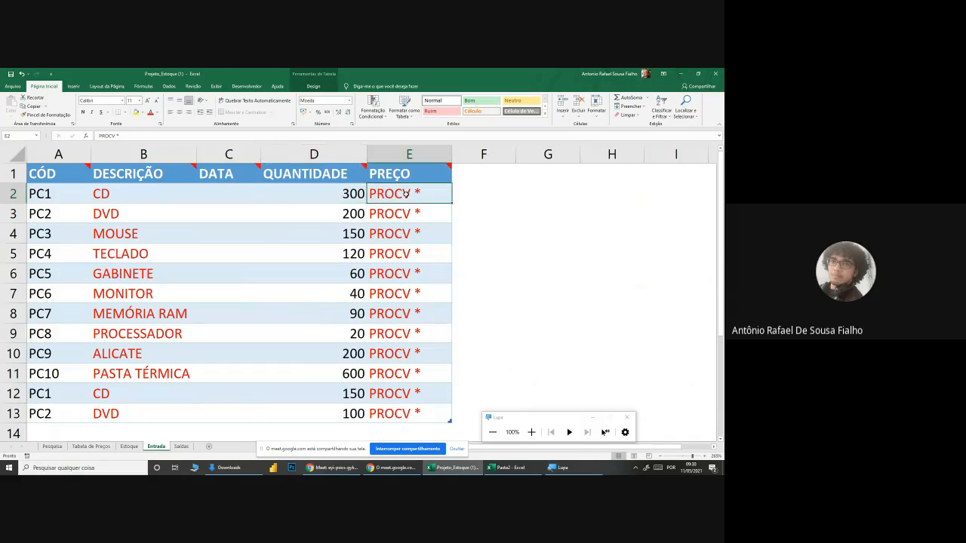
pyautogui.write('=proc')
pyautogui.press('Tab')
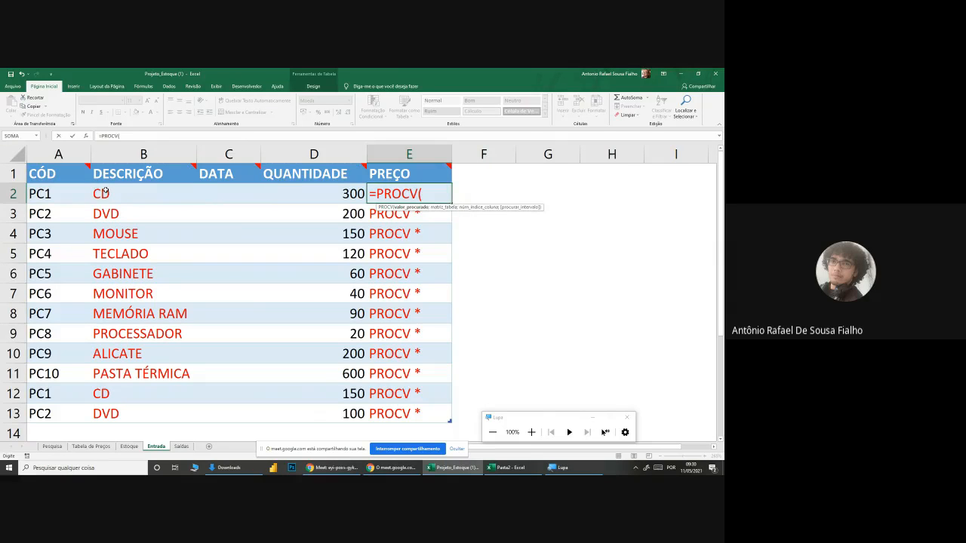
pyautogui.click(106, 192)
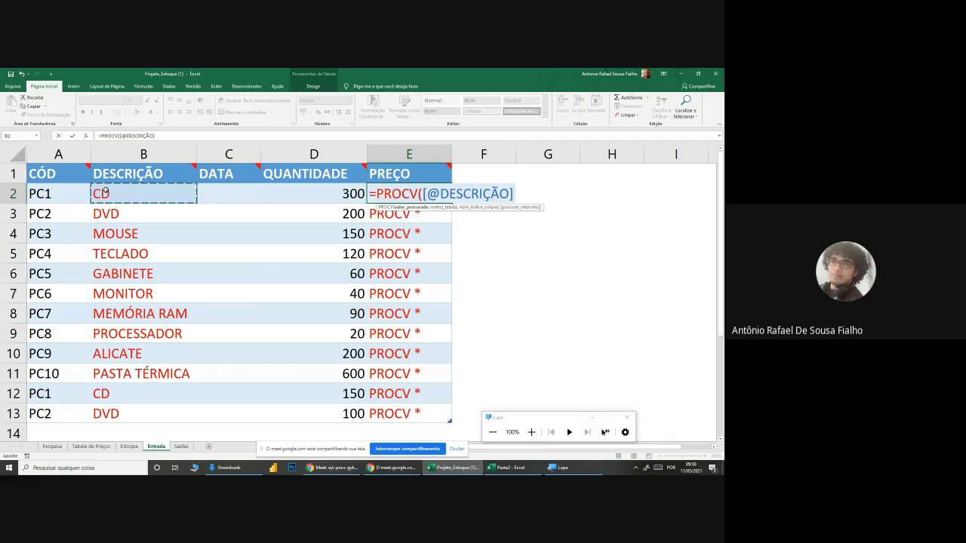
pyautogui.click(44, 193)
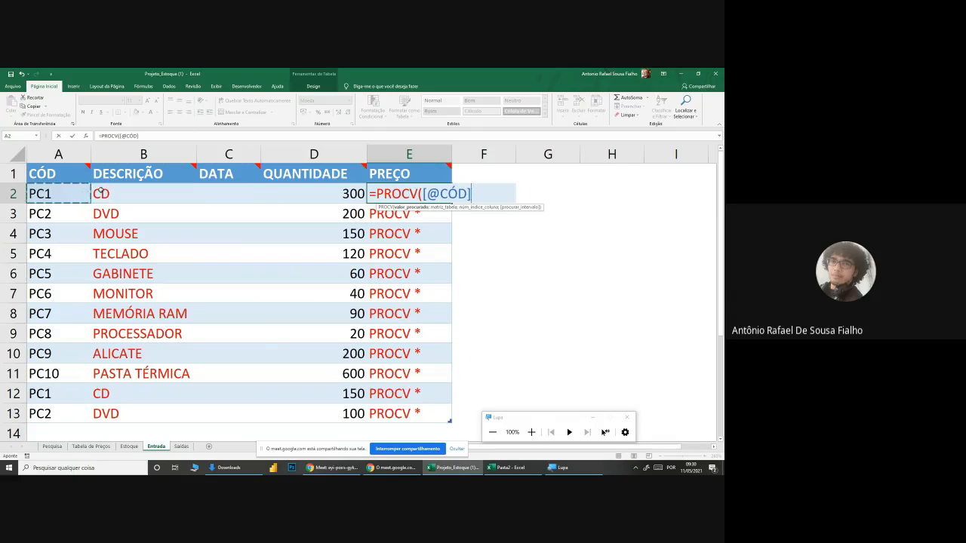
pyautogui.click(100, 191)
pyautogui.click(72, 194)
pyautogui.write(';')
# Step: Use the sale price range TPV on Tabela de Preços as PROCV's lookup table and magnify the screen to show the formula
pyautogui.click(104, 449)
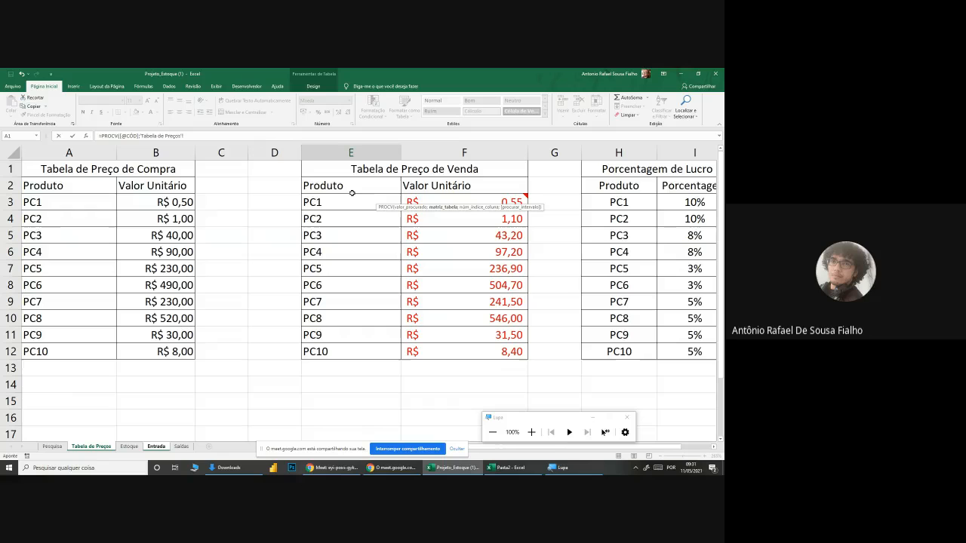
pyautogui.moveTo(335, 200); pyautogui.dragTo(456, 351)
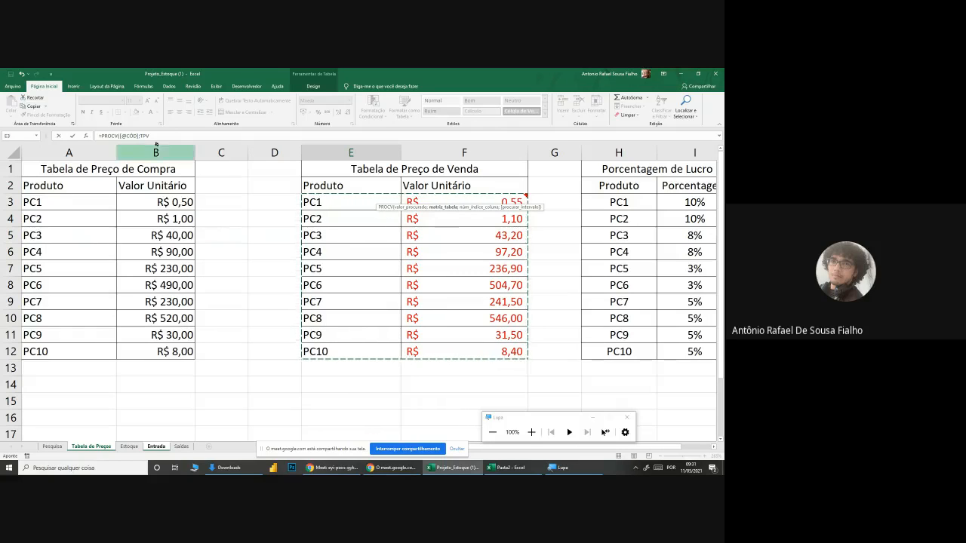
pyautogui.click(531, 432)
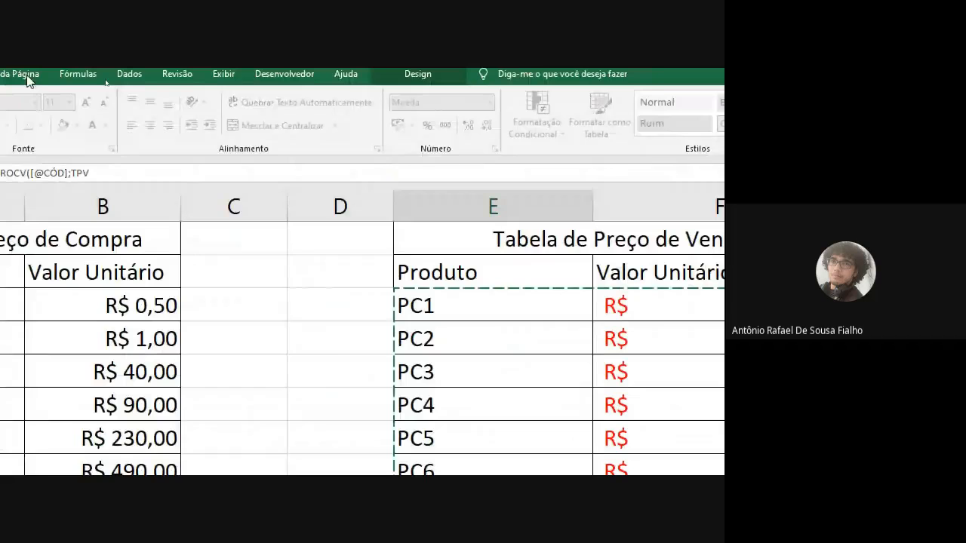
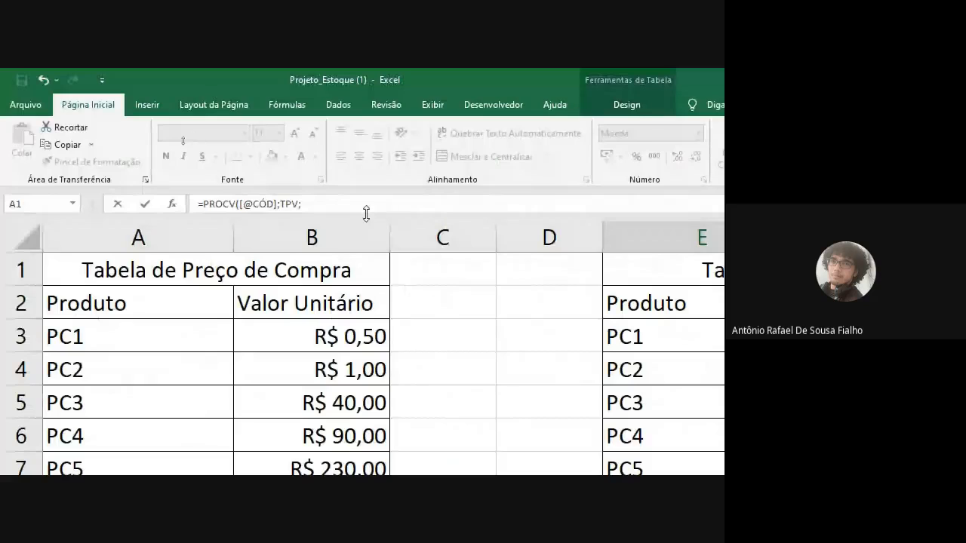
# Step: Complete the PROCV formula in E2 with column index 2 and exact match 0, and restore the screen magnification to 100%
pyautogui.write(';')
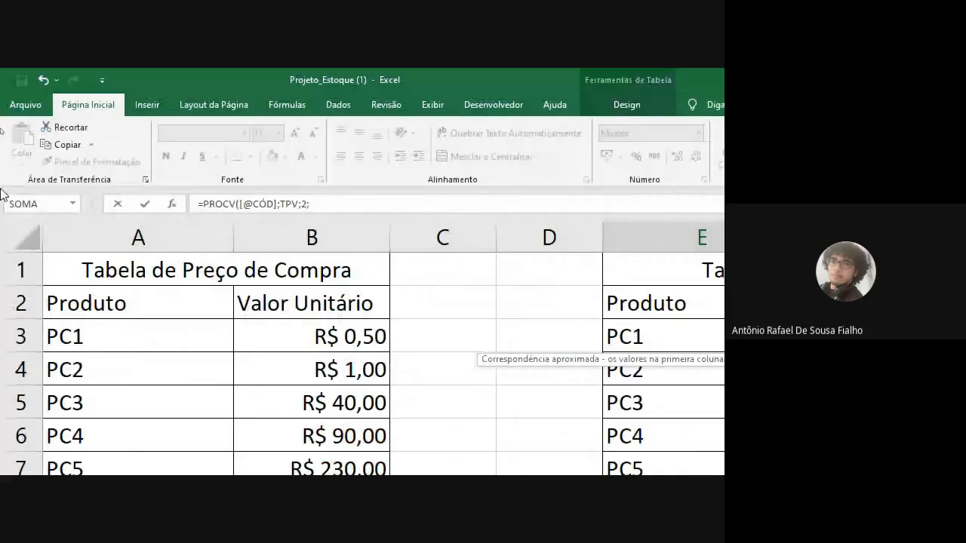
pyautogui.write('0')
pyautogui.press('Return')
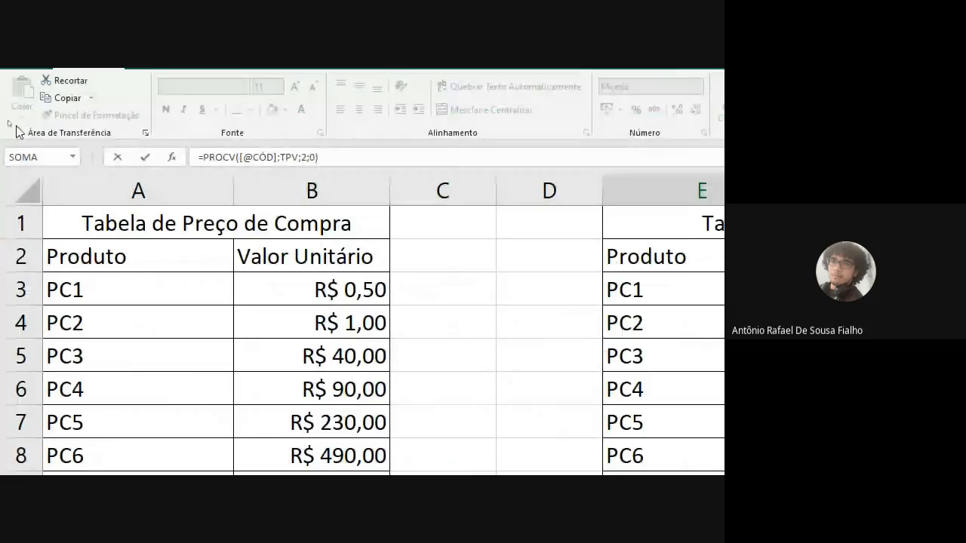
pyautogui.press('Return')
pyautogui.click(341, 398)
pyautogui.click(340, 406)
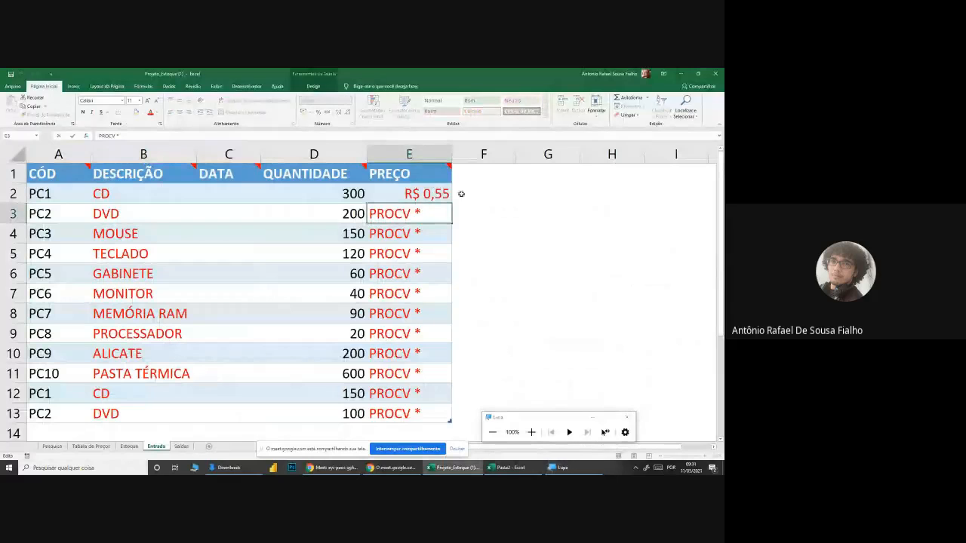
pyautogui.click(489, 196)
pyautogui.doubleClick(445, 195)
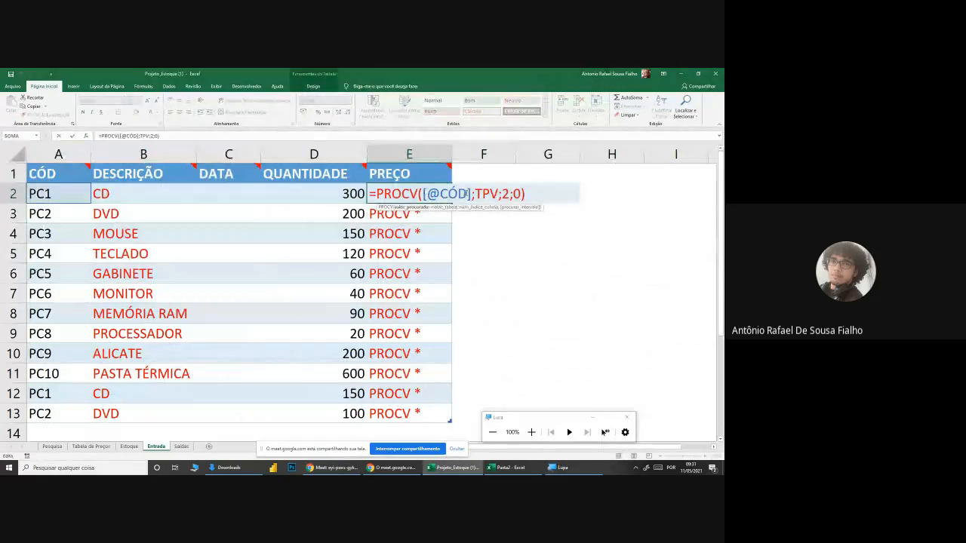
pyautogui.click(525, 193)
pyautogui.press('Return')
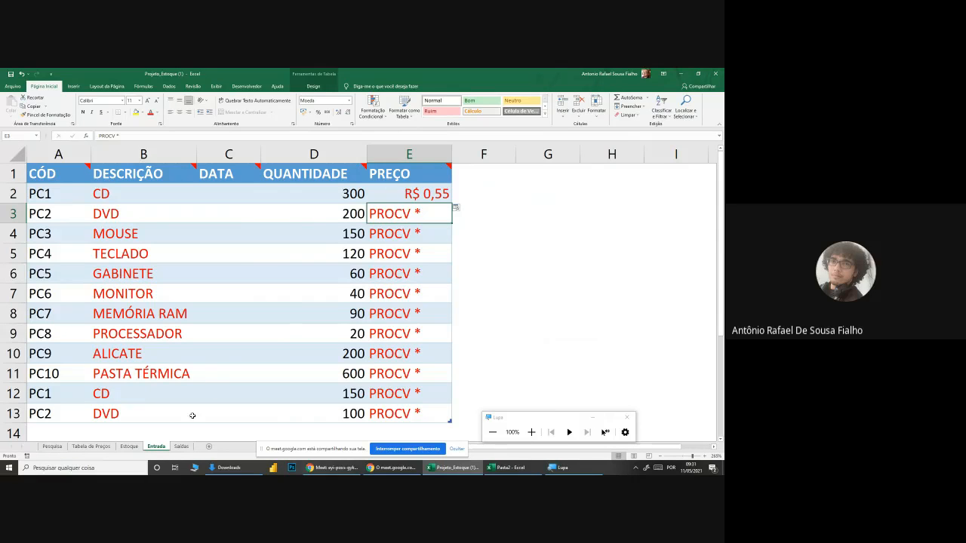
pyautogui.doubleClick(415, 195)
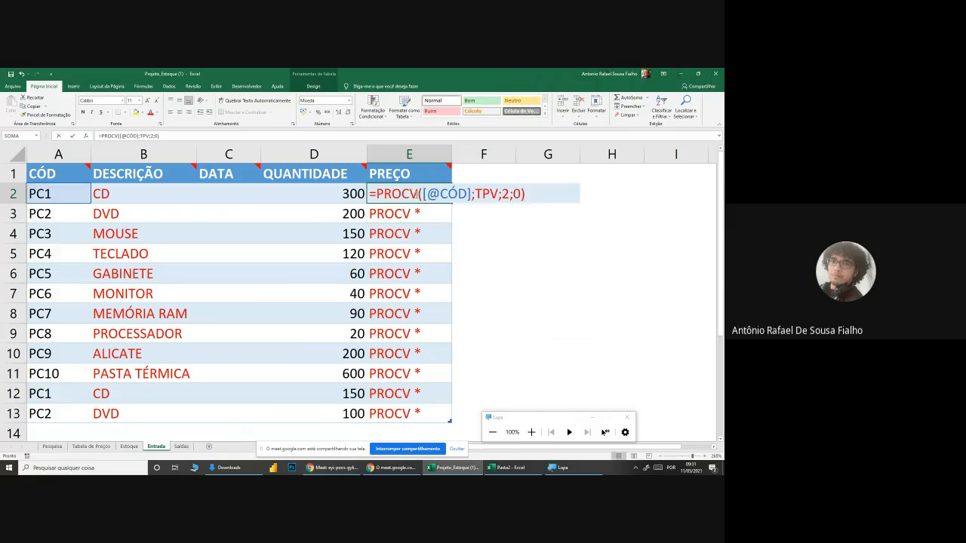
pyautogui.write('*')
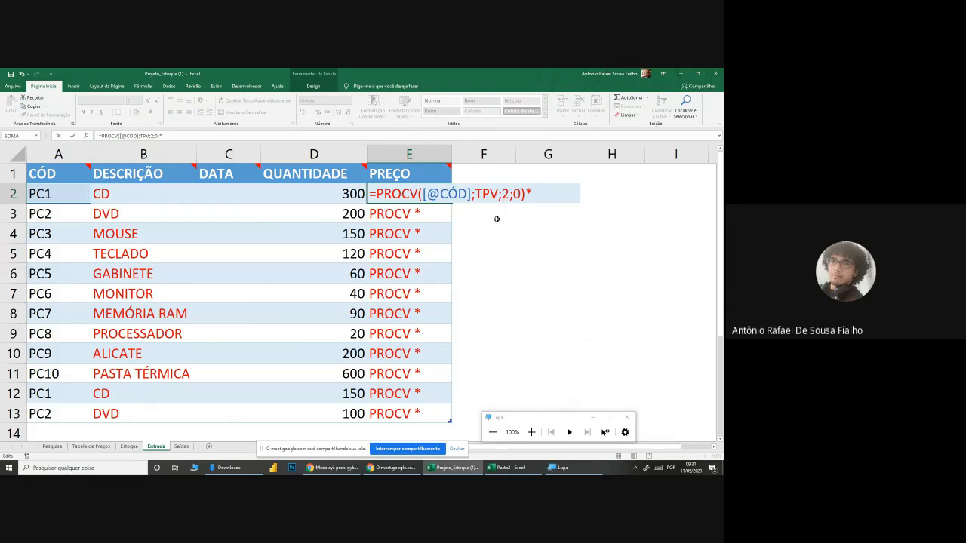
pyautogui.click(332, 193)
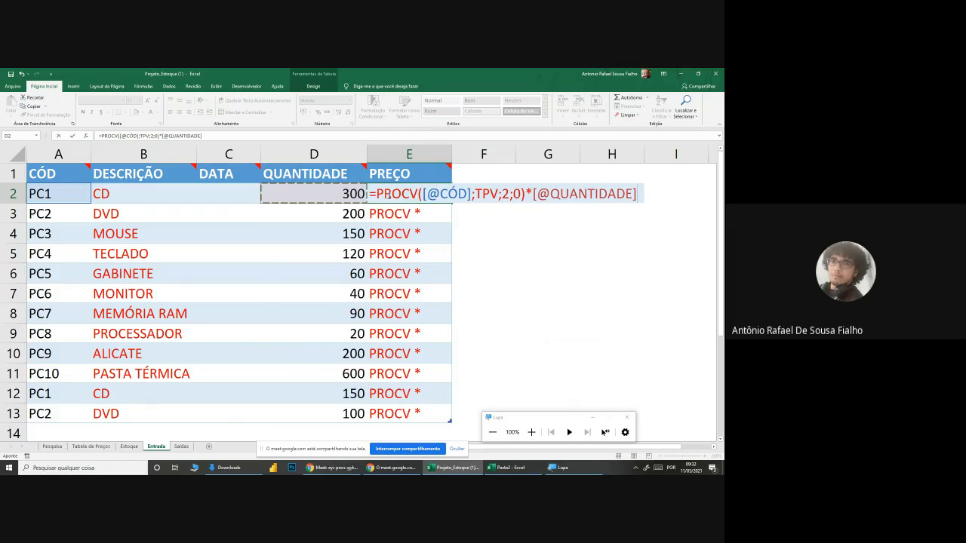
pyautogui.moveTo(373, 194); pyautogui.dragTo(526, 197)
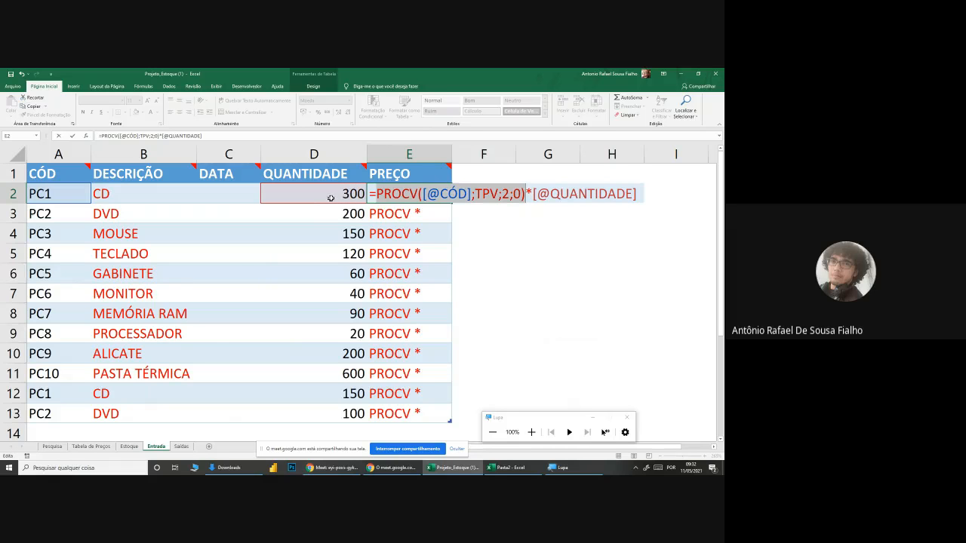
pyautogui.click(560, 194)
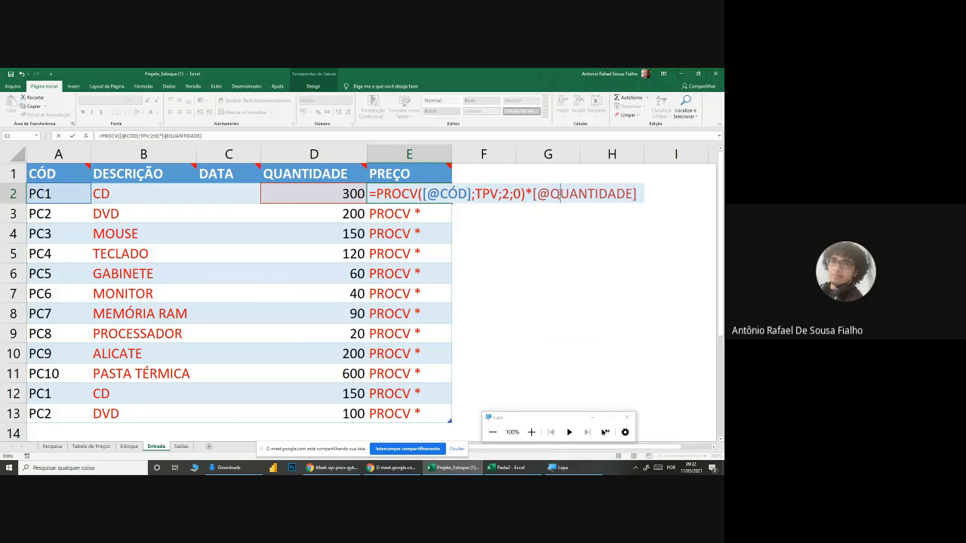
pyautogui.press('Return')
# Step: Fill the PREÇO formula from E2 down to E13
pyautogui.click(421, 194)
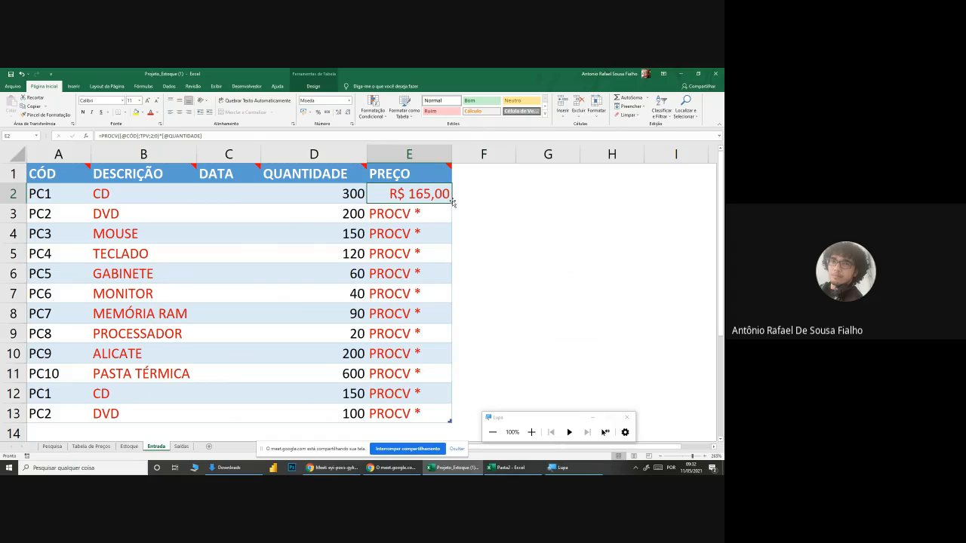
pyautogui.moveTo(452, 202); pyautogui.dragTo(451, 420)
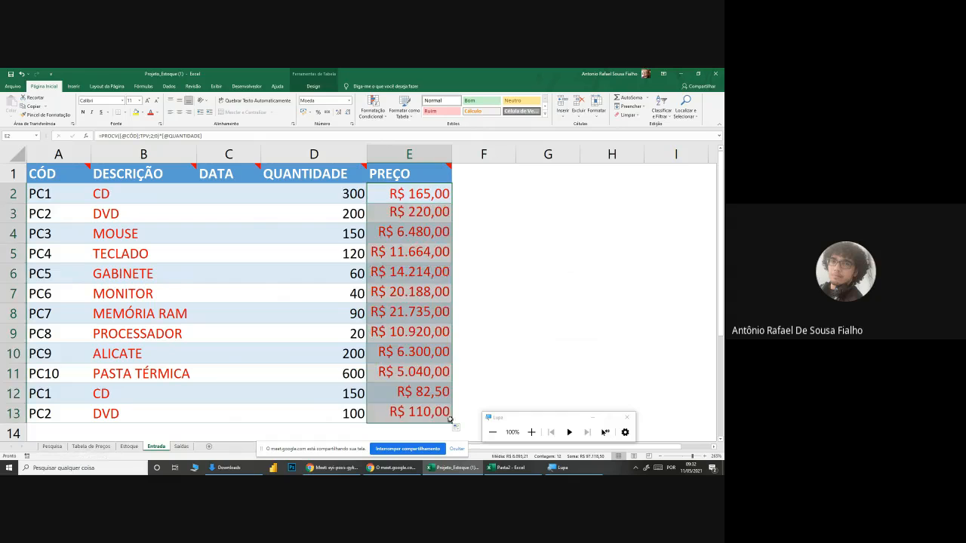
pyautogui.click(428, 214)
# Step: Check the meeting window in the browser, return to Entrada, and review the DATA header's note and cells C2:C13
pyautogui.moveTo(232, 193); pyautogui.dragTo(234, 410)
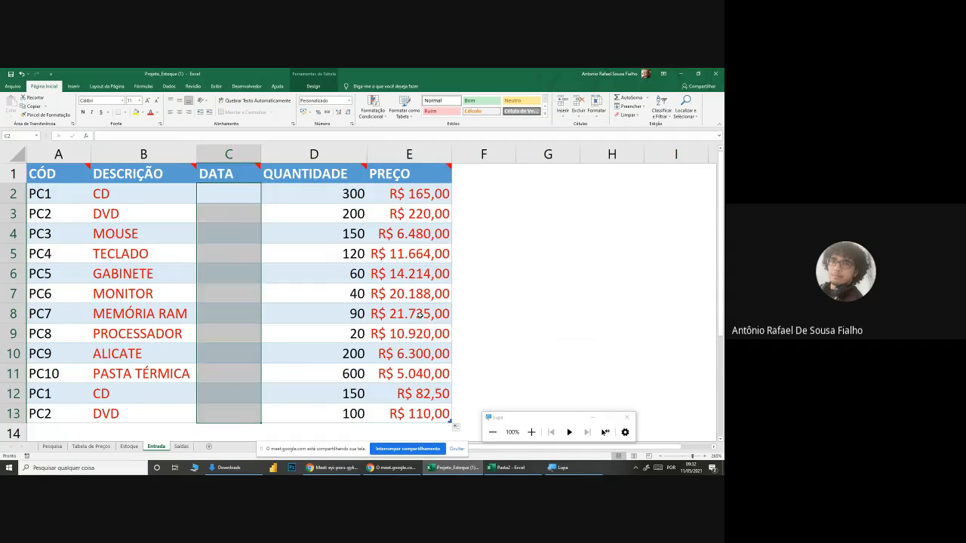
pyautogui.click(420, 315)
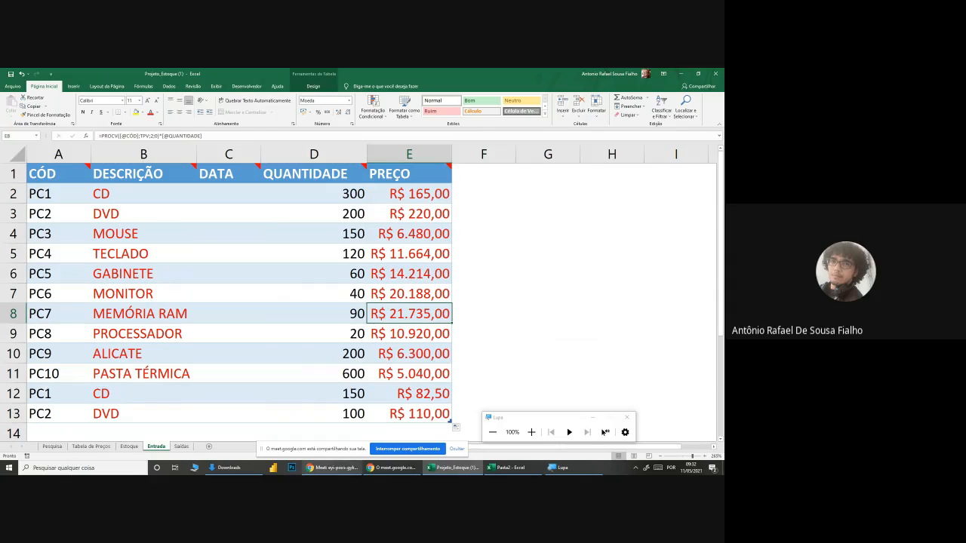
pyautogui.click(458, 450)
pyautogui.click(344, 468)
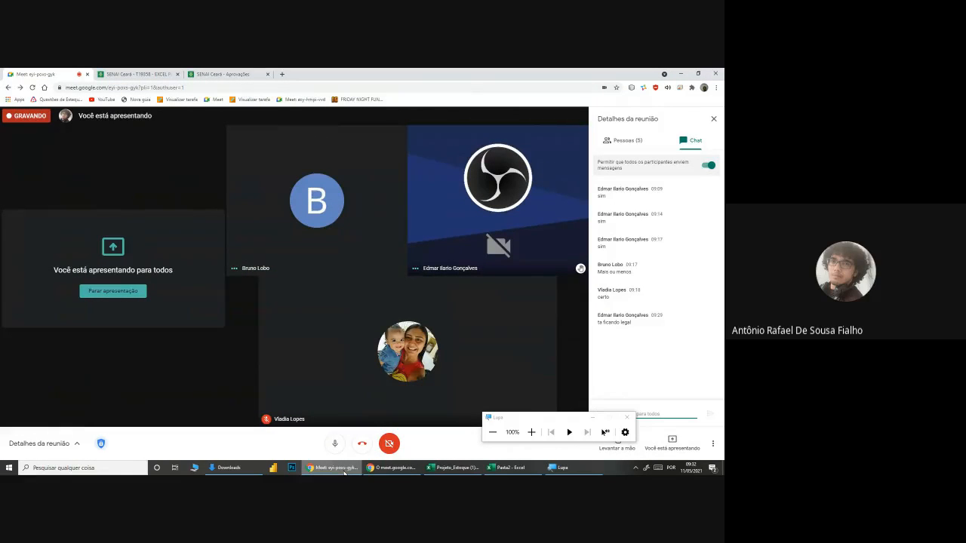
pyautogui.click(344, 468)
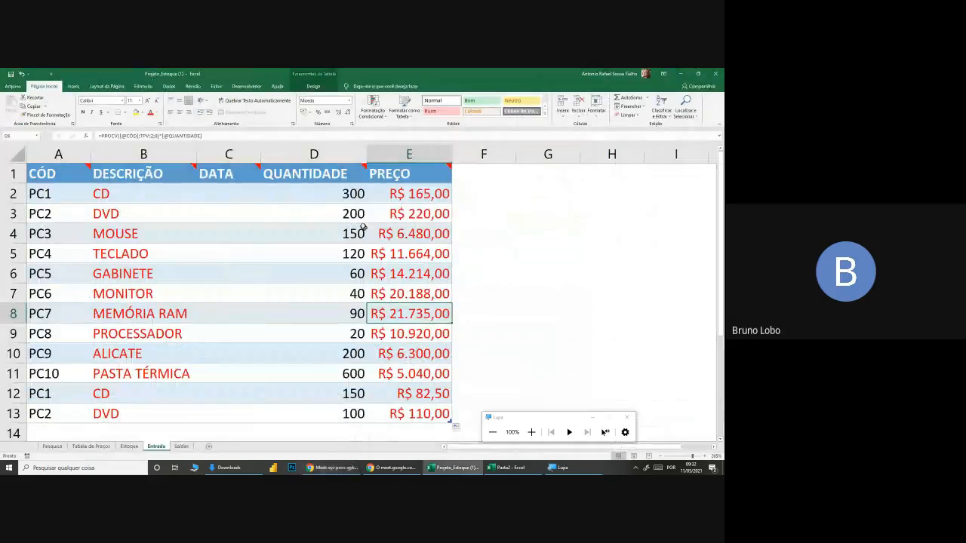
pyautogui.moveTo(232, 179)
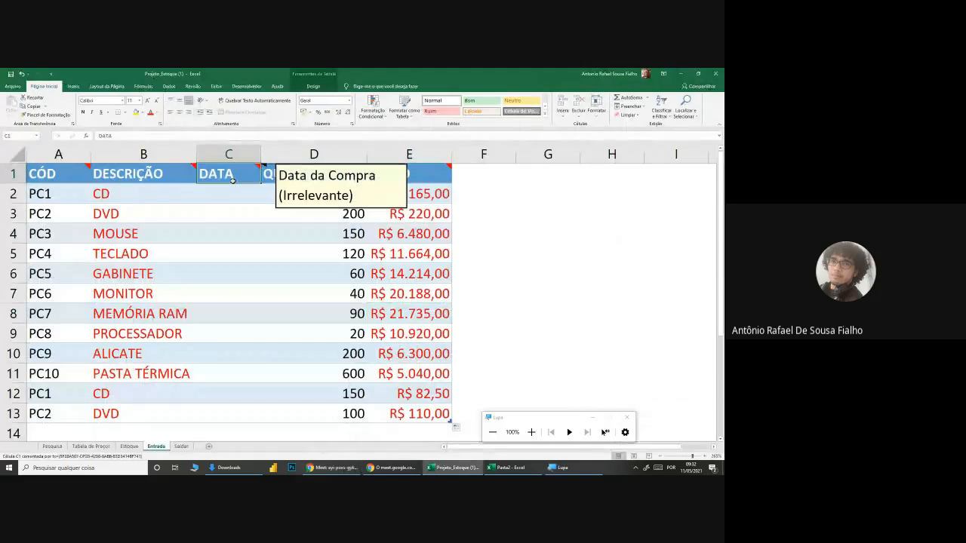
pyautogui.moveTo(232, 191); pyautogui.dragTo(237, 414)
pyautogui.click(299, 335)
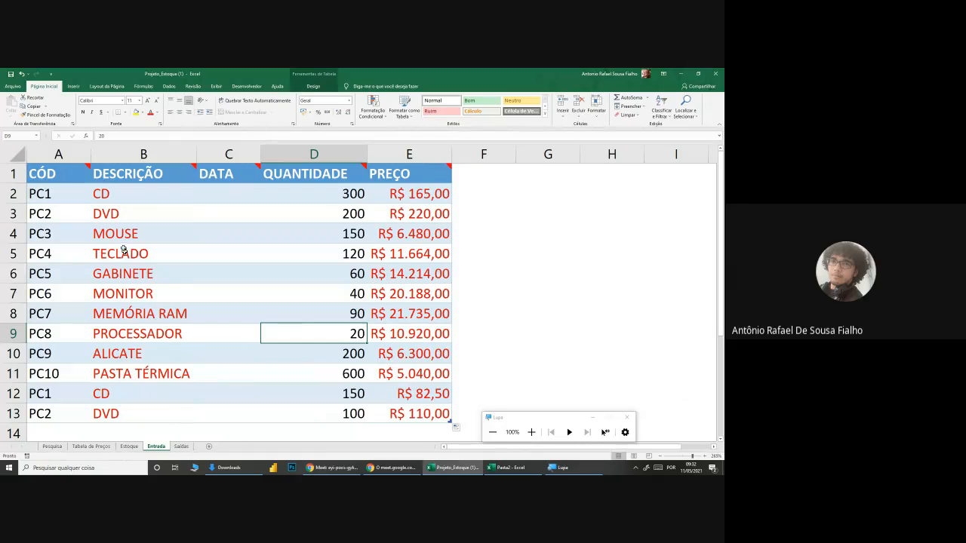
# Step: Widen the PREÇO column E slightly and review the table's DESCRIÇÃO entries
pyautogui.moveTo(68, 192); pyautogui.dragTo(402, 410)
pyautogui.click(475, 315)
pyautogui.moveTo(453, 149); pyautogui.dragTo(458, 148)
pyautogui.moveTo(128, 191); pyautogui.dragTo(172, 420)
pyautogui.click(181, 433)
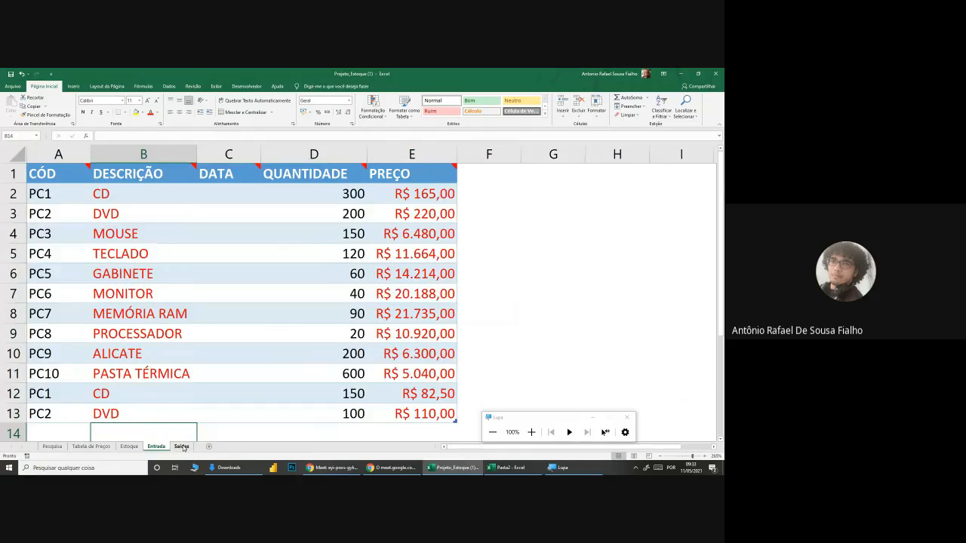
# Step: Open the Saídas sheet and examine its table layout and the CÓD cells in A2:A11
pyautogui.click(181, 447)
pyautogui.scroll(2, 298, 265)
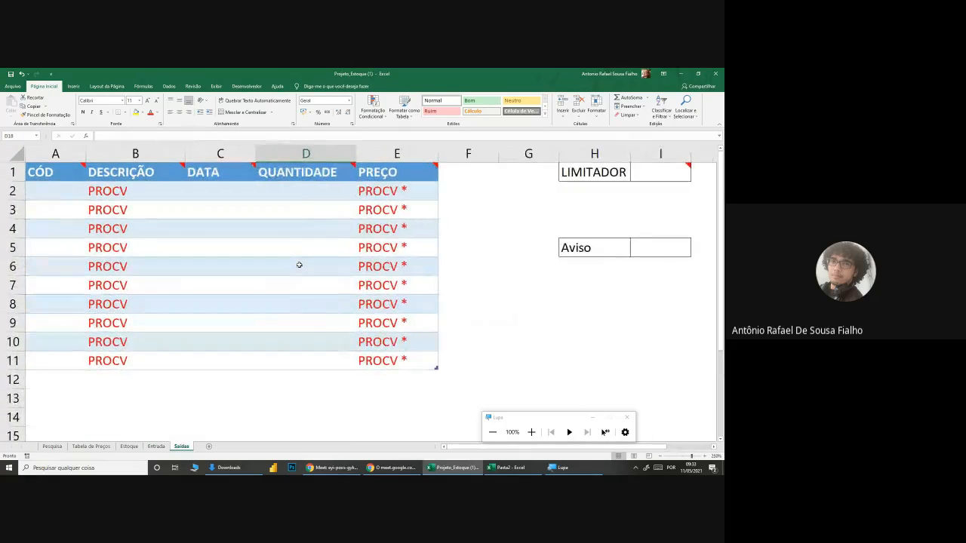
pyautogui.scroll(1, 299, 265)
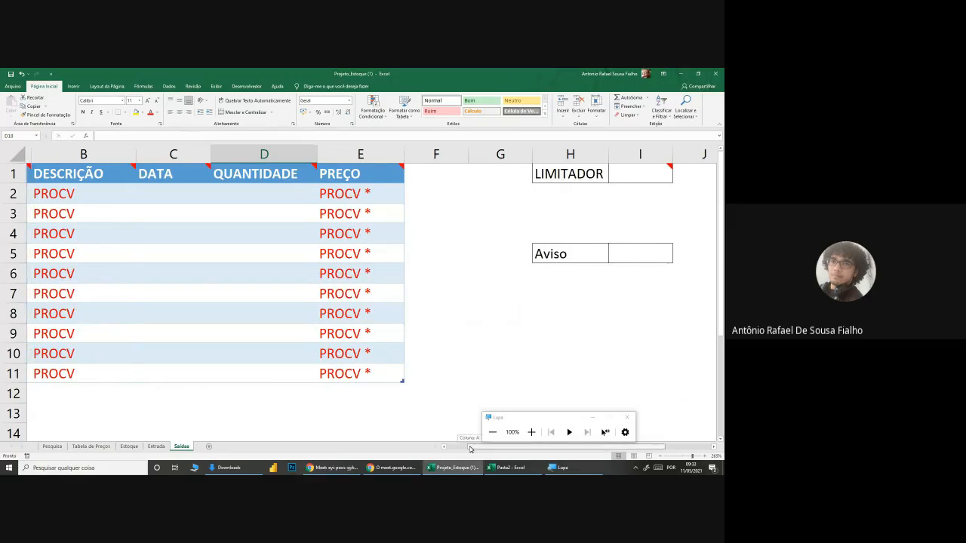
pyautogui.scroll(3, 330, 370)
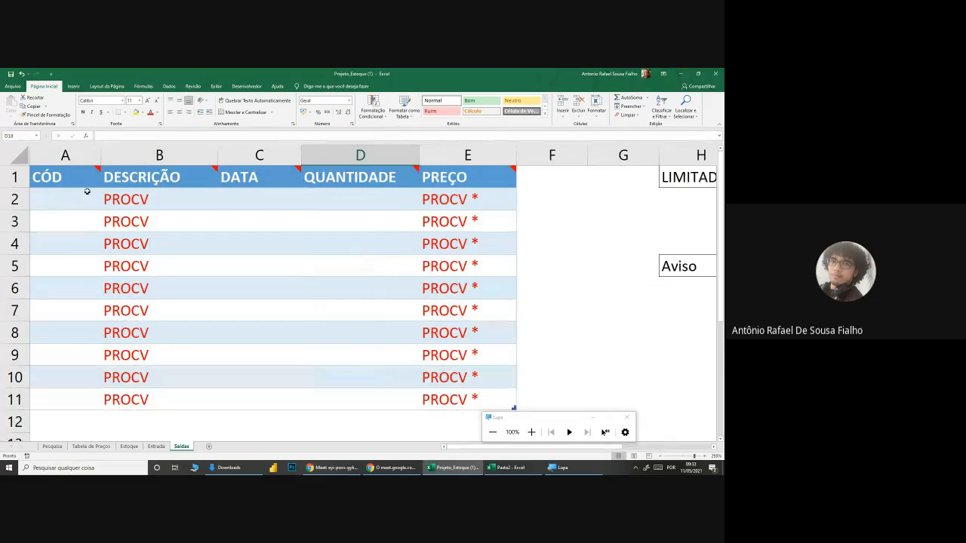
pyautogui.click(87, 190)
pyautogui.moveTo(86, 190)
pyautogui.mouseDown()
pyautogui.moveTo(83, 396)
pyautogui.moveTo(83, 201)
pyautogui.moveTo(93, 200)
pyautogui.mouseUp()
pyautogui.click(83, 249)
pyautogui.click(83, 310)
pyautogui.click(88, 401)
pyautogui.click(79, 301)
pyautogui.click(70, 240)
pyautogui.click(73, 266)
pyautogui.click(78, 309)
pyautogui.click(83, 375)
pyautogui.click(82, 393)
pyautogui.click(83, 368)
pyautogui.click(80, 312)
pyautogui.click(79, 266)
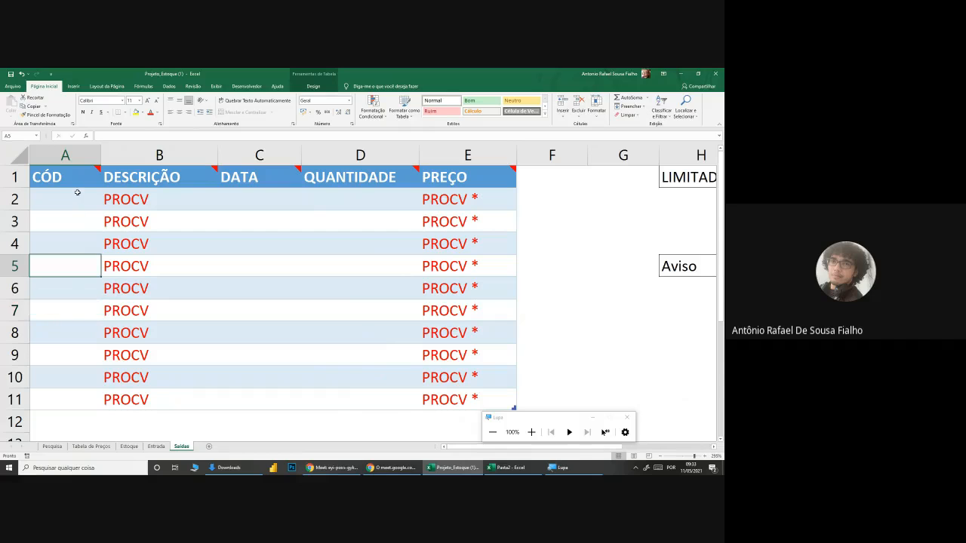
pyautogui.click(77, 192)
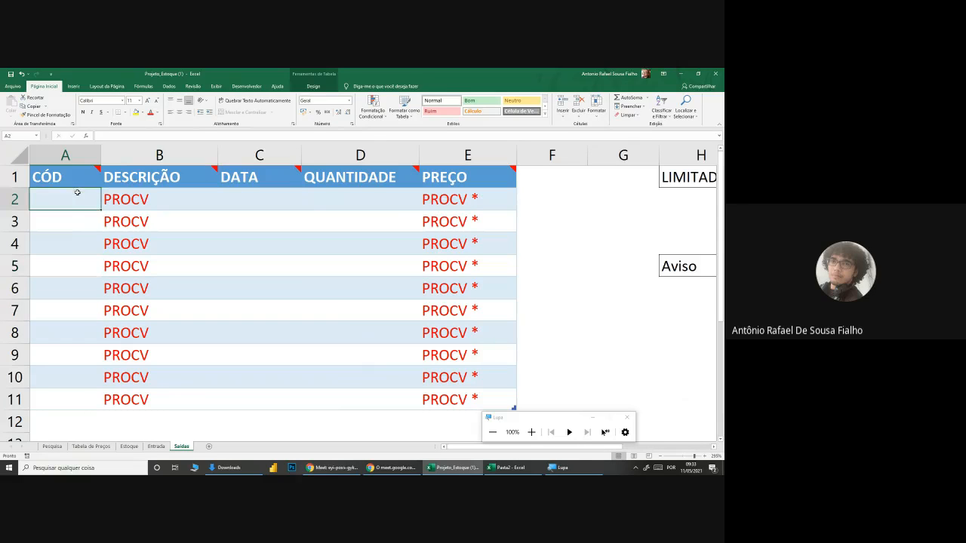
# Step: Start a data validation rule of type Lista for the Saídas CÓD cells A2:A11, with the screen magnified
pyautogui.moveTo(77, 193); pyautogui.dragTo(82, 401)
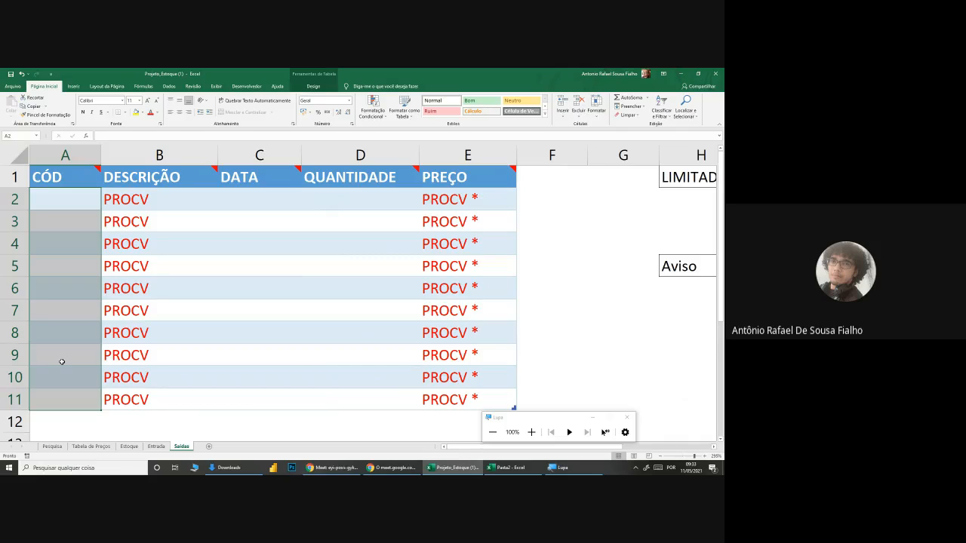
pyautogui.moveTo(66, 199); pyautogui.dragTo(58, 402)
pyautogui.click(531, 431)
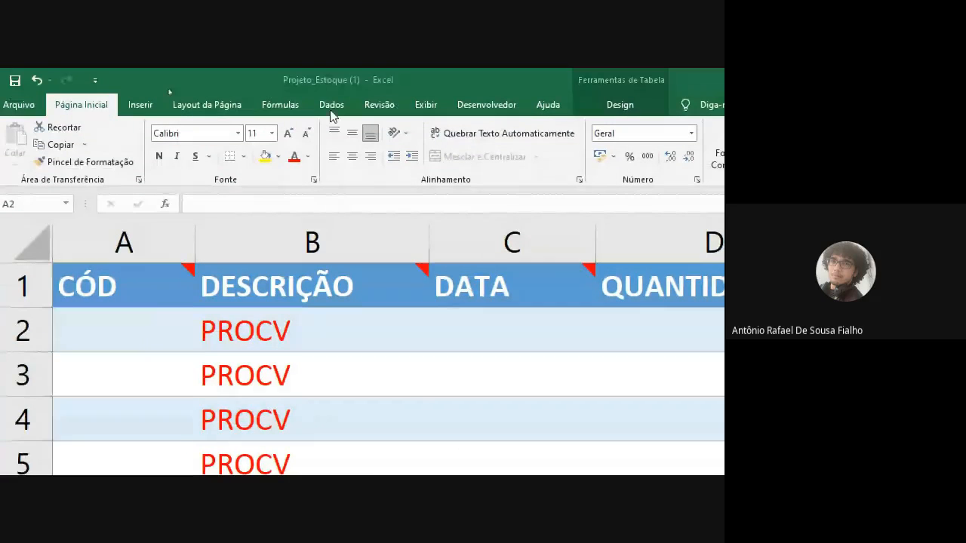
pyautogui.hotkey('ctrl', 'shift', 'Down')
pyautogui.click(335, 107)
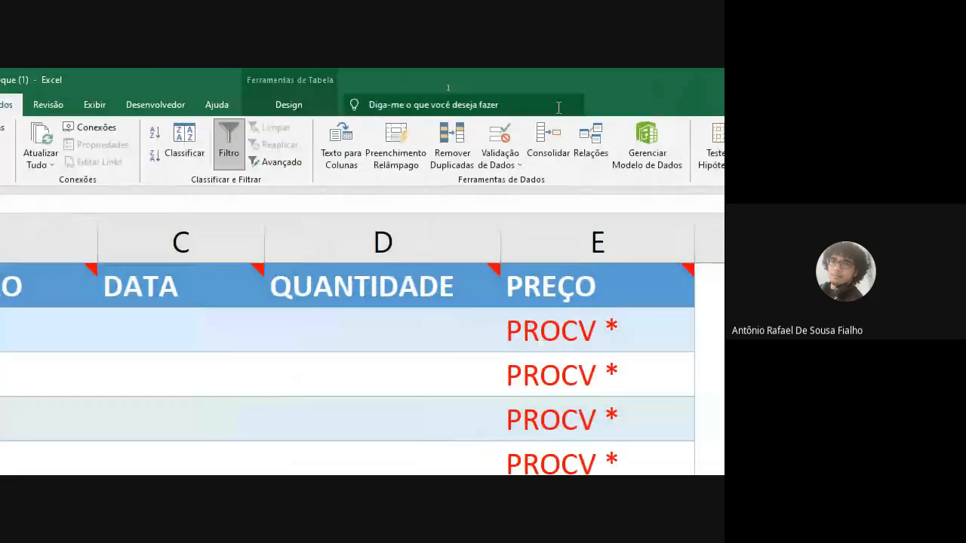
pyautogui.click(499, 140)
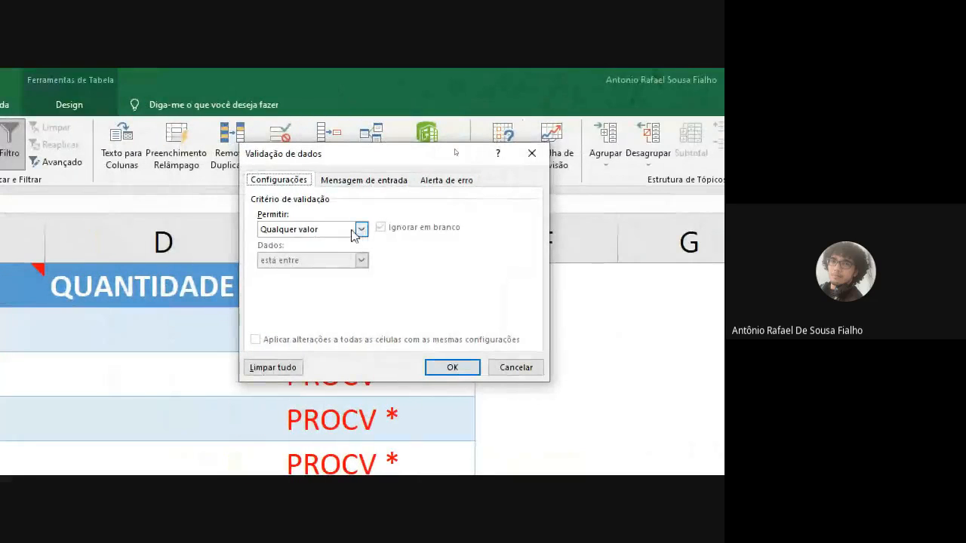
pyautogui.click(234, 231)
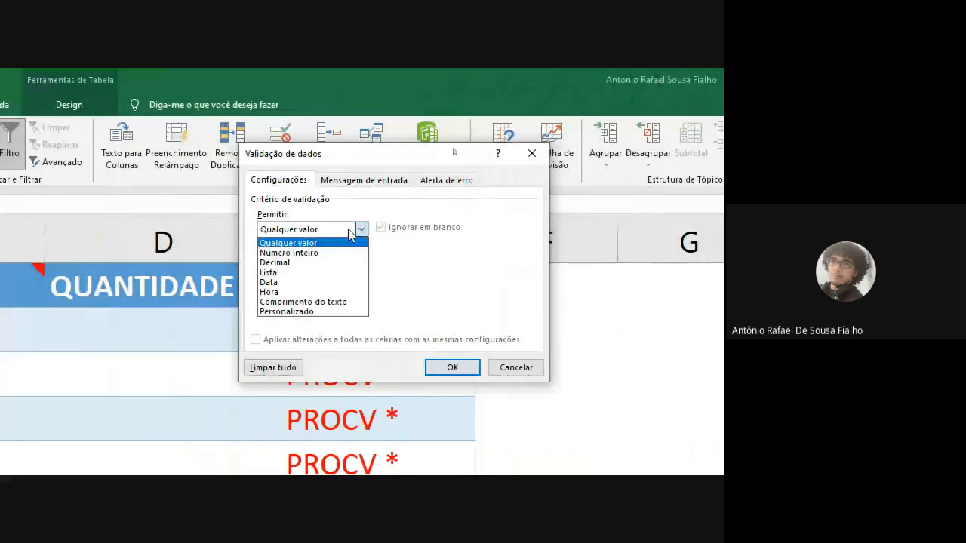
pyautogui.click(268, 272)
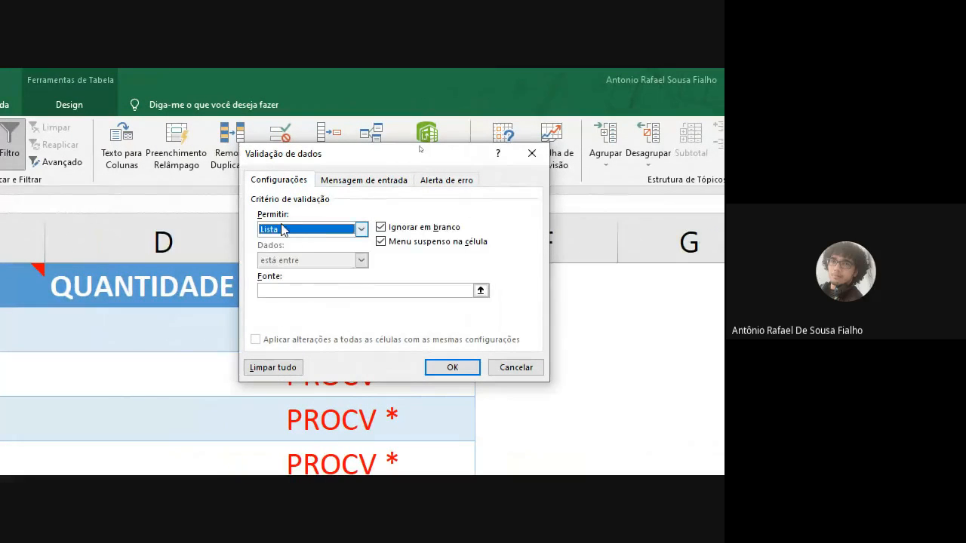
# Step: Set the list source to ='Tabela de Preços'!$A$3:$A$12 and apply the validation rule to the CÓD cells
pyautogui.click(286, 291)
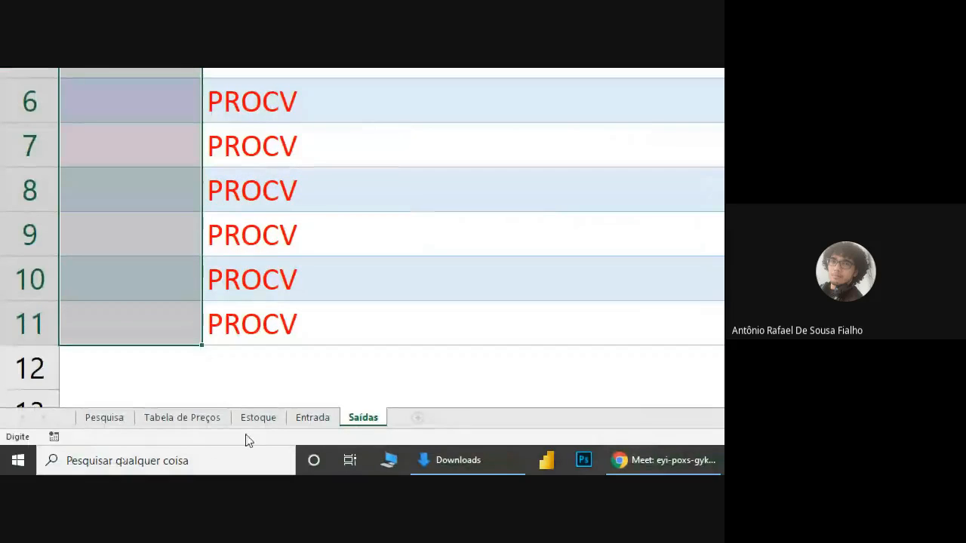
pyautogui.click(196, 424)
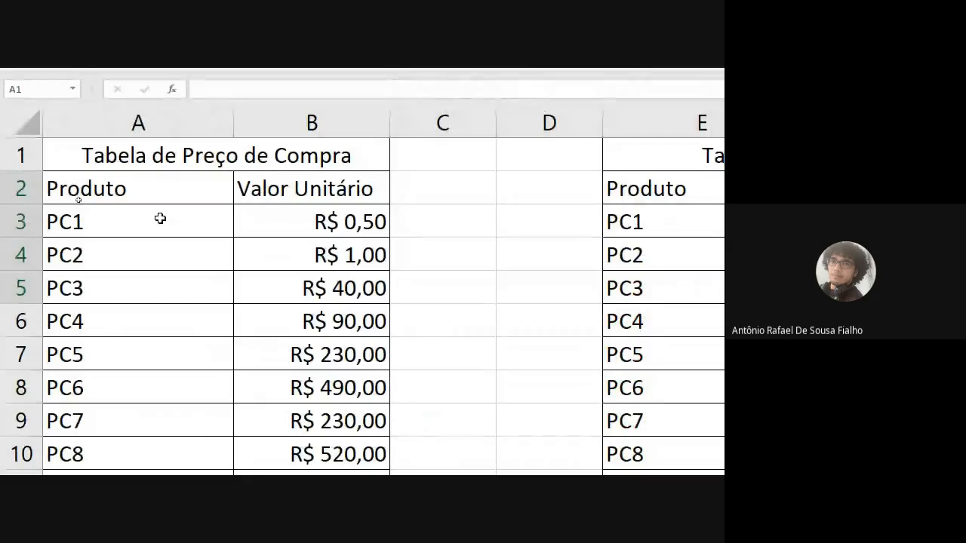
pyautogui.moveTo(104, 210); pyautogui.dragTo(92, 424)
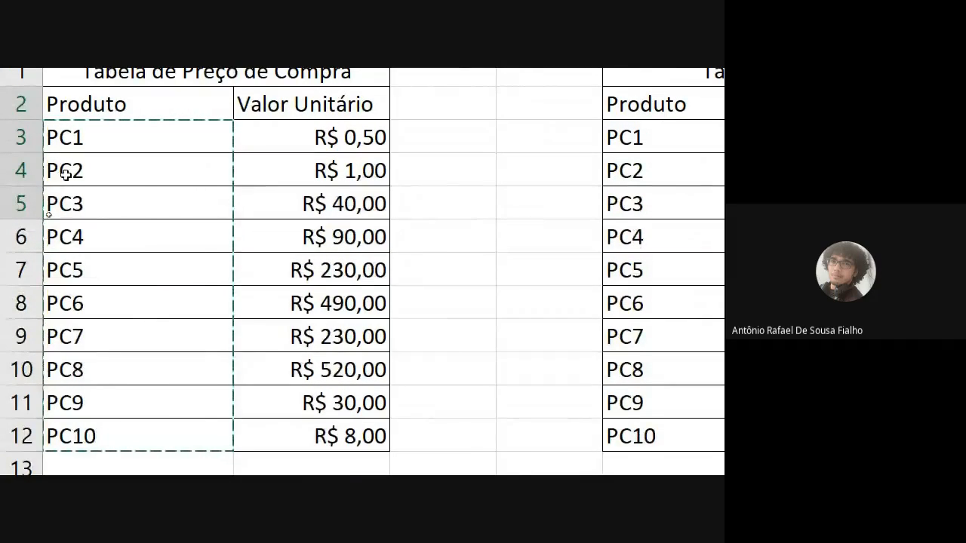
pyautogui.press('Return')
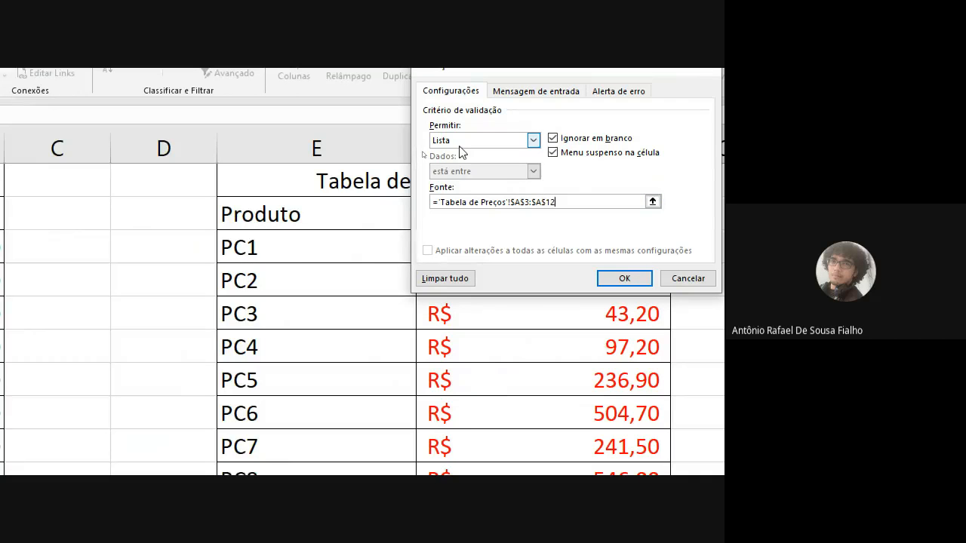
pyautogui.click(617, 279)
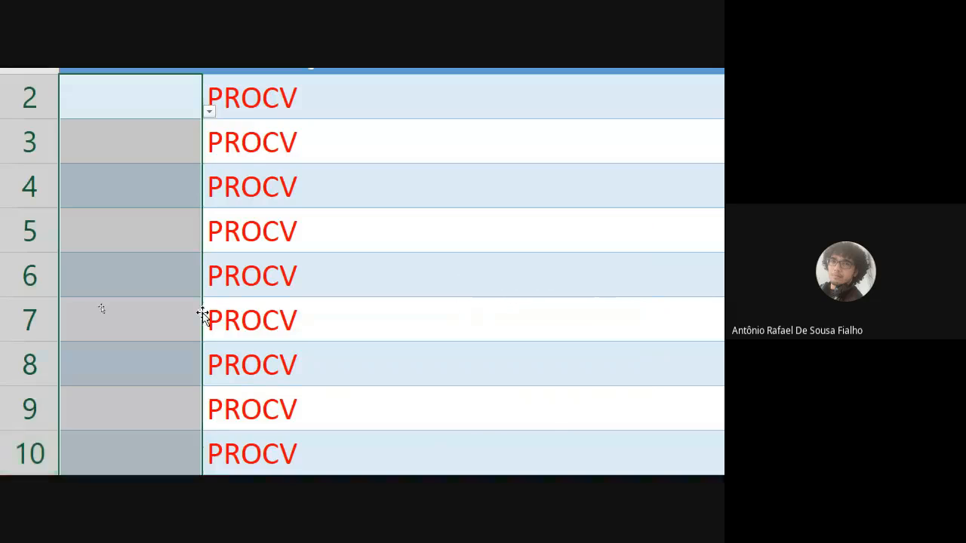
# Step: Choose product code PC1 for A2 and PC2 for A3 from the validation list in the CÓD column
pyautogui.click(118, 277)
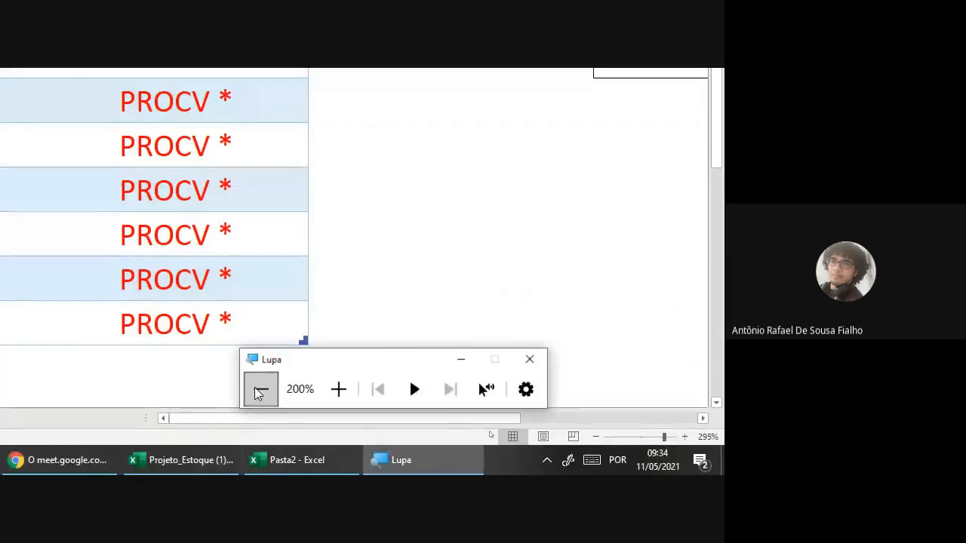
pyautogui.click(258, 392)
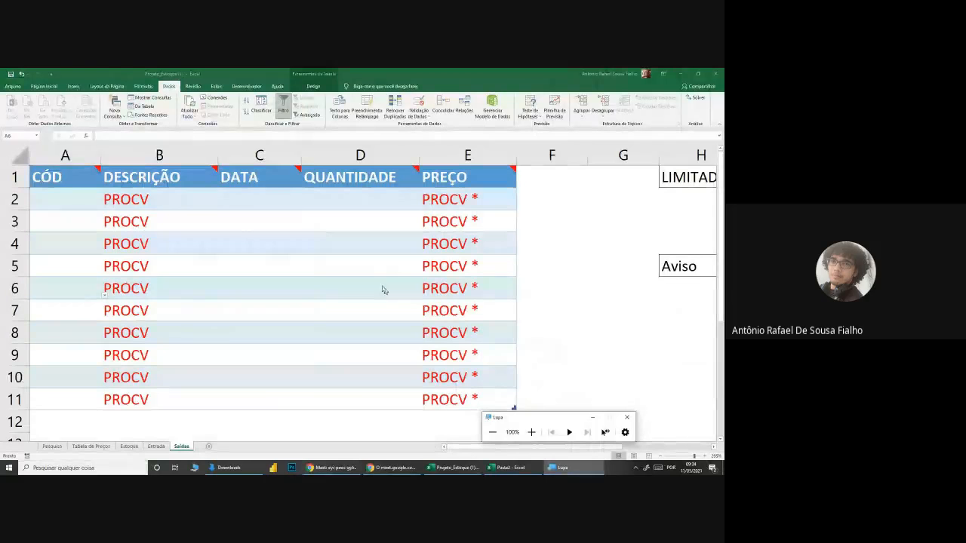
pyautogui.click(92, 199)
pyautogui.click(105, 207)
pyautogui.click(83, 219)
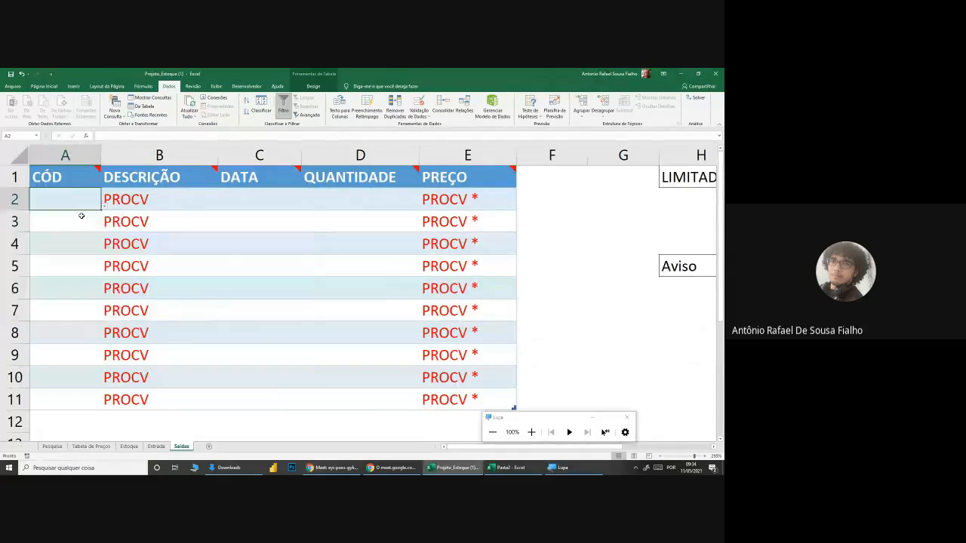
pyautogui.click(78, 222)
pyautogui.click(104, 229)
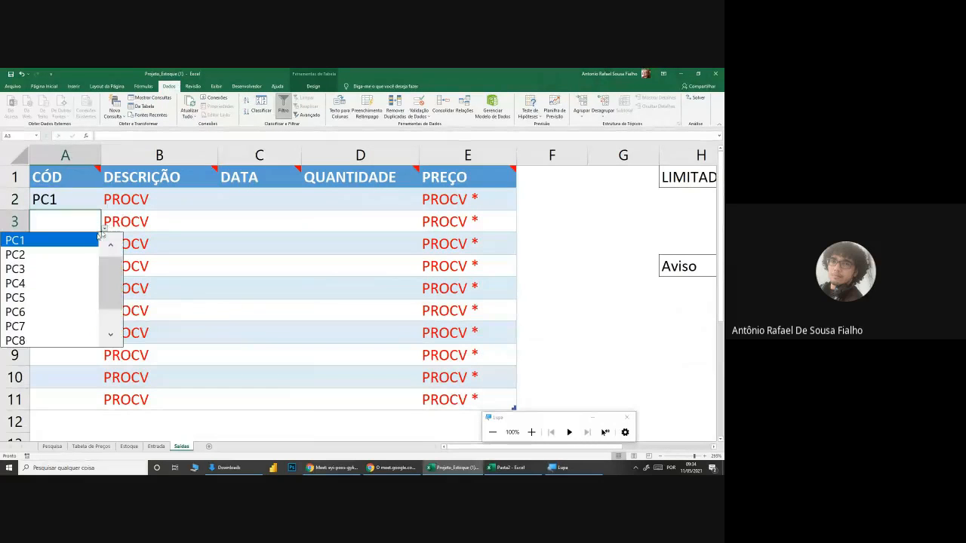
pyautogui.click(86, 254)
# Step: Choose codes PC3, PC4 and PC5 from the validation list for CÓD cells A4, A5 and A6
pyautogui.click(84, 246)
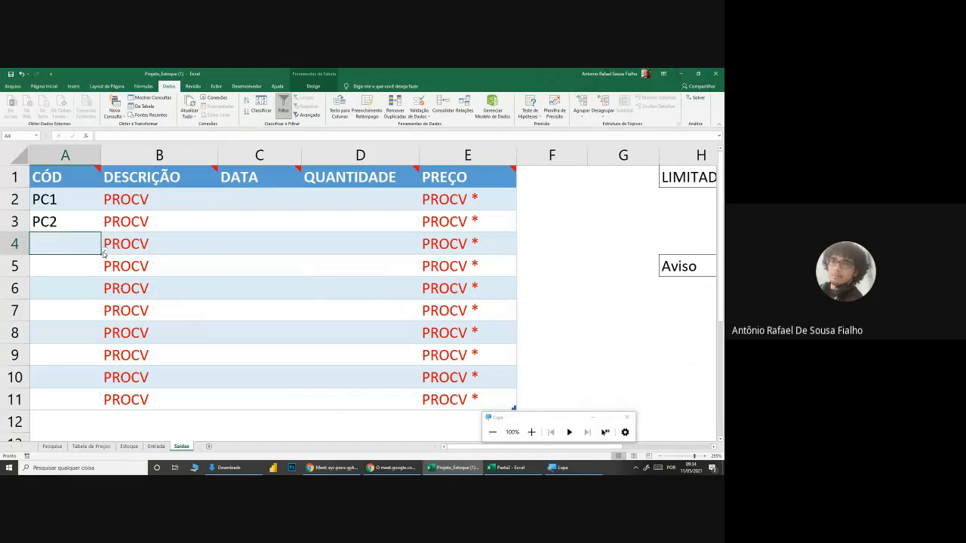
pyautogui.click(105, 253)
pyautogui.click(54, 287)
pyautogui.click(70, 276)
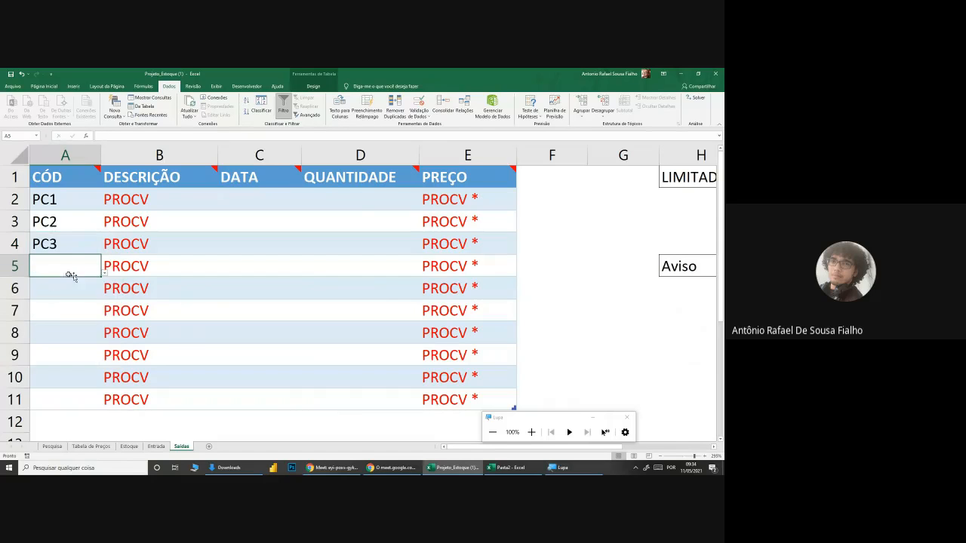
pyautogui.click(105, 278)
pyautogui.click(66, 326)
pyautogui.click(78, 290)
pyautogui.click(105, 297)
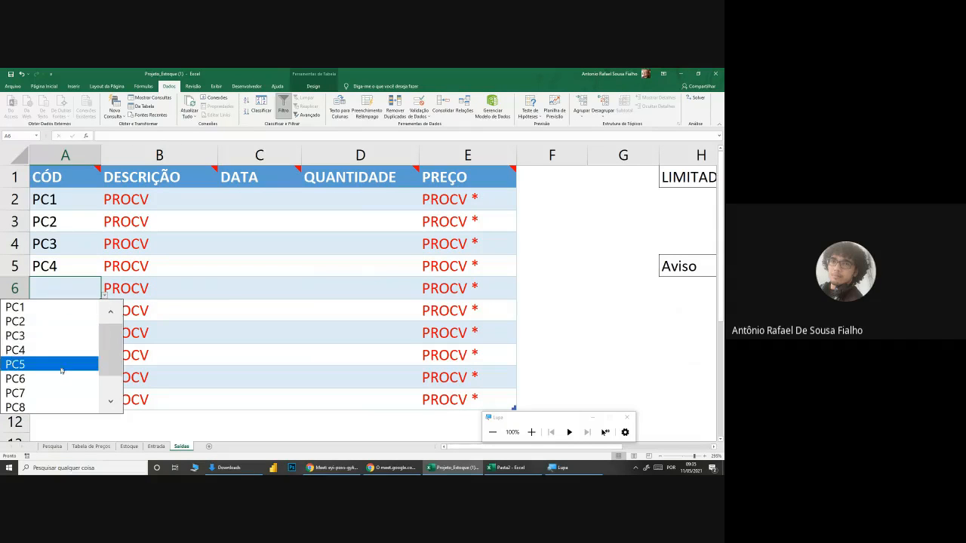
pyautogui.click(63, 364)
# Step: Choose codes PC6, PC7 and PC8 from the validation list for CÓD cells A7, A8 and A9
pyautogui.click(79, 321)
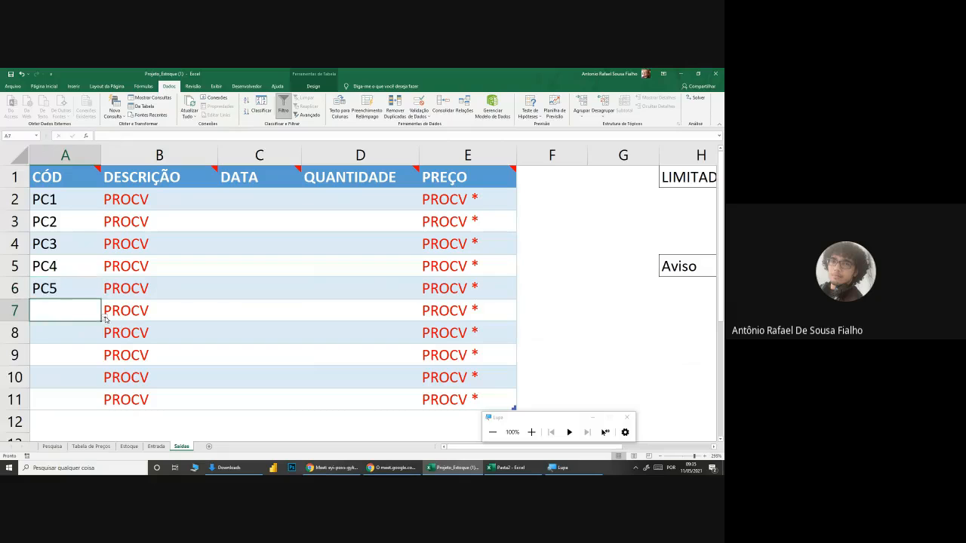
pyautogui.click(105, 318)
pyautogui.click(66, 404)
pyautogui.click(84, 332)
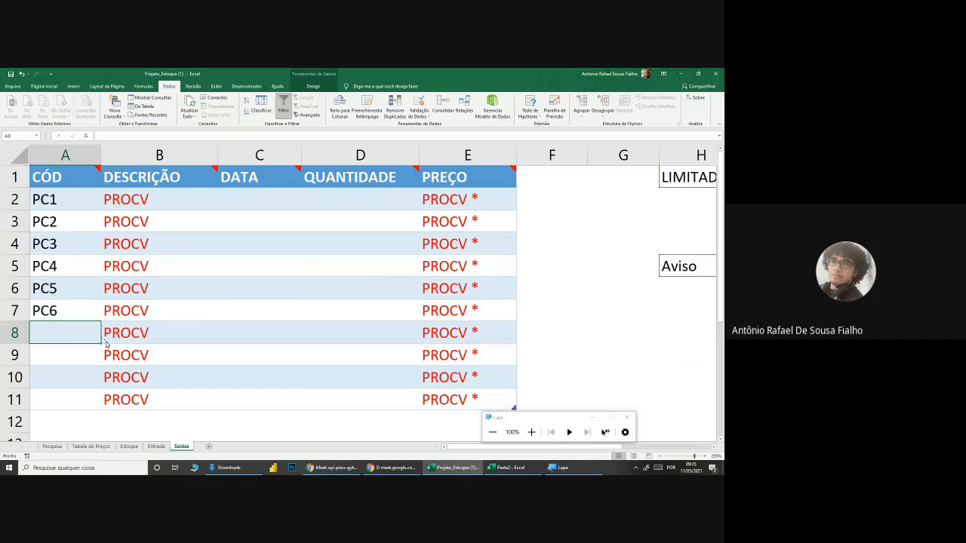
pyautogui.click(106, 340)
pyautogui.click(52, 437)
pyautogui.click(70, 354)
pyautogui.click(105, 363)
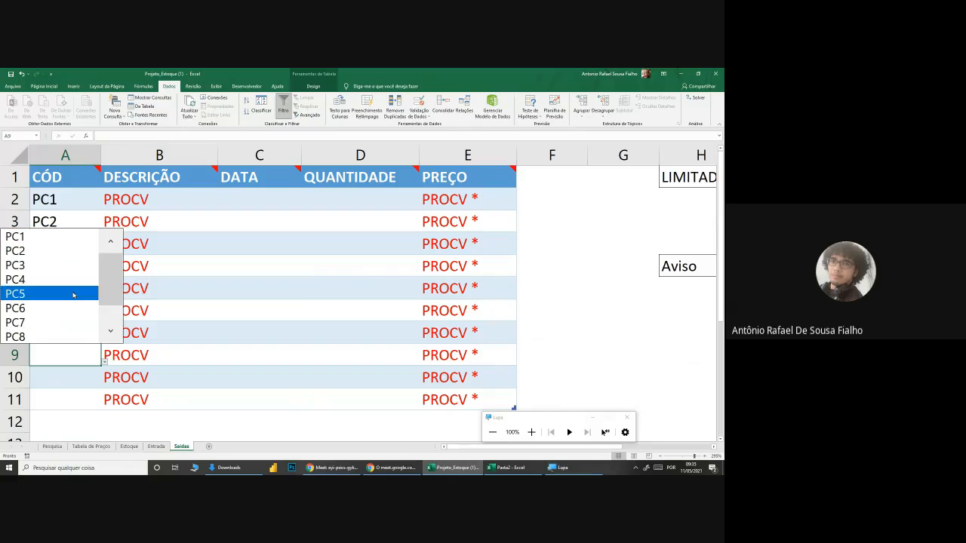
pyautogui.click(62, 338)
# Step: Choose codes PC9 and PC10 from the validation list for the remaining CÓD cells A10 and A11
pyautogui.click(73, 375)
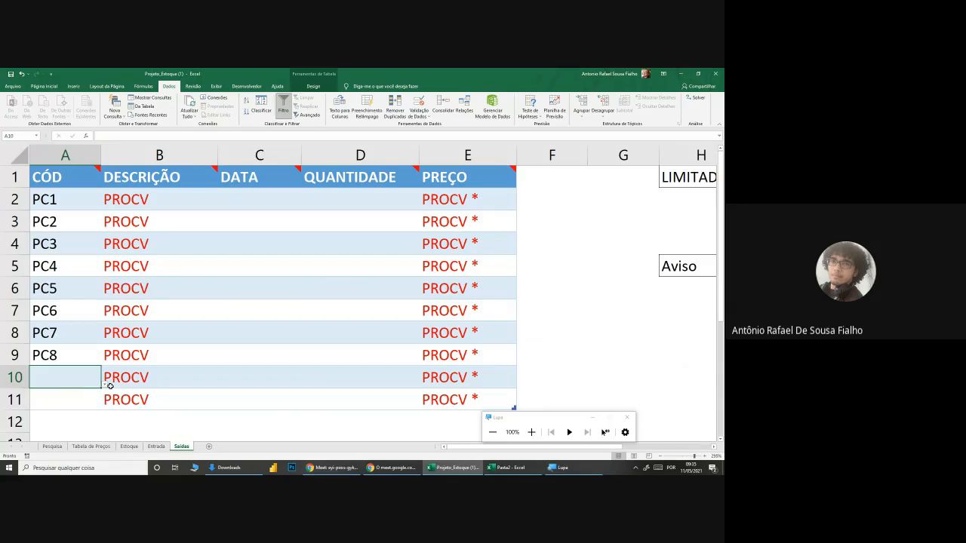
pyautogui.click(106, 389)
pyautogui.scroll(-1, 45, 302)
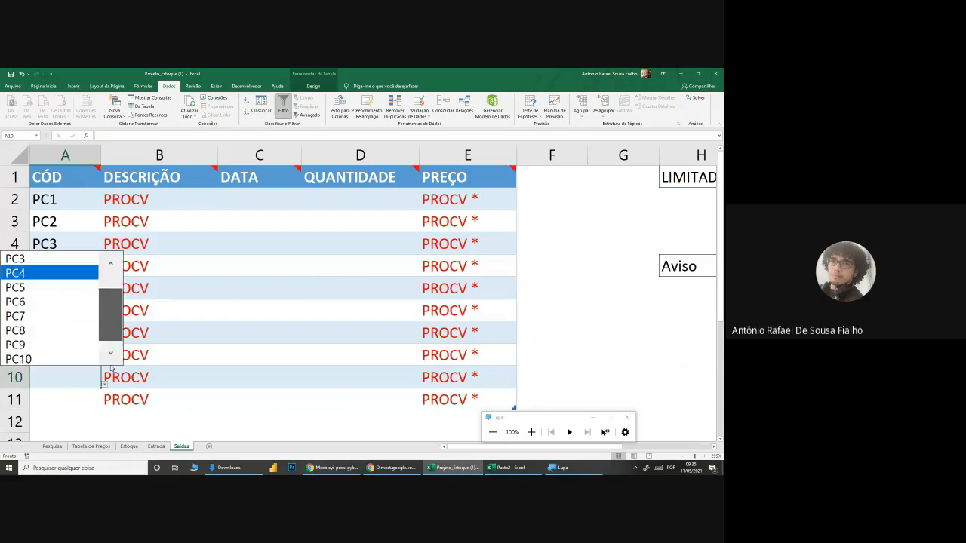
pyautogui.click(46, 341)
pyautogui.click(82, 398)
pyautogui.click(105, 407)
pyautogui.scroll(-1, 78, 362)
pyautogui.click(78, 378)
pyautogui.click(142, 199)
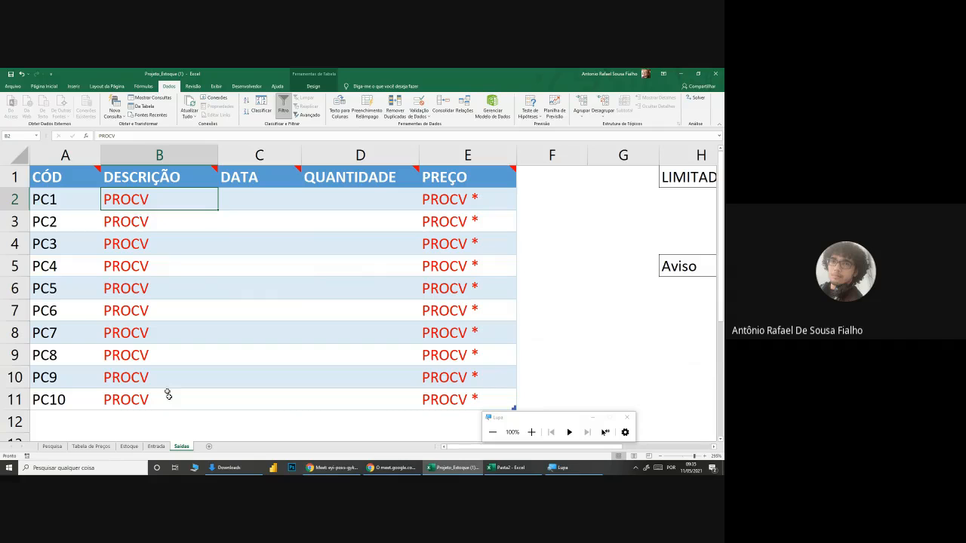
pyautogui.click(157, 447)
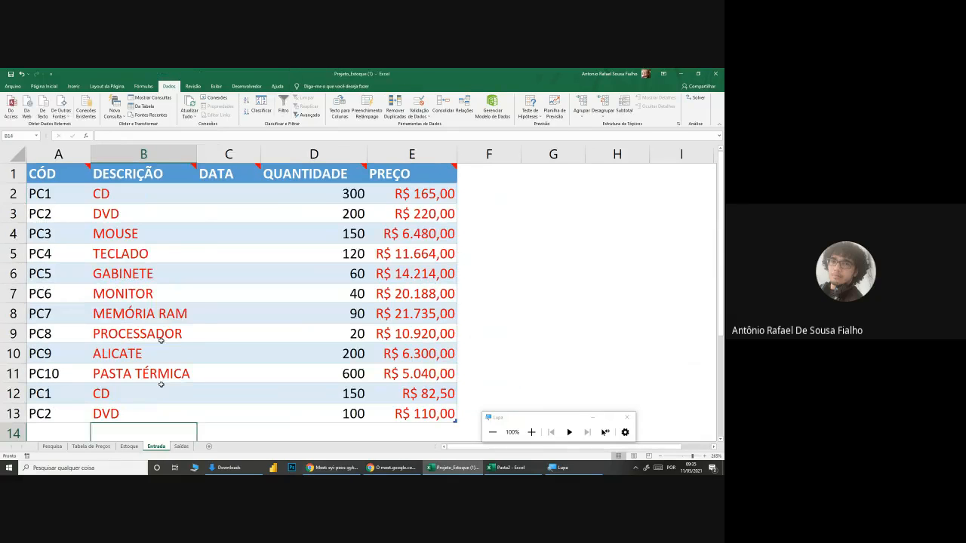
pyautogui.click(181, 447)
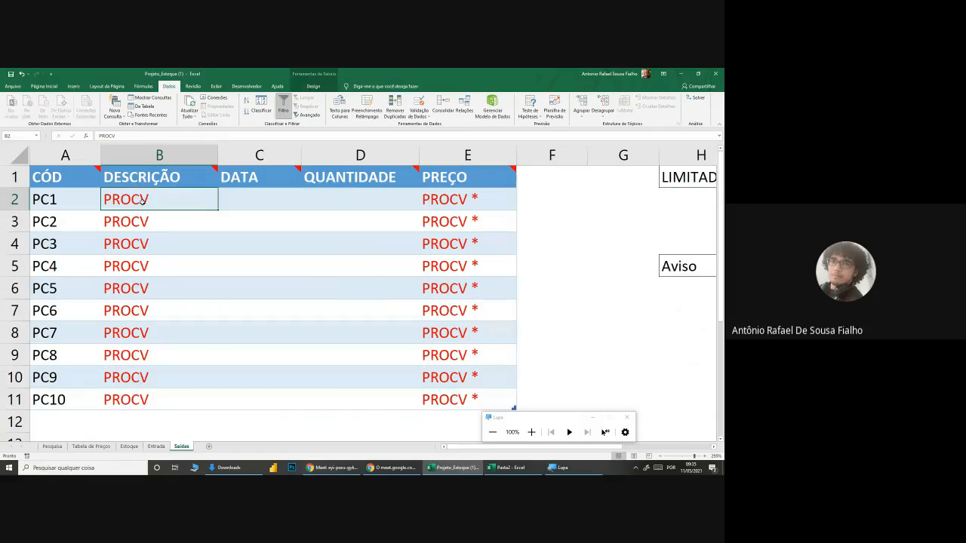
pyautogui.write('=proc')
pyautogui.press('Tab')
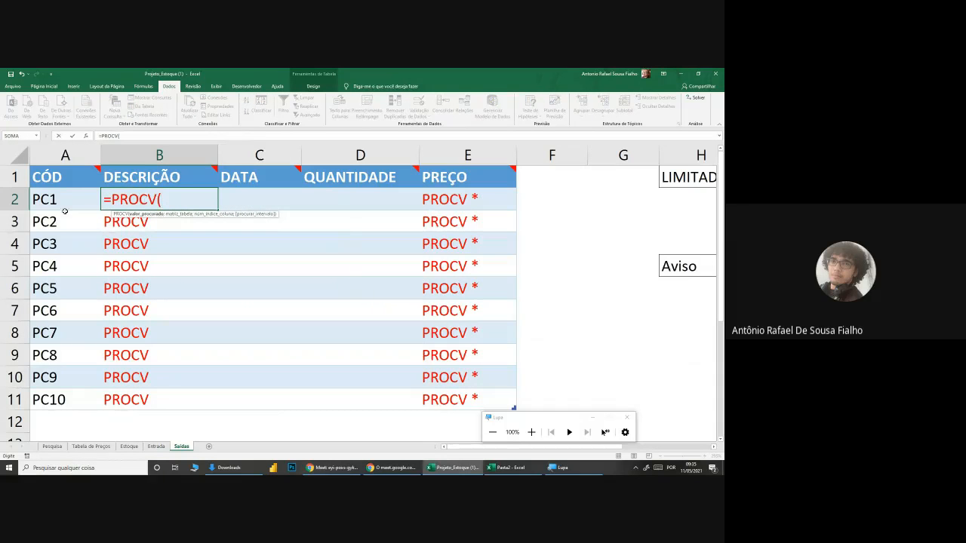
pyautogui.click(58, 199)
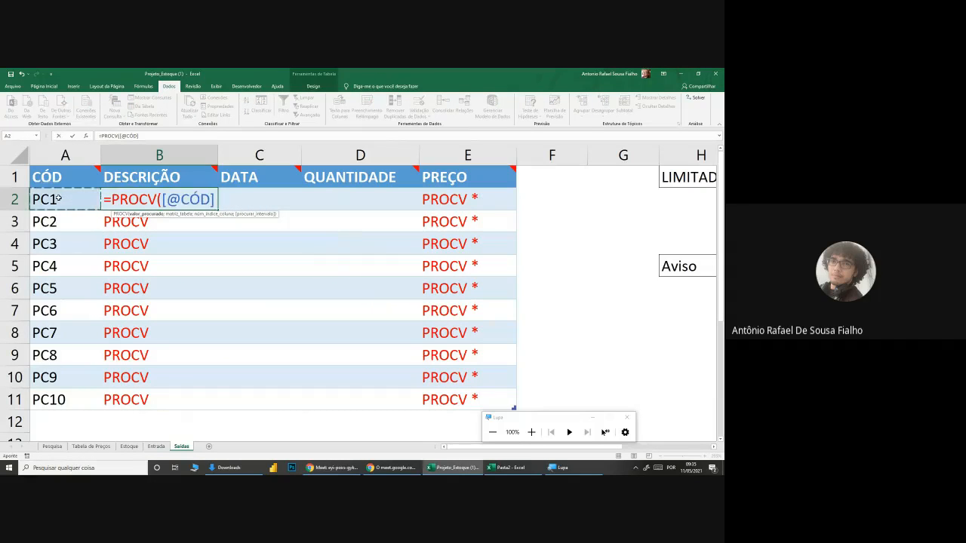
pyautogui.write(';')
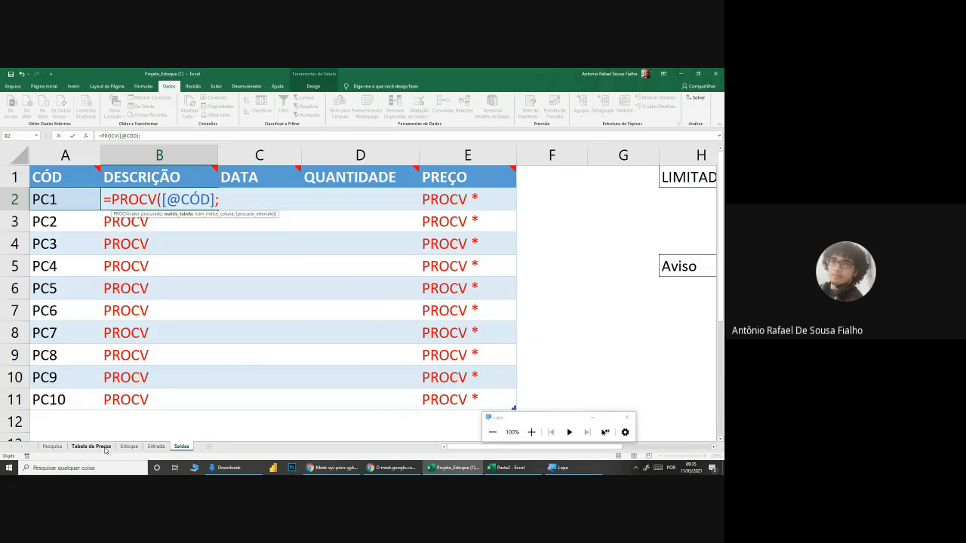
# Step: Complete B2's PROCV with the Estoque range TBESTOQUE[[CÓDIGO]:[DESCRIÇÃO]], column index 2 and exact match 0
pyautogui.click(129, 446)
pyautogui.moveTo(35, 209); pyautogui.dragTo(83, 347)
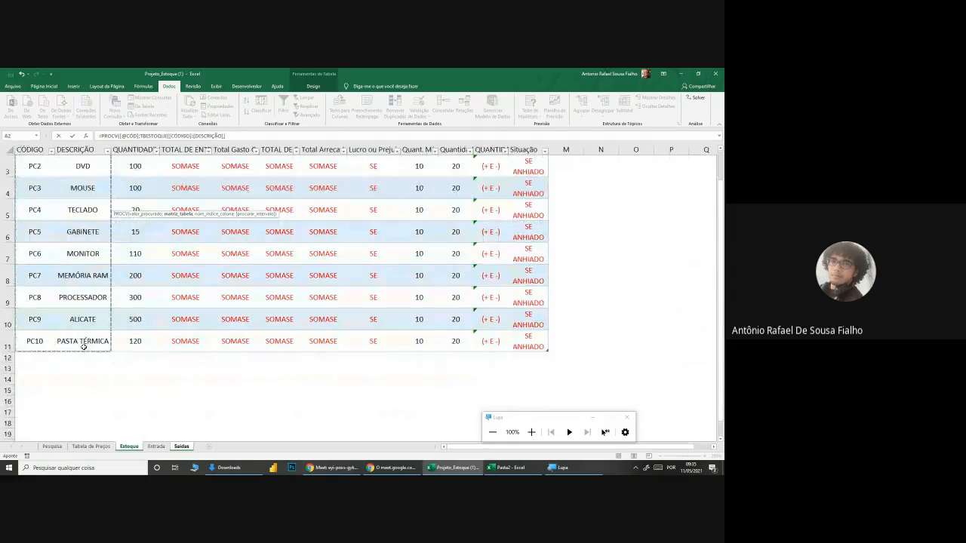
pyautogui.scroll(1, 83, 346)
pyautogui.write(';')
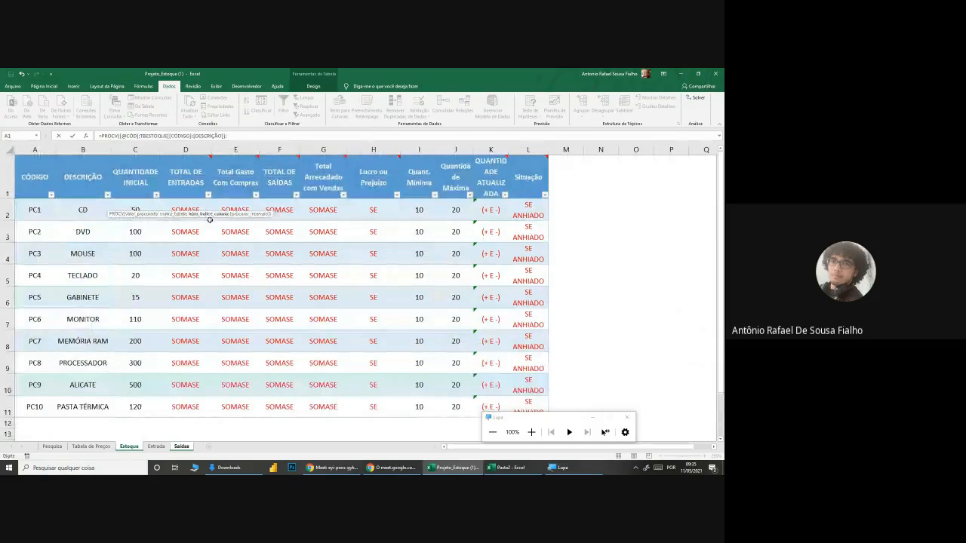
pyautogui.click(531, 432)
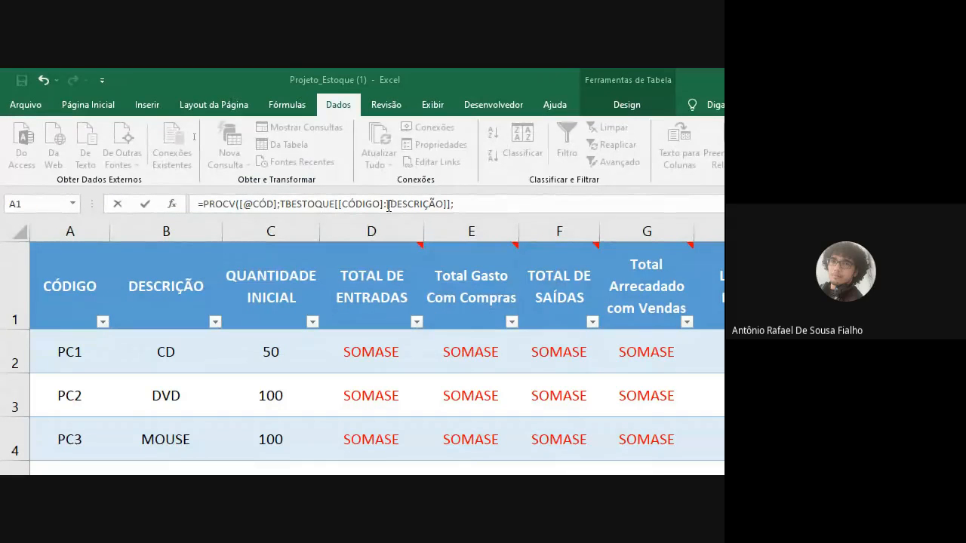
pyautogui.click(464, 203)
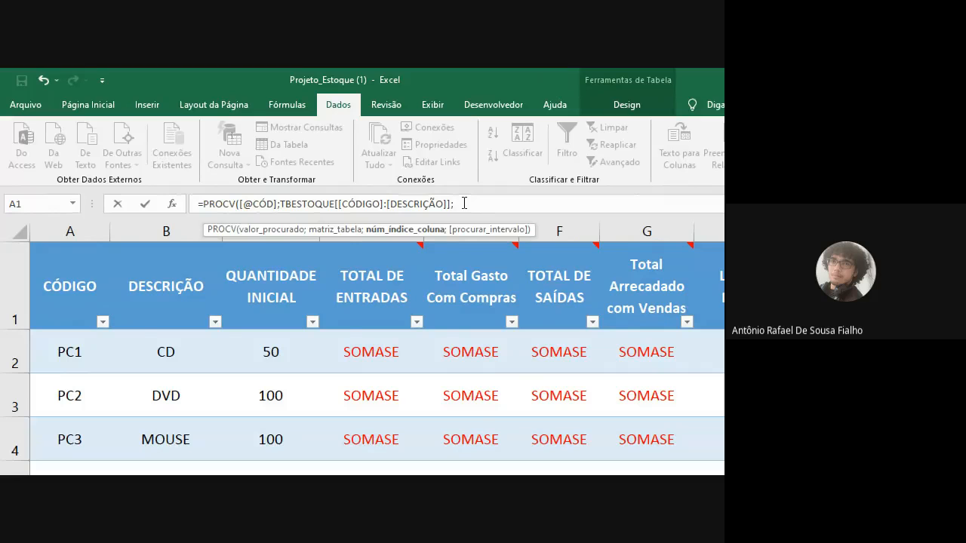
pyautogui.write('2;0)')
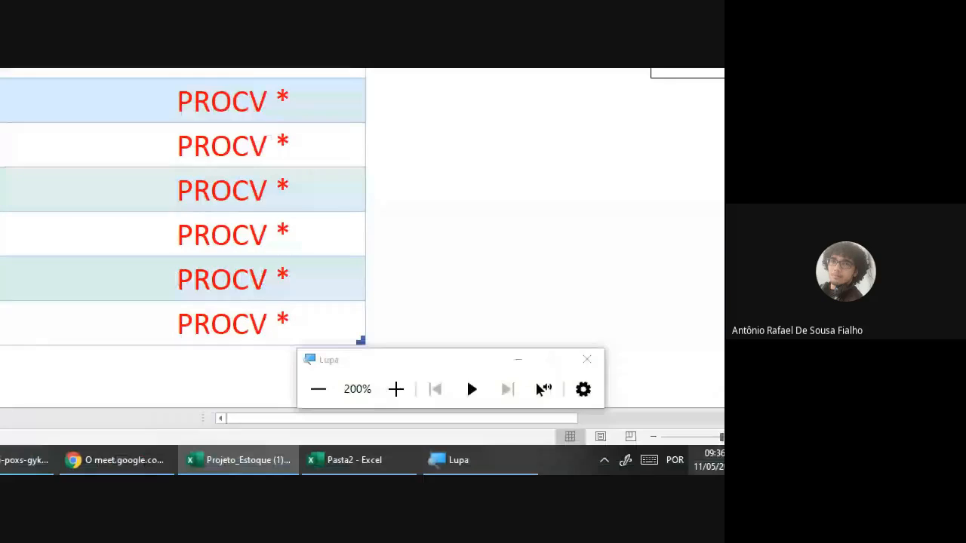
# Step: Fill B2's PROCV formula down the DESCRIÇÃO column to B11 and check the filled cells
pyautogui.click(309, 398)
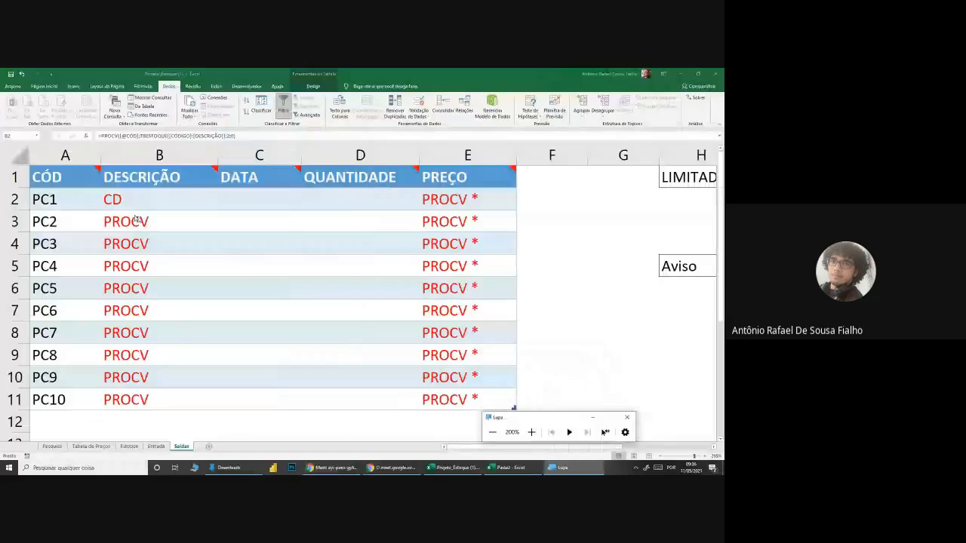
pyautogui.click(144, 204)
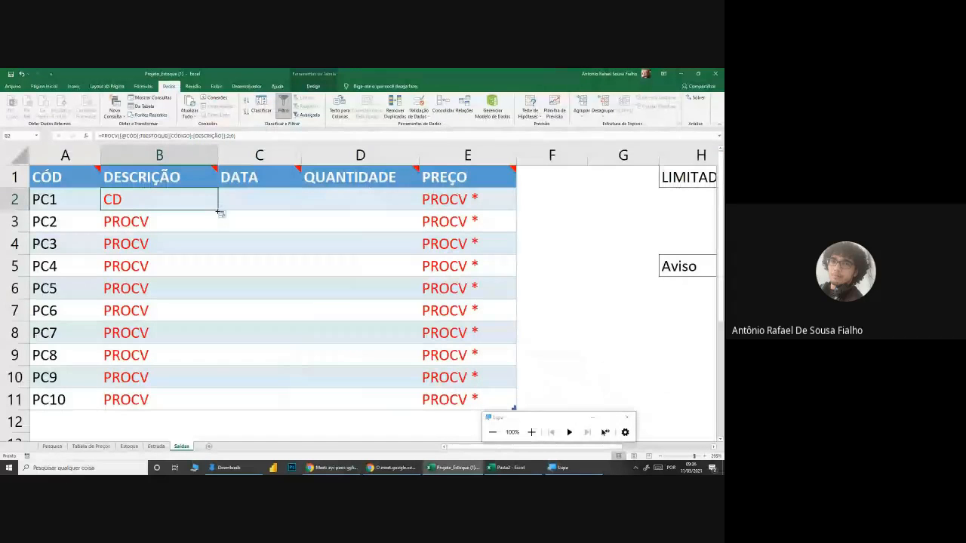
pyautogui.doubleClick(218, 209)
pyautogui.click(143, 288)
pyautogui.moveTo(145, 191); pyautogui.dragTo(158, 399)
pyautogui.click(294, 336)
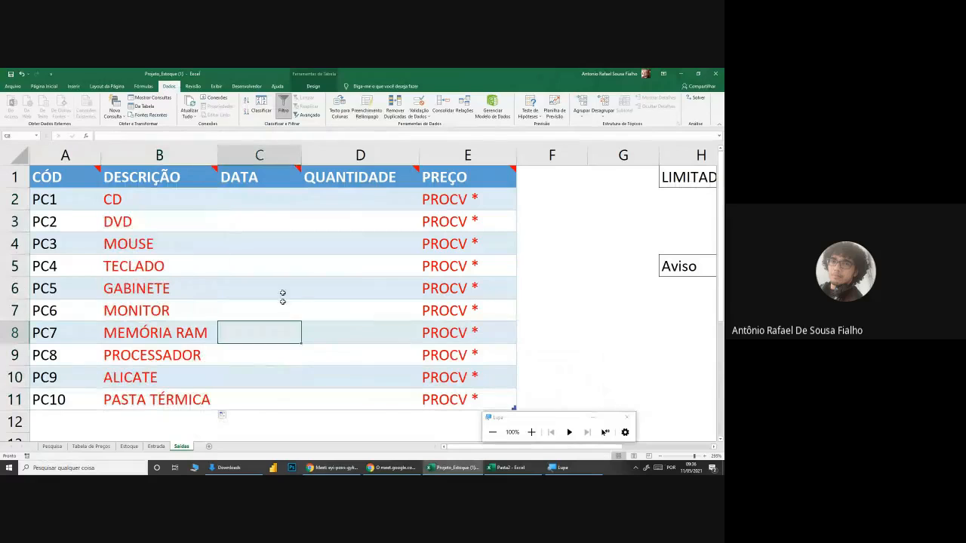
# Step: Read the notes on the Saídas DATA and QUANTIDADE headers and review the quantities in the Entrada sheet
pyautogui.moveTo(264, 175)
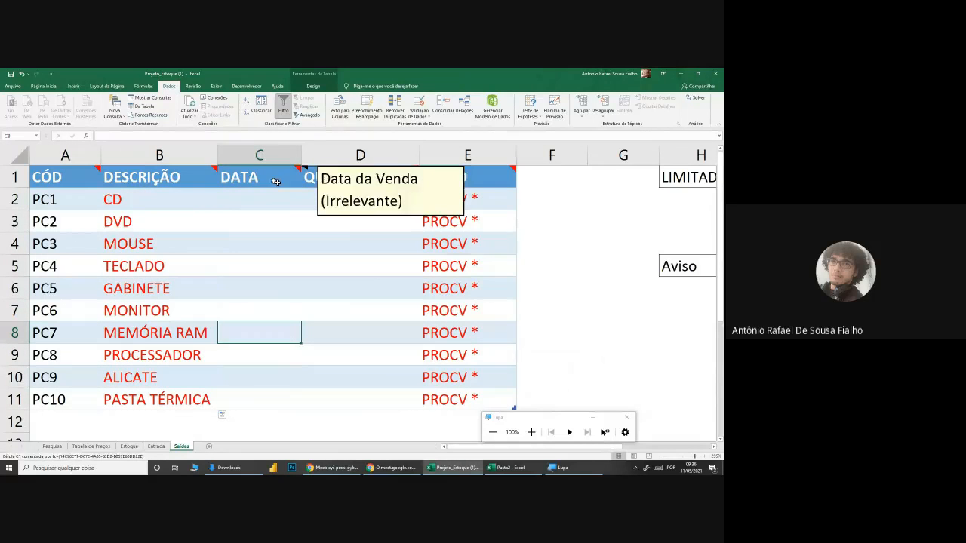
pyautogui.click(350, 198)
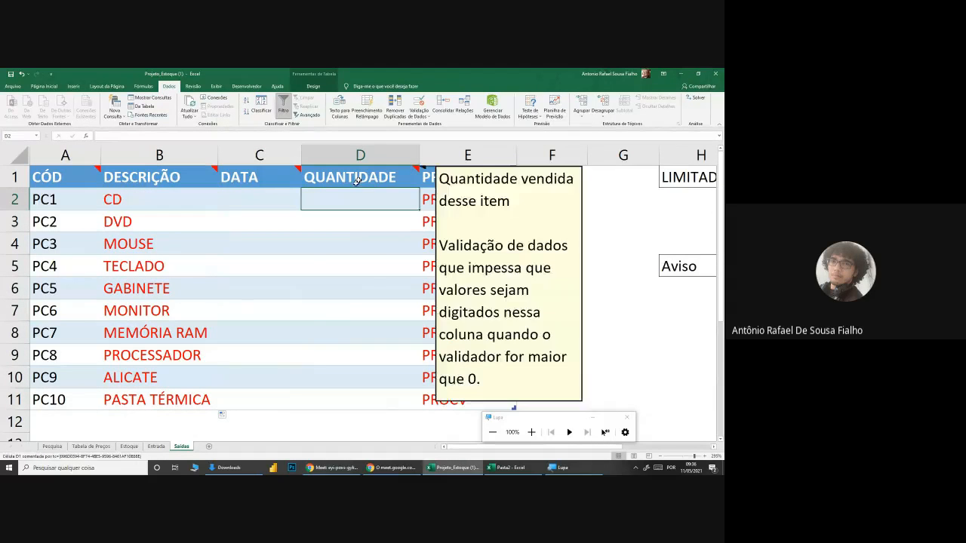
pyautogui.click(311, 351)
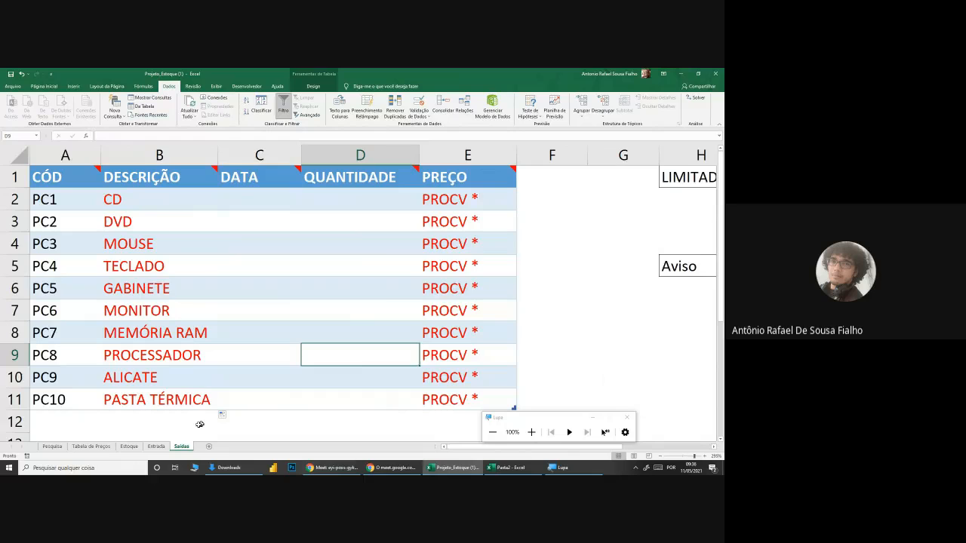
pyautogui.click(156, 446)
pyautogui.moveTo(308, 195); pyautogui.dragTo(312, 406)
pyautogui.click(243, 378)
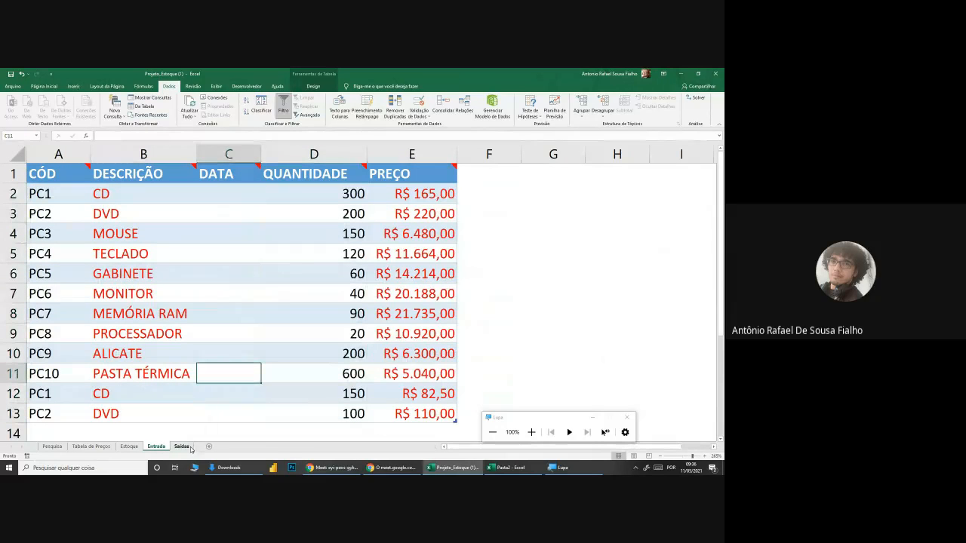
pyautogui.click(189, 448)
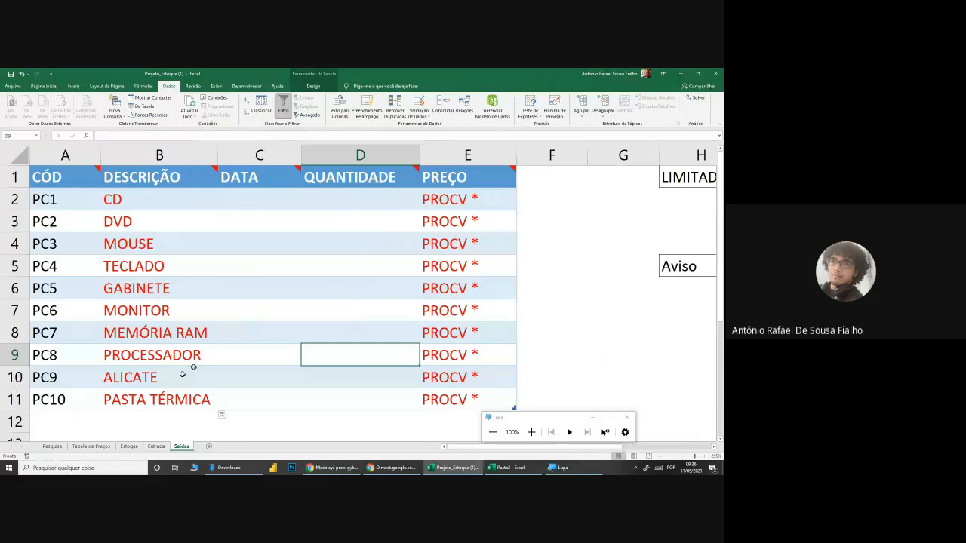
# Step: Copy the quantities in D2:D11 of Entrada into the QUANTIDADE column of Saídas, starting at D2
pyautogui.click(157, 446)
pyautogui.moveTo(327, 195); pyautogui.dragTo(365, 371)
pyautogui.hotkey('ctrl', 'c')
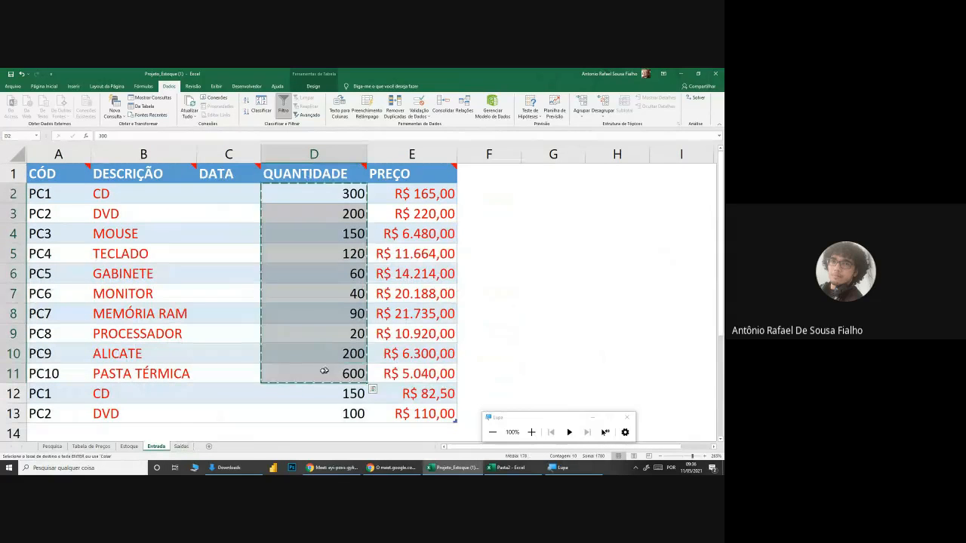
pyautogui.click(181, 447)
pyautogui.click(332, 199)
pyautogui.hotkey('ctrl', 'v')
pyautogui.click(367, 279)
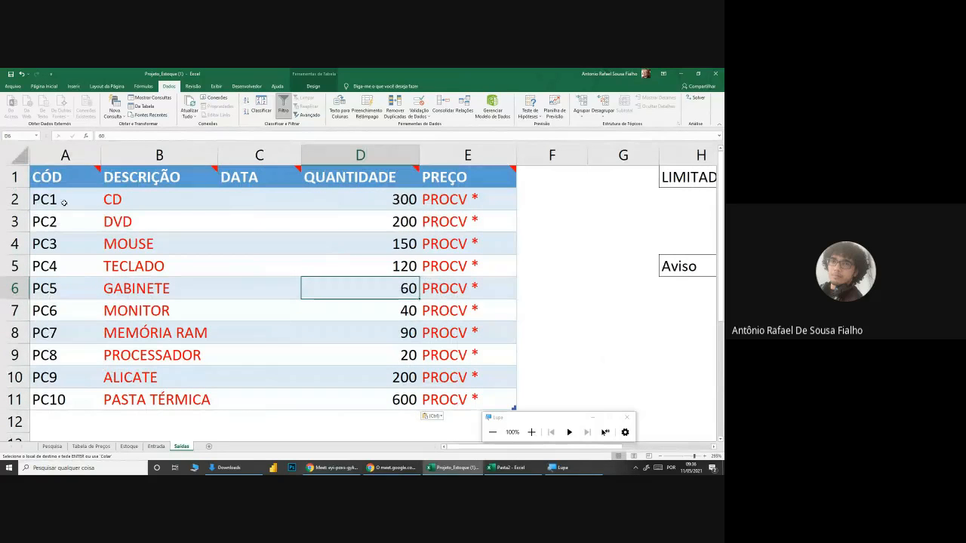
# Step: Change the sold quantities in the Saídas QUANTIDADE column to 250 for PC1, 99 for PC4 and 45 for PC5
pyautogui.click(361, 198)
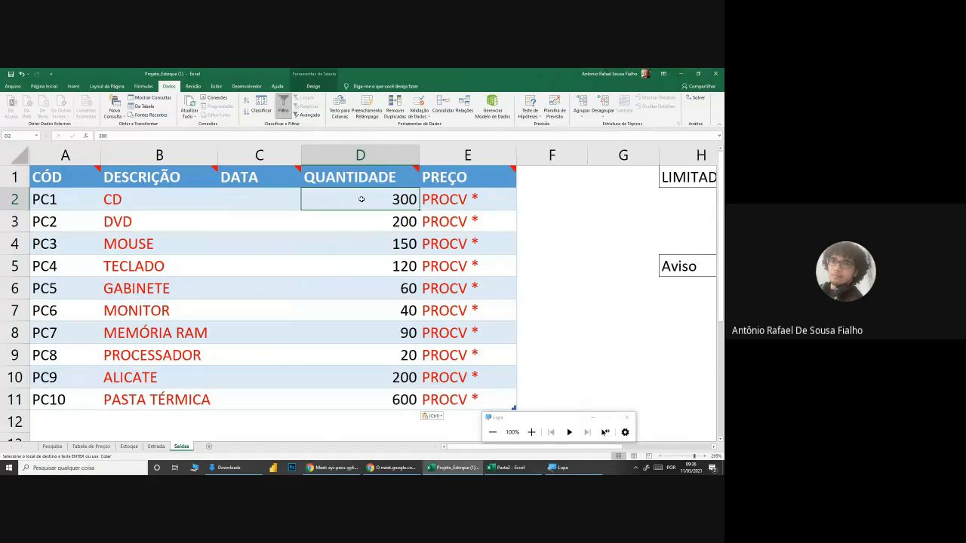
pyautogui.write('250')
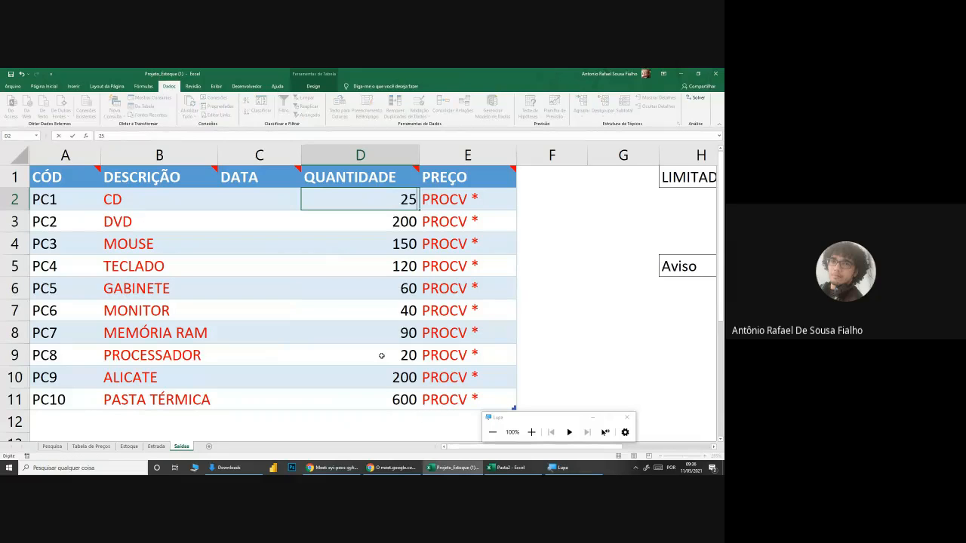
pyautogui.press('Return')
pyautogui.press('Return')
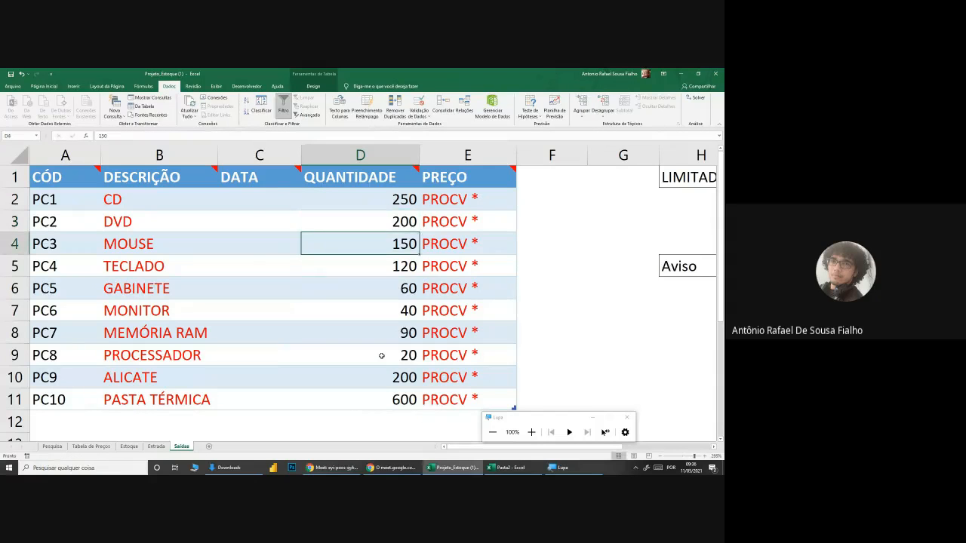
pyautogui.press('Return')
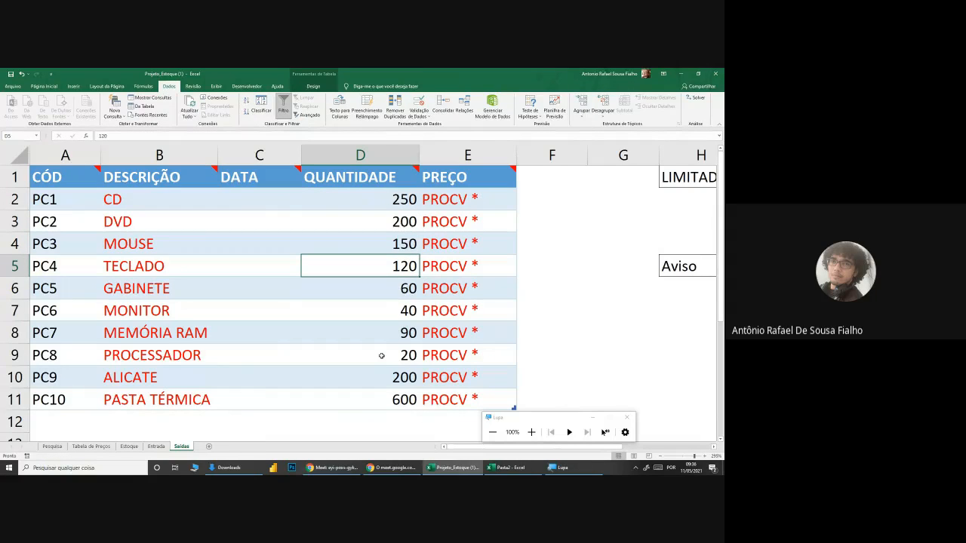
pyautogui.write('99')
pyautogui.press('Return')
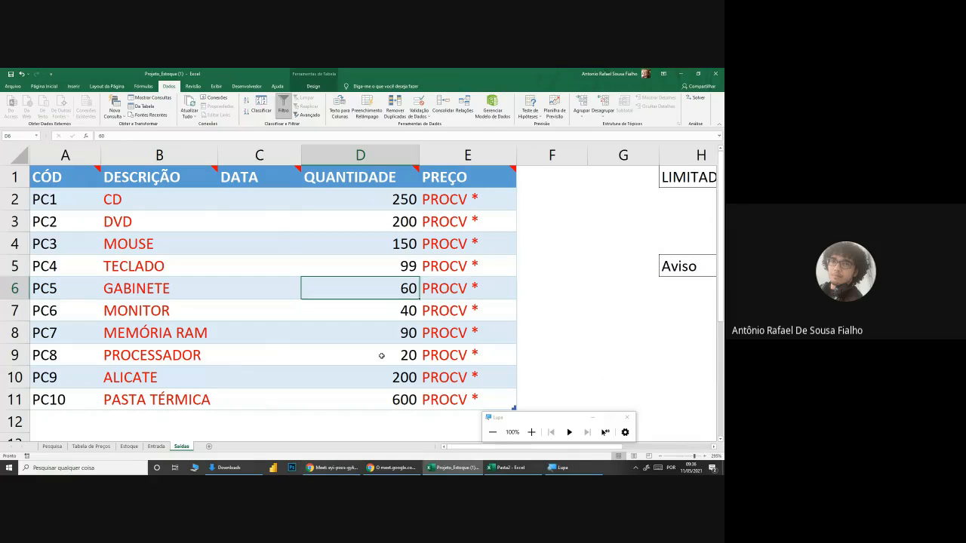
pyautogui.write('45')
pyautogui.press('Return')
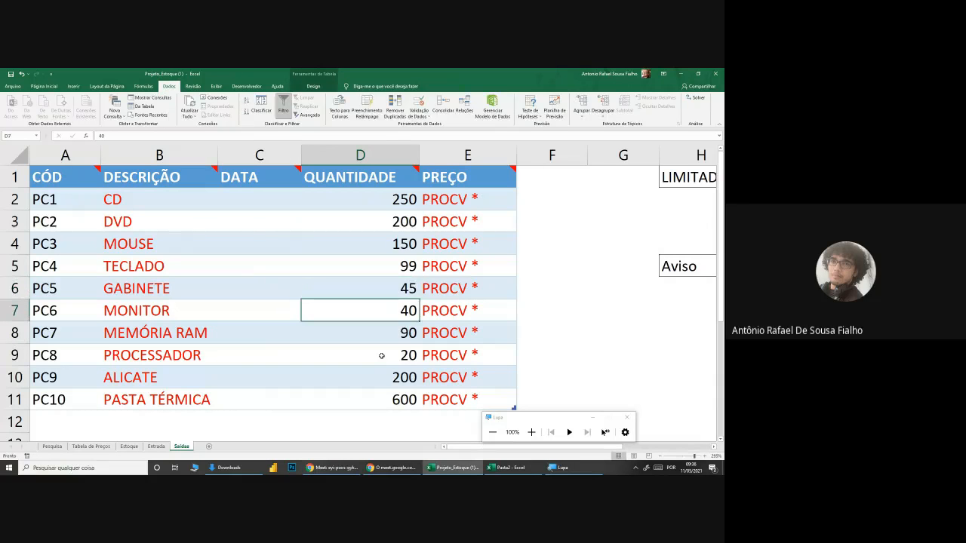
# Step: Set the Saídas quantities to 36 for PC6, 10 for PC7, 4 for PC8, 100 for PC9 and 155 for PC10
pyautogui.write('36')
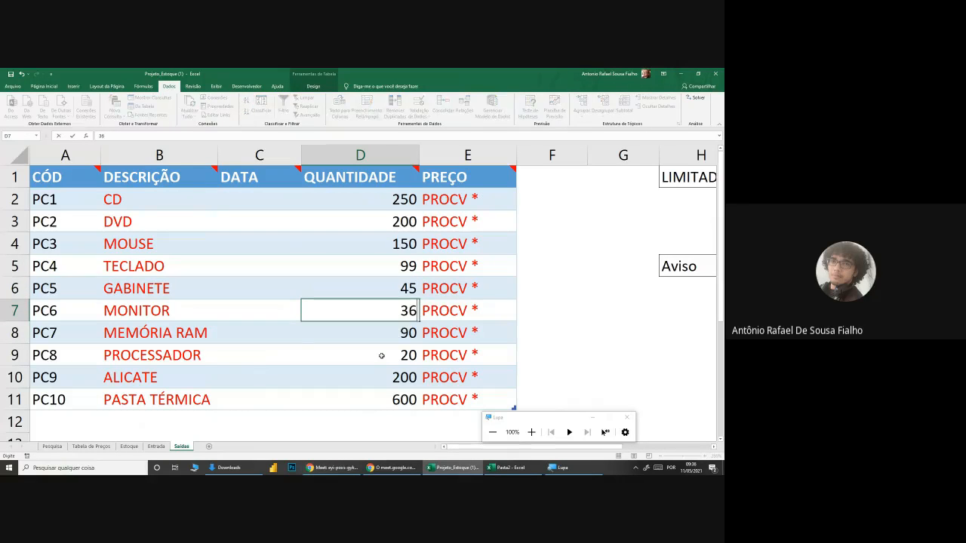
pyautogui.press('Return')
pyautogui.write('10')
pyautogui.press('Return')
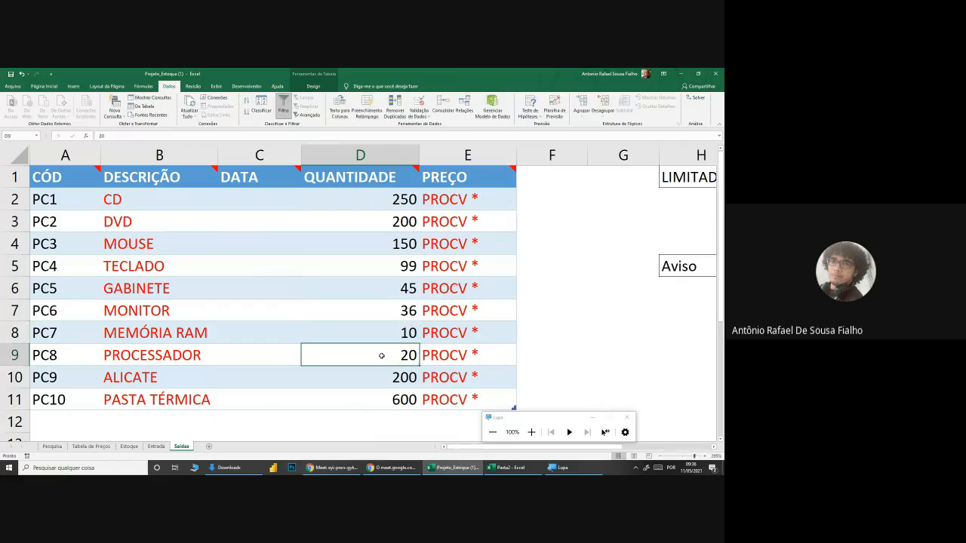
pyautogui.write('4')
pyautogui.press('Return')
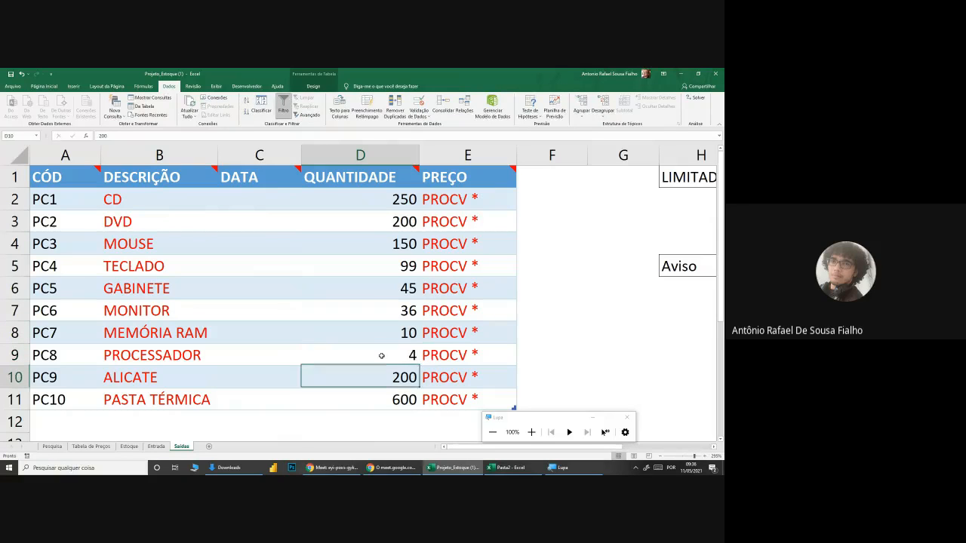
pyautogui.write('100')
pyautogui.press('Return')
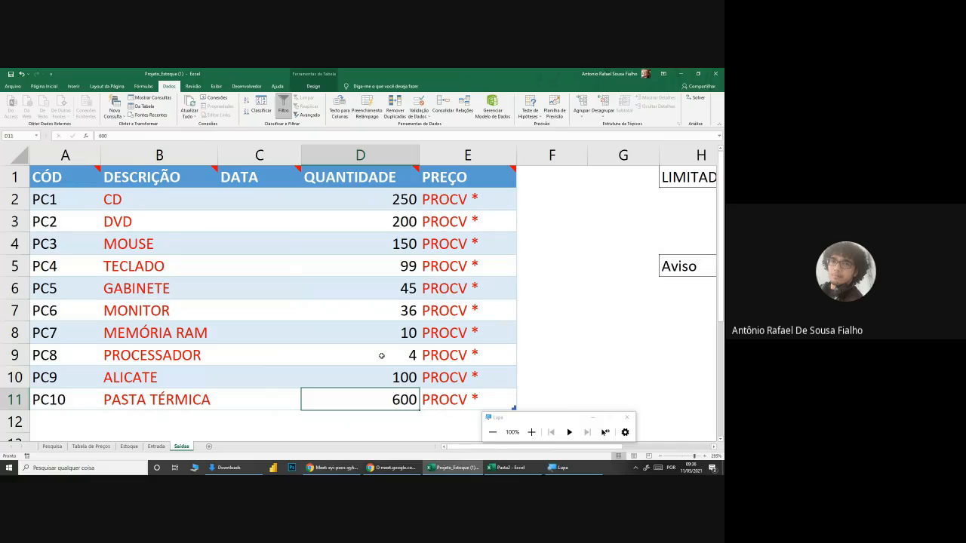
pyautogui.write('155')
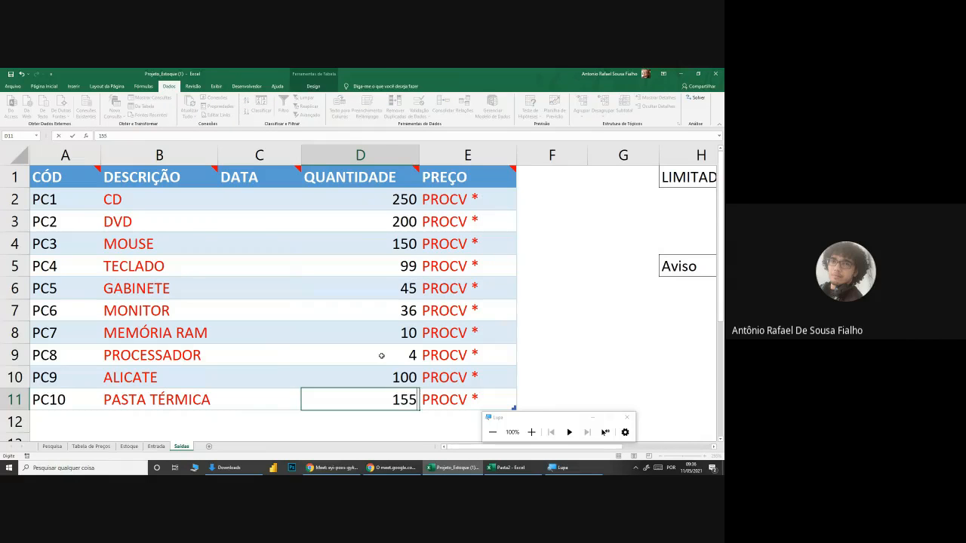
pyautogui.press('Return')
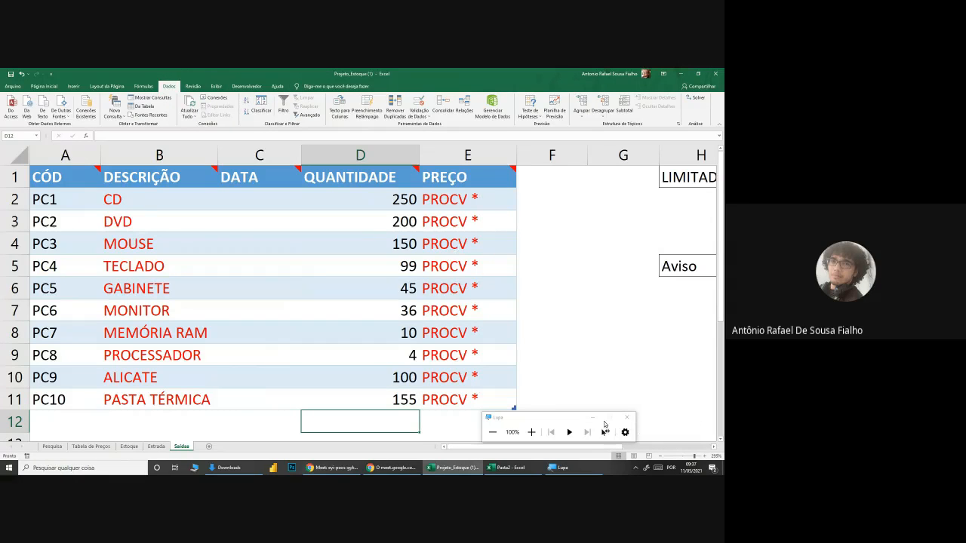
pyautogui.click(481, 193)
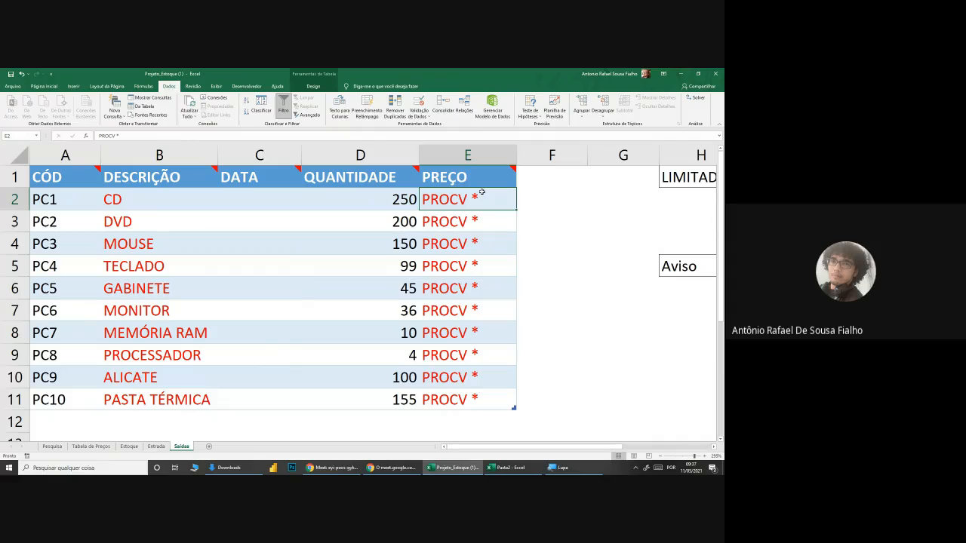
pyautogui.write('=proc')
pyautogui.press('Tab')
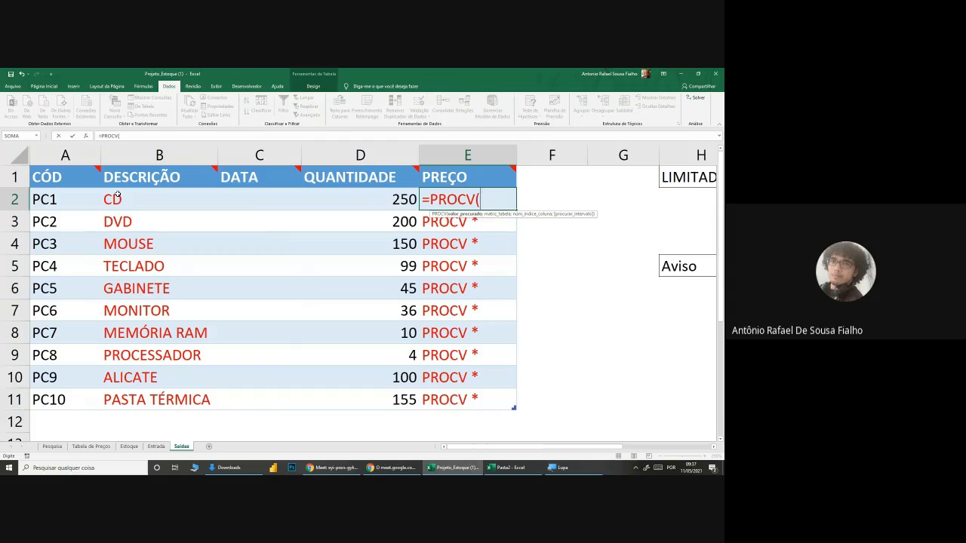
pyautogui.click(64, 200)
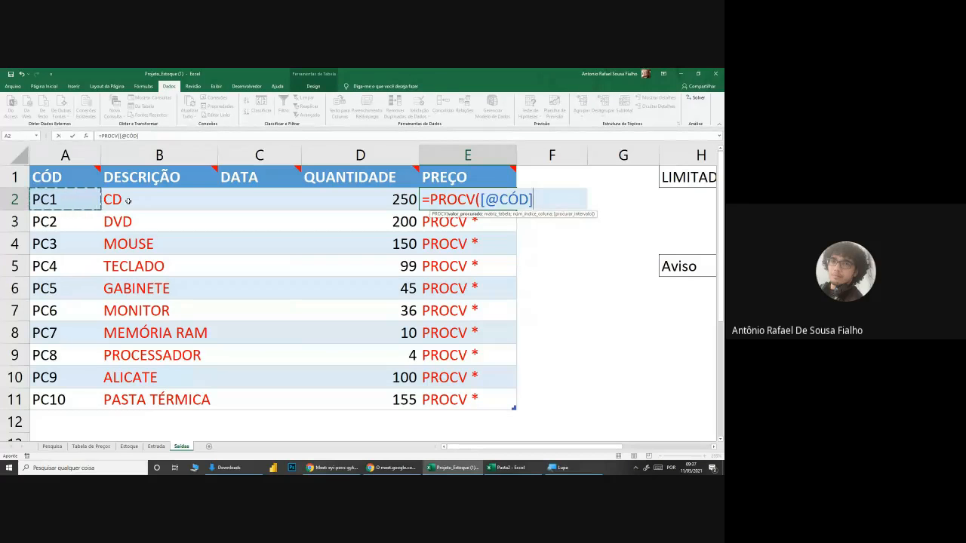
pyautogui.write(';')
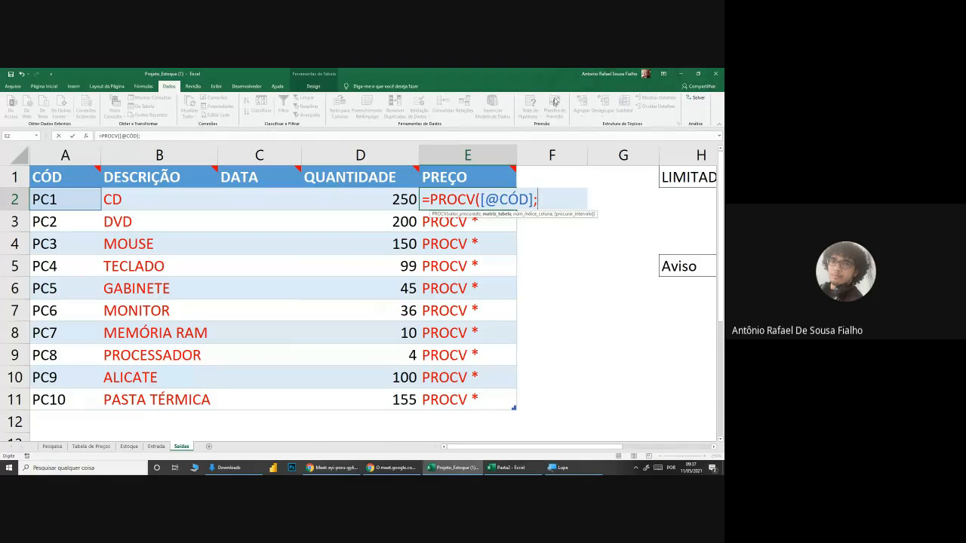
pyautogui.click(129, 446)
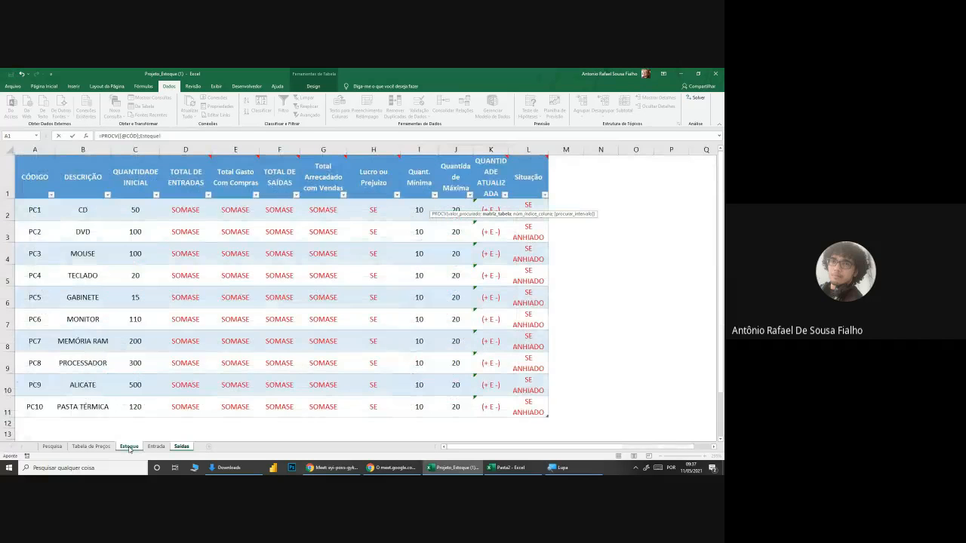
pyautogui.click(91, 446)
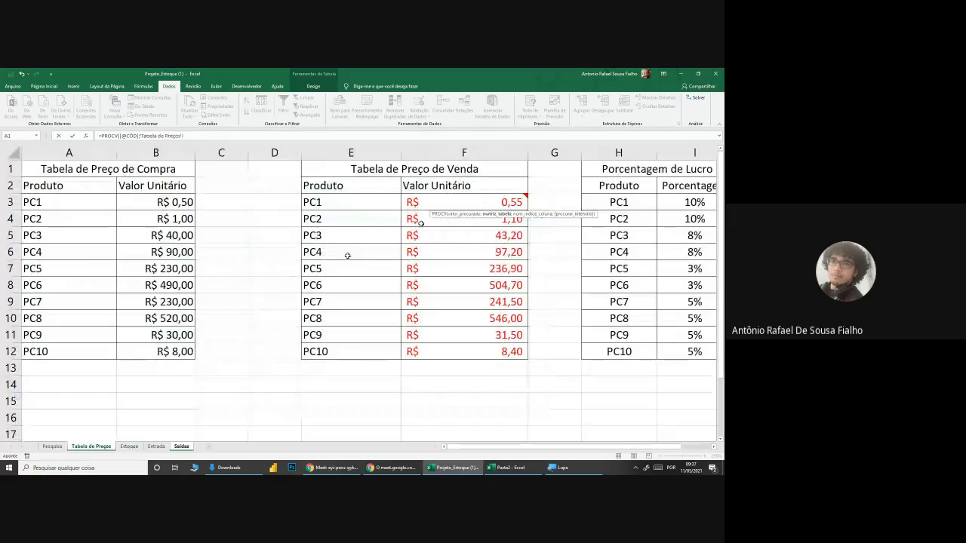
pyautogui.moveTo(350, 201); pyautogui.dragTo(449, 359)
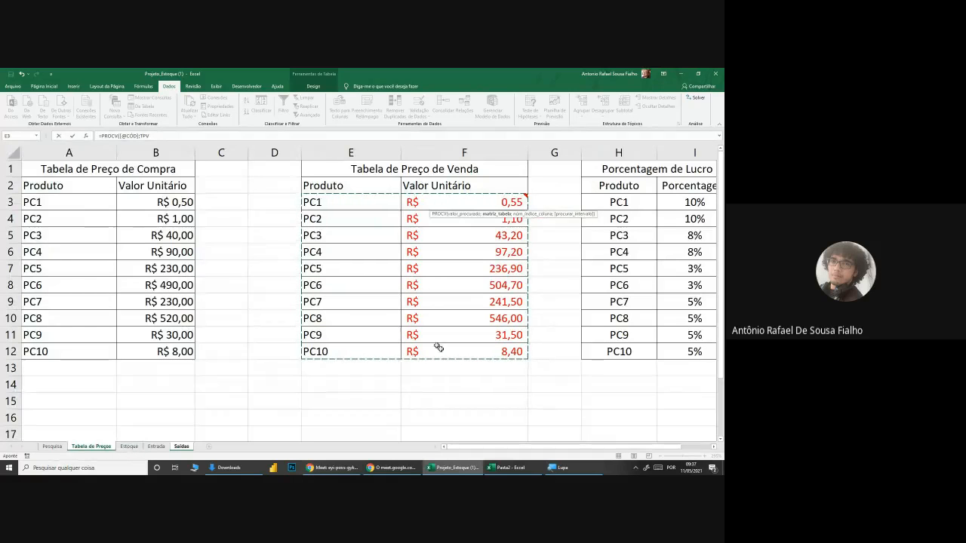
pyautogui.click(509, 468)
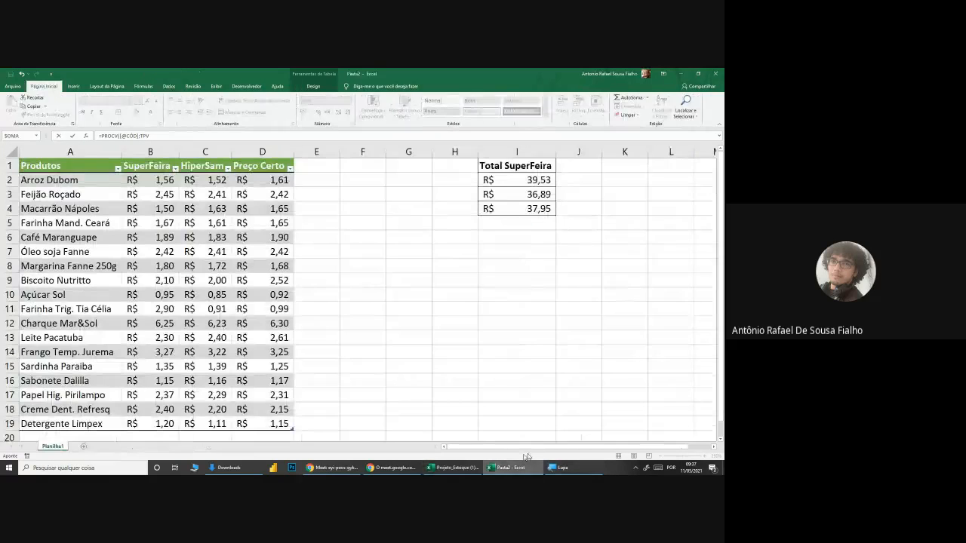
pyautogui.click(455, 467)
pyautogui.moveTo(368, 203); pyautogui.dragTo(468, 347)
# Step: Complete E2's PROCV with column index 2 and exact match 0
pyautogui.click(559, 468)
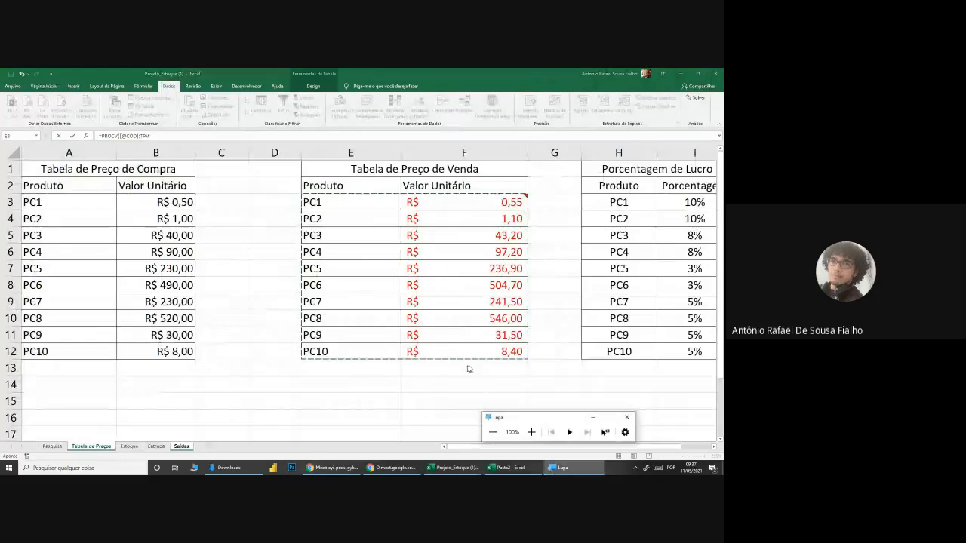
pyautogui.click(531, 430)
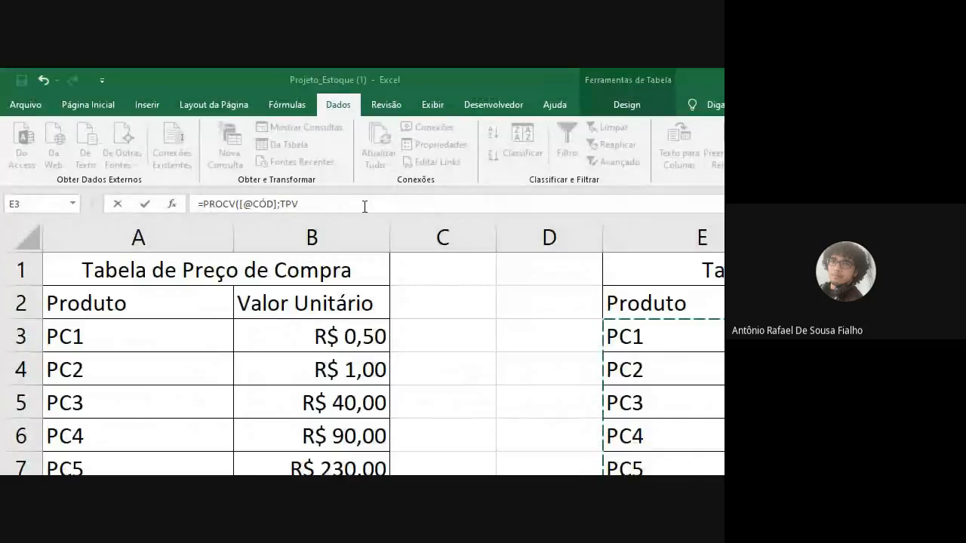
pyautogui.write(';')
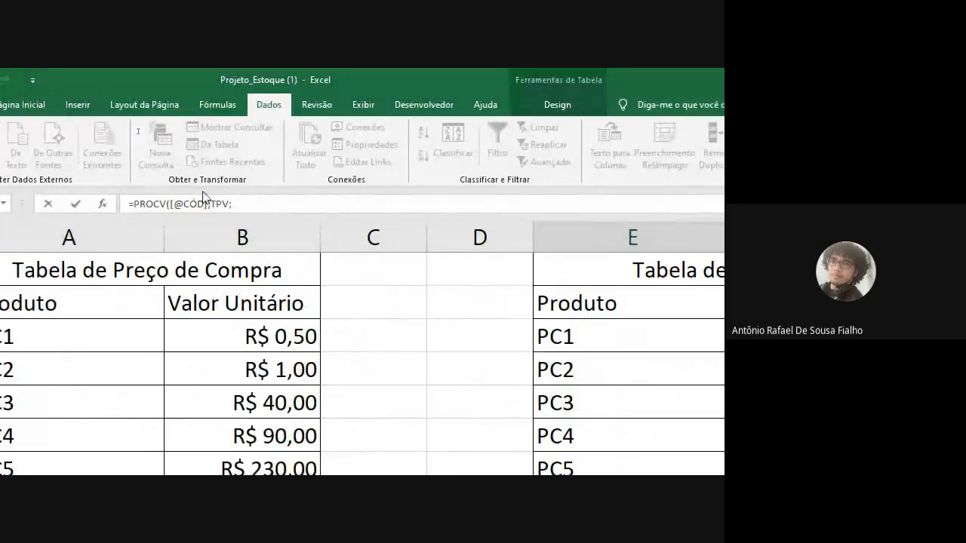
pyautogui.write('2;9(')
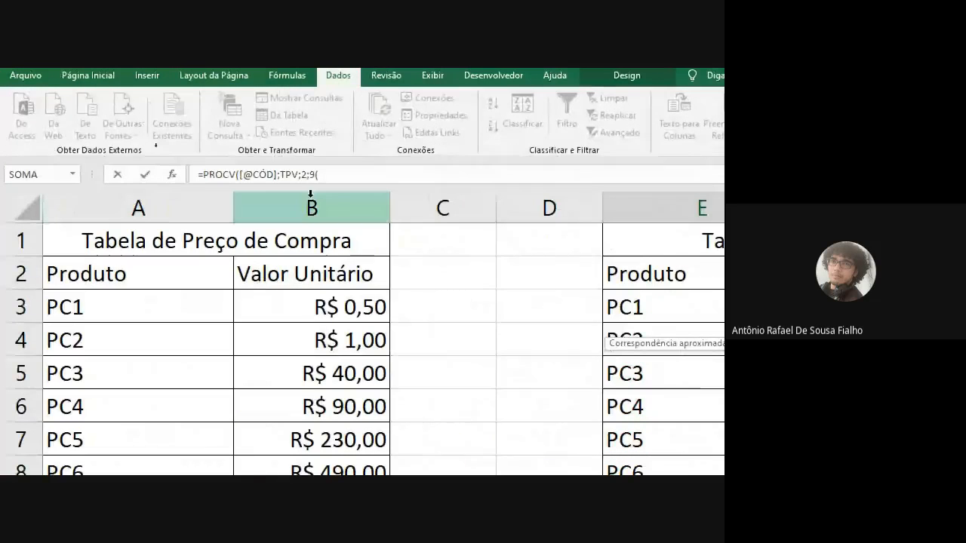
pyautogui.click(334, 174)
pyautogui.press('BackSpace')
pyautogui.press('BackSpace')
pyautogui.write('0)')
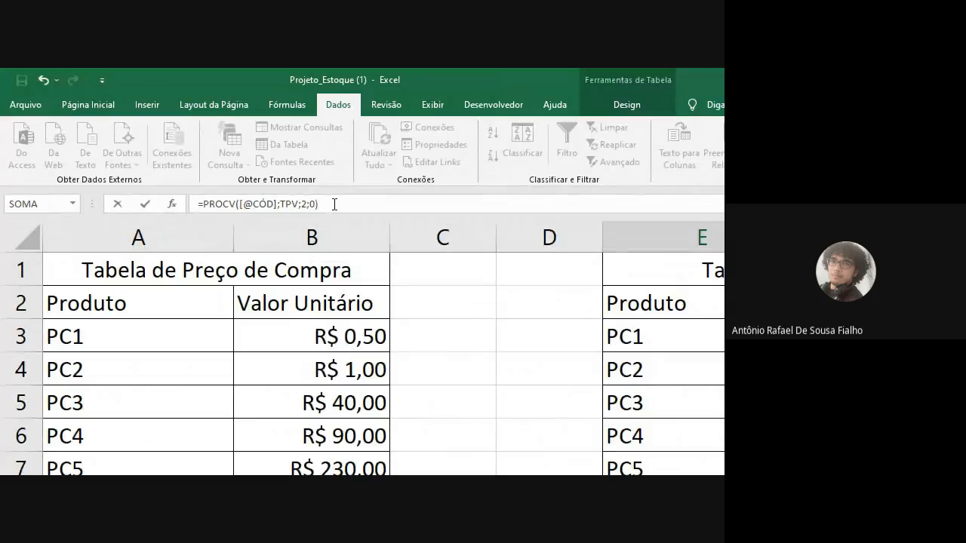
pyautogui.press('Return')
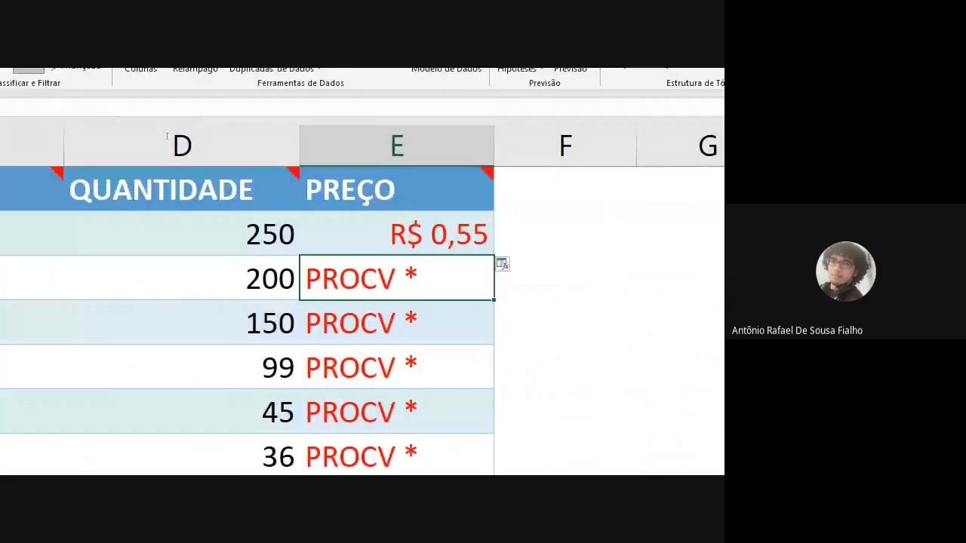
pyautogui.click(376, 231)
pyautogui.doubleClick(376, 230)
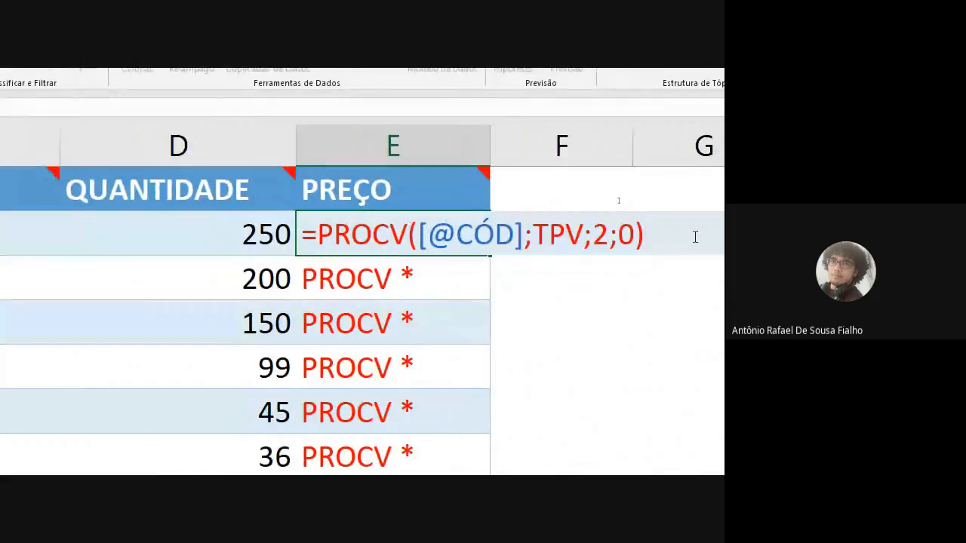
pyautogui.write('*')
pyautogui.click(152, 235)
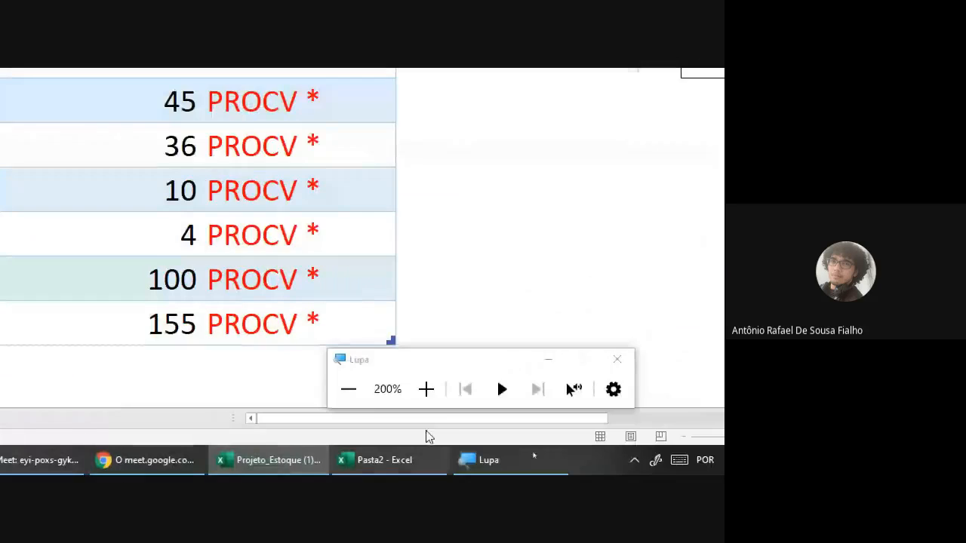
pyautogui.click(347, 388)
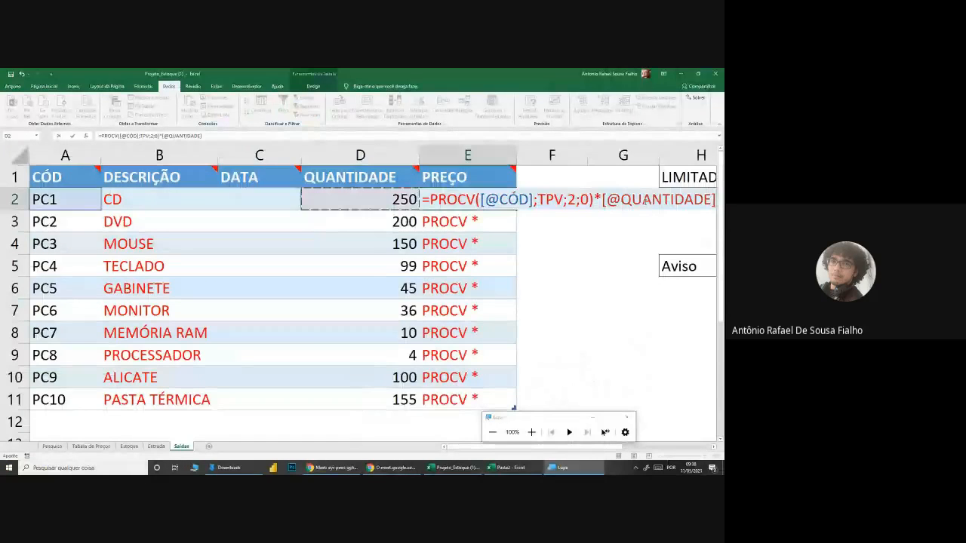
pyautogui.press('Return')
# Step: Fill E2's price formula down the PREÇO column of Saídas to E11
pyautogui.click(500, 197)
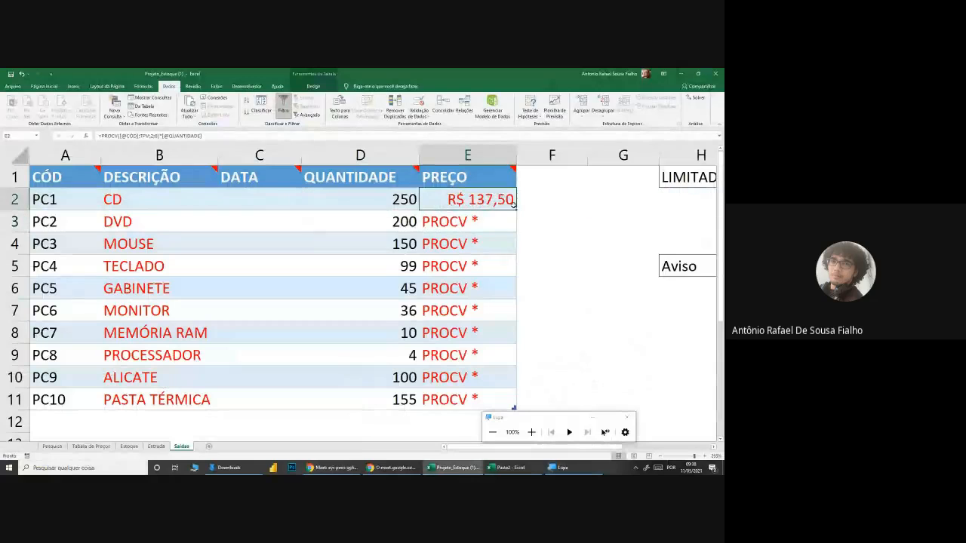
pyautogui.doubleClick(516, 211)
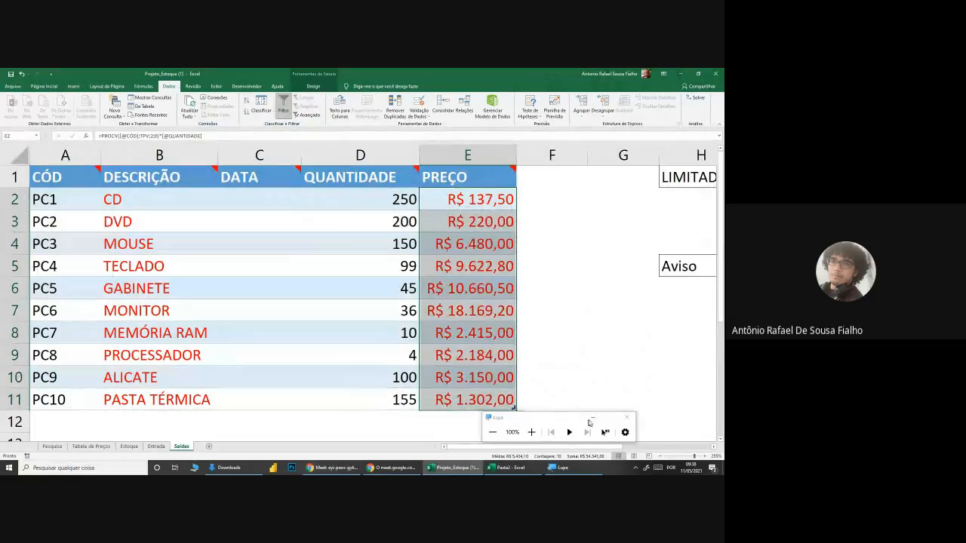
pyautogui.click(293, 335)
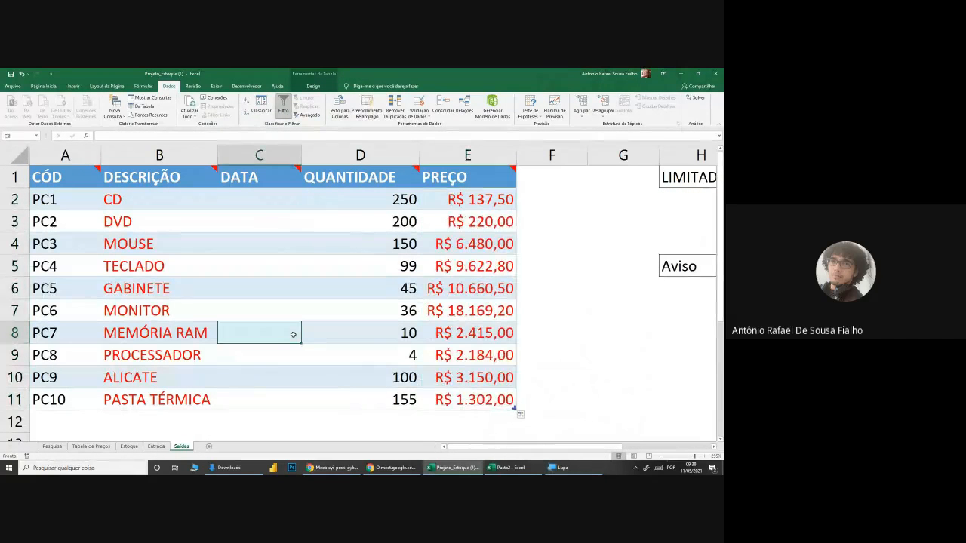
pyautogui.click(380, 319)
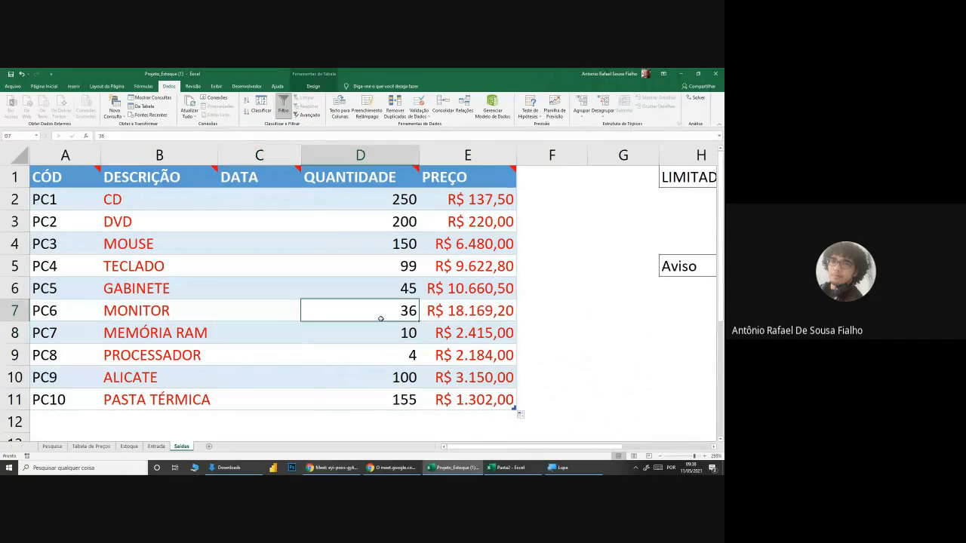
# Step: Review E2's price formula in Entrada and compare the purchase and selling price ranges in Tabela de Preços
pyautogui.click(156, 446)
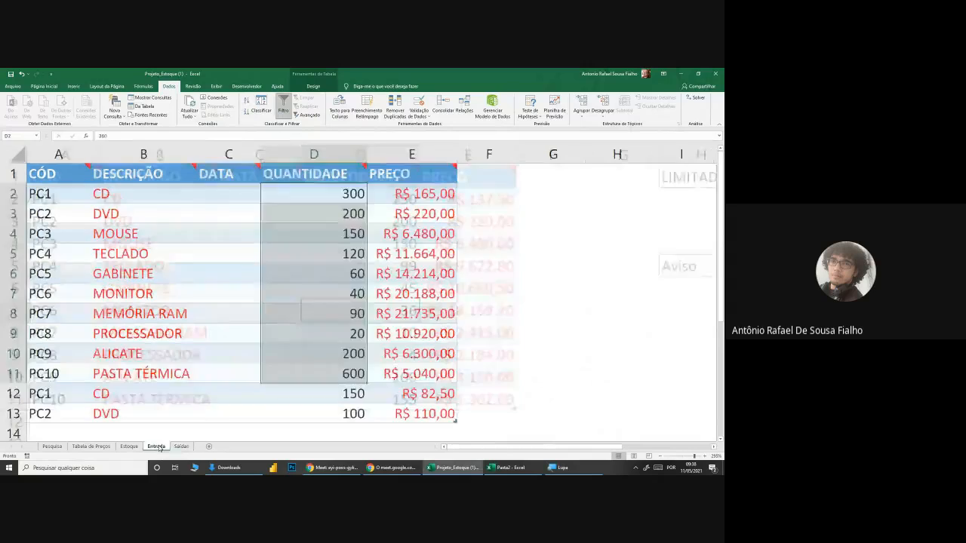
pyautogui.doubleClick(409, 194)
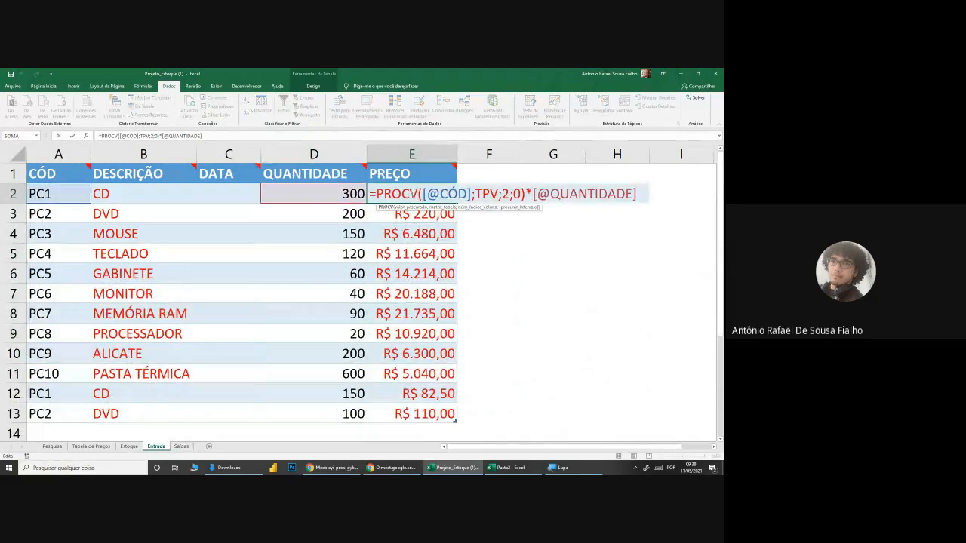
pyautogui.press('Return')
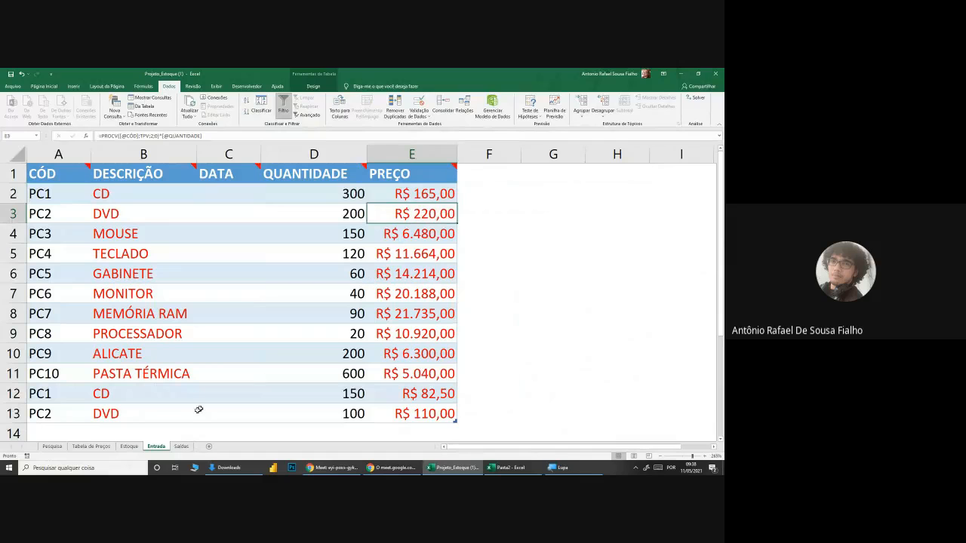
pyautogui.moveTo(78, 205); pyautogui.dragTo(419, 413)
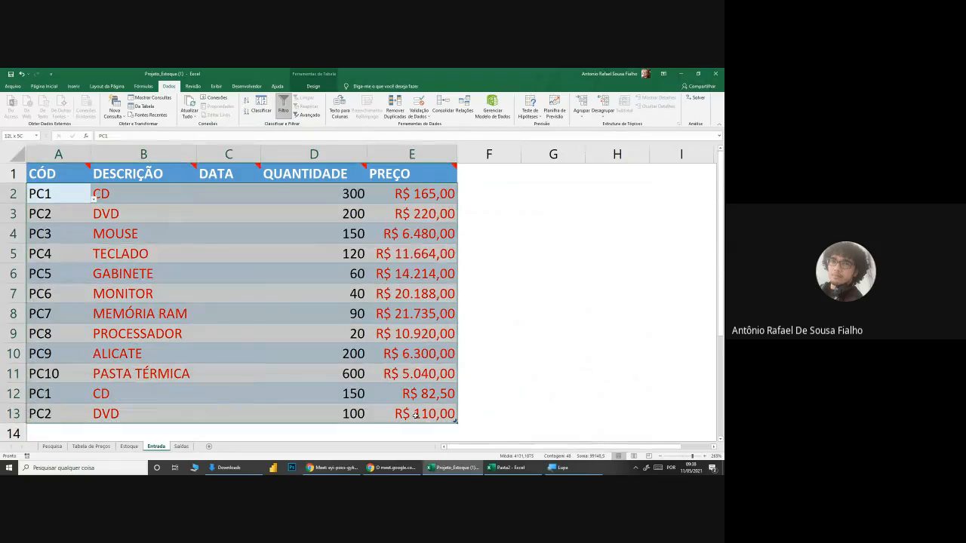
pyautogui.click(136, 400)
pyautogui.click(129, 446)
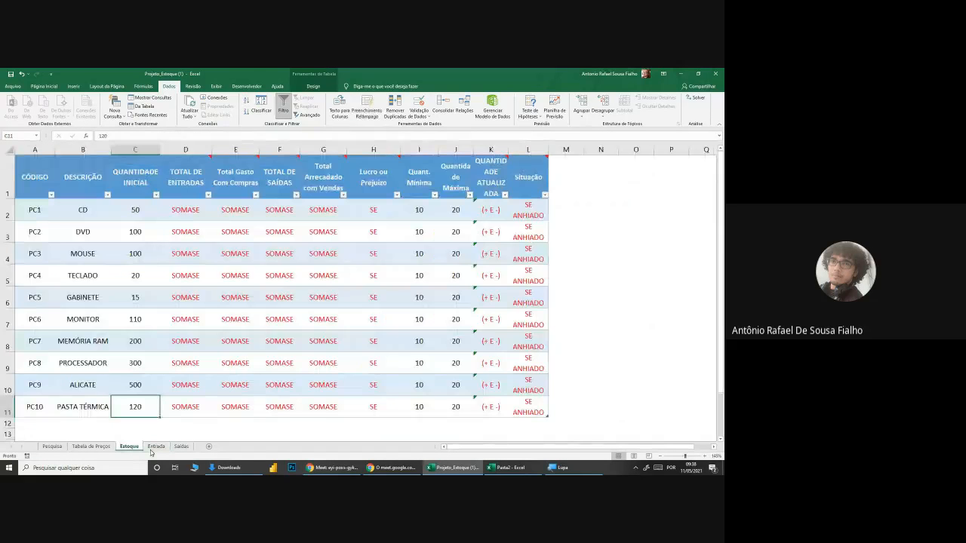
pyautogui.click(91, 446)
pyautogui.moveTo(58, 198); pyautogui.dragTo(177, 352)
pyautogui.moveTo(367, 201); pyautogui.dragTo(524, 353)
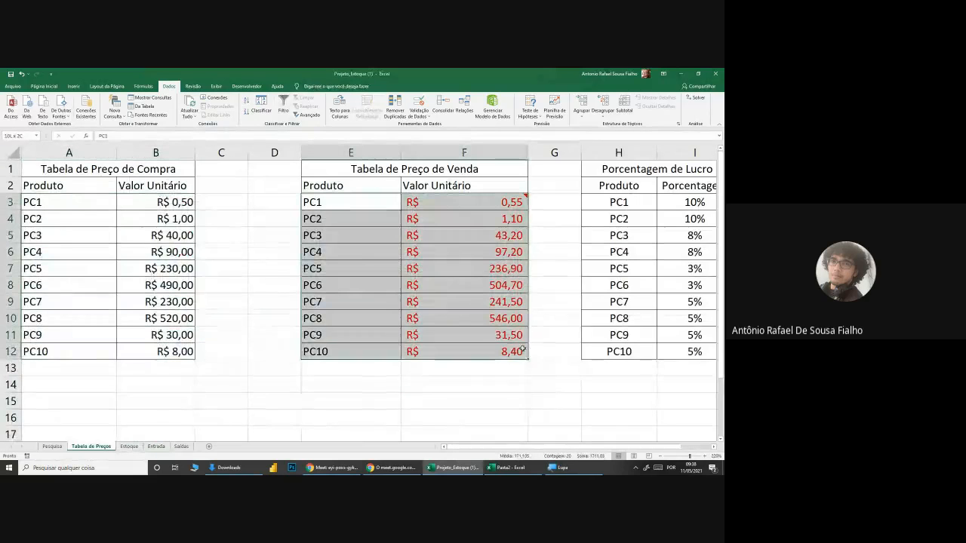
pyautogui.click(423, 390)
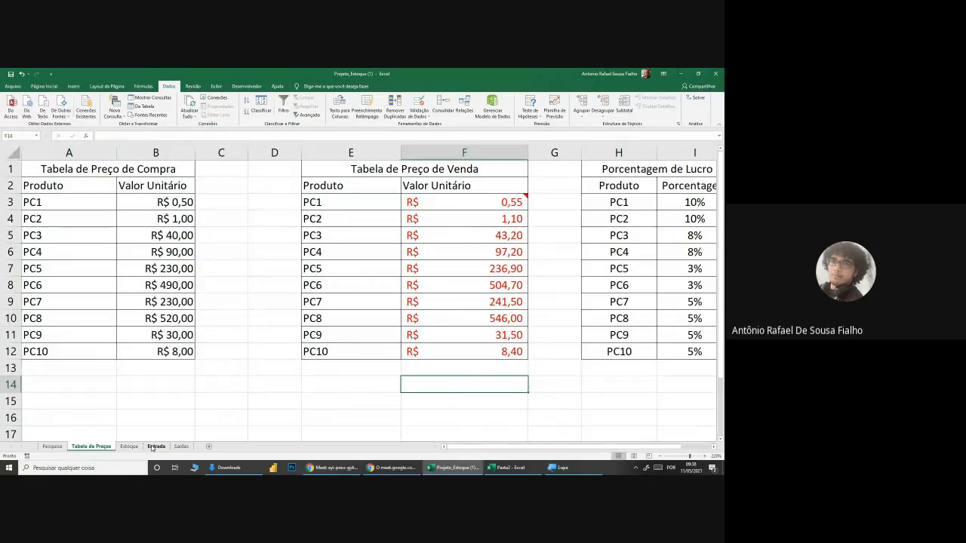
pyautogui.click(157, 446)
pyautogui.doubleClick(411, 194)
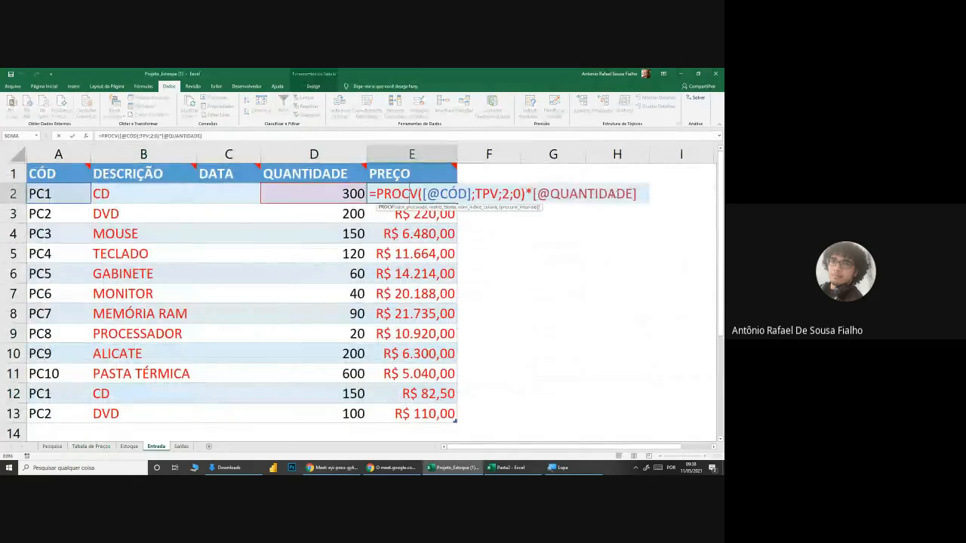
pyautogui.moveTo(638, 195); pyautogui.dragTo(427, 195)
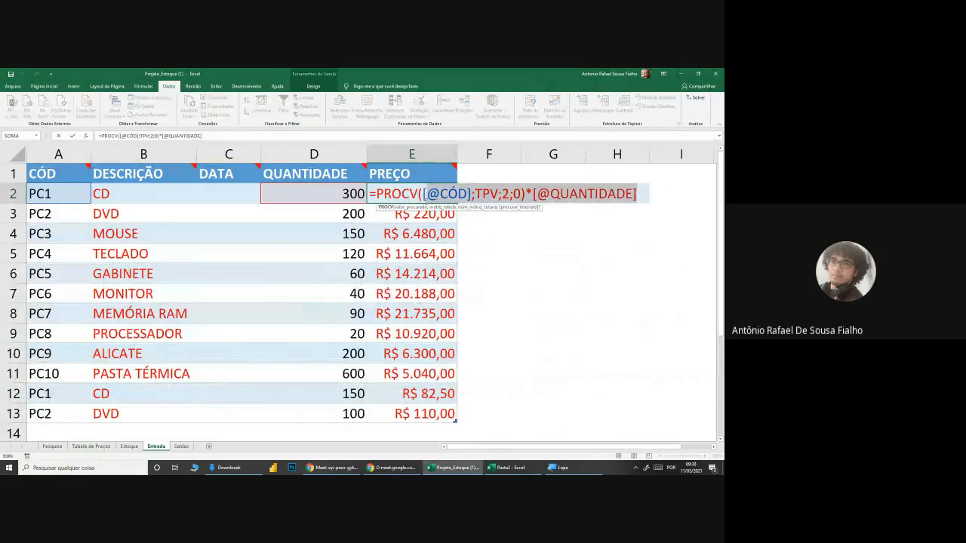
pyautogui.press('BackSpace')
pyautogui.click(46, 193)
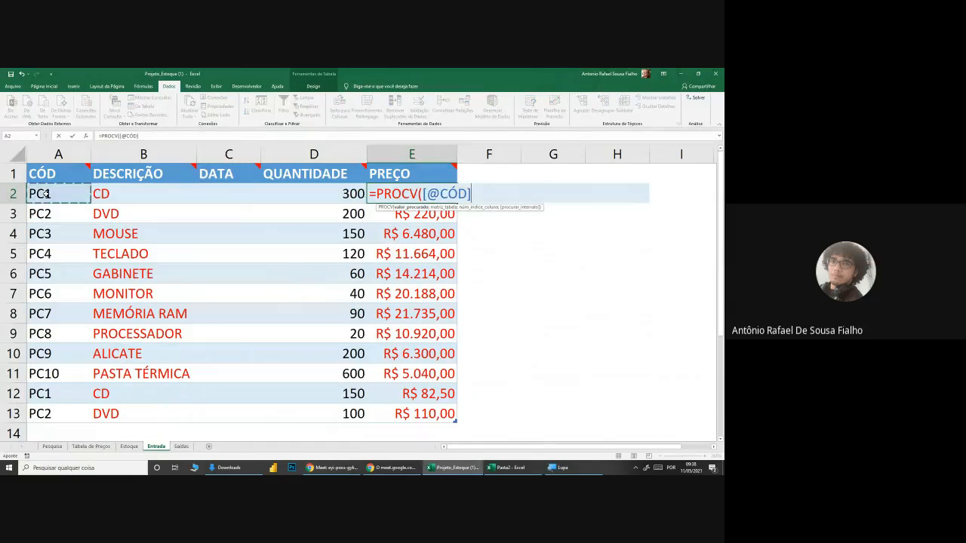
pyautogui.write(';')
pyautogui.click(91, 446)
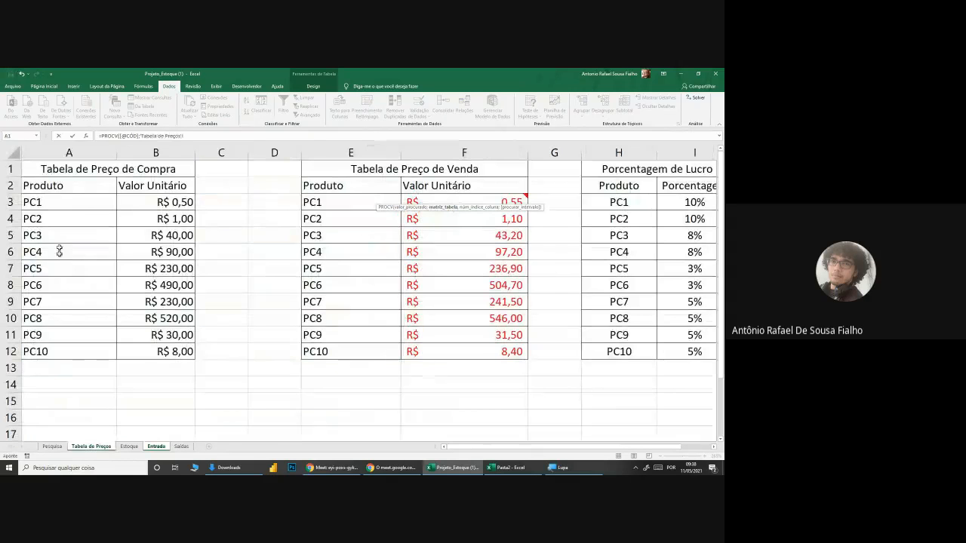
pyautogui.moveTo(63, 201); pyautogui.dragTo(192, 355)
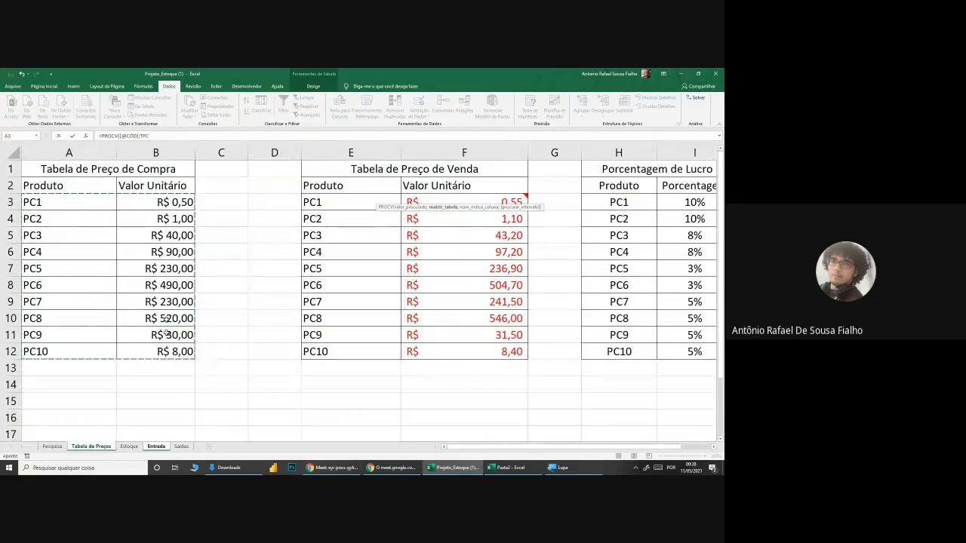
# Step: Enlarge the view with the screen magnifier and complete E2's PROCV in Entrada with column index 2 and exact match 0
pyautogui.click(559, 467)
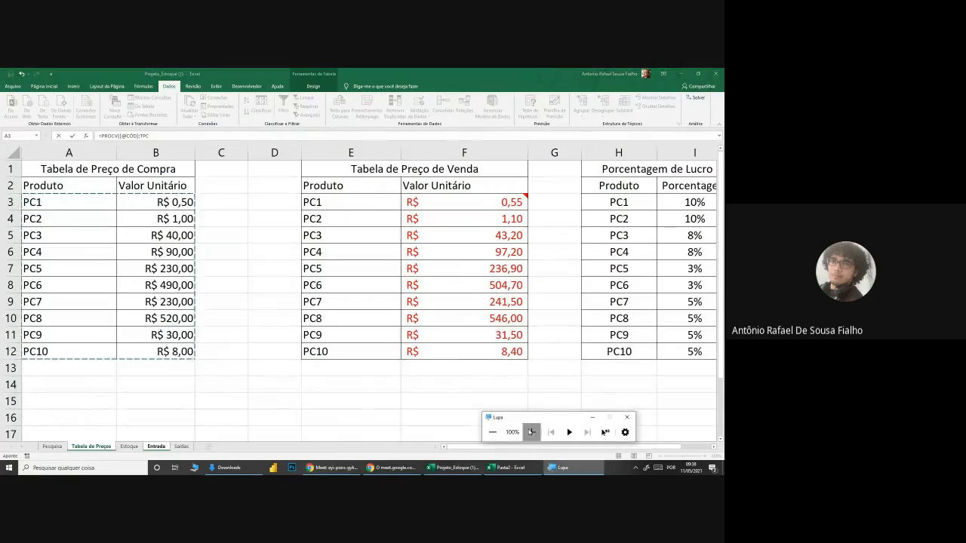
pyautogui.click(531, 432)
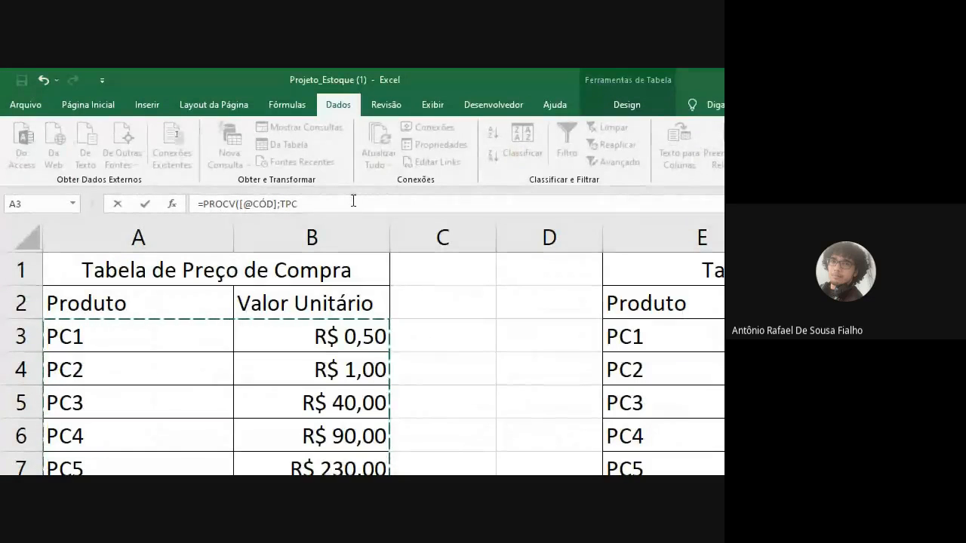
pyautogui.write(';2')
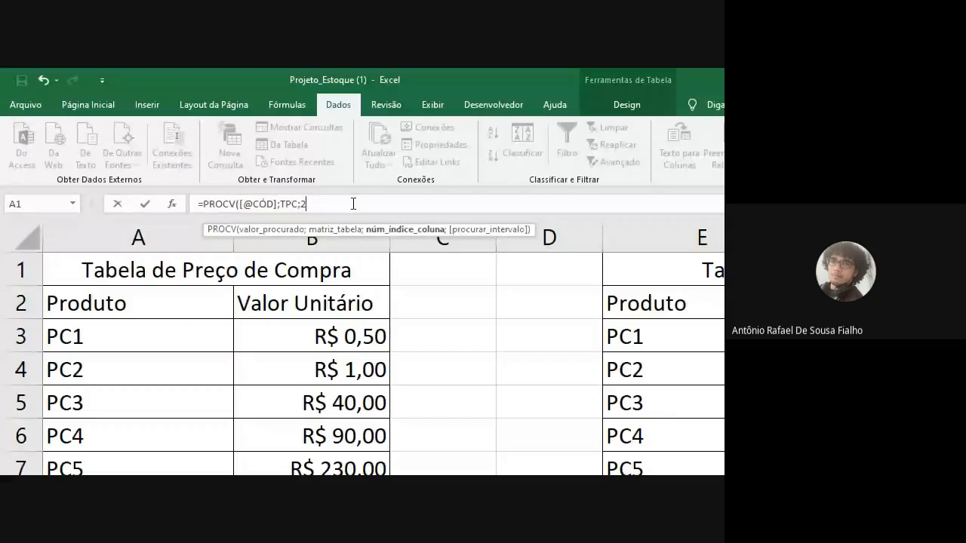
pyautogui.write(';0)')
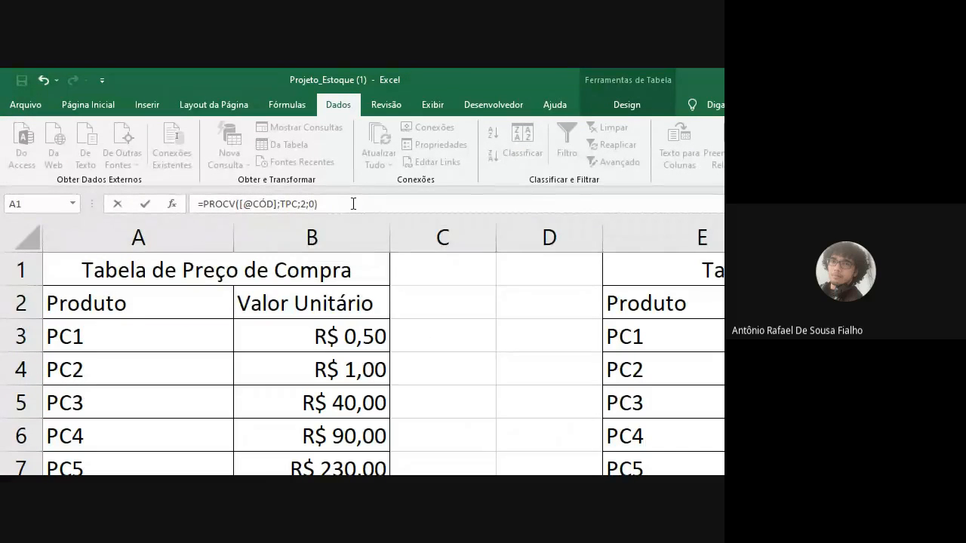
pyautogui.press('Return')
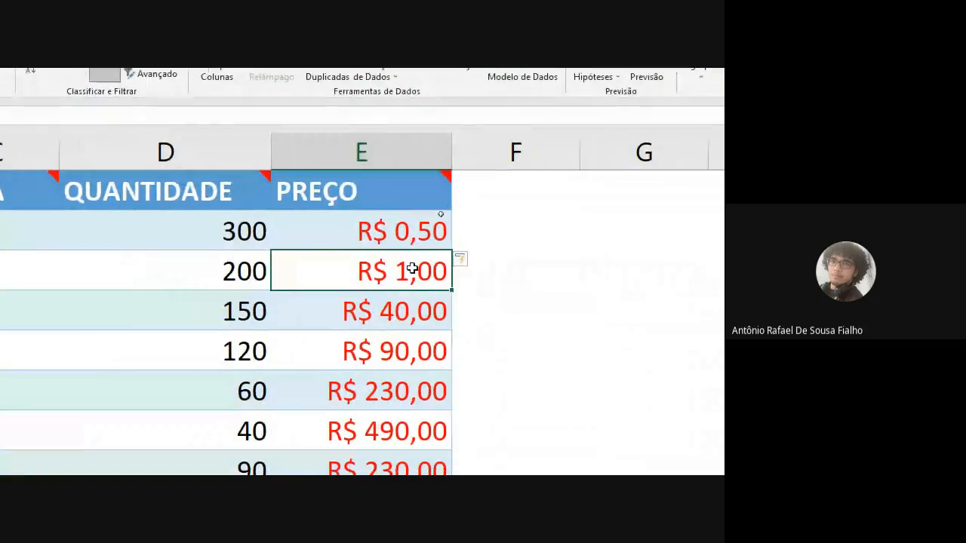
pyautogui.doubleClick(451, 238)
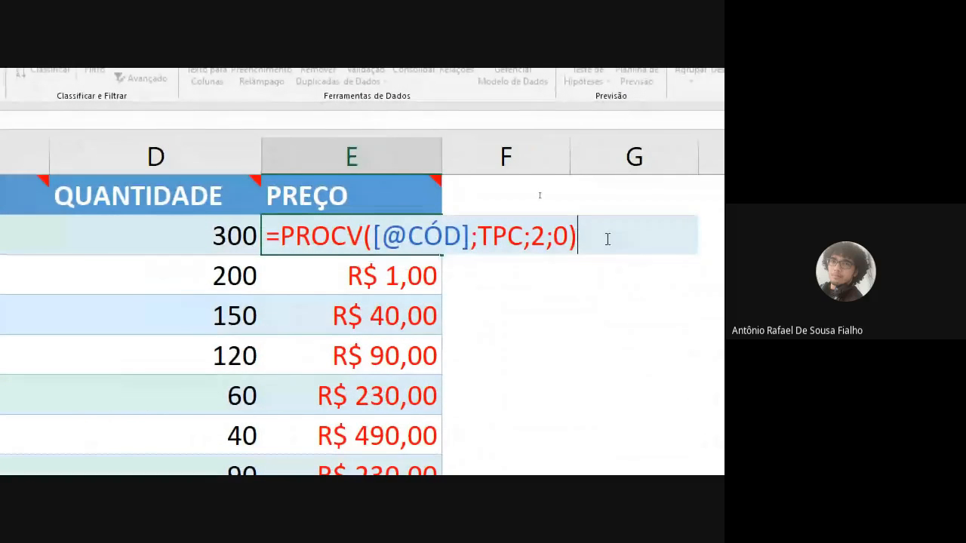
pyautogui.write('+')
pyautogui.press('BackSpace')
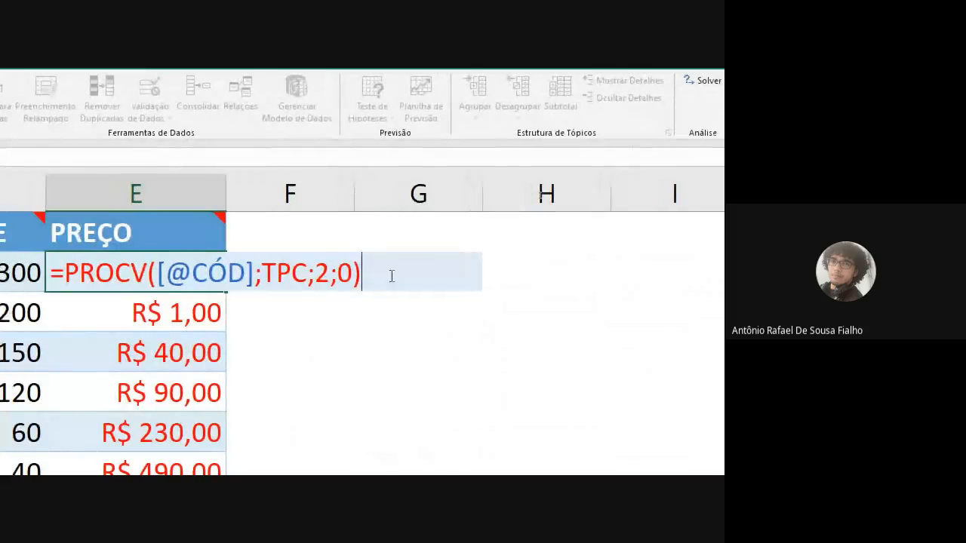
pyautogui.write('*')
pyautogui.click(190, 270)
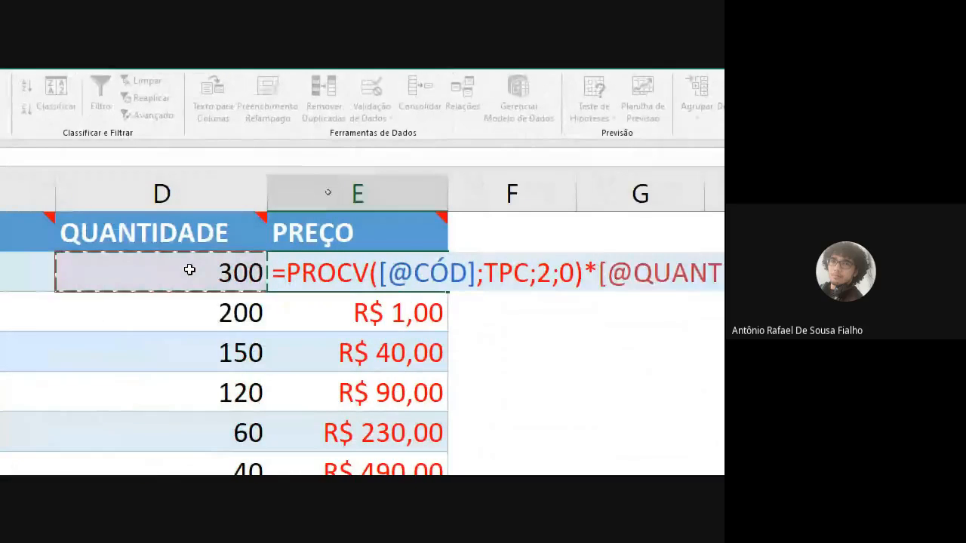
pyautogui.press('Return')
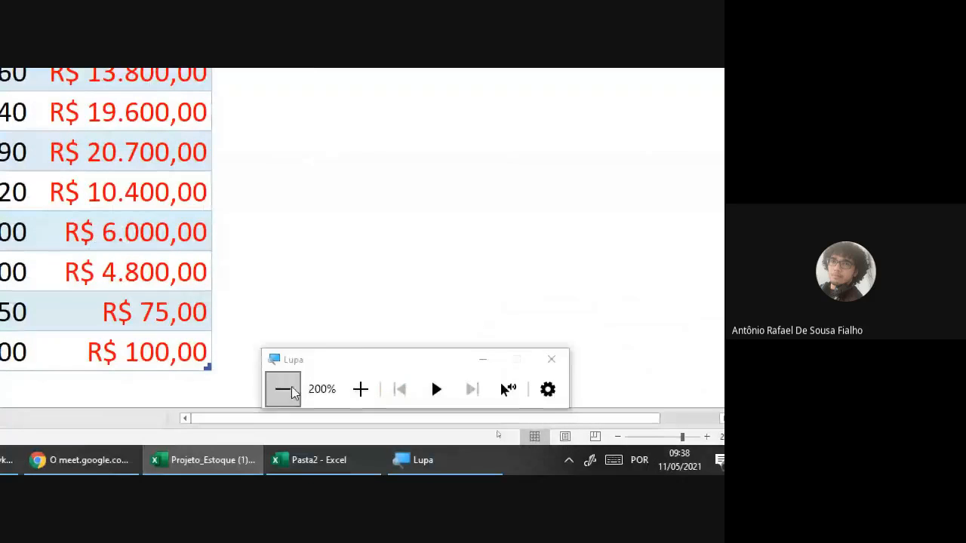
# Step: Reset the screen magnification to 100% and check the recalculated prices in Entrada's PREÇO column
pyautogui.click(283, 389)
pyautogui.click(423, 228)
pyautogui.click(427, 281)
pyautogui.click(440, 318)
pyautogui.click(453, 236)
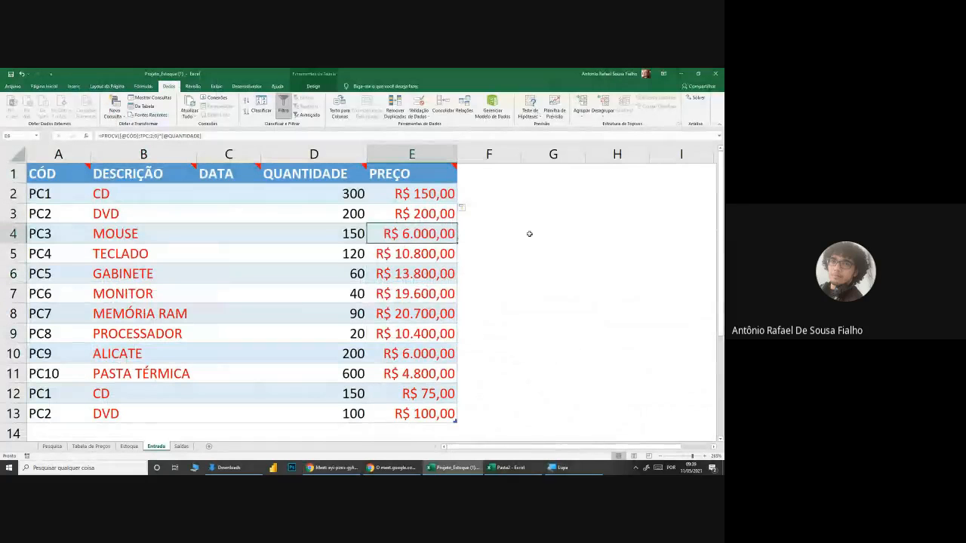
pyautogui.press('Right')
pyautogui.press('Right')
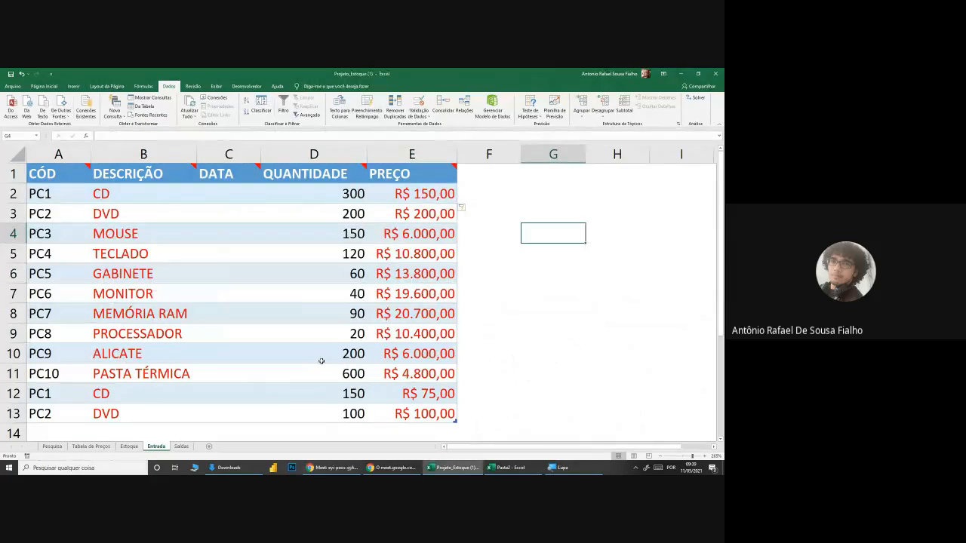
pyautogui.click(313, 470)
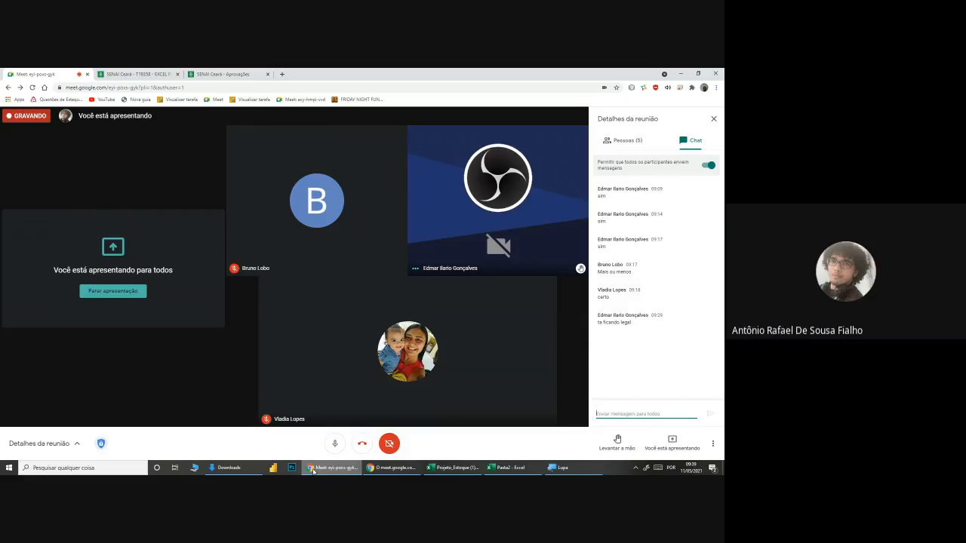
pyautogui.click(451, 468)
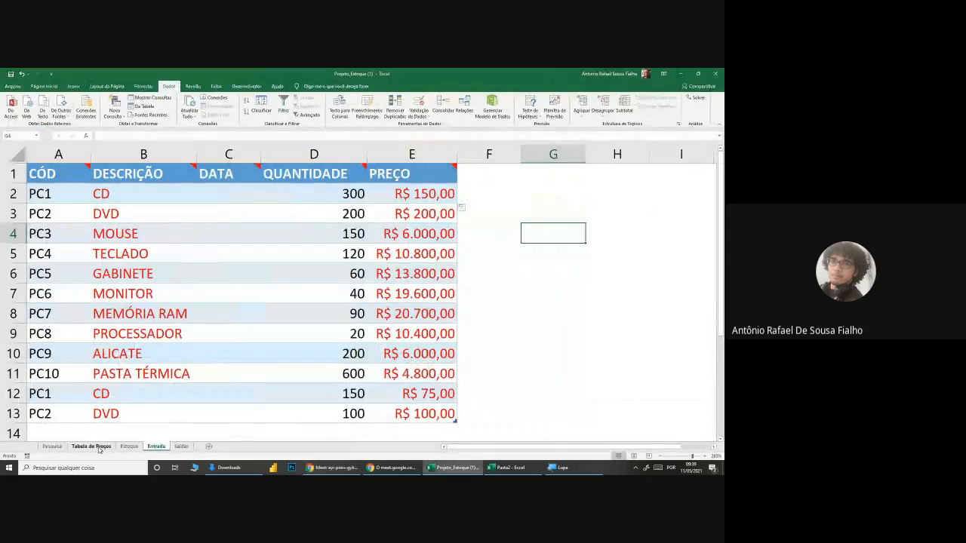
# Step: Widen column K in the Estoque sheet so the QUANTIDADE ATUALIZADA header fits without breaking words
pyautogui.click(128, 446)
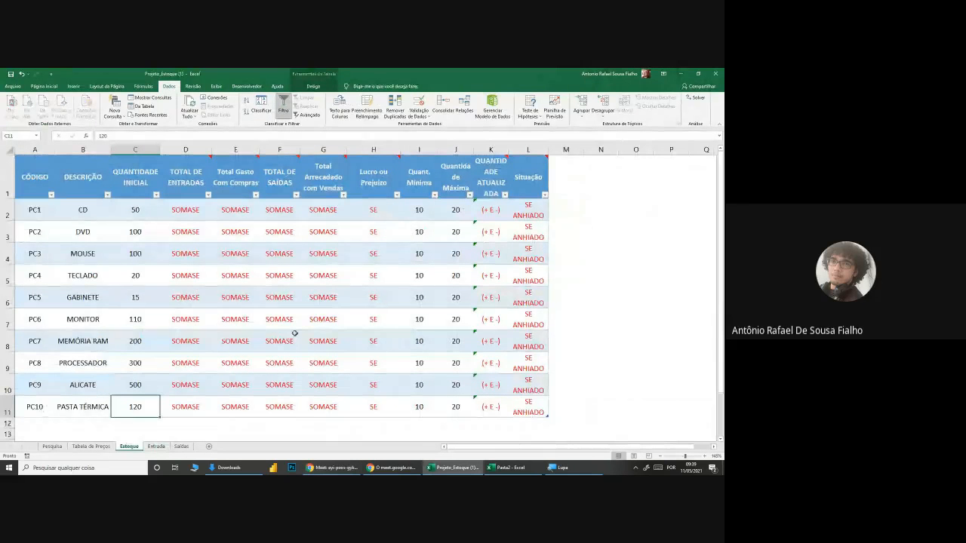
pyautogui.moveTo(510, 152); pyautogui.dragTo(526, 149)
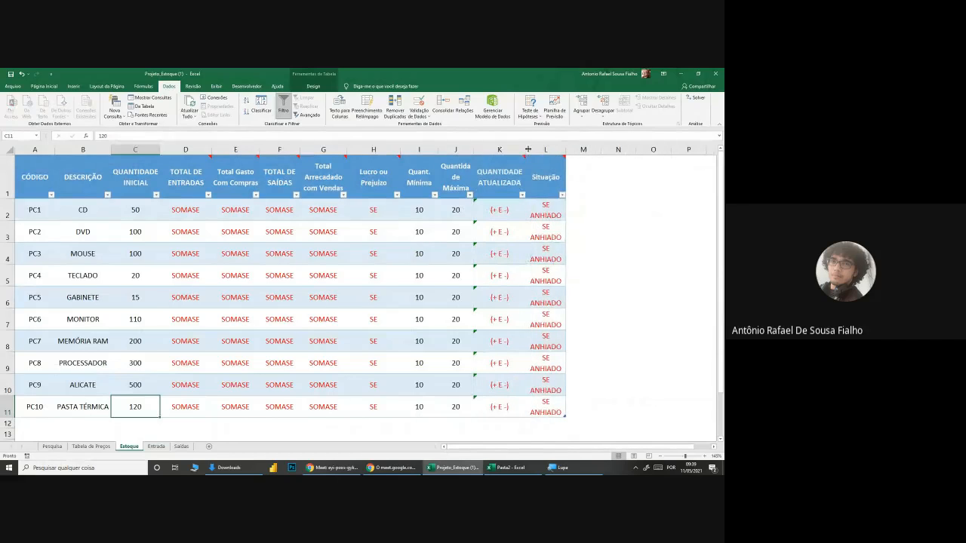
pyautogui.click(505, 210)
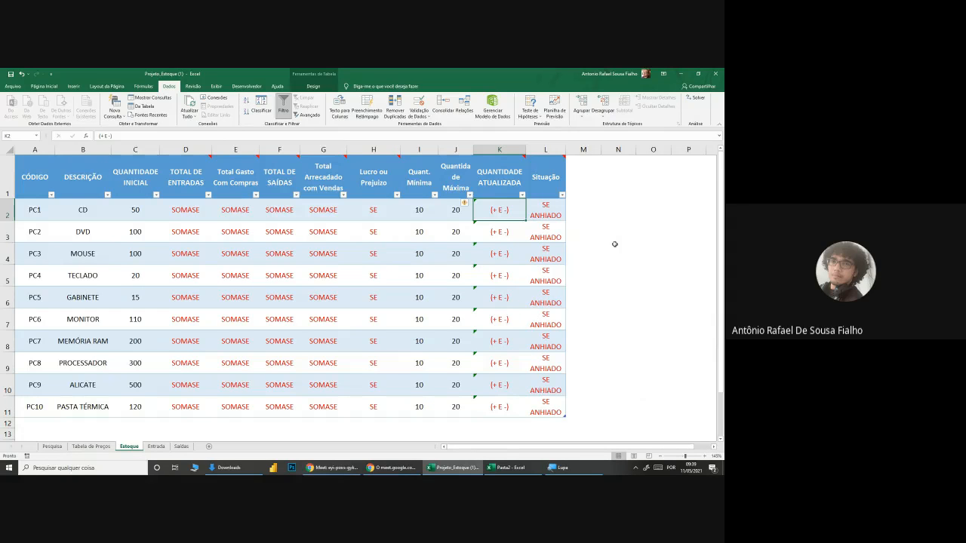
# Step: Examine the TOTAL DE ENTRADAS cells in Estoque and the PREÇO values in Entrada that relate to the SOMASE totals
pyautogui.click(193, 262)
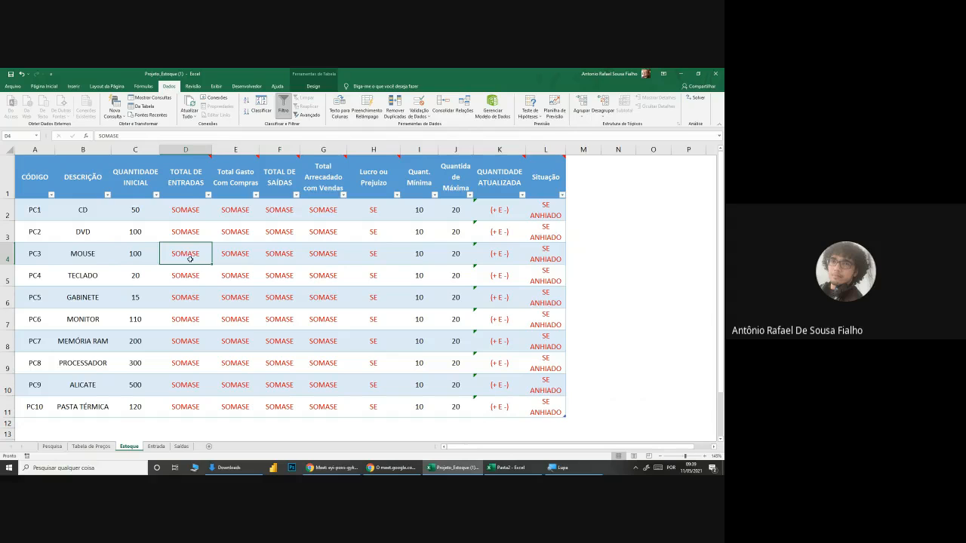
pyautogui.moveTo(189, 176)
pyautogui.click(191, 211)
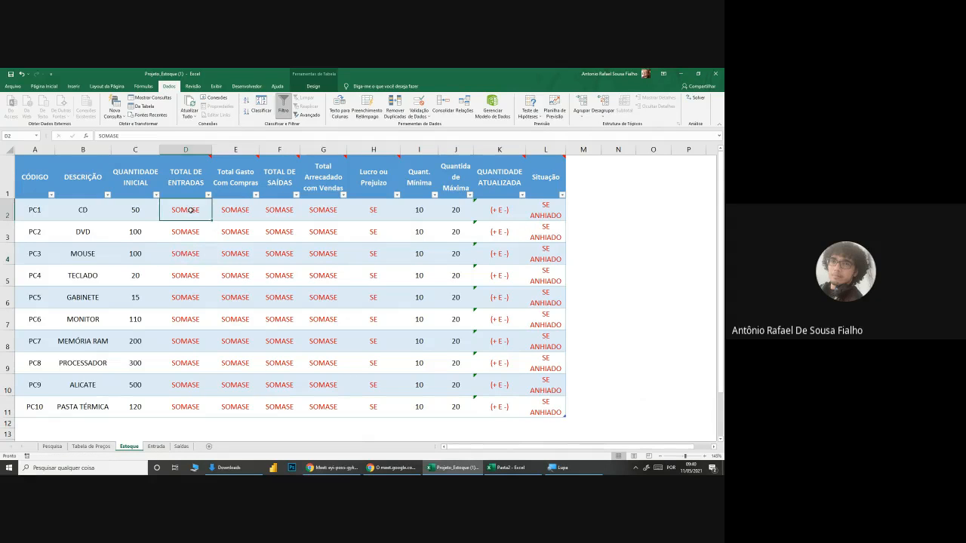
pyautogui.click(75, 210)
pyautogui.click(168, 210)
pyautogui.click(157, 446)
pyautogui.moveTo(411, 194); pyautogui.dragTo(417, 413)
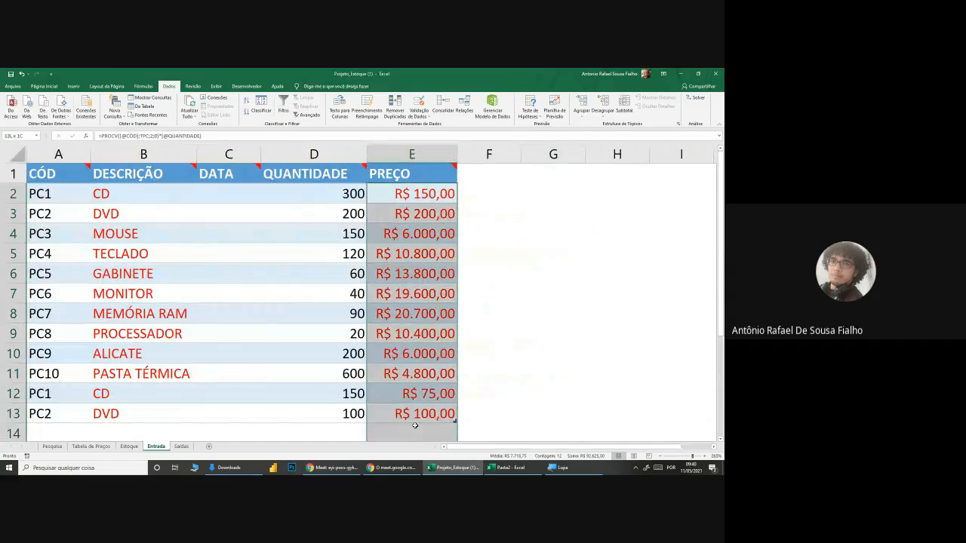
pyautogui.click(494, 359)
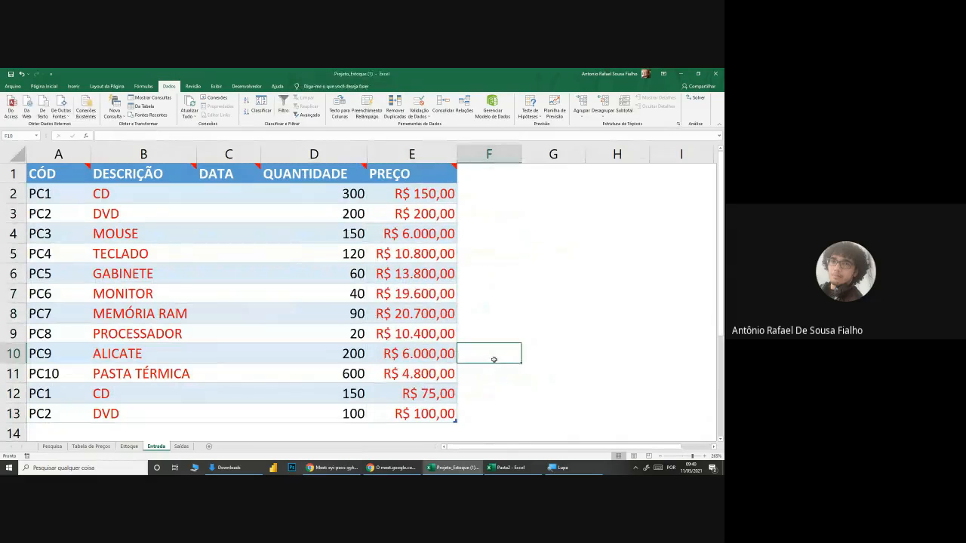
# Step: Compare the descriptions and quantities of the two CD (PC1) entries in rows 2 and 12 of Entrada
pyautogui.click(129, 446)
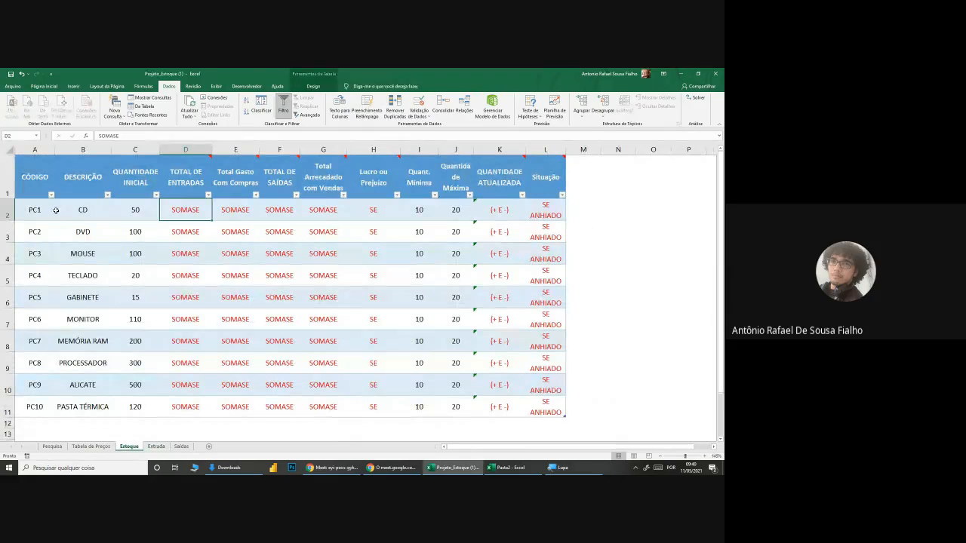
pyautogui.click(157, 446)
pyautogui.click(126, 193)
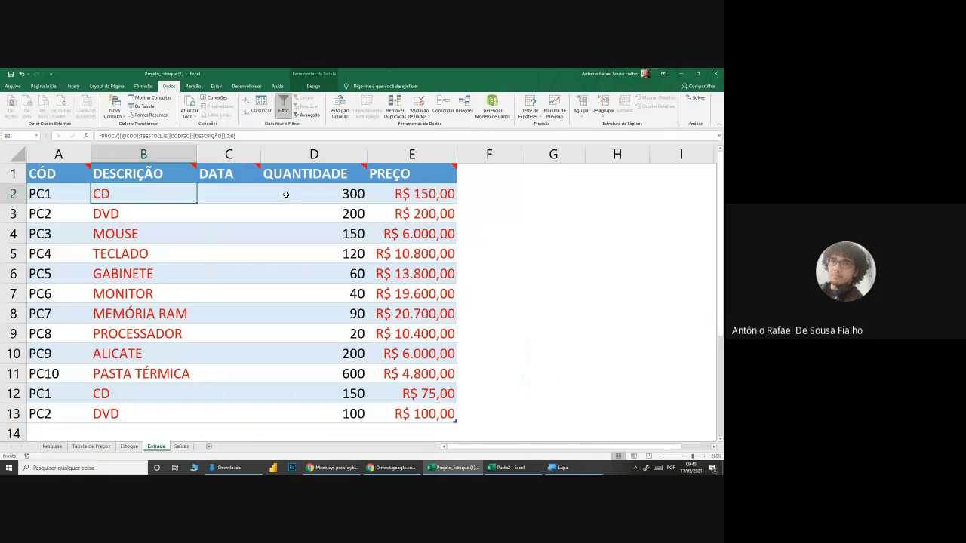
pyautogui.click(346, 195)
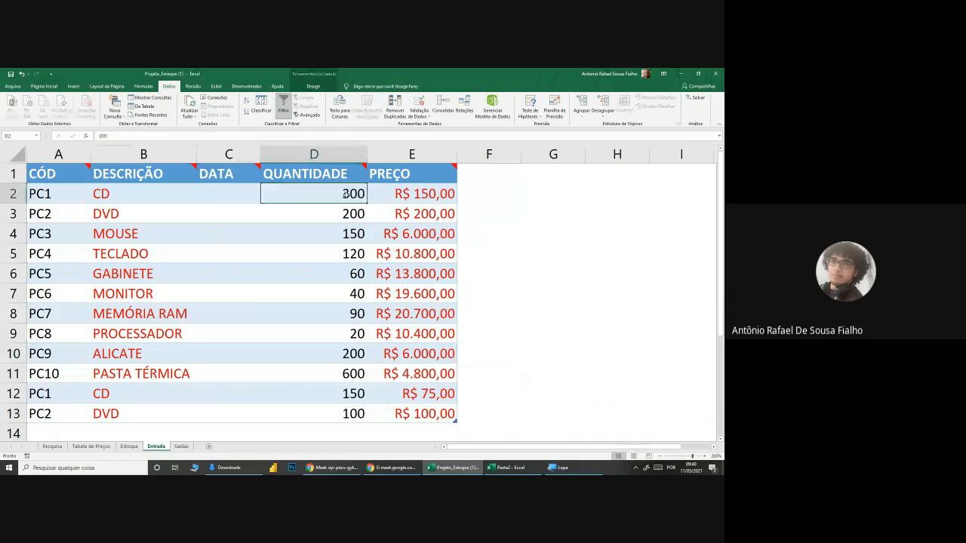
pyautogui.click(99, 394)
pyautogui.click(324, 390)
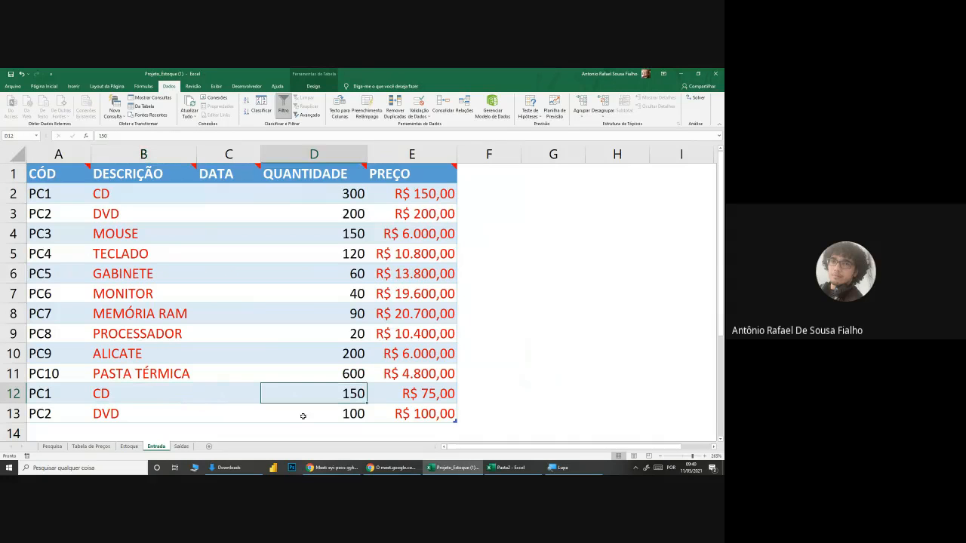
# Step: Start a SOMASE formula in Estoque's cell D2, magnified to 200%, using Entrada's DESCRIÇÃO column as the range
pyautogui.click(129, 447)
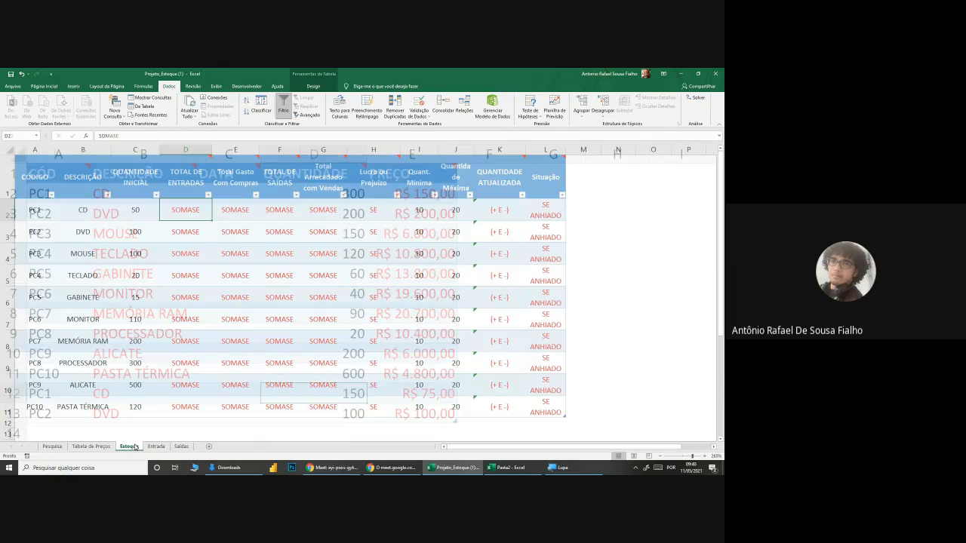
pyautogui.click(172, 204)
pyautogui.write('=')
pyautogui.write('mase')
pyautogui.press('Tab')
pyautogui.click(559, 467)
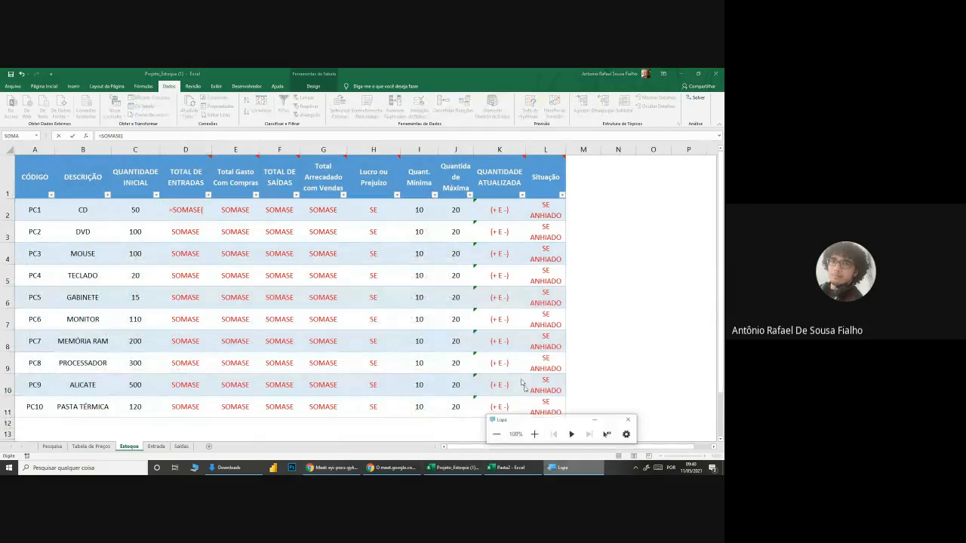
pyautogui.click(531, 432)
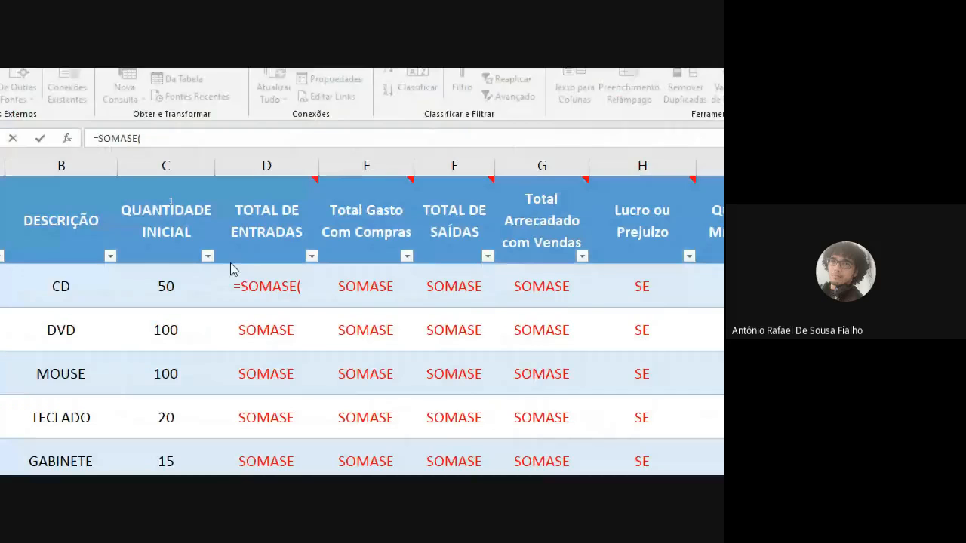
pyautogui.click(309, 288)
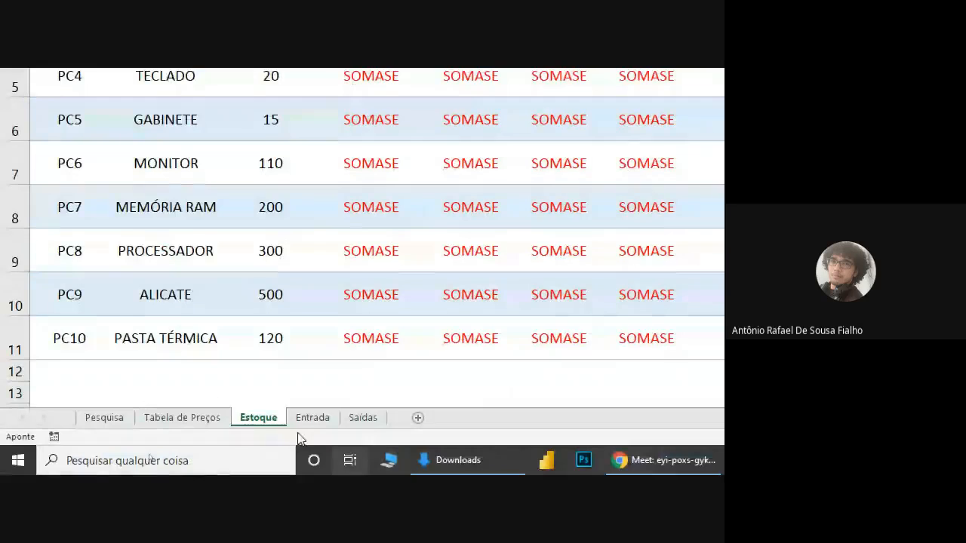
pyautogui.click(313, 419)
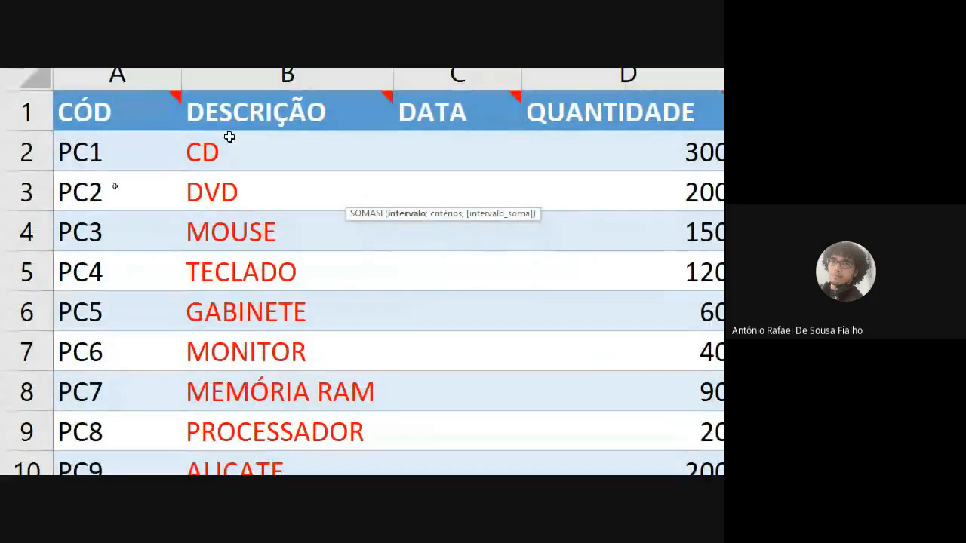
pyautogui.click(232, 136)
pyautogui.moveTo(232, 137); pyautogui.dragTo(263, 267)
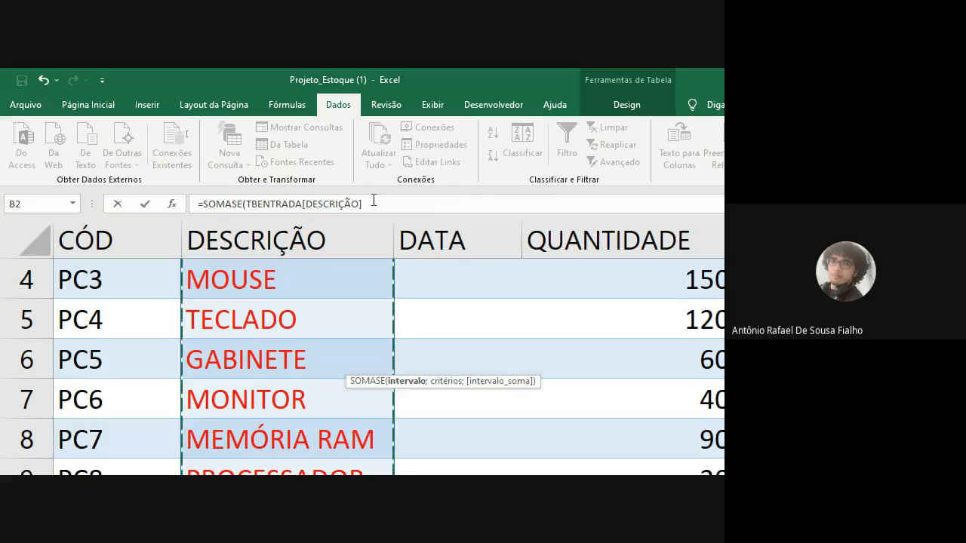
pyautogui.write(';"CD')
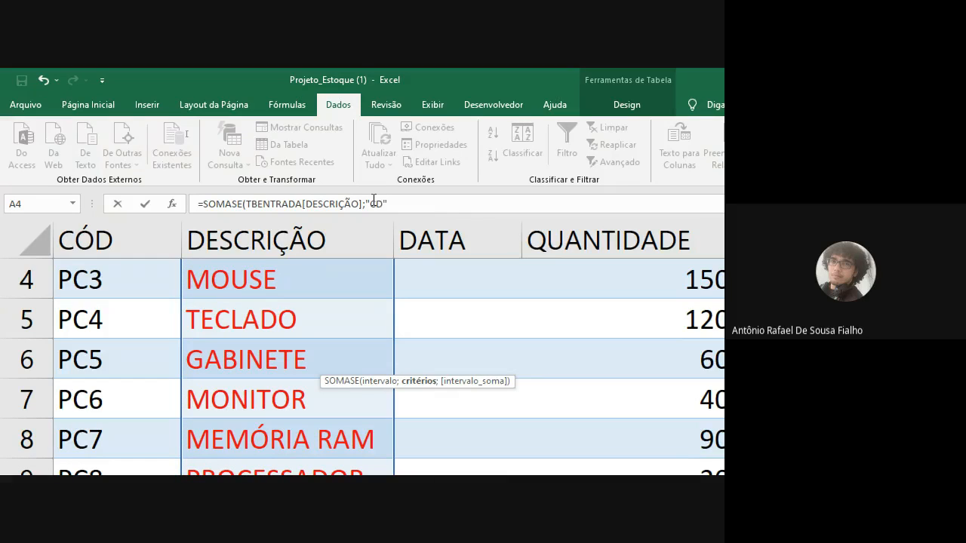
pyautogui.click(391, 202)
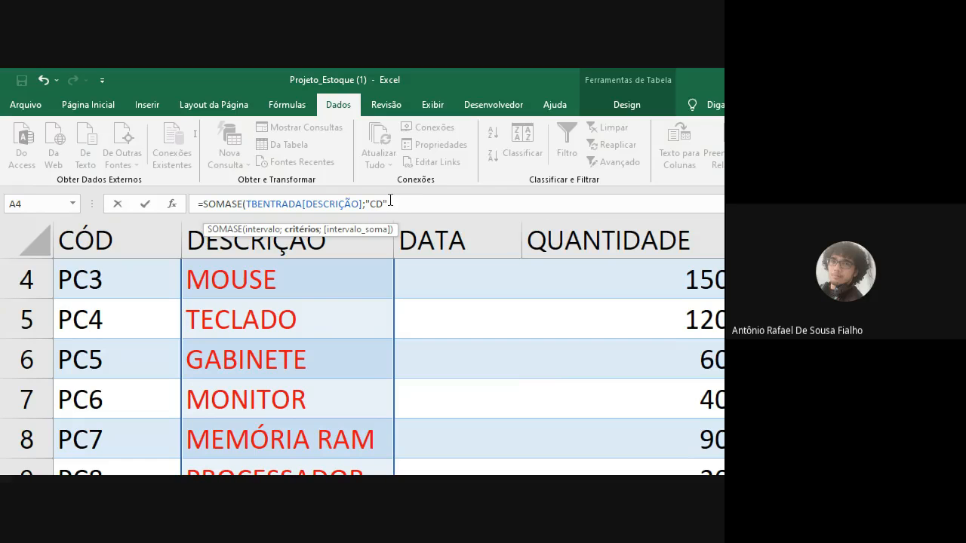
pyautogui.press('BackSpace')
pyautogui.press('BackSpace')
pyautogui.press('BackSpace')
pyautogui.press('BackSpace')
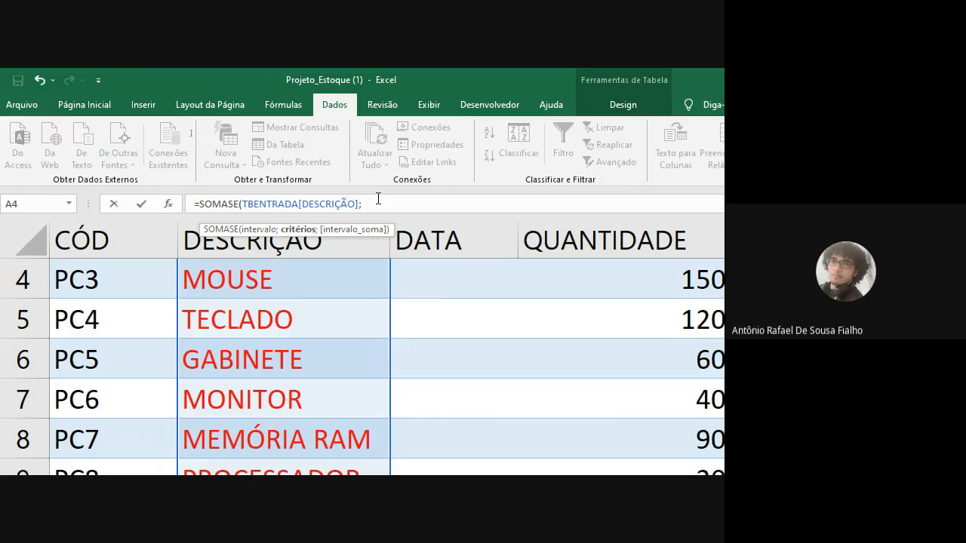
pyautogui.press('BackSpace')
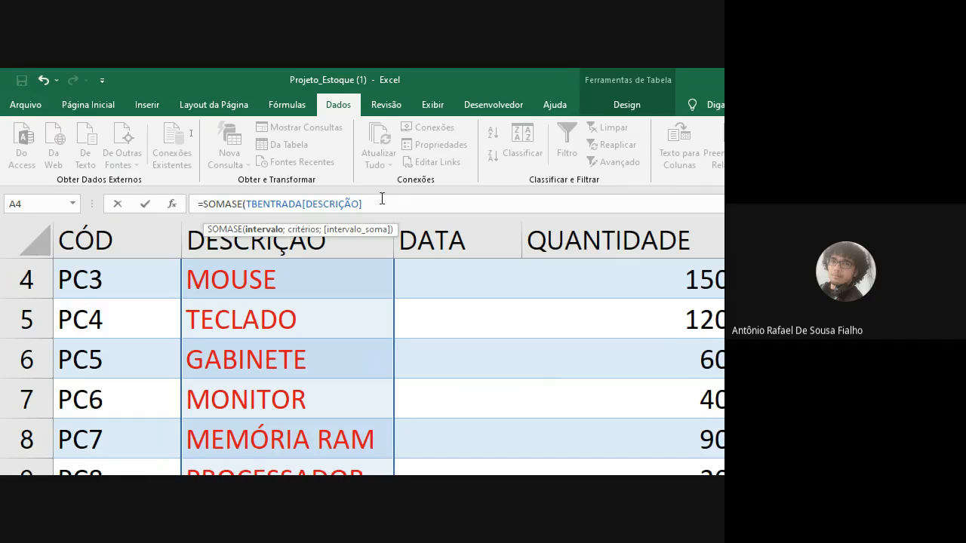
pyautogui.write(';')
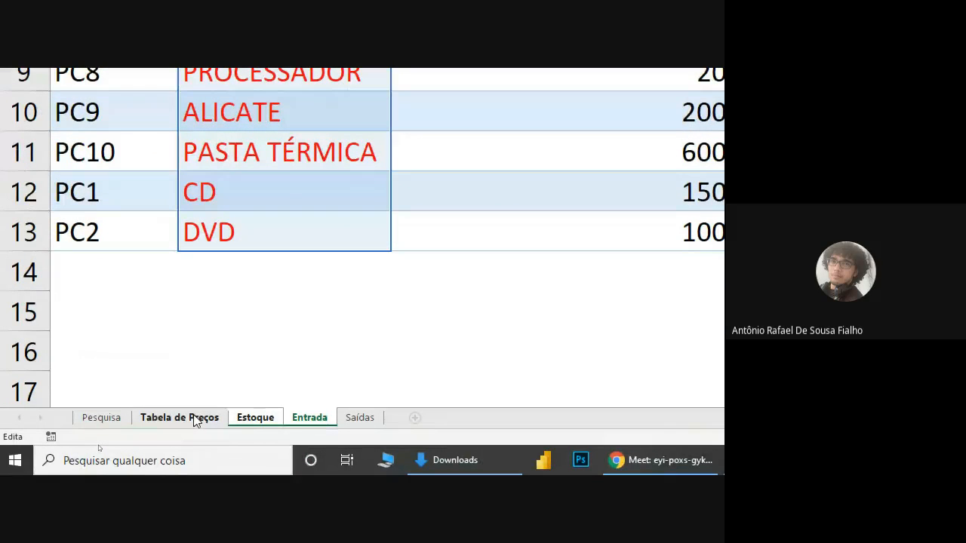
pyautogui.click(255, 419)
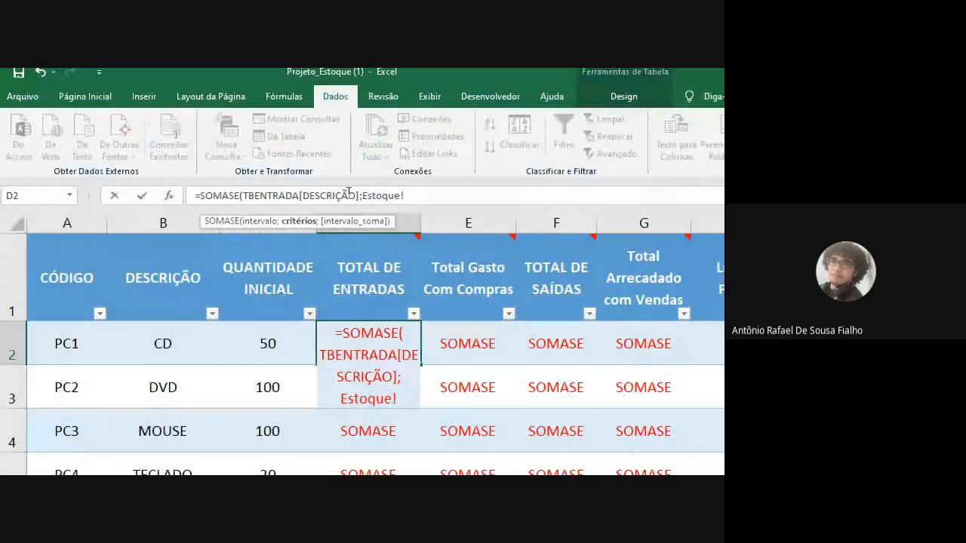
pyautogui.click(138, 345)
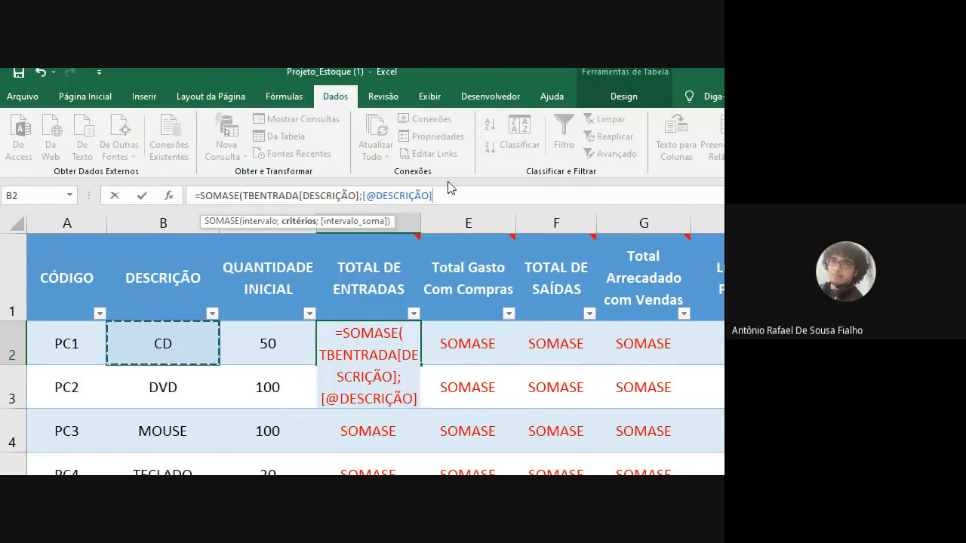
pyautogui.write(';')
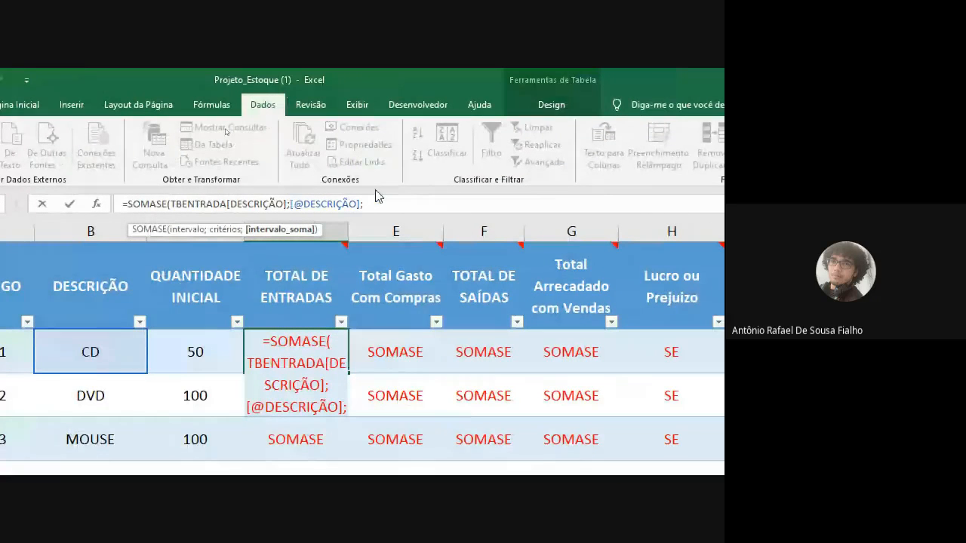
# Step: Complete the TOTAL DE ENTRADAS formula with Entrada's QUANTIDADE column, TBENTRADA[QUANTIDADE], as the sum range
pyautogui.moveTo(283, 282)
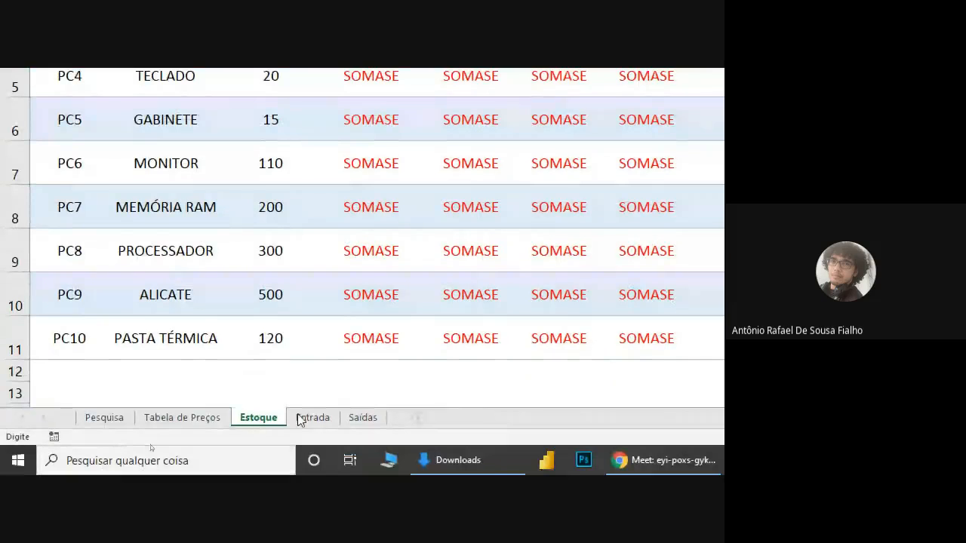
pyautogui.click(299, 420)
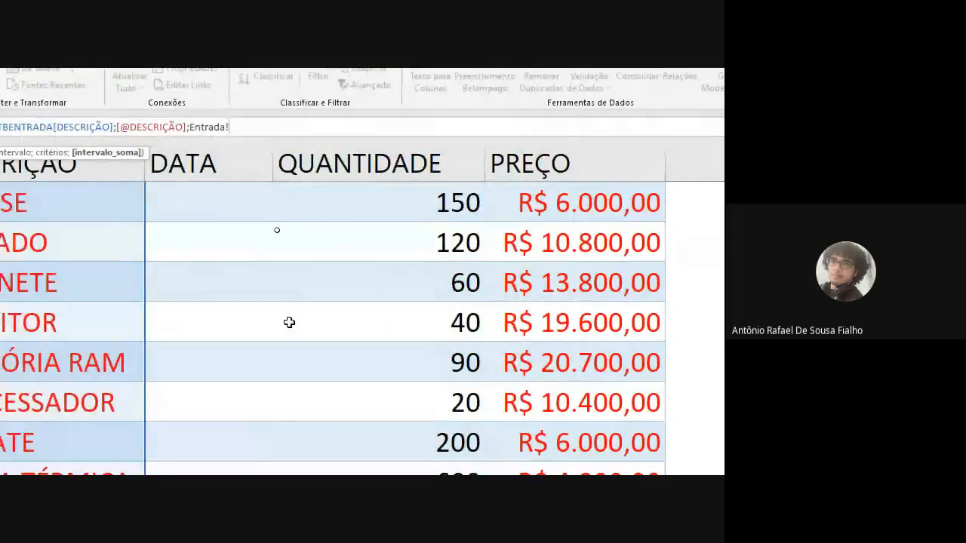
pyautogui.scroll(1, 367, 295)
pyautogui.moveTo(390, 231); pyautogui.dragTo(399, 287)
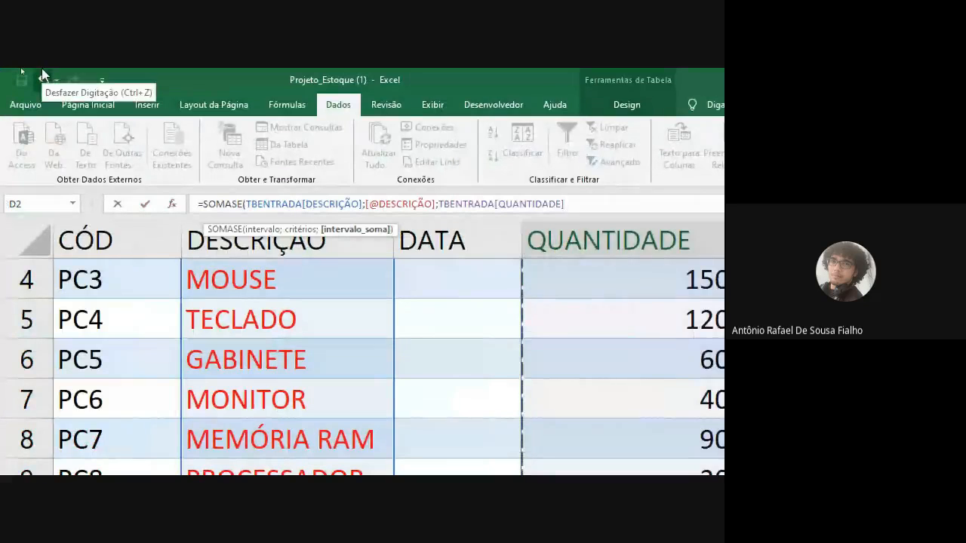
pyautogui.write(')')
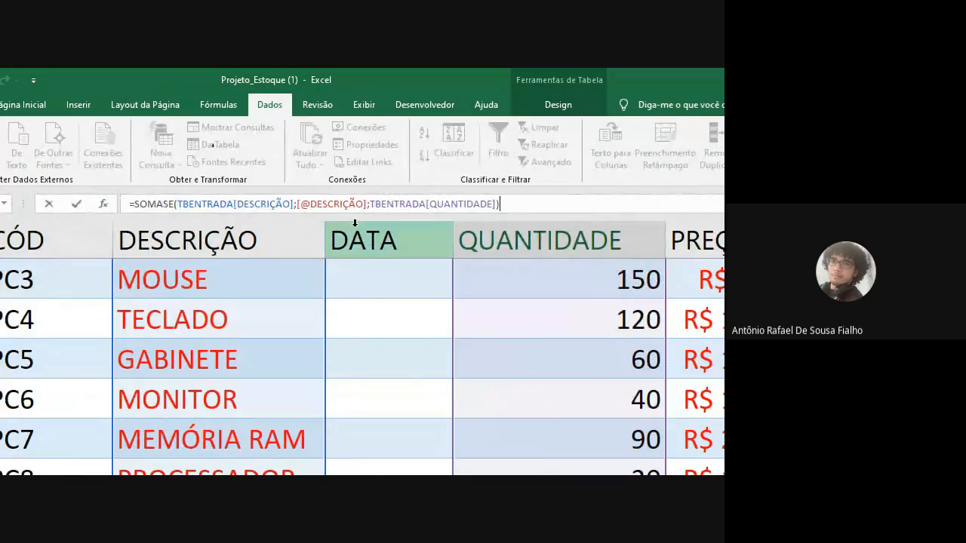
pyautogui.press('Return')
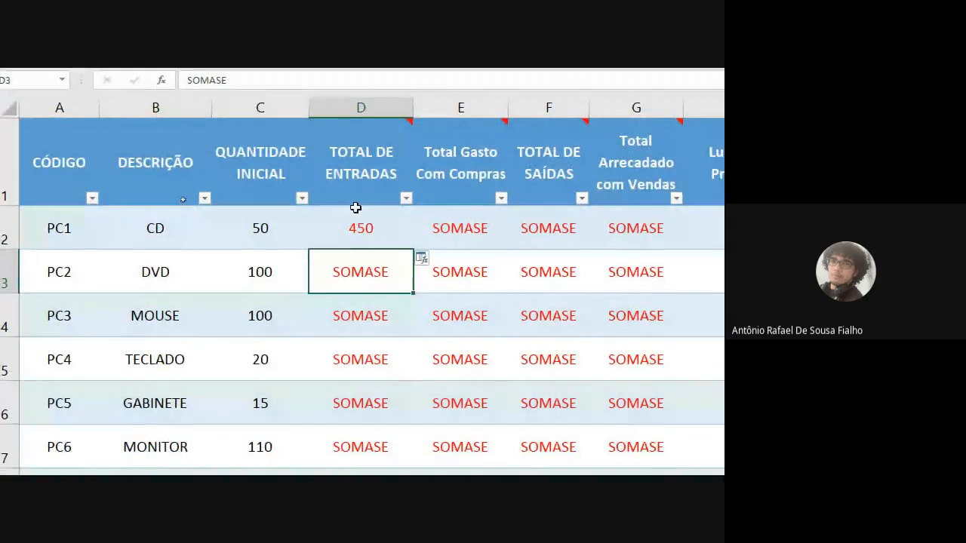
# Step: Copy the SOMASE formula from D2 down the TOTAL DE ENTRADAS column to row 11
pyautogui.click(350, 230)
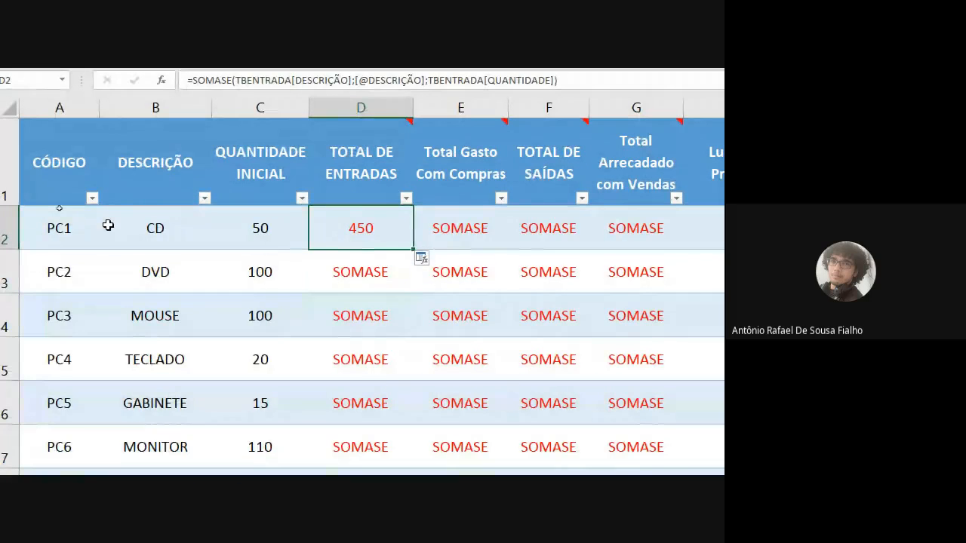
pyautogui.click(80, 227)
pyautogui.click(388, 232)
pyautogui.doubleClick(414, 250)
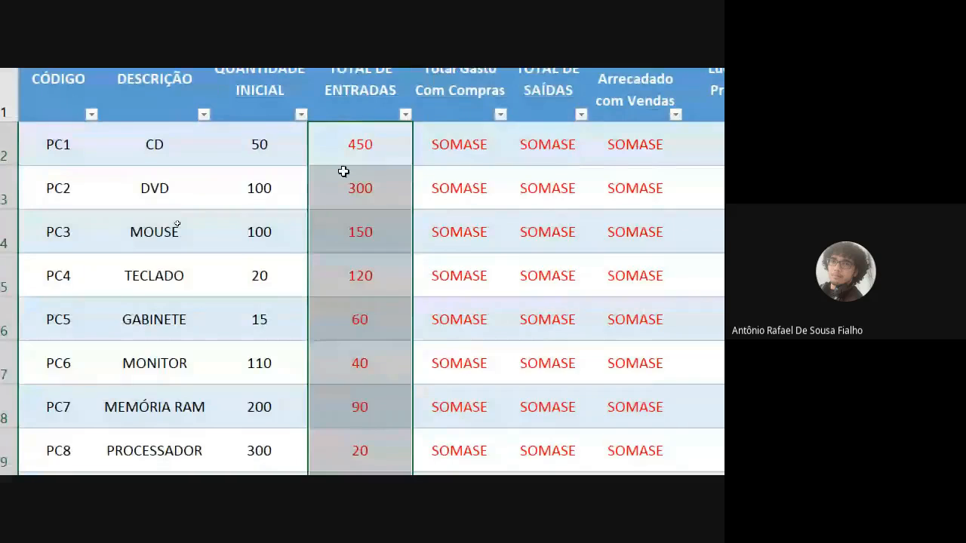
pyautogui.click(344, 171)
# Step: Reset the screen magnification to 100%, check the Google Meet chat in Chrome and return to the Projeto_Estoque workbook
pyautogui.click(596, 458)
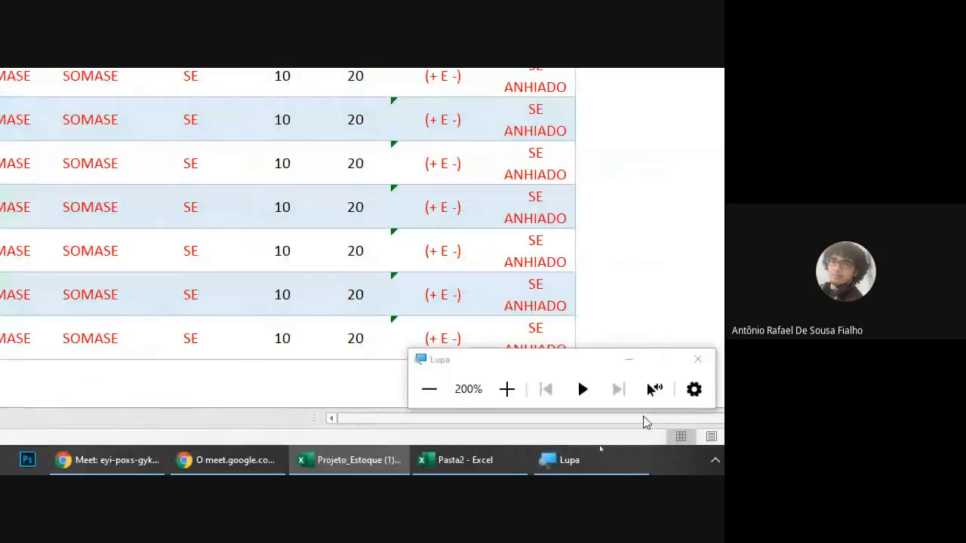
pyautogui.click(438, 390)
pyautogui.click(200, 464)
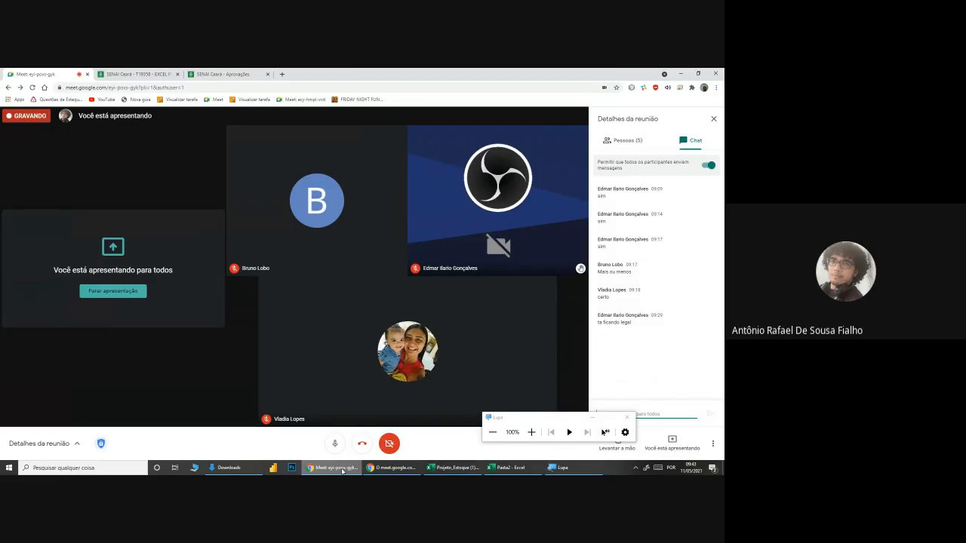
pyautogui.click(452, 468)
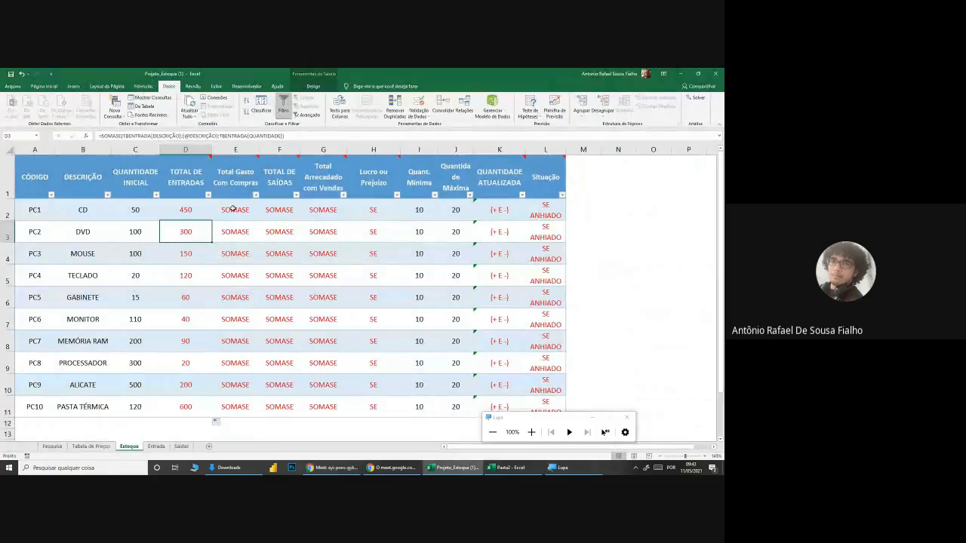
# Step: Read the Total Gasto Com Compras header comment in Estoque and examine the PREÇO values in Entrada
pyautogui.click(234, 210)
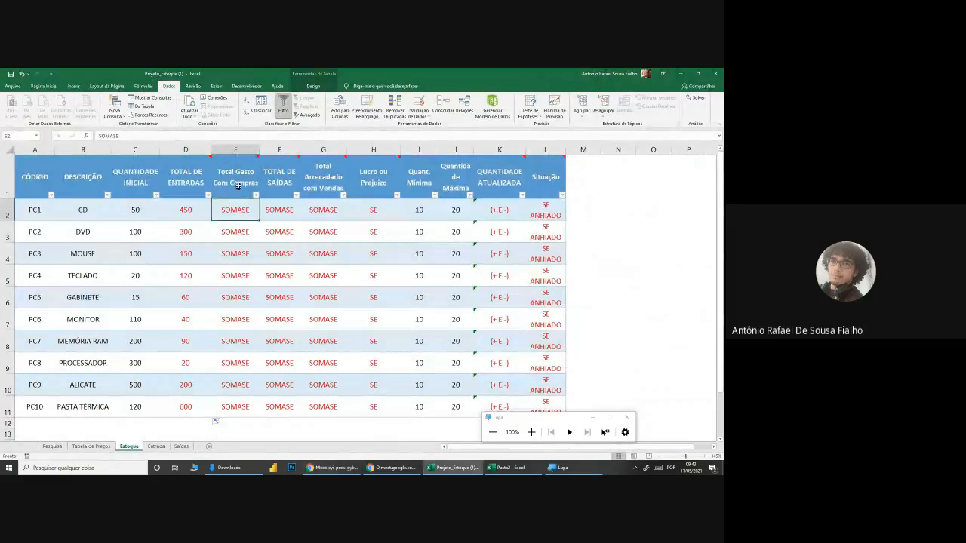
pyautogui.moveTo(238, 182)
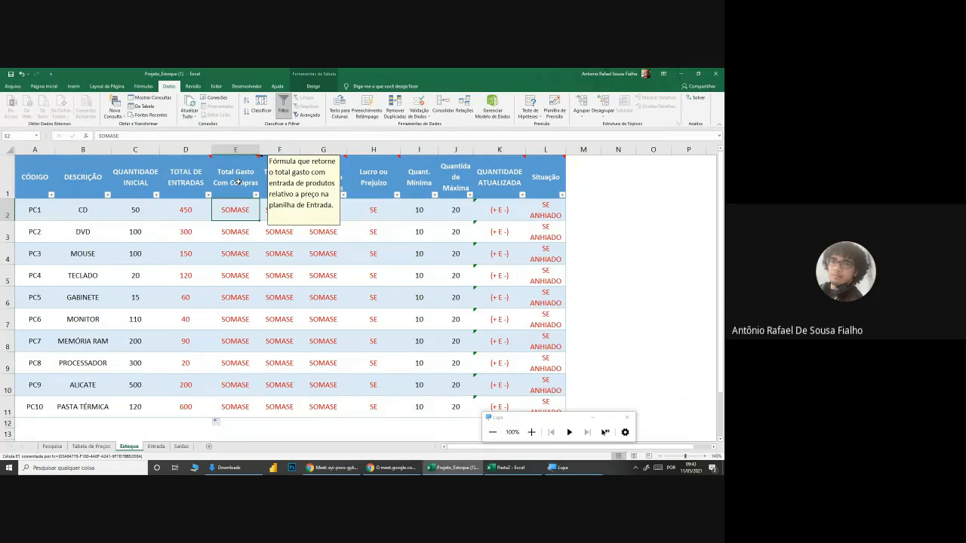
pyautogui.moveTo(194, 171)
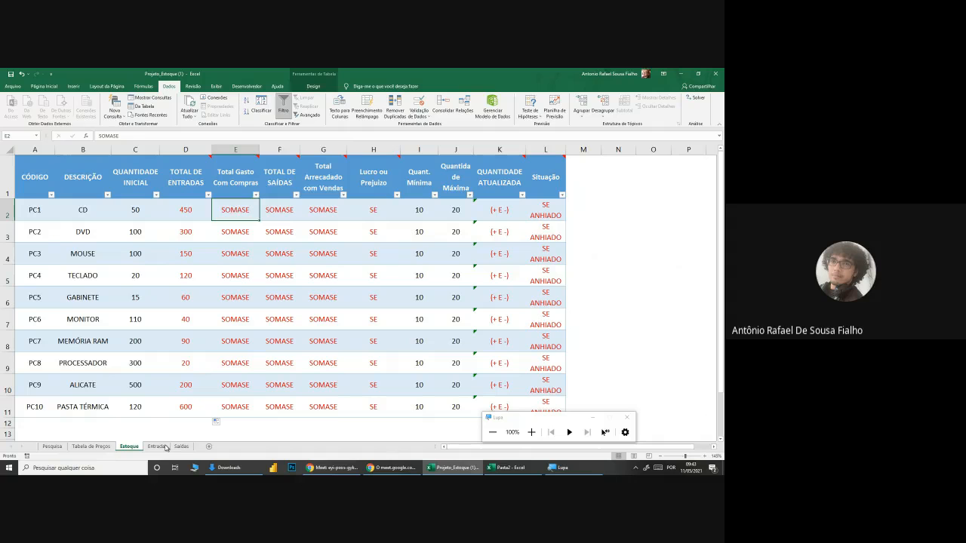
pyautogui.click(156, 446)
pyautogui.scroll(1, 242, 400)
pyautogui.moveTo(427, 193); pyautogui.dragTo(427, 412)
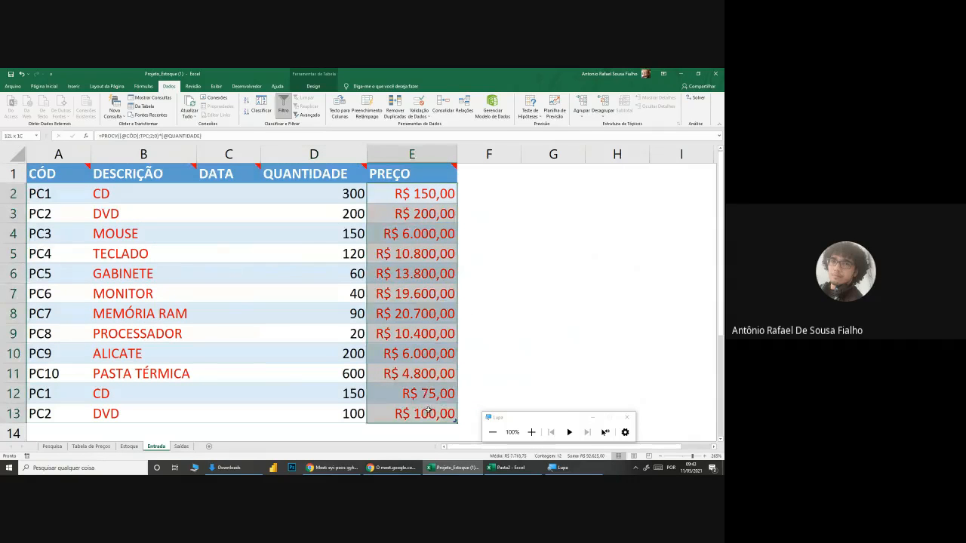
pyautogui.click(483, 352)
# Step: Start a SOMASE formula in Estoque's cell E2 with Entrada's DESCRIÇÃO column as the range
pyautogui.click(129, 447)
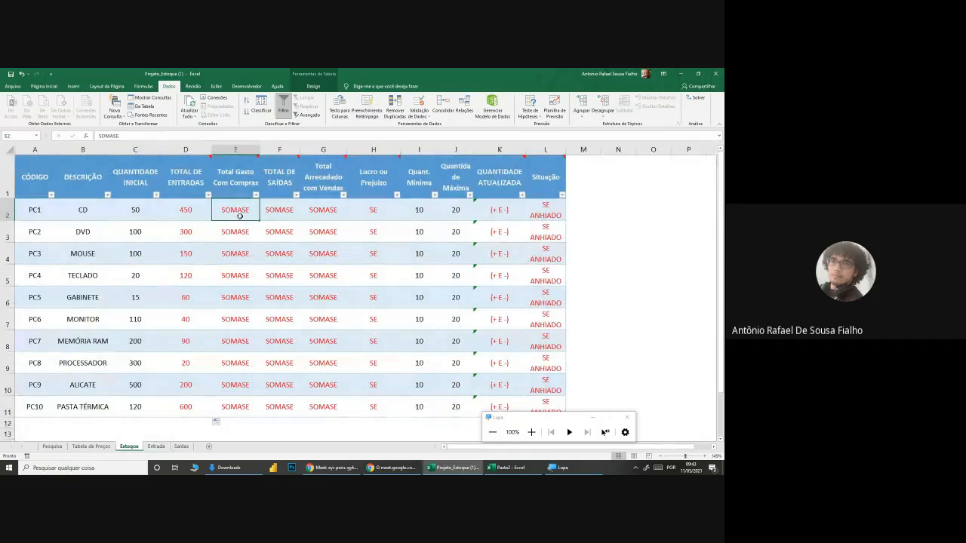
pyautogui.write('=SOMASE(')
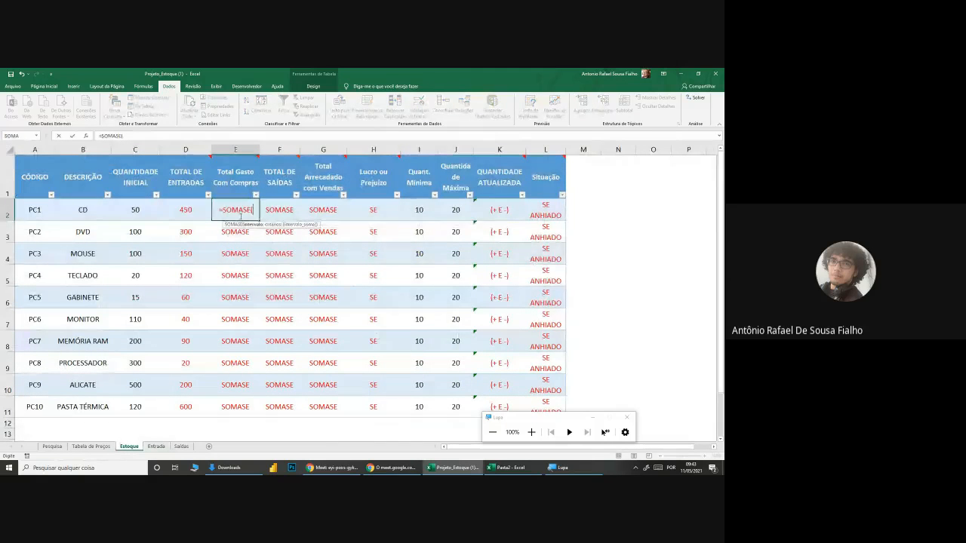
pyautogui.click(156, 447)
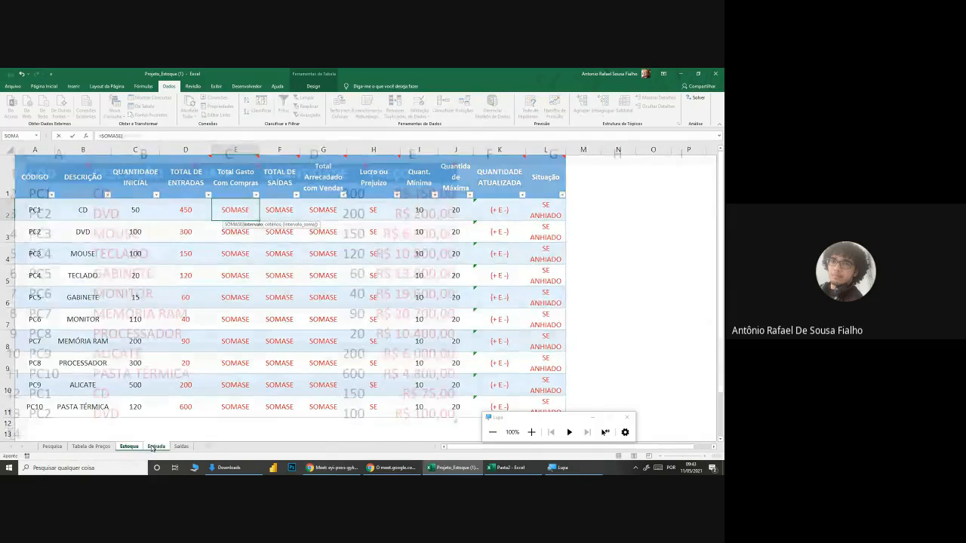
pyautogui.moveTo(115, 186); pyautogui.dragTo(122, 413)
pyautogui.write(';')
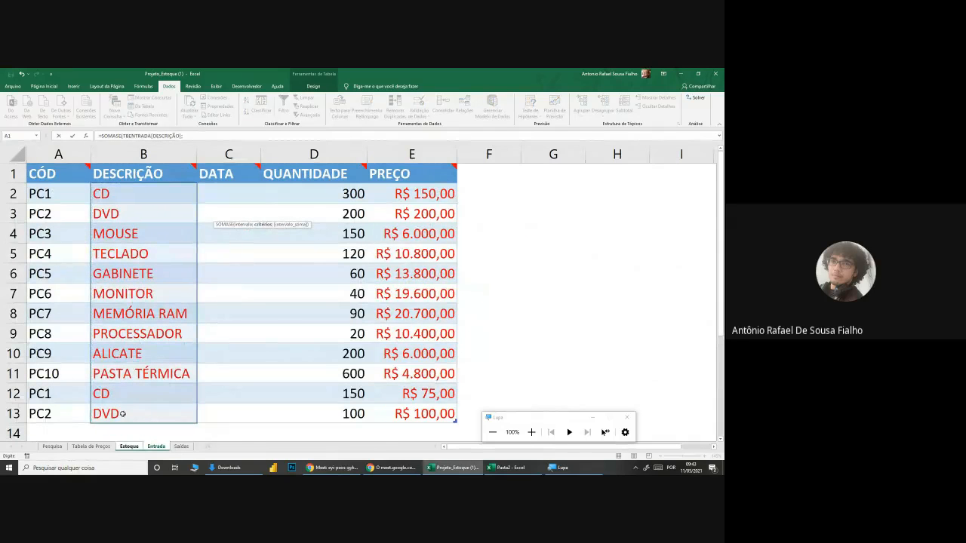
# Step: Complete the SOMASE formula in Estoque's E2 with the row's DESCRIÇÃO as criterion and Entrada's PREÇO column as the sum range
pyautogui.click(135, 447)
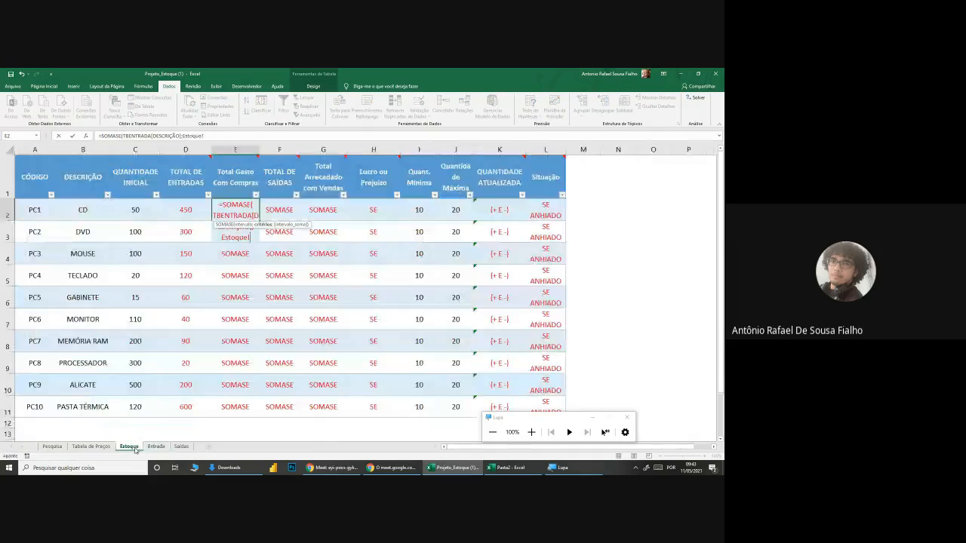
pyautogui.click(83, 210)
pyautogui.write(';')
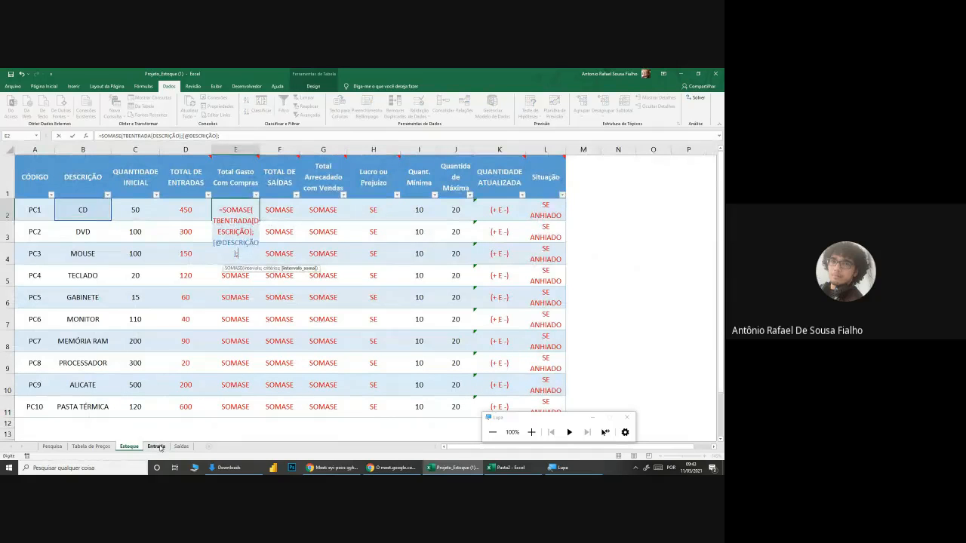
pyautogui.click(155, 447)
pyautogui.moveTo(429, 194); pyautogui.dragTo(430, 414)
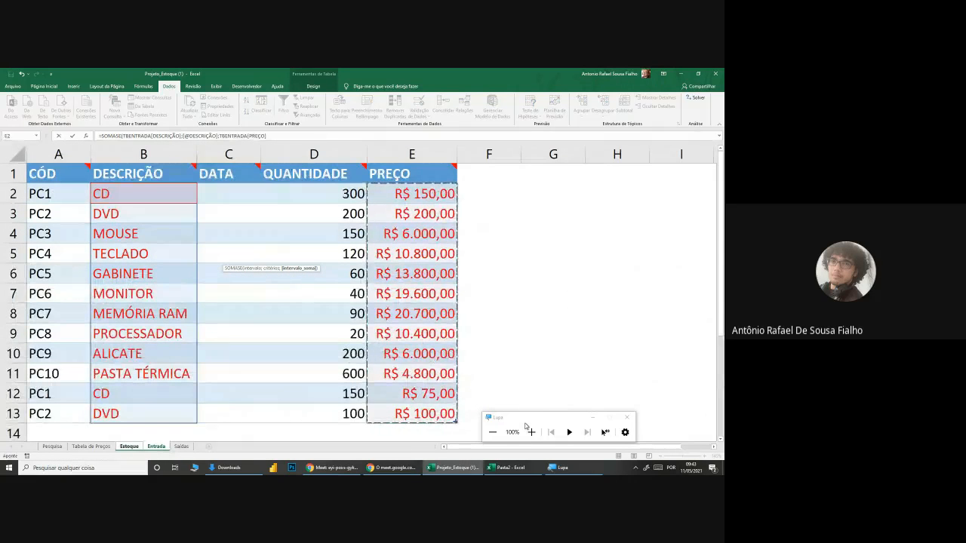
pyautogui.press('Return')
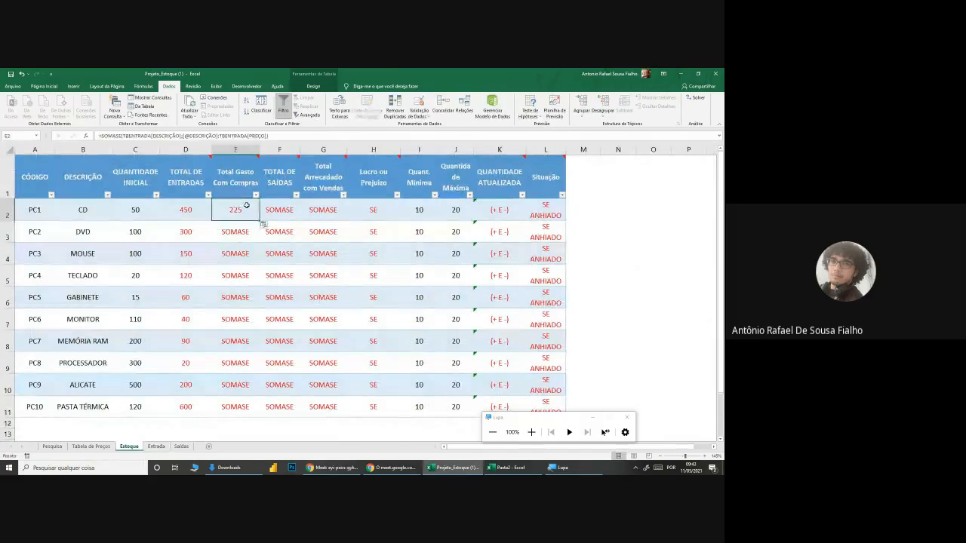
# Step: Review the SOMASE formula in cell E2 without changing it
pyautogui.doubleClick(253, 212)
pyautogui.press('Escape')
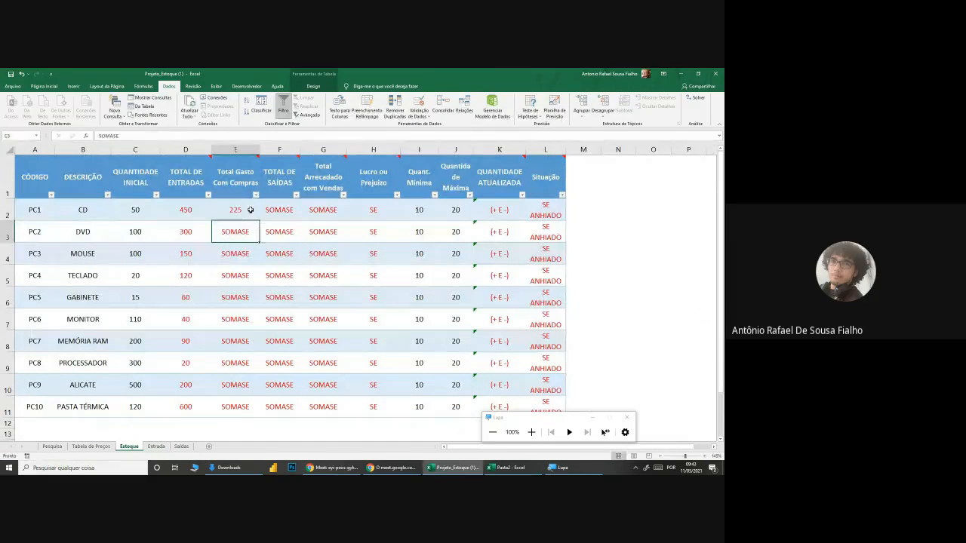
pyautogui.click(44, 86)
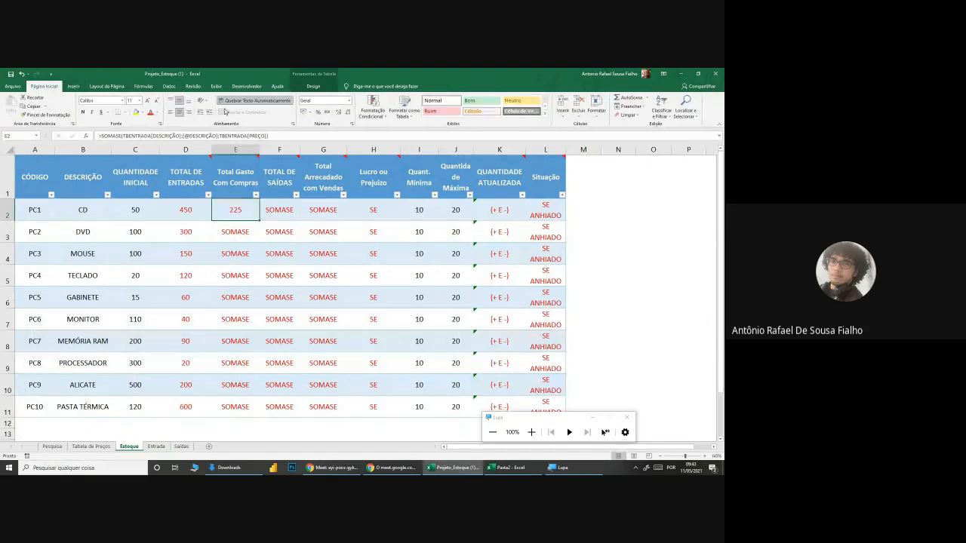
pyautogui.doubleClick(242, 209)
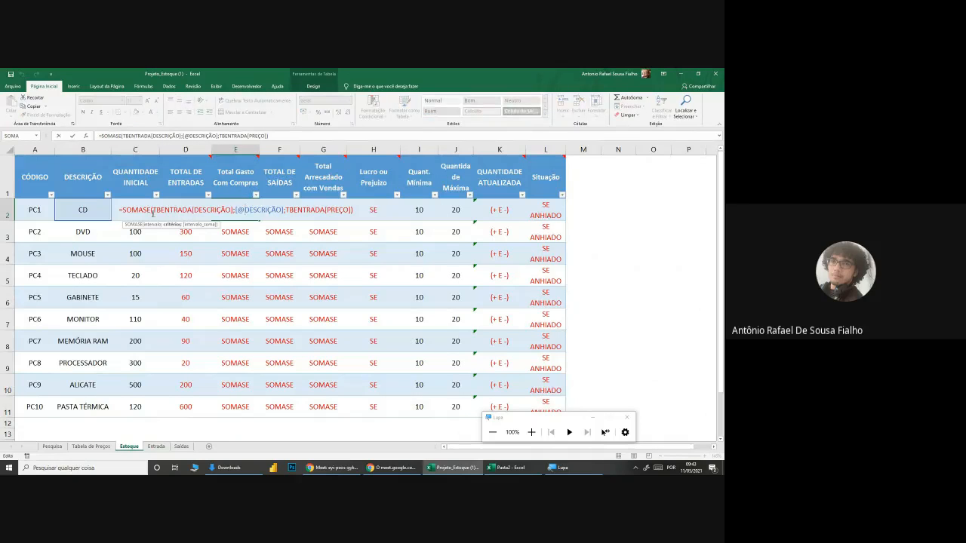
pyautogui.press('Escape')
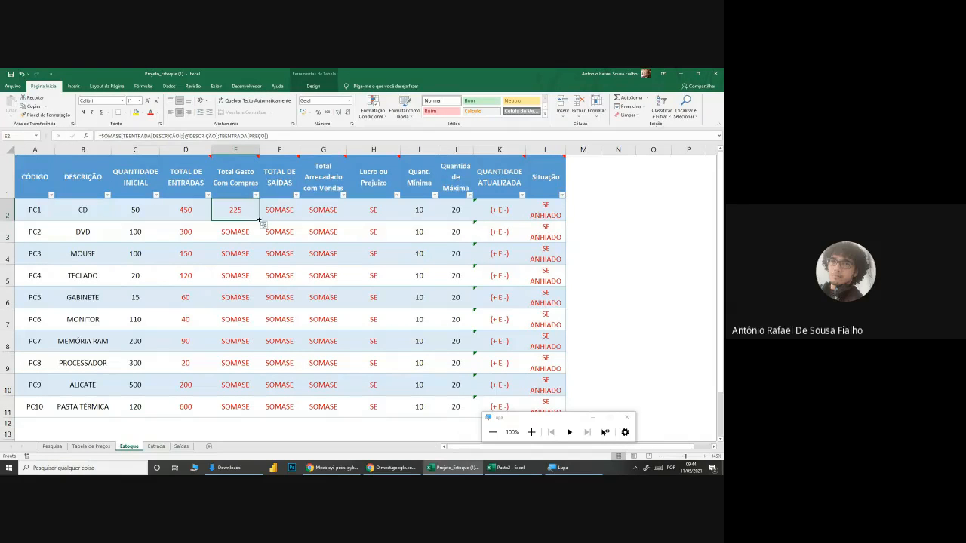
# Step: Copy the SOMASE formula from E2 down the Total Gasto Com Compras column to row 11 and check the filled cells
pyautogui.doubleClick(261, 220)
pyautogui.click(246, 254)
pyautogui.click(247, 305)
pyautogui.click(245, 360)
pyautogui.click(246, 226)
pyautogui.click(245, 216)
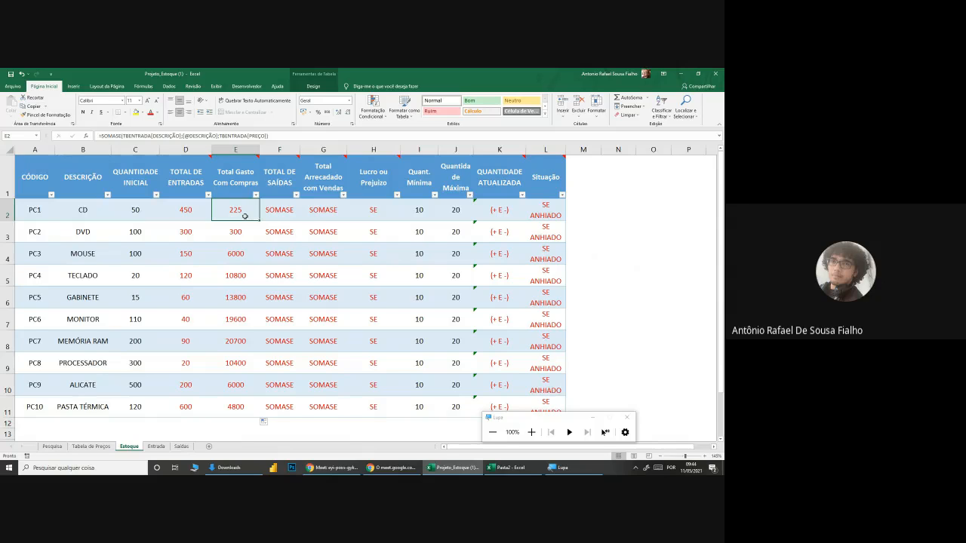
# Step: Format the Total Gasto Com Compras values in E2:E11 as R$ accounting currency and autofit column E's width
pyautogui.moveTo(244, 217); pyautogui.dragTo(240, 405)
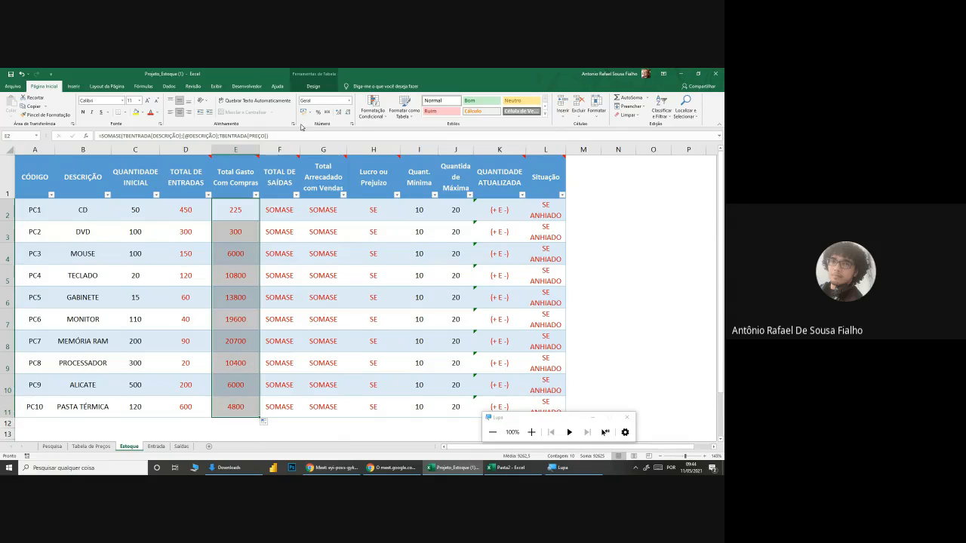
pyautogui.click(304, 111)
pyautogui.click(293, 226)
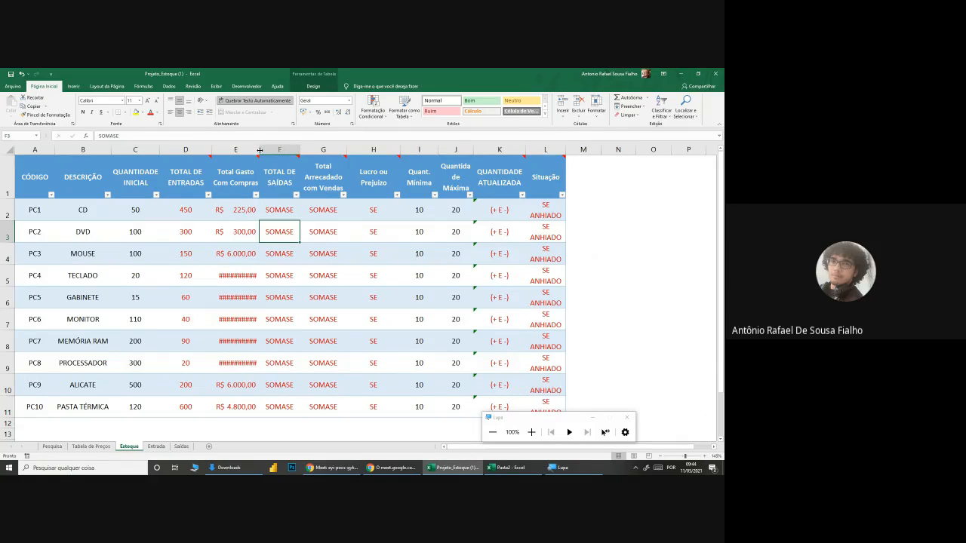
pyautogui.doubleClick(259, 151)
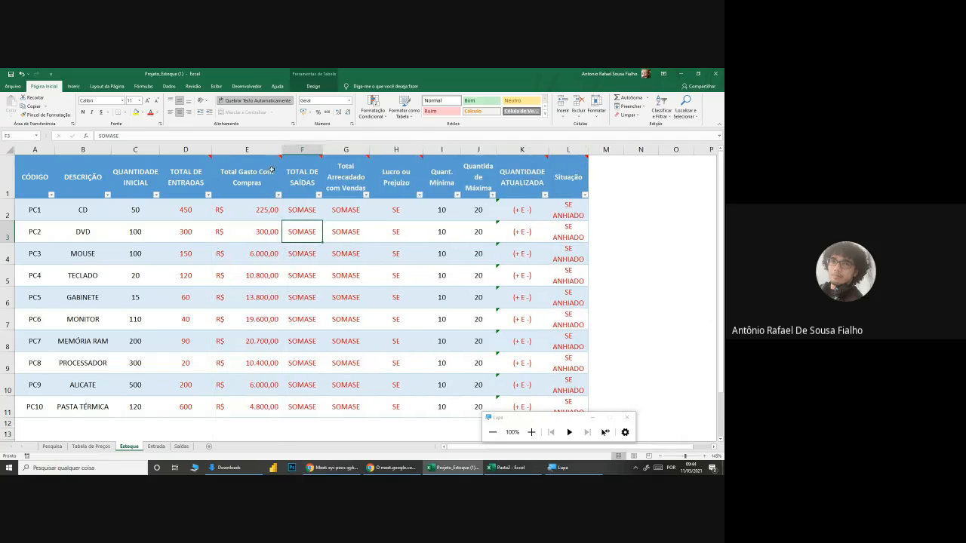
# Step: Read the Total Gasto Com Compras header comment and examine the Saídas sheet's quantities and prices for the sales totals
pyautogui.moveTo(271, 170)
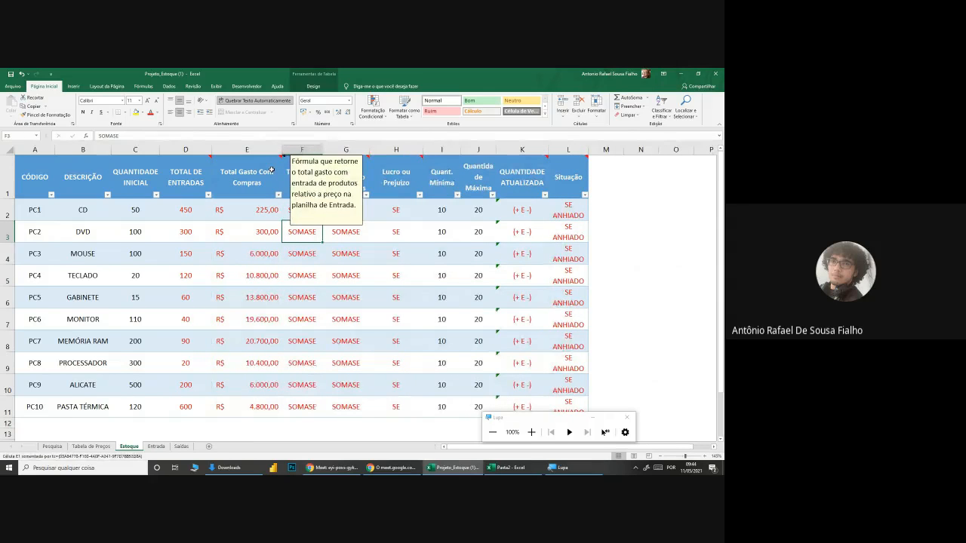
pyautogui.click(312, 212)
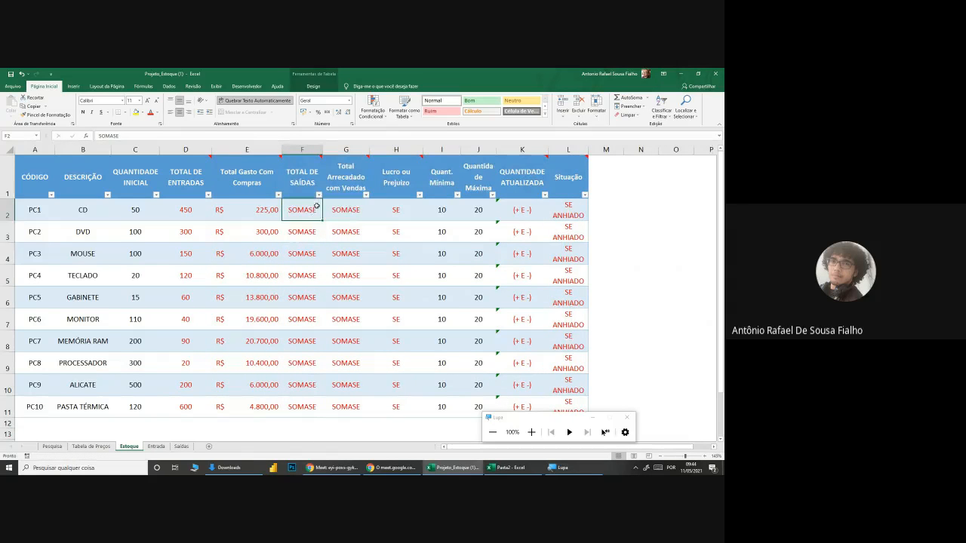
pyautogui.click(336, 209)
pyautogui.click(302, 211)
pyautogui.click(329, 213)
pyautogui.moveTo(181, 208); pyautogui.dragTo(249, 212)
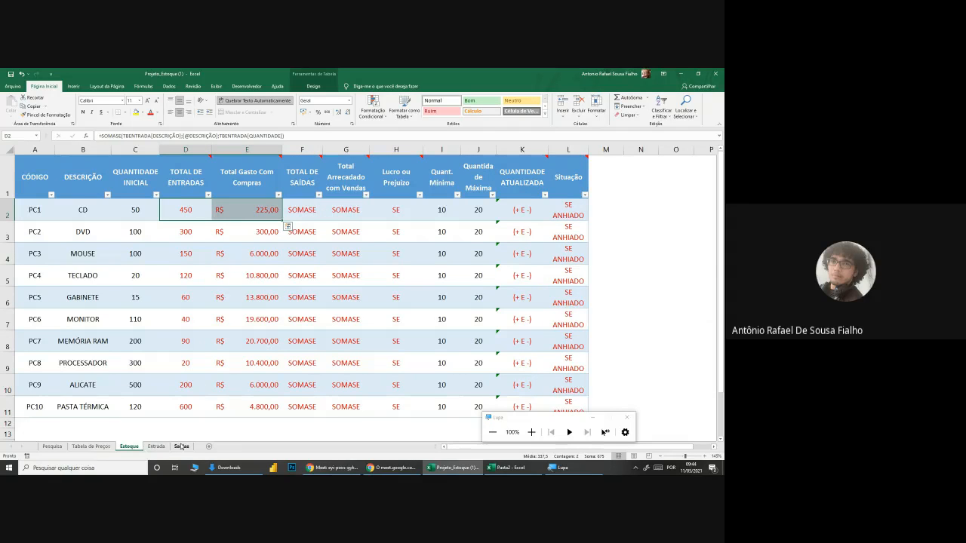
pyautogui.click(181, 446)
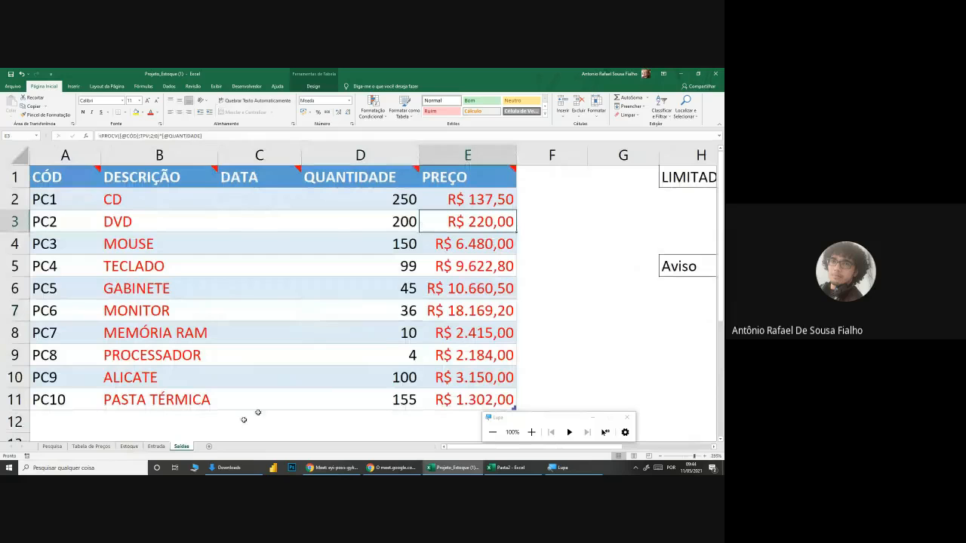
pyautogui.click(129, 446)
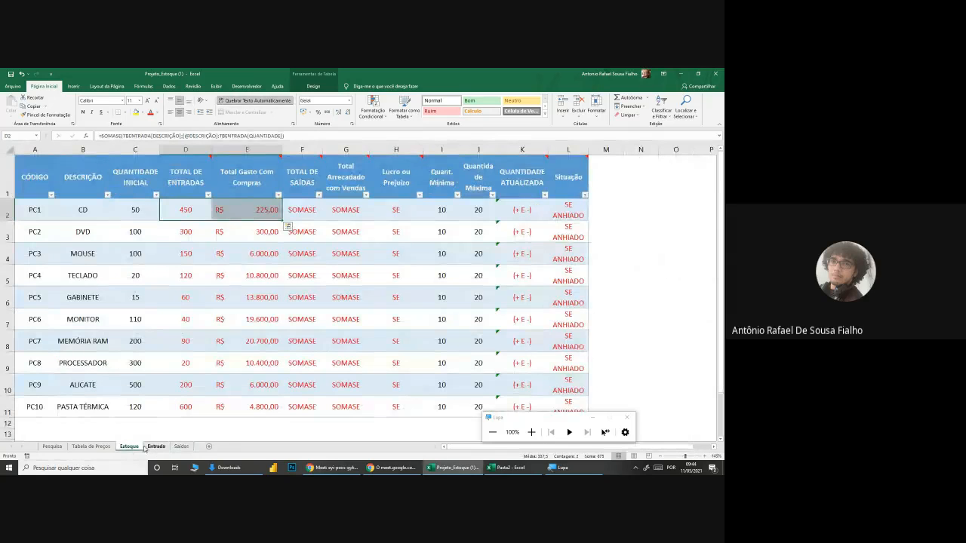
# Step: Start a SOMASE formula in Estoque's F2 with Saídas' DESCRIÇÃO column as the range and the row's DESCRIÇÃO as criterion
pyautogui.click(308, 218)
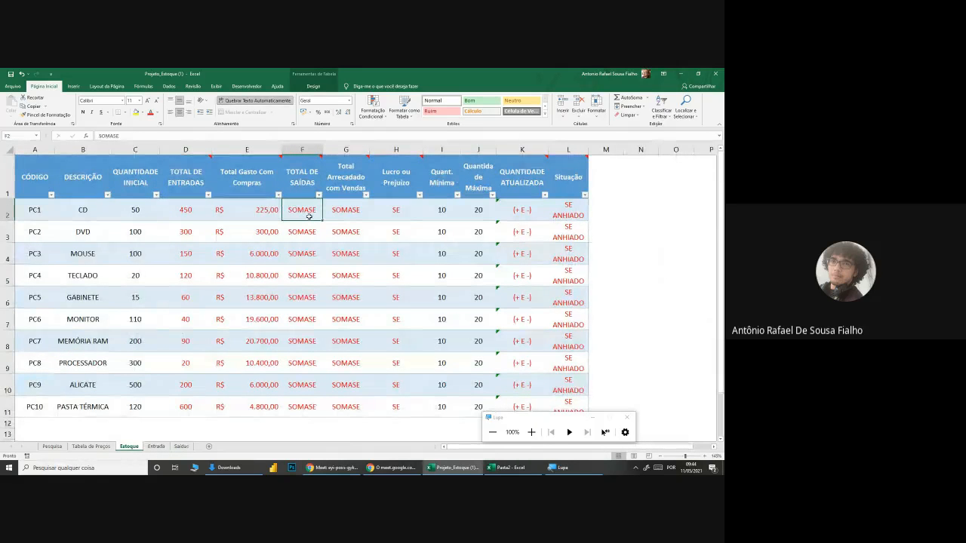
pyautogui.write('=SOMASE(')
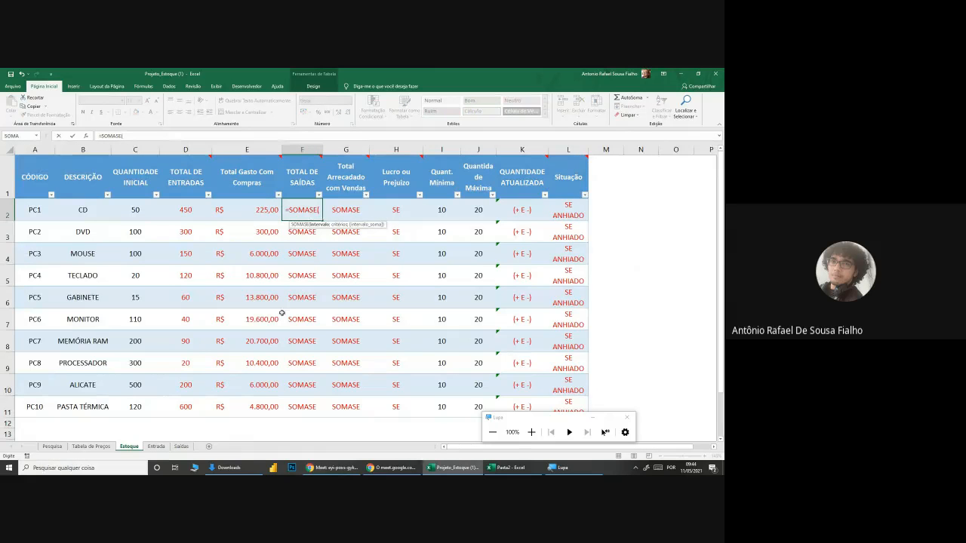
pyautogui.click(181, 446)
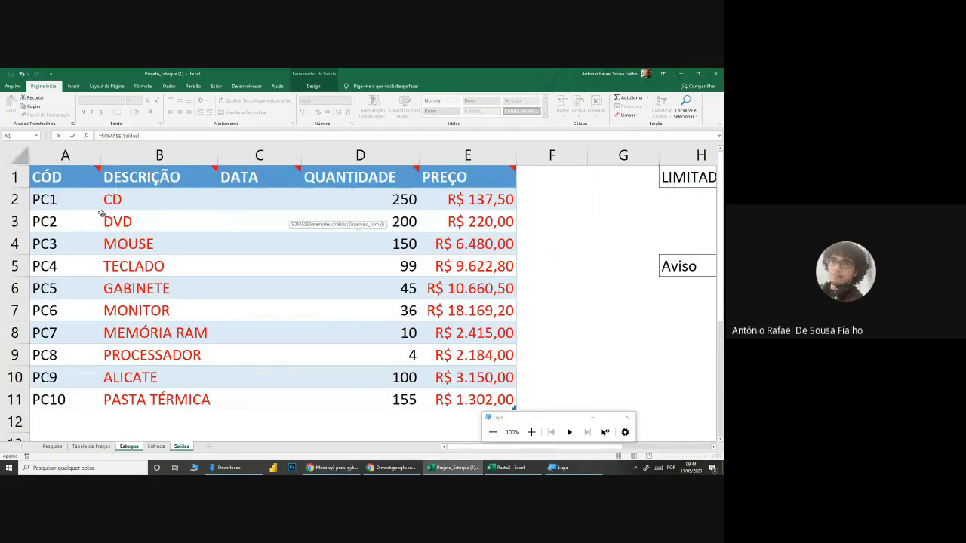
pyautogui.moveTo(104, 199); pyautogui.dragTo(153, 400)
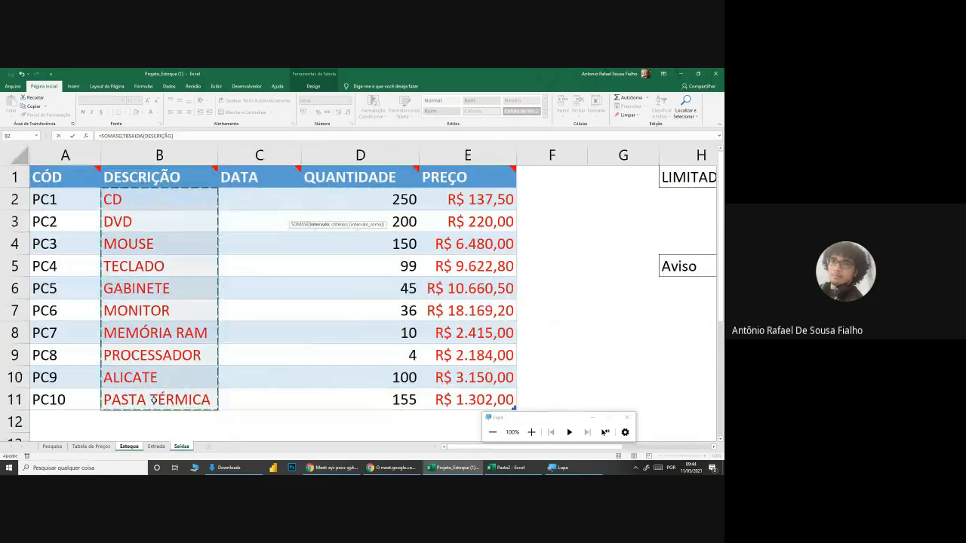
pyautogui.write(';')
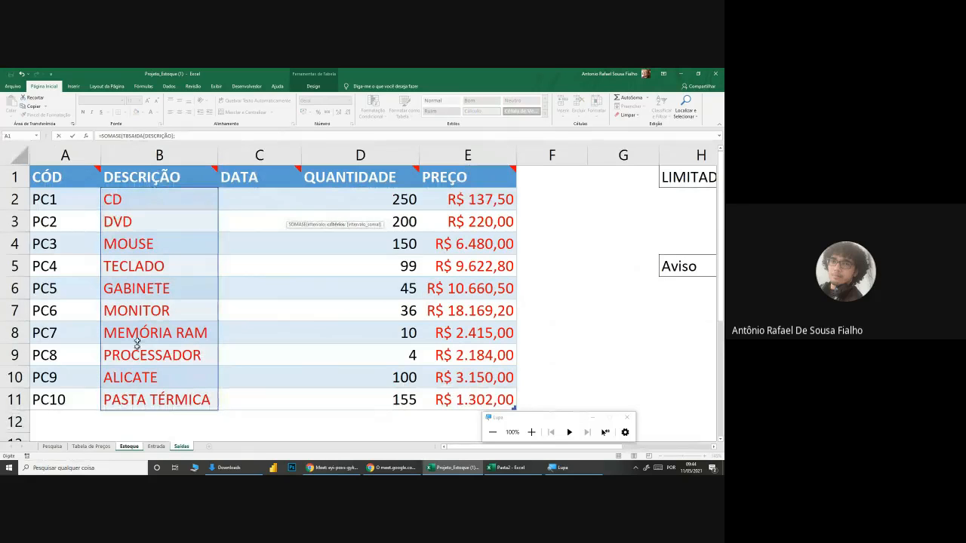
pyautogui.click(129, 447)
pyautogui.click(83, 210)
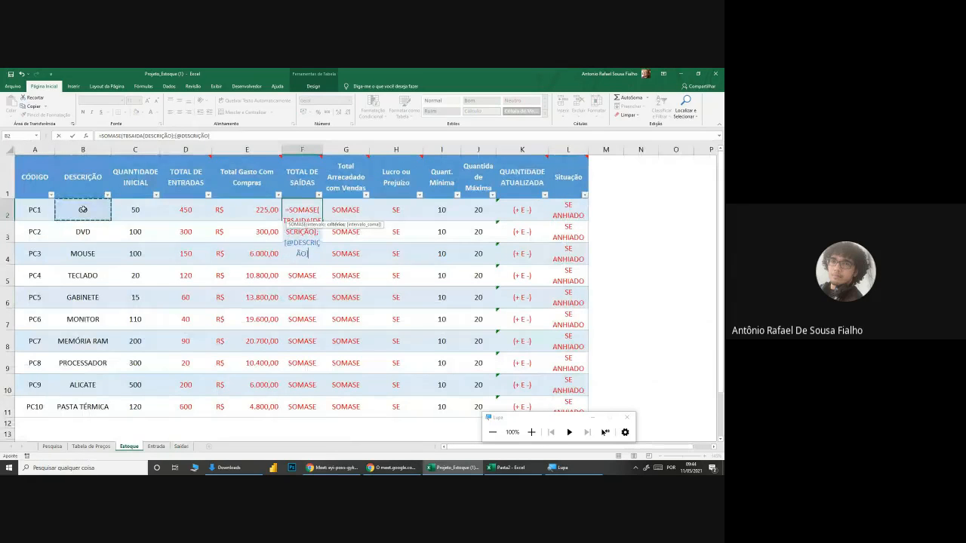
pyautogui.write(';')
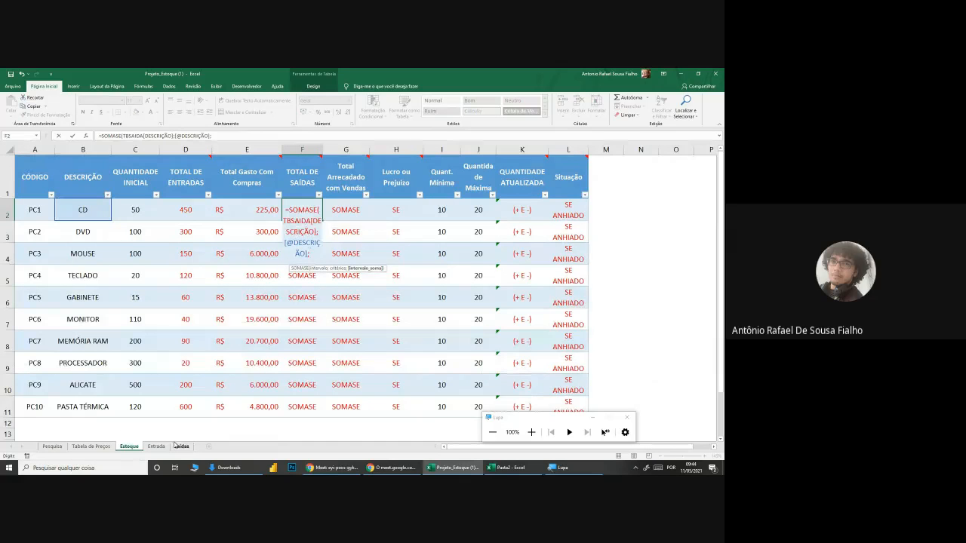
# Step: Complete the F2 formula with Saídas' QUANTIDADE column as the sum range
pyautogui.click(182, 446)
pyautogui.click(400, 199)
pyautogui.moveTo(398, 214); pyautogui.dragTo(399, 399)
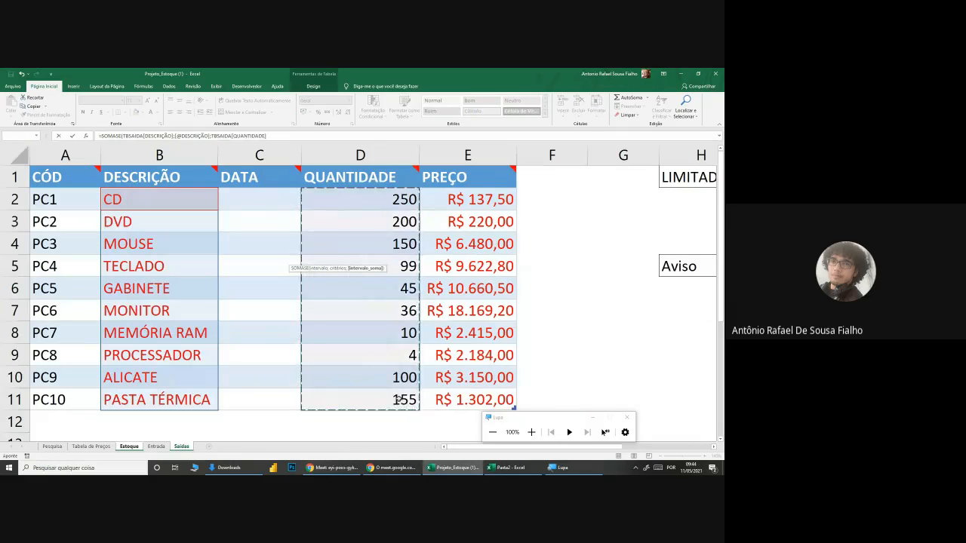
pyautogui.click(307, 134)
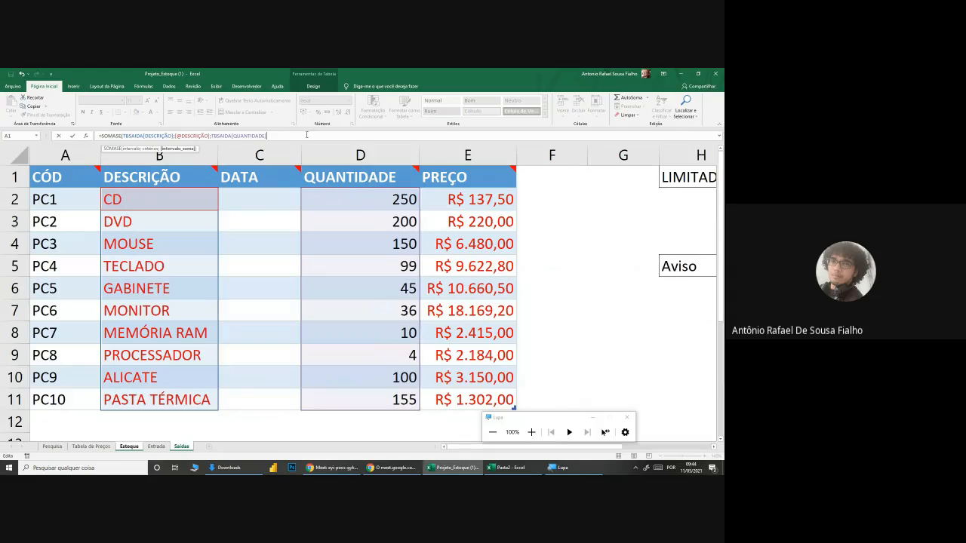
pyautogui.write(')')
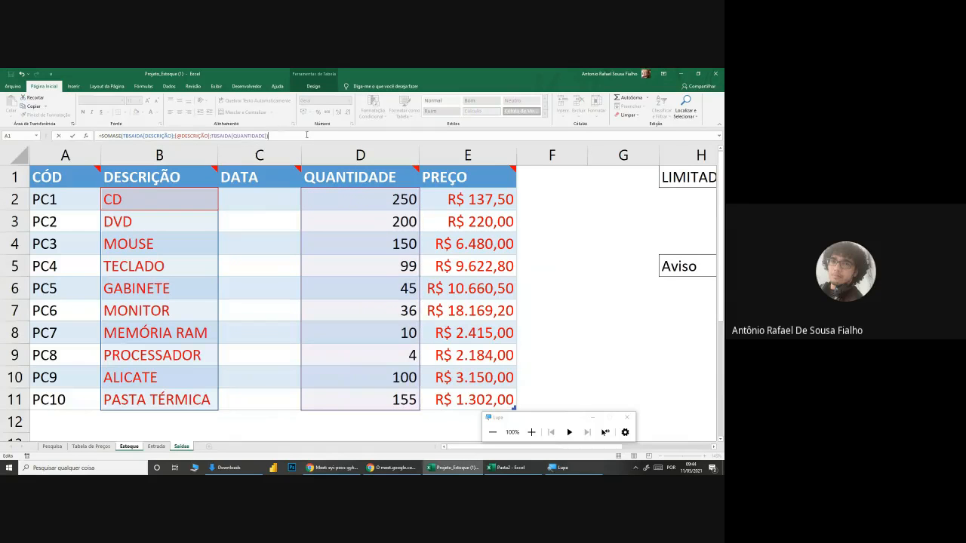
pyautogui.press('Return')
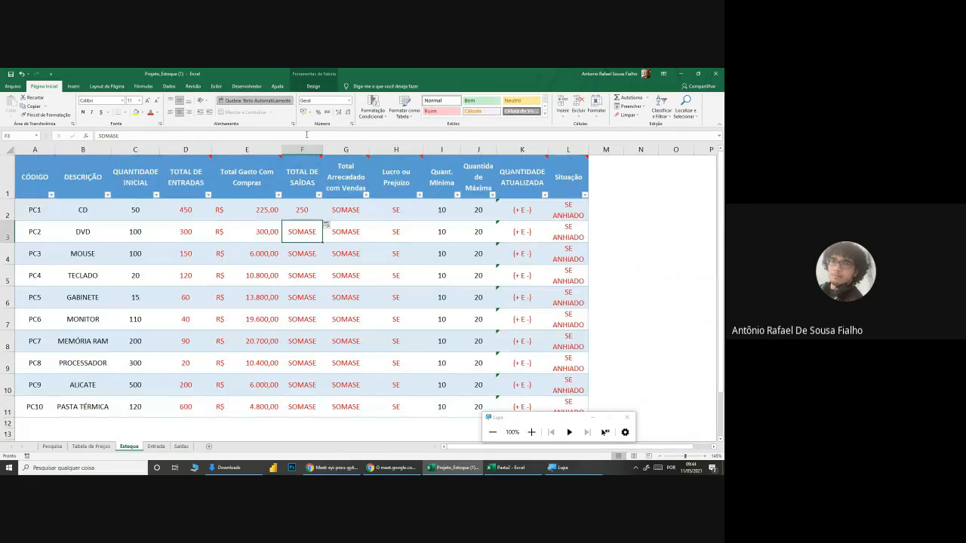
# Step: Copy the SOMASE formula from F2 down the TOTAL DE SAÍDAS column to row 11 and widen column F slightly
pyautogui.click(302, 210)
pyautogui.moveTo(322, 221); pyautogui.dragTo(323, 419)
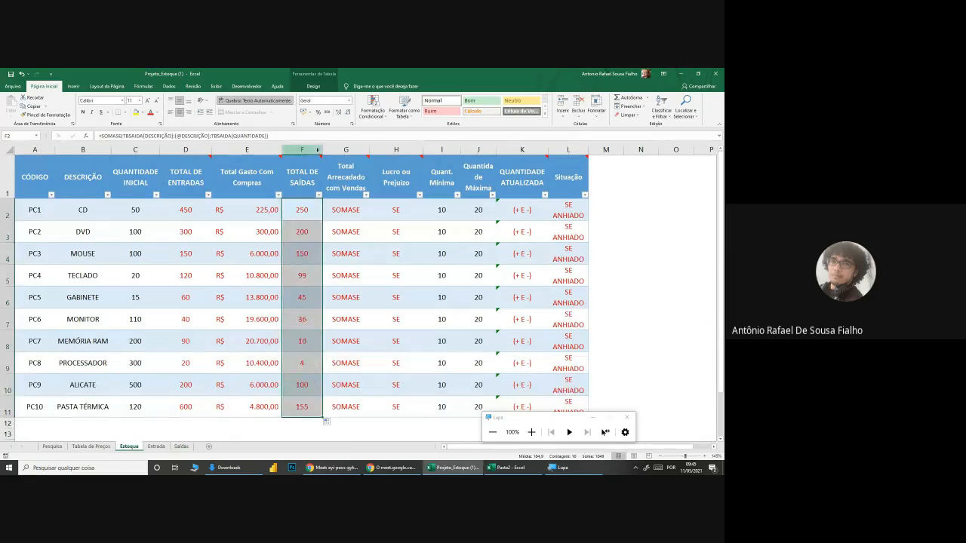
pyautogui.moveTo(321, 148); pyautogui.dragTo(335, 147)
# Step: Compare the TOTAL DE ENTRADAS and TOTAL DE SAÍDAS columns and their formulas
pyautogui.click(186, 216)
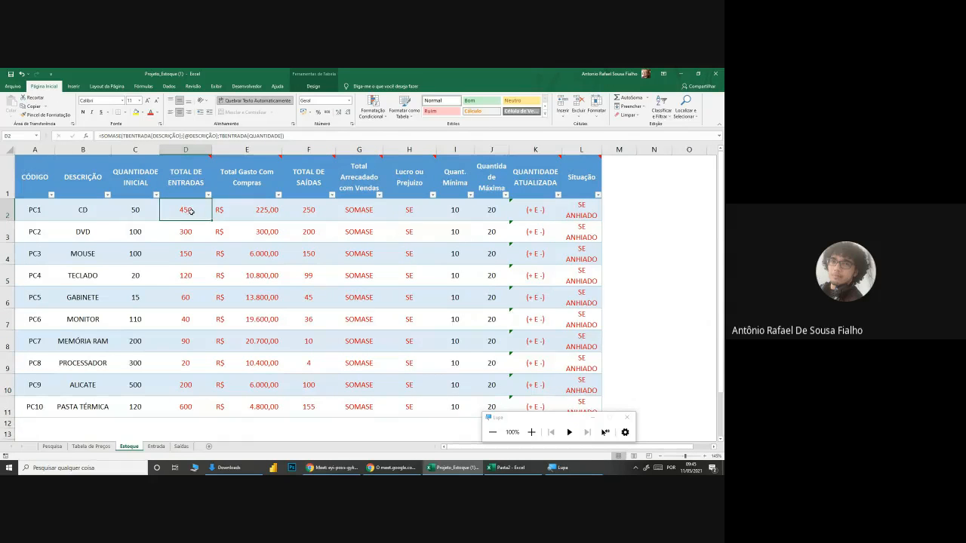
pyautogui.click(320, 210)
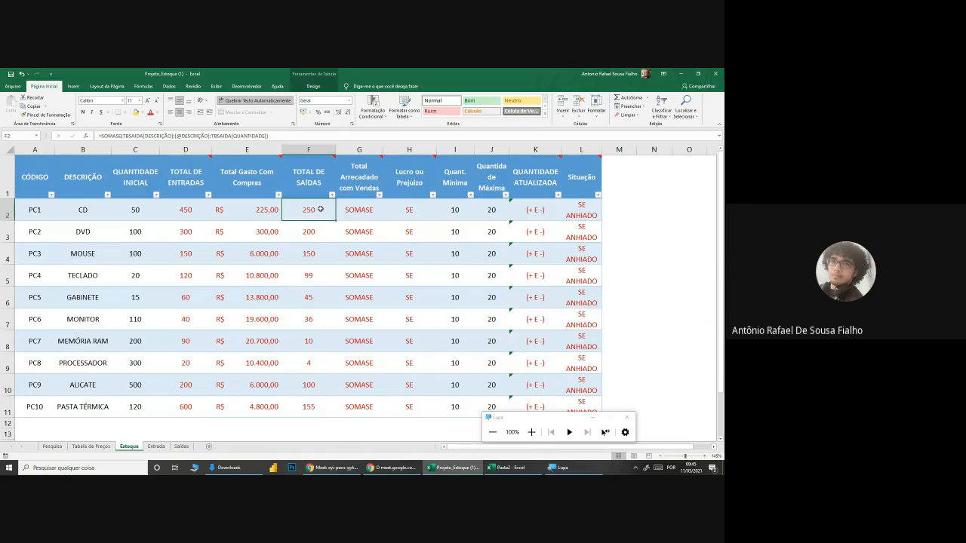
pyautogui.moveTo(320, 209); pyautogui.dragTo(313, 414)
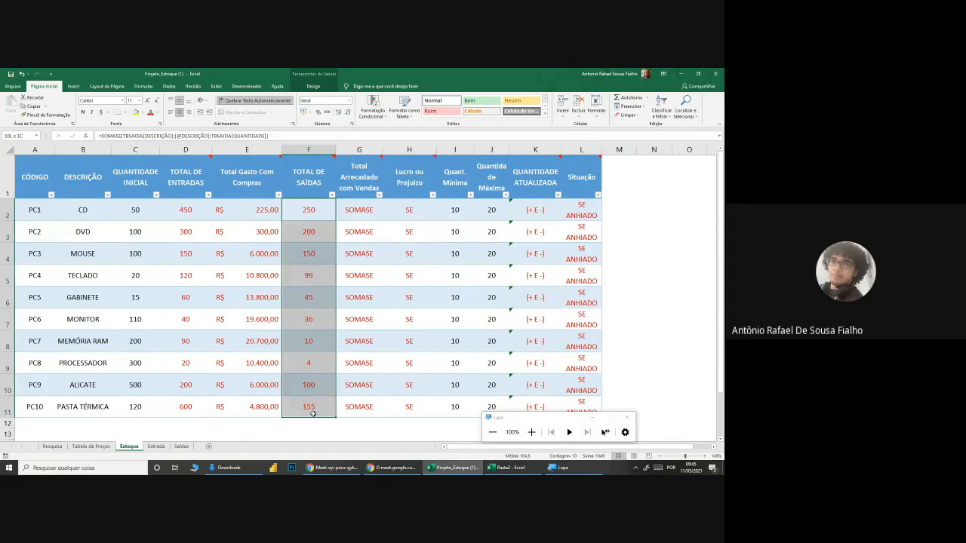
pyautogui.moveTo(187, 214); pyautogui.dragTo(186, 397)
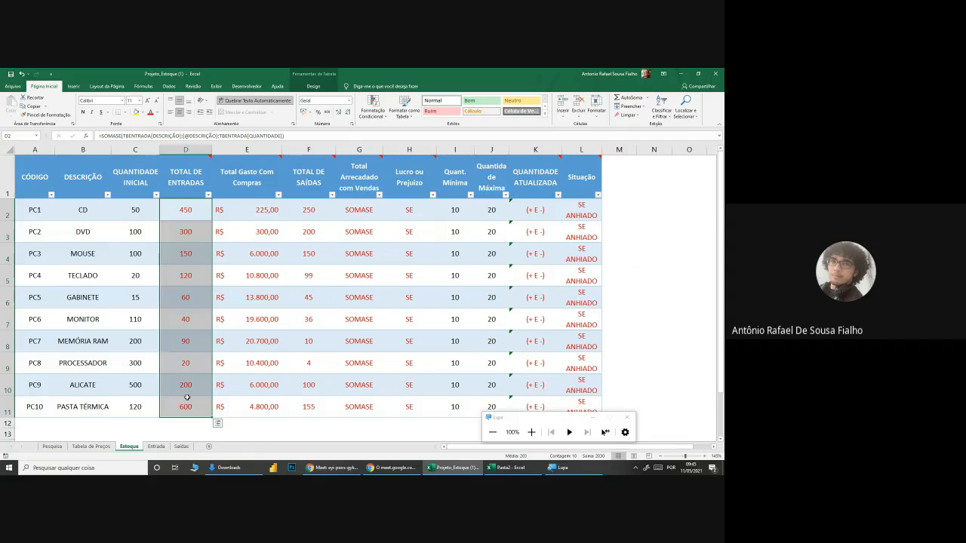
# Step: Start a SOMASE formula in Estoque's G2 with Saídas' DESCRIÇÃO column as the range and the row's DESCRIÇÃO as criterion
pyautogui.click(358, 208)
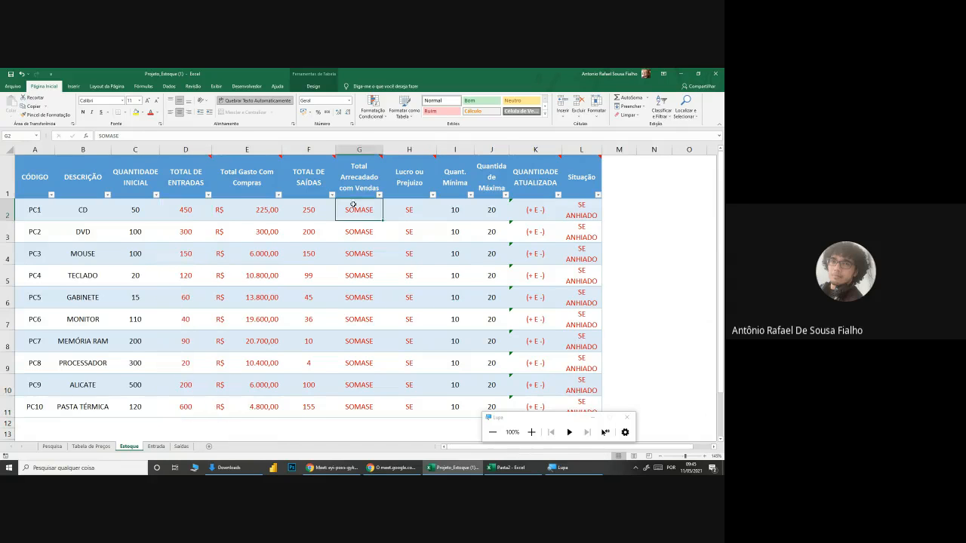
pyautogui.write('=somase')
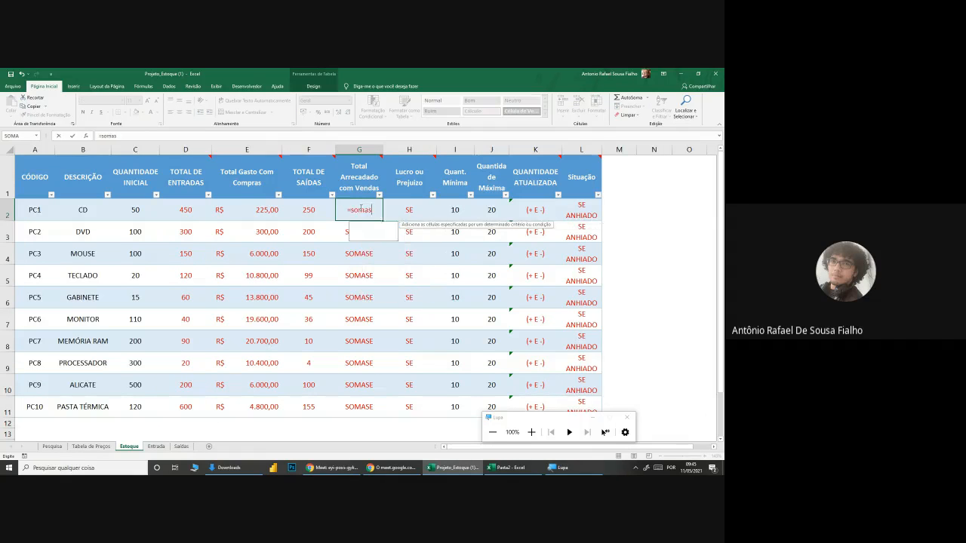
pyautogui.press('Tab')
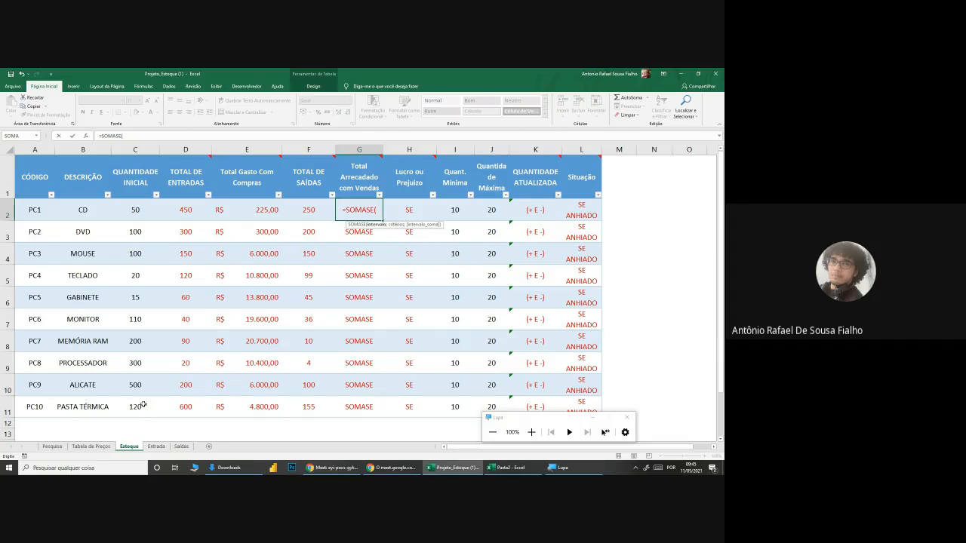
pyautogui.click(179, 446)
pyautogui.moveTo(109, 199); pyautogui.dragTo(139, 397)
pyautogui.write(';')
pyautogui.click(128, 446)
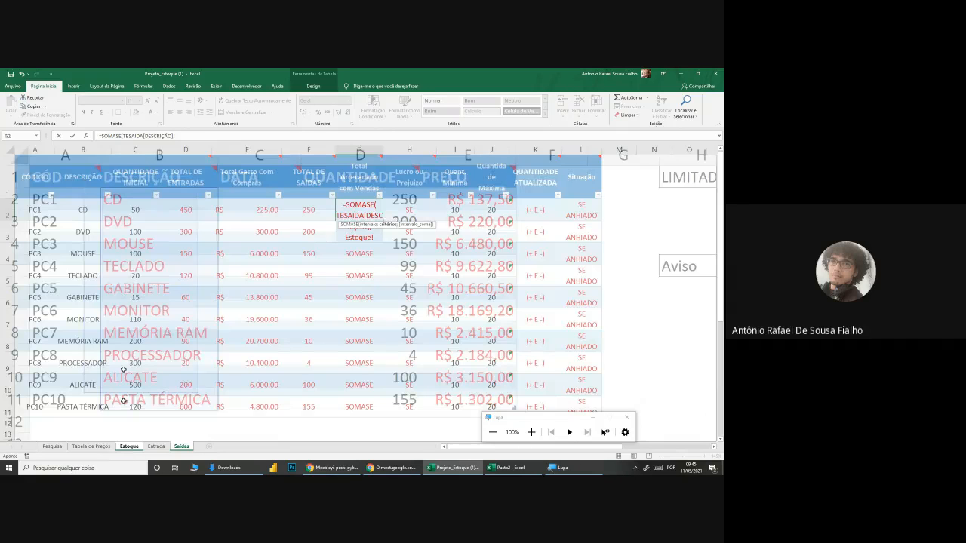
pyautogui.click(97, 209)
# Step: Complete the G2 formula with Saídas' PREÇO column as the sum range and copy it down Total Arrecadado com Vendas to row 11
pyautogui.write(';')
pyautogui.click(181, 446)
pyautogui.moveTo(455, 204); pyautogui.dragTo(479, 400)
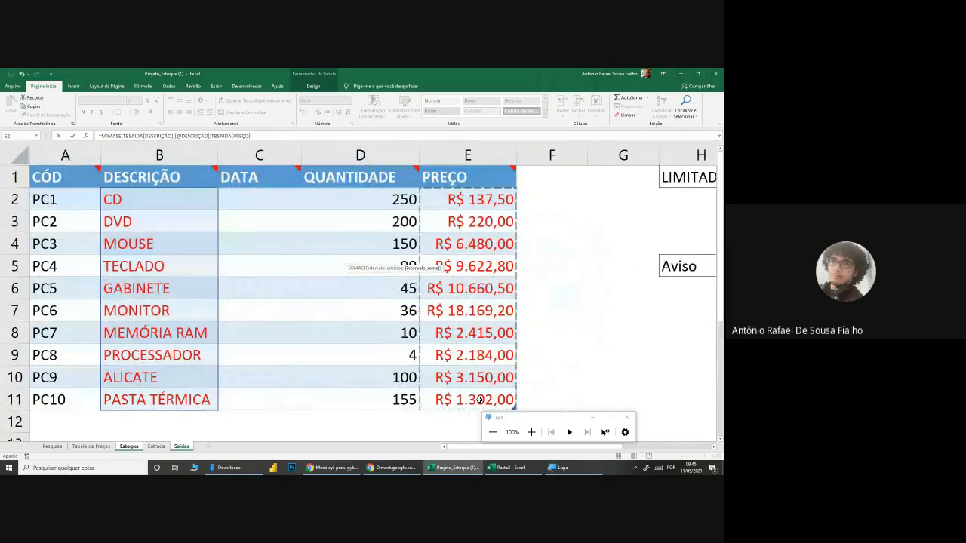
pyautogui.press('Return')
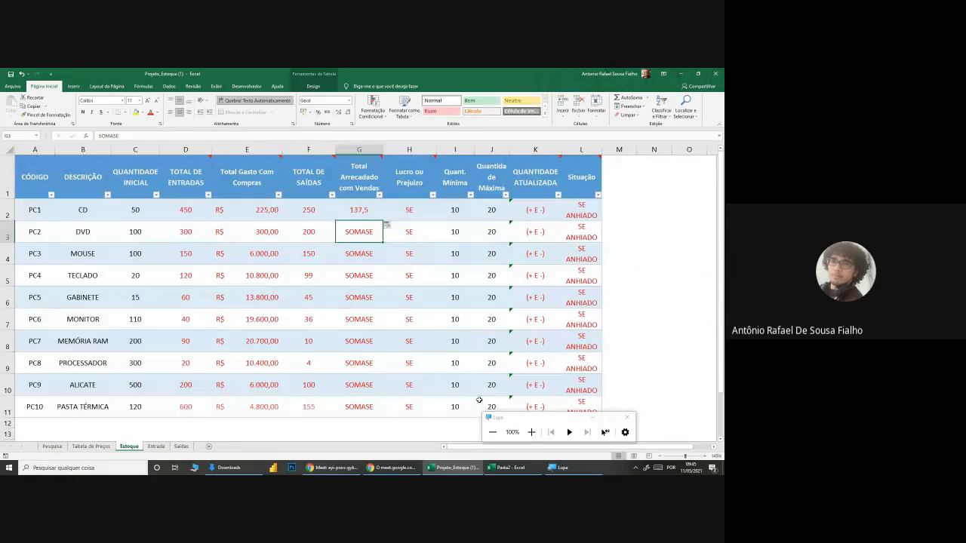
pyautogui.click(377, 213)
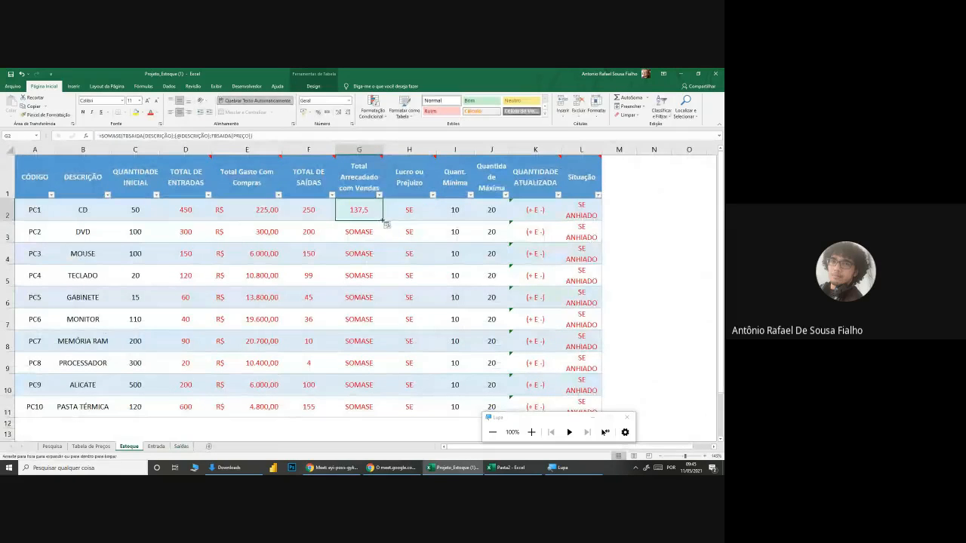
pyautogui.doubleClick(383, 221)
# Step: Apply the accounting currency format to the Total Arrecadado com Vendas values and widen column G
pyautogui.click(303, 112)
pyautogui.click(409, 272)
pyautogui.moveTo(383, 148); pyautogui.dragTo(427, 149)
# Step: Switch to the Google Meet window to check the chat, and return to the Projeto_Estoque workbook
pyautogui.click(340, 467)
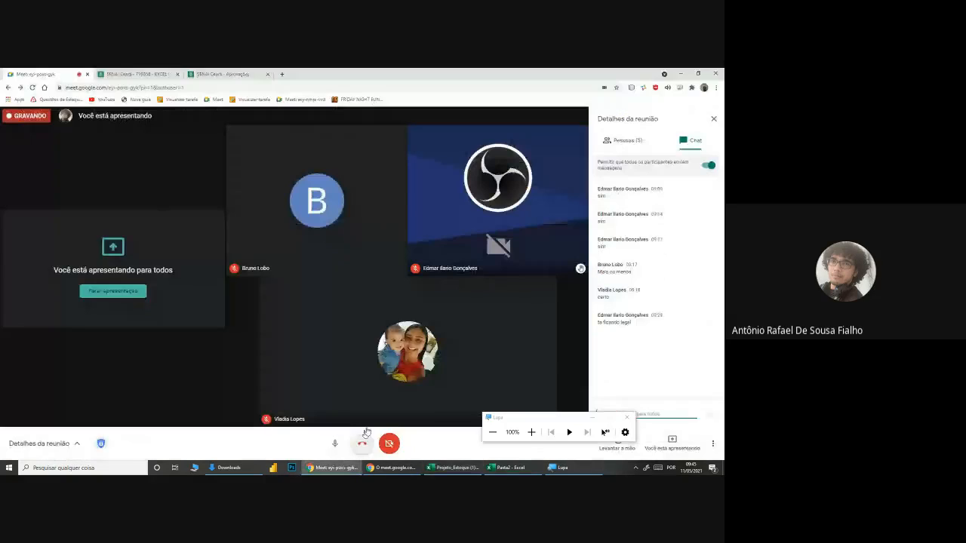
pyautogui.click(592, 417)
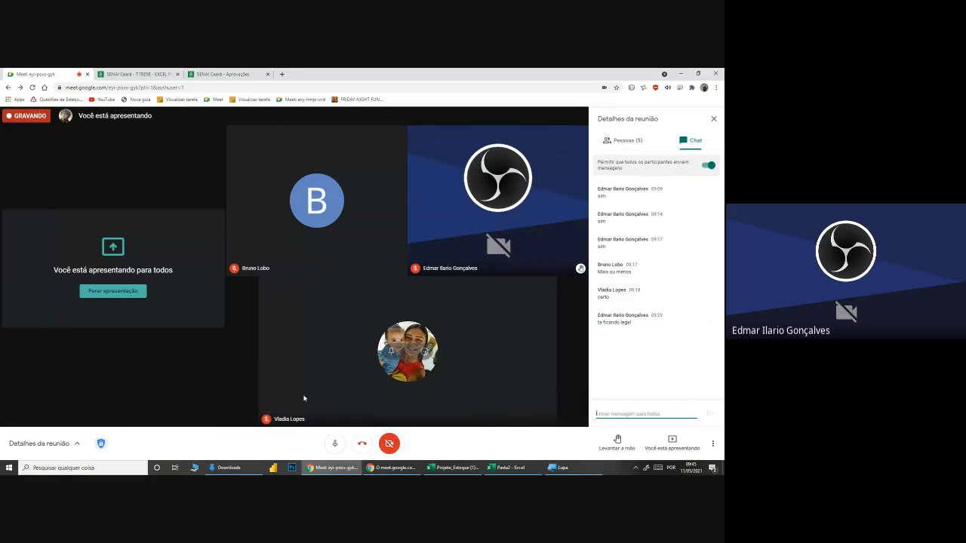
pyautogui.click(453, 468)
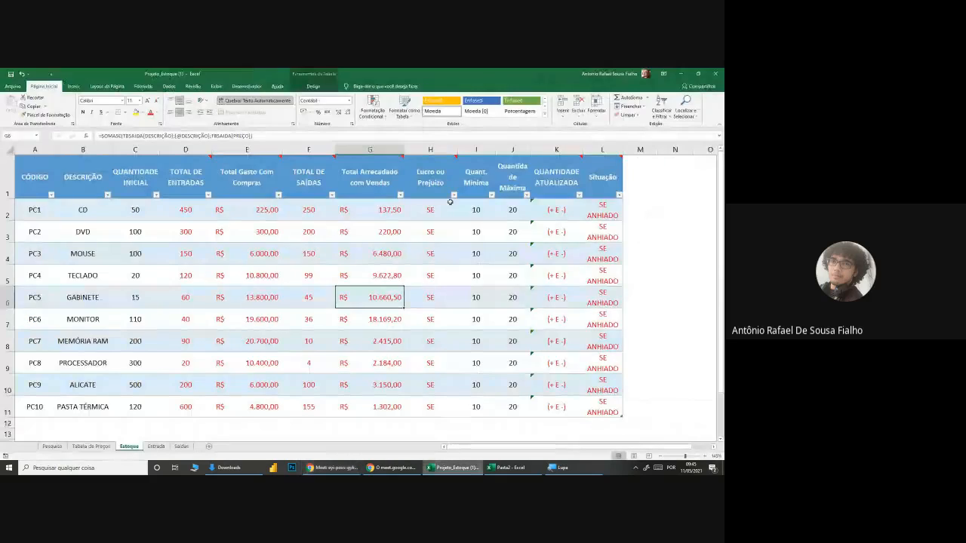
# Step: Read the note on the Lucro ou Prejuízo header and examine the Total Gasto Com Compras and Total Arrecadado com Vendas columns
pyautogui.moveTo(442, 180)
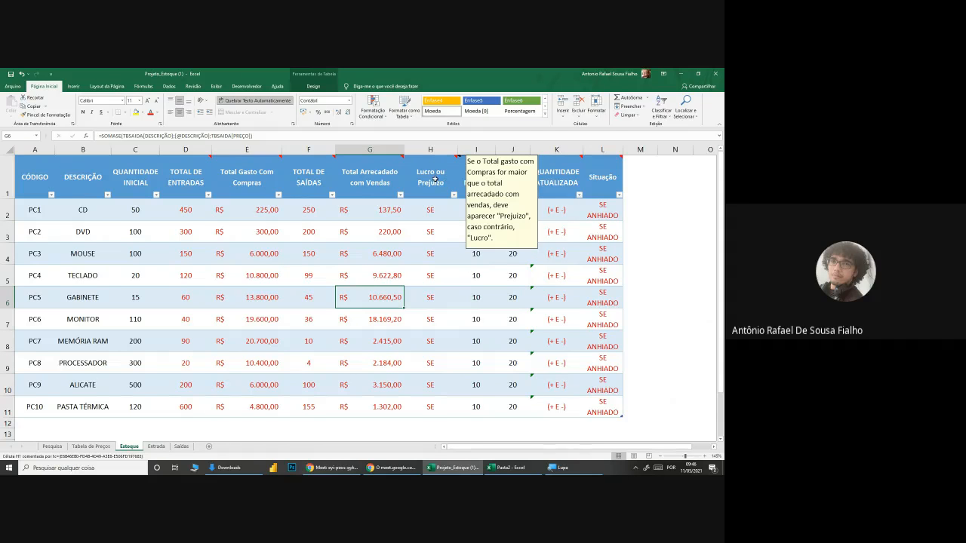
pyautogui.click(249, 149)
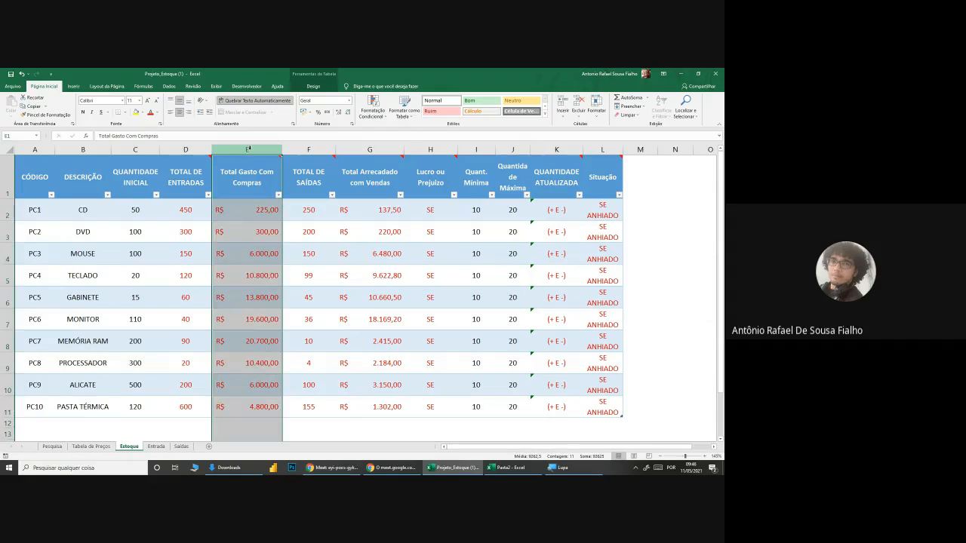
pyautogui.click(367, 149)
pyautogui.click(430, 211)
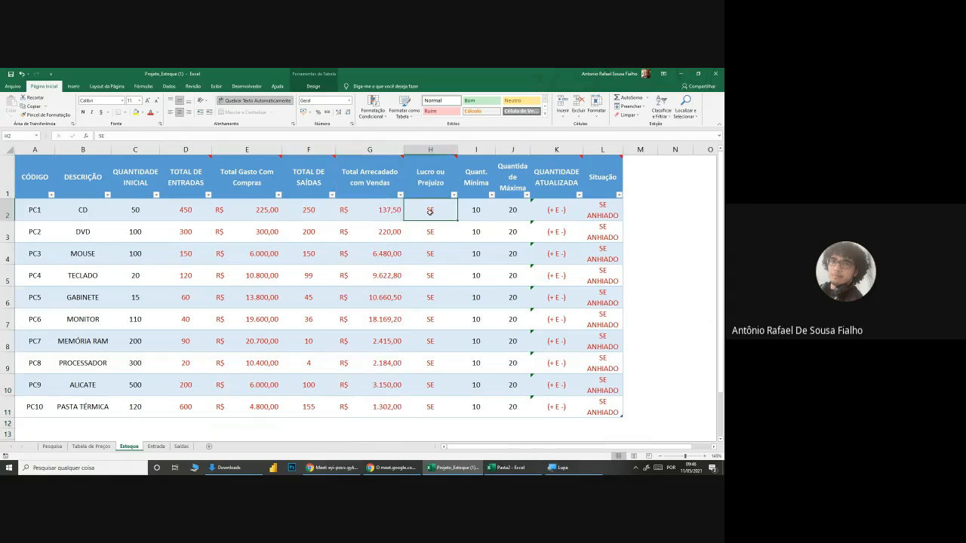
pyautogui.write('=SE(')
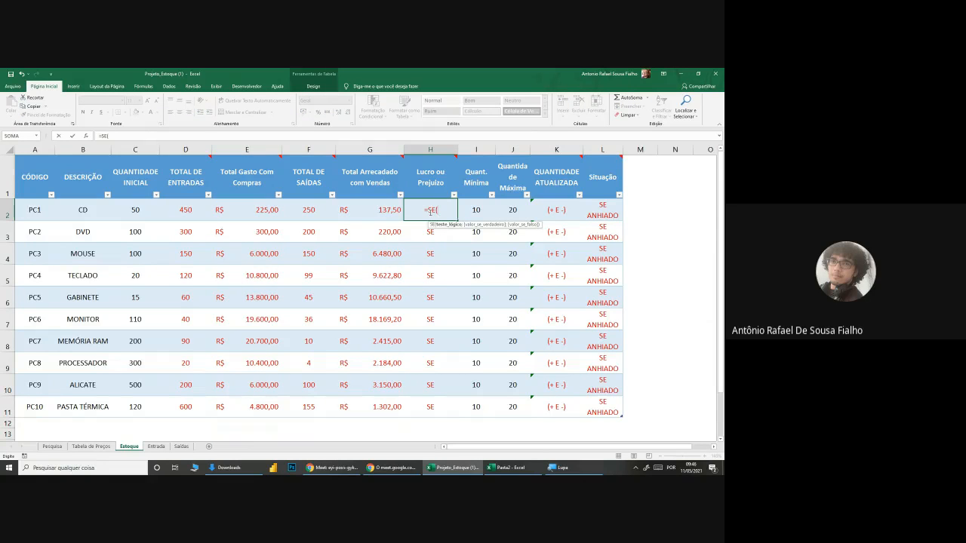
pyautogui.click(264, 216)
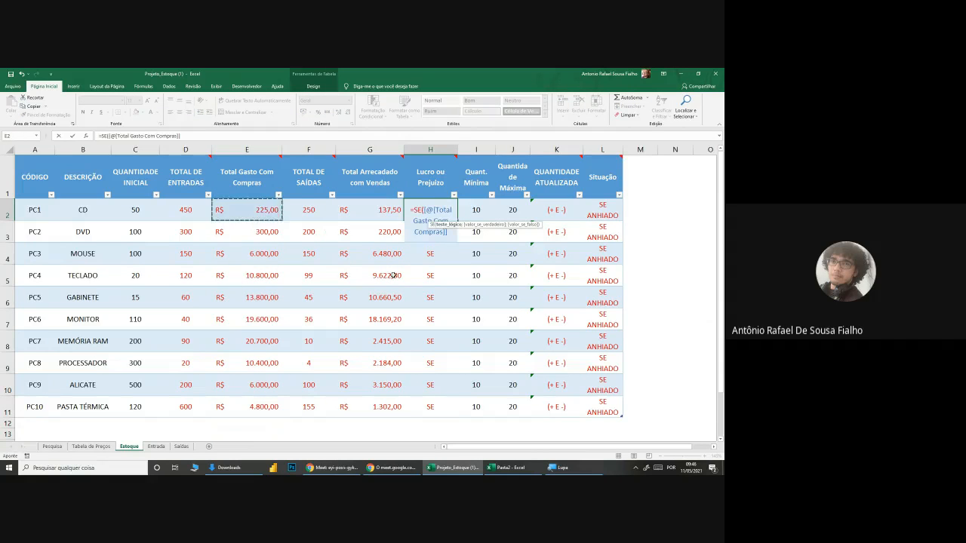
pyautogui.press('Escape')
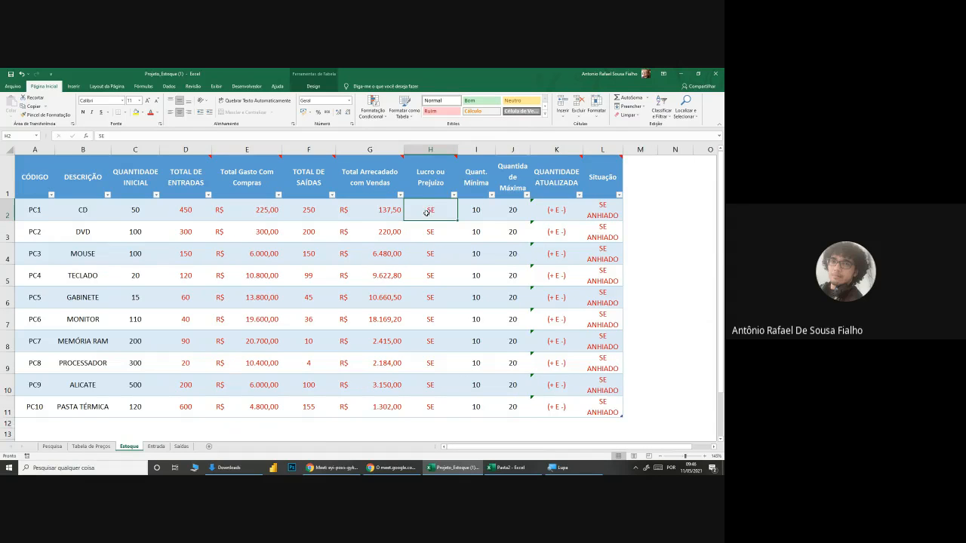
# Step: Remove H2's centre alignment and start a SE formula there testing whether Total Gasto Com Compras is greater than Total Arrecadado com Vendas
pyautogui.click(180, 113)
pyautogui.write('=SE(')
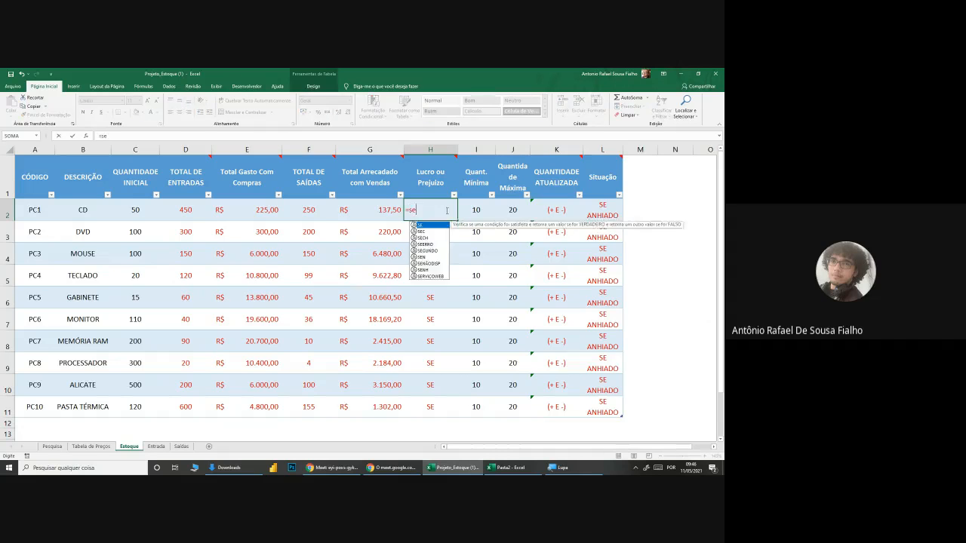
pyautogui.click(243, 211)
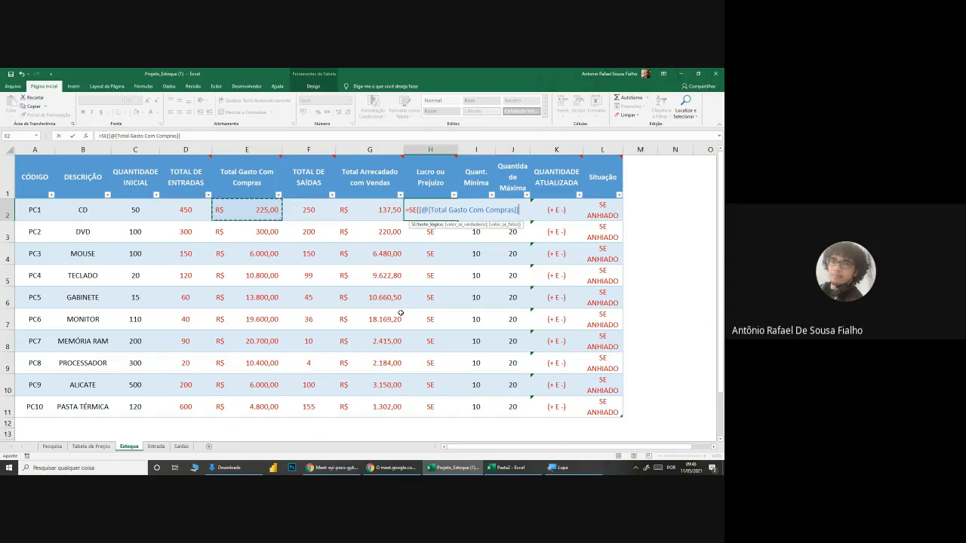
pyautogui.write('>')
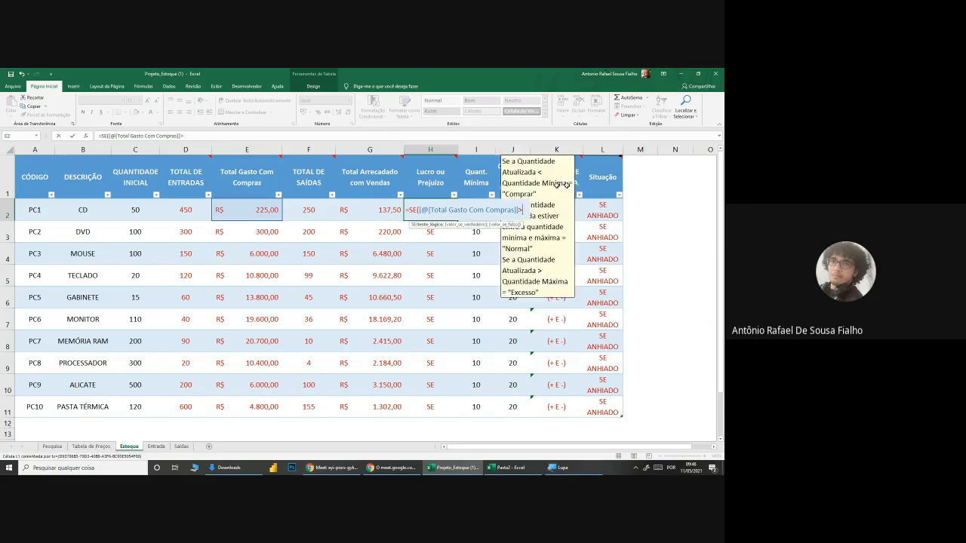
pyautogui.click(385, 210)
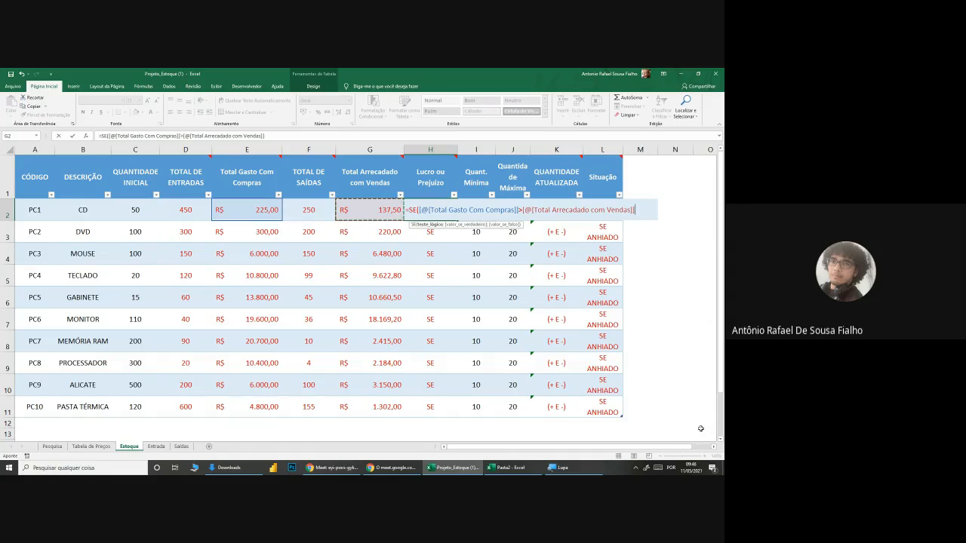
# Step: Complete the H2 formula with "Prejuízo" if true and "Lucro" if false, and copy it down the Lucro ou Prejuízo column to row 11
pyautogui.write(';')
pyautogui.click(714, 448)
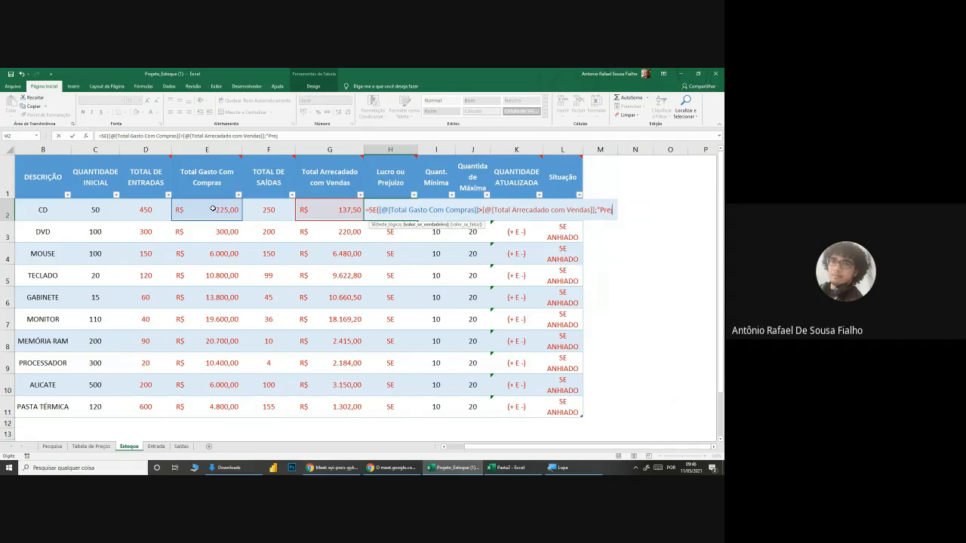
pyautogui.write('izo')
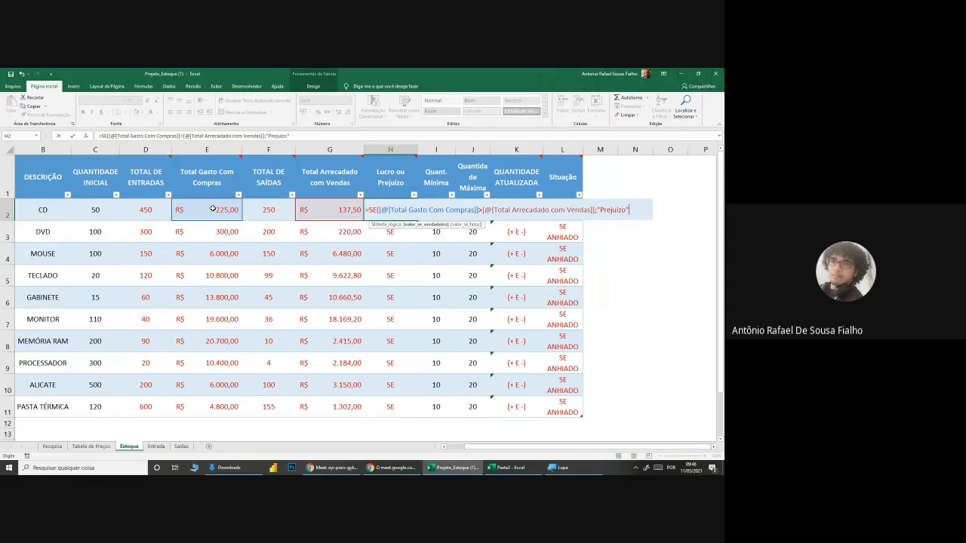
pyautogui.write('";')
pyautogui.write('"Lucrio"')
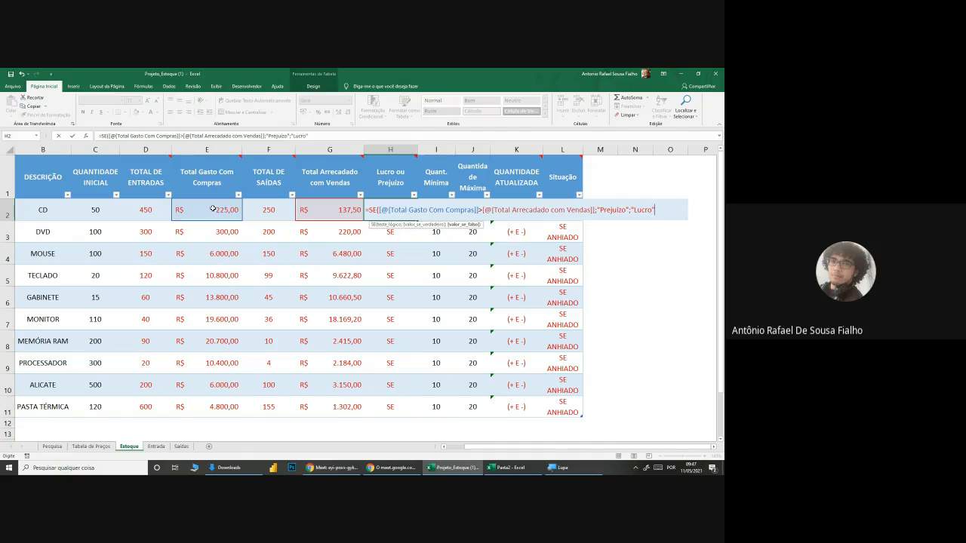
pyautogui.write(')')
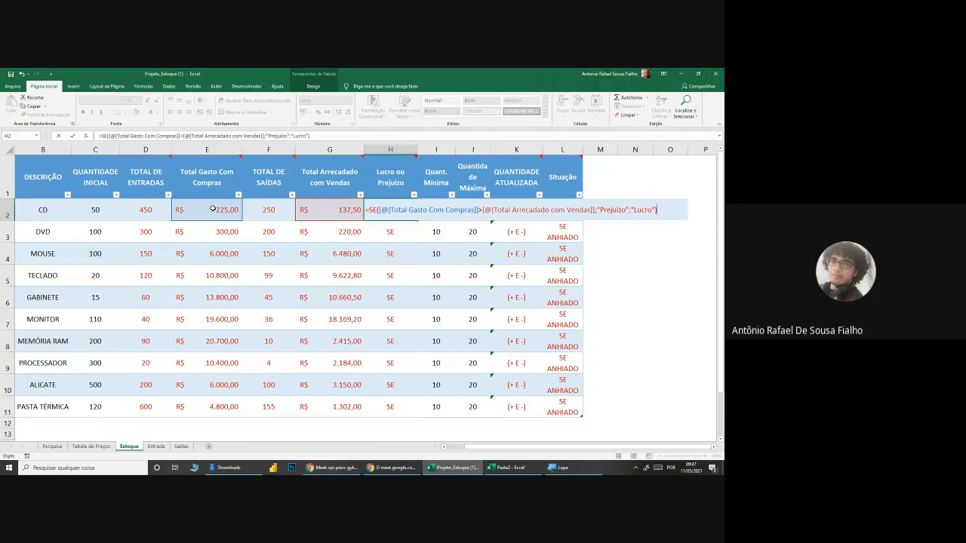
pyautogui.press('Return')
pyautogui.click(401, 211)
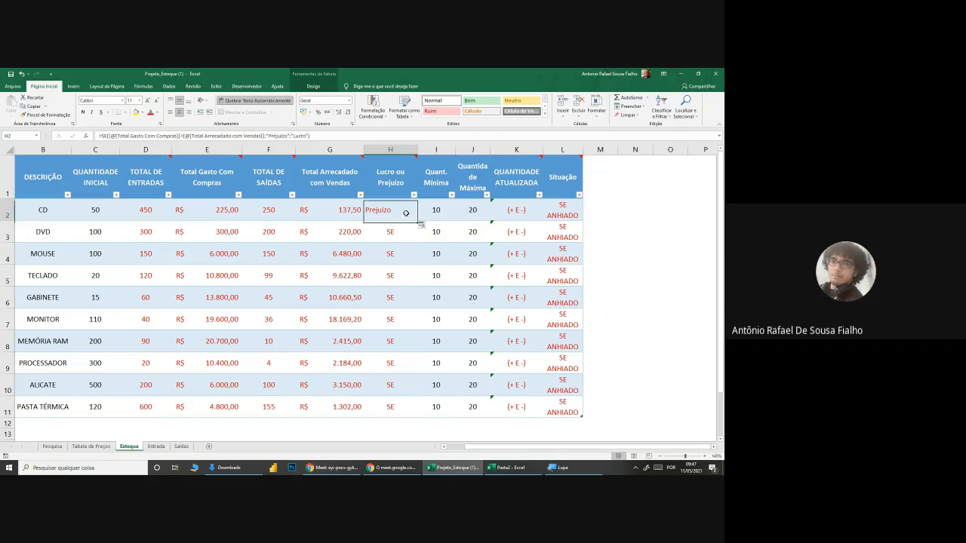
pyautogui.doubleClick(415, 220)
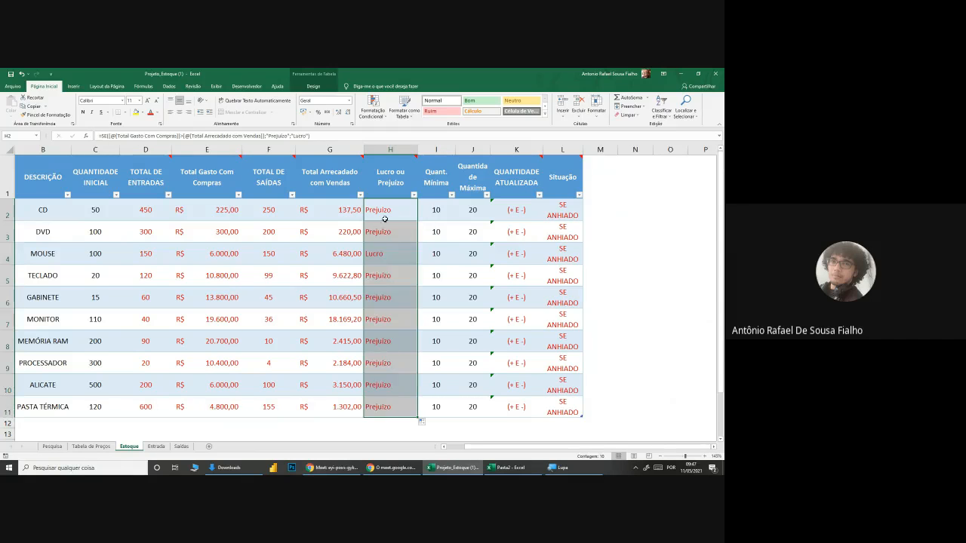
# Step: Examine the Lucro ou Prejuízo results in the first product rows and the related quantities and prices on the Saídas sheet
pyautogui.click(391, 254)
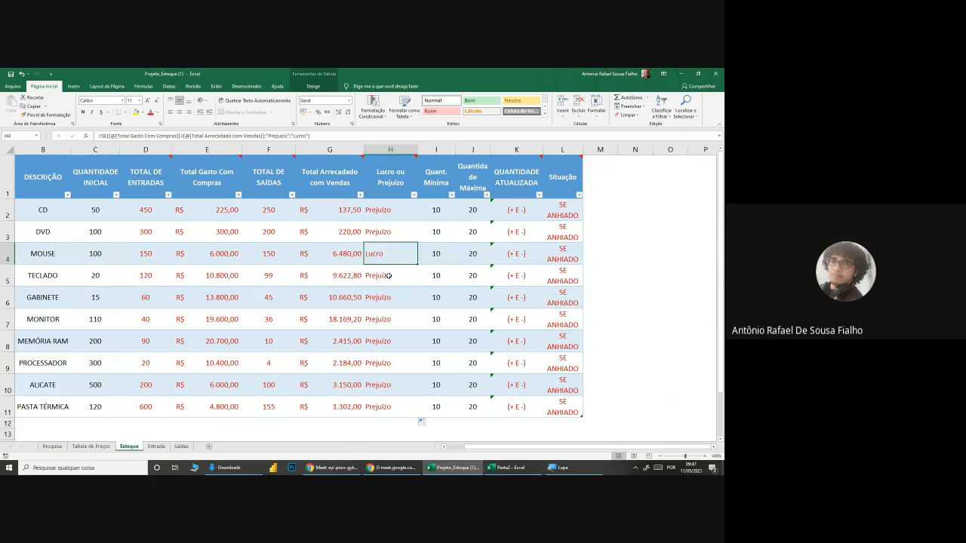
pyautogui.click(387, 273)
pyautogui.moveTo(382, 214); pyautogui.dragTo(387, 257)
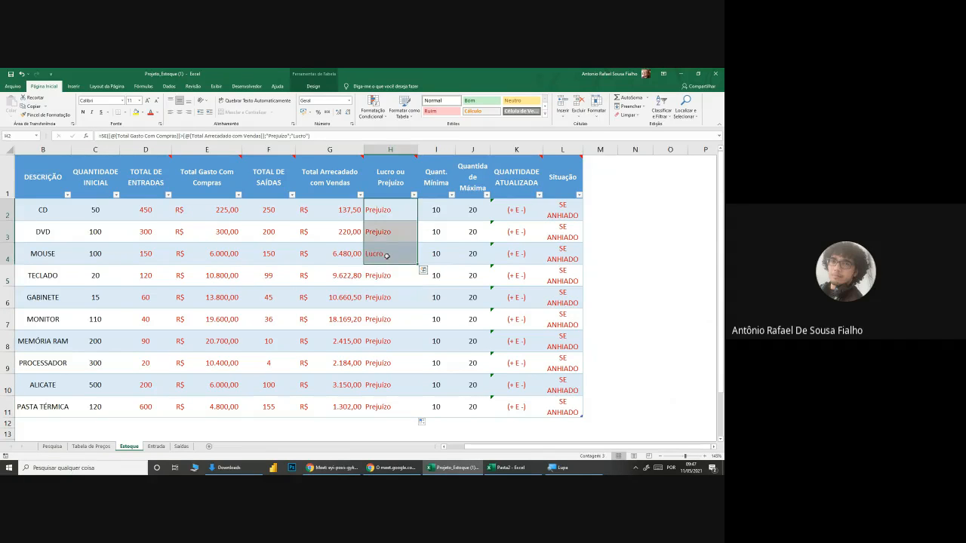
pyautogui.click(387, 233)
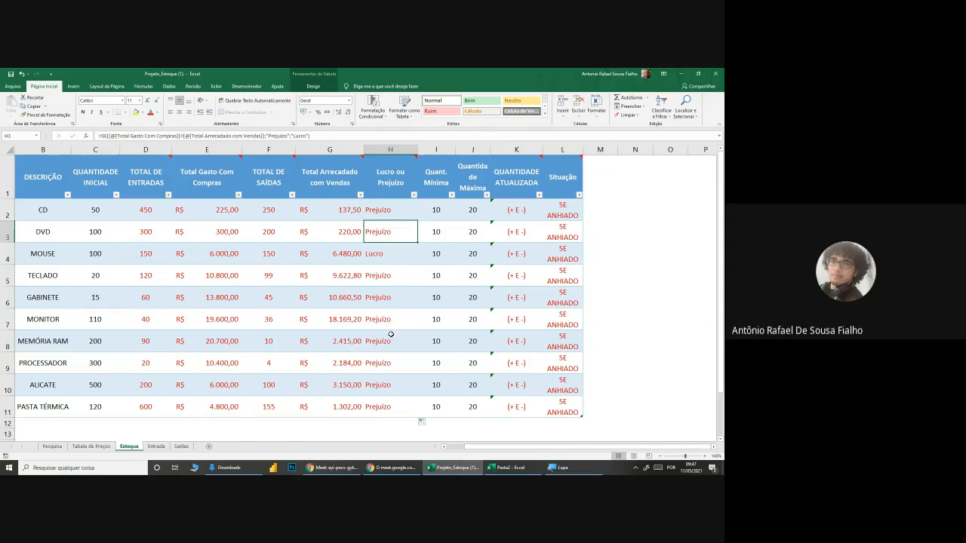
pyautogui.moveTo(387, 232); pyautogui.dragTo(388, 212)
pyautogui.click(387, 227)
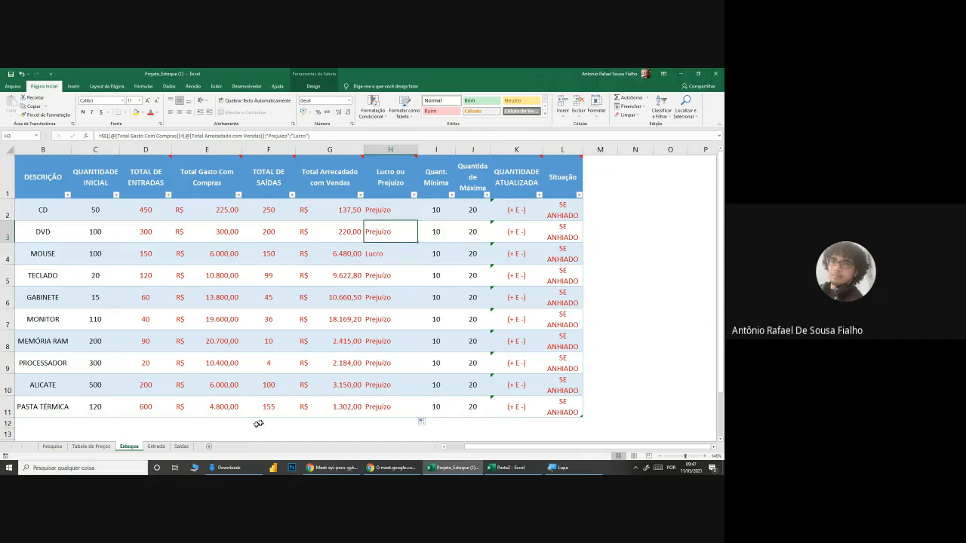
pyautogui.click(181, 446)
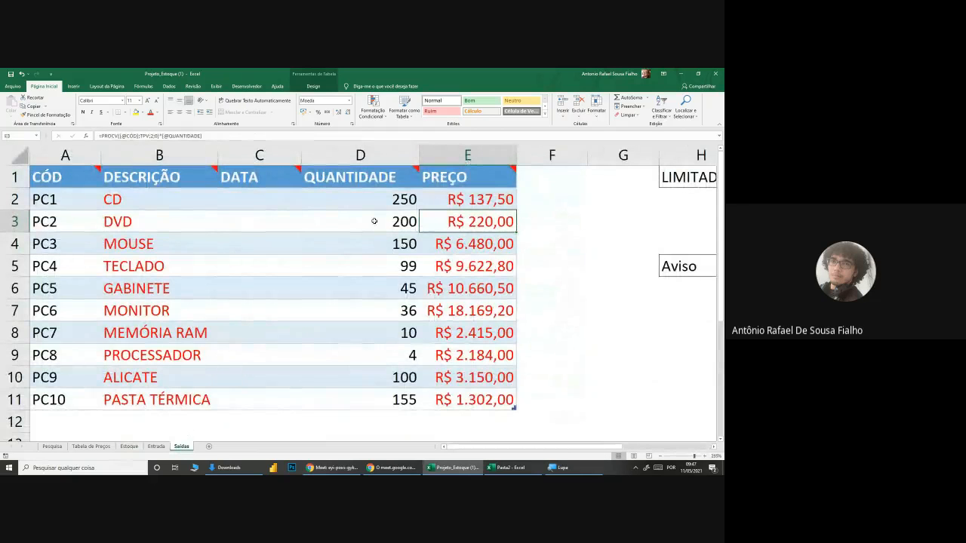
pyautogui.click(129, 447)
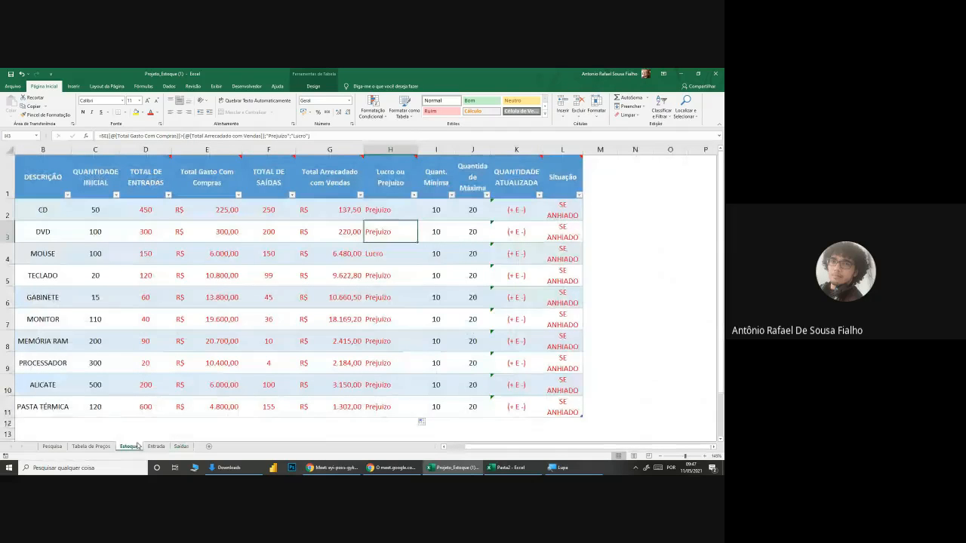
# Step: Set the CD's QUANTIDADE on the Saídas sheet to 600 and check the CD row on the Estoque sheet
pyautogui.click(181, 447)
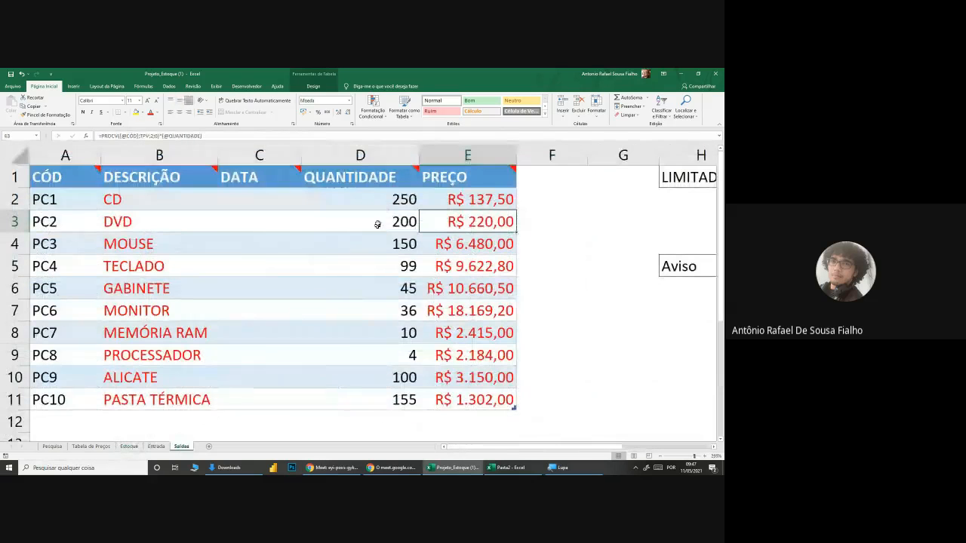
pyautogui.click(381, 201)
pyautogui.write('600')
pyautogui.press('Return')
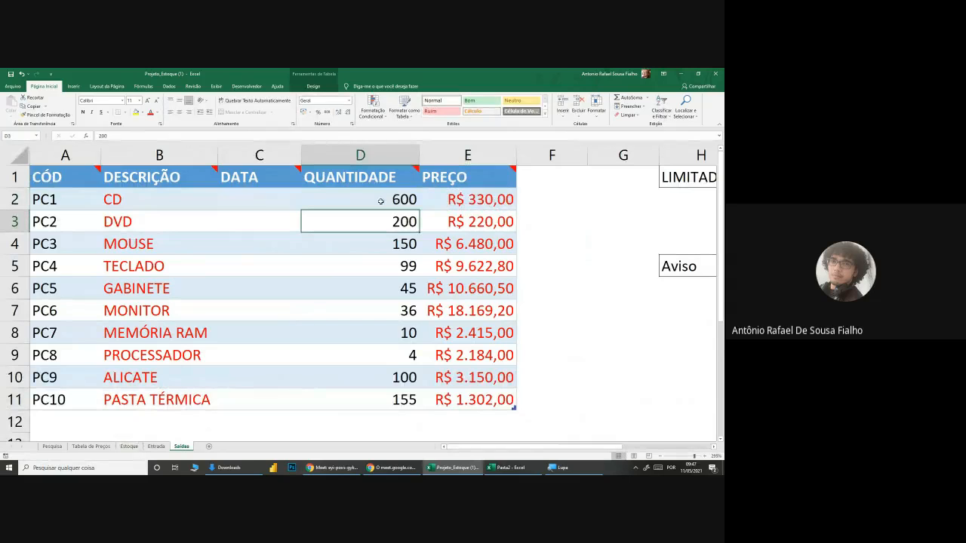
pyautogui.click(129, 447)
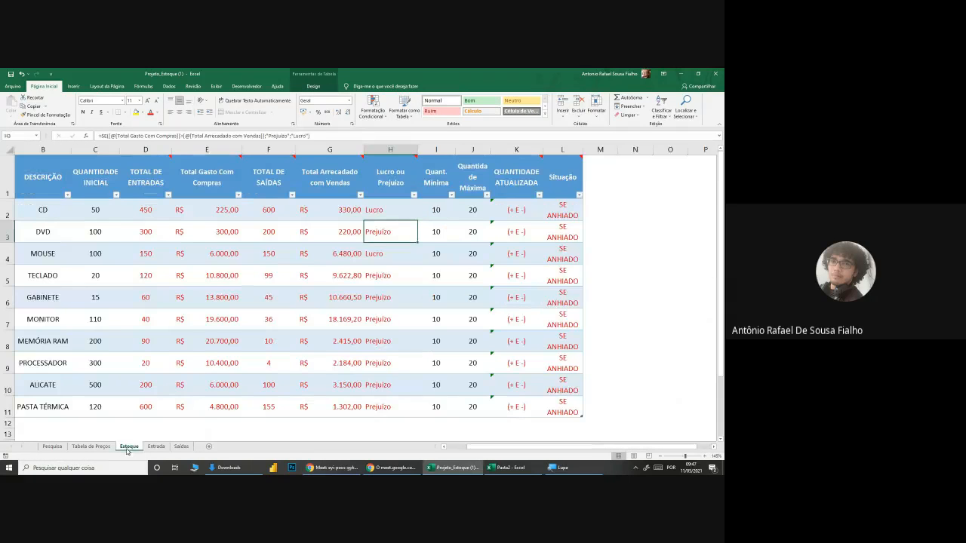
pyautogui.click(155, 212)
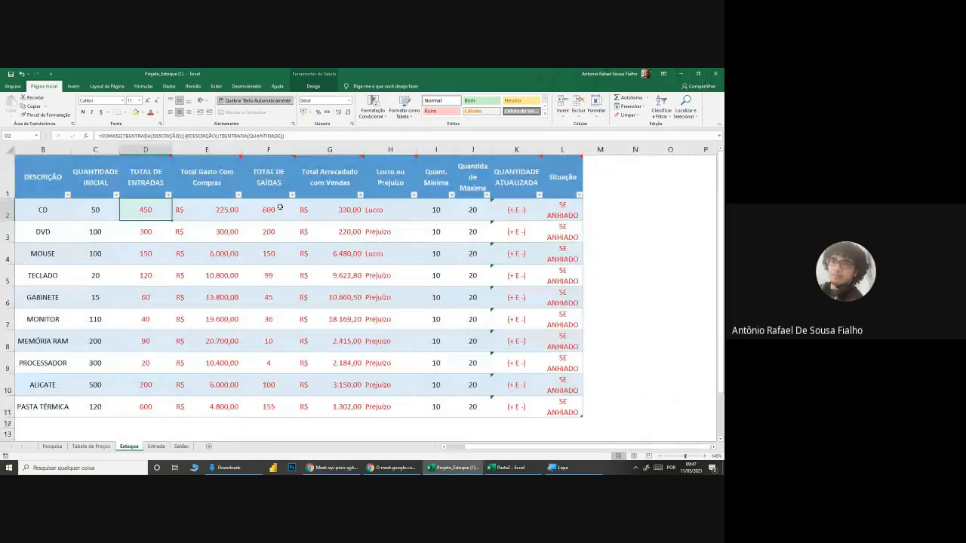
# Step: Set the DVD's QUANTIDADE on the Saídas sheet to 500
pyautogui.click(385, 208)
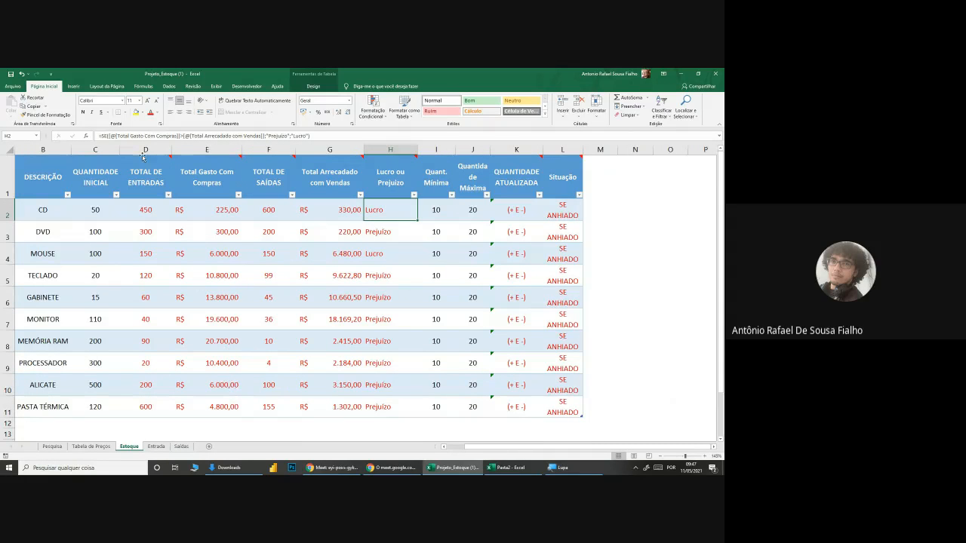
pyautogui.moveTo(144, 172)
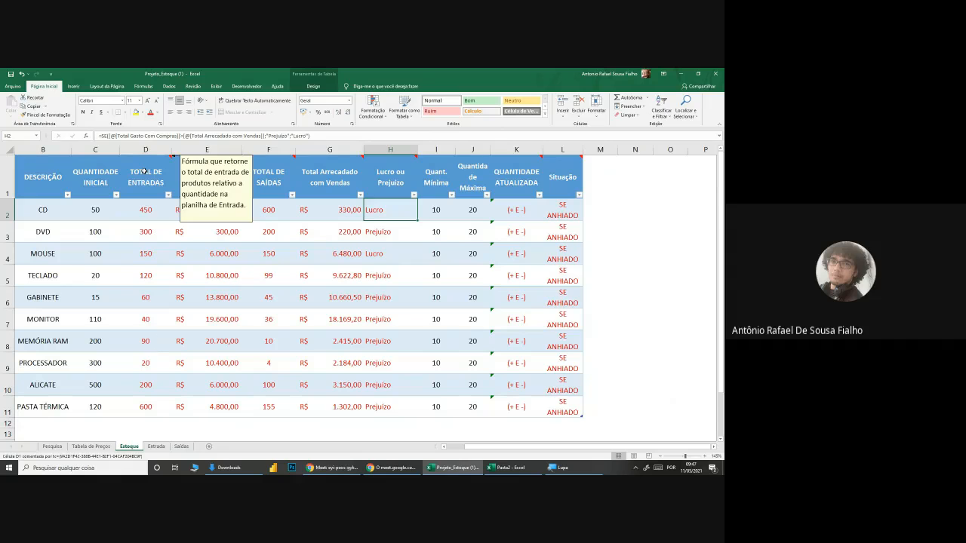
pyautogui.click(181, 447)
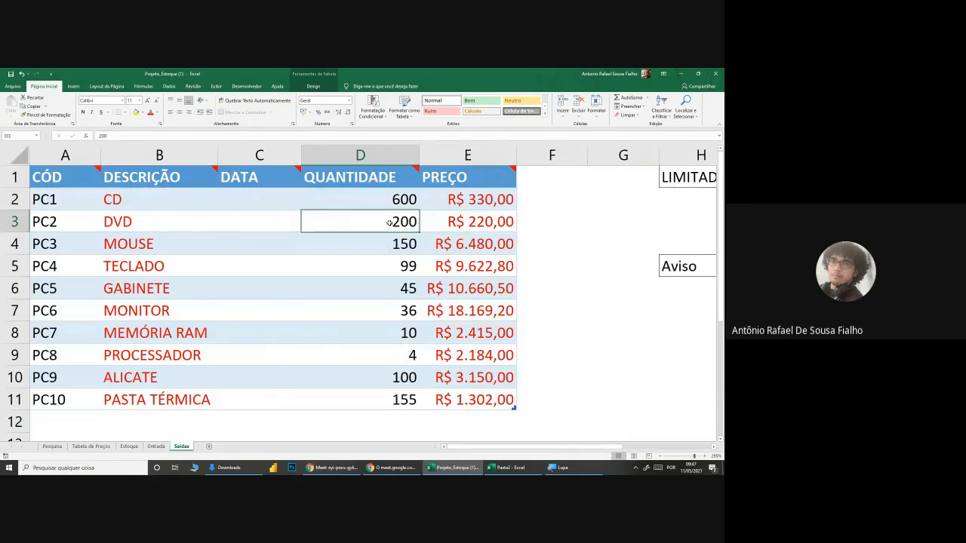
pyautogui.write('500')
pyautogui.press('Return')
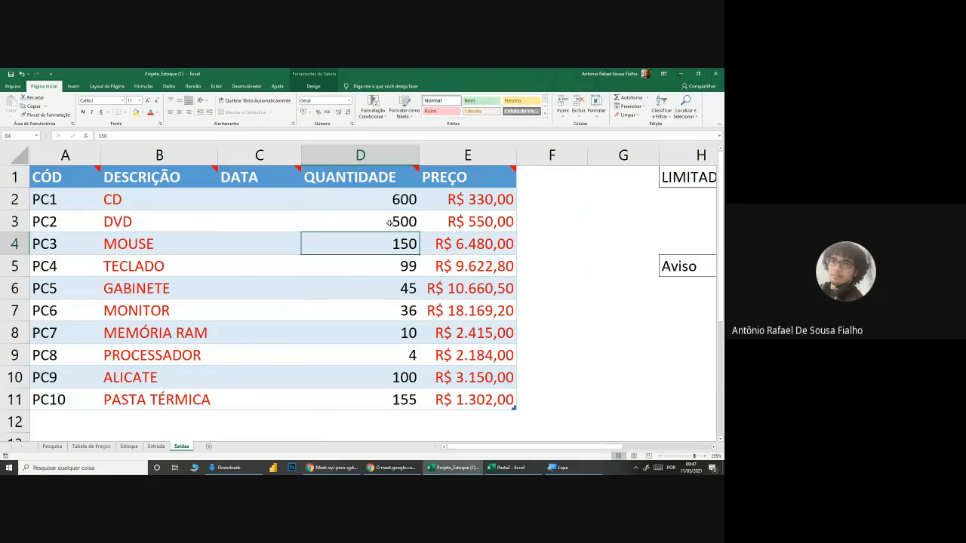
# Step: Set the TECLADO's QUANTIDADE on the Saídas sheet to 399
pyautogui.click(364, 270)
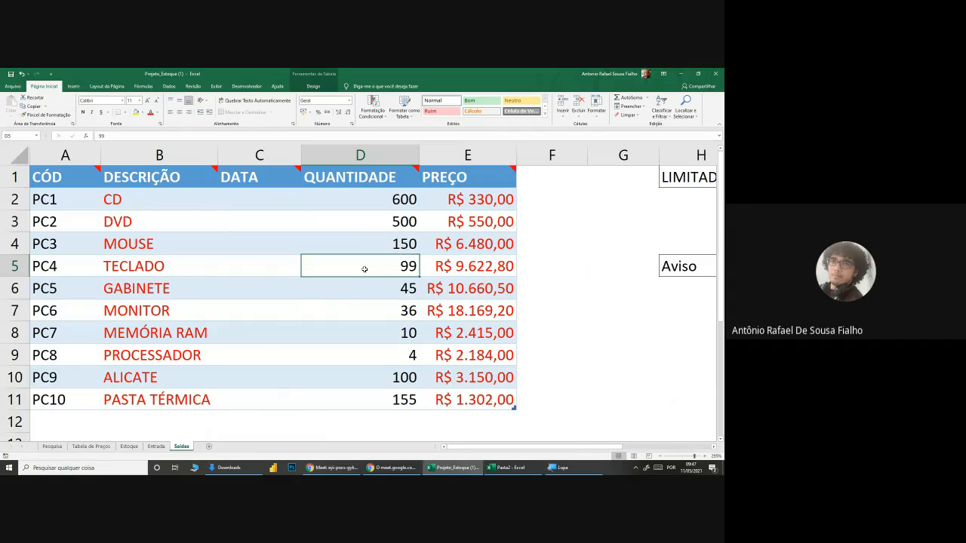
pyautogui.press('F2')
pyautogui.press('Left')
pyautogui.press('Left')
pyautogui.press('Return')
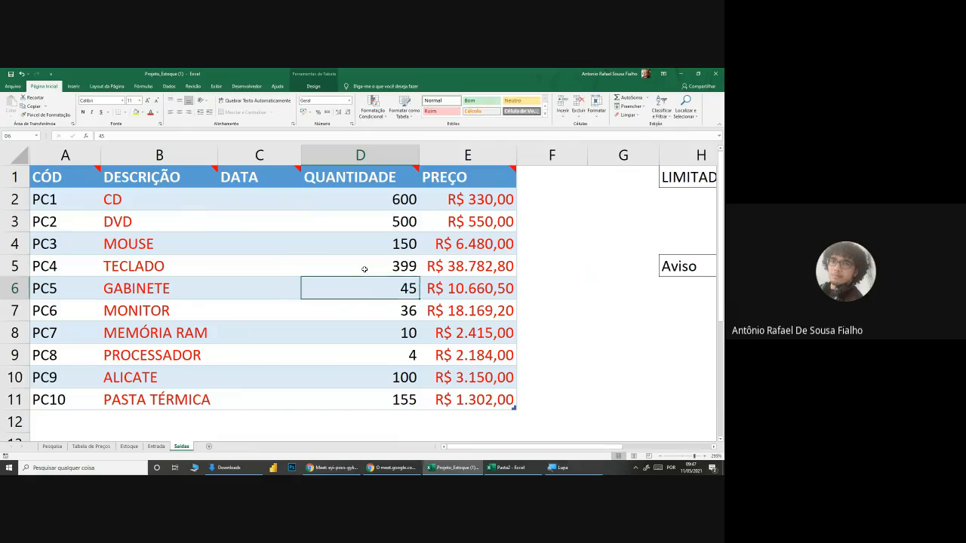
# Step: Set the MONITOR's QUANTIDADE on the Saídas sheet to 76 and check the Lucro ou Prejuízo column on the Estoque sheet
pyautogui.click(370, 310)
pyautogui.press('F2')
pyautogui.press('Left')
pyautogui.press('Left')
pyautogui.press('Delete')
pyautogui.write('7')
pyautogui.press('Return')
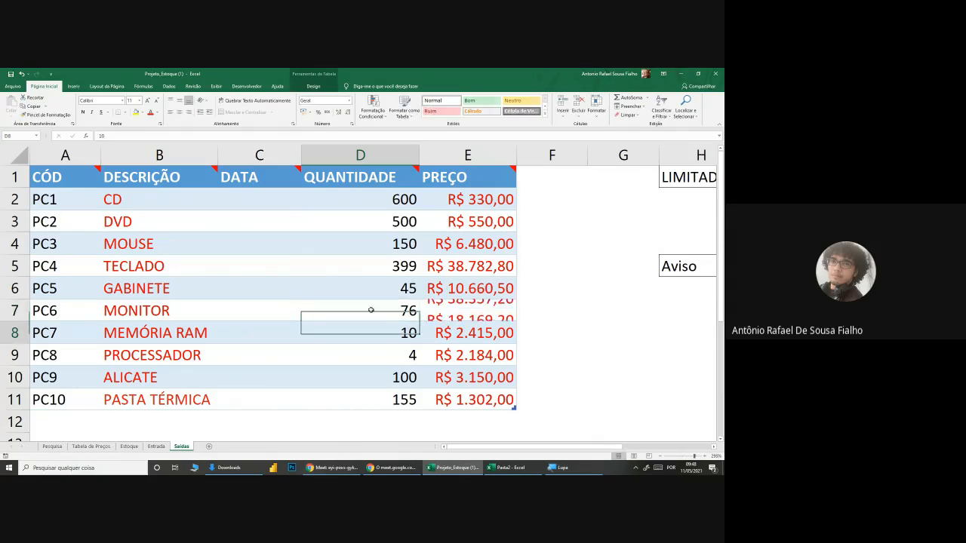
pyautogui.click(129, 450)
pyautogui.click(383, 257)
pyautogui.click(379, 339)
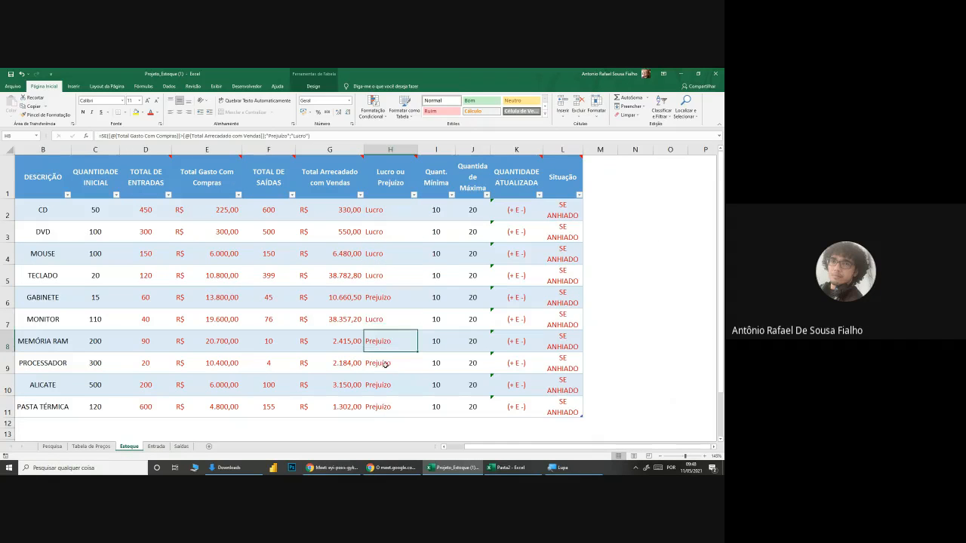
# Step: On the Saídas sheet, set the PROCESSADOR's QUANTIDADE to 34 and the ALICATE's to 300
pyautogui.click(182, 445)
pyautogui.doubleClick(366, 355)
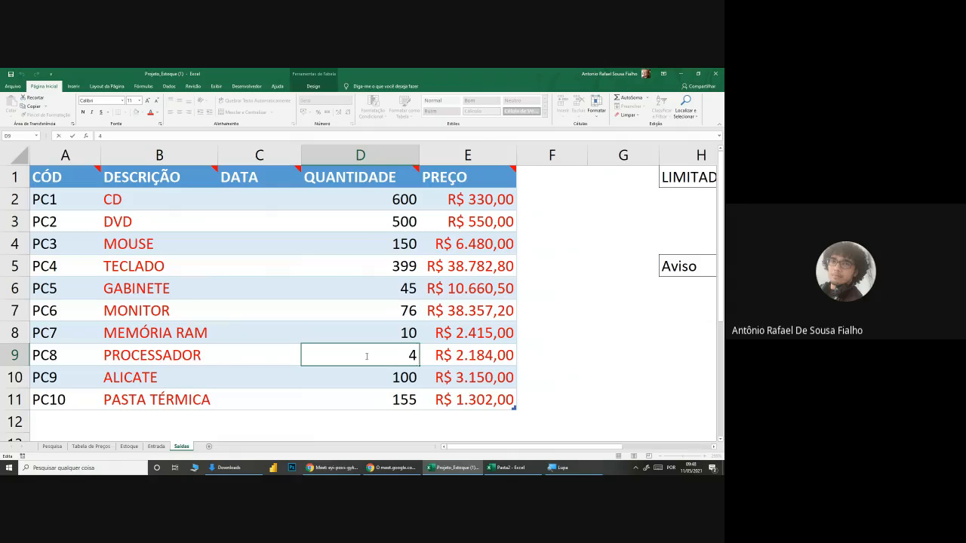
pyautogui.write('3')
pyautogui.press('Return')
pyautogui.press('Left')
pyautogui.press('Left')
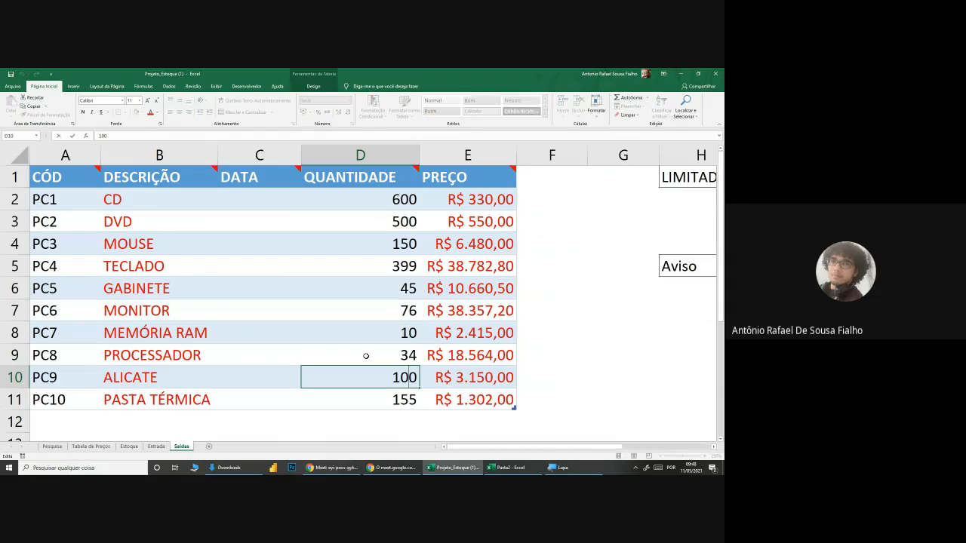
pyautogui.press('BackSpace')
pyautogui.write('3')
pyautogui.press('Return')
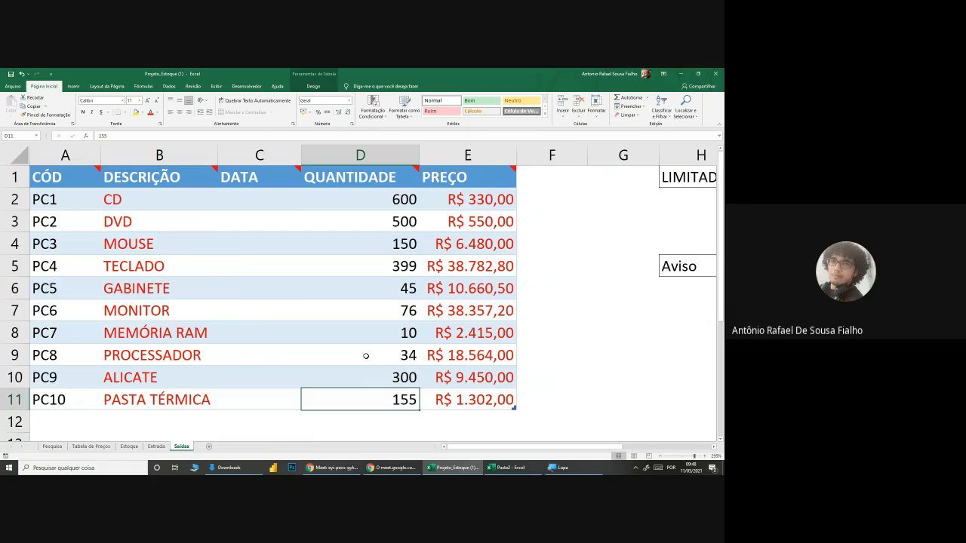
# Step: Examine the recalculated Lucro ou Prejuízo results for all products on the Estoque sheet
pyautogui.click(156, 447)
pyautogui.click(131, 446)
pyautogui.moveTo(388, 212); pyautogui.dragTo(388, 279)
pyautogui.click(389, 301)
pyautogui.click(388, 346)
pyautogui.click(386, 363)
pyautogui.click(385, 408)
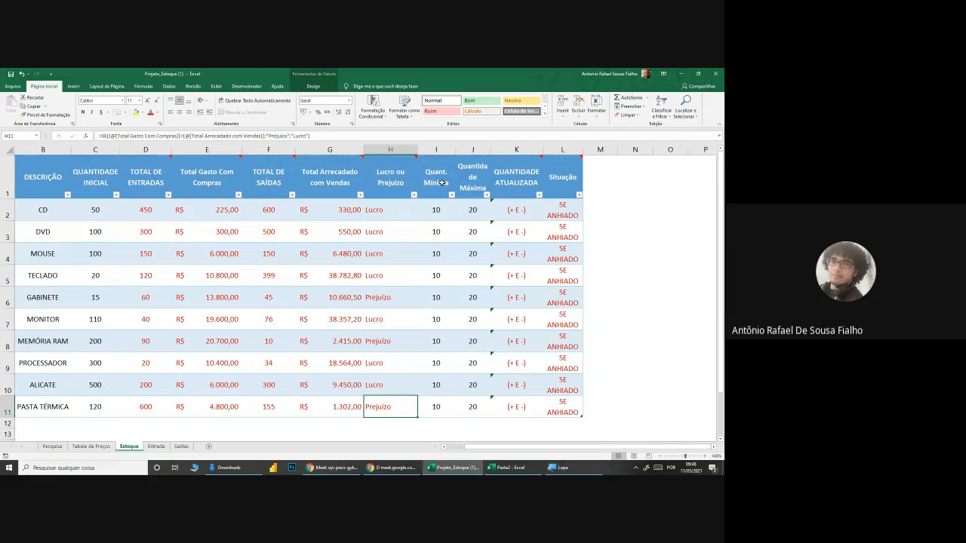
# Step: Examine the CD's minimum, maximum and initial quantities and read the note on the QUANTIDADE ATUALIZADA header
pyautogui.click(438, 210)
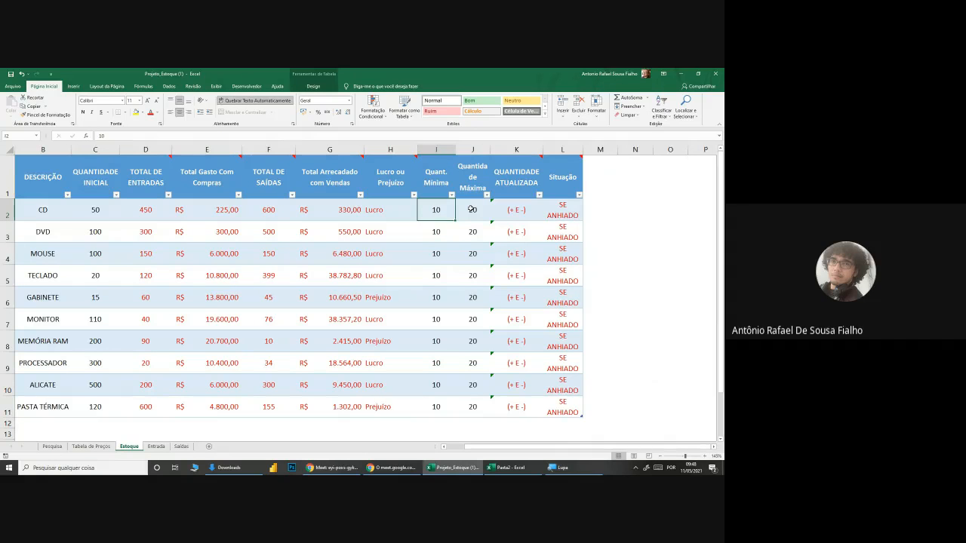
pyautogui.click(470, 209)
pyautogui.click(449, 212)
pyautogui.click(468, 212)
pyautogui.click(438, 214)
pyautogui.click(470, 211)
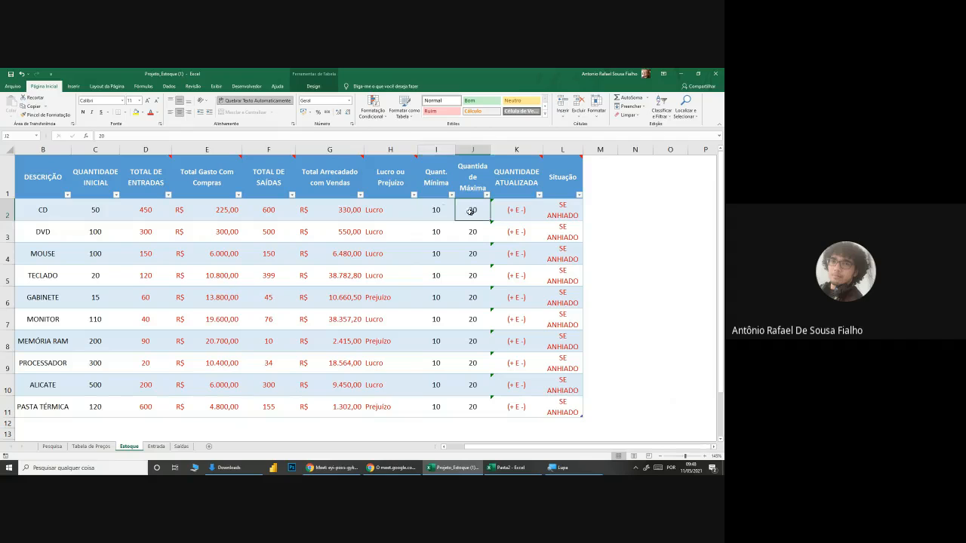
pyautogui.click(430, 208)
pyautogui.click(483, 209)
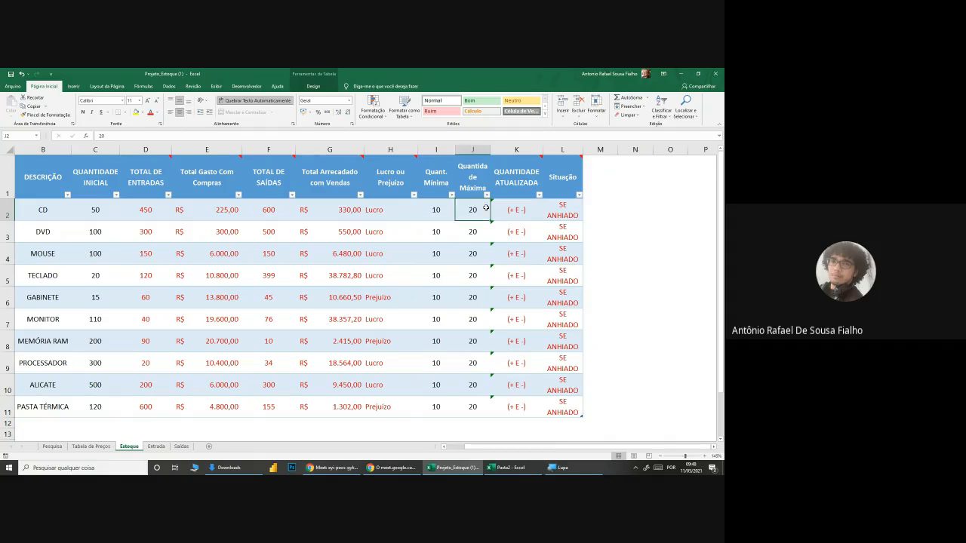
pyautogui.click(445, 207)
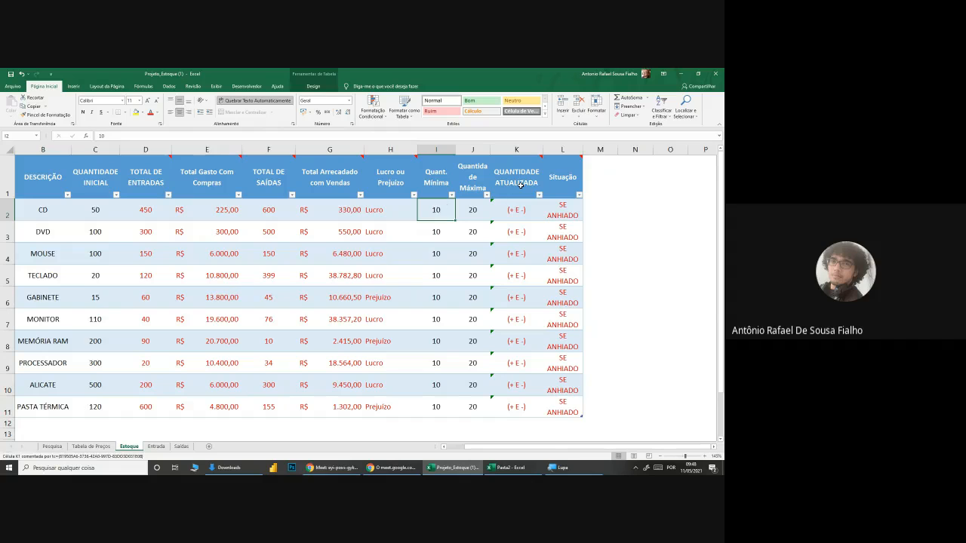
pyautogui.moveTo(520, 185)
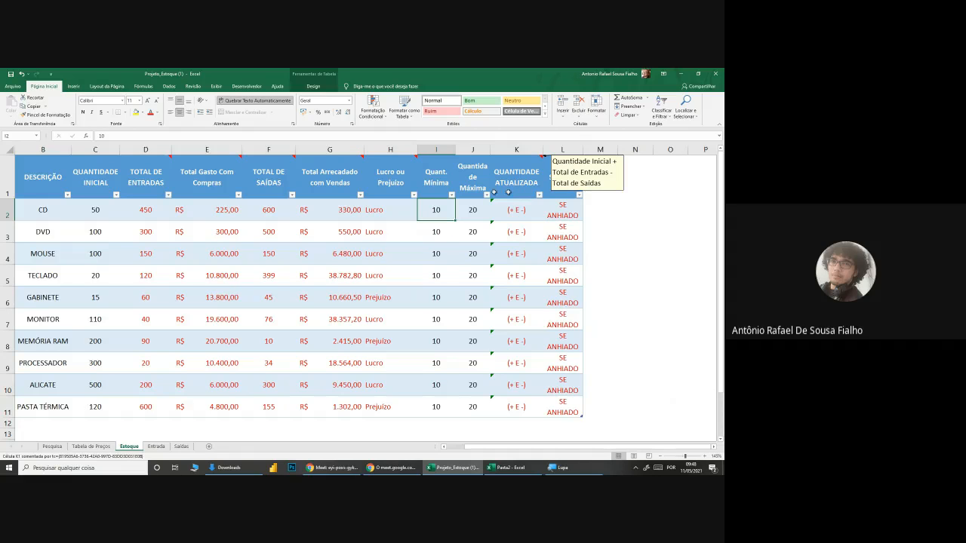
pyautogui.click(89, 206)
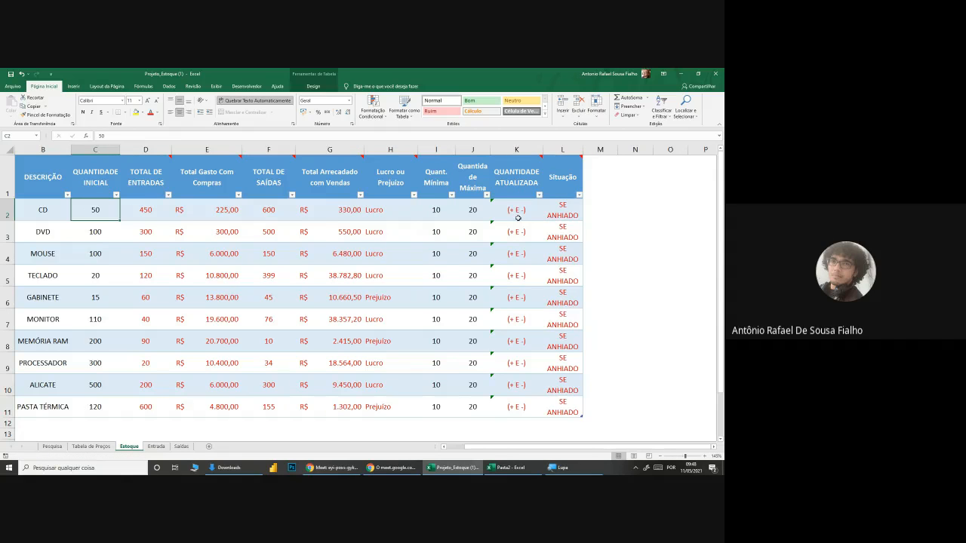
pyautogui.click(518, 211)
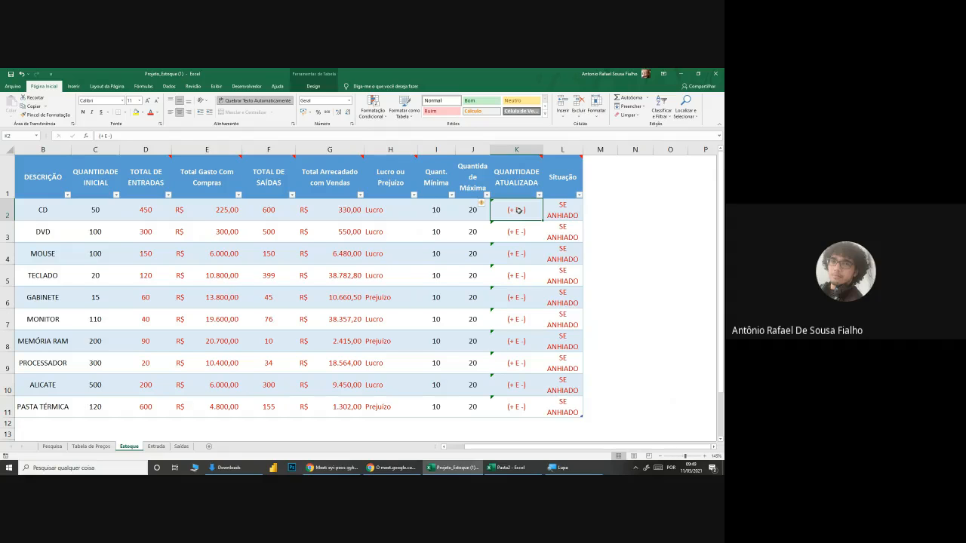
pyautogui.write('=')
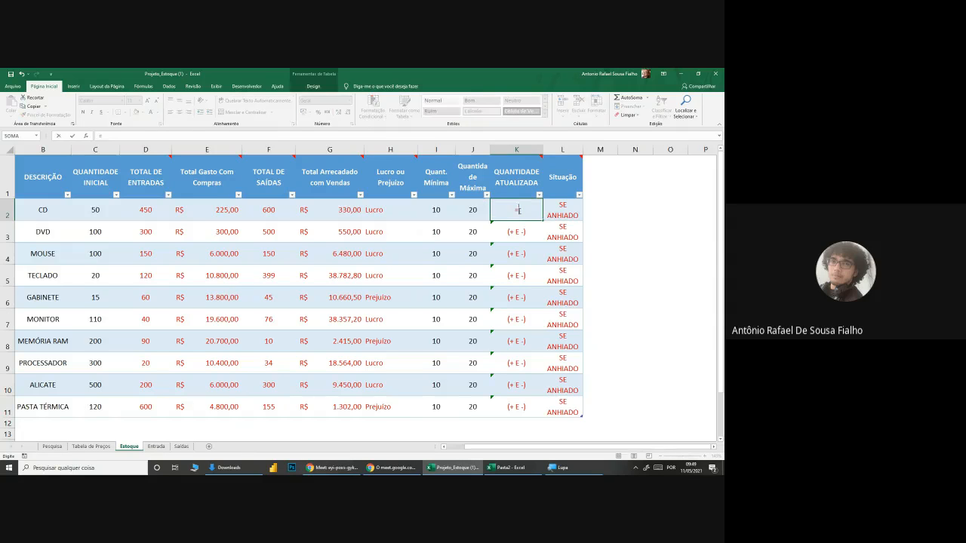
pyautogui.click(89, 206)
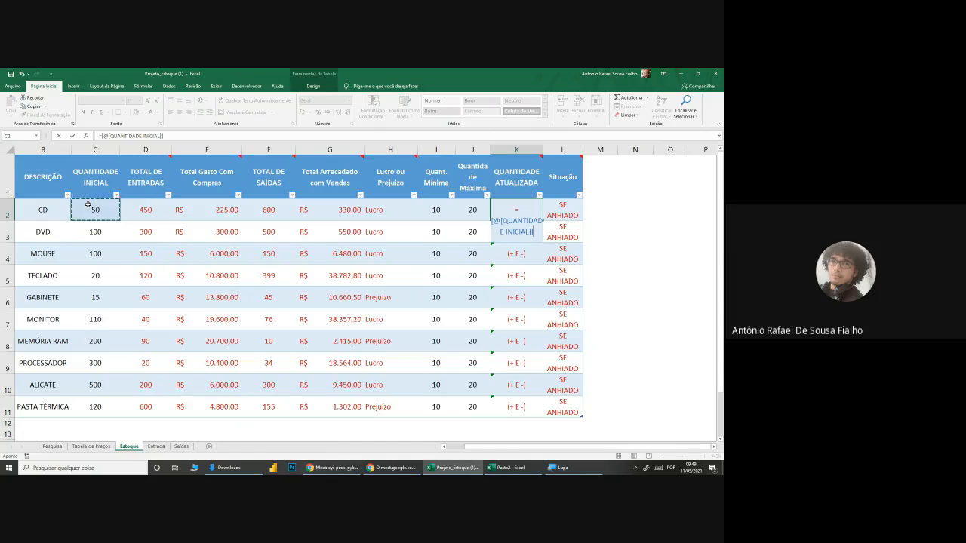
pyautogui.press('Escape')
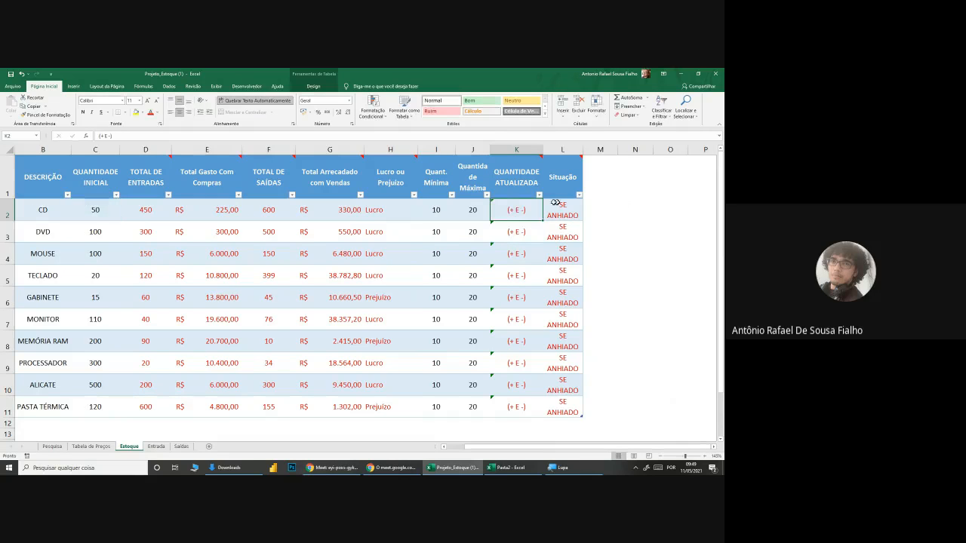
# Step: Remove text wrapping and centring from K2 and enter a formula there adding QUANTIDADE INICIAL and TOTAL DE ENTRADAS and subtracting TOTAL DE SAÍDAS
pyautogui.click(268, 100)
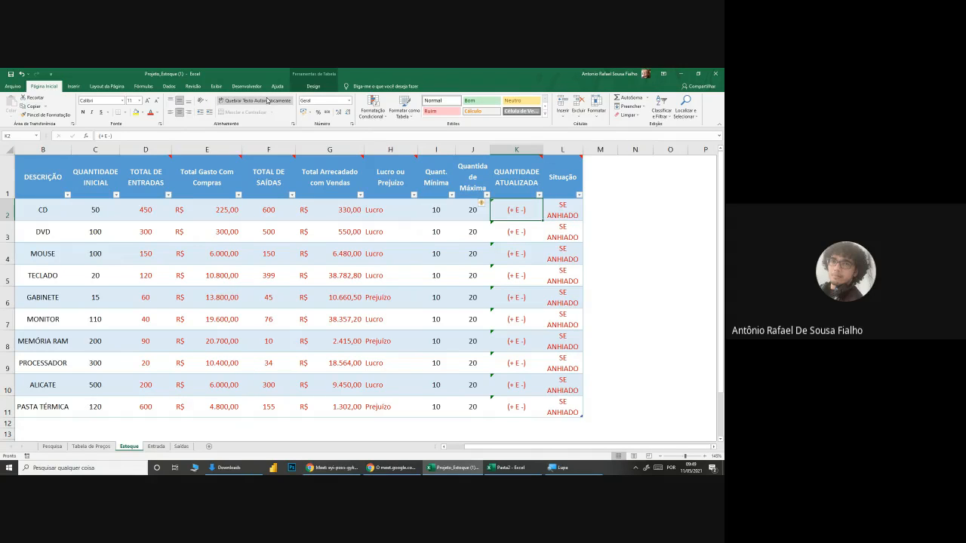
pyautogui.click(179, 112)
pyautogui.write('=')
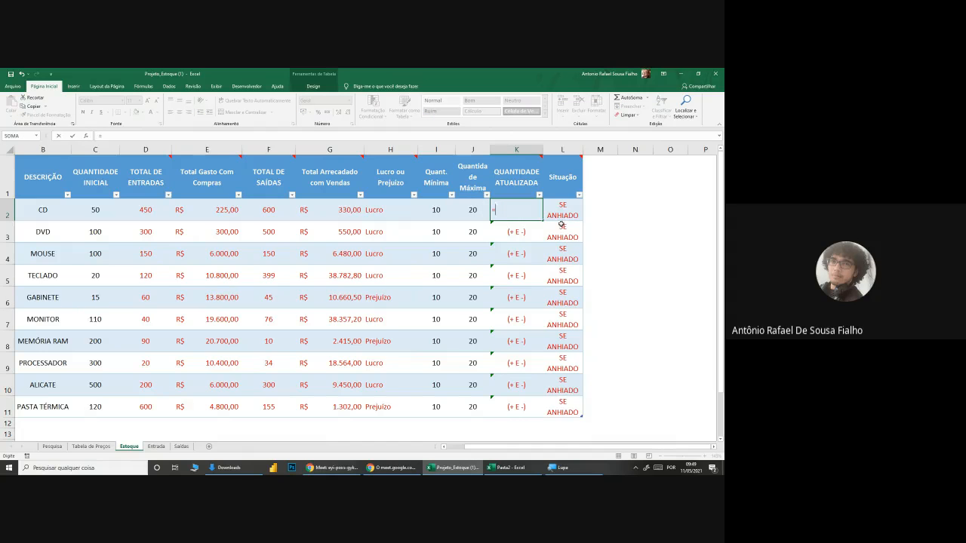
pyautogui.click(91, 215)
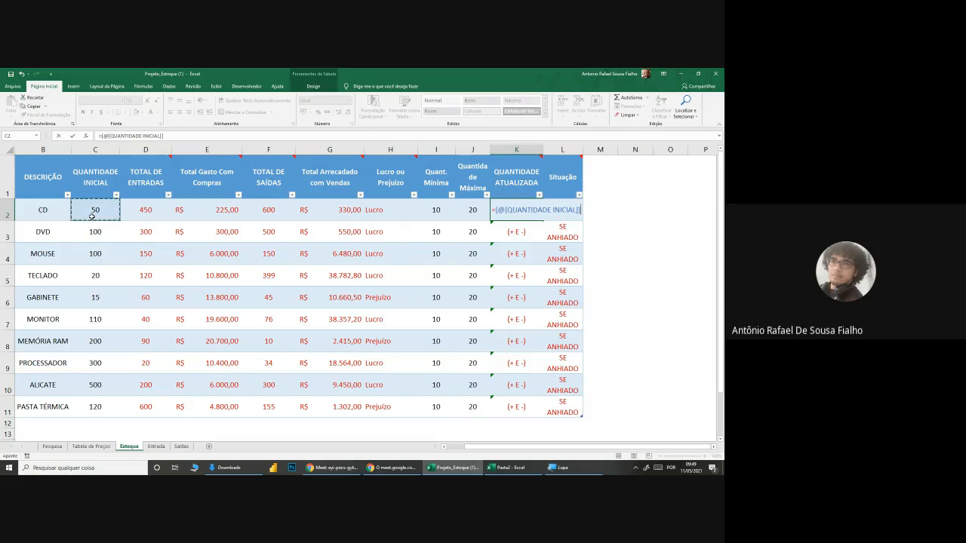
pyautogui.write('+')
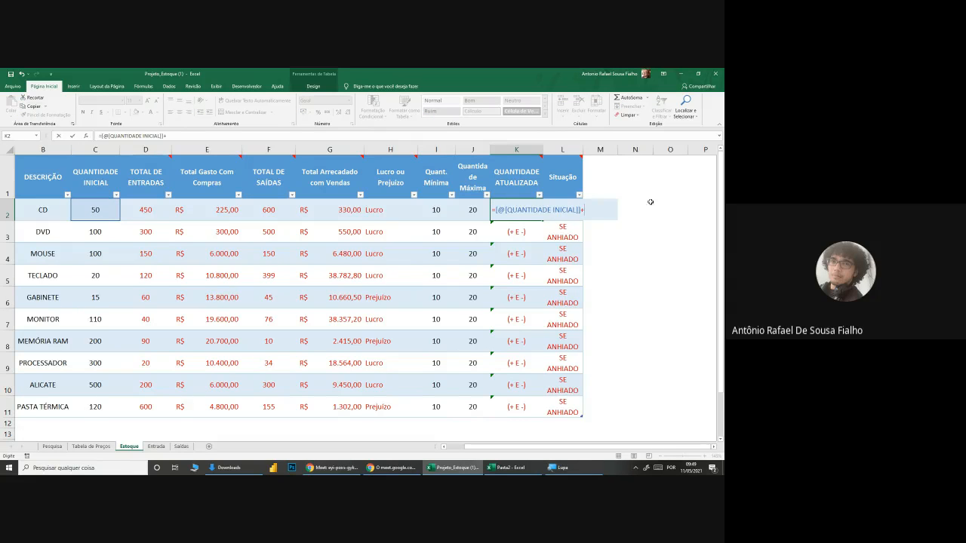
pyautogui.click(144, 210)
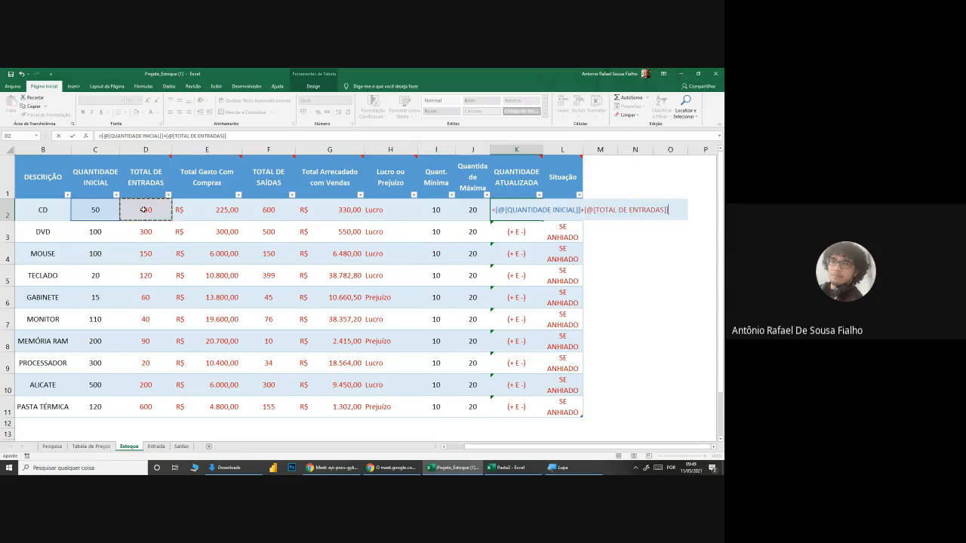
pyautogui.write('-')
pyautogui.click(270, 210)
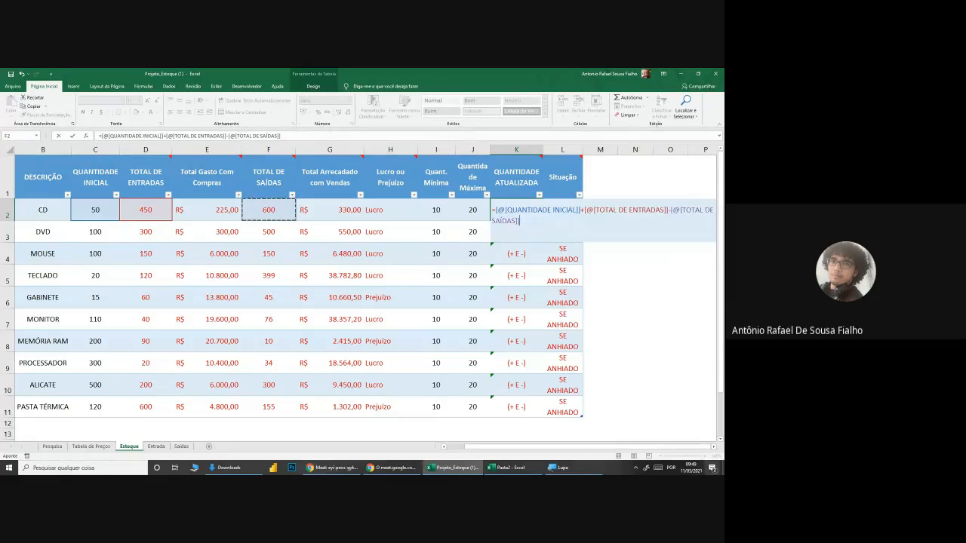
pyautogui.click(714, 449)
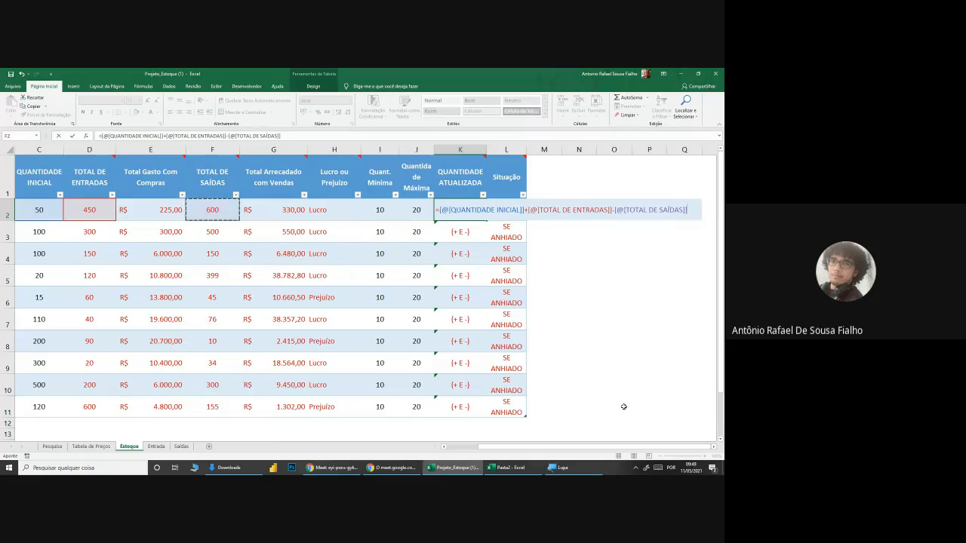
pyautogui.press('Return')
# Step: Copy the K2 formula down the QUANTIDADE ATUALIZADA column to row 11
pyautogui.click(462, 206)
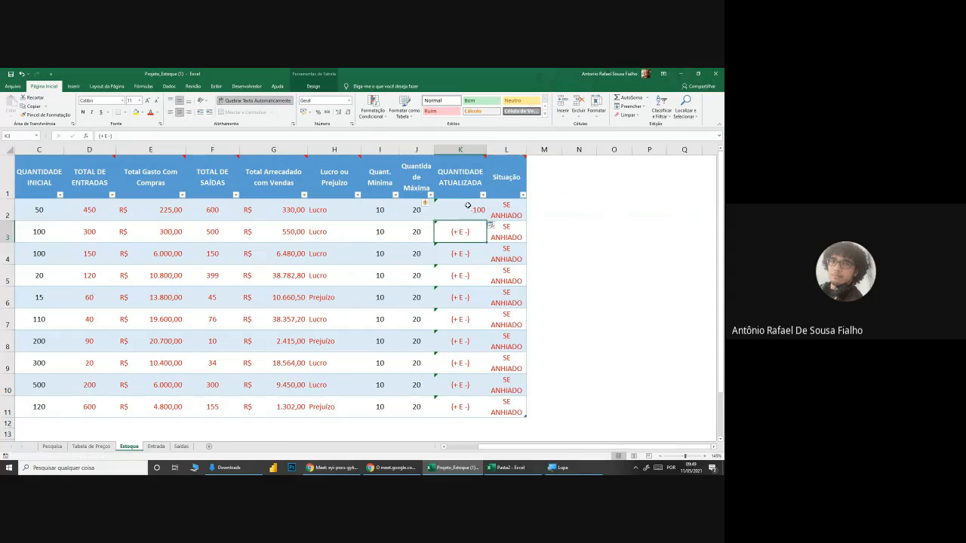
pyautogui.doubleClick(488, 221)
pyautogui.click(569, 256)
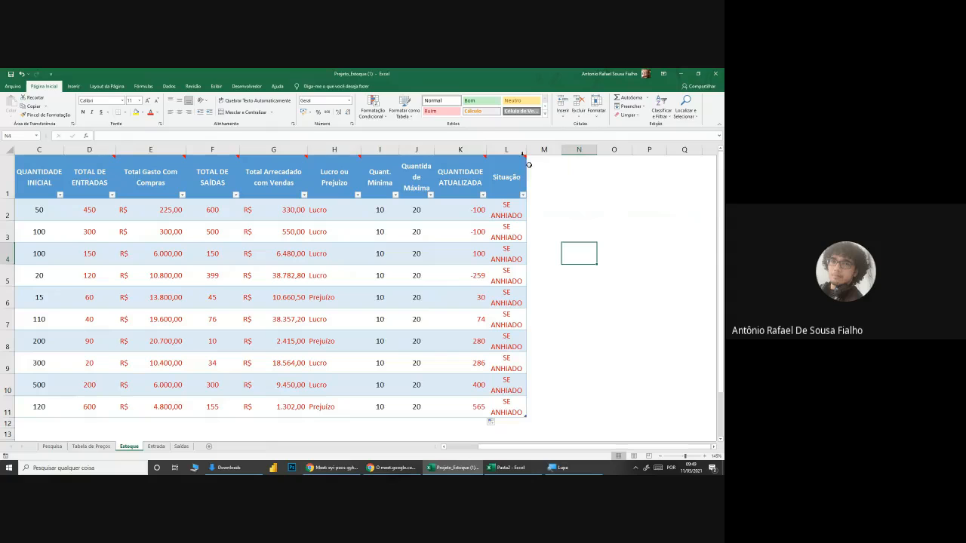
# Step: Examine the QUANTIDADE ATUALIZADA results for the CD, DVD and TECLADO and read the note on the Situação header
pyautogui.click(471, 209)
pyautogui.click(479, 231)
pyautogui.click(472, 278)
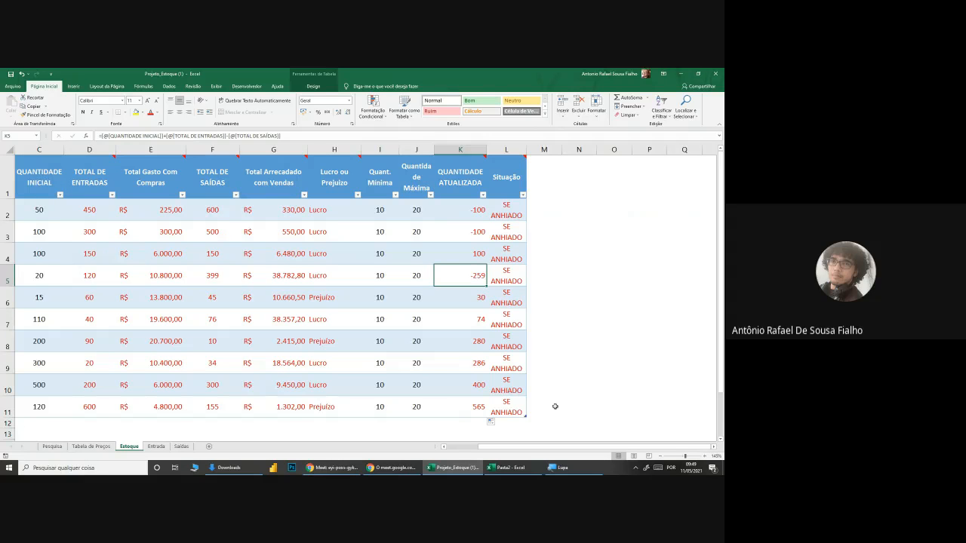
pyautogui.click(462, 209)
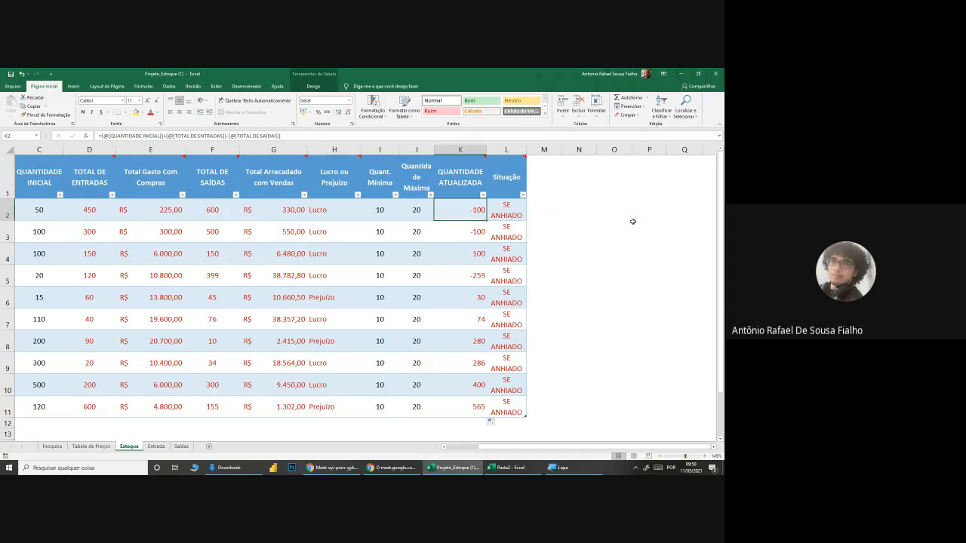
pyautogui.moveTo(514, 448); pyautogui.dragTo(489, 448)
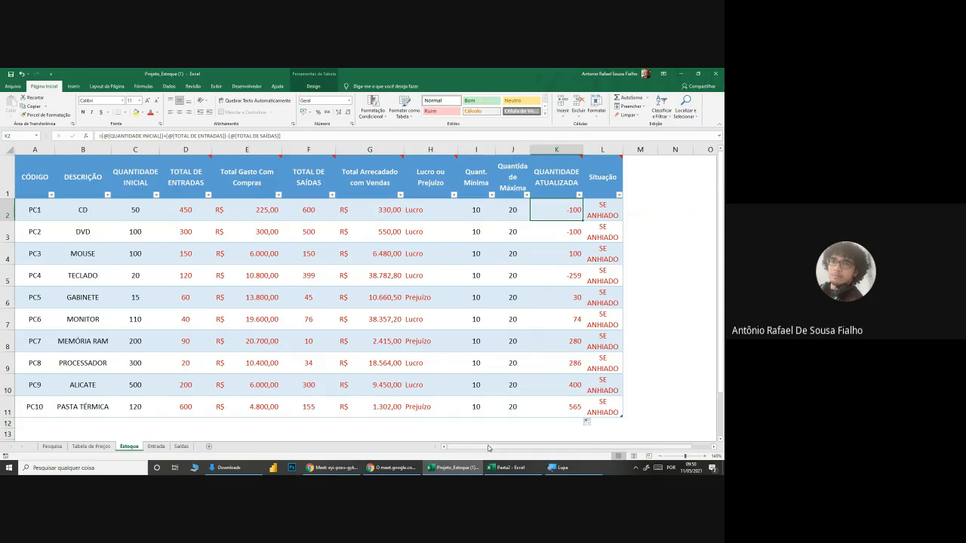
pyautogui.moveTo(489, 448); pyautogui.dragTo(499, 447)
pyautogui.click(647, 368)
pyautogui.moveTo(566, 183)
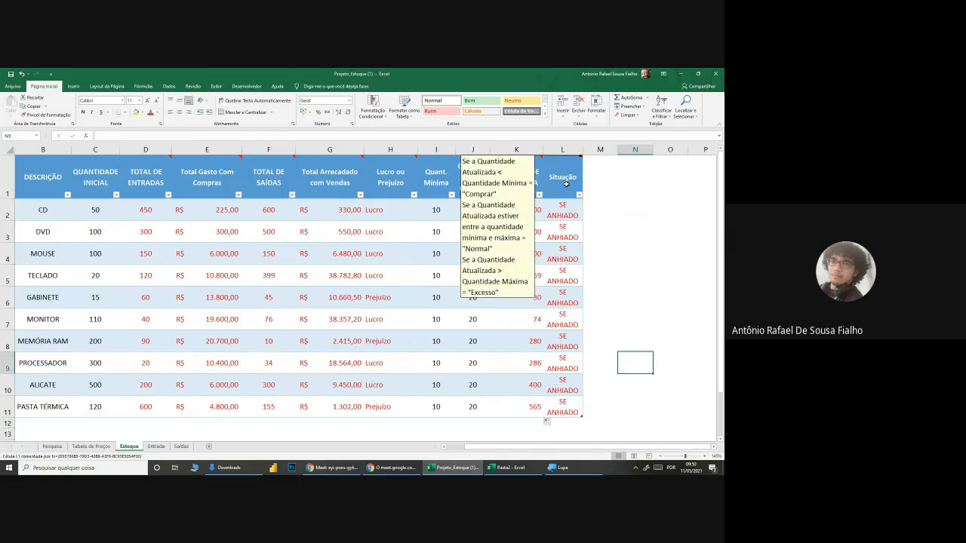
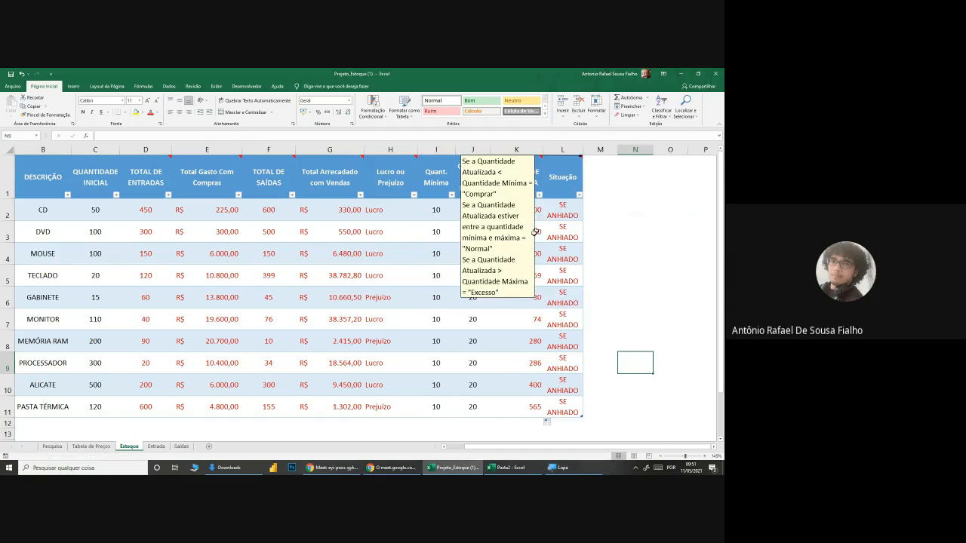
# Step: Highlight the QUANTIDADE ATUALIZADA values from K2 to K11, check the Google Meet call and return to the Excel workbook
pyautogui.click(554, 211)
pyautogui.moveTo(511, 200); pyautogui.dragTo(506, 403)
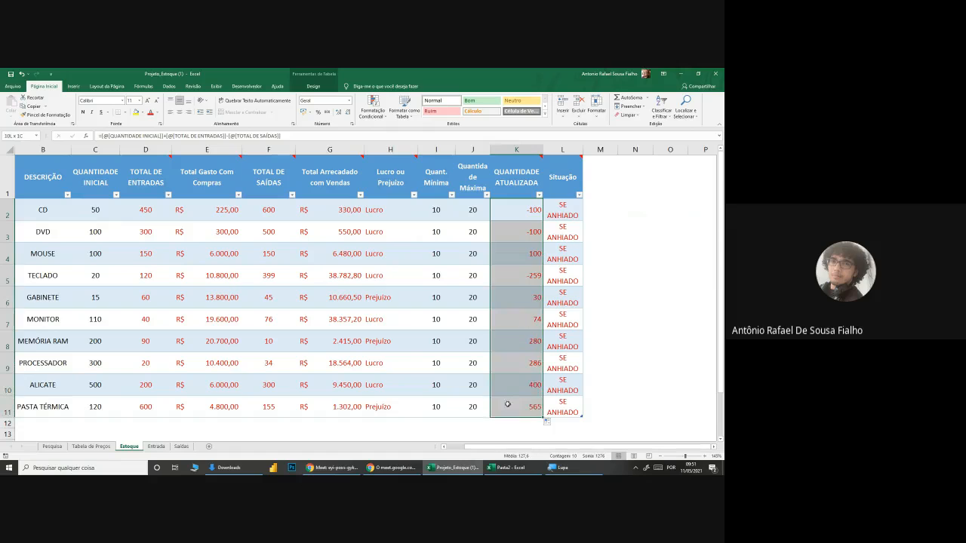
pyautogui.click(629, 298)
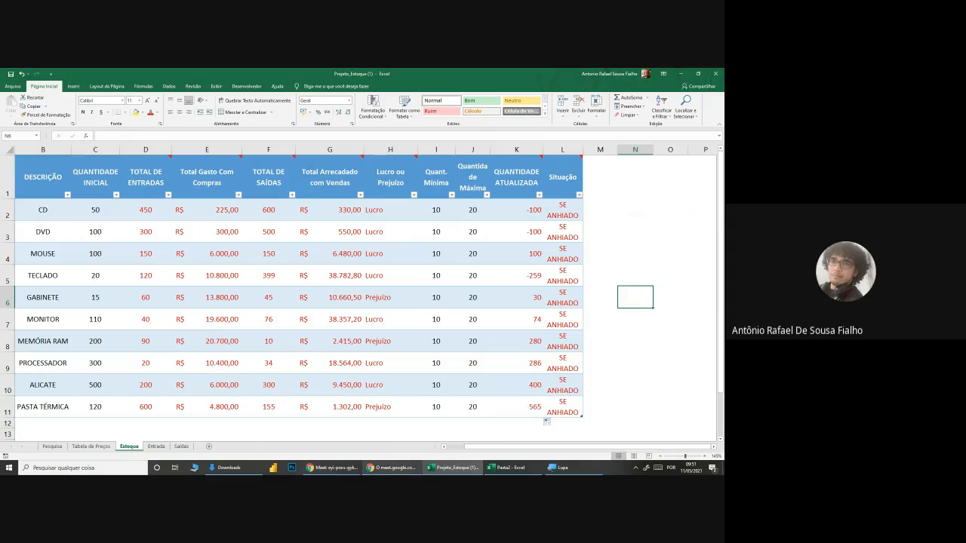
pyautogui.click(351, 473)
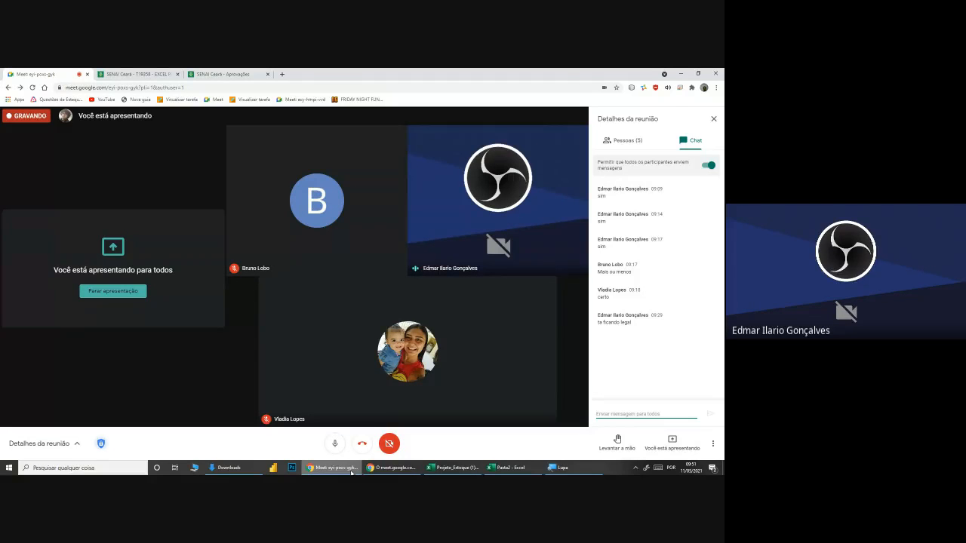
pyautogui.click(351, 468)
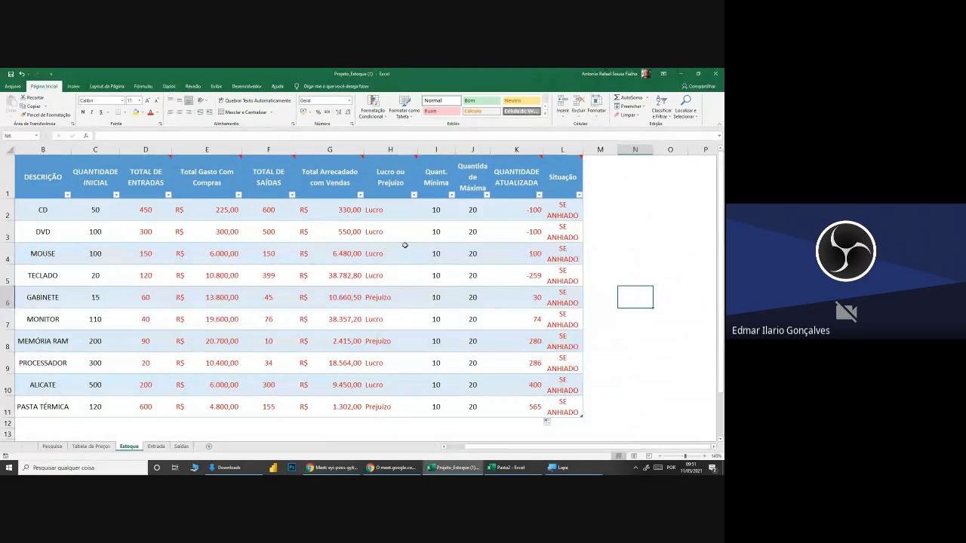
pyautogui.click(563, 211)
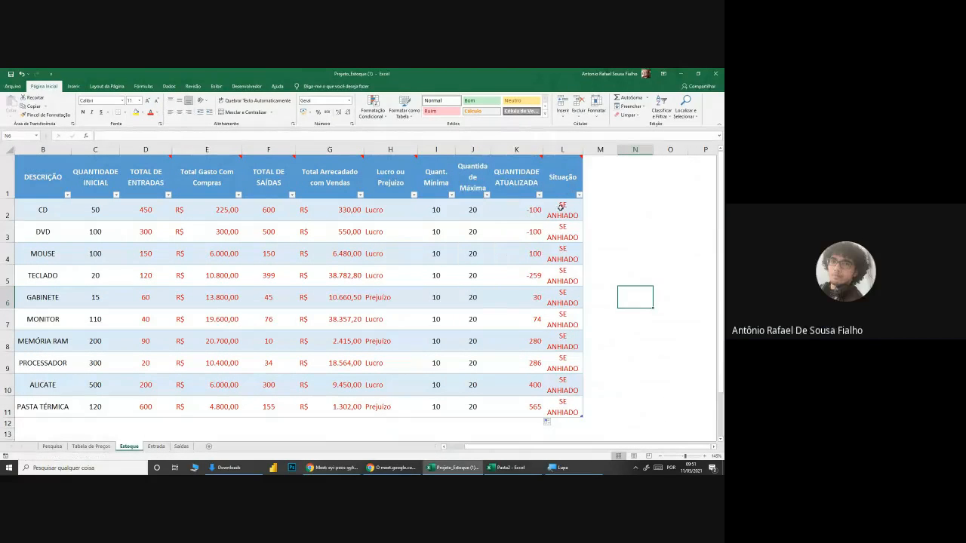
pyautogui.write('=SE(')
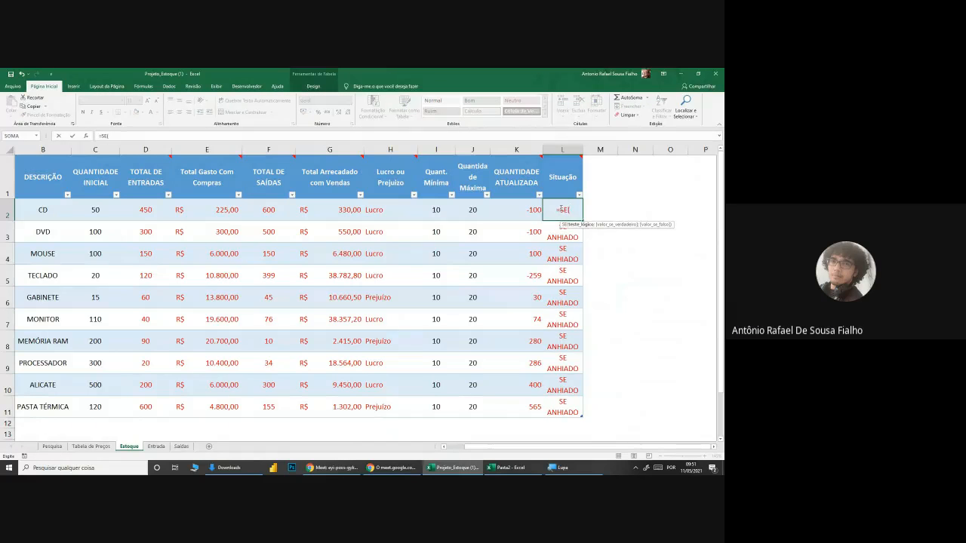
pyautogui.click(716, 448)
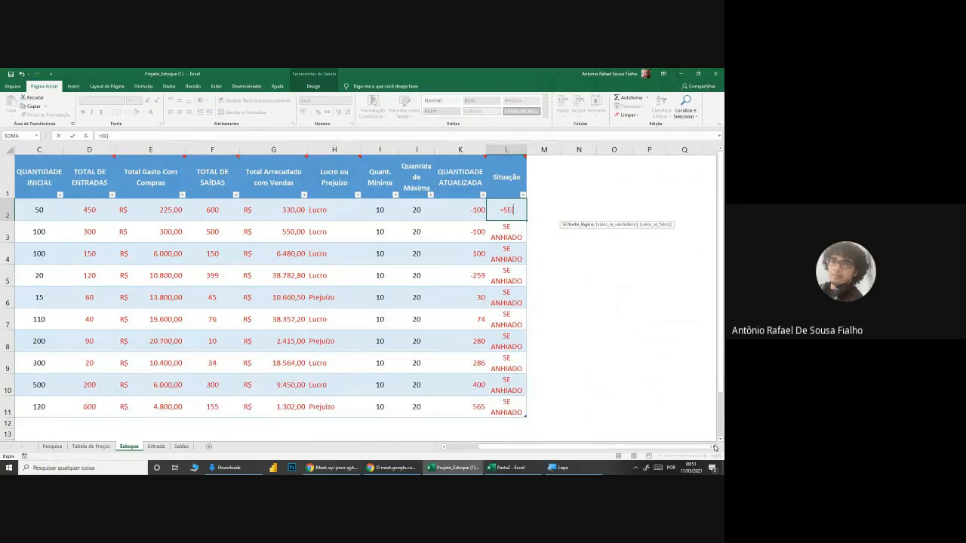
pyautogui.moveTo(512, 178)
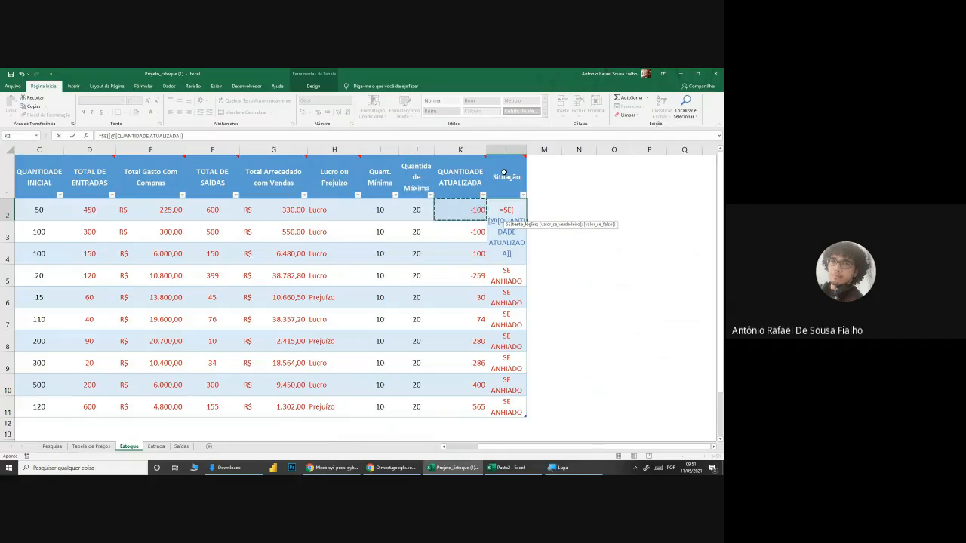
pyautogui.press('Escape')
# Step: Remove centring and text wrapping from L2 and start an SE formula giving "Comprar" when QUANTIDADE ATUALIZADA is below Quant. Mínima
pyautogui.click(179, 112)
pyautogui.click(223, 100)
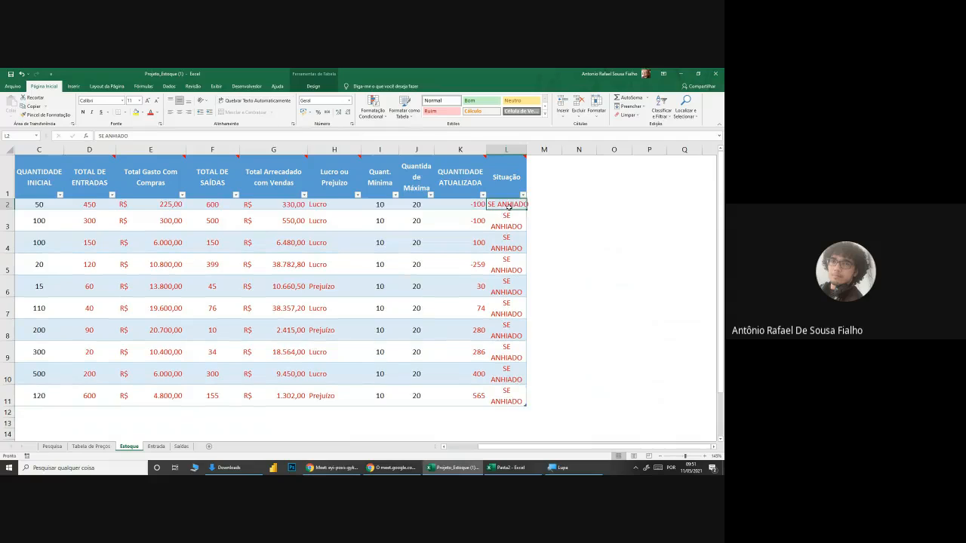
pyautogui.write('=SE(')
pyautogui.click(472, 204)
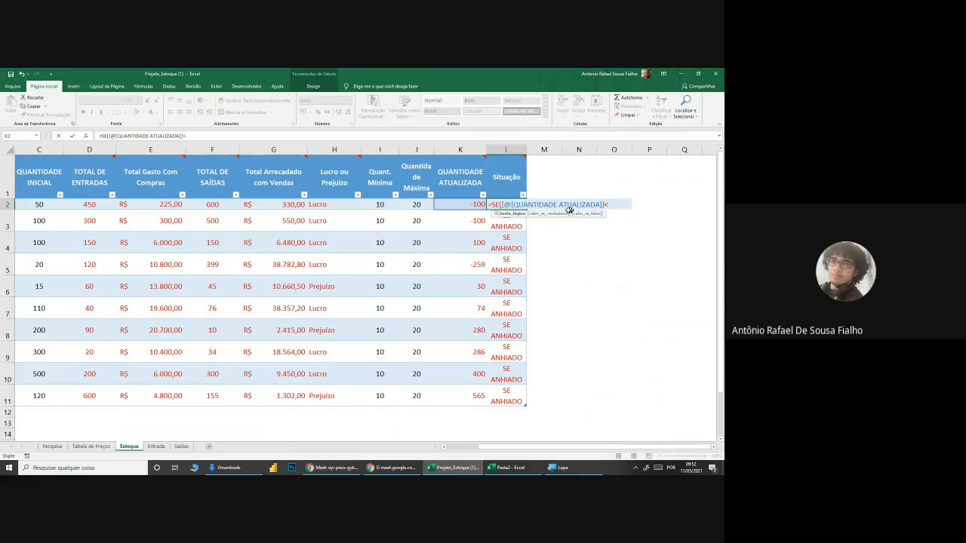
pyautogui.write('<')
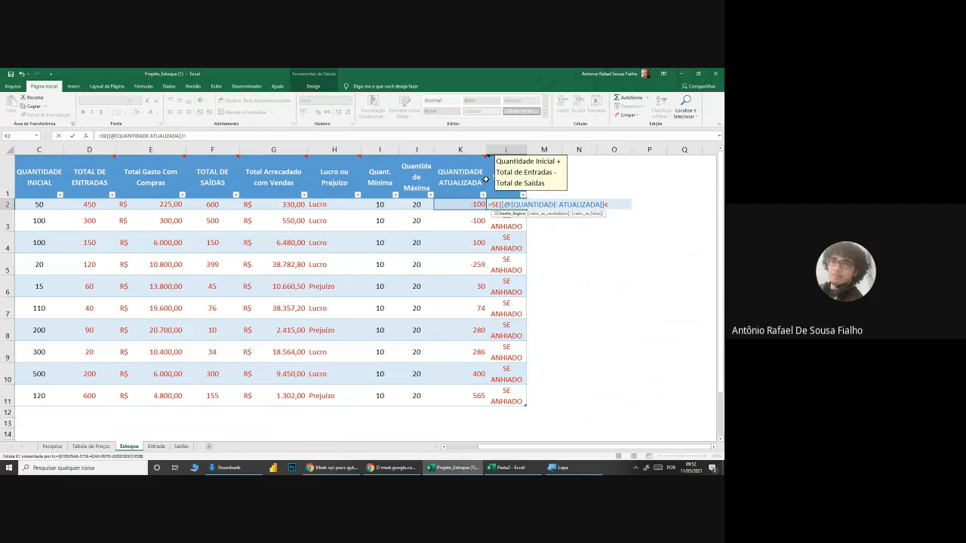
pyautogui.click(381, 205)
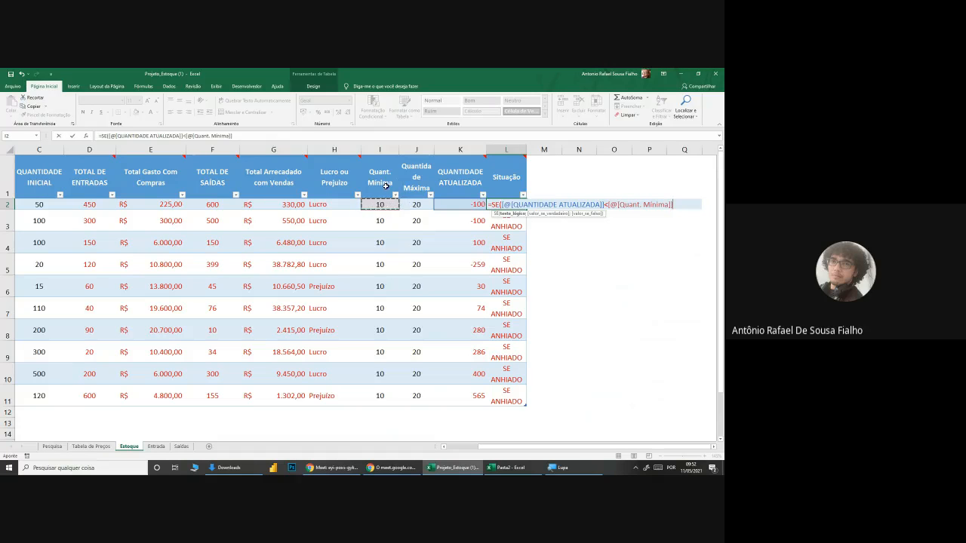
pyautogui.moveTo(500, 172)
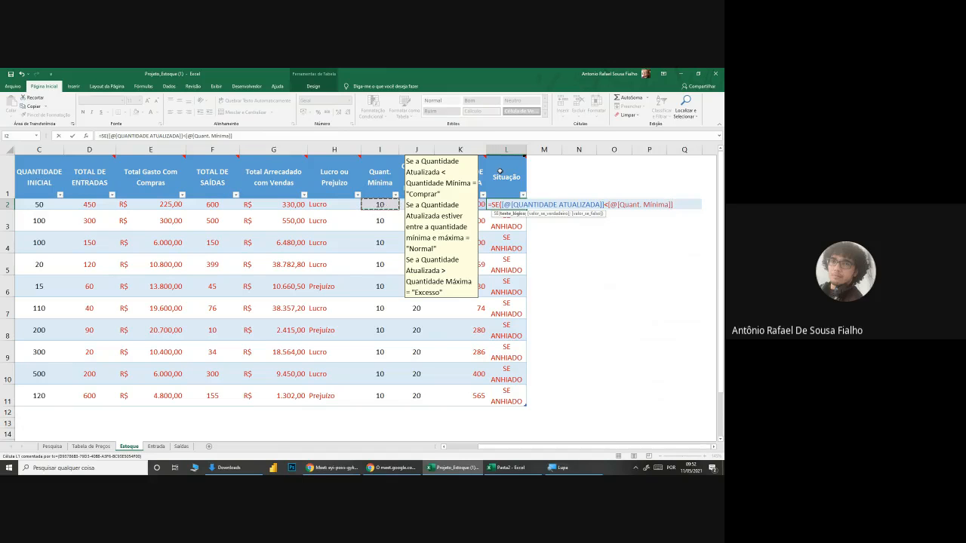
pyautogui.write(';"Comprar')
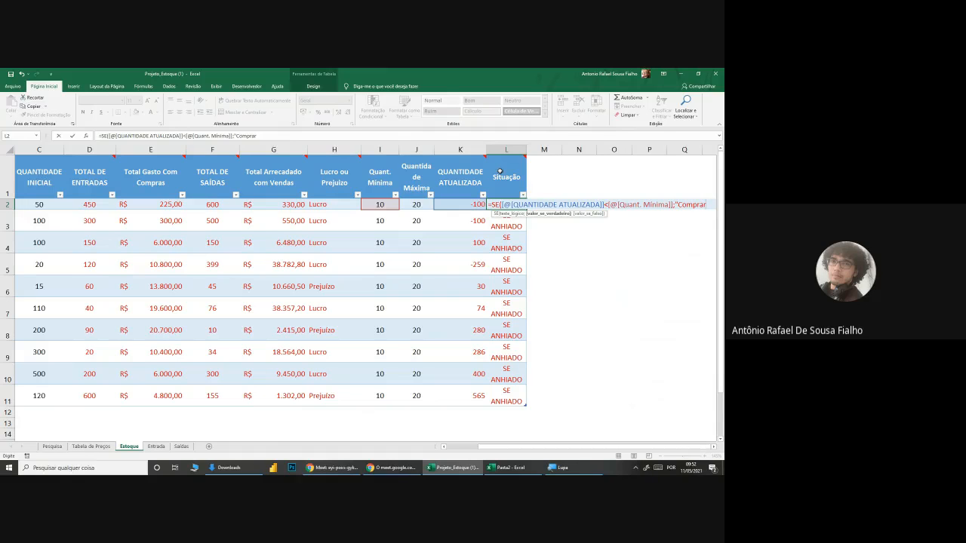
pyautogui.write('";SE(')
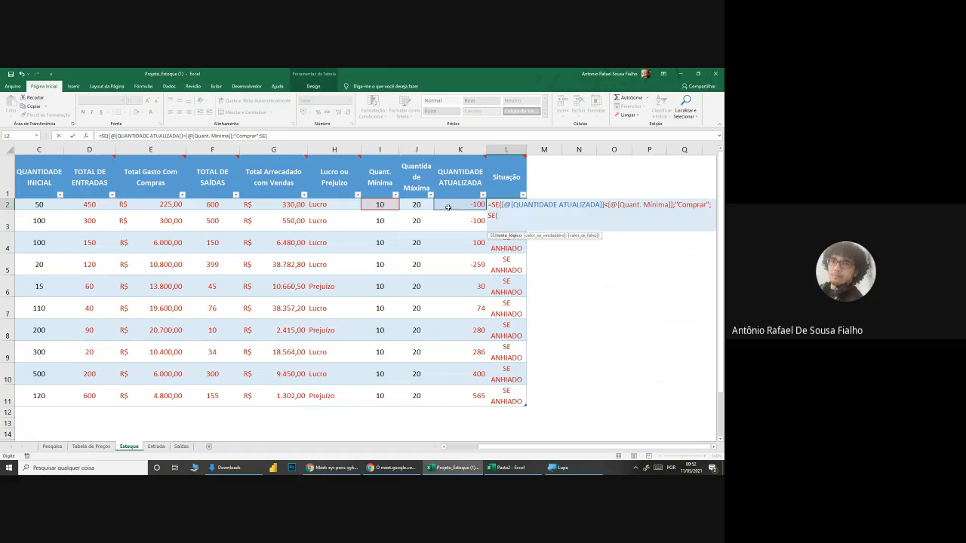
# Step: Nest a second SE whose E test requires QUANTIDADE ATUALIZADA above Quant. Mínima and below Quantidade Máxima
pyautogui.write('E(')
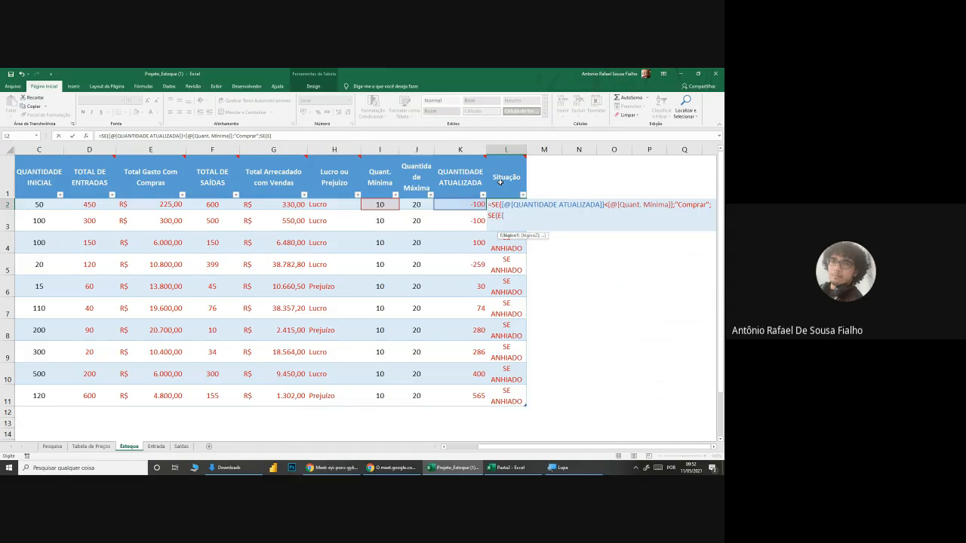
pyautogui.click(455, 203)
pyautogui.write('>')
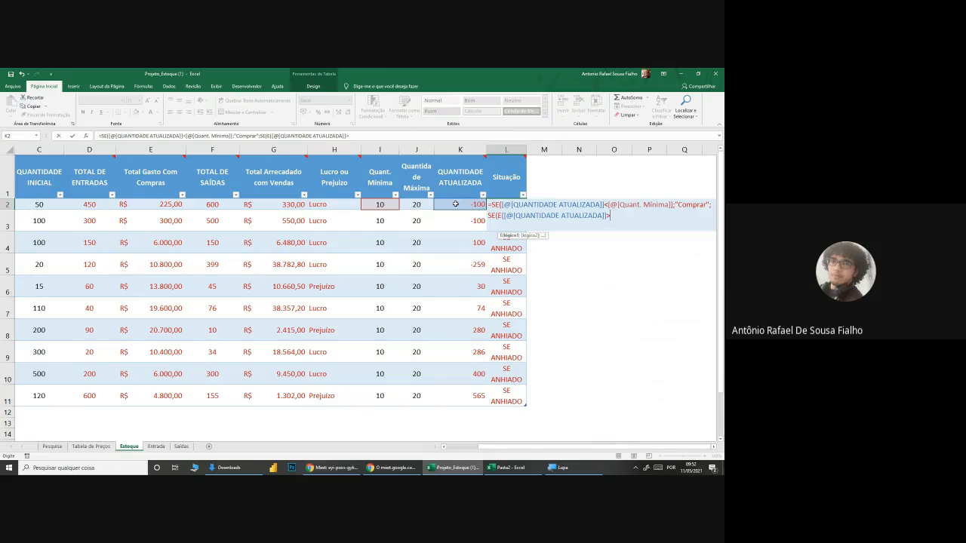
pyautogui.click(380, 204)
pyautogui.write(';')
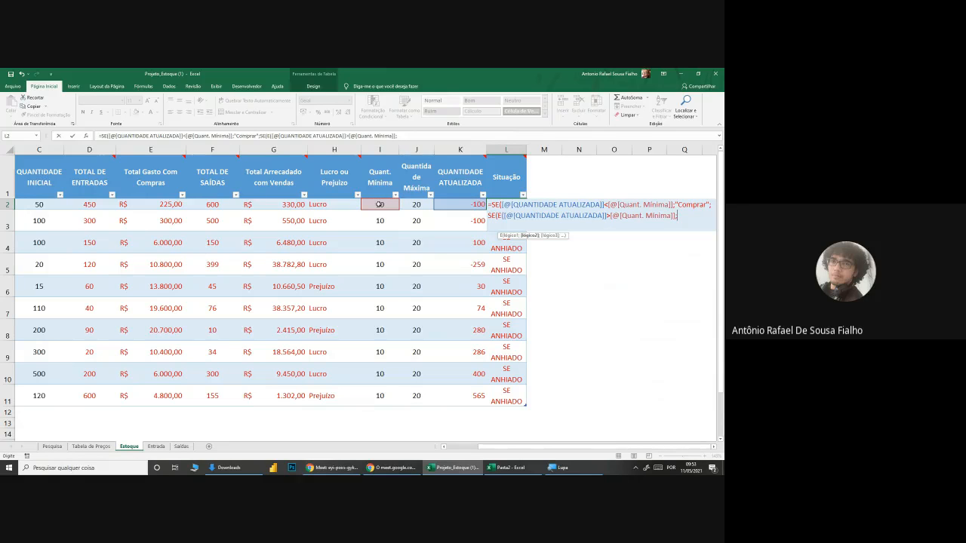
pyautogui.click(449, 203)
pyautogui.write('<')
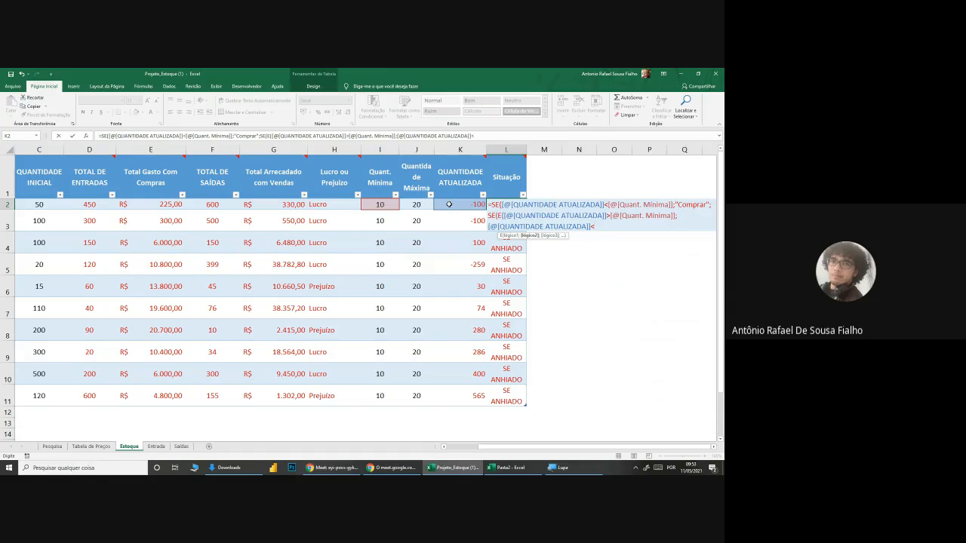
pyautogui.click(416, 203)
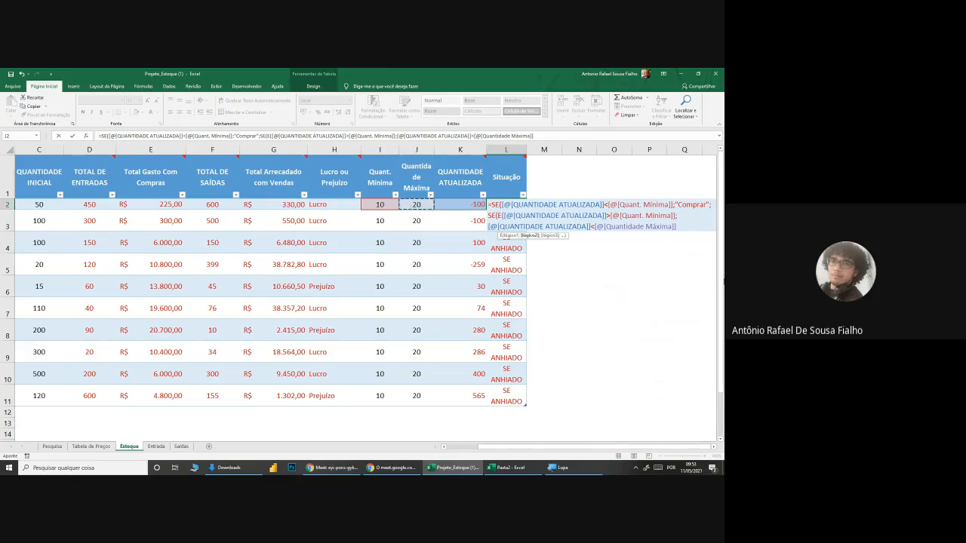
pyautogui.write(')')
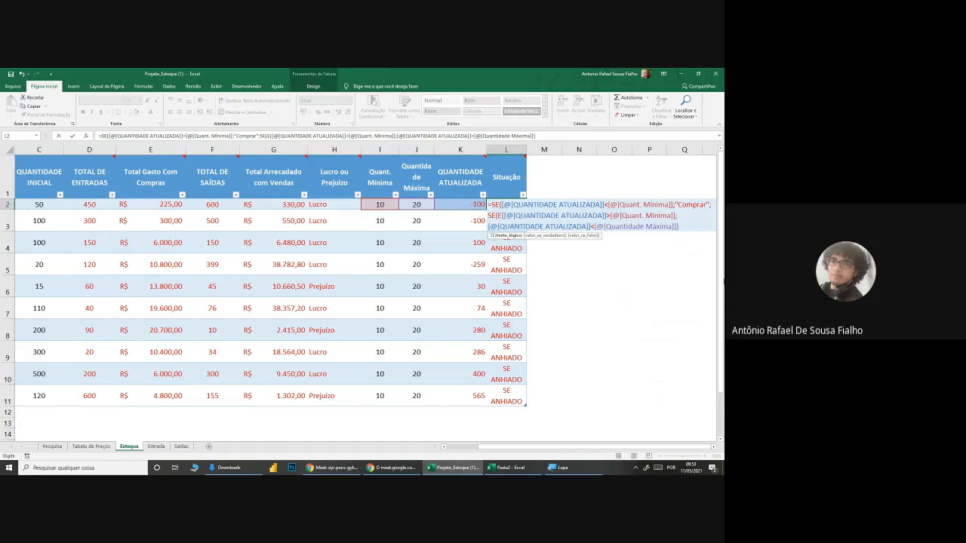
pyautogui.write(';')
# Step: Give the nested SE "Normal" as its true result and "Excesso" as its false result, and close both SE functions
pyautogui.moveTo(514, 175)
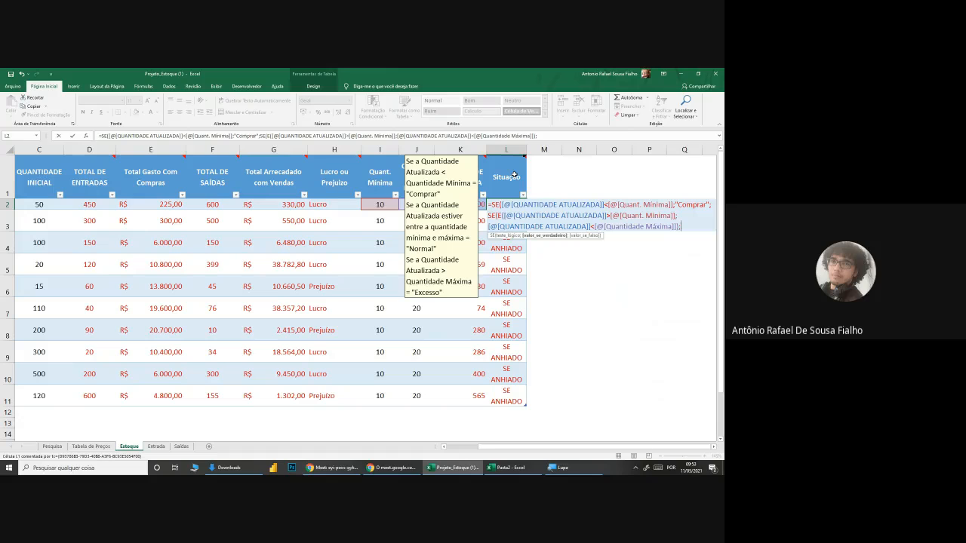
pyautogui.write('"Normal";')
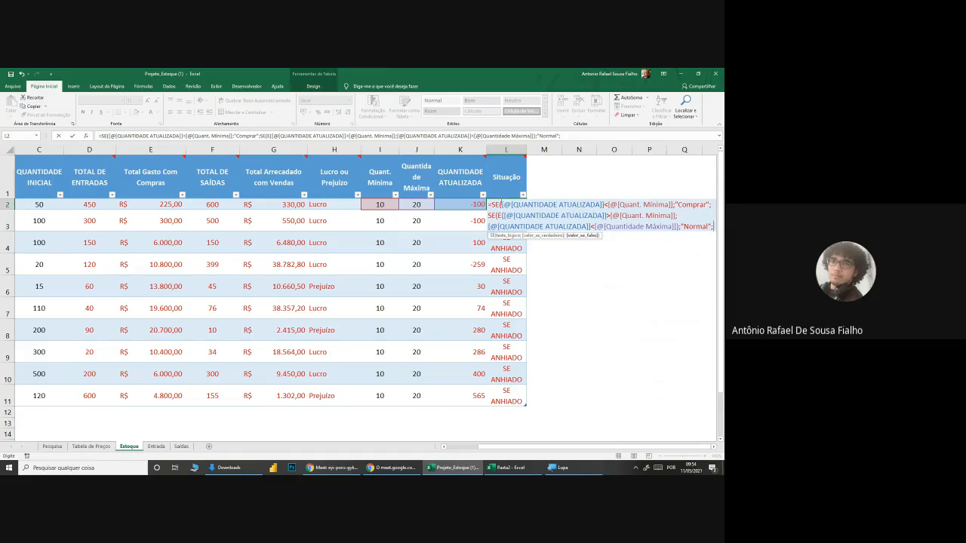
pyautogui.moveTo(503, 204); pyautogui.dragTo(673, 204)
pyautogui.moveTo(504, 216); pyautogui.dragTo(673, 226)
pyautogui.click(714, 227)
pyautogui.write('Excesso"')
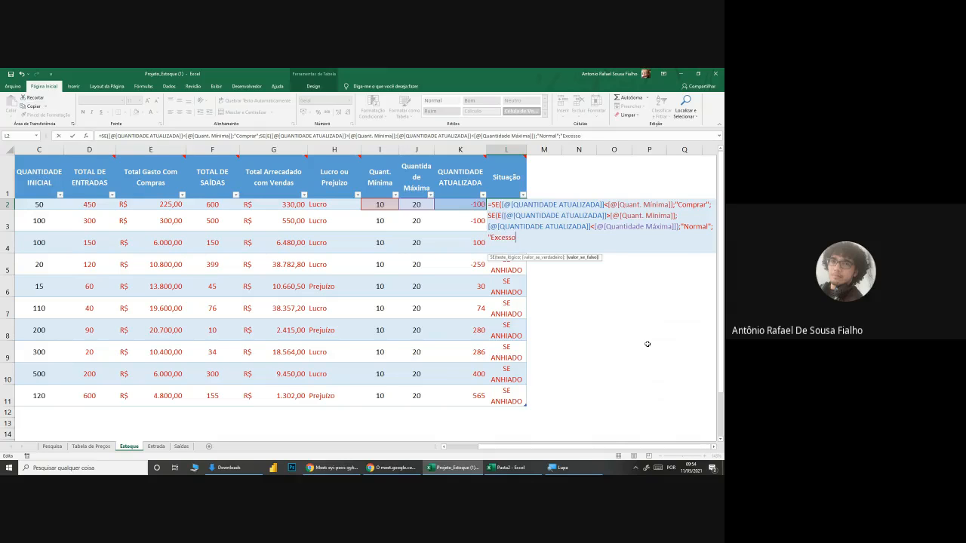
pyautogui.write('))')
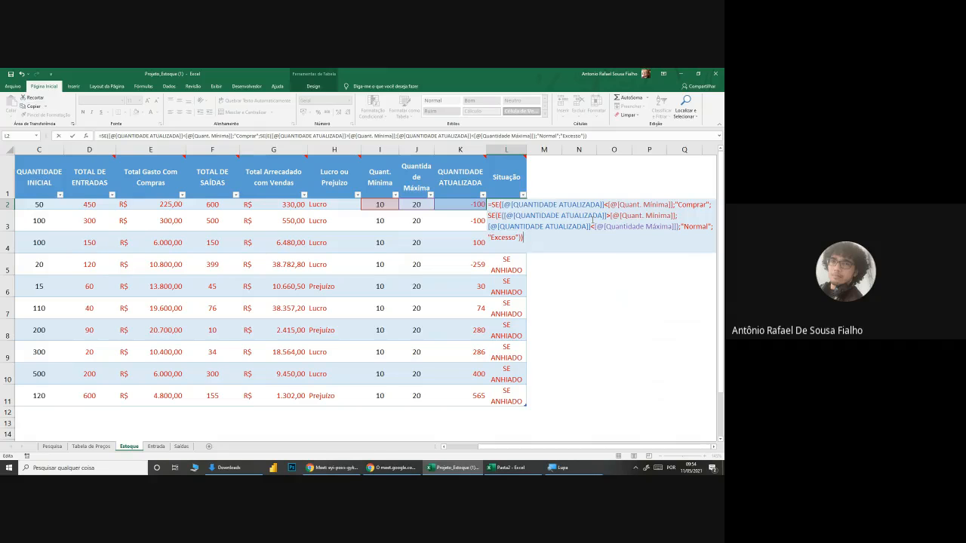
# Step: Review the result texts in the L2 formula, confirm it and copy it down the Situação column to row 11
pyautogui.moveTo(676, 204); pyautogui.dragTo(713, 227)
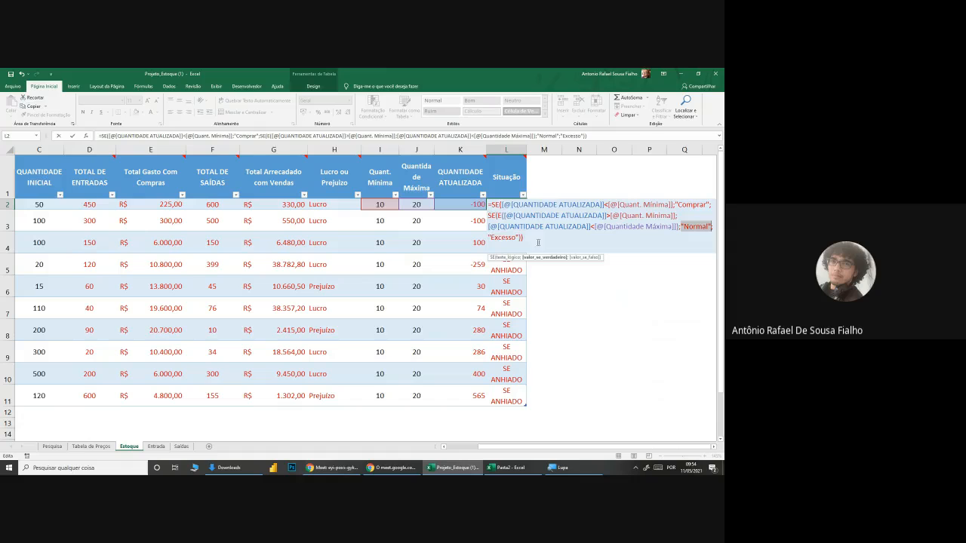
pyautogui.moveTo(489, 237); pyautogui.dragTo(521, 237)
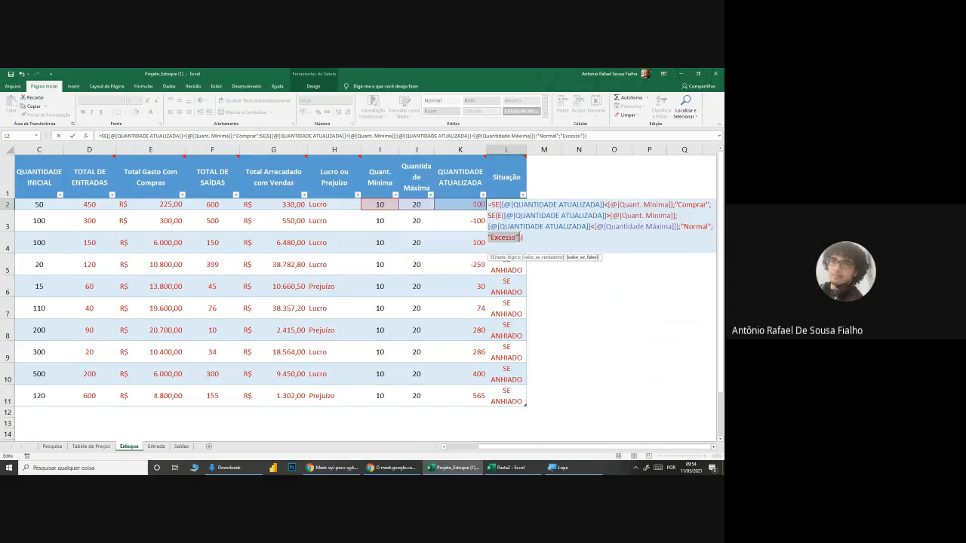
pyautogui.click(525, 237)
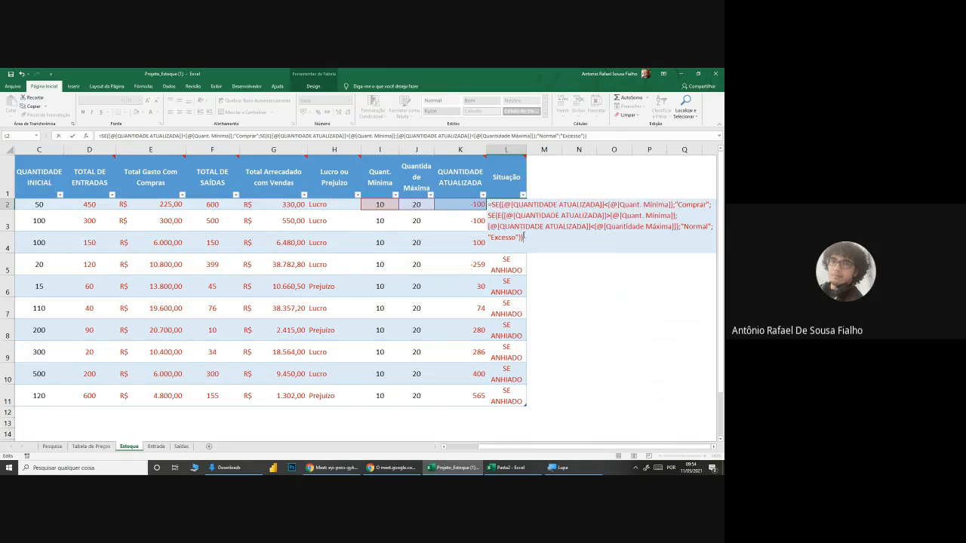
pyautogui.hotkey('ctrl', 'Return')
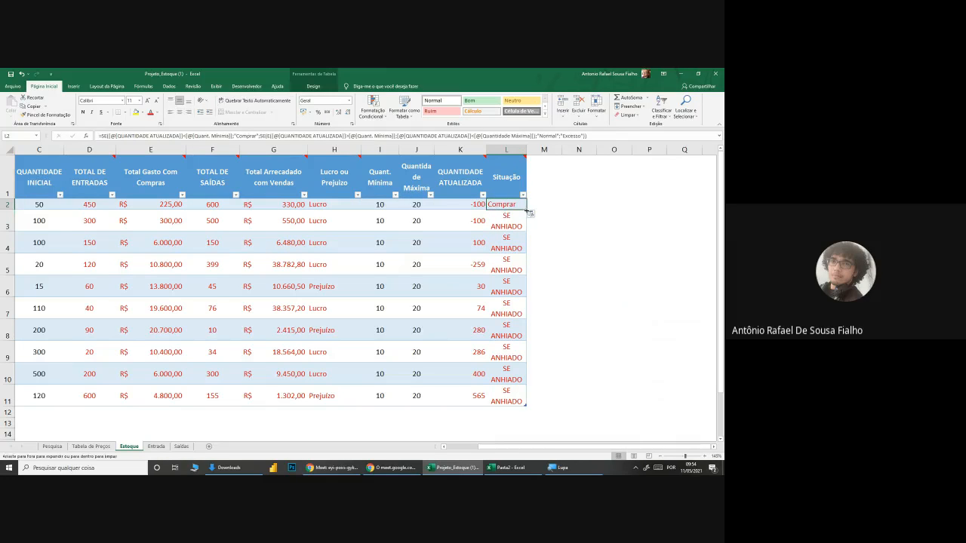
pyautogui.doubleClick(528, 213)
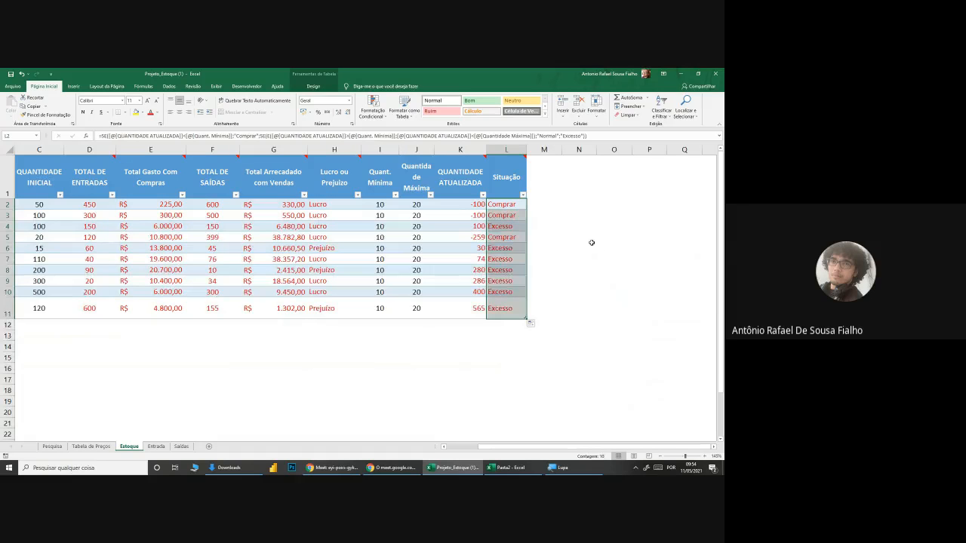
pyautogui.click(591, 243)
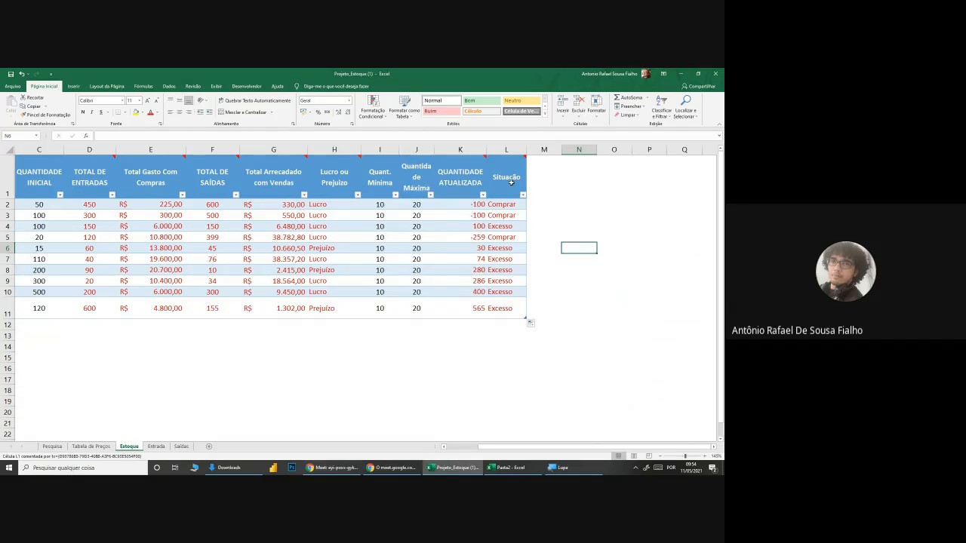
# Step: Examine the Situação header and compare the Estoque sheet with the Entrada and Saídas sheets
pyautogui.moveTo(511, 182)
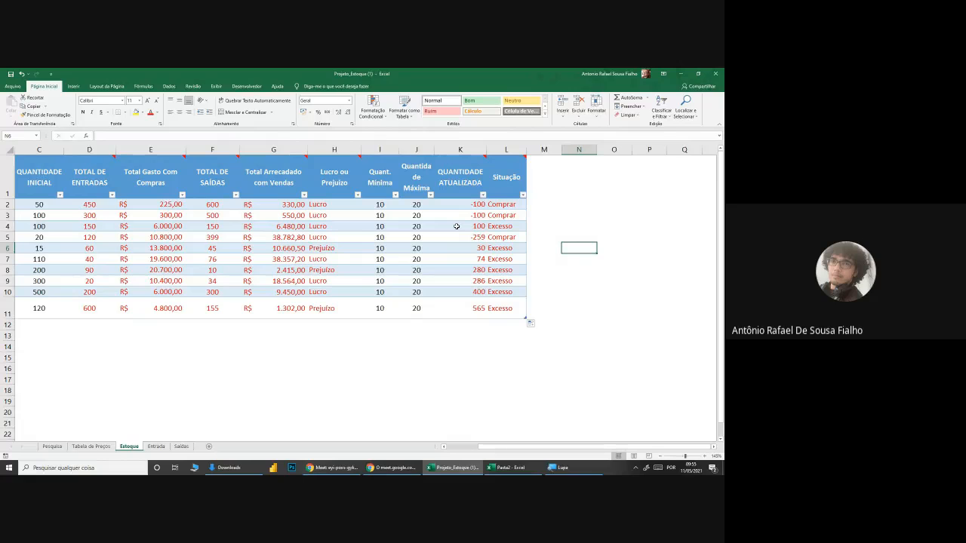
pyautogui.click(157, 447)
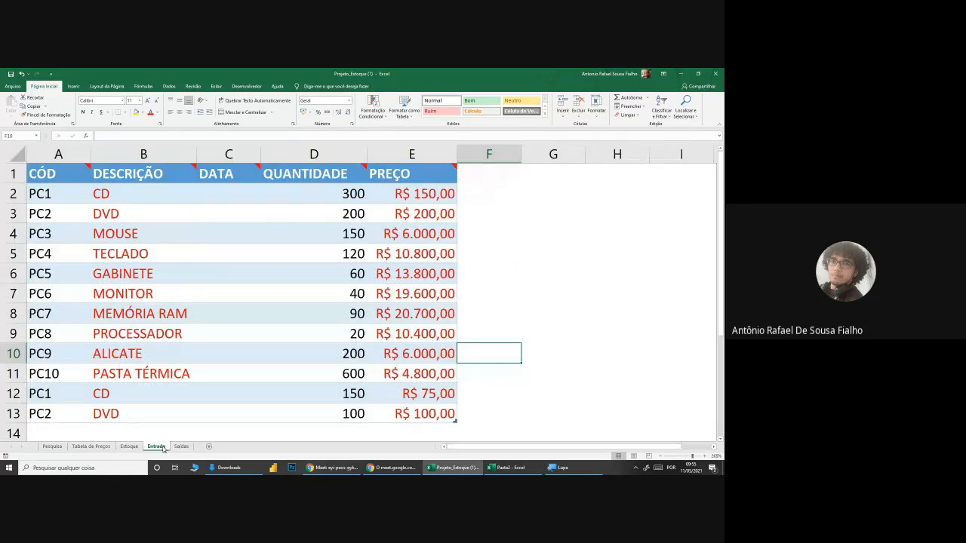
pyautogui.click(181, 447)
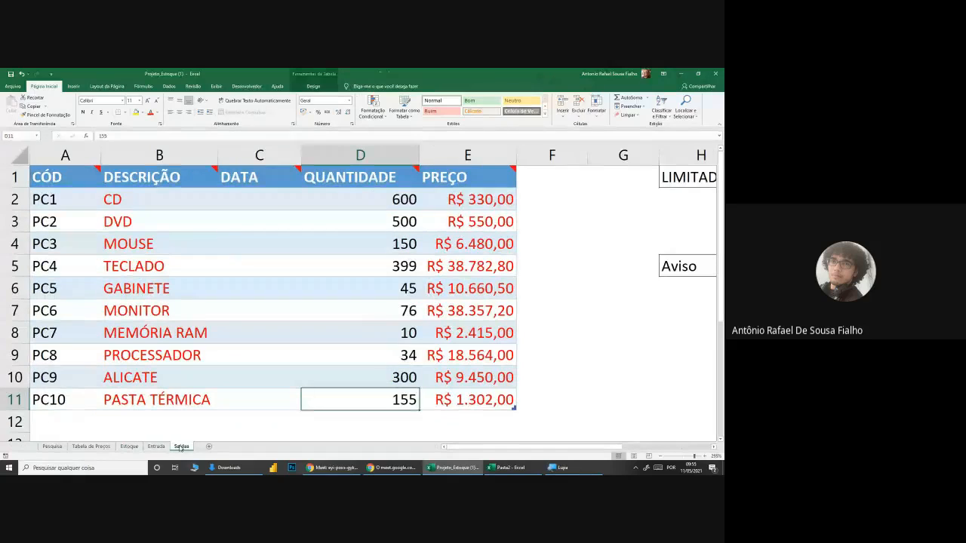
pyautogui.click(127, 447)
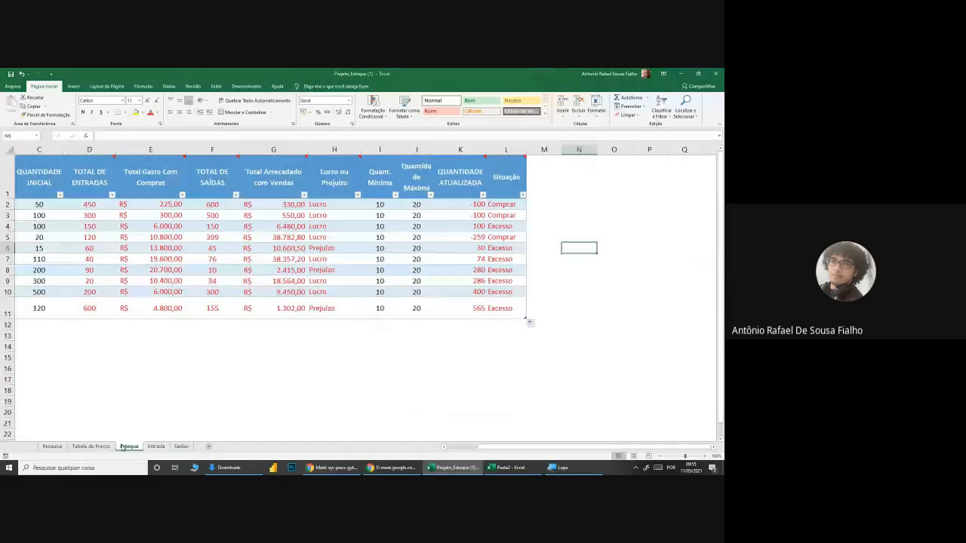
pyautogui.click(181, 447)
pyautogui.click(156, 447)
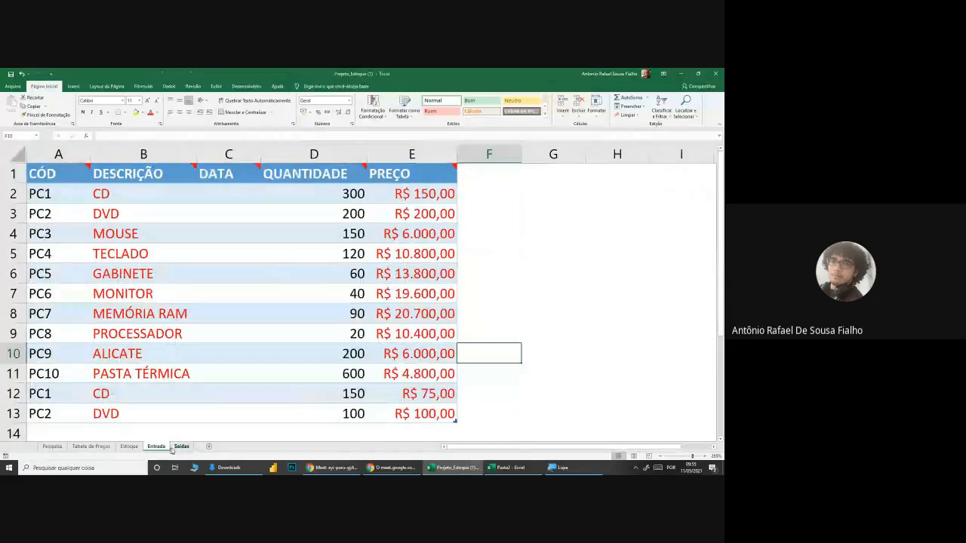
# Step: Set the CD's QUANTIDADE in the Saídas sheet to 590 and check its row in the Estoque sheet
pyautogui.click(181, 447)
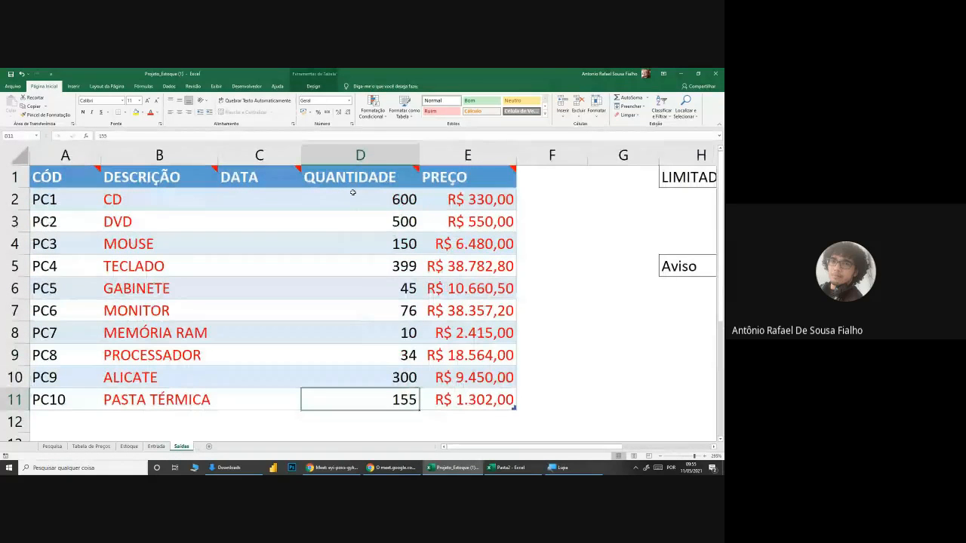
pyautogui.write('5')
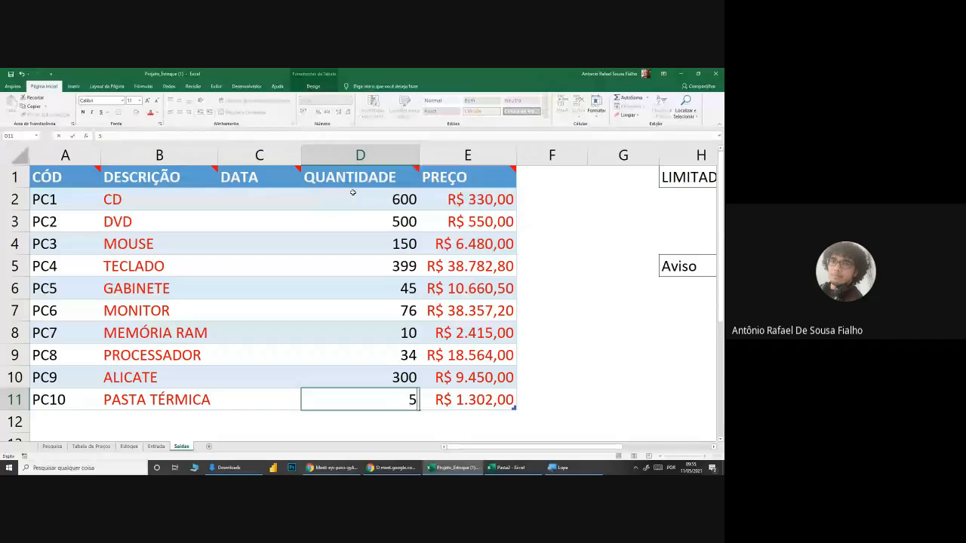
pyautogui.press('Escape')
pyautogui.press('Up')
pyautogui.press('Up')
pyautogui.press('Up')
pyautogui.press('Up')
pyautogui.press('Up')
pyautogui.press('Up')
pyautogui.press('Up')
pyautogui.press('Up')
pyautogui.press('Up')
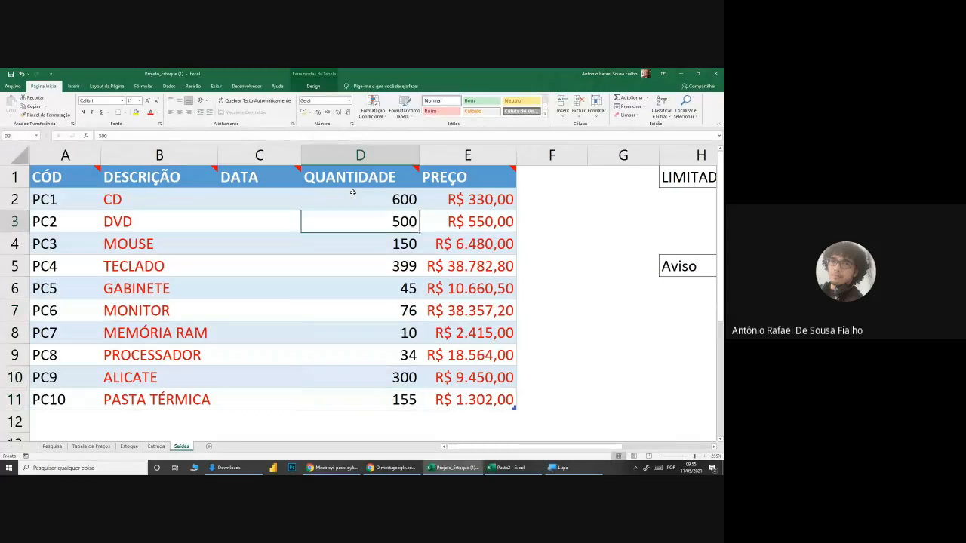
pyautogui.write('590')
pyautogui.press('Return')
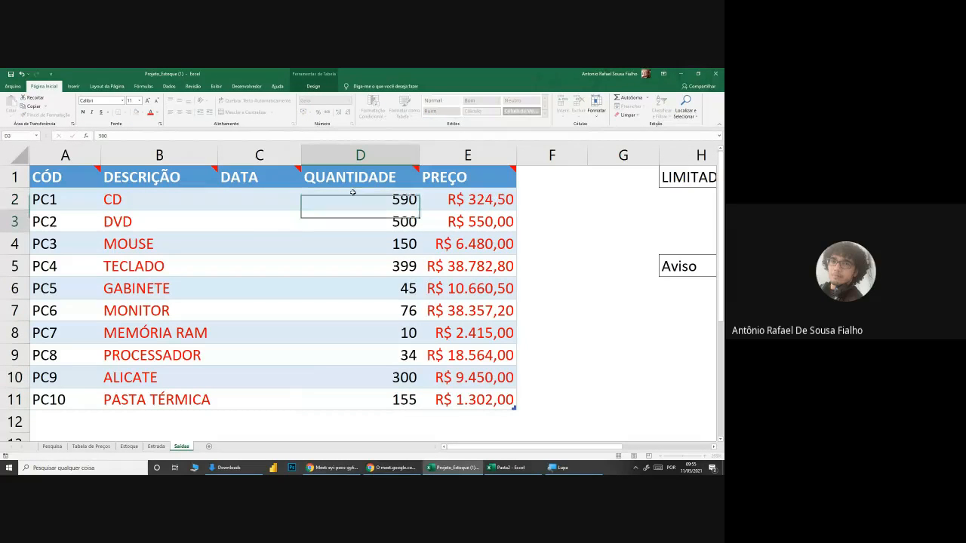
pyautogui.click(130, 446)
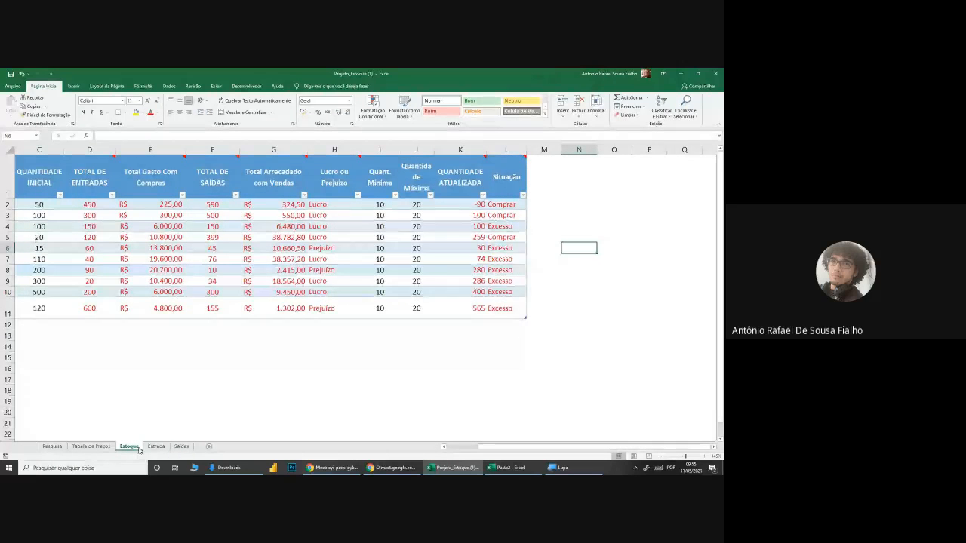
pyautogui.moveTo(582, 452)
pyautogui.mouseDown()
pyautogui.moveTo(529, 456)
pyautogui.moveTo(585, 453)
pyautogui.mouseUp()
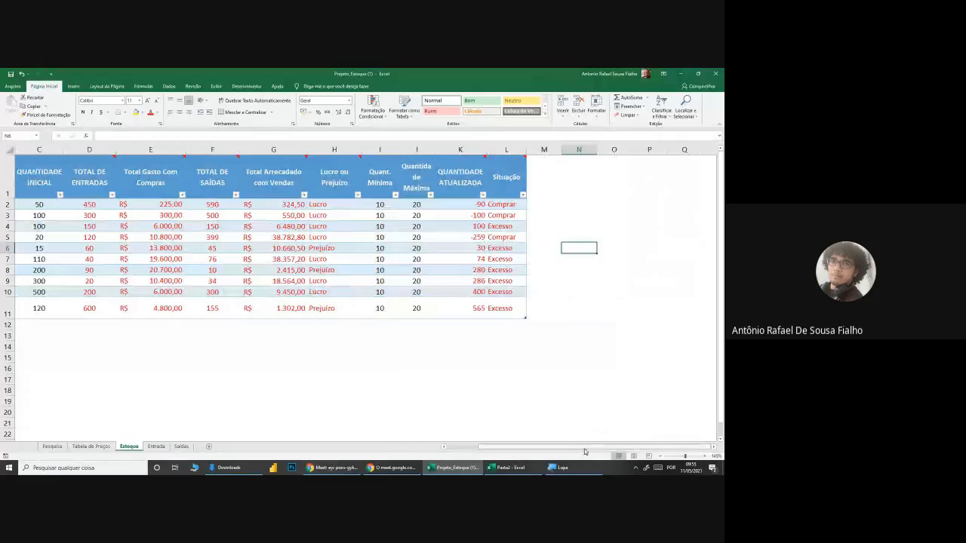
# Step: Set the CD's QUANTIDADE in the Saídas sheet to 400 and check its Situação in the Estoque sheet
pyautogui.click(180, 447)
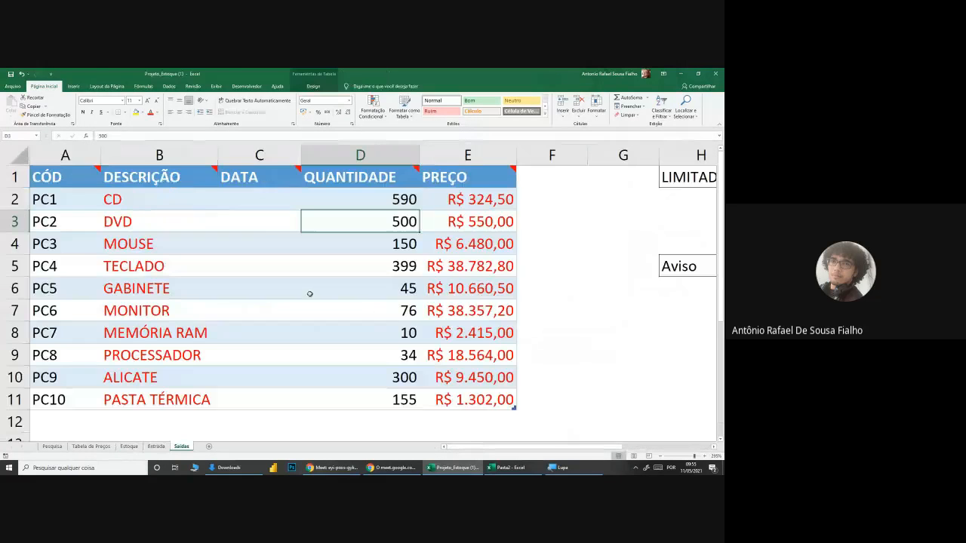
pyautogui.click(384, 201)
pyautogui.write('600')
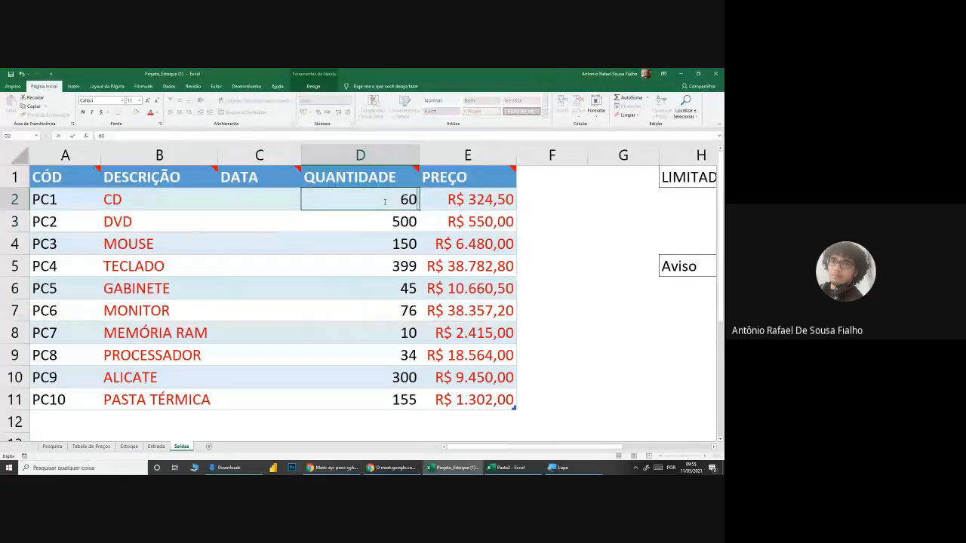
pyautogui.press('BackSpace')
pyautogui.press('BackSpace')
pyautogui.press('BackSpace')
pyautogui.write('5')
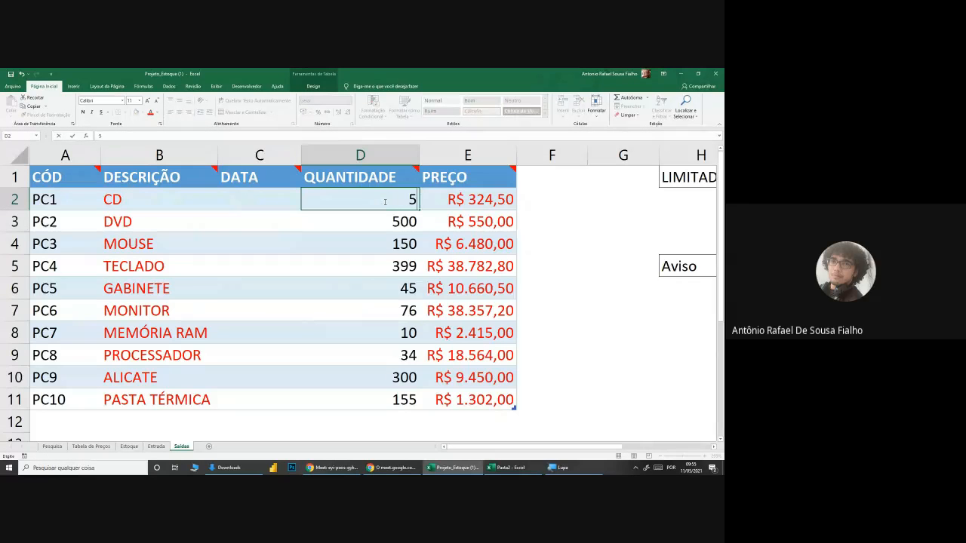
pyautogui.press('BackSpace')
pyautogui.write('400')
pyautogui.press('Return')
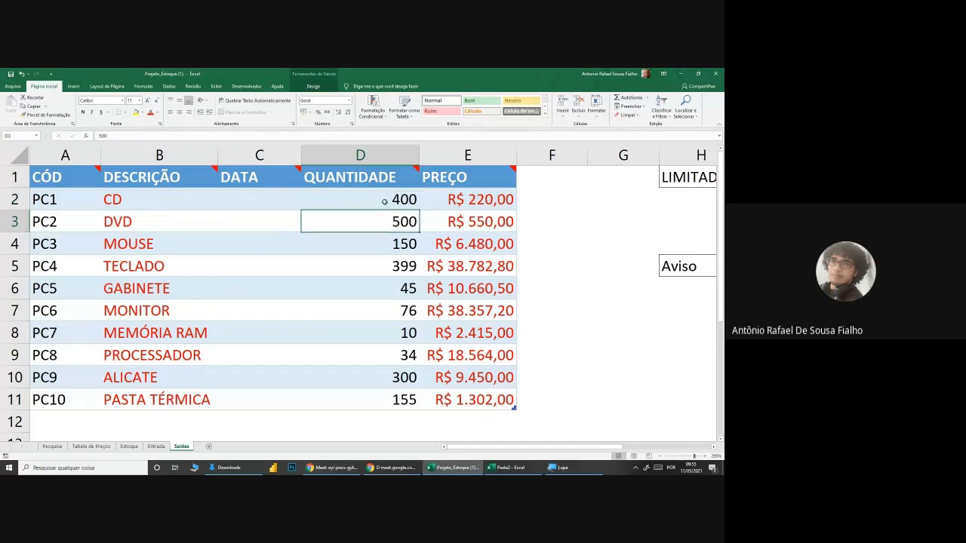
pyautogui.click(130, 446)
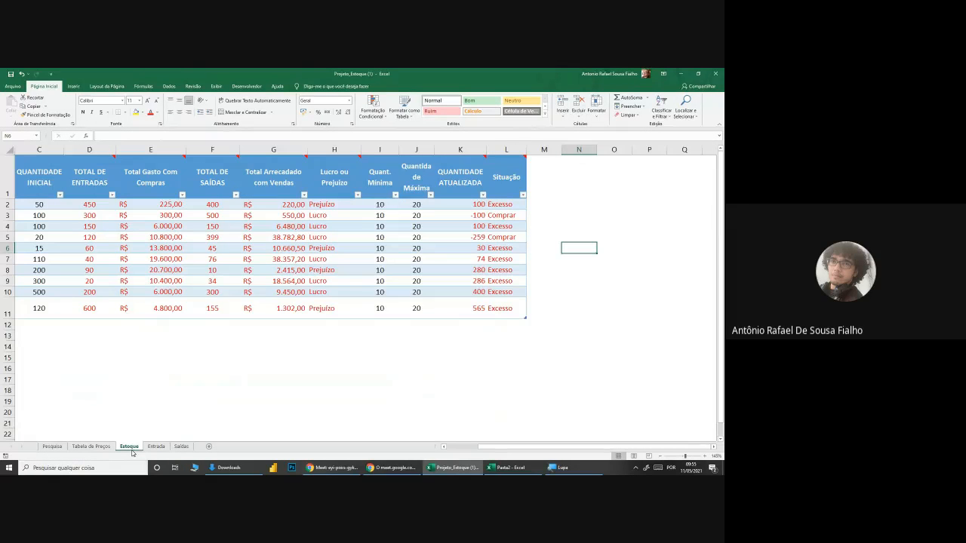
# Step: Set the CD's outgoing quantity in Saídas to 350 and check its Situação in Estoque
pyautogui.click(180, 446)
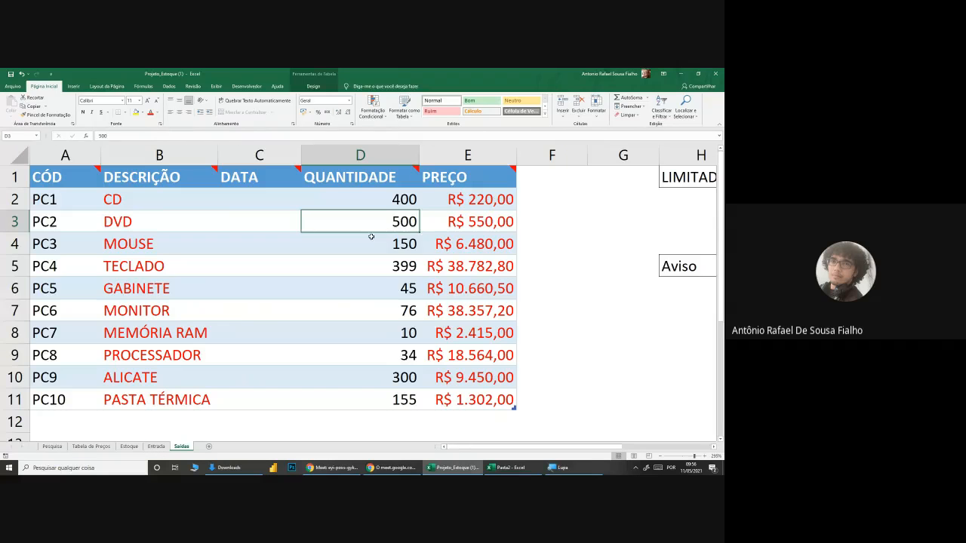
pyautogui.click(398, 201)
pyautogui.write('350')
pyautogui.press('Return')
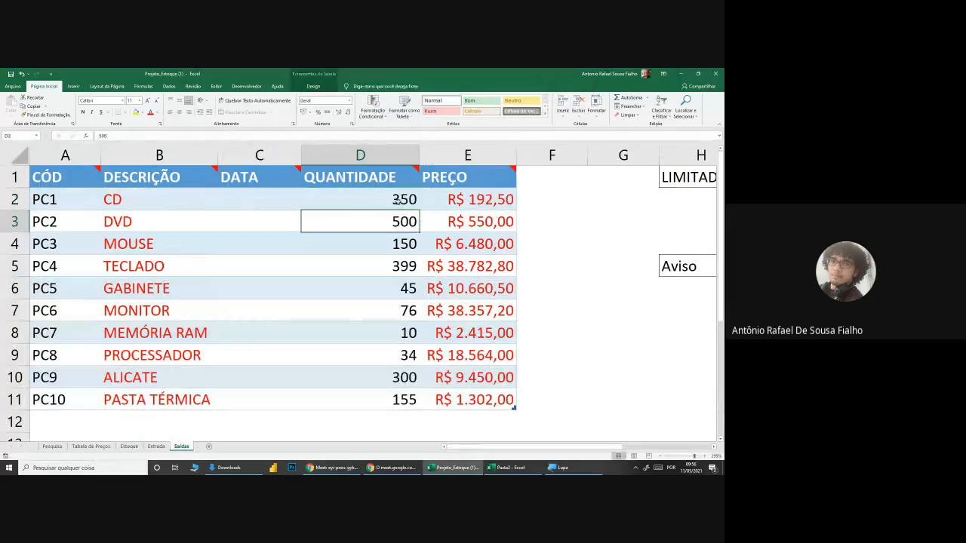
pyautogui.click(128, 446)
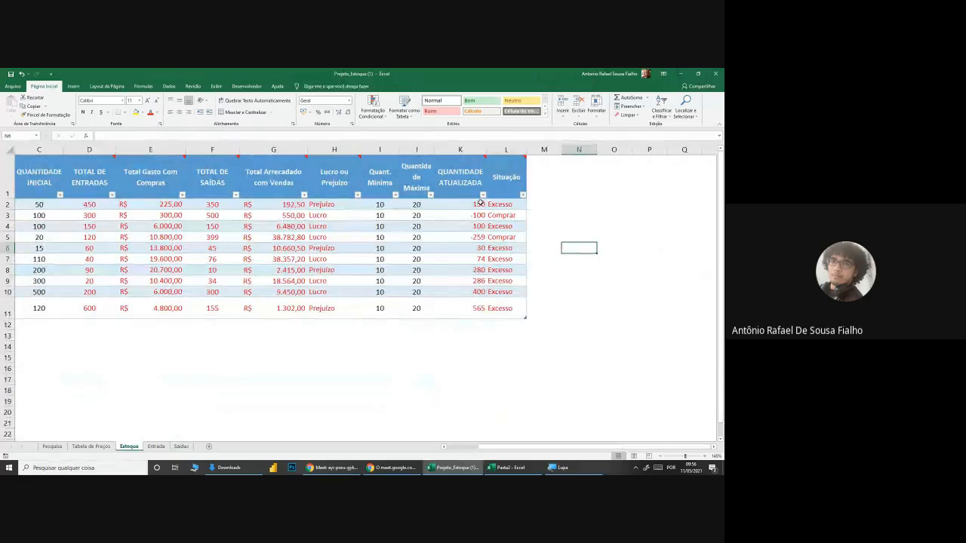
# Step: Set the CD's outgoing quantity in Saídas to 450 and check its Situação in Estoque
pyautogui.click(181, 446)
pyautogui.click(371, 194)
pyautogui.write('450')
pyautogui.press('Return')
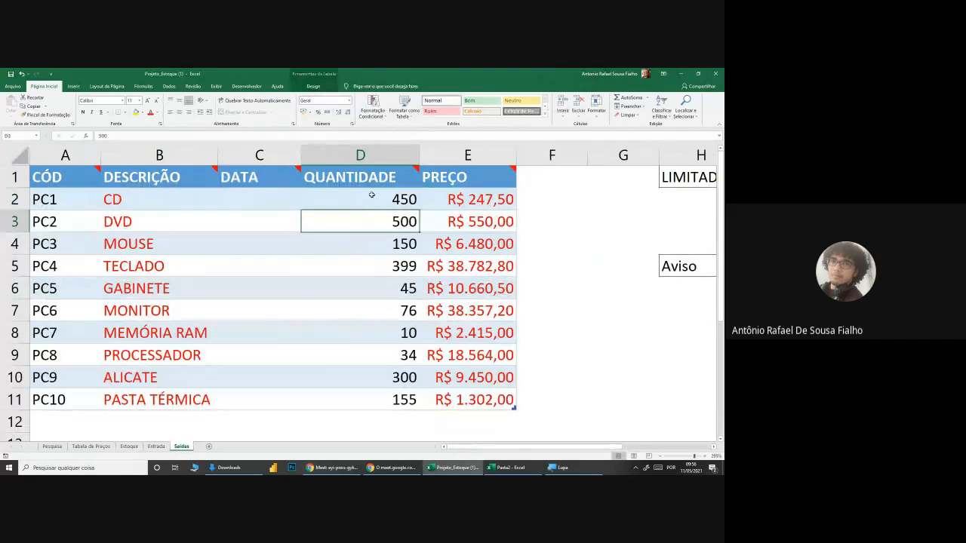
pyautogui.click(128, 446)
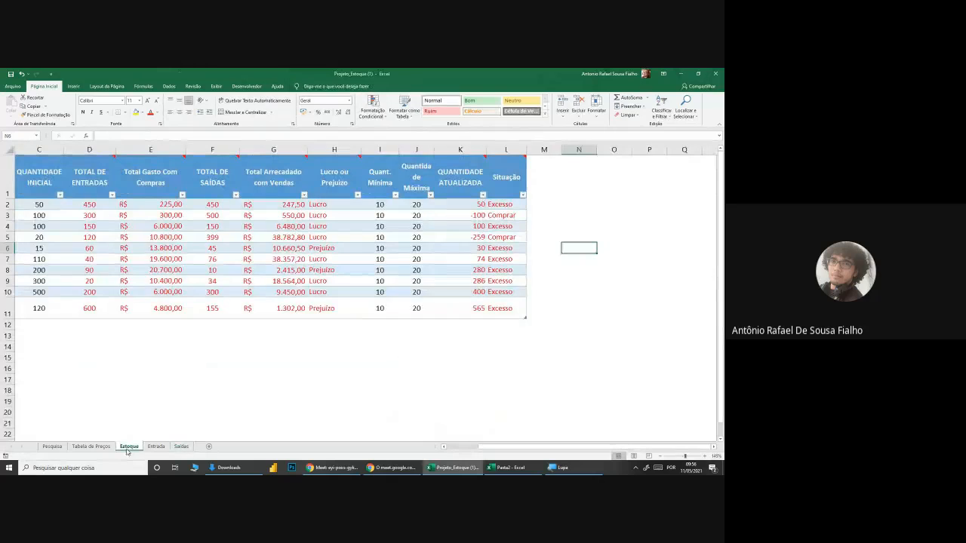
# Step: Set the CD's outgoing quantity in Saídas to 480 and check its Situação in Estoque
pyautogui.click(181, 446)
pyautogui.click(373, 194)
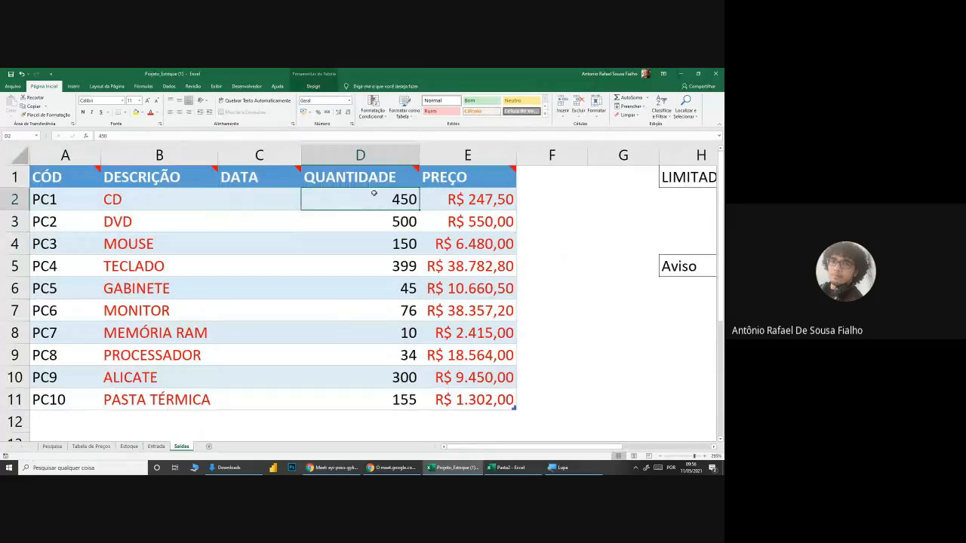
pyautogui.write('480')
pyautogui.press('Return')
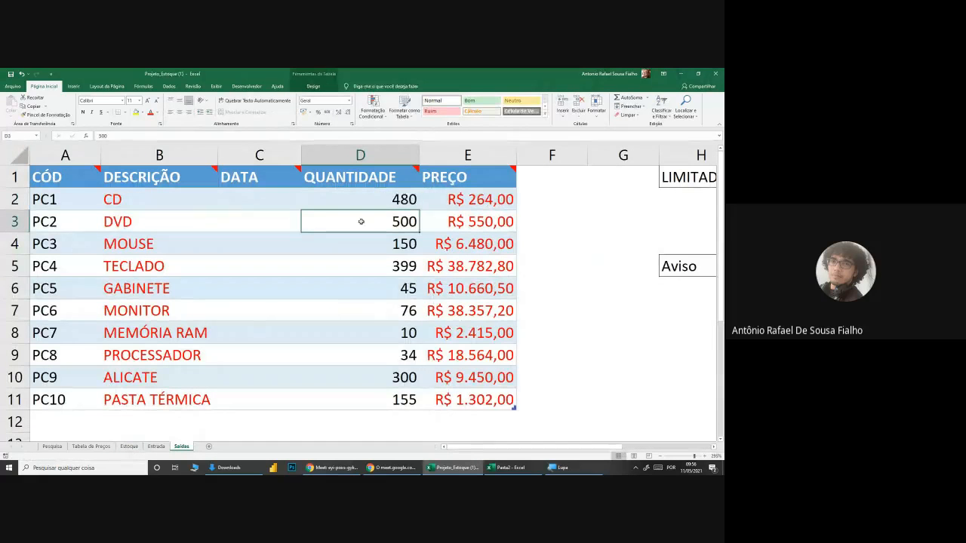
pyautogui.click(129, 446)
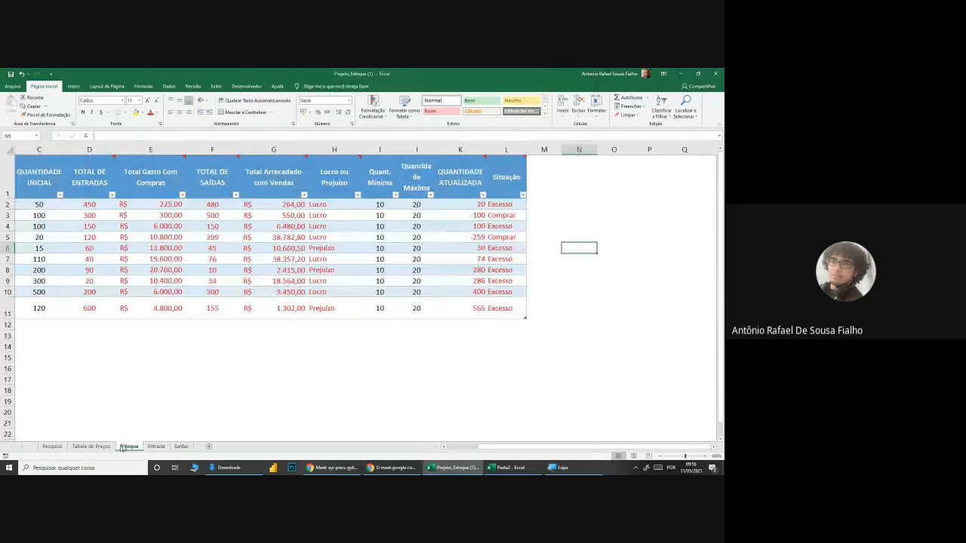
# Step: Set the CD's QUANTIDADE in the Saídas sheet to 485 and return to the Estoque sheet
pyautogui.click(181, 446)
pyautogui.click(382, 208)
pyautogui.doubleClick(414, 199)
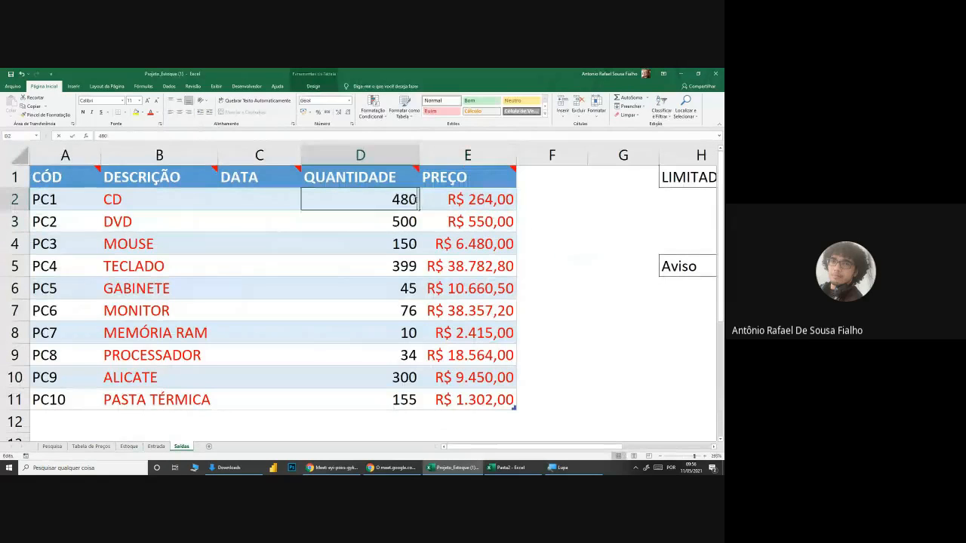
pyautogui.press('BackSpace')
pyautogui.write('5')
pyautogui.press('Return')
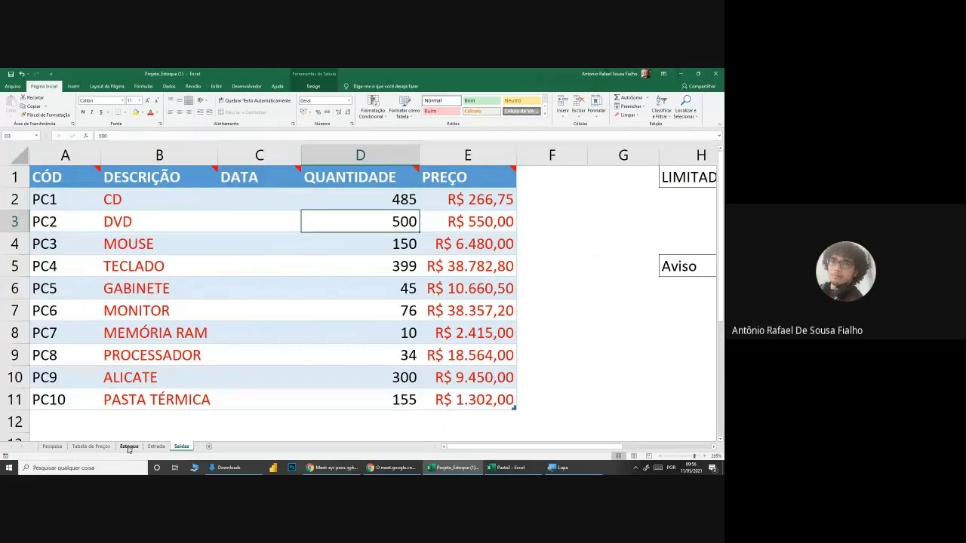
pyautogui.click(129, 446)
# Step: Compare the CD's Situação with its QUANTIDADE ATUALIZADA, Quant. Mínima and Quantidade Máxima, and check the DVD's Situação
pyautogui.click(496, 205)
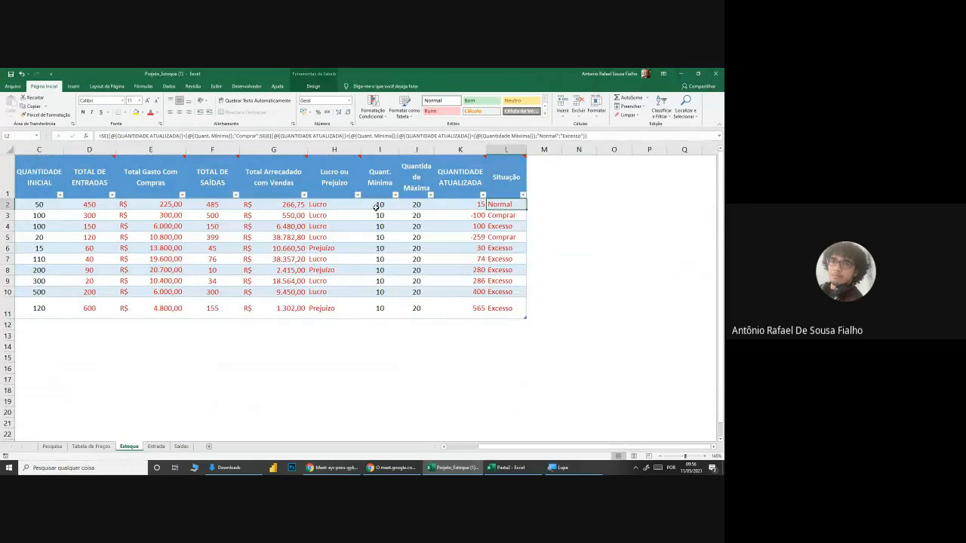
pyautogui.click(455, 205)
pyautogui.click(375, 205)
pyautogui.click(411, 205)
pyautogui.scroll(1, 548, 231)
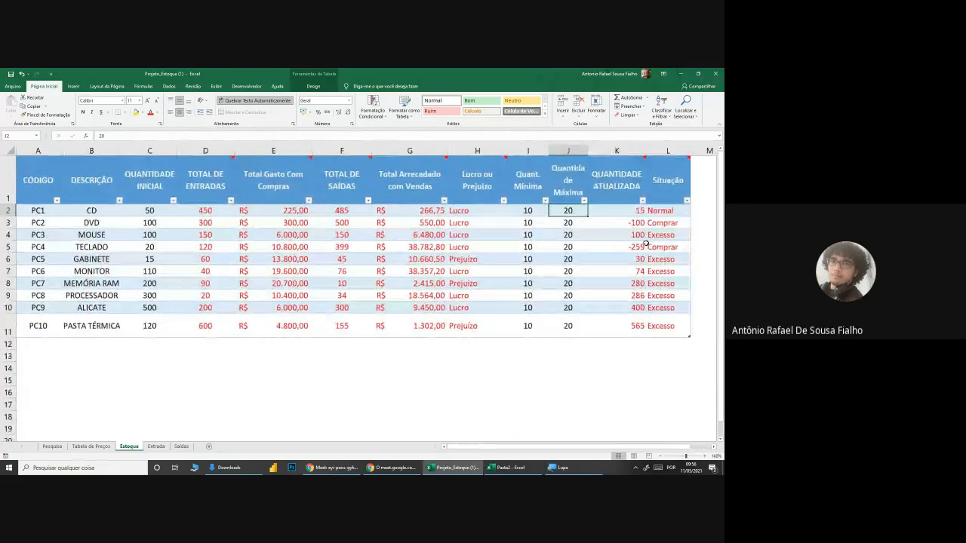
pyautogui.click(658, 221)
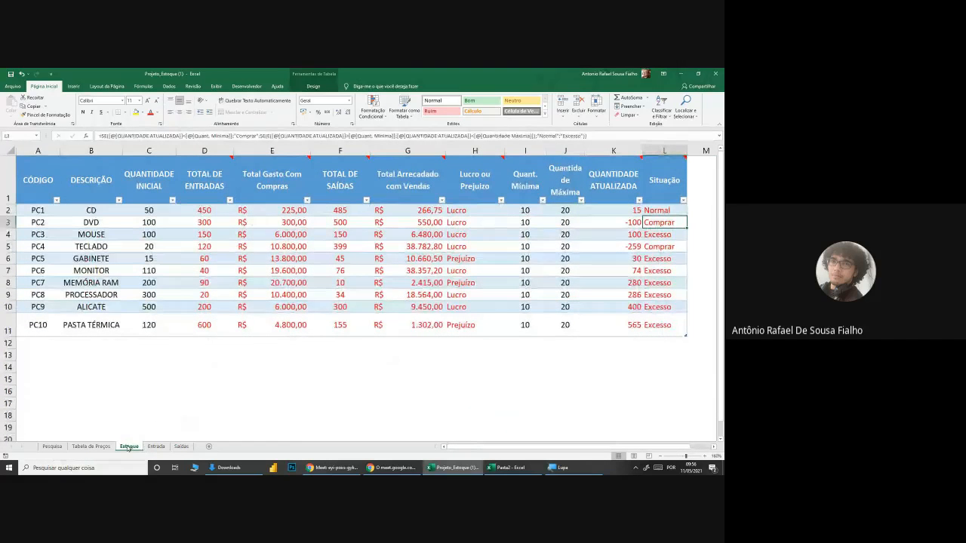
# Step: Look over the Tabela de Preços, Estoque and Saídas sheets and open the Pesquisa sheet's product search table
pyautogui.click(91, 446)
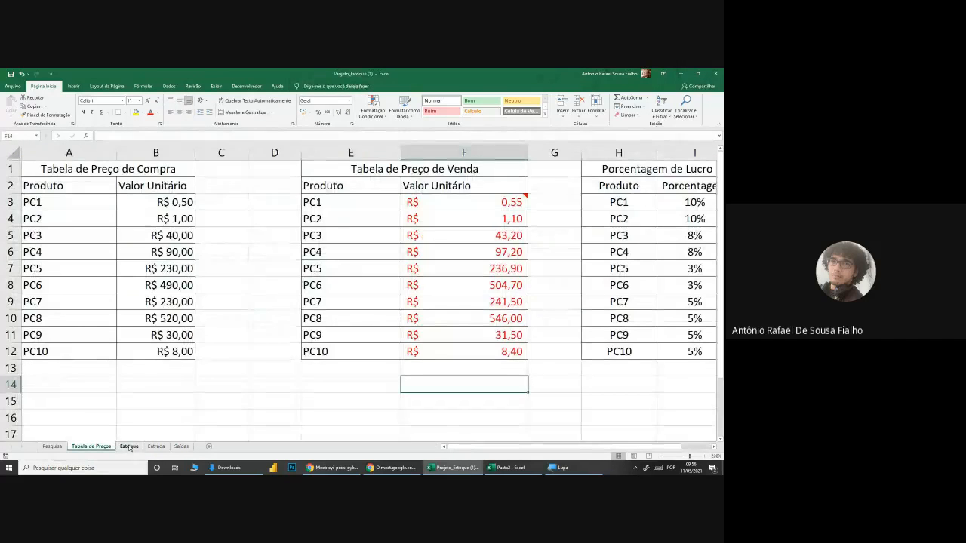
pyautogui.click(130, 446)
pyautogui.click(175, 446)
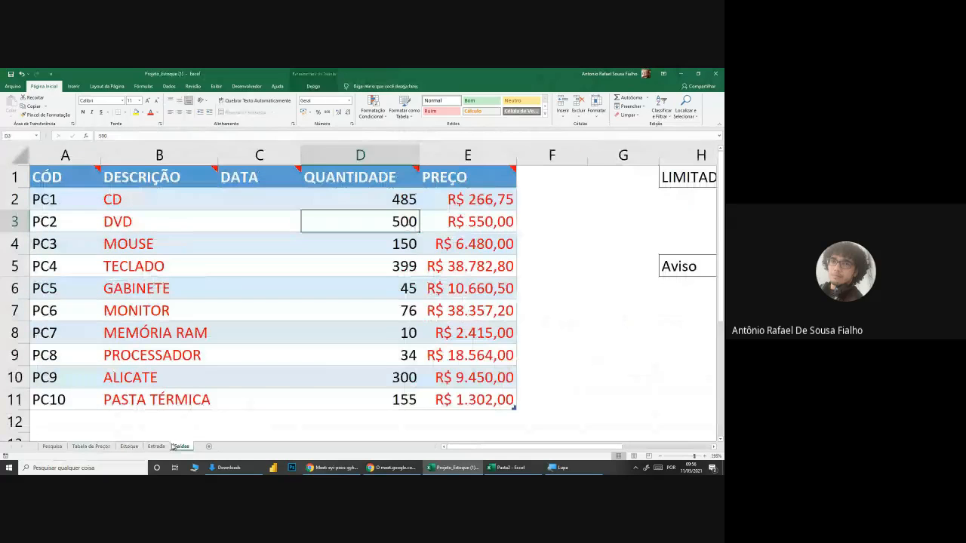
pyautogui.click(52, 446)
pyautogui.scroll(1, 347, 291)
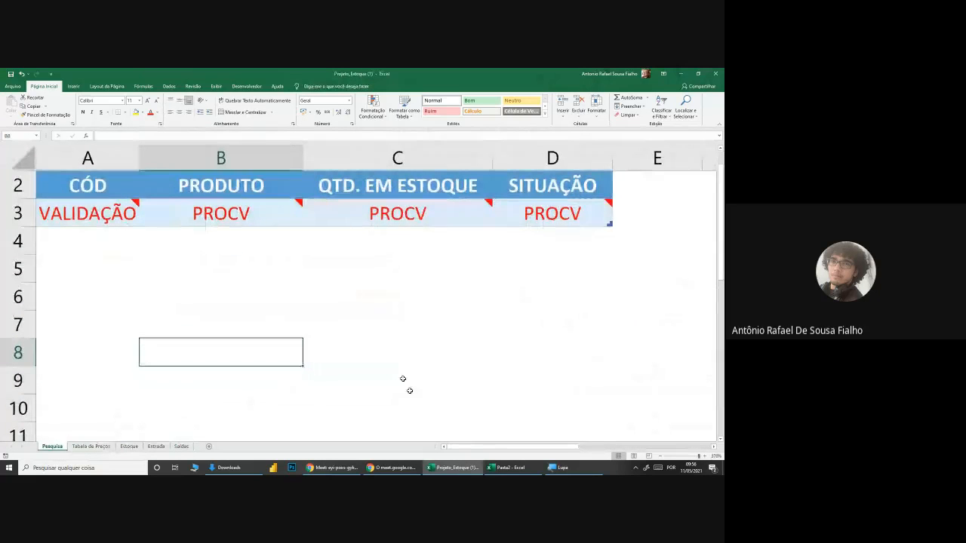
pyautogui.scroll(1, 441, 399)
# Step: Hide the screen-sharing notice, check the chat in the Google Meet call and return to the workbook
pyautogui.click(391, 468)
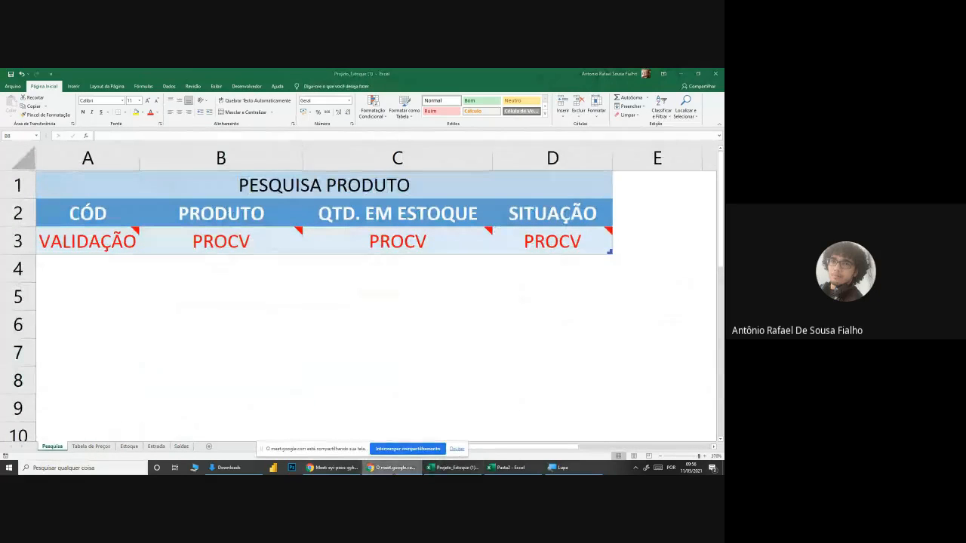
pyautogui.click(456, 449)
pyautogui.click(345, 469)
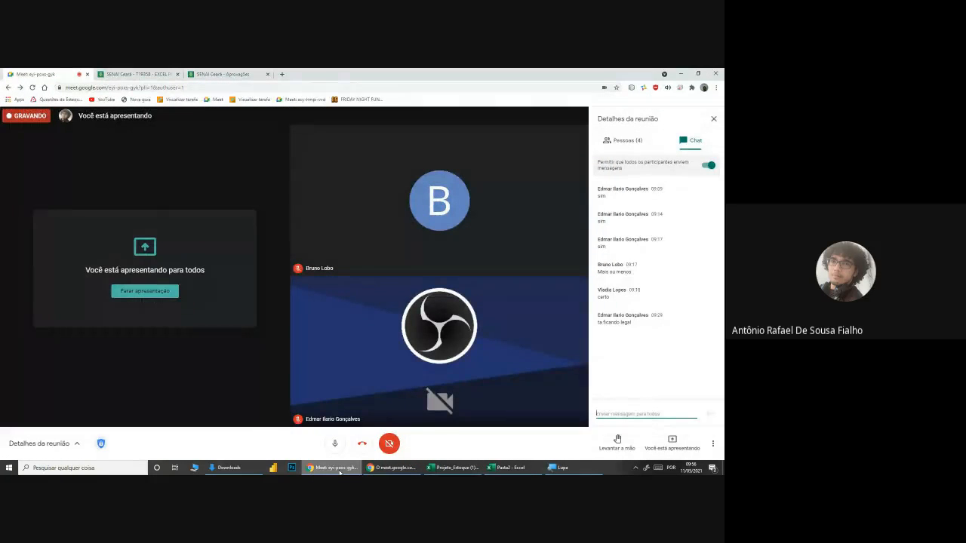
pyautogui.click(341, 470)
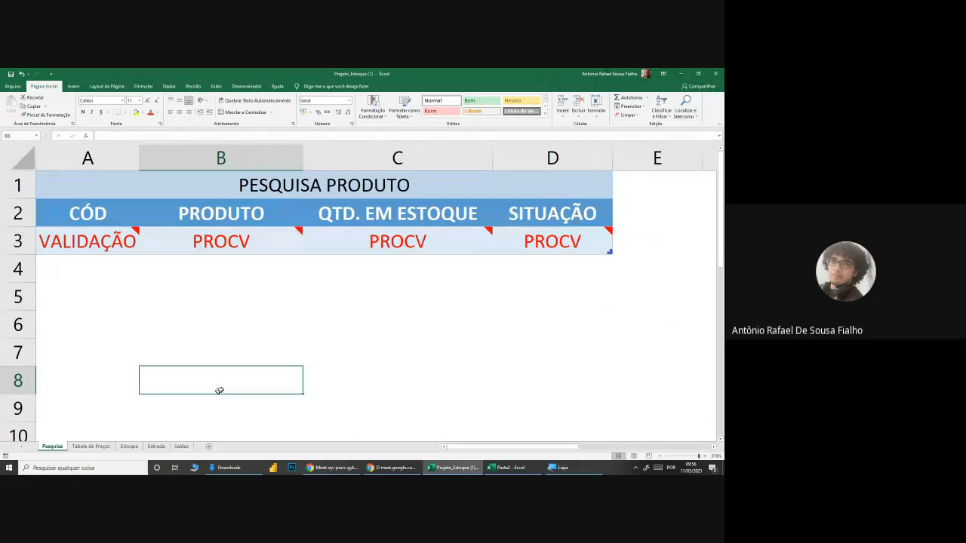
# Step: Examine the CÓD and PRODUTO cells of the Pesquisa sheet and the product codes in the Tabela de Preços sheet
pyautogui.click(205, 286)
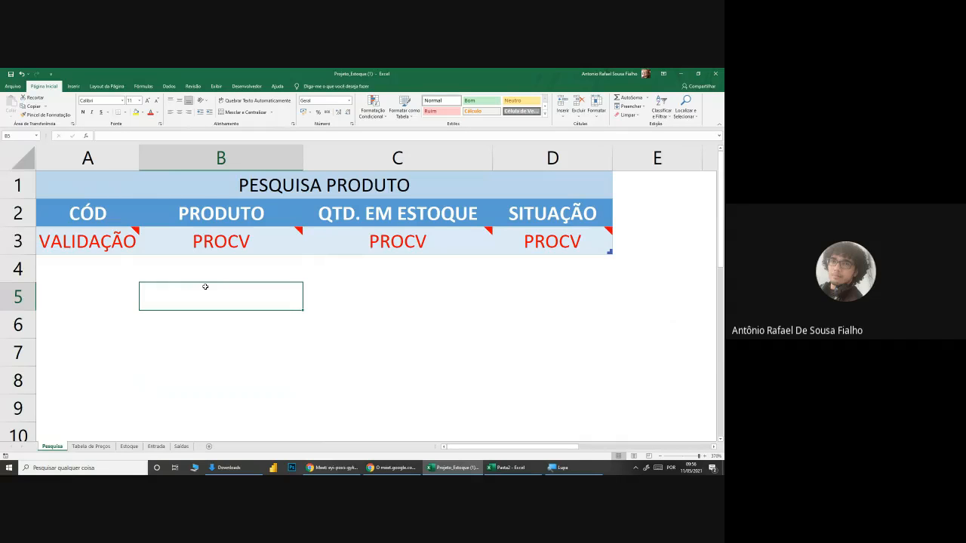
pyautogui.click(90, 242)
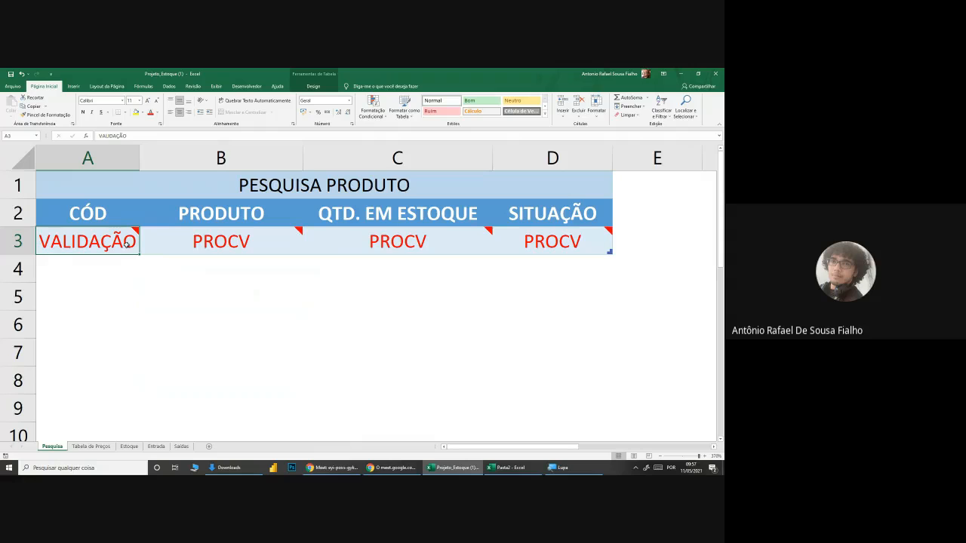
pyautogui.click(90, 446)
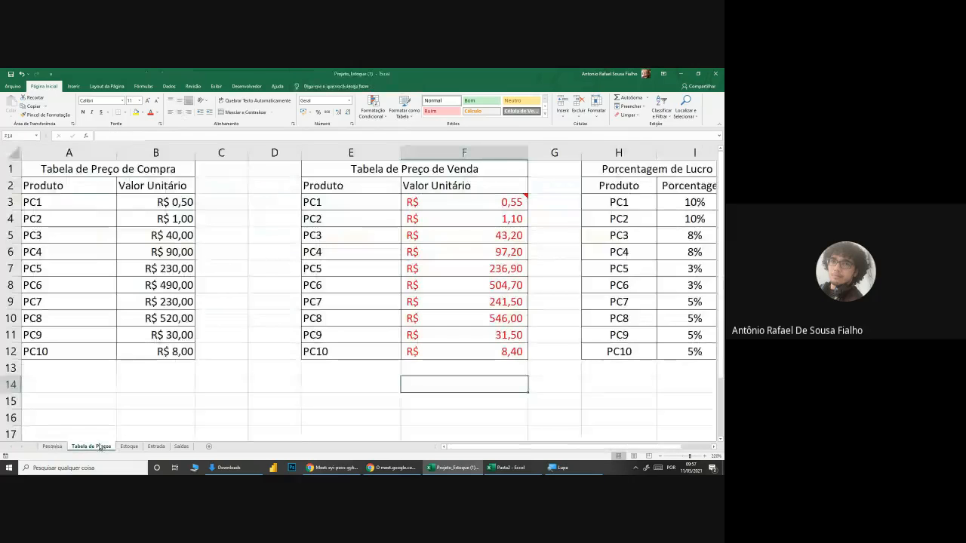
pyautogui.click(77, 217)
pyautogui.click(75, 236)
pyautogui.click(75, 285)
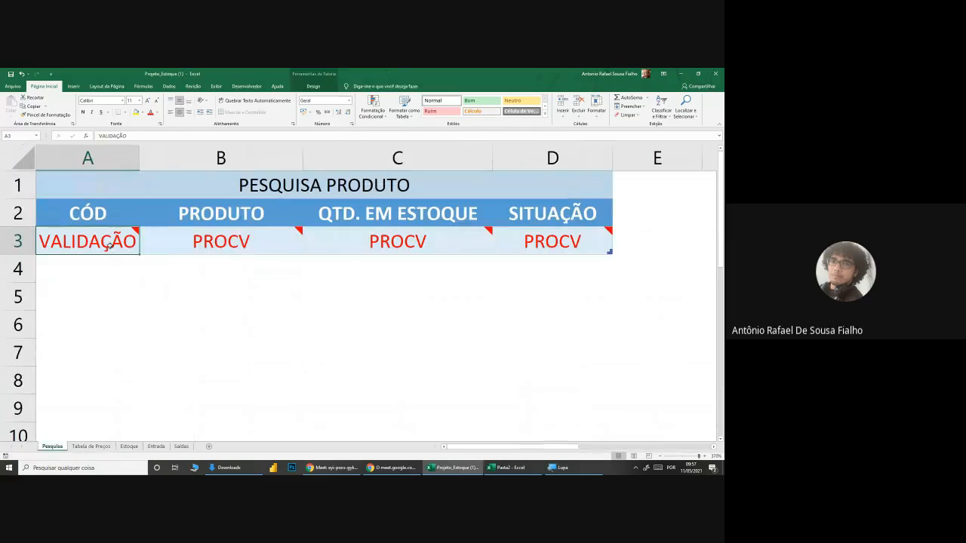
pyautogui.moveTo(144, 250)
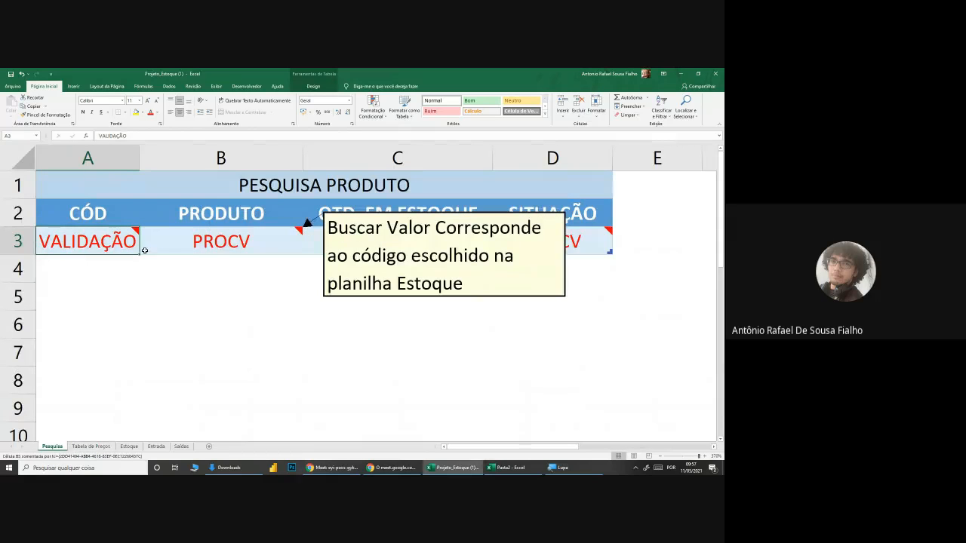
pyautogui.click(226, 237)
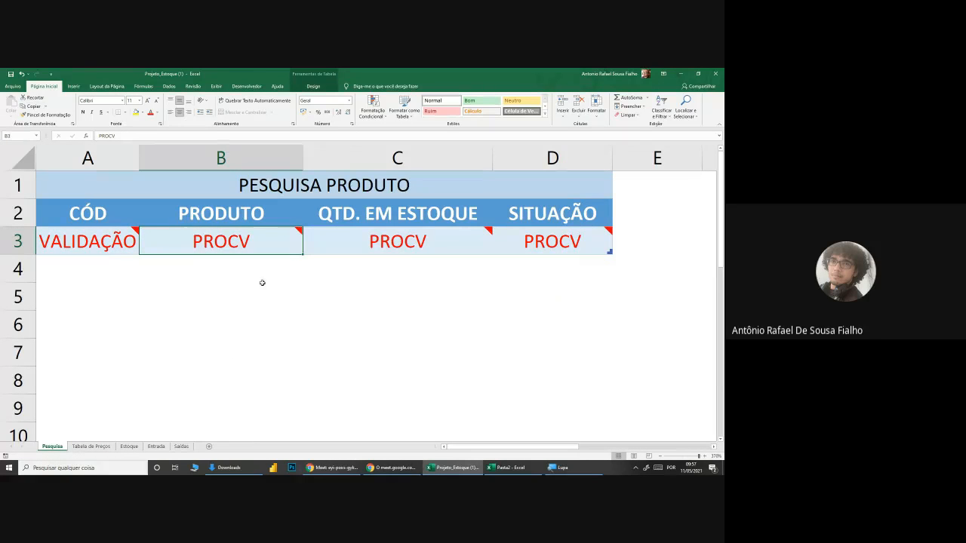
# Step: Look over the PC1 to PC10 product rows in the Estoque sheet and return to the Pesquisa sheet
pyautogui.click(130, 447)
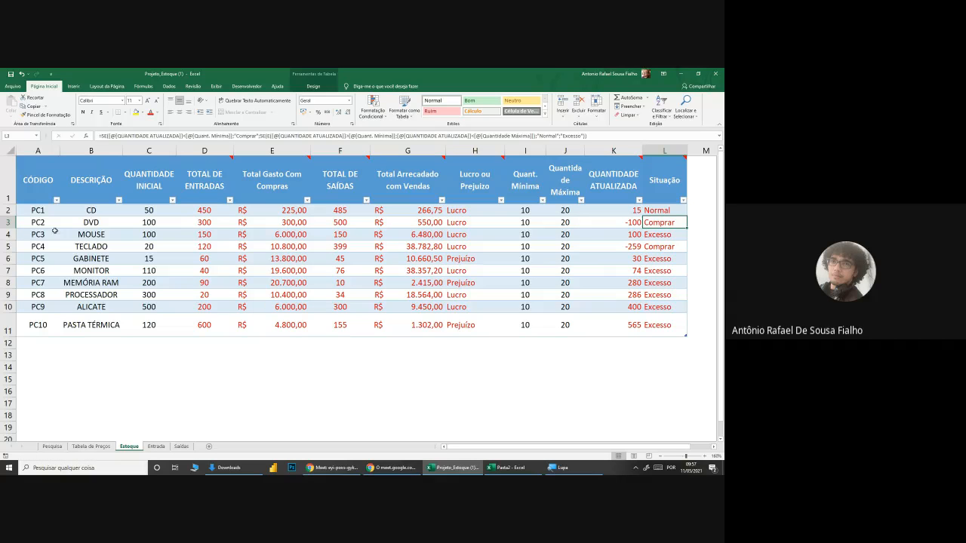
pyautogui.moveTo(38, 211); pyautogui.dragTo(609, 315)
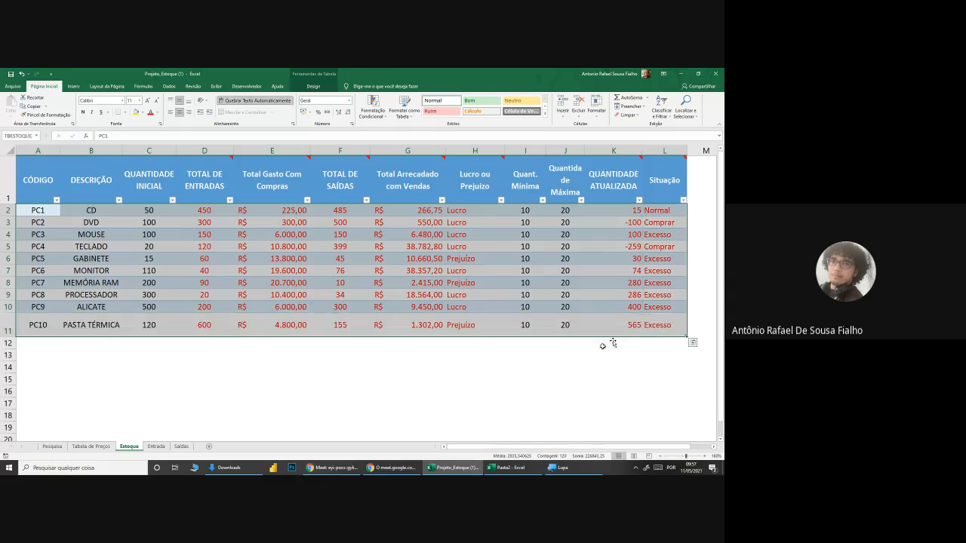
pyautogui.click(474, 402)
pyautogui.click(52, 446)
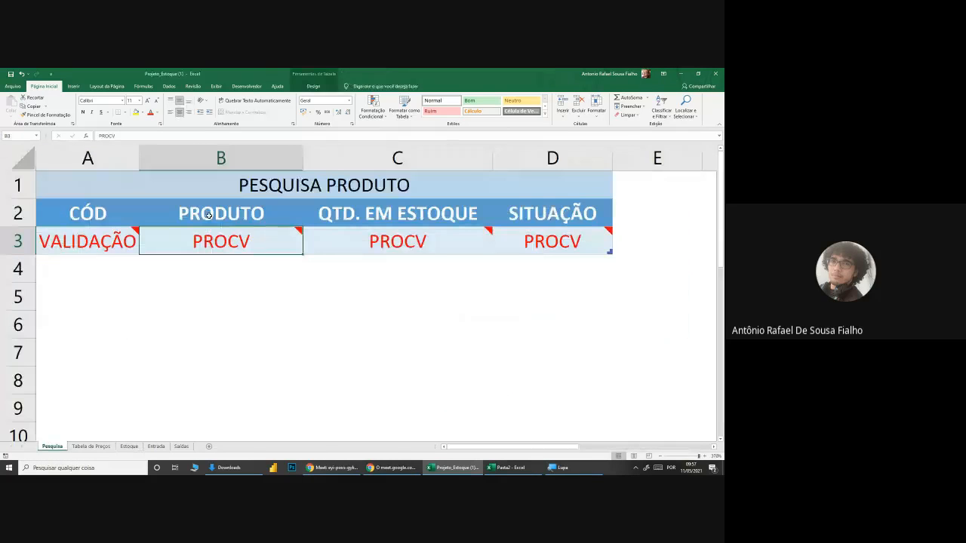
# Step: Read the note on the Pesquisa sheet's PRODUTO search cell about the value its PROCV has to fetch
pyautogui.moveTo(239, 241)
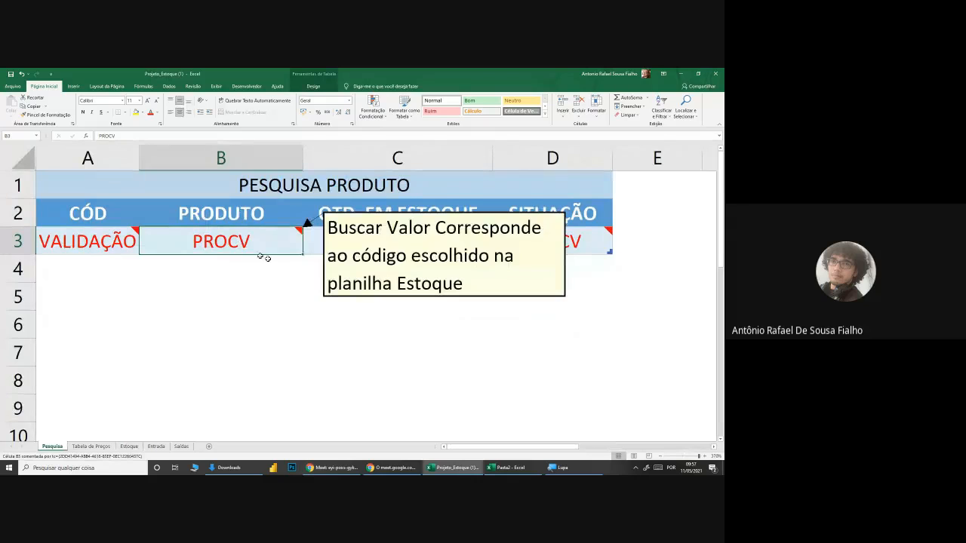
pyautogui.press('Right')
pyautogui.press('Left')
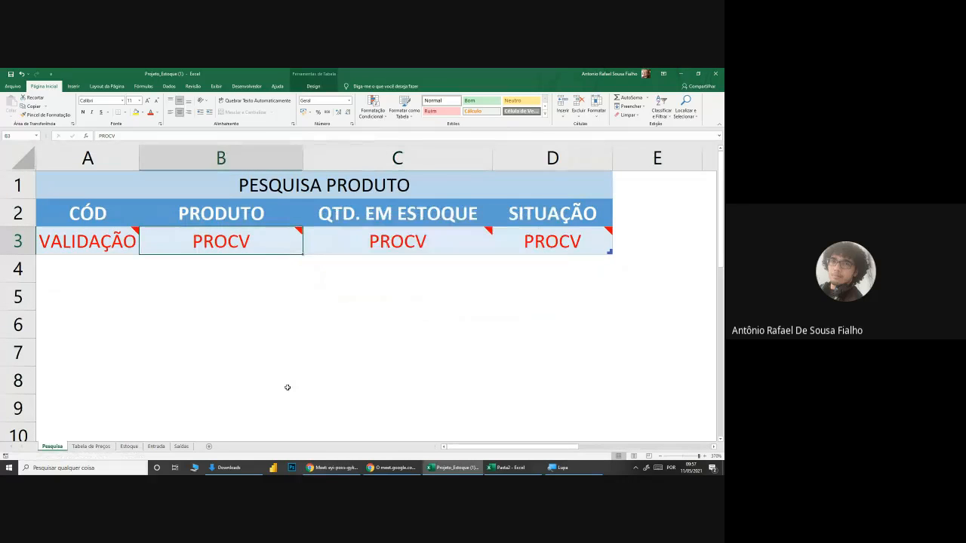
pyautogui.press('Right')
pyautogui.press('Right')
pyautogui.click(299, 238)
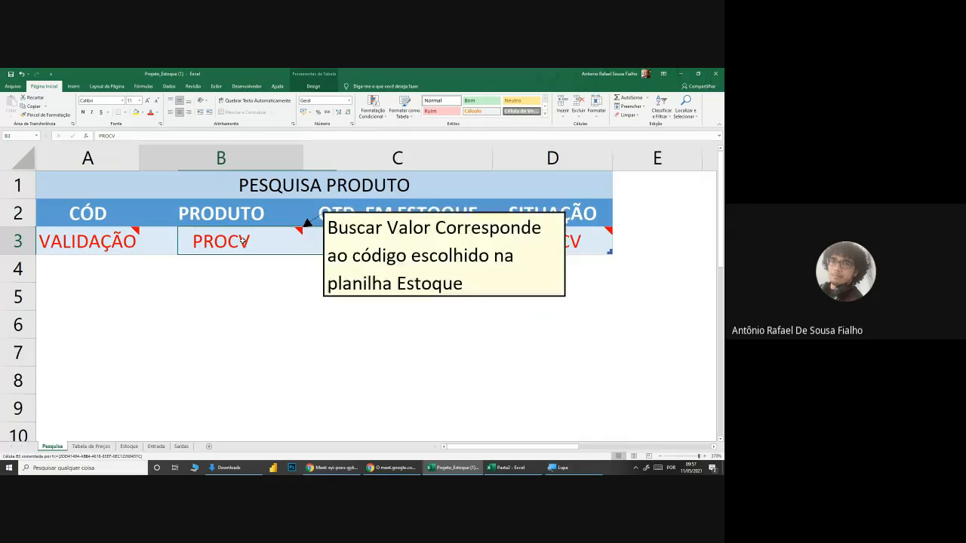
pyautogui.click(302, 358)
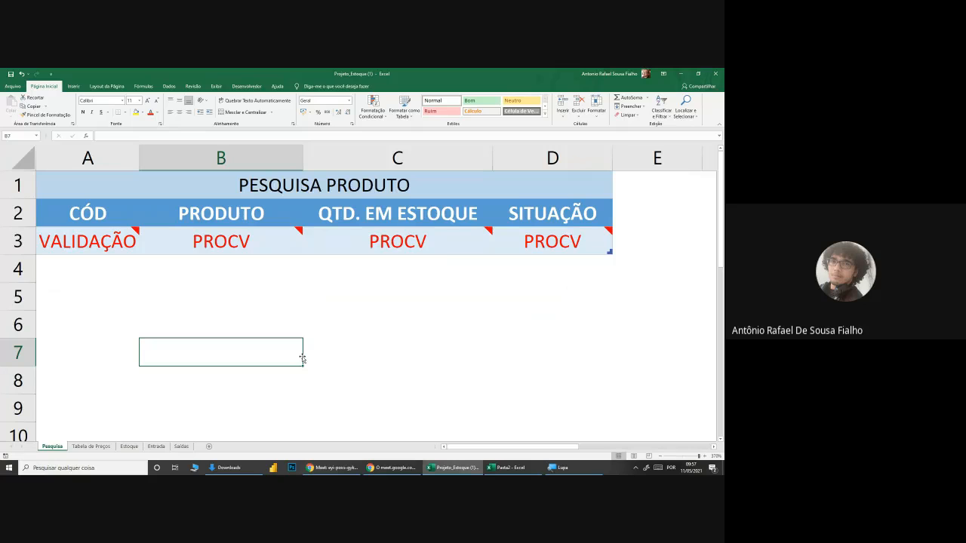
pyautogui.click(163, 243)
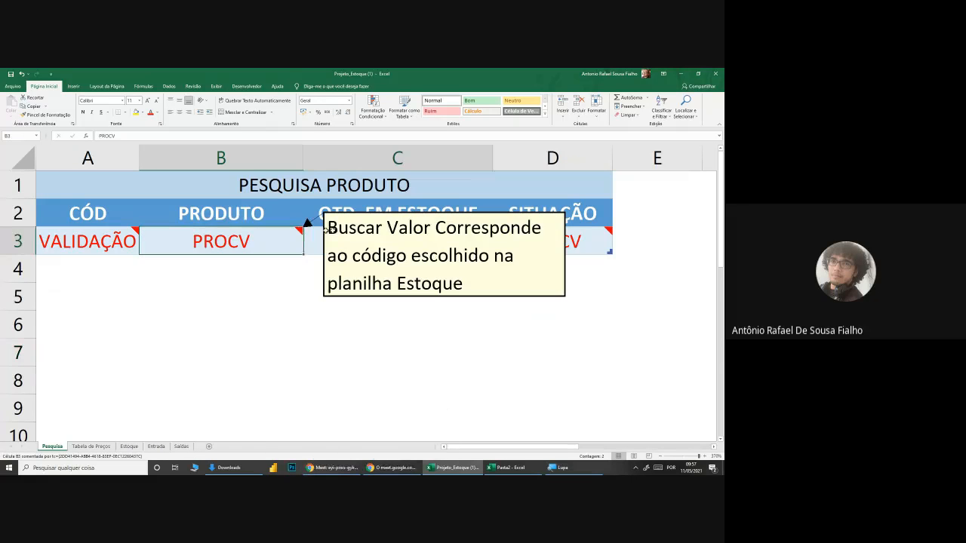
pyautogui.click(489, 347)
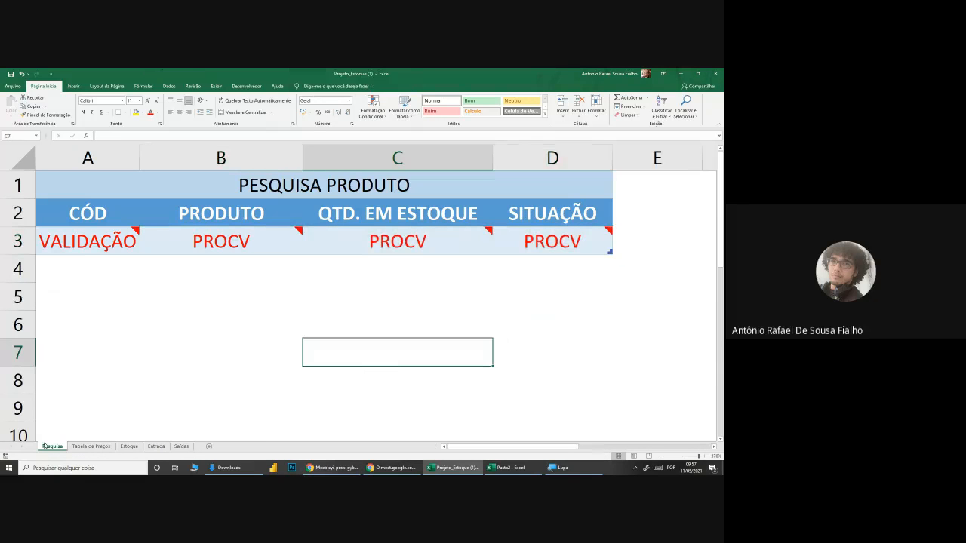
# Step: Look through the Tabela de Preços, Estoque and Entrada sheets, and check the Google Meet call
pyautogui.click(89, 447)
pyautogui.click(129, 447)
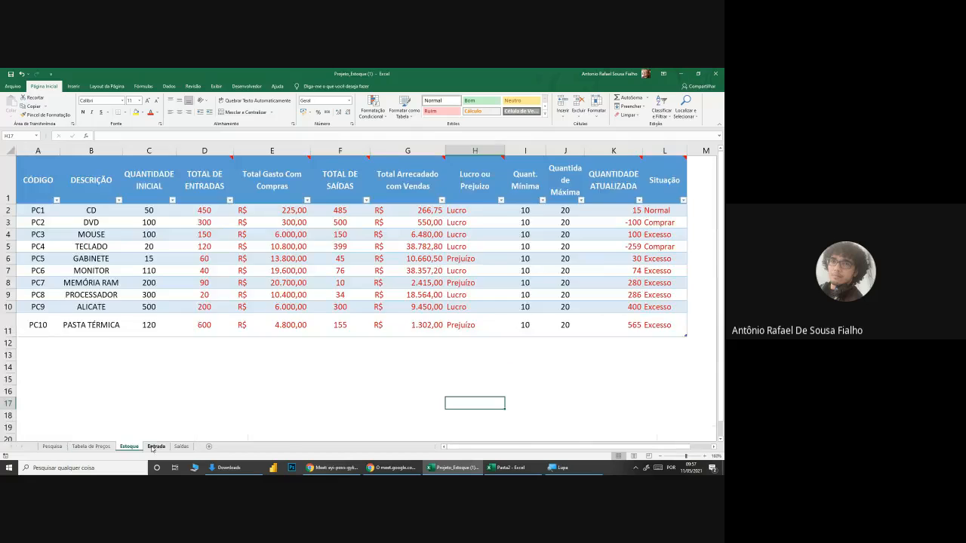
pyautogui.click(155, 447)
pyautogui.click(331, 468)
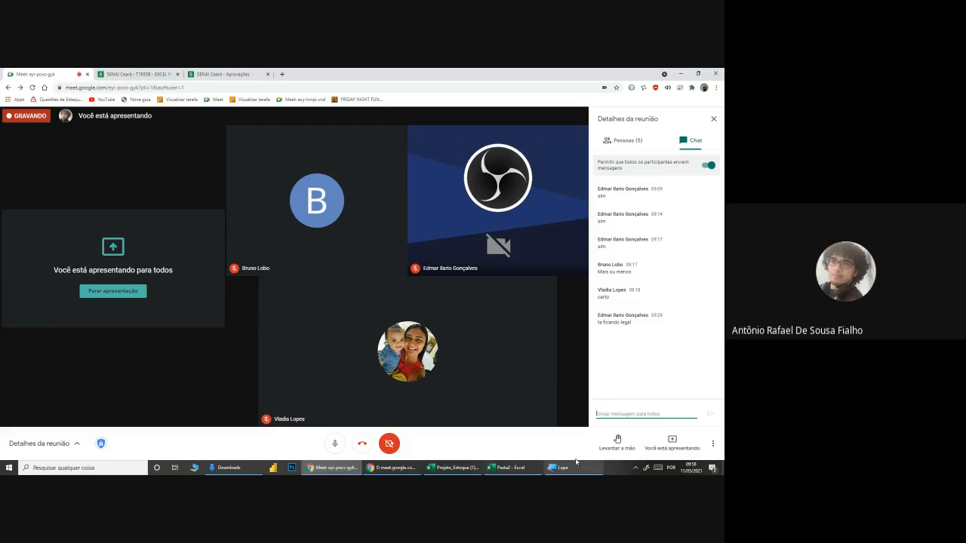
# Step: Switch to the Pasta2 workbook and look over its product price table, rechecking the Google Meet call in between
pyautogui.click(491, 471)
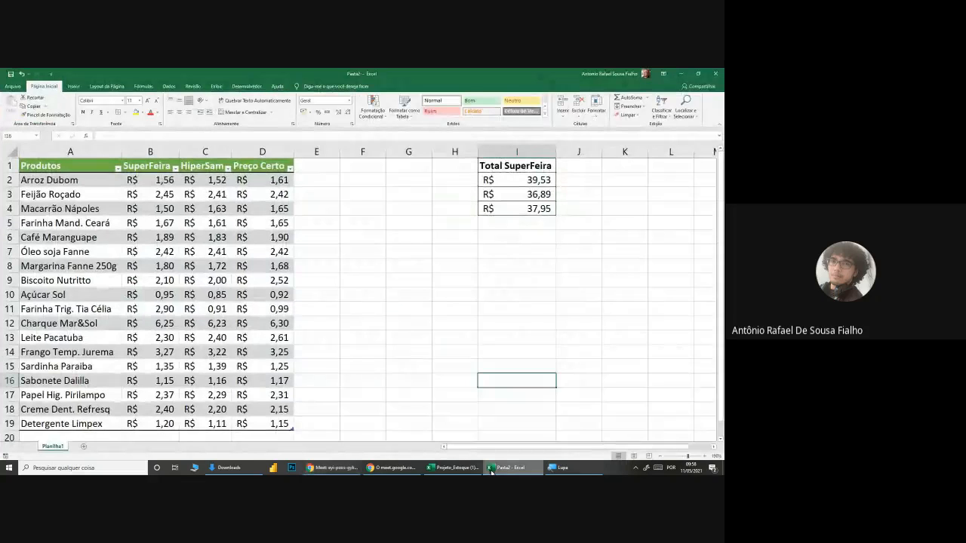
pyautogui.click(58, 171)
pyautogui.moveTo(58, 171); pyautogui.dragTo(291, 425)
pyautogui.click(498, 409)
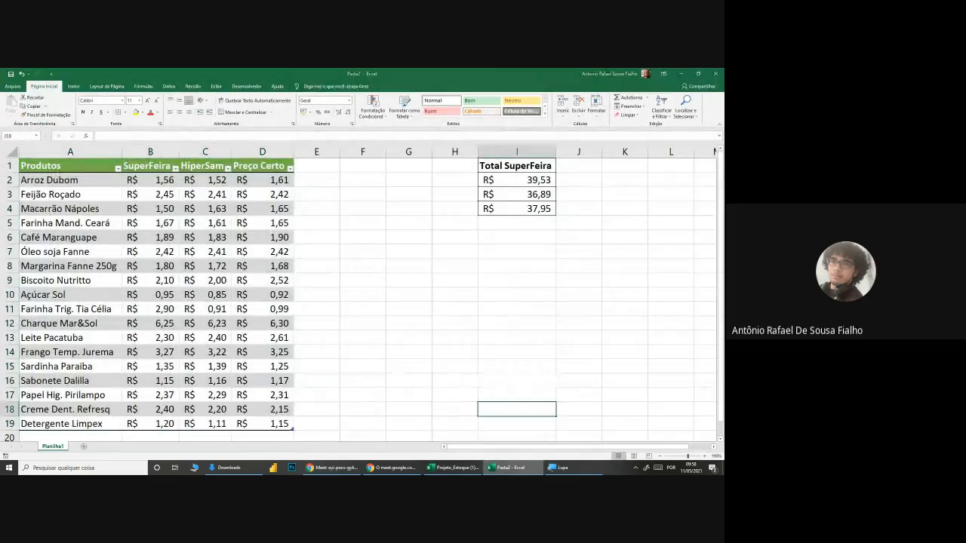
pyautogui.hotkey('alt', 'Tab')
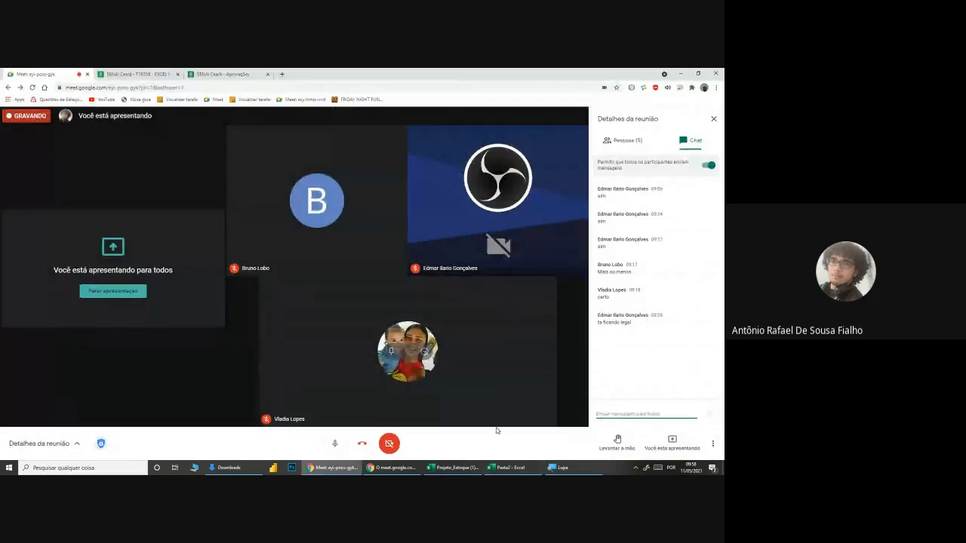
pyautogui.click(509, 467)
# Step: Preview other table styles on the Pasta2 product price table, including the orange Estilo de Tabela Média 3, without applying any
pyautogui.click(172, 252)
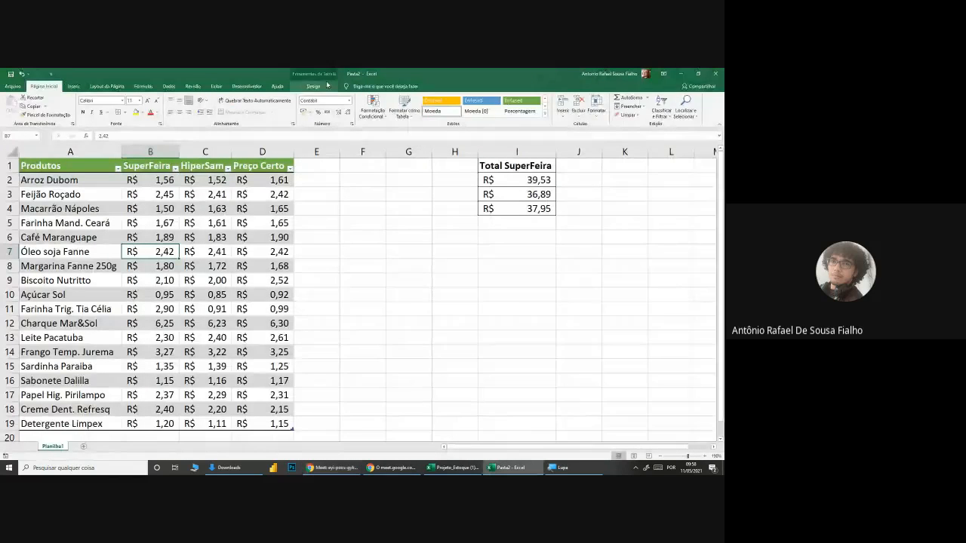
pyautogui.click(313, 86)
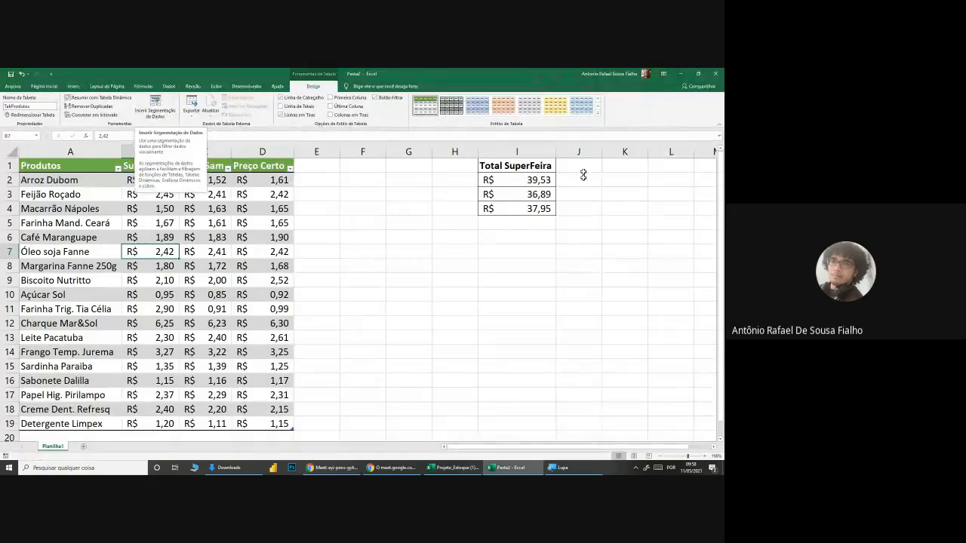
pyautogui.click(596, 117)
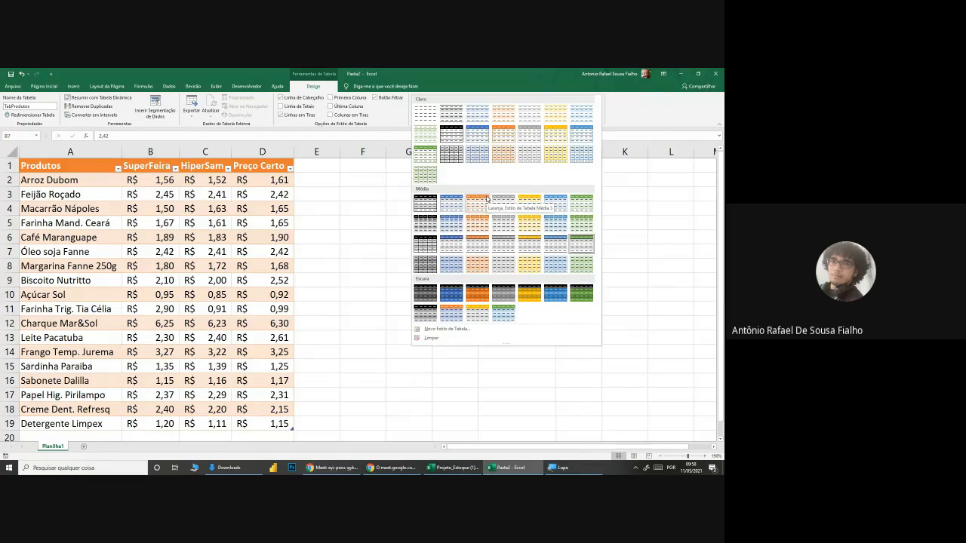
pyautogui.click(309, 202)
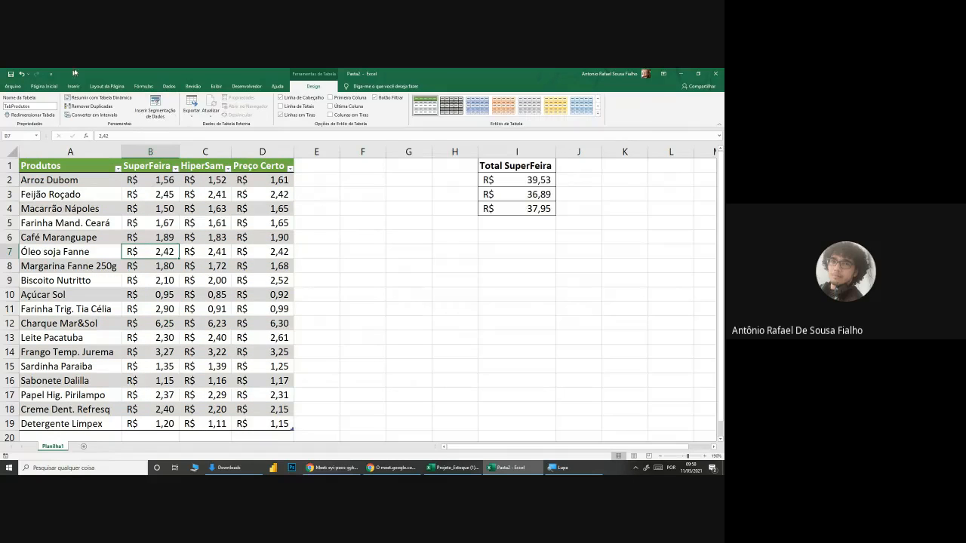
# Step: Review the full product price table in Pasta2, from the Produtos heading to the last Preço Certo value
pyautogui.click(448, 337)
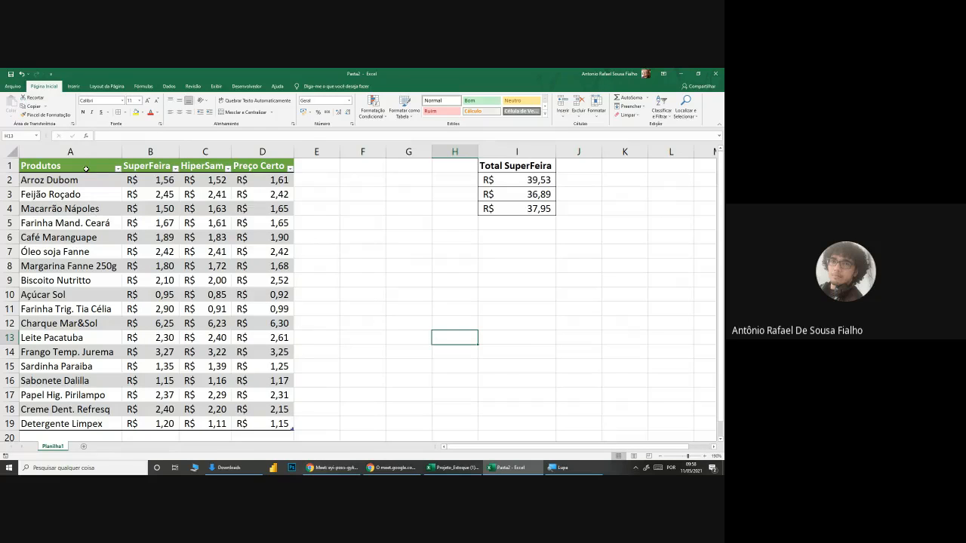
pyautogui.moveTo(86, 168)
pyautogui.mouseDown()
pyautogui.moveTo(175, 256)
pyautogui.moveTo(230, 370)
pyautogui.moveTo(290, 426)
pyautogui.mouseUp()
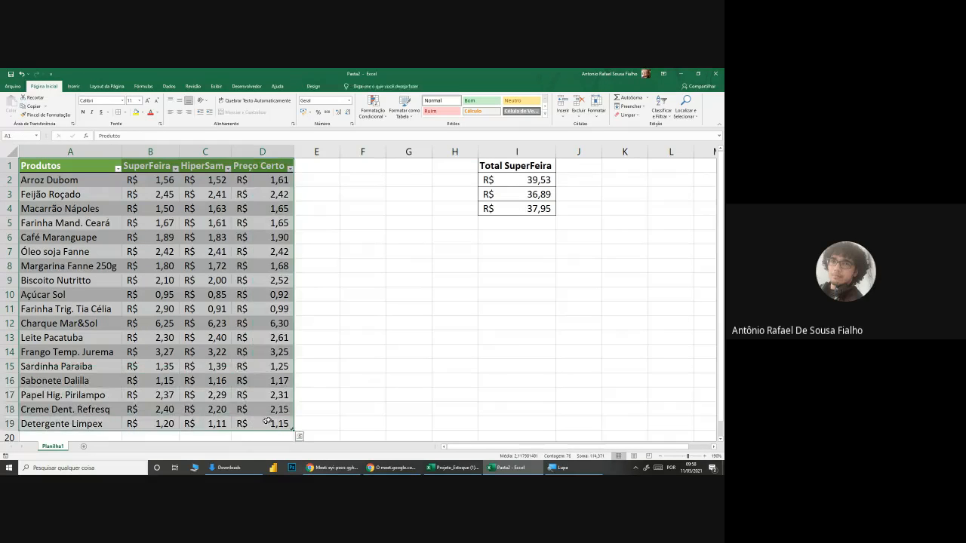
pyautogui.click(357, 412)
# Step: Switch to the Google Meet call and show the additional meeting options that include stopping the recording
pyautogui.click(332, 468)
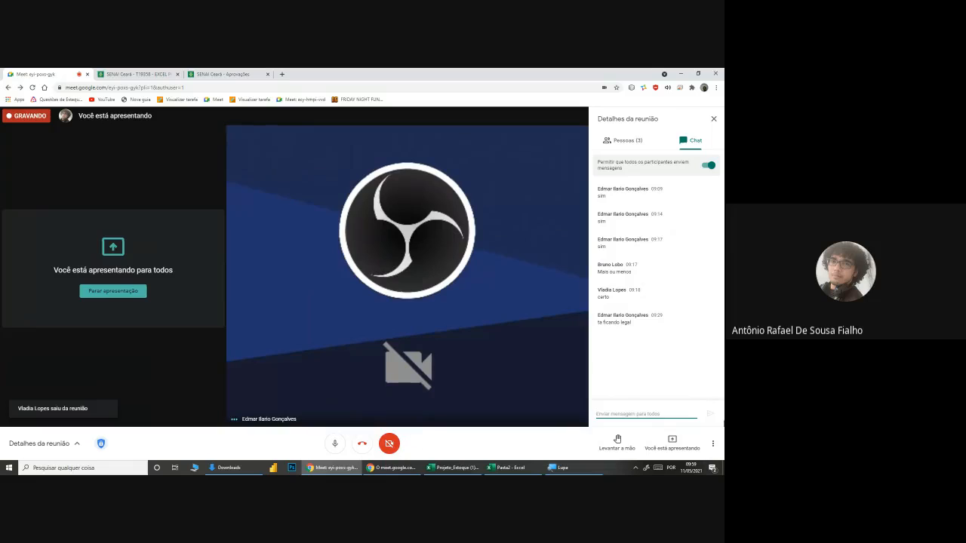
pyautogui.click(713, 443)
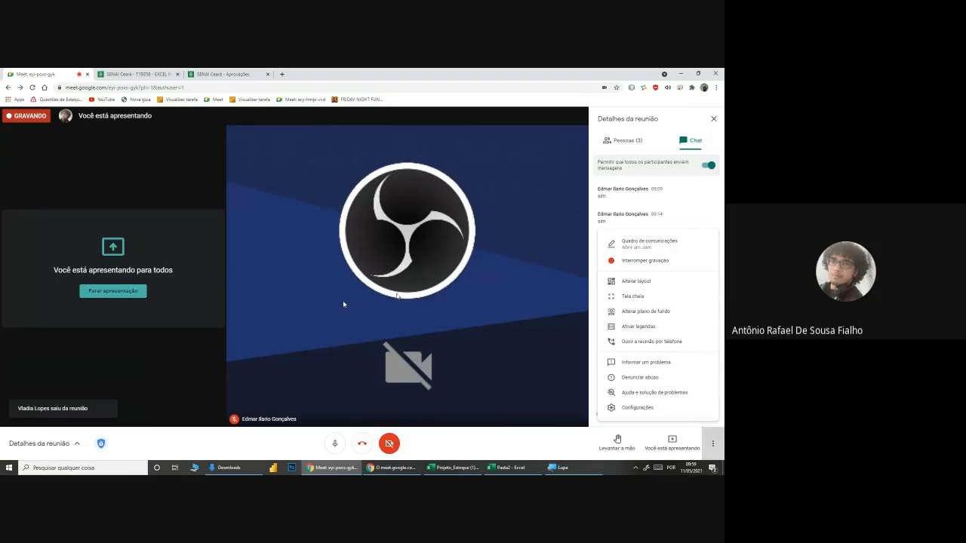